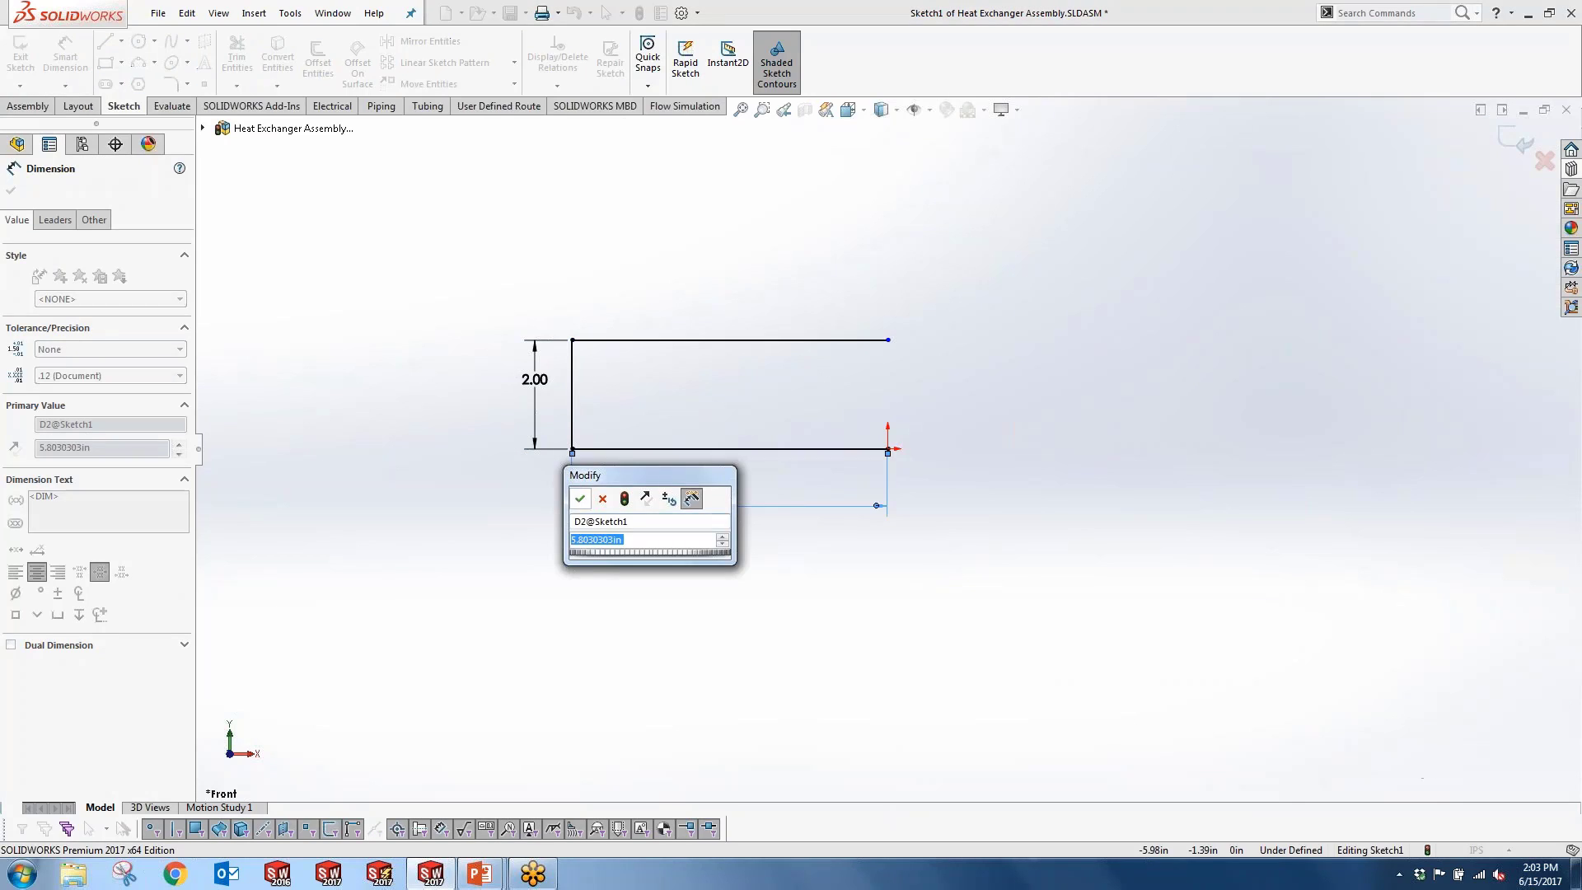
Step: Accept the lower horizontal line's length dimension and make the upper and lower horizontal lines equal in length
{"action": "left_click", "coordinate": [582, 498]}
{"action": "right_click", "coordinate": [643, 375]}
{"action": "left_click", "coordinate": [687, 447]}
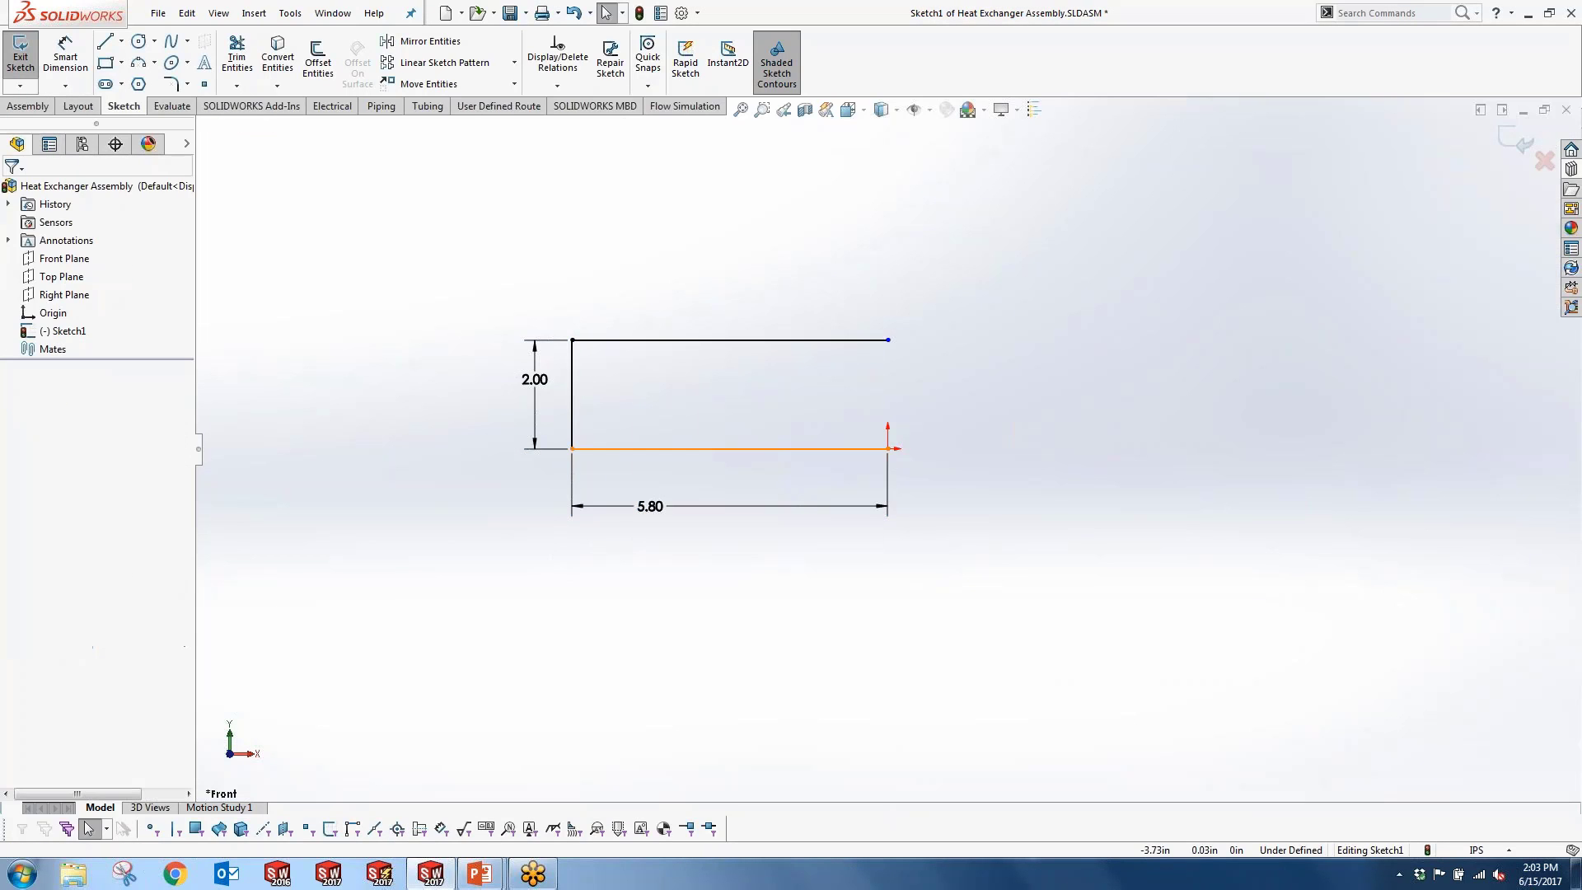
{"action": "left_click", "coordinate": [692, 449]}
{"action": "left_click", "coordinate": [729, 339], "text": "ctrl"}
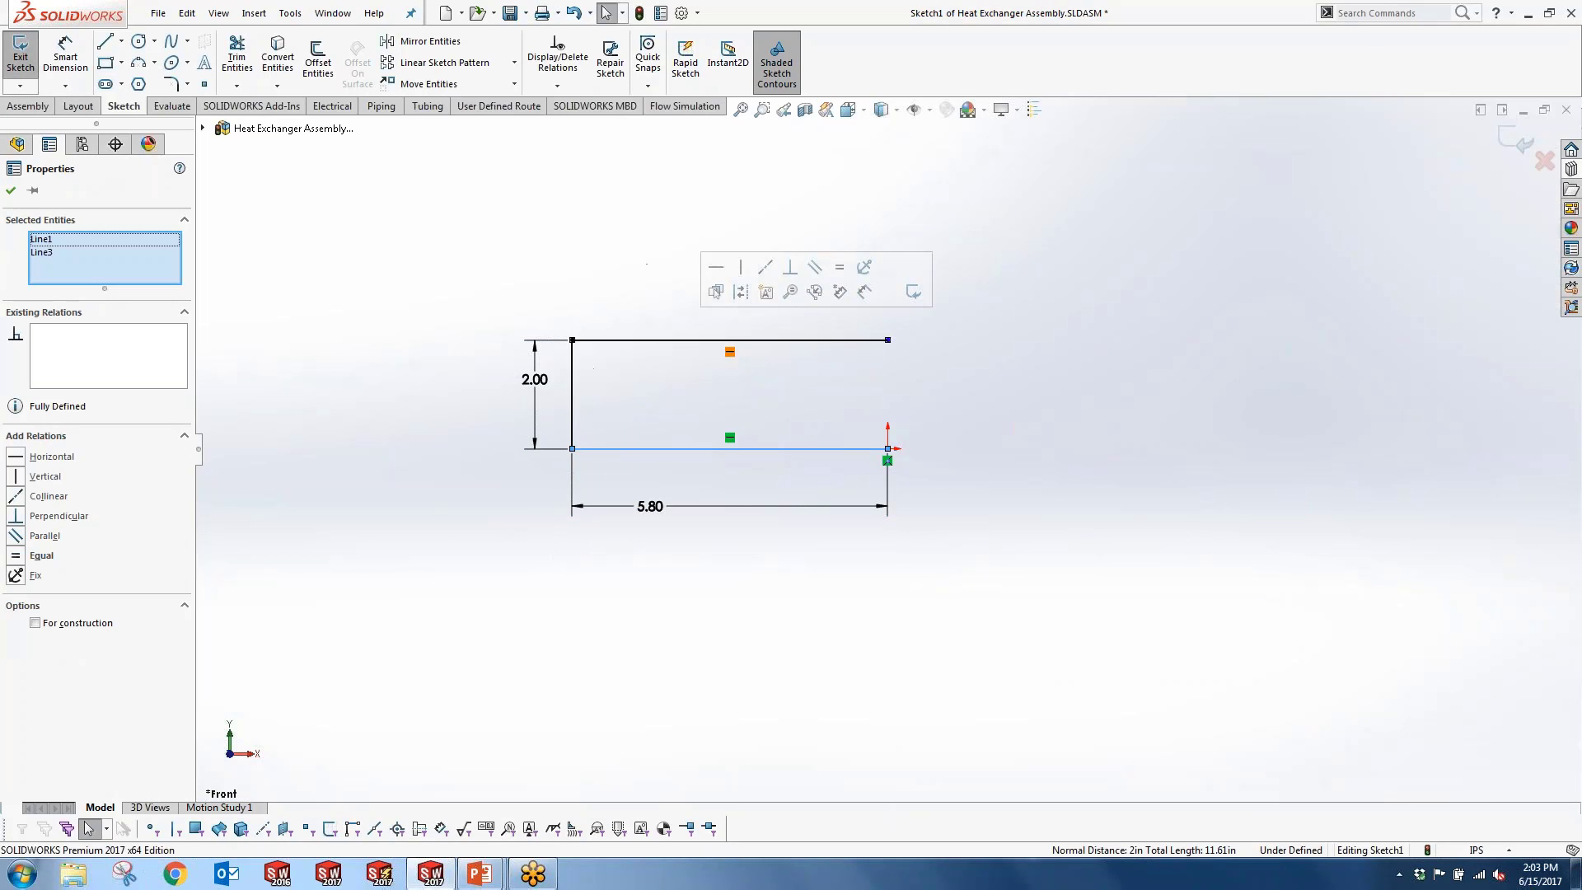
{"action": "left_click", "coordinate": [840, 267]}
{"action": "left_click", "coordinate": [823, 222]}
Step: Set the lower horizontal line's length dimension to 10 in
{"action": "double_click", "coordinate": [637, 509]}
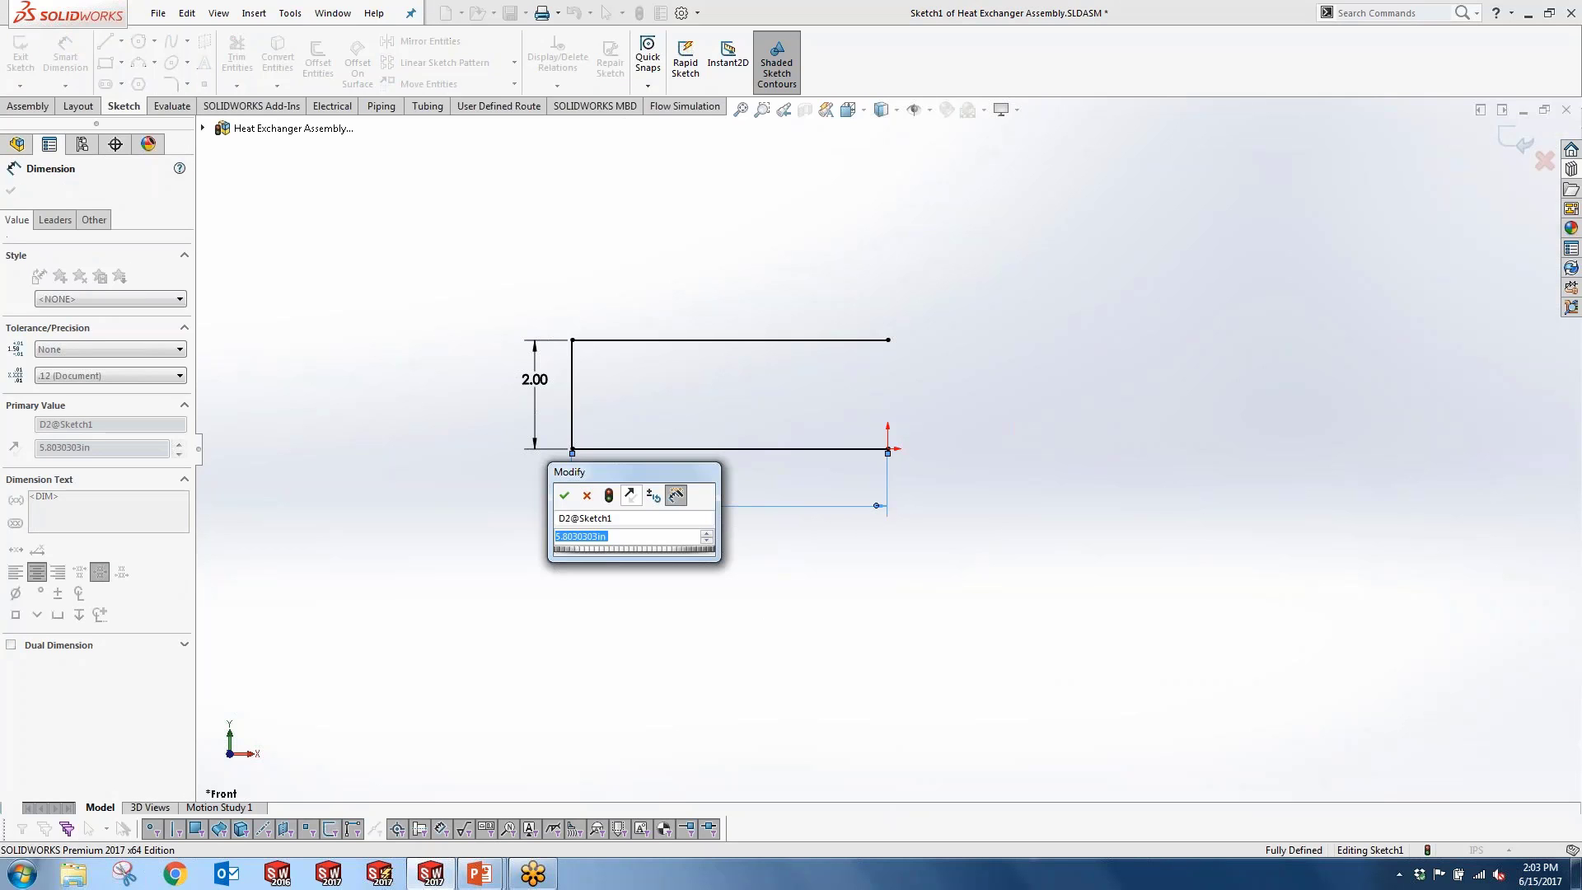
{"action": "type", "text": "10"}
{"action": "key", "text": "Return"}
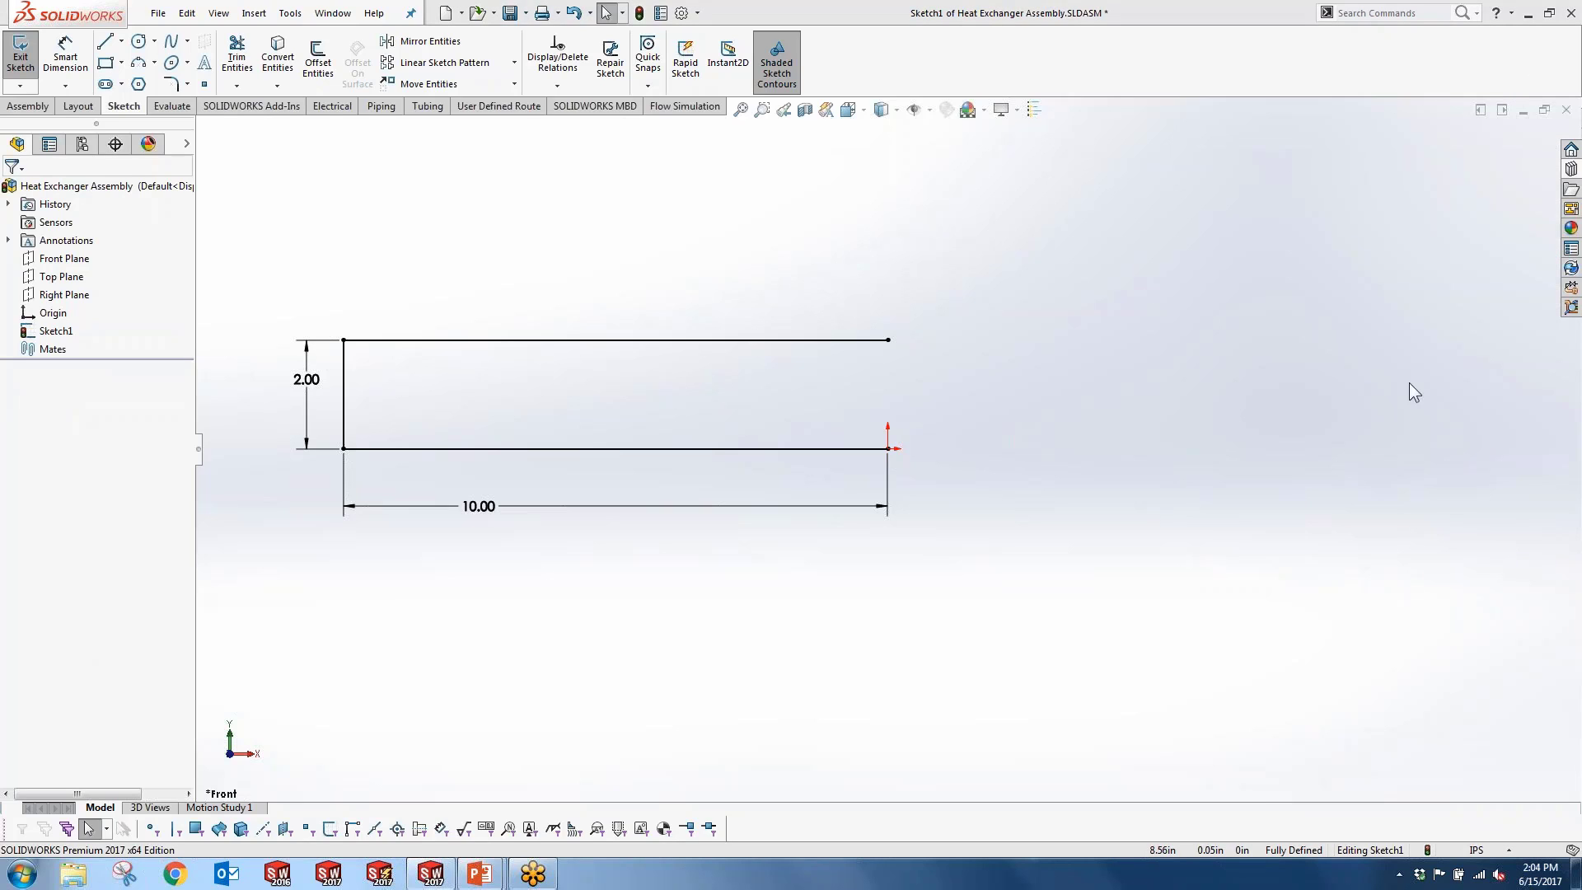
Step: Browse the Design Library to the tube fittings folder under routing and tubing
{"action": "left_click", "coordinate": [1572, 170]}
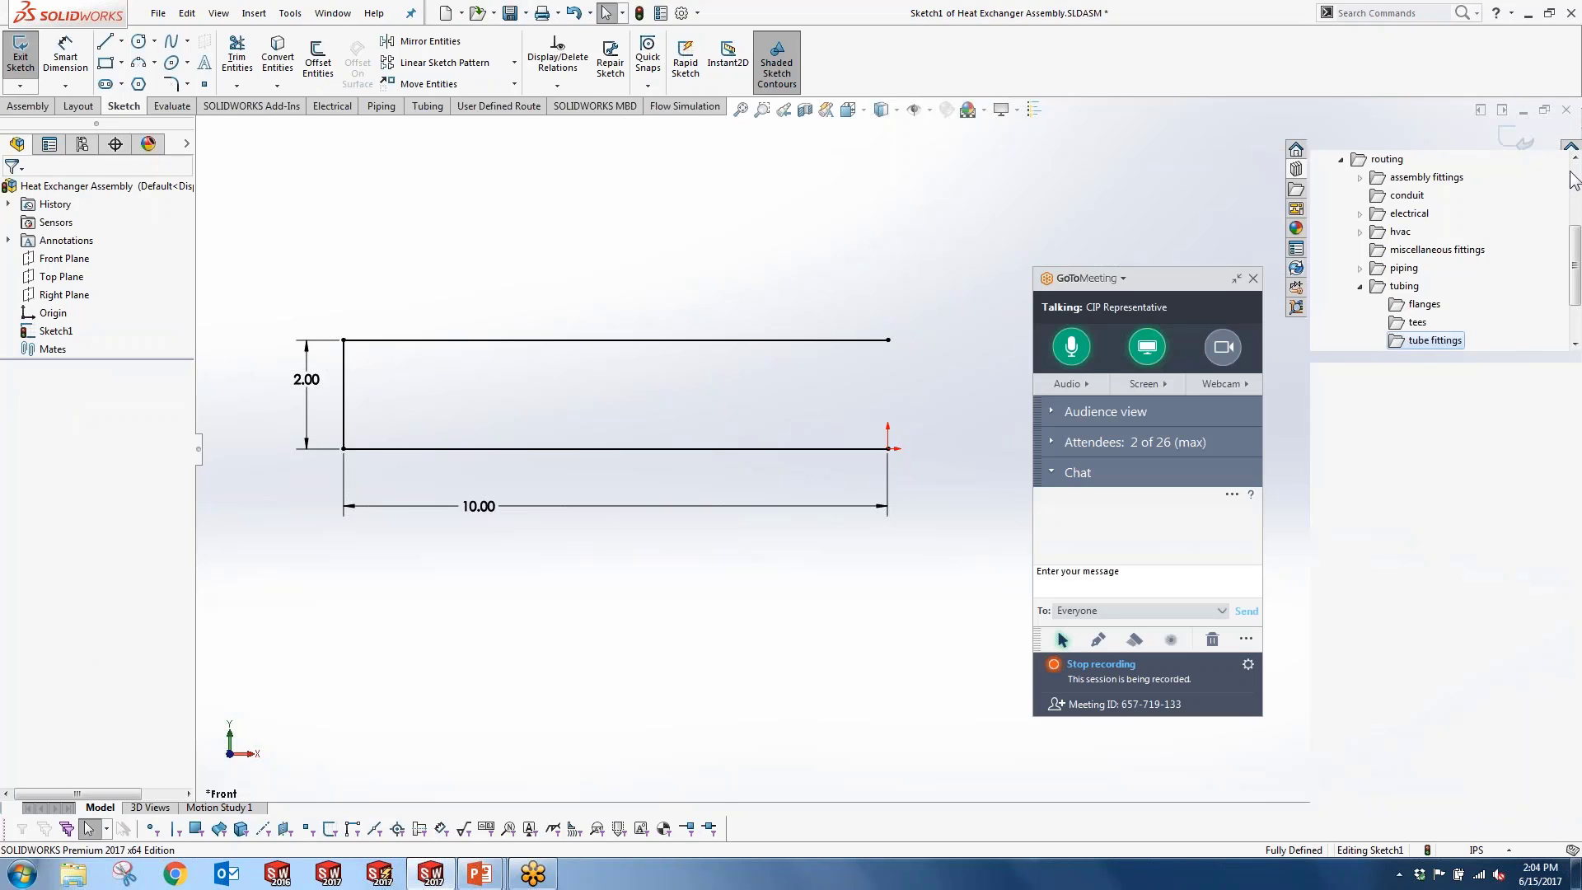
{"action": "double_click", "coordinate": [1380, 160]}
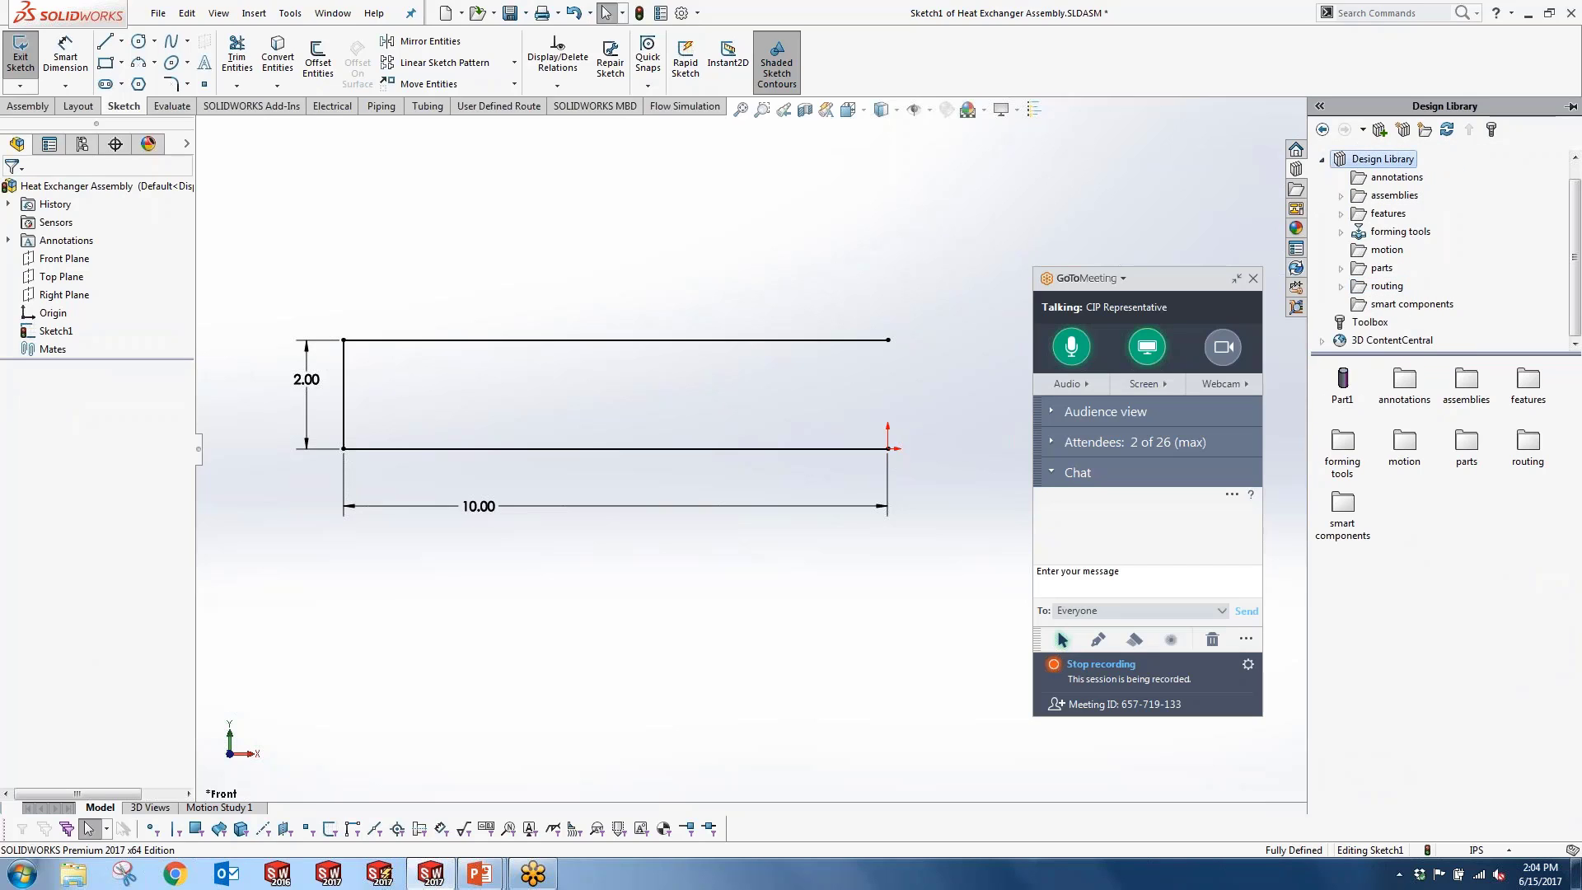
{"action": "double_click", "coordinate": [1529, 449]}
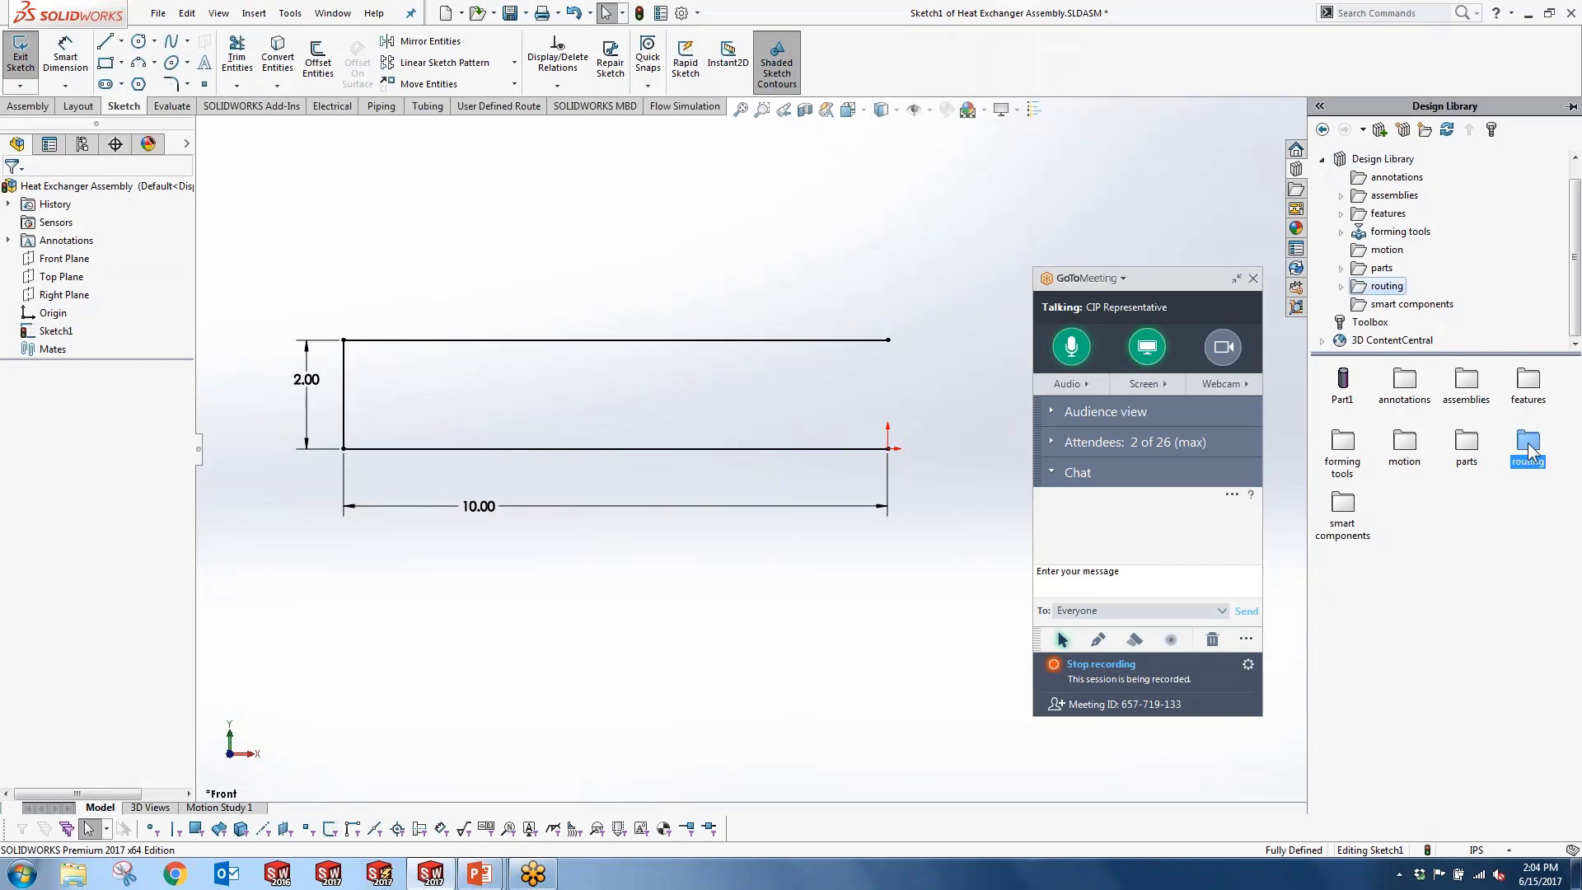
{"action": "double_click", "coordinate": [1466, 450]}
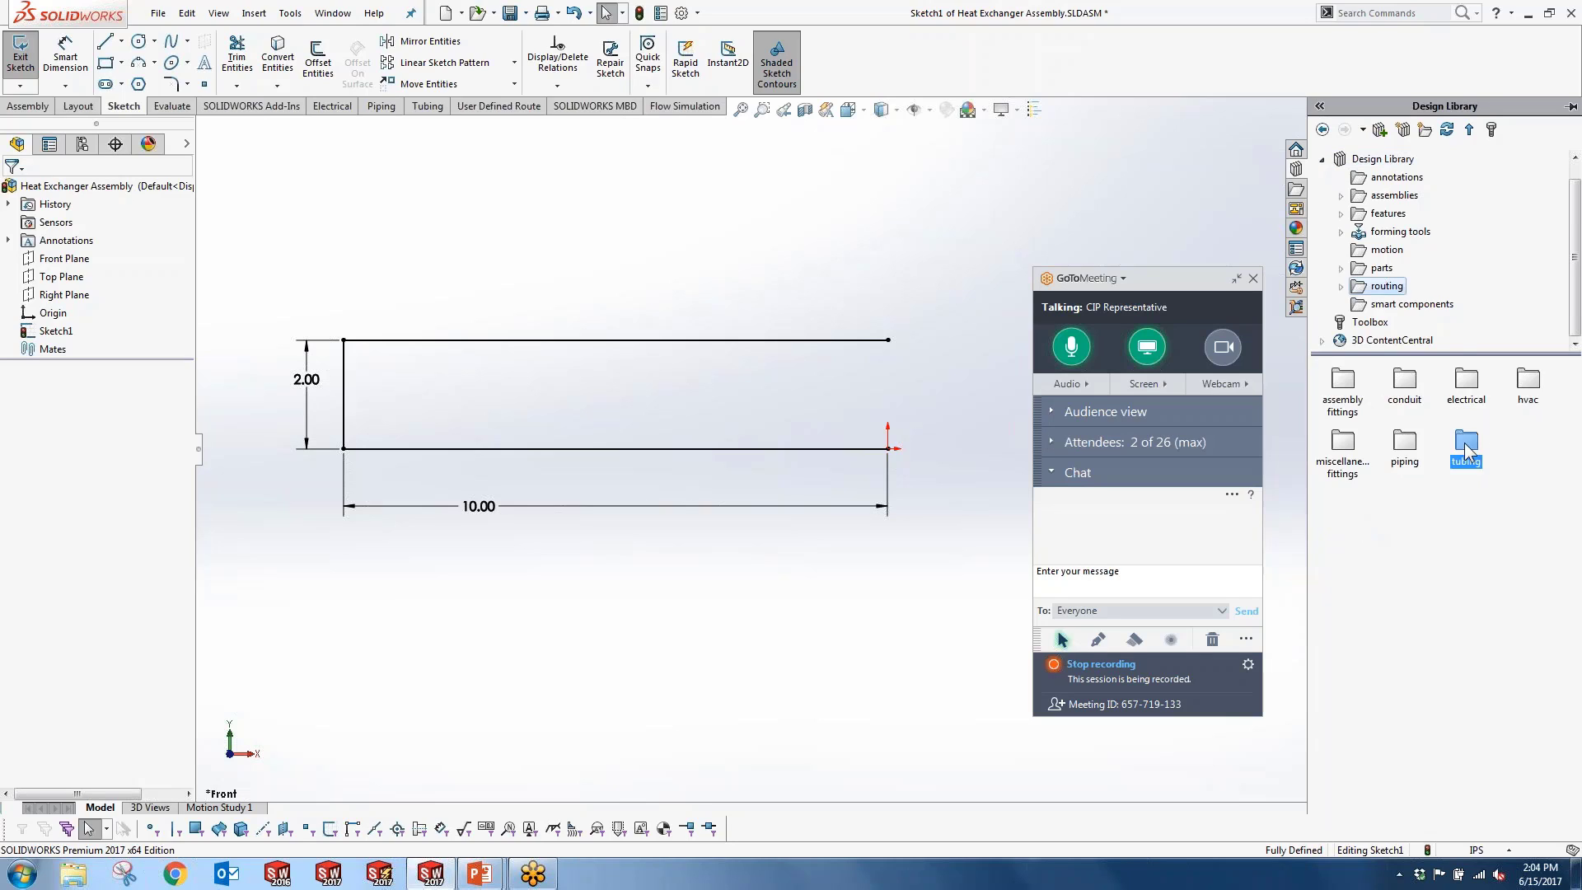
{"action": "double_click", "coordinate": [1521, 383]}
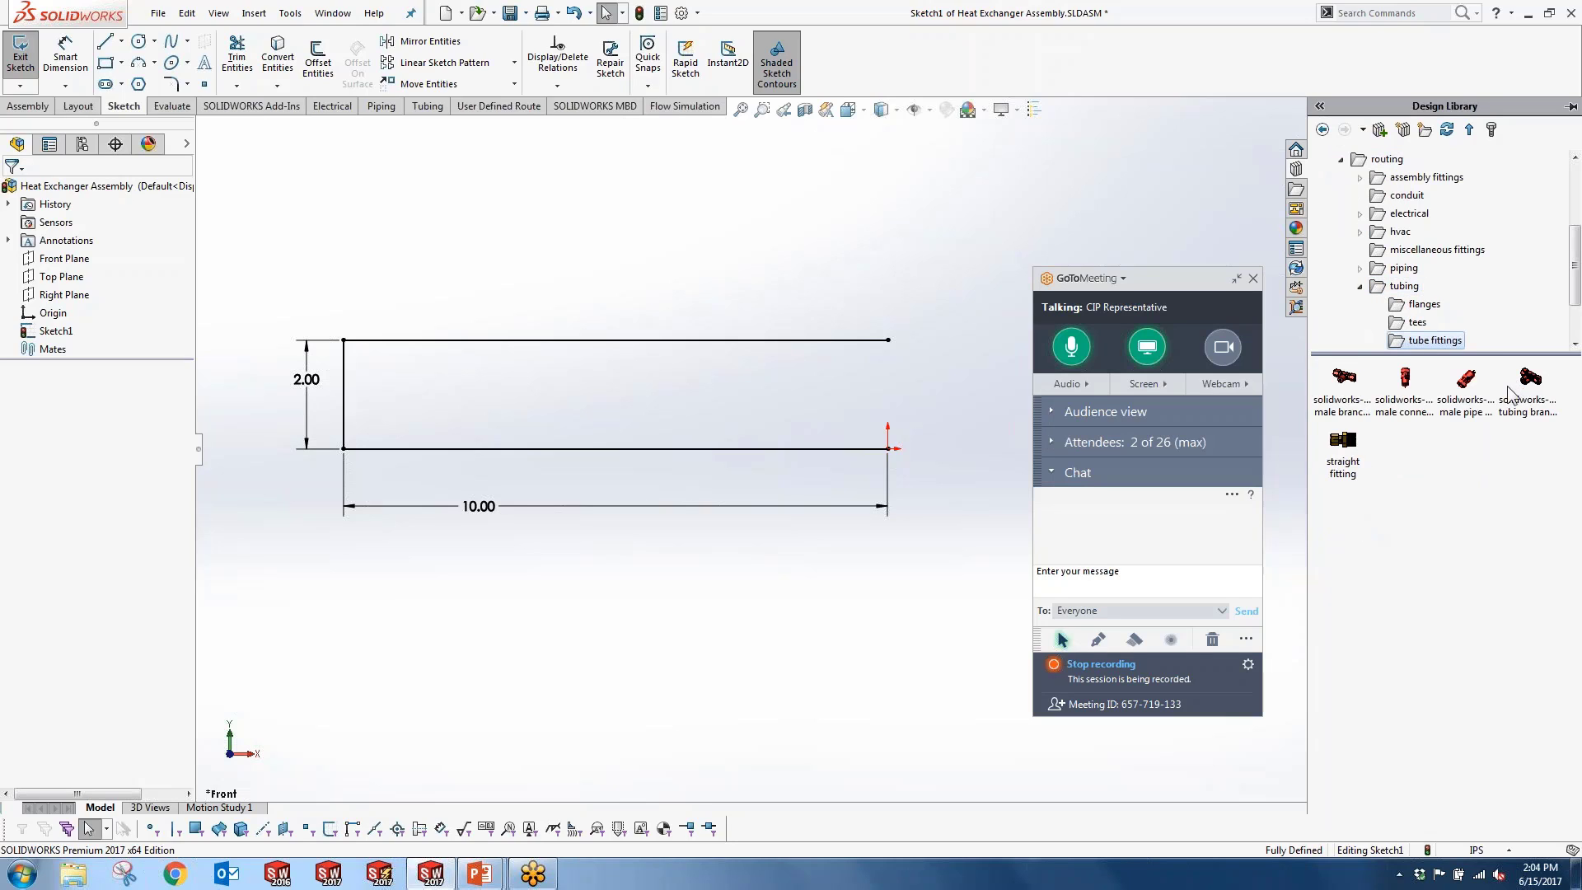
Step: Insert the straight fitting in the .25 TUBE X .25 NPT configuration at the lower line's open end, without starting a route
{"action": "left_click_drag", "start_coordinate": [1350, 442], "coordinate": [906, 453]}
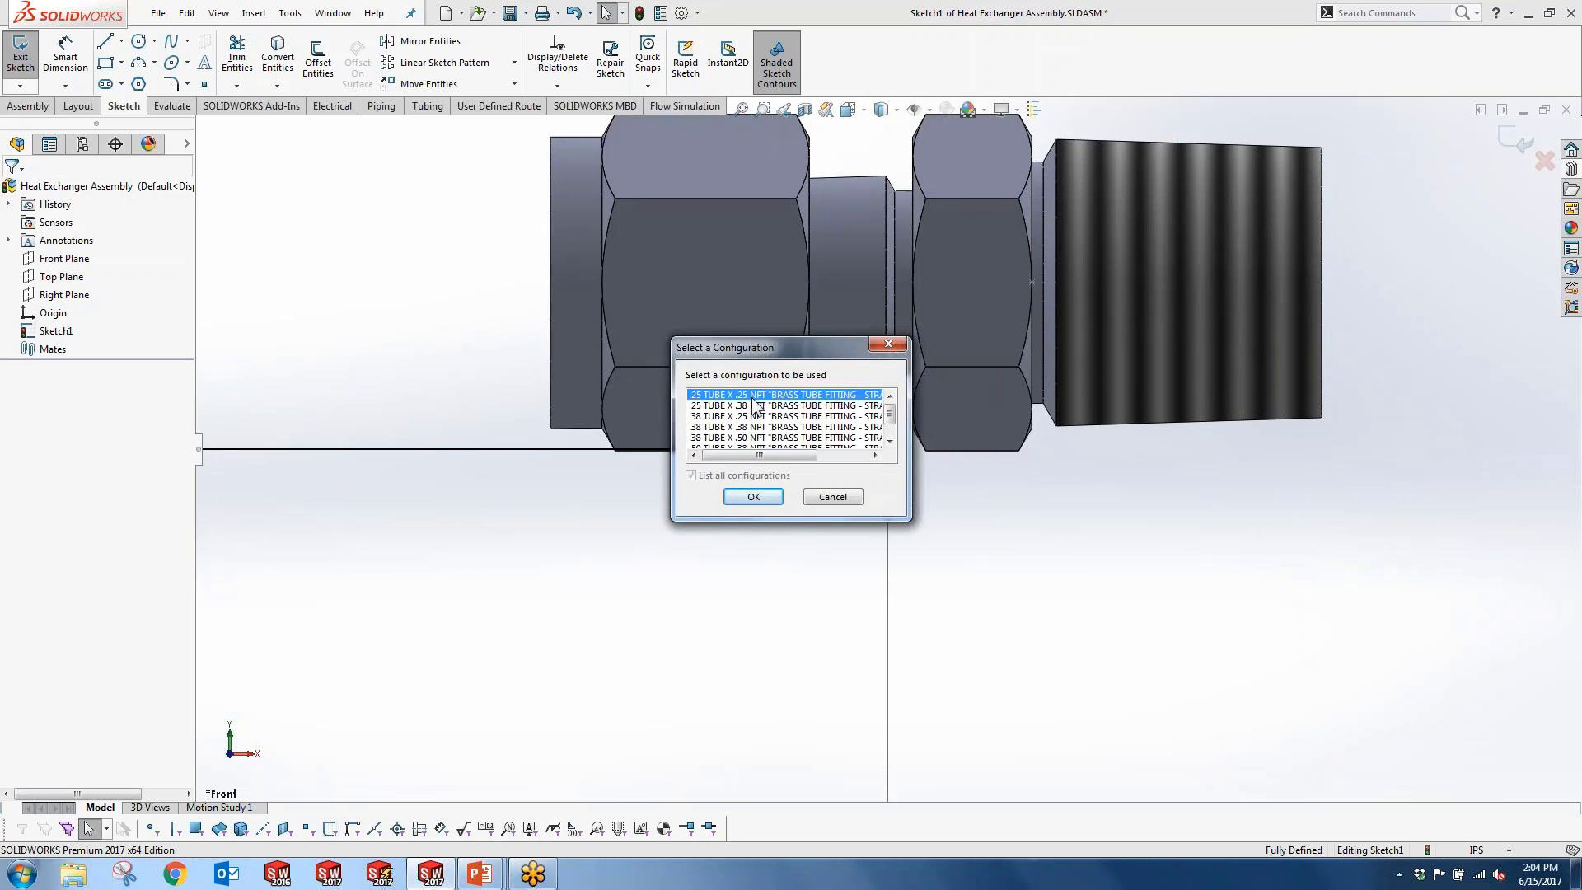
{"action": "left_click", "coordinate": [752, 496]}
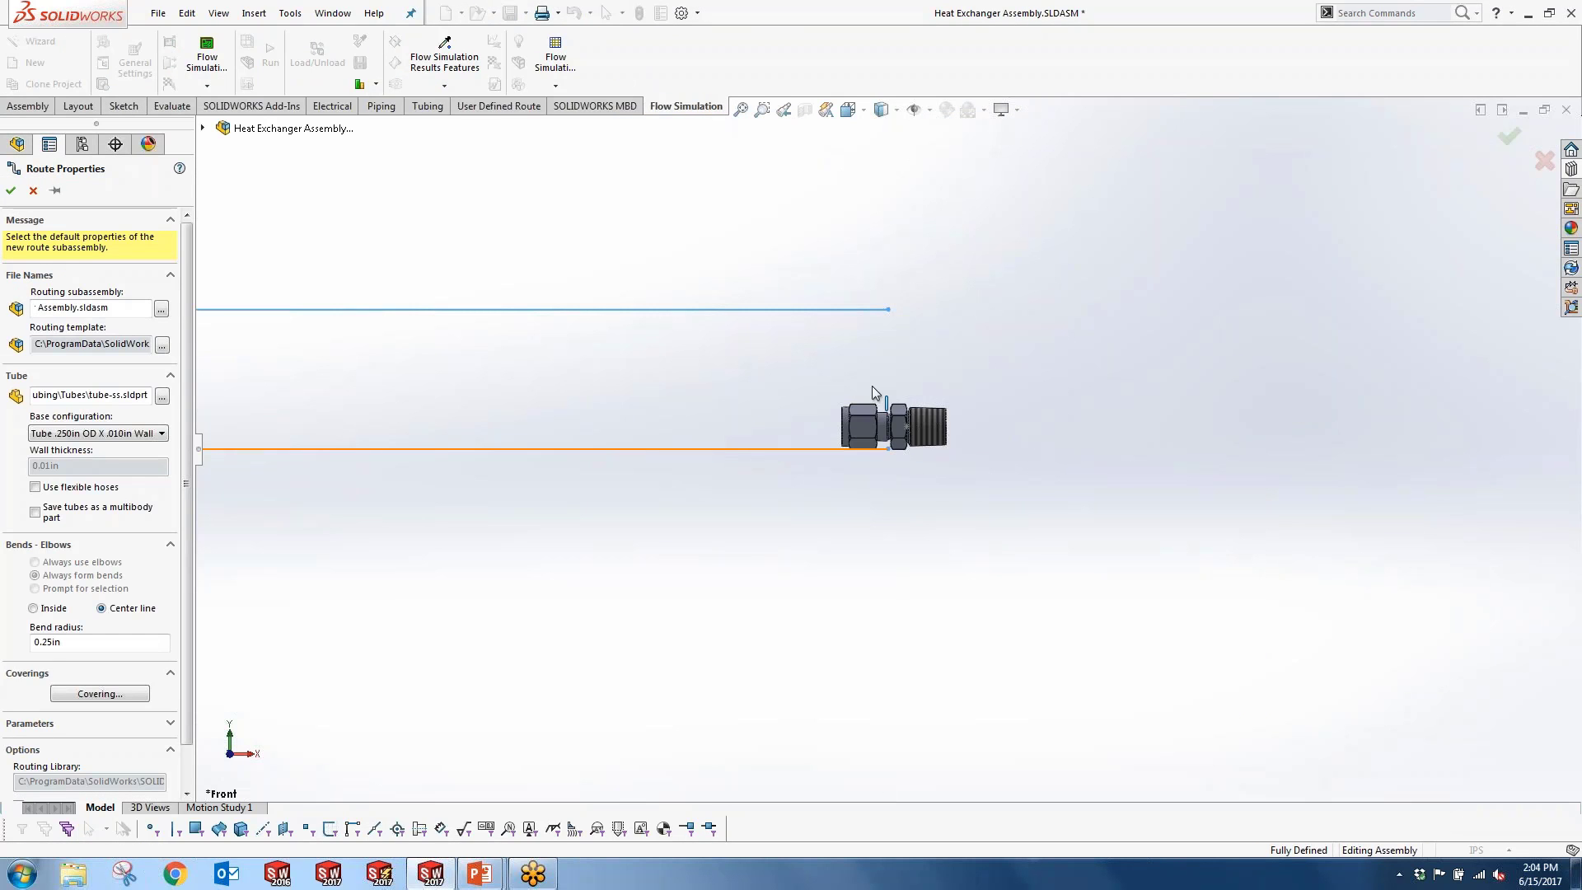
{"action": "left_click", "coordinate": [31, 190]}
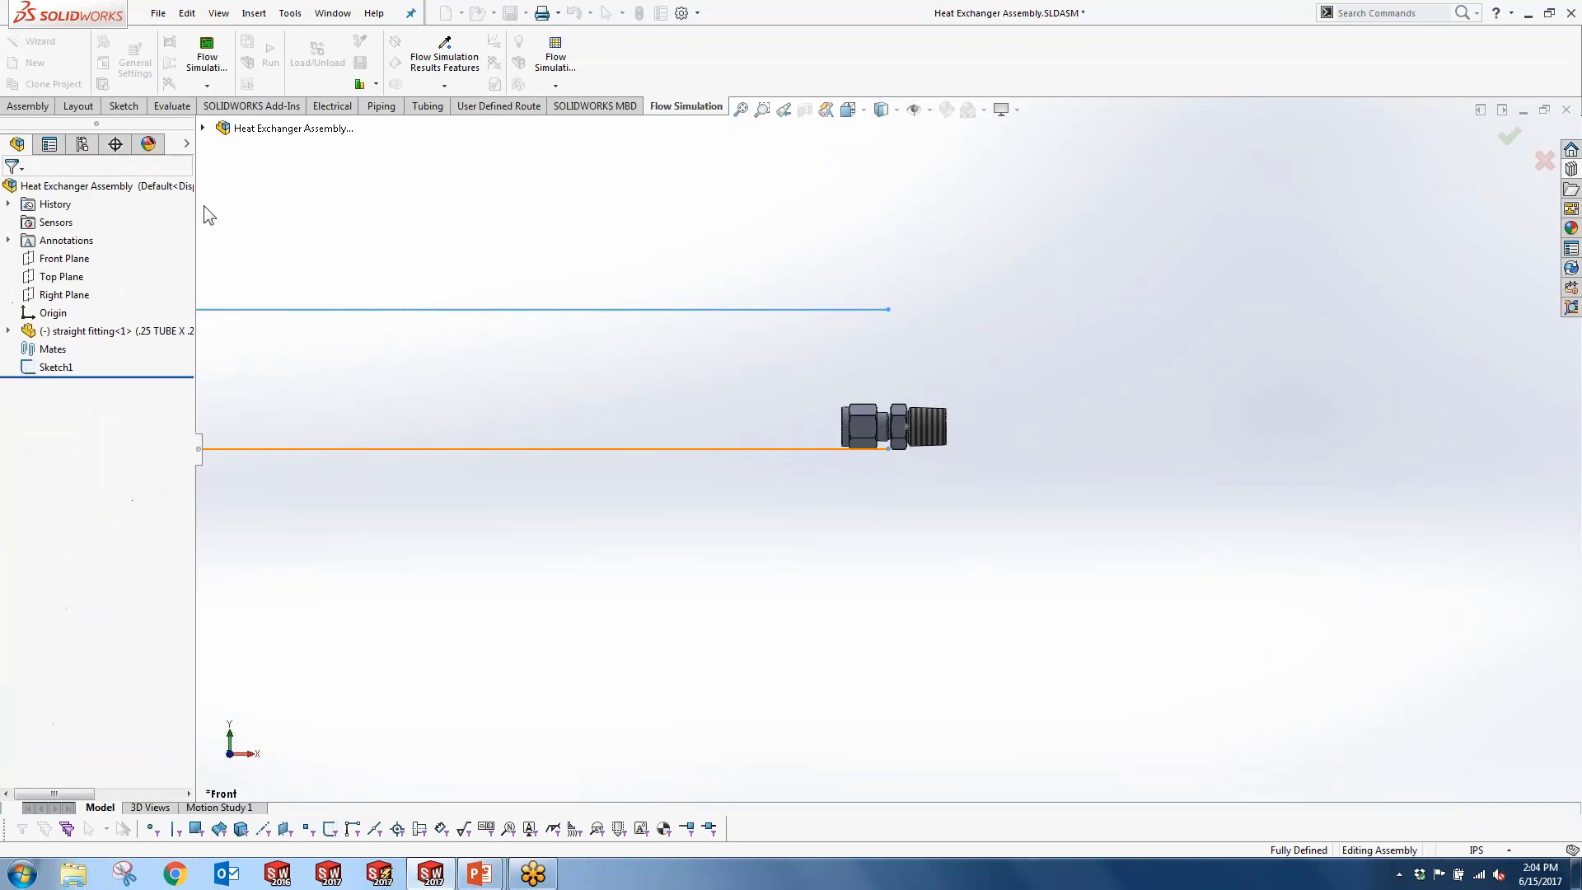
{"action": "left_click", "coordinate": [863, 431]}
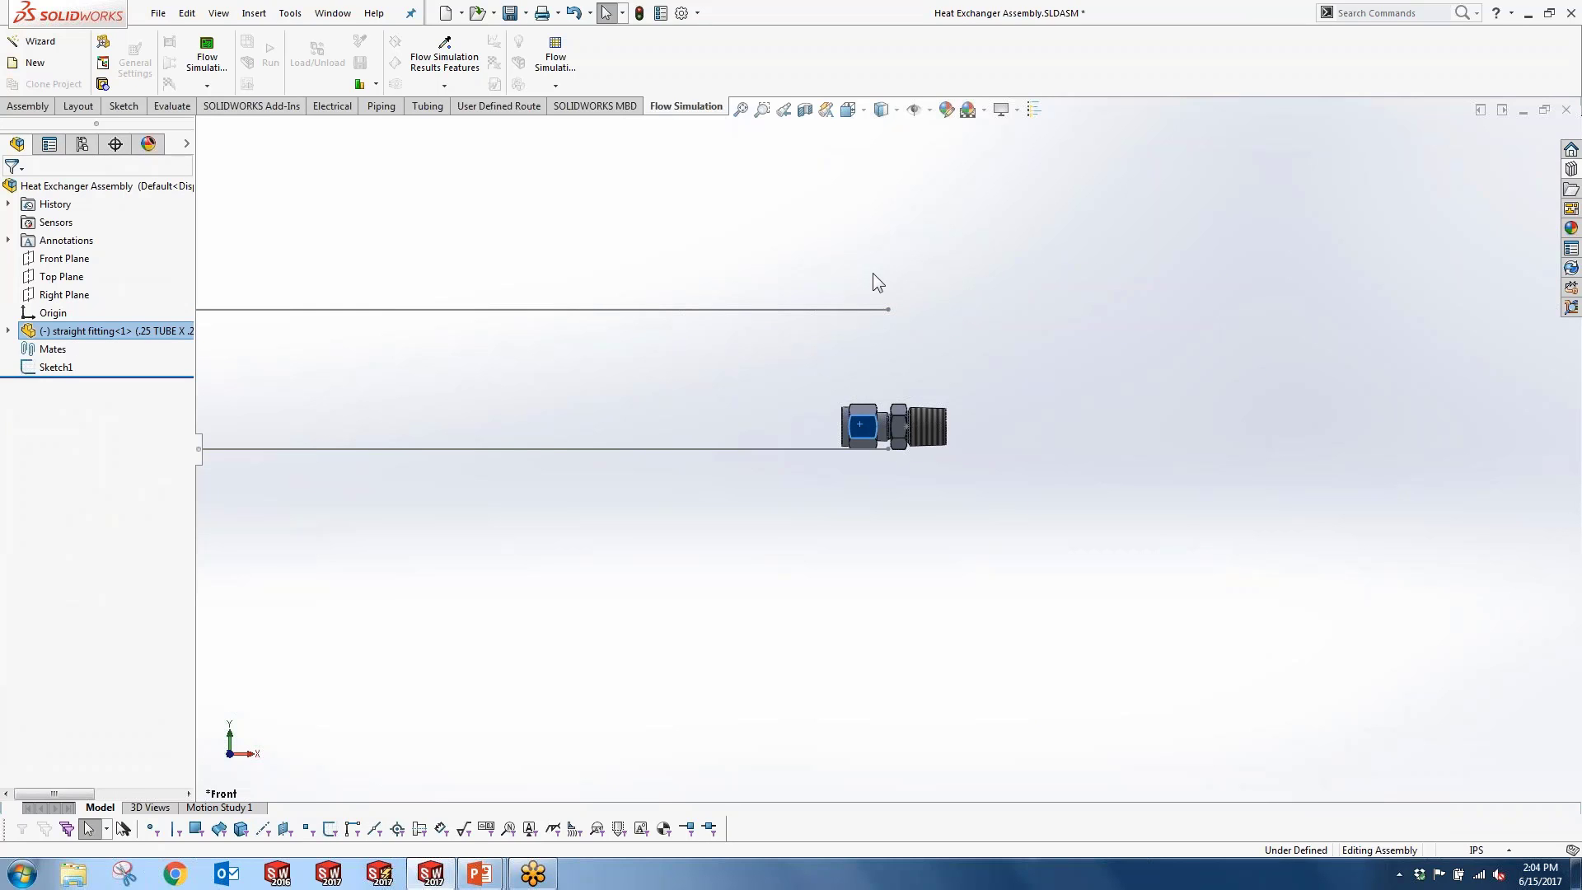
{"action": "left_click_drag", "start_coordinate": [862, 422], "coordinate": [889, 301], "text": "ctrl"}
{"action": "key", "text": "Escape"}
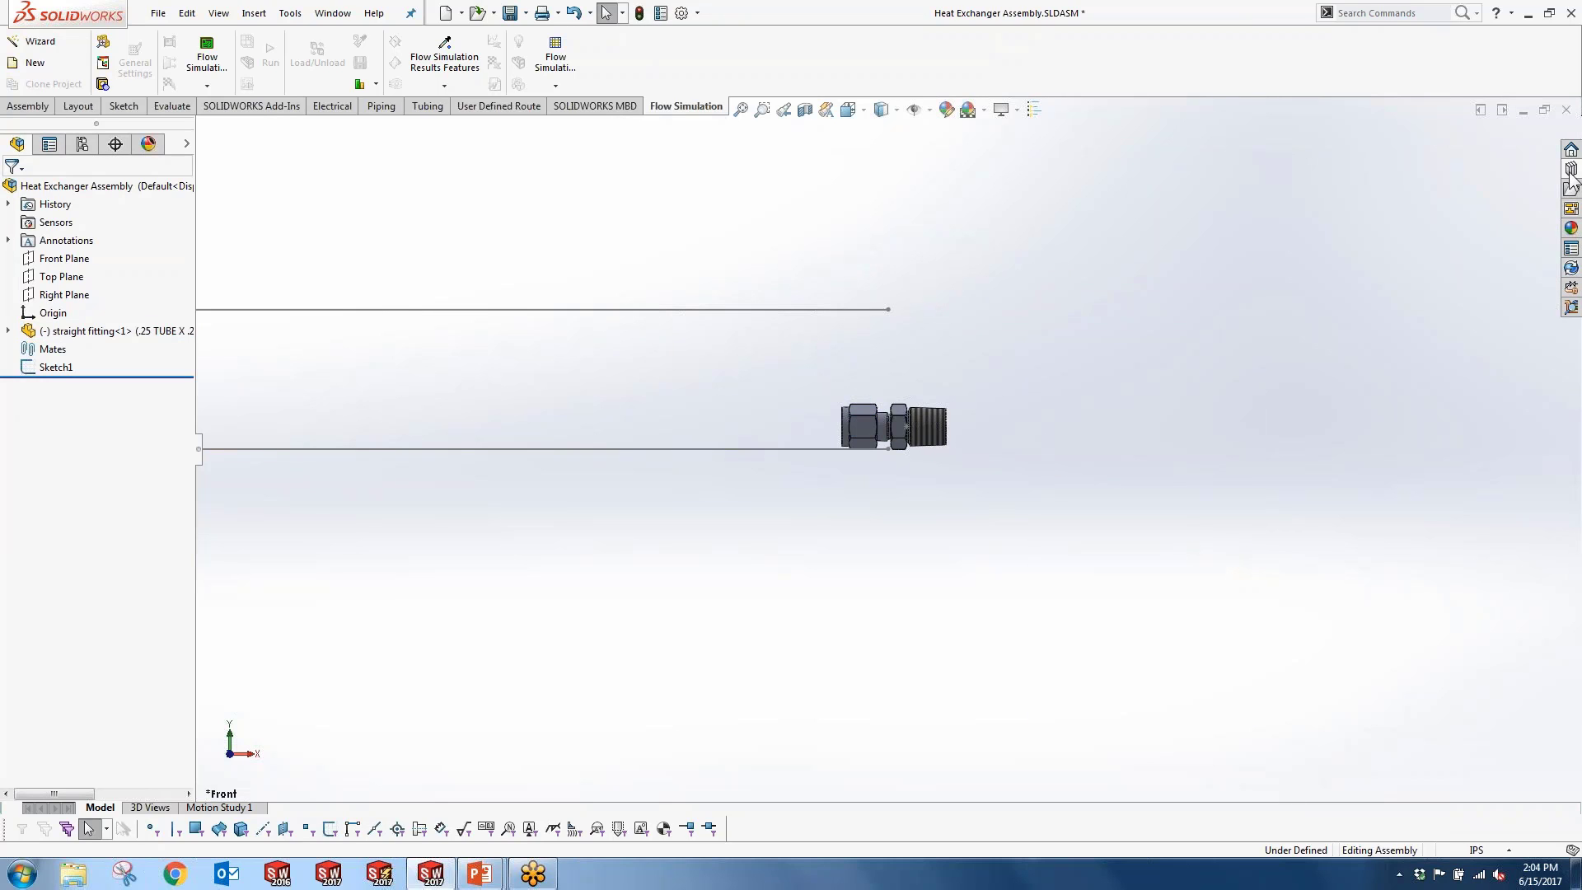
Step: Insert a second .25 TUBE X .25 NPT straight fitting near the upper line's open end, without starting a route
{"action": "left_click", "coordinate": [1571, 170]}
{"action": "left_click_drag", "start_coordinate": [1356, 445], "coordinate": [890, 309]}
{"action": "left_click", "coordinate": [753, 497]}
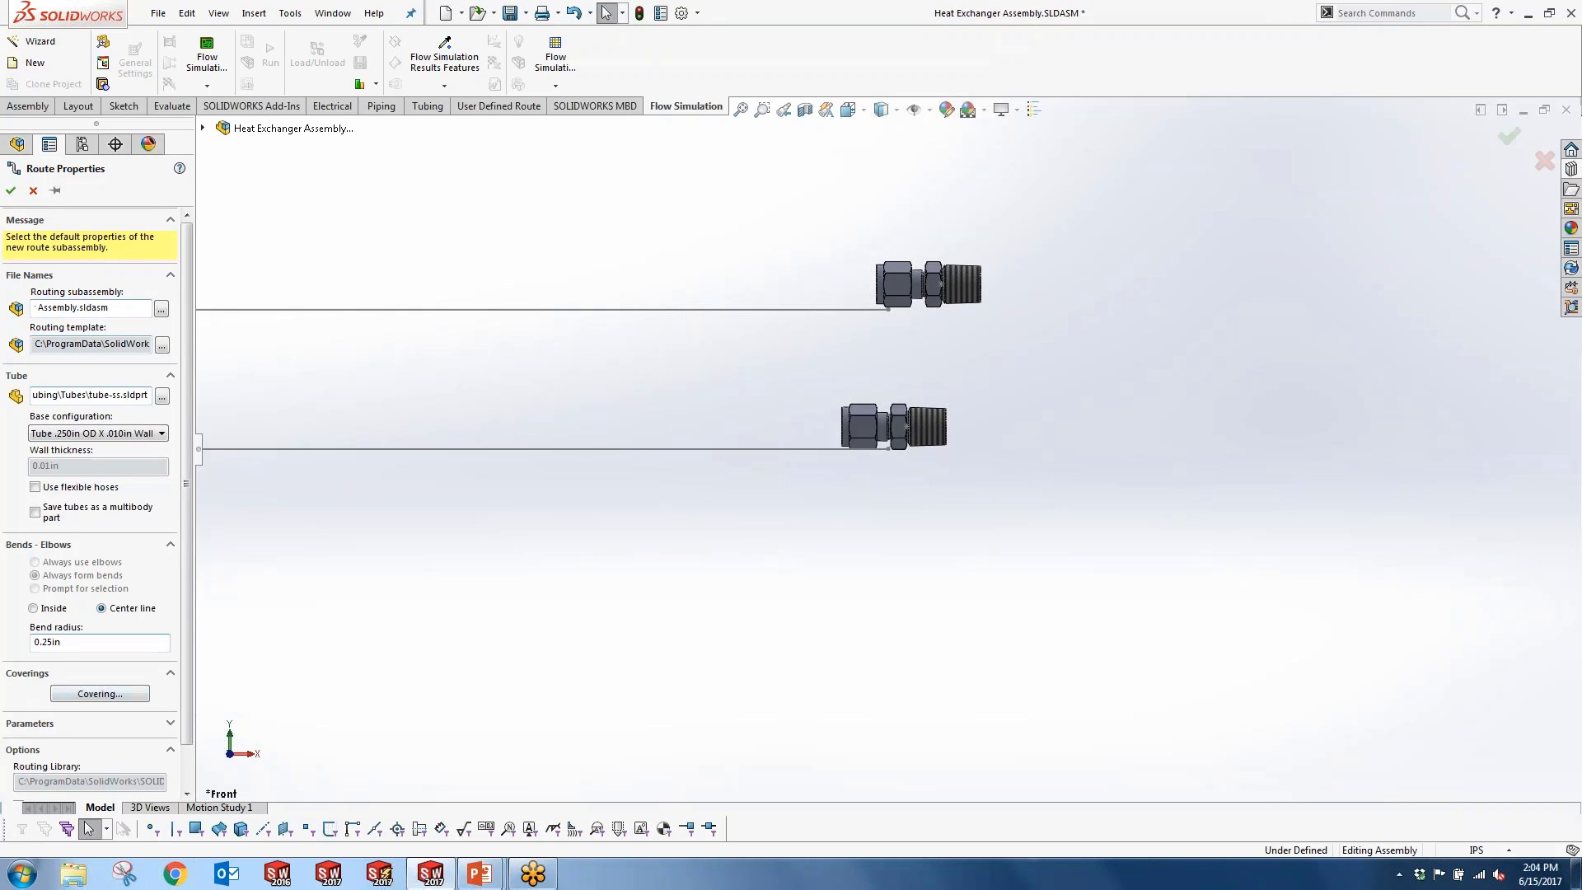
{"action": "left_click", "coordinate": [33, 191]}
Step: Move the lower fitting clear of the sketch and mate its bore concentric with the lower sketch line
{"action": "middle_click_drag", "start_coordinate": [834, 433], "coordinate": [915, 452]}
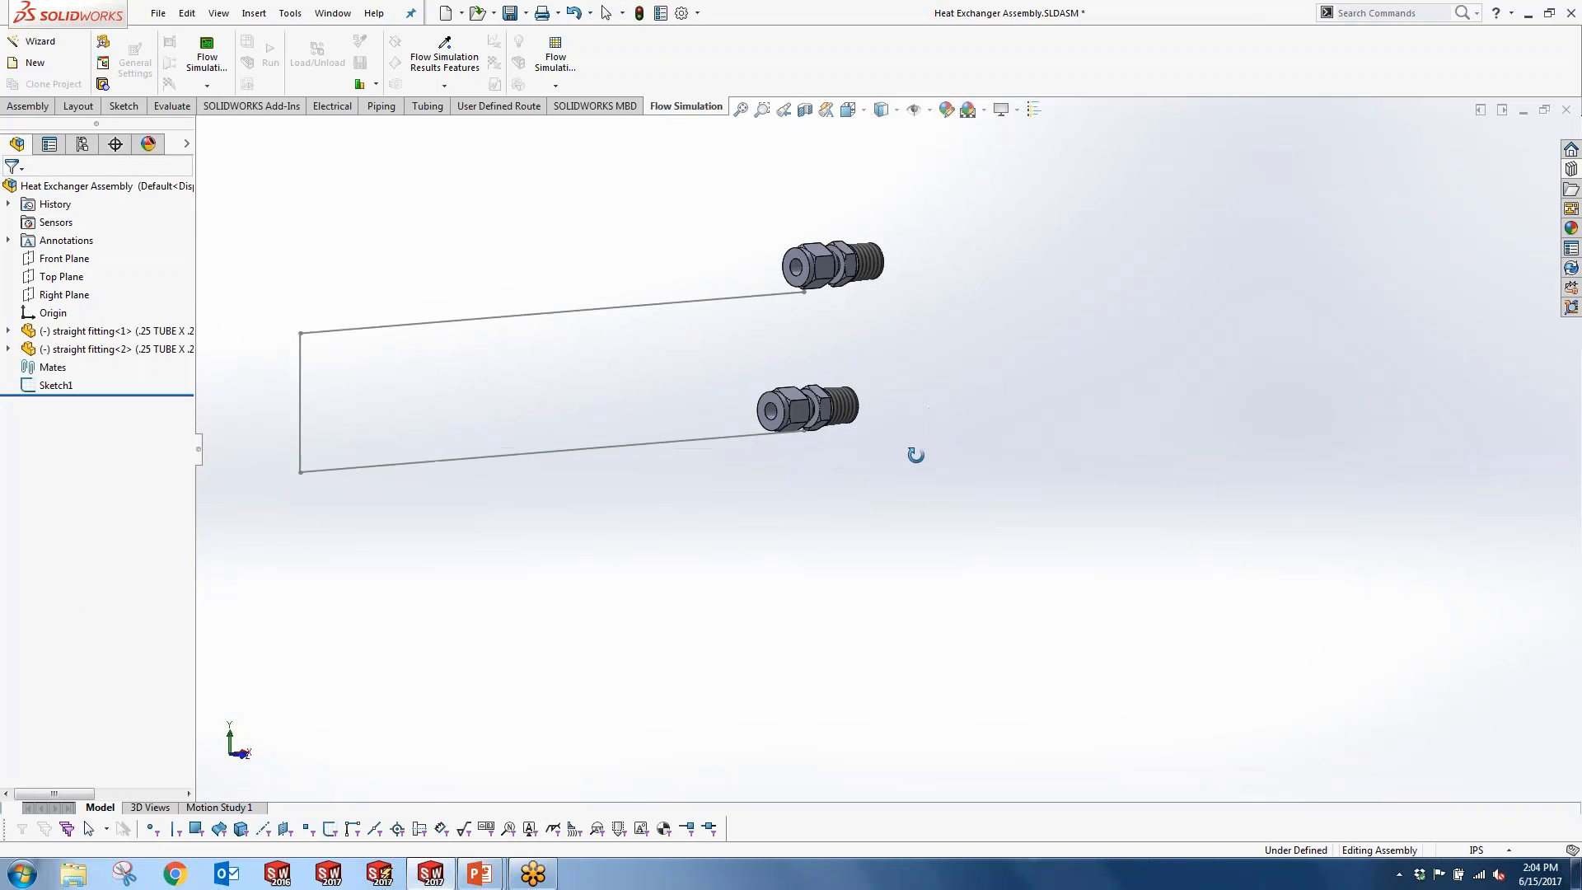
{"action": "scroll", "coordinate": [771, 427], "scroll_direction": "down", "scroll_amount": 5}
{"action": "left_click", "coordinate": [757, 349]}
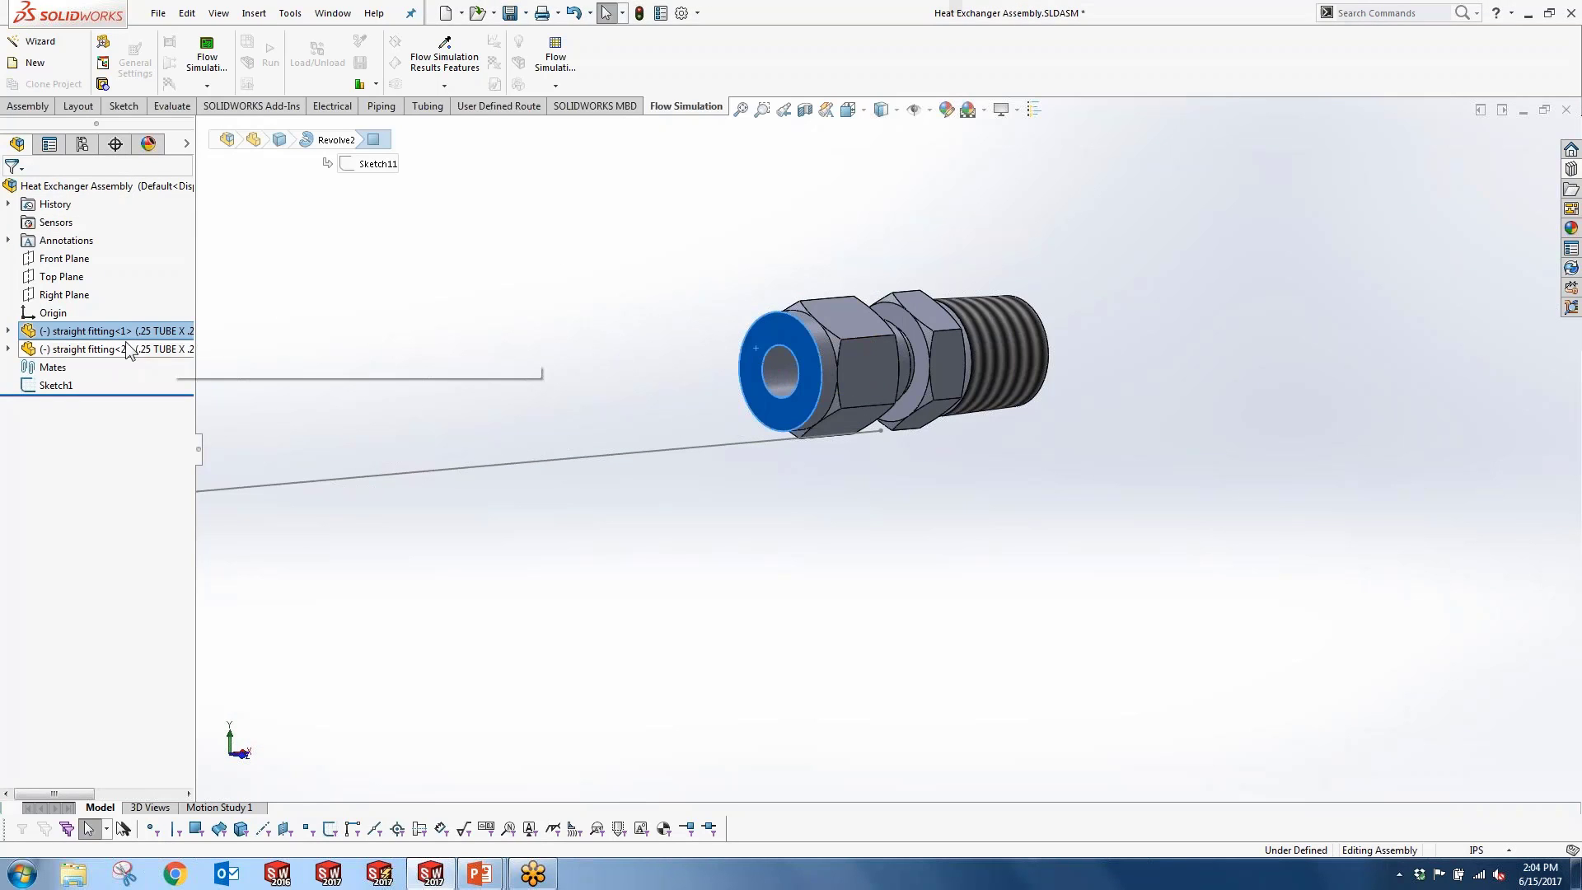
{"action": "left_click_drag", "start_coordinate": [852, 325], "coordinate": [987, 309]}
{"action": "left_click", "coordinate": [913, 354]}
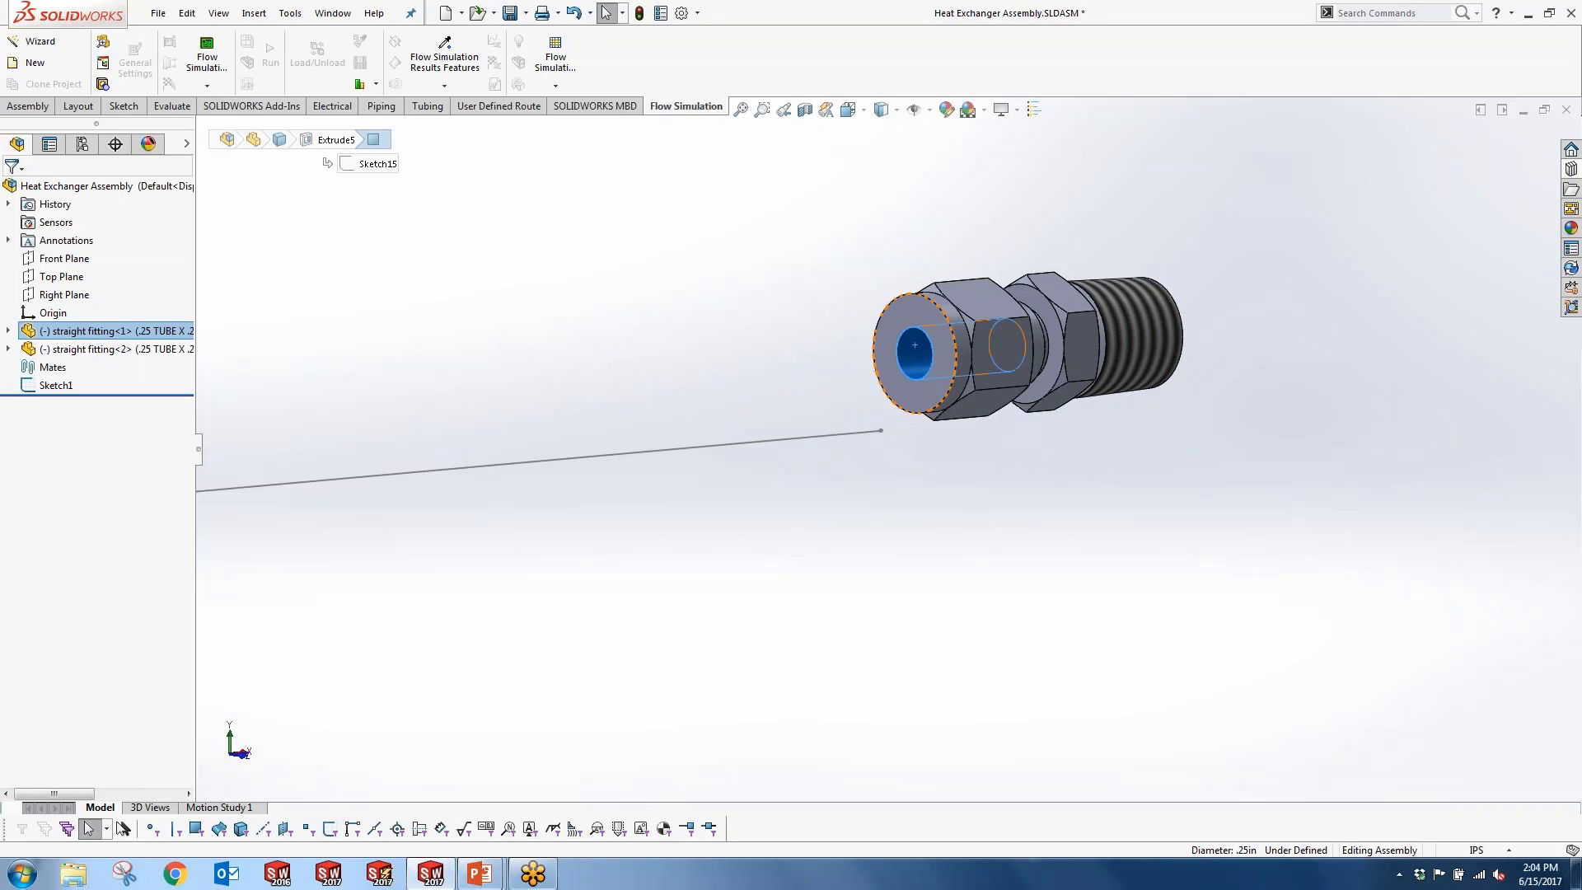
{"action": "left_click", "coordinate": [879, 430], "text": "ctrl"}
{"action": "left_click", "coordinate": [962, 424]}
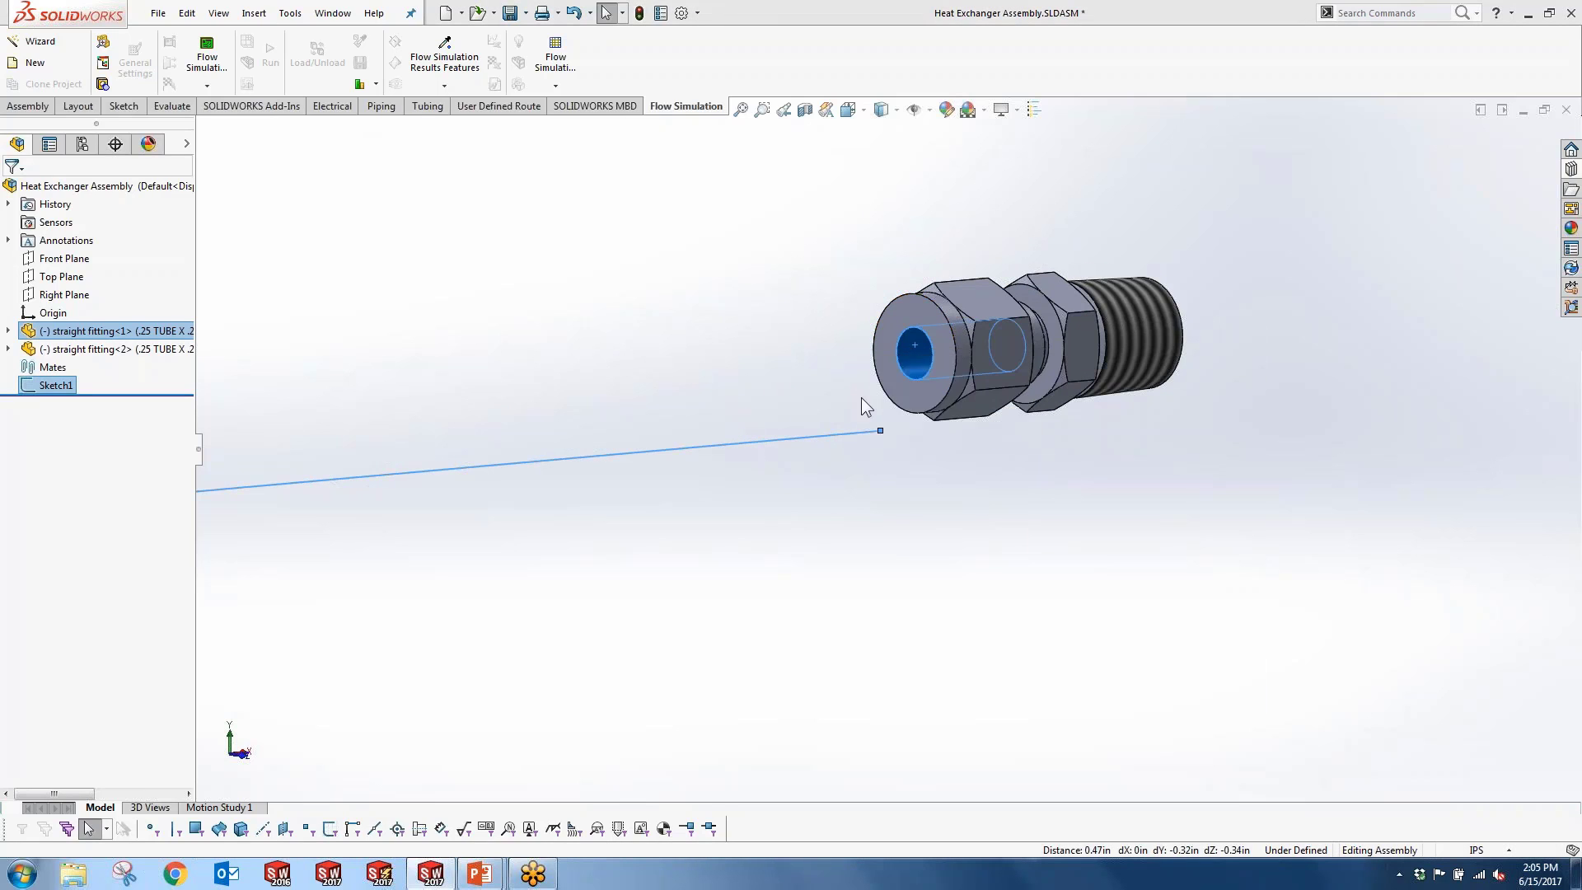
Step: Mate the upper fitting's bore concentric with the upper sketch line
{"action": "scroll", "coordinate": [704, 327], "scroll_direction": "up", "scroll_amount": 6}
{"action": "scroll", "coordinate": [835, 313], "scroll_direction": "down", "scroll_amount": 3}
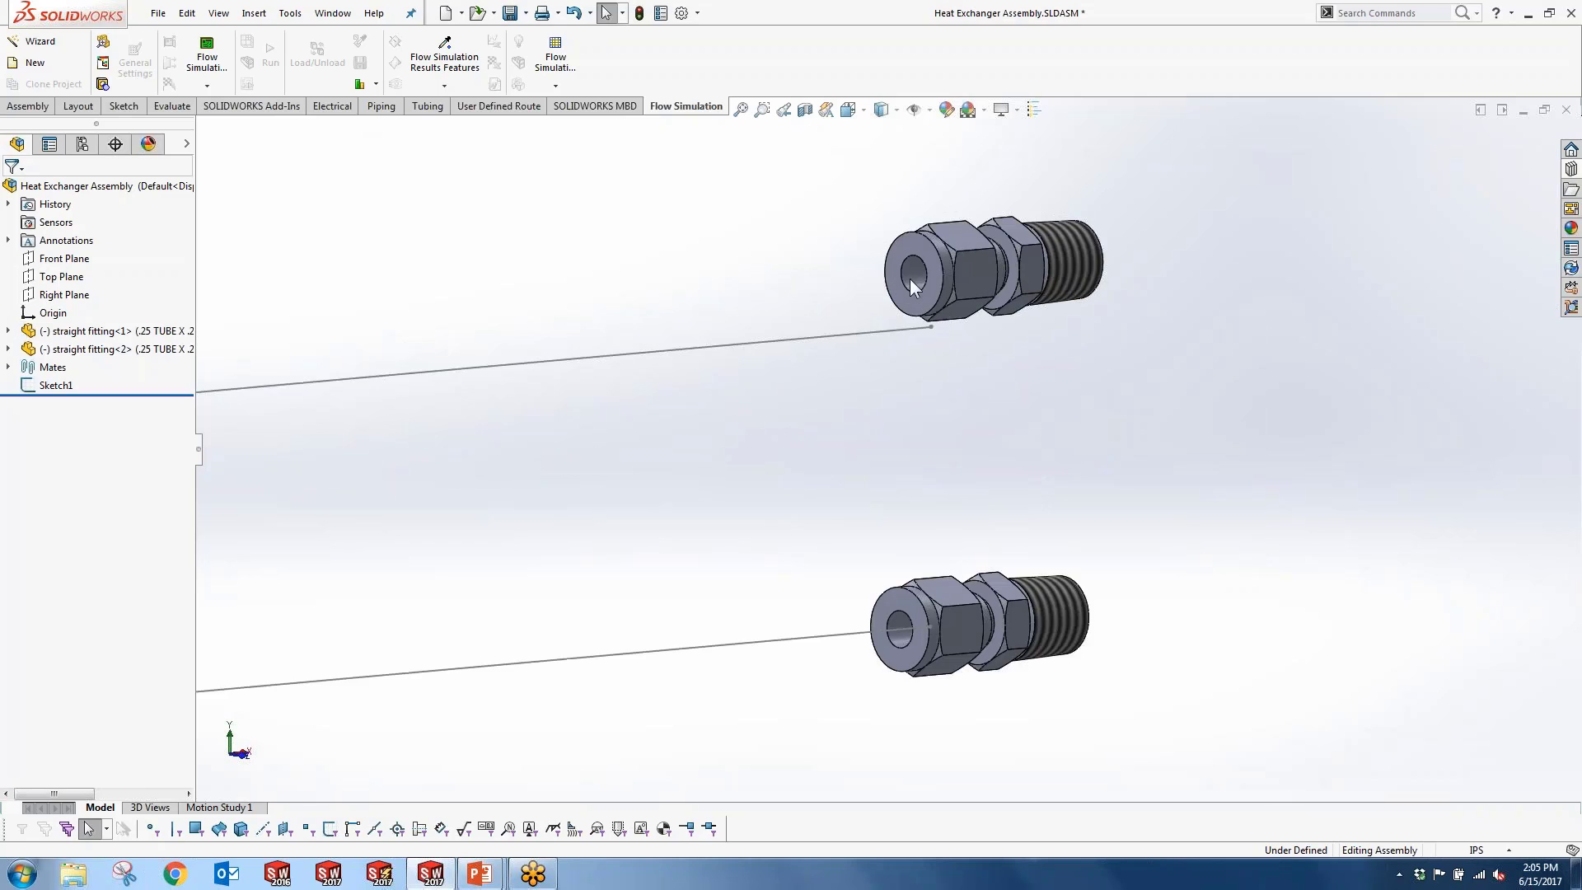
{"action": "left_click", "coordinate": [915, 270]}
{"action": "left_click", "coordinate": [911, 329], "text": "ctrl"}
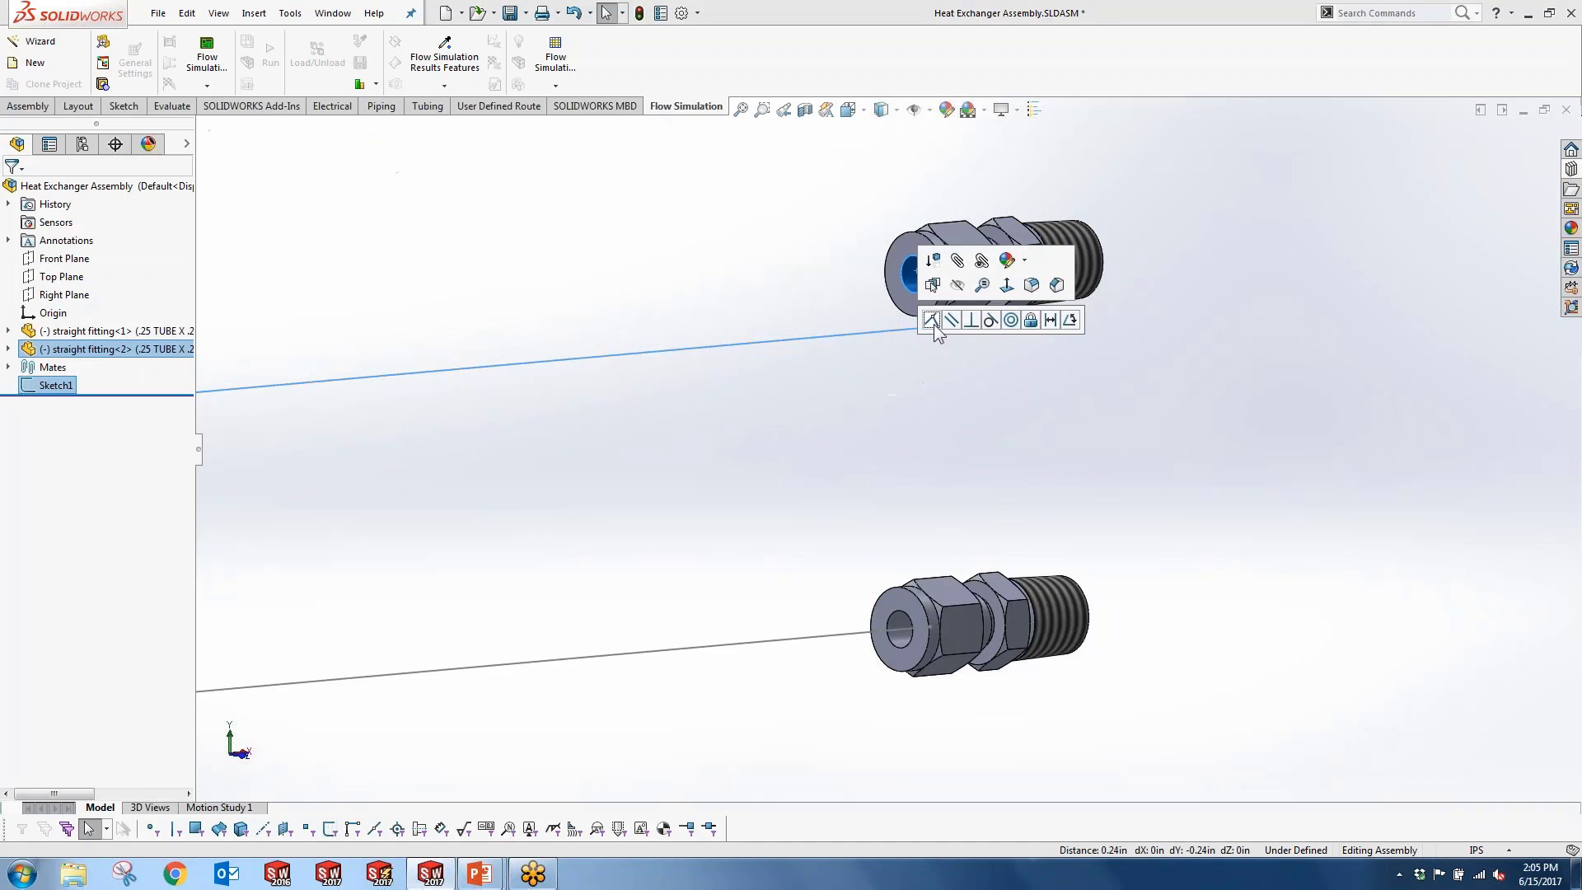
{"action": "left_click", "coordinate": [1011, 321]}
Step: Mate a flat hex face of the upper fitting to the matching face of the lower fitting so the two align
{"action": "left_click", "coordinate": [1014, 324]}
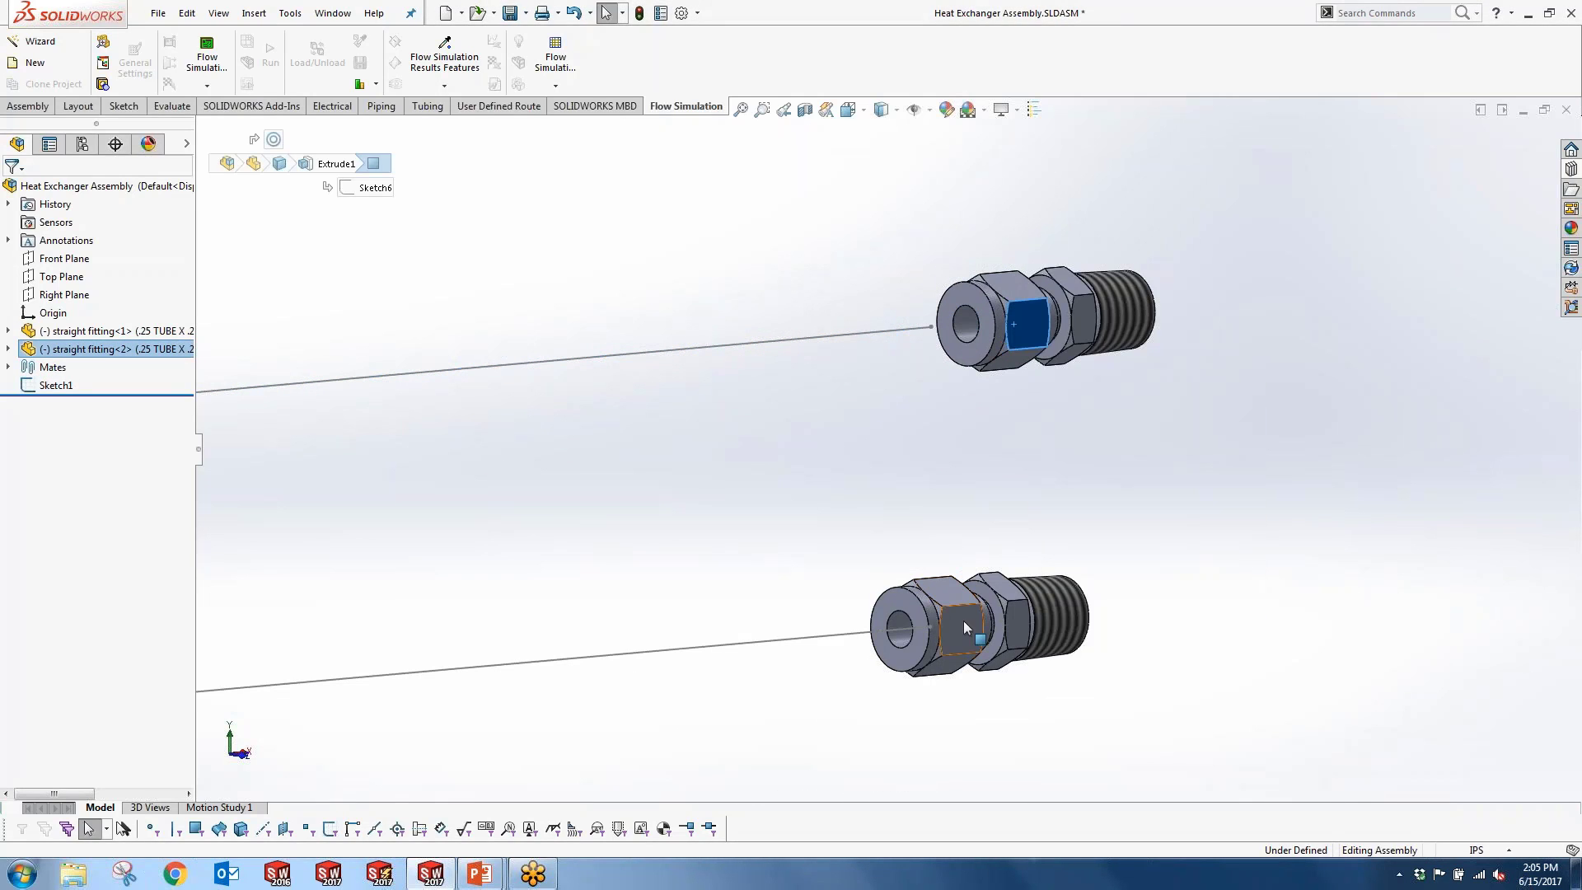
{"action": "left_click", "coordinate": [963, 621], "text": "ctrl"}
{"action": "left_click", "coordinate": [1007, 596]}
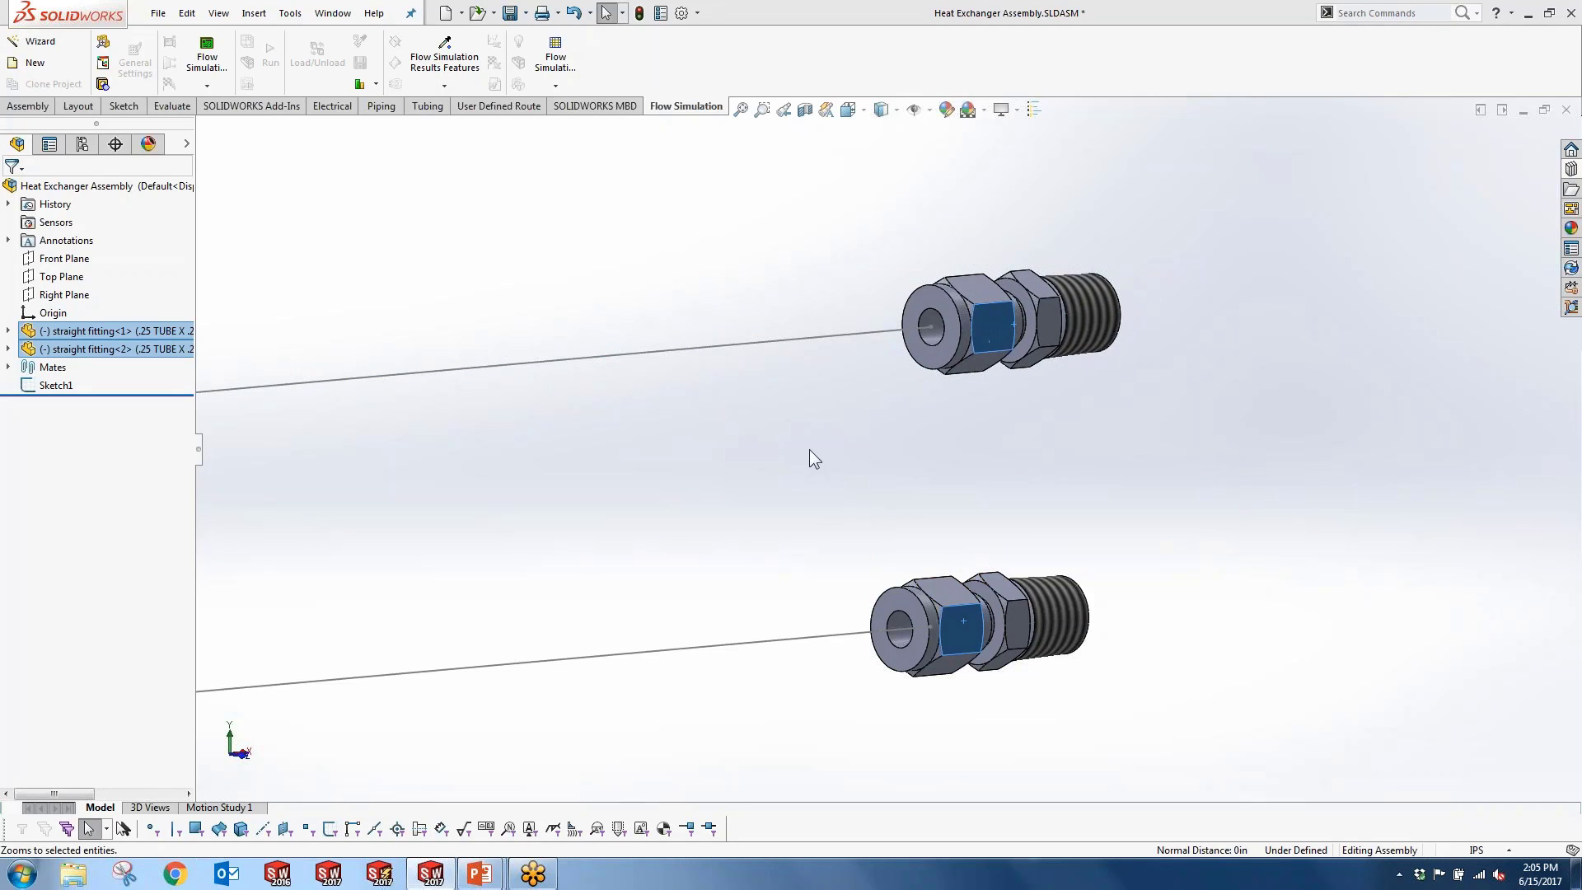
{"action": "left_click", "coordinate": [810, 448]}
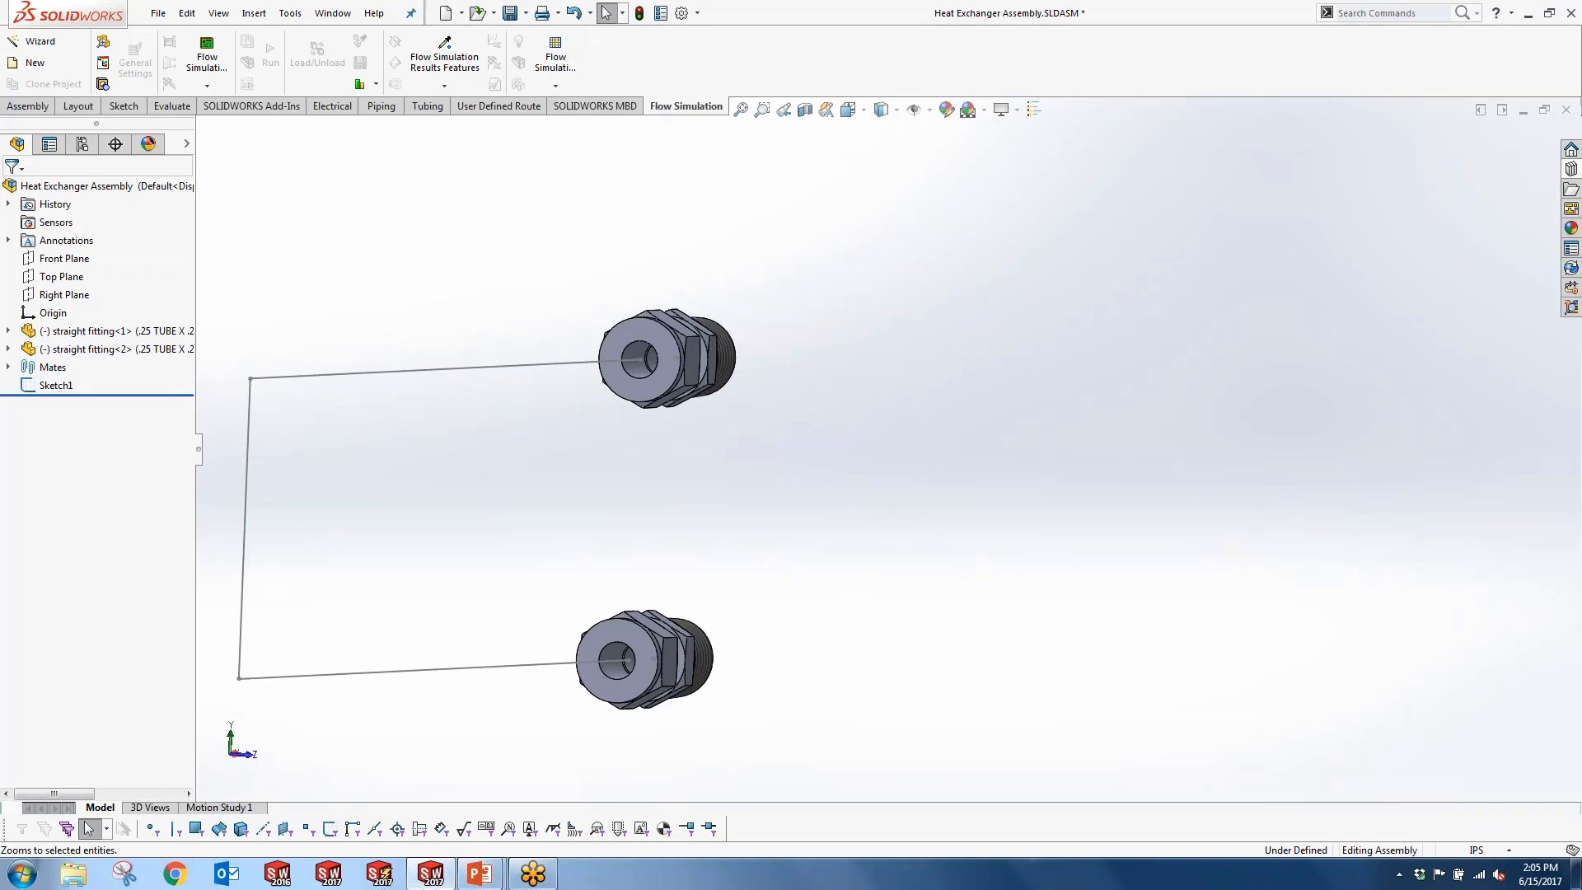
Step: Mate the upper fitting's internal shoulder face coincident with the endpoint of the upper sketch line
{"action": "scroll", "coordinate": [946, 400], "scroll_direction": "down", "scroll_amount": 9}
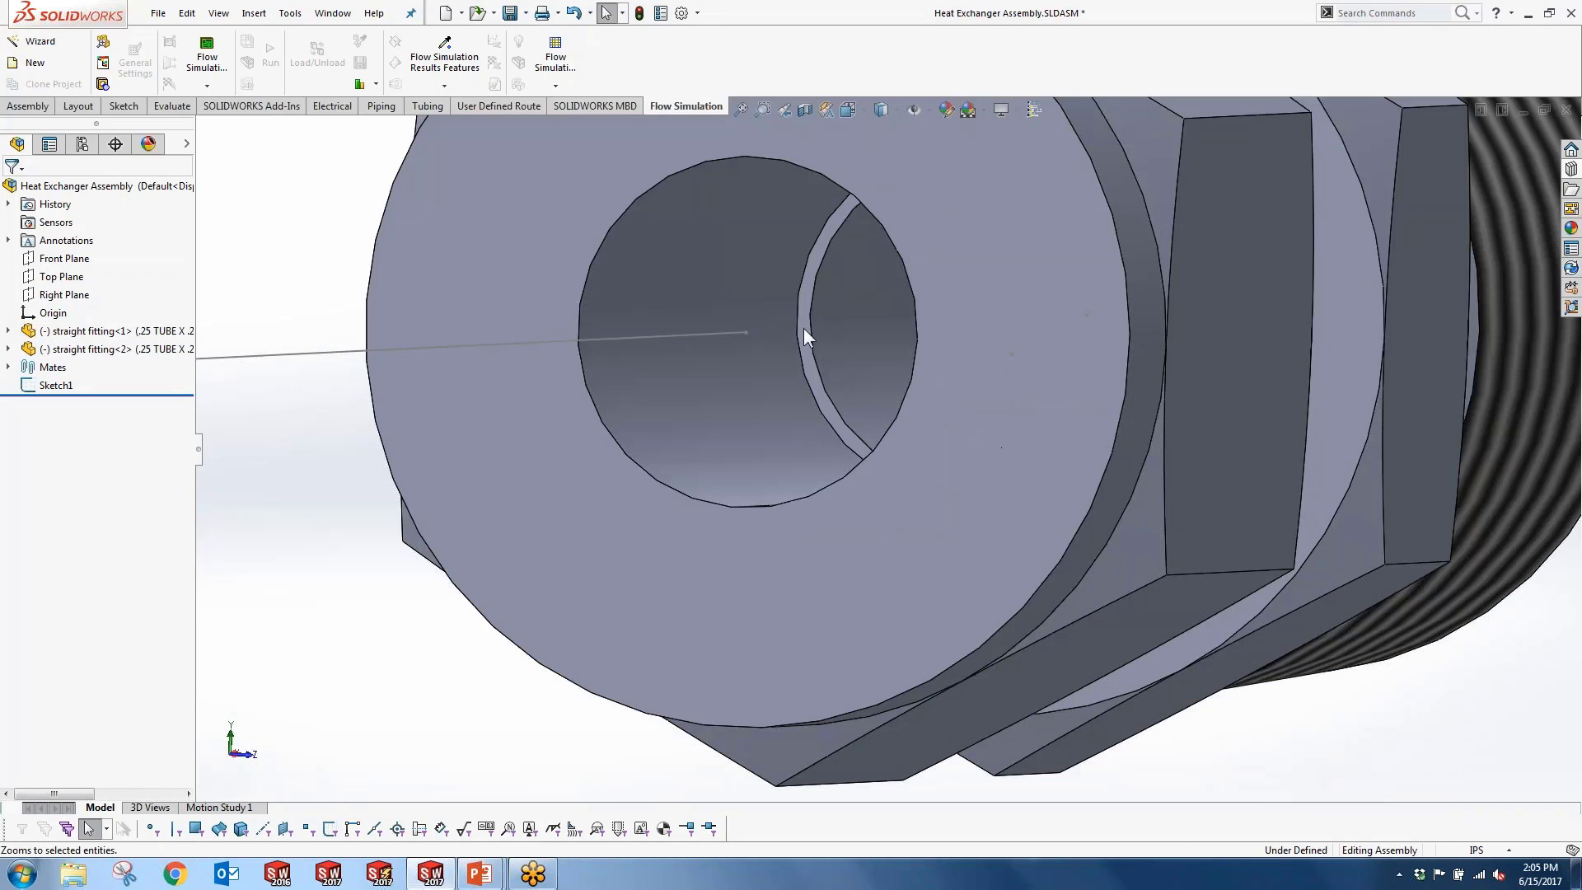
{"action": "left_click", "coordinate": [803, 330]}
{"action": "left_click", "coordinate": [745, 332], "text": "ctrl"}
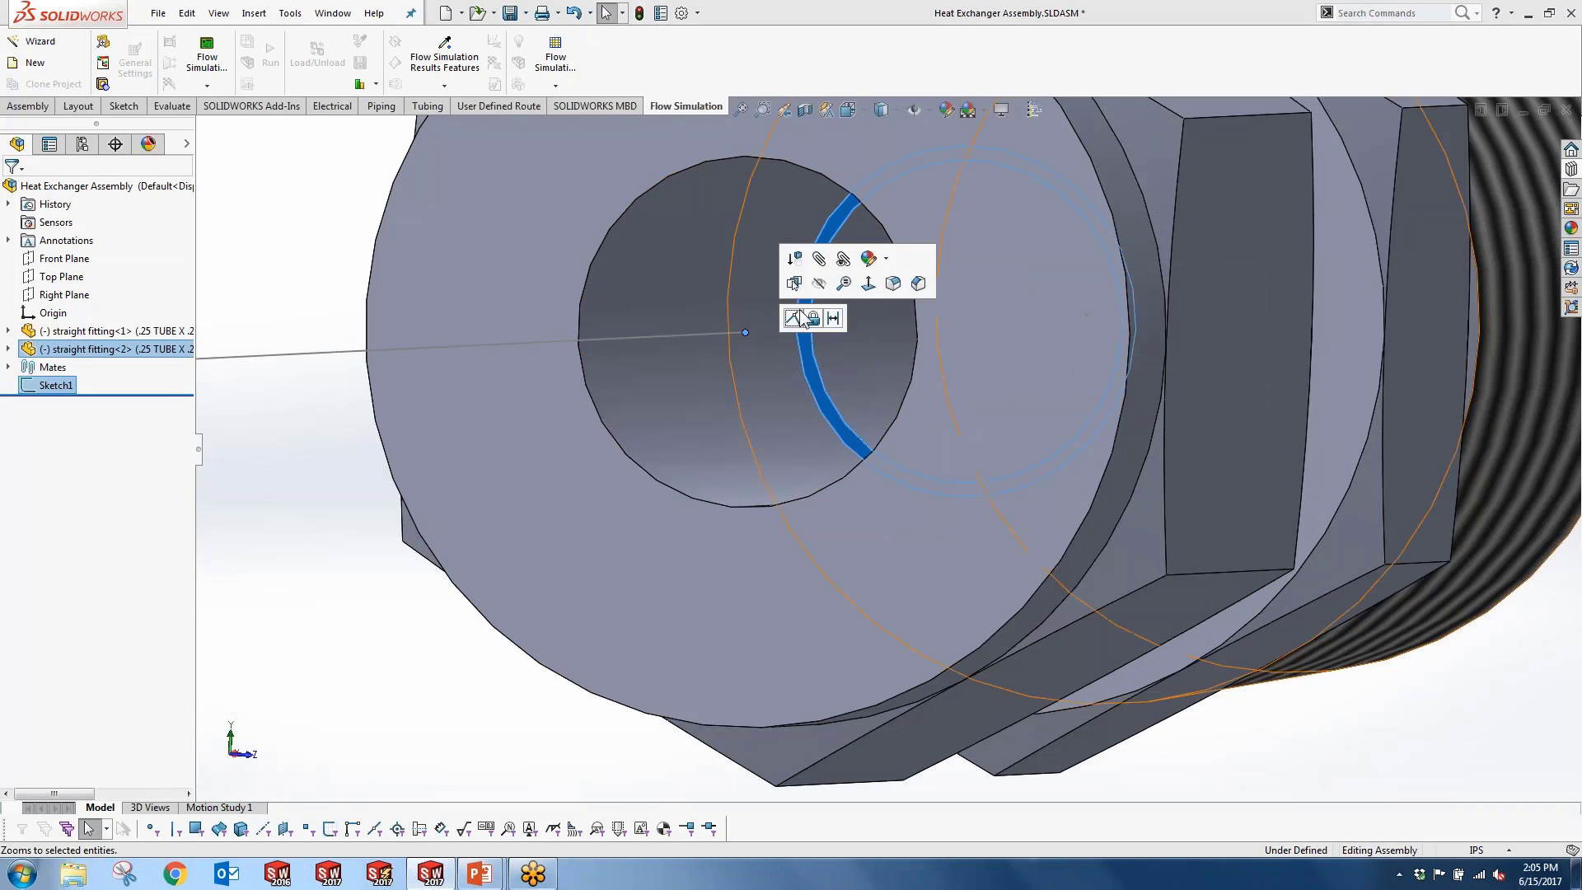
{"action": "left_click", "coordinate": [796, 318]}
Step: Mate the lower fitting's internal shoulder face coincident with the endpoint of the lower sketch line
{"action": "scroll", "coordinate": [742, 528], "scroll_direction": "up", "scroll_amount": 10}
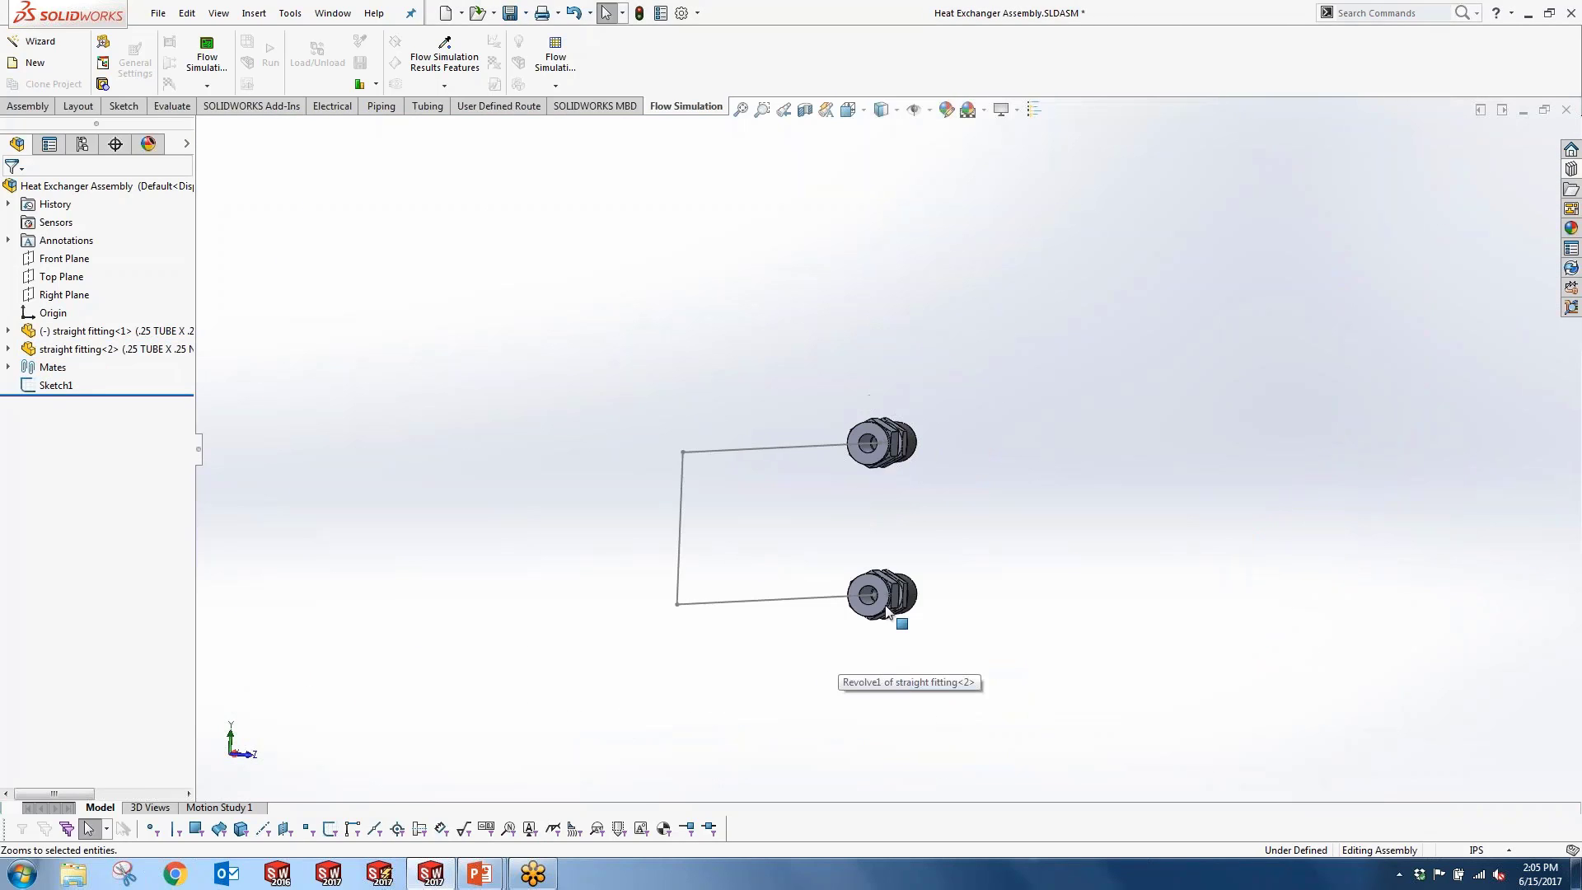
{"action": "scroll", "coordinate": [888, 606], "scroll_direction": "down", "scroll_amount": 5}
{"action": "scroll", "coordinate": [766, 519], "scroll_direction": "down", "scroll_amount": 5}
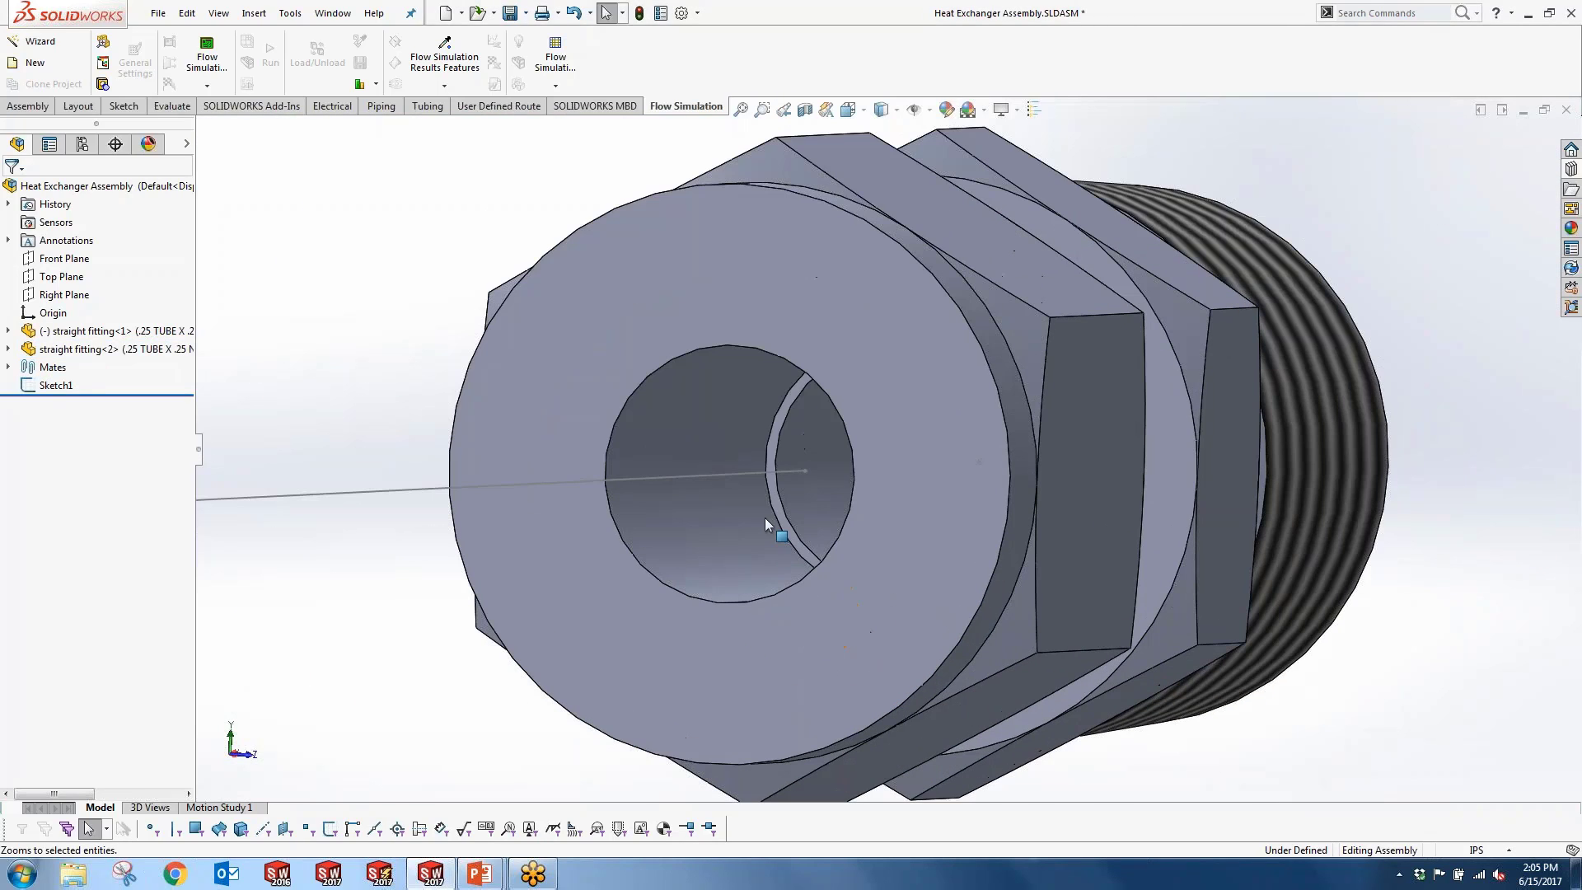
{"action": "left_click", "coordinate": [777, 442]}
{"action": "left_click", "coordinate": [805, 471], "text": "ctrl"}
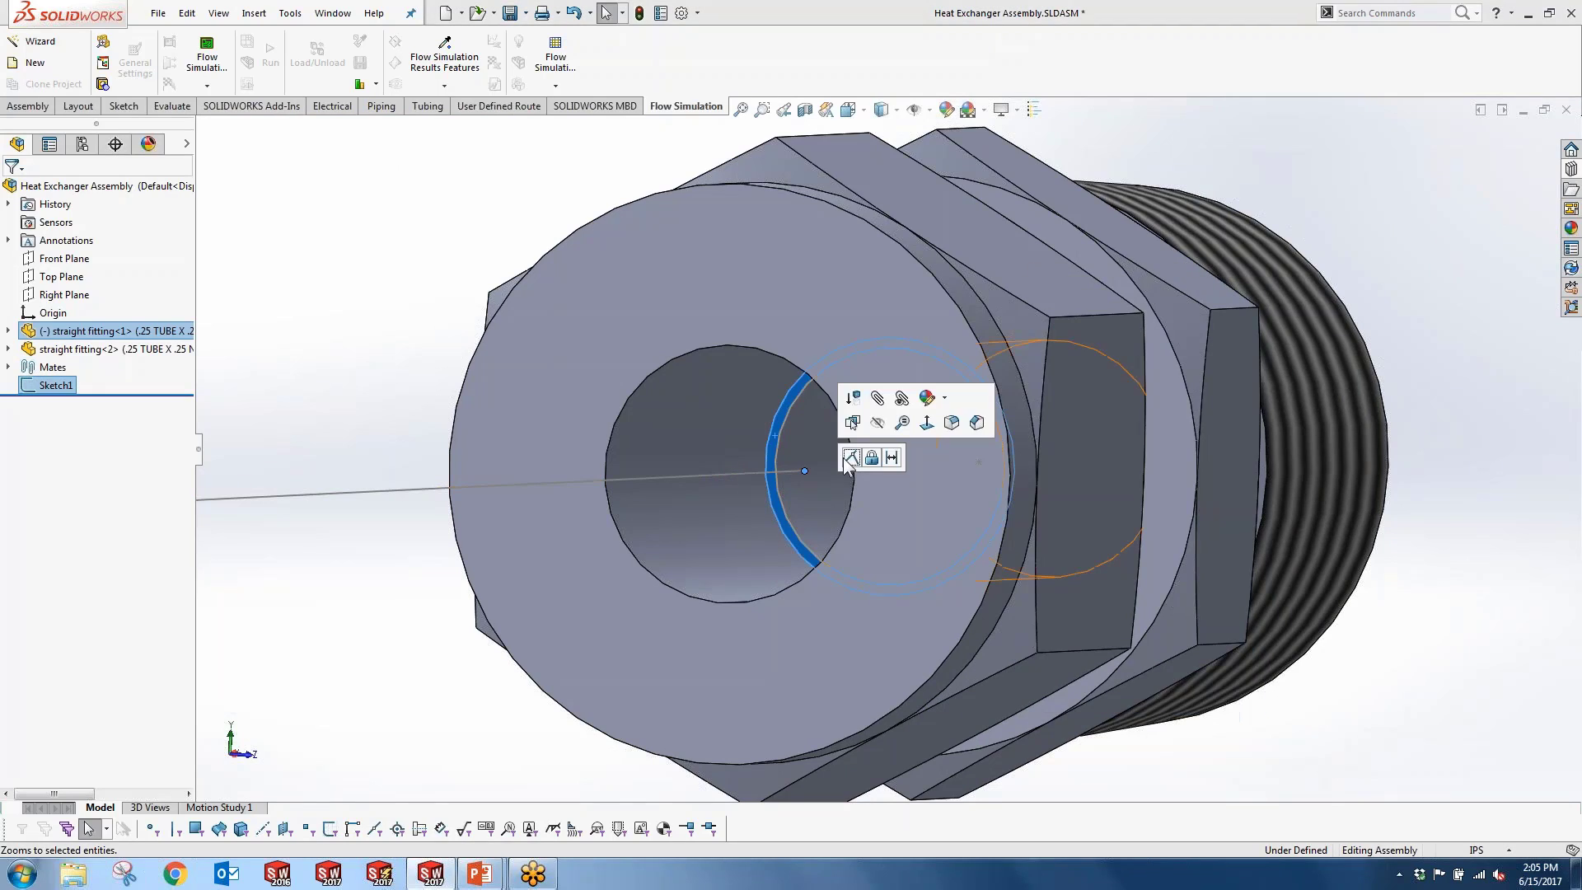
{"action": "left_click", "coordinate": [851, 458]}
{"action": "scroll", "coordinate": [848, 449], "scroll_direction": "up", "scroll_amount": 5}
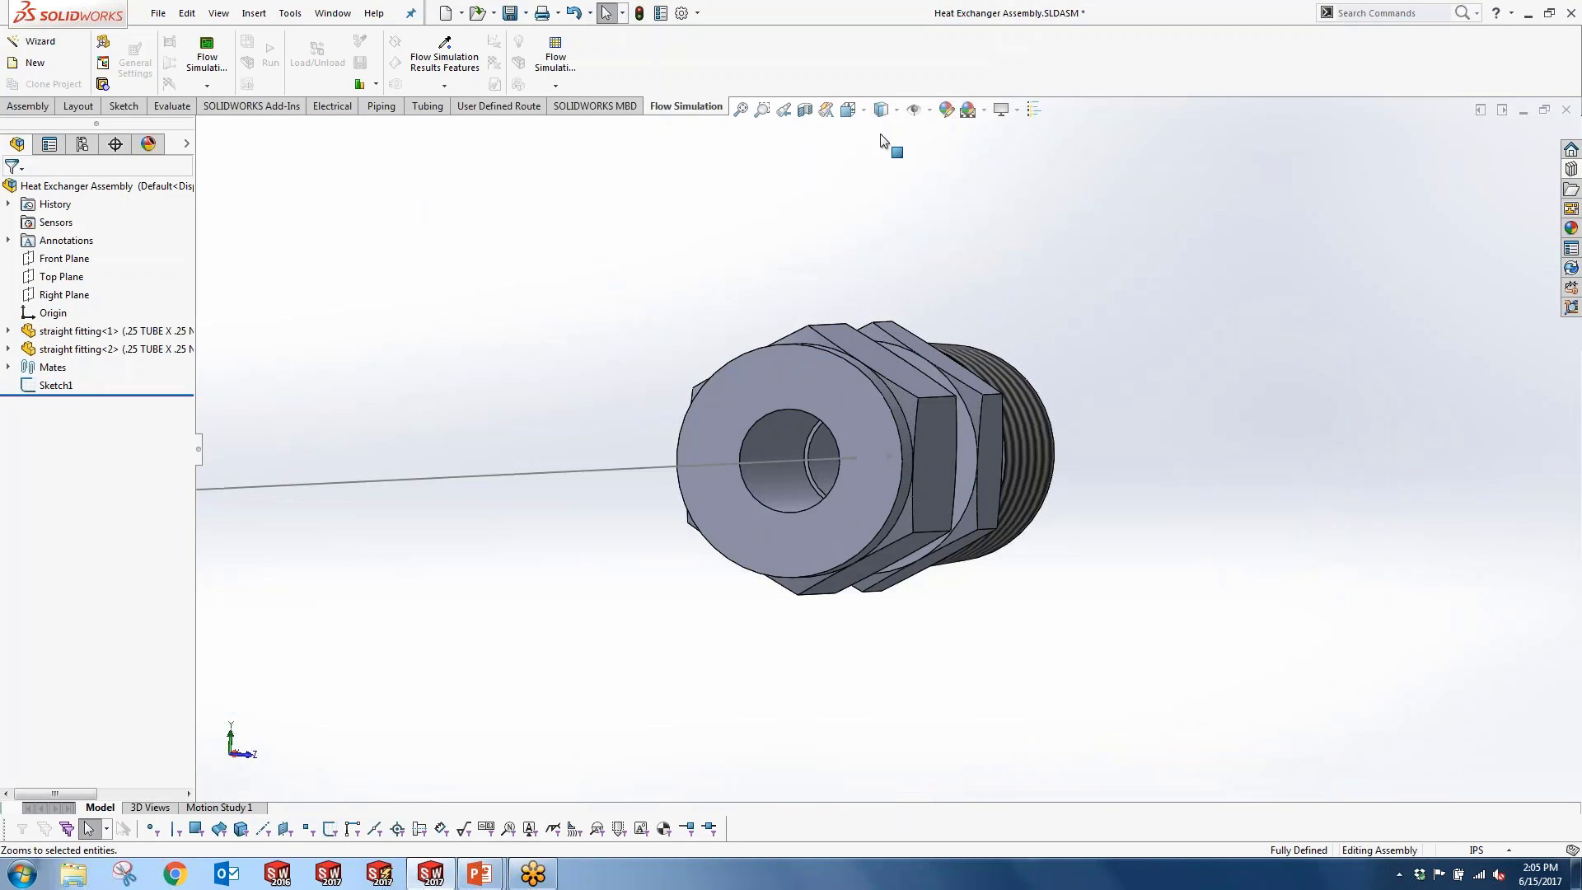
Step: Review the item visibility options and examine the routing point inside the lower fitting
{"action": "left_click", "coordinate": [929, 110]}
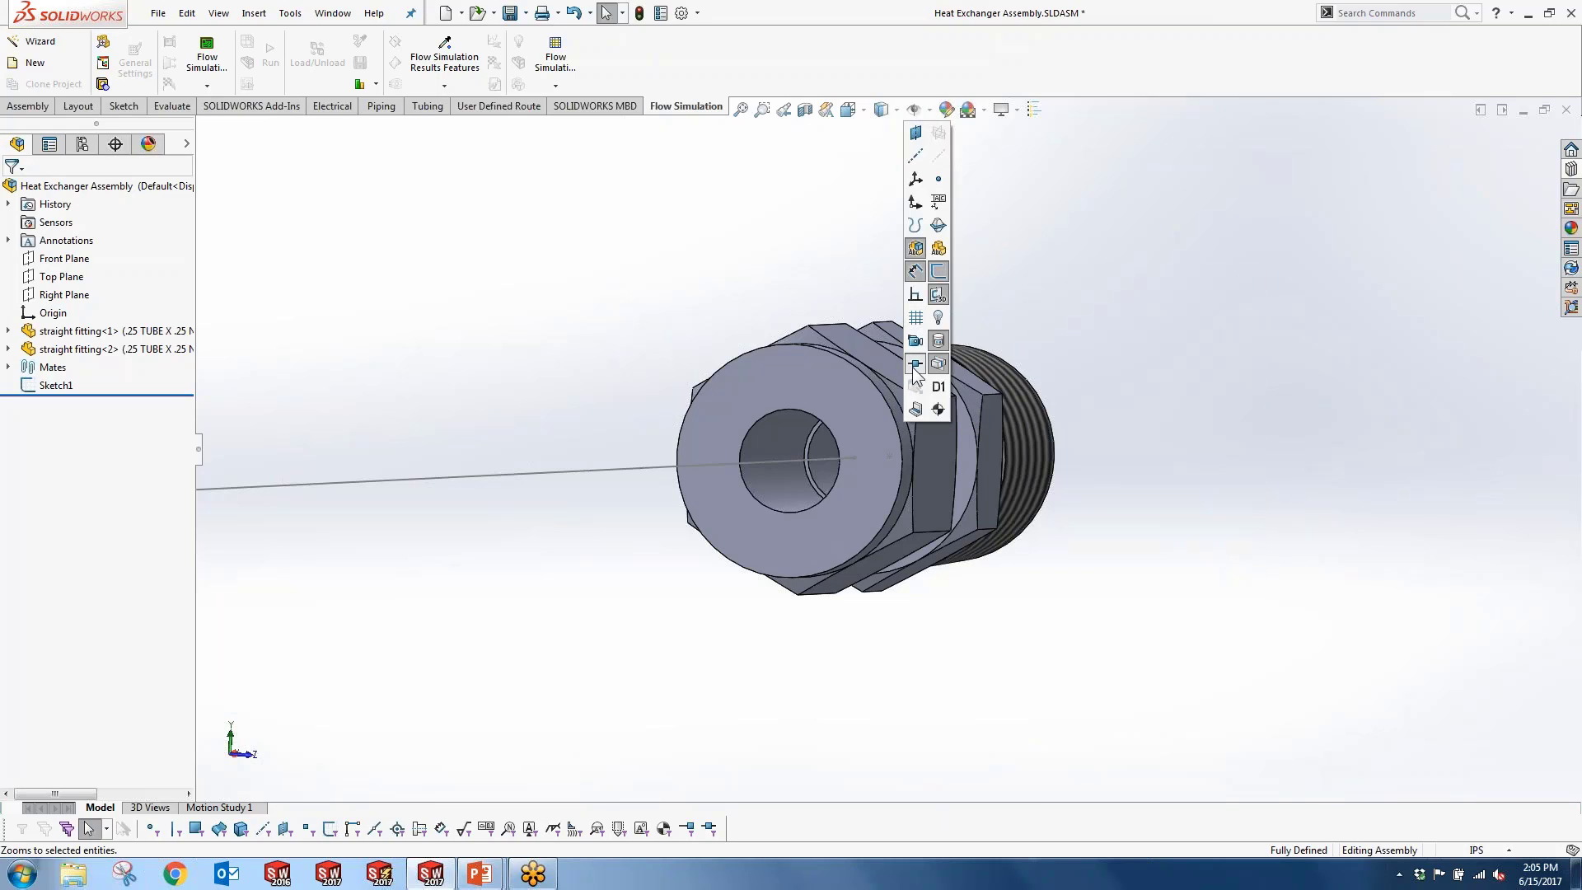
{"action": "left_click", "coordinate": [760, 279]}
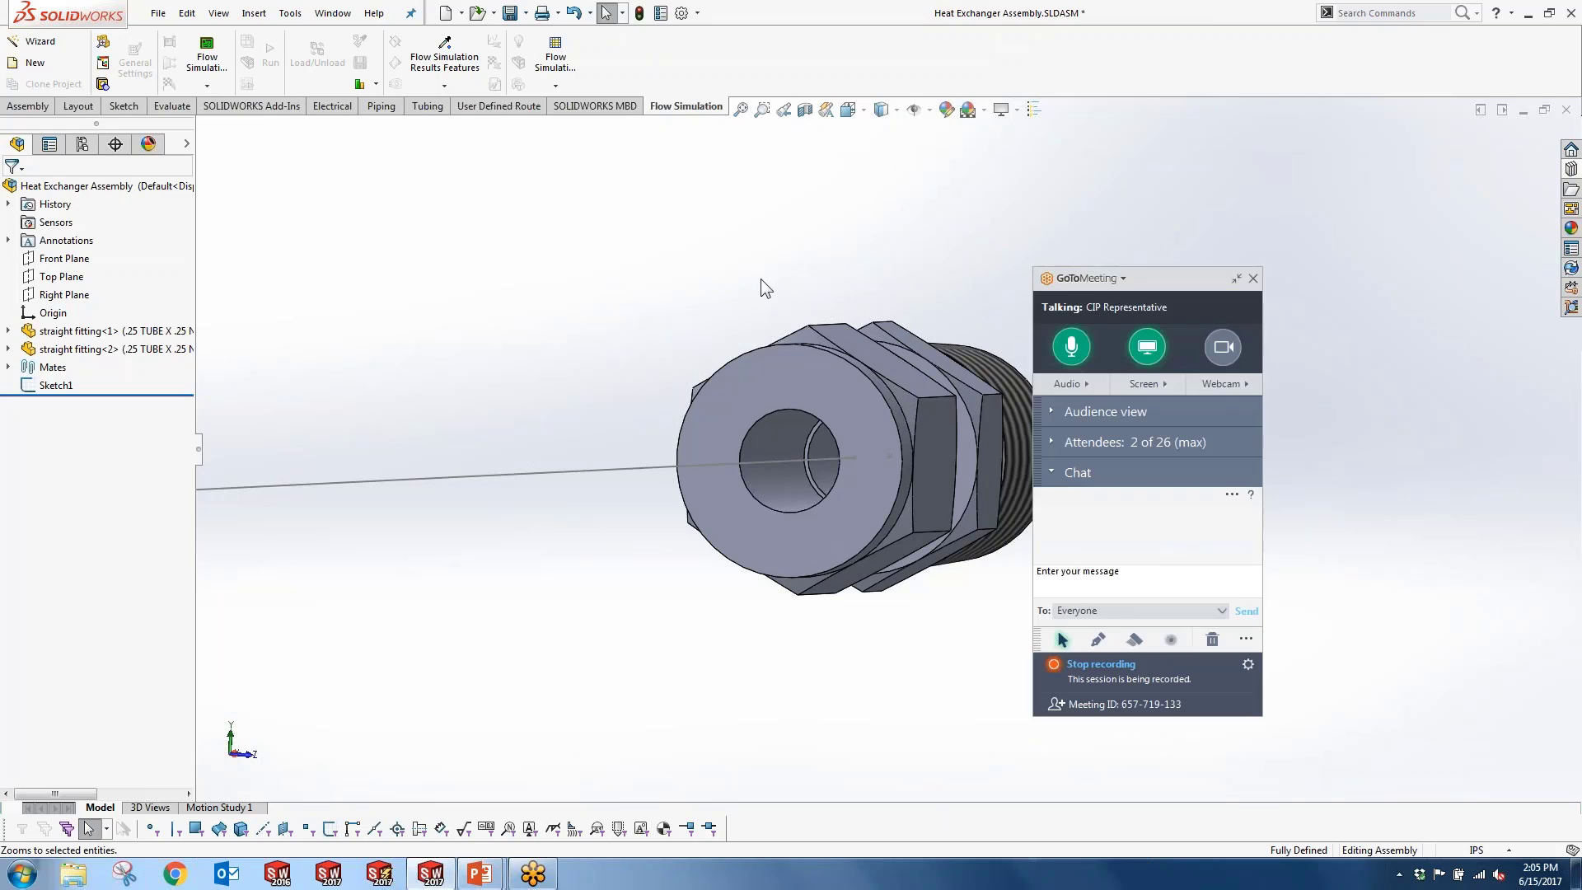
{"action": "scroll", "coordinate": [870, 404], "scroll_direction": "up", "scroll_amount": 3}
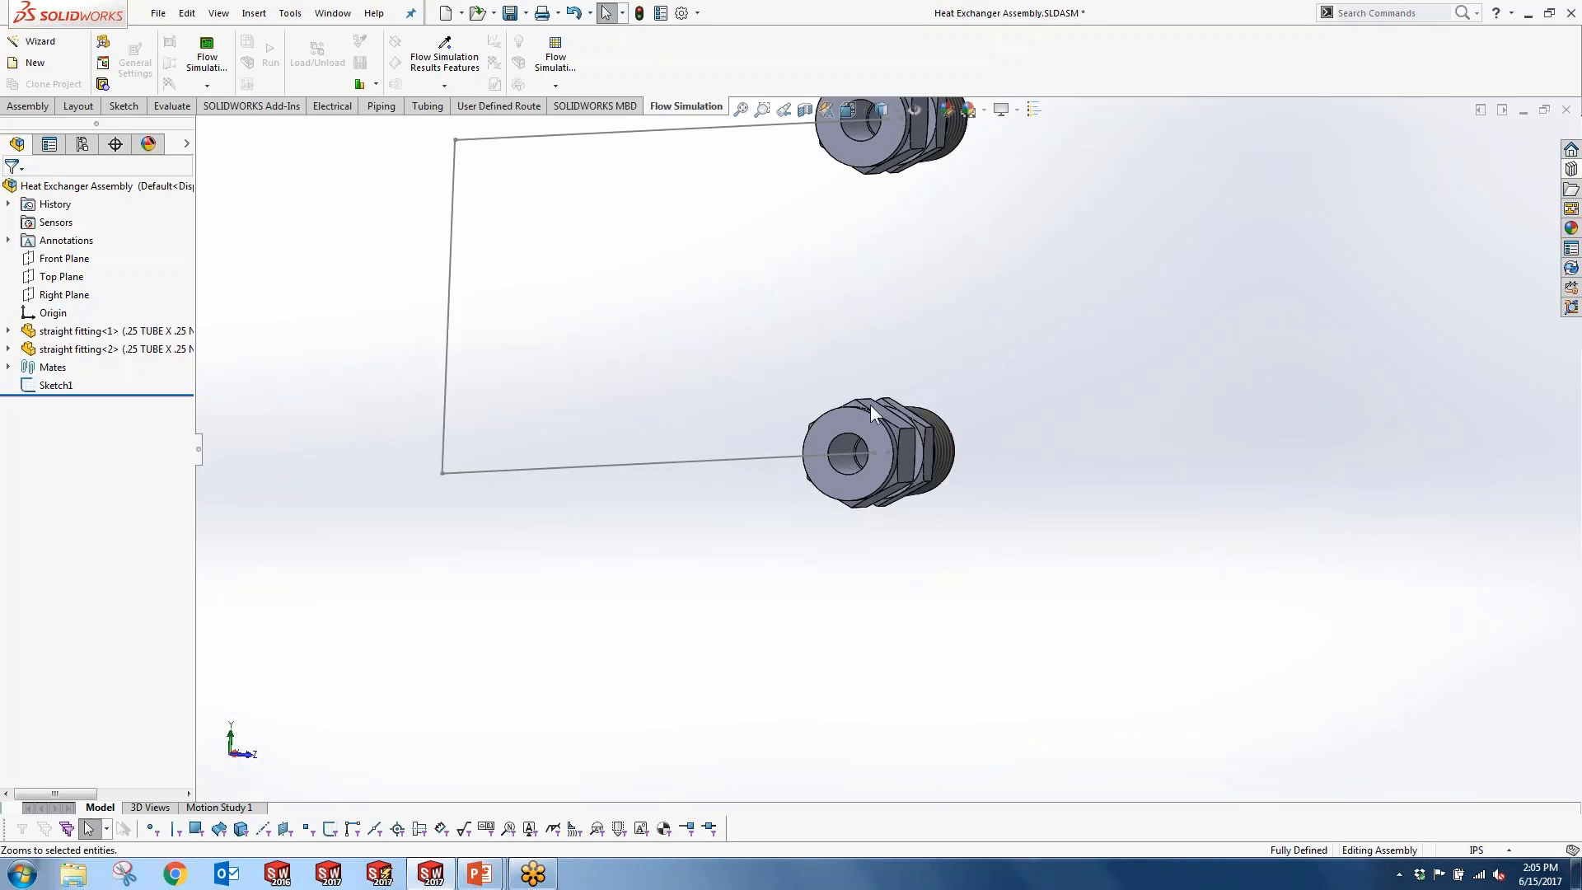
{"action": "middle_click_drag", "start_coordinate": [870, 404], "coordinate": [982, 436]}
{"action": "scroll", "coordinate": [984, 439], "scroll_direction": "up", "scroll_amount": 6}
{"action": "scroll", "coordinate": [948, 433], "scroll_direction": "down", "scroll_amount": 11}
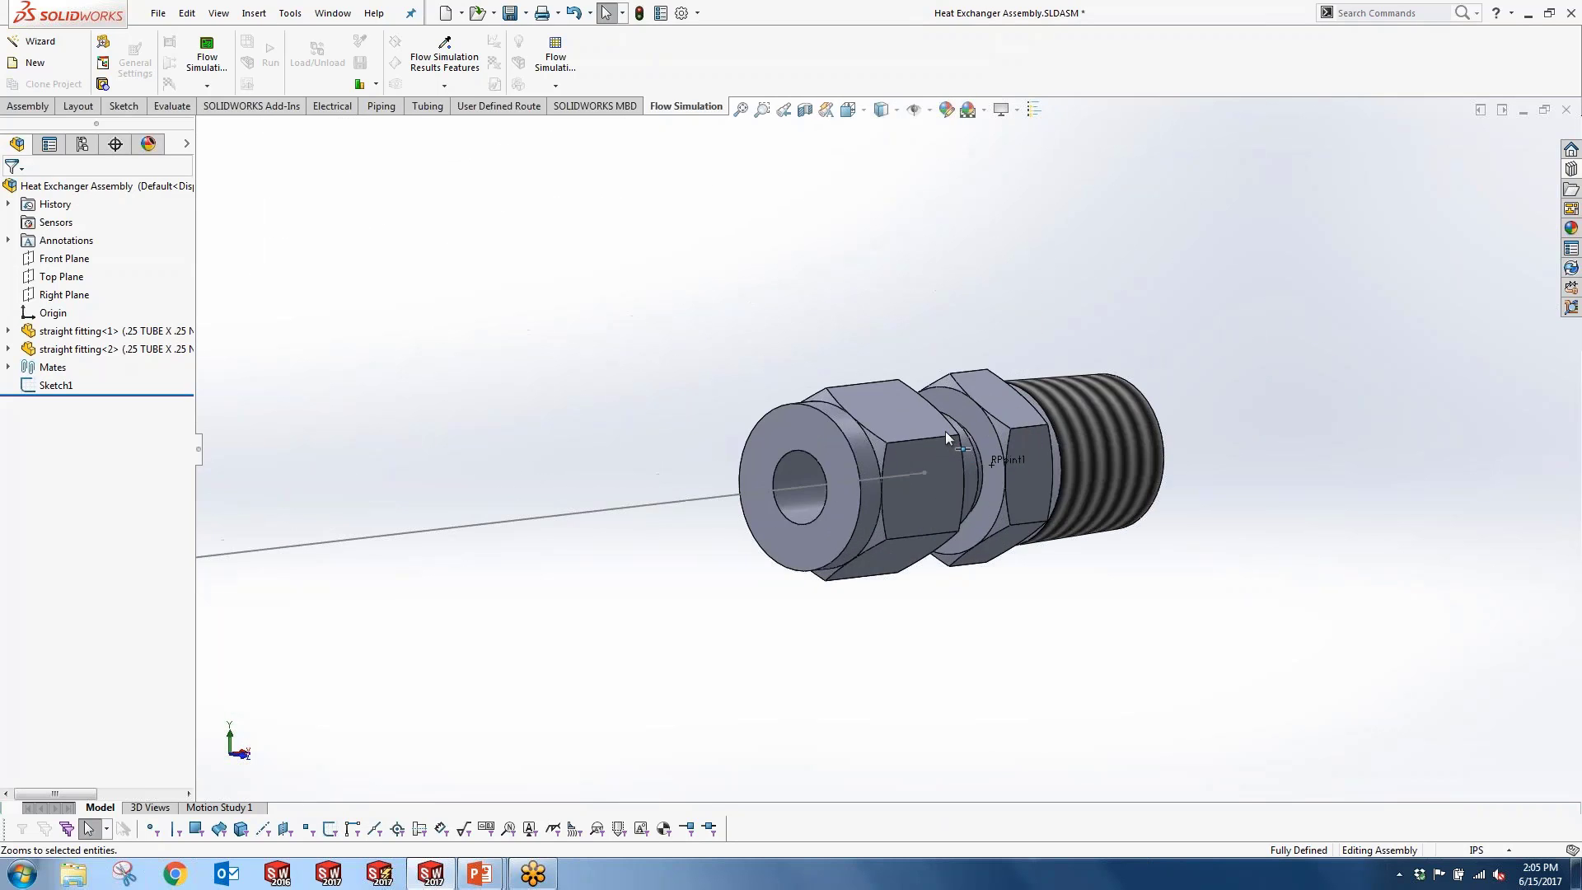
{"action": "scroll", "coordinate": [950, 450], "scroll_direction": "up", "scroll_amount": 3}
{"action": "scroll", "coordinate": [951, 455], "scroll_direction": "down", "scroll_amount": 5}
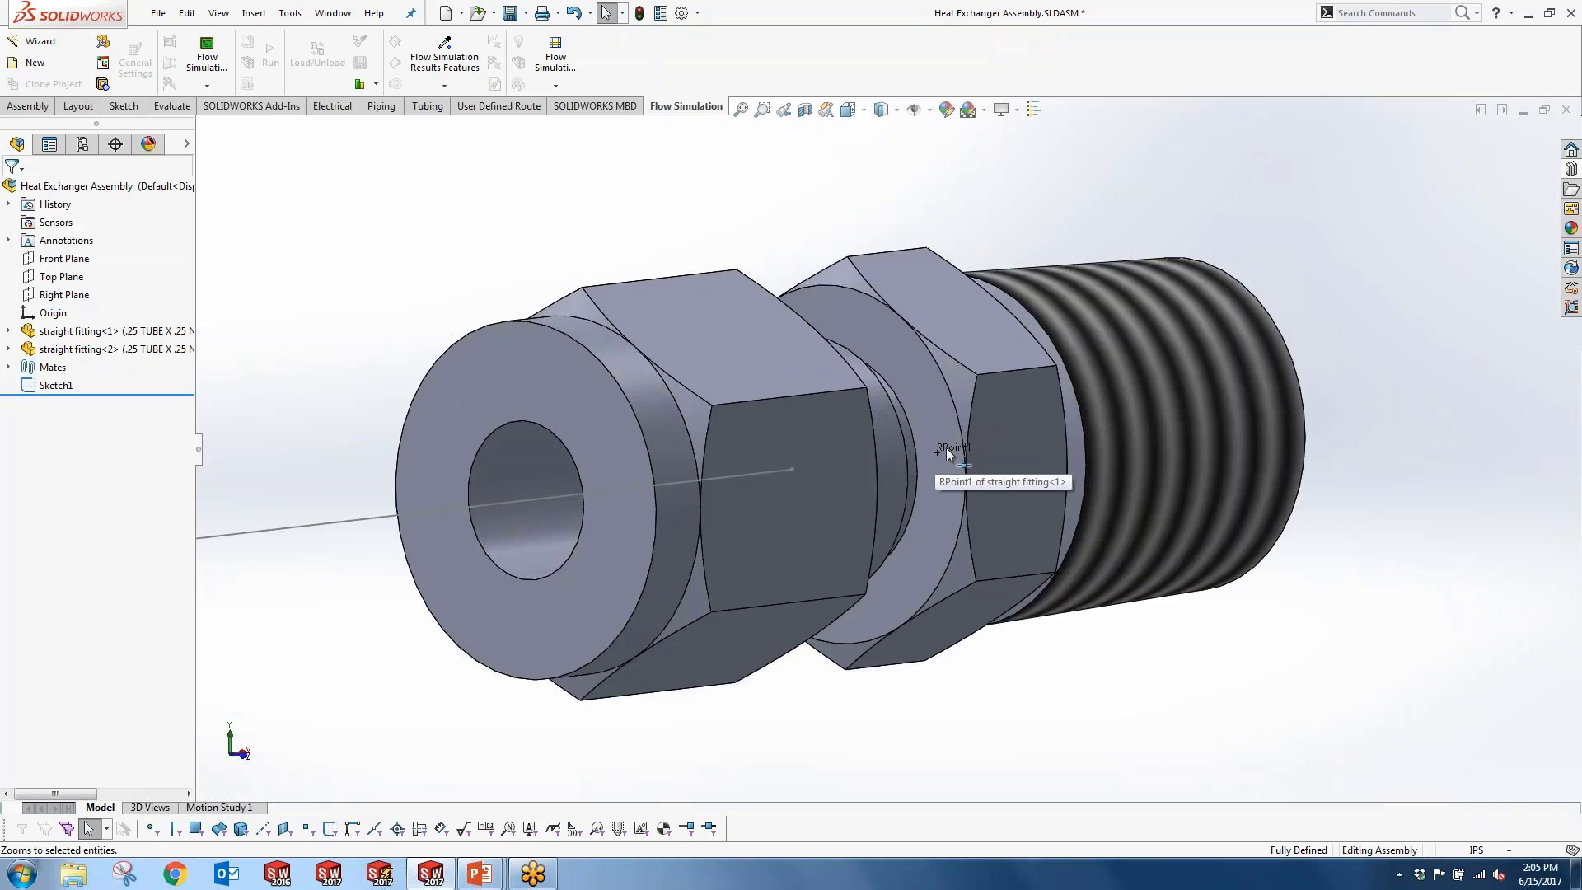
Step: Examine the connection point and routing point of the lower fitting in the model and in the feature tree
{"action": "left_click", "coordinate": [817, 457]}
{"action": "key", "text": "Escape"}
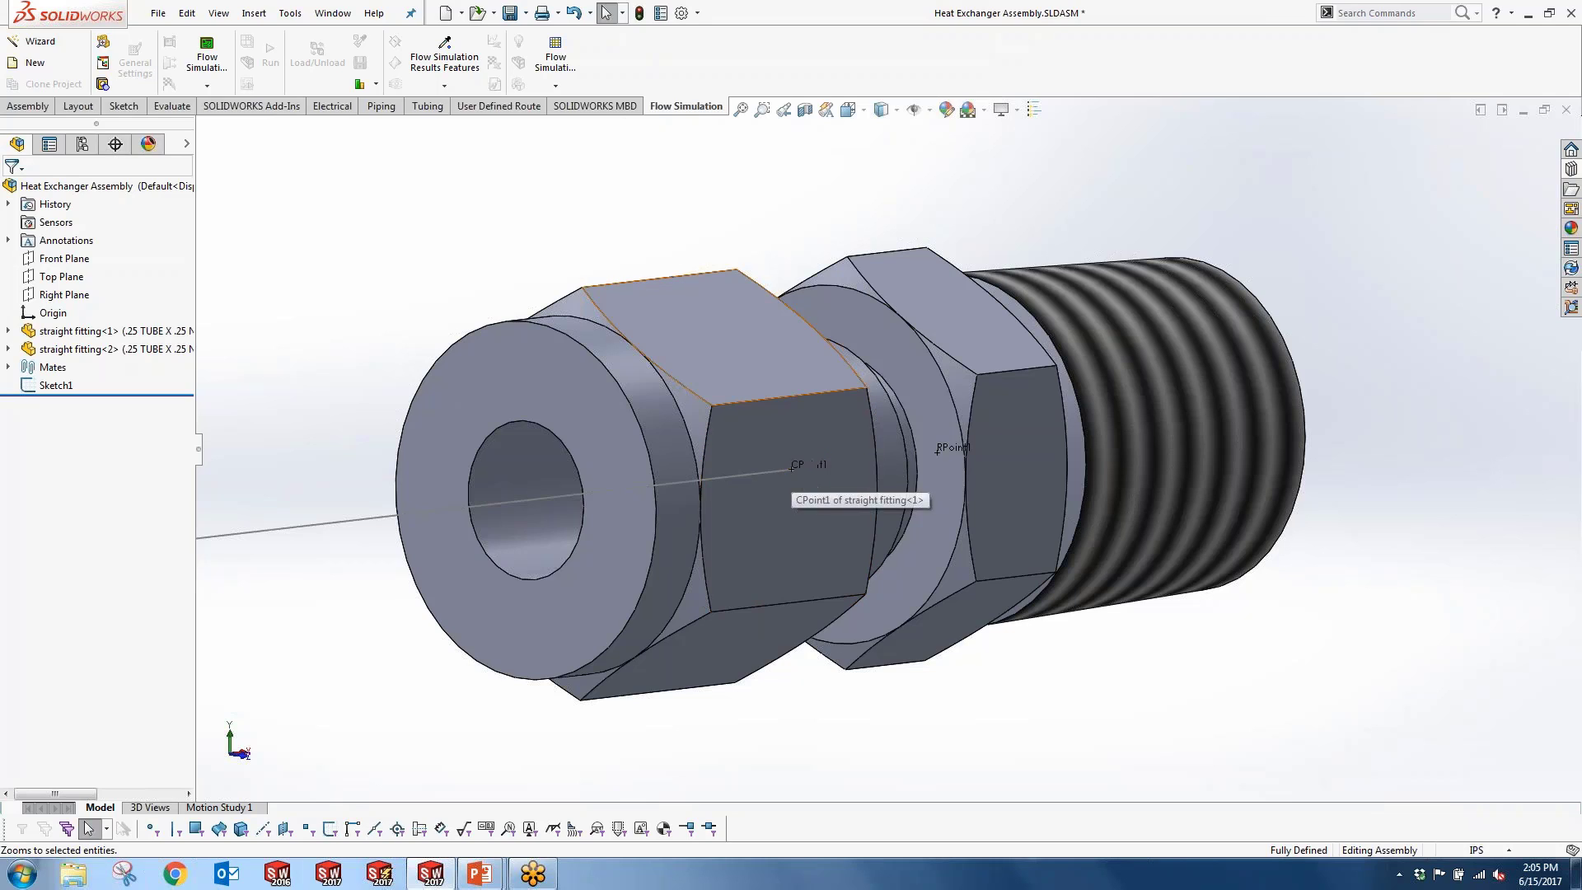
{"action": "left_click", "coordinate": [9, 349]}
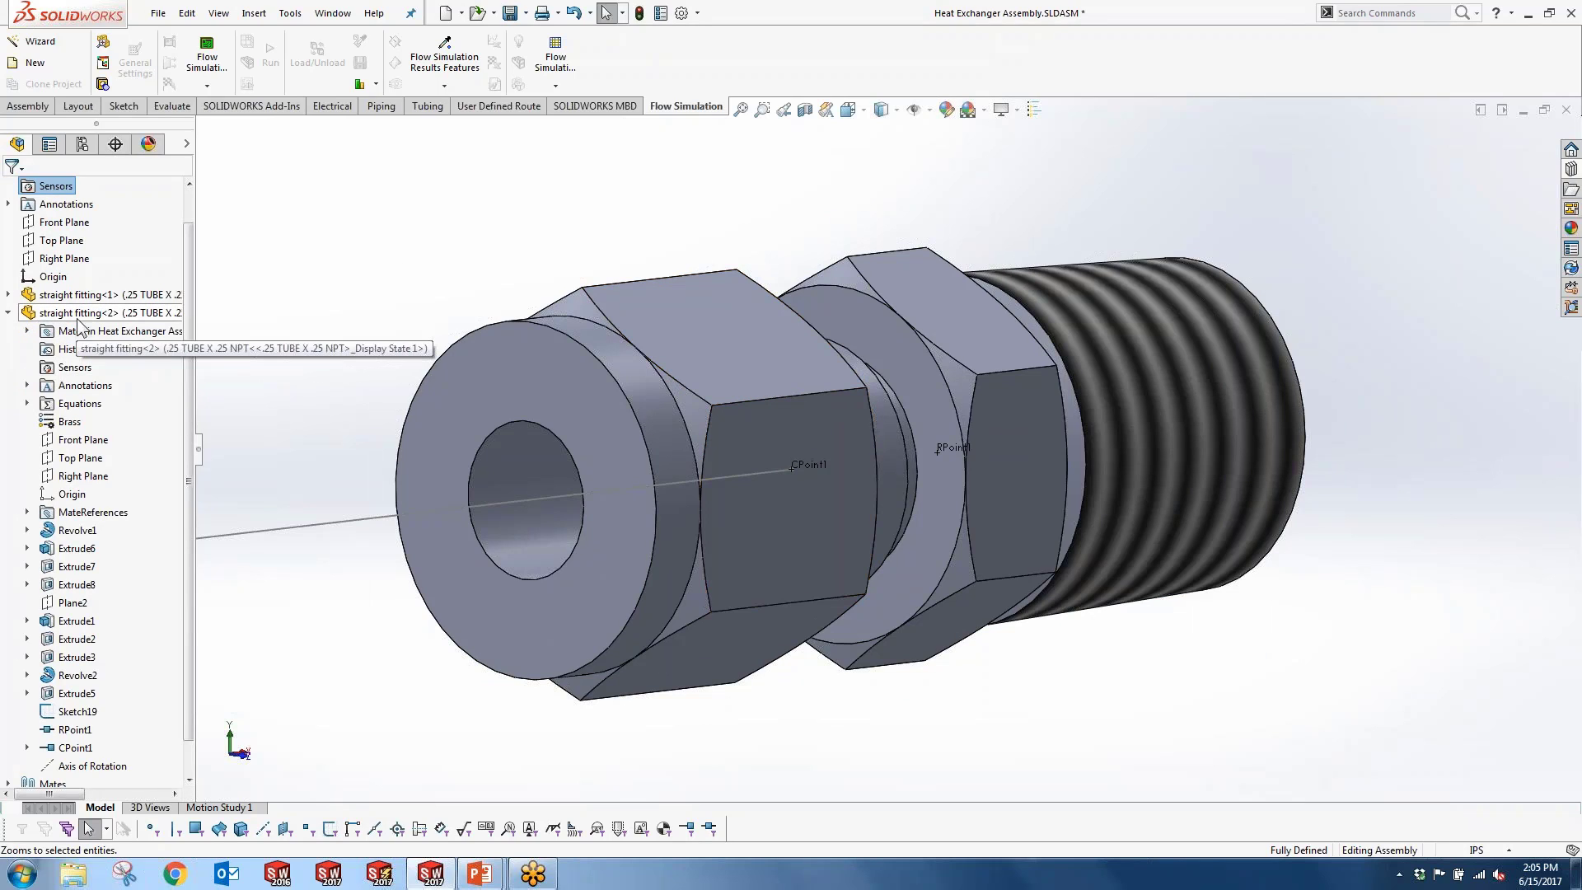
{"action": "left_click", "coordinate": [73, 746]}
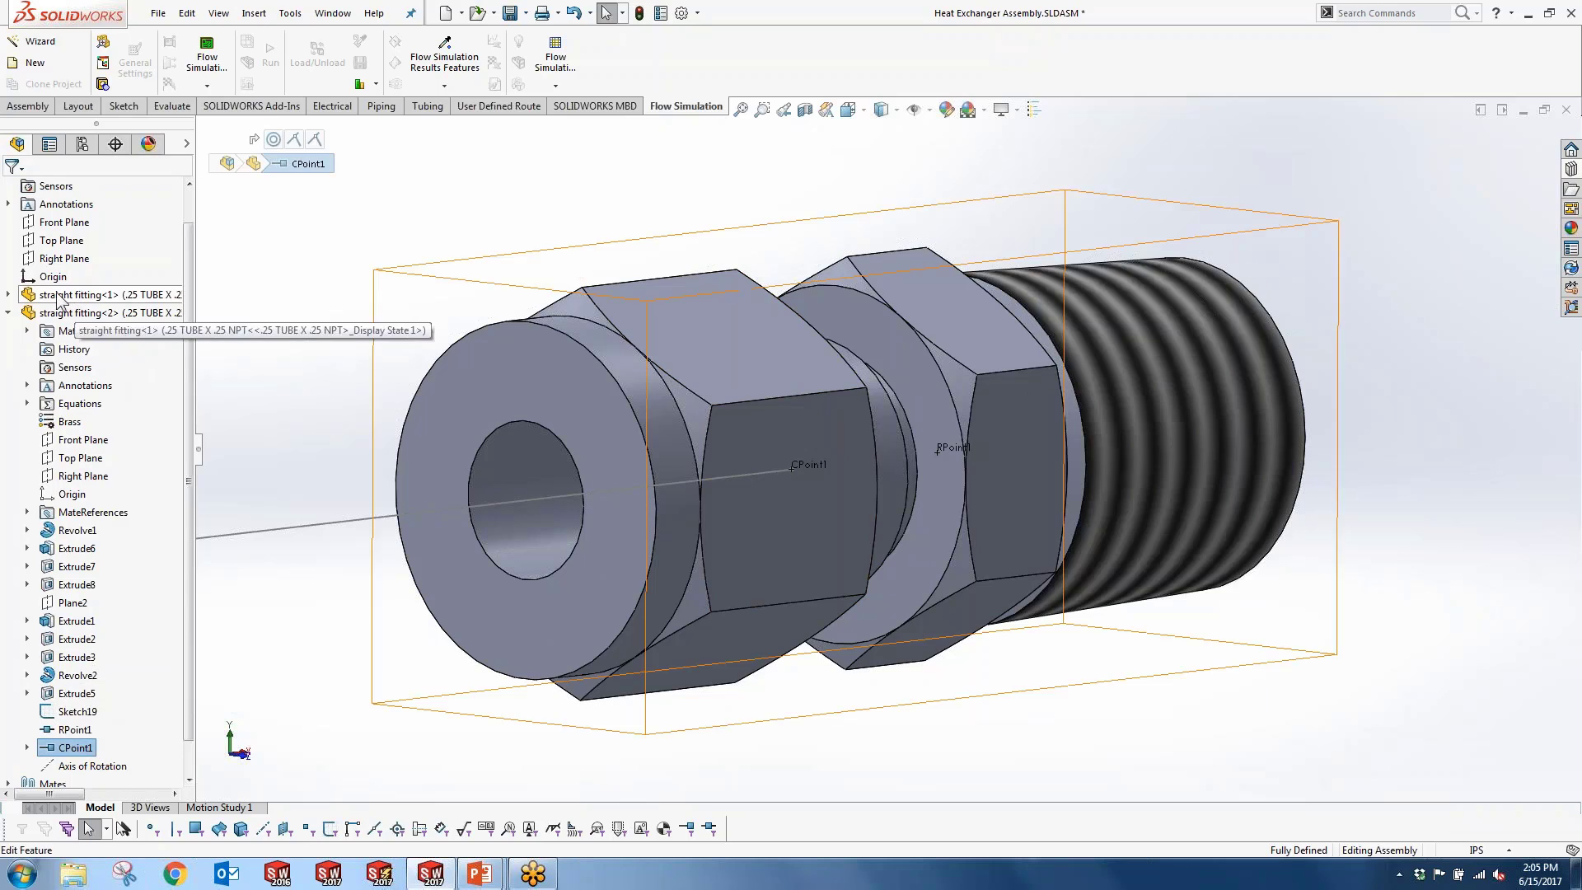
{"action": "left_click", "coordinate": [8, 313]}
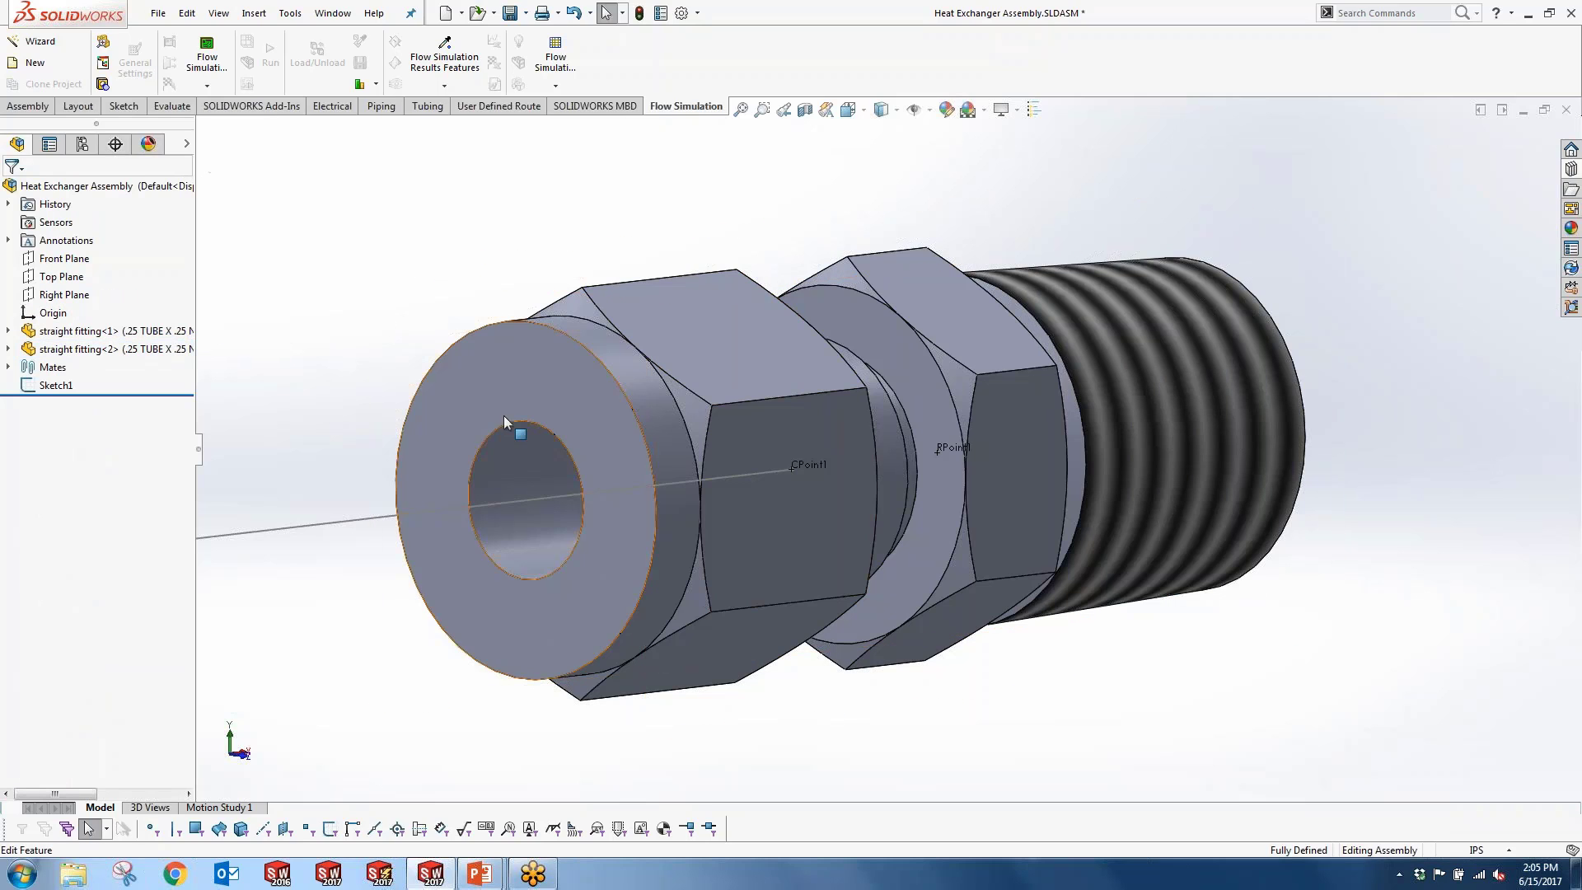
Step: Start a tube route at the lower fitting's connection point using Tube .250in OD X .010in Wall with a 0.75 in bend radius
{"action": "scroll", "coordinate": [779, 455], "scroll_direction": "up", "scroll_amount": 5}
{"action": "scroll", "coordinate": [779, 455], "scroll_direction": "up", "scroll_amount": 2}
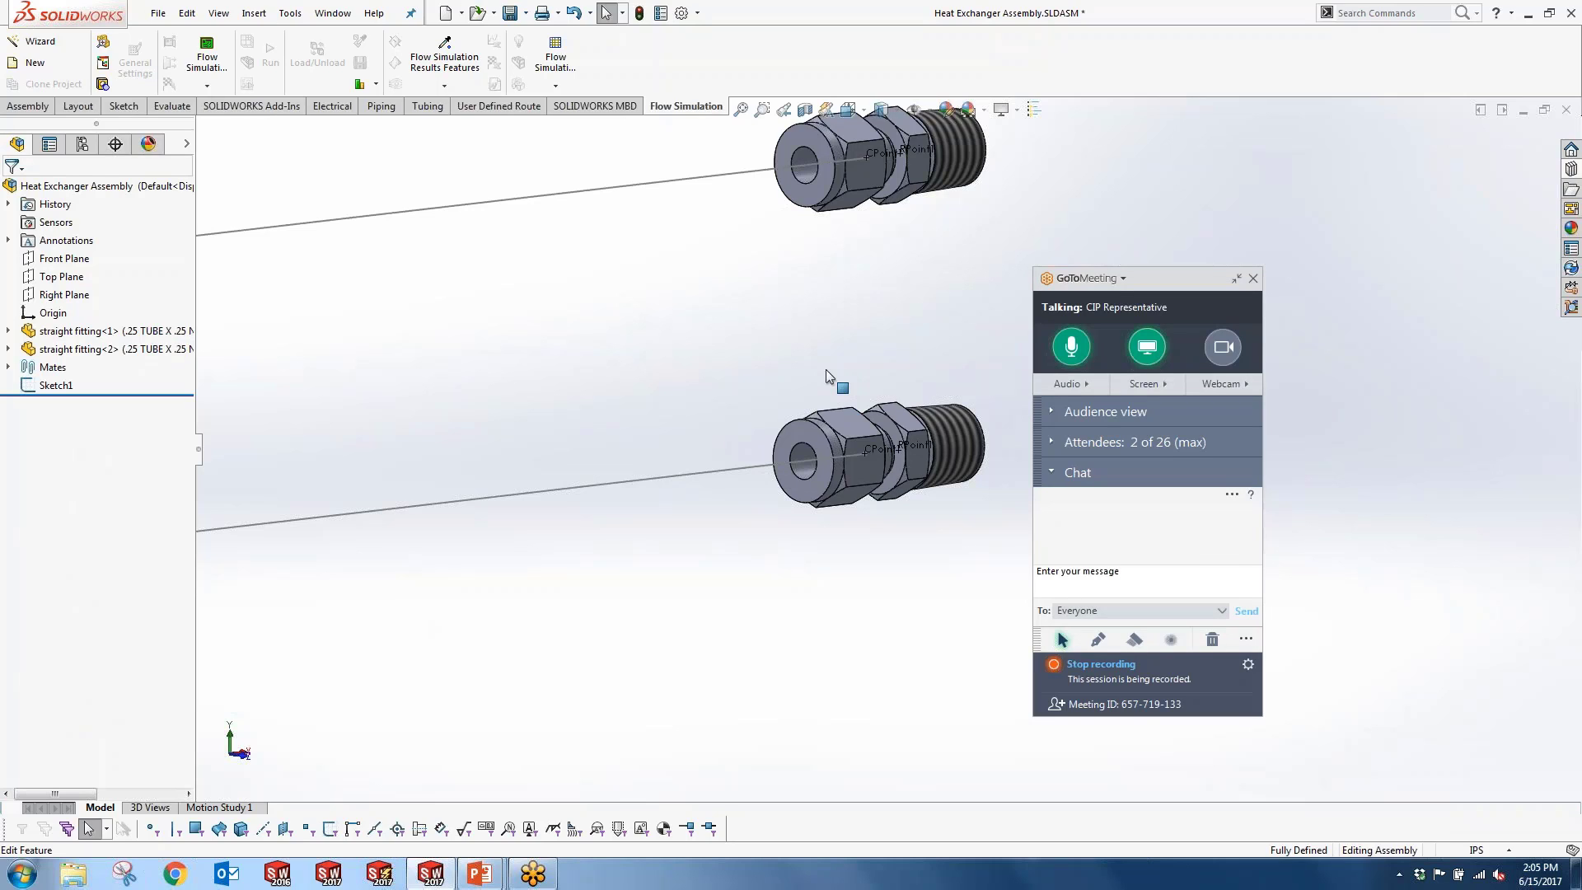
{"action": "scroll", "coordinate": [826, 370], "scroll_direction": "up", "scroll_amount": 2}
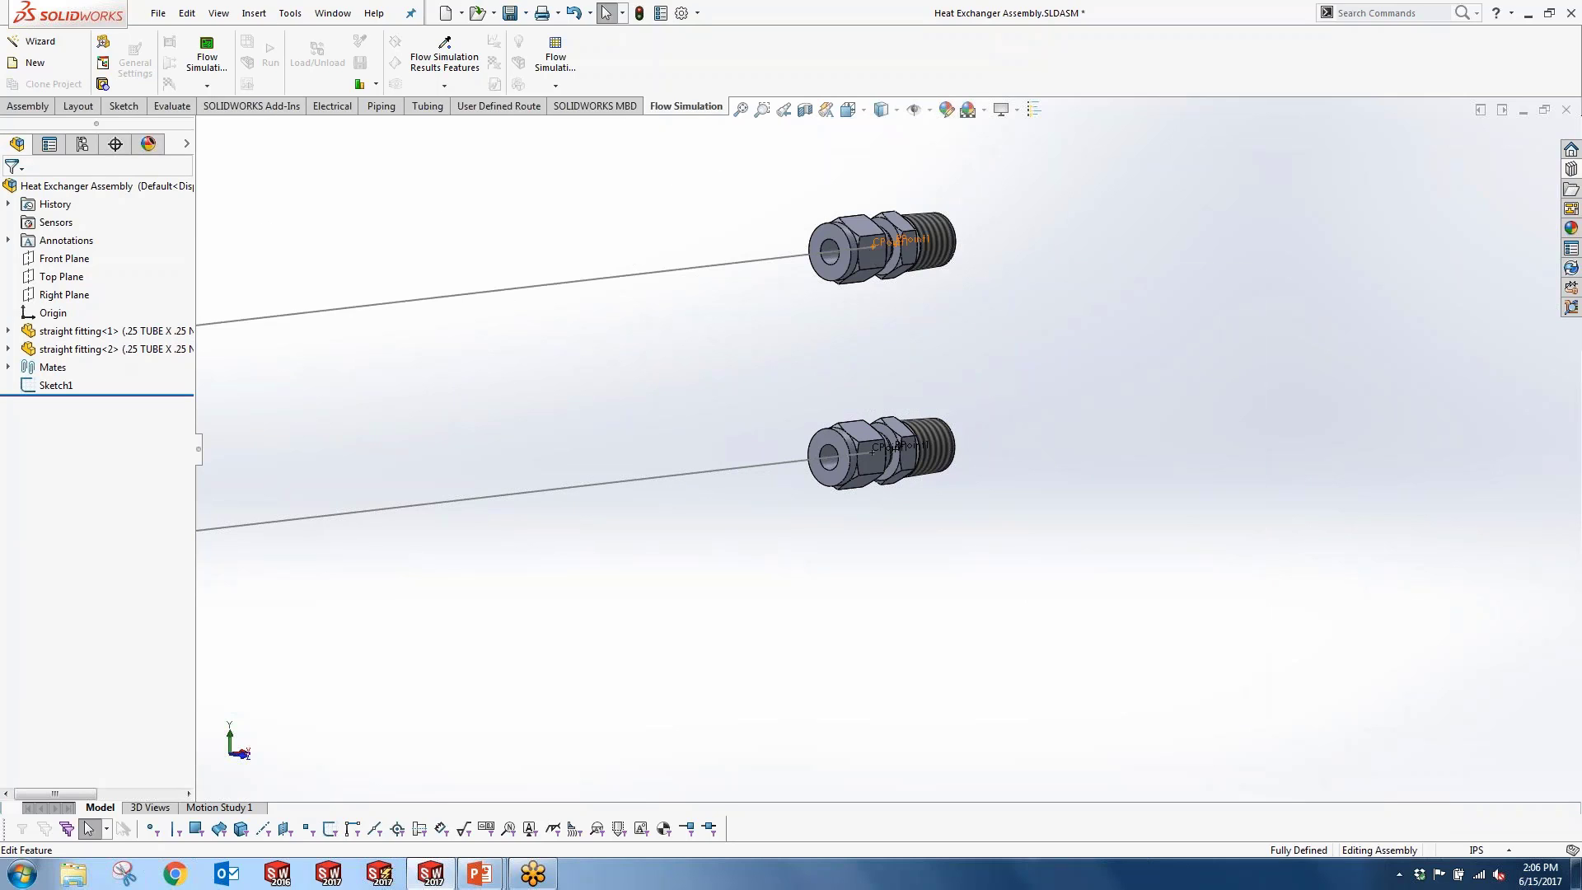
{"action": "left_click", "coordinate": [426, 107]}
{"action": "scroll", "coordinate": [840, 474], "scroll_direction": "down", "scroll_amount": 3}
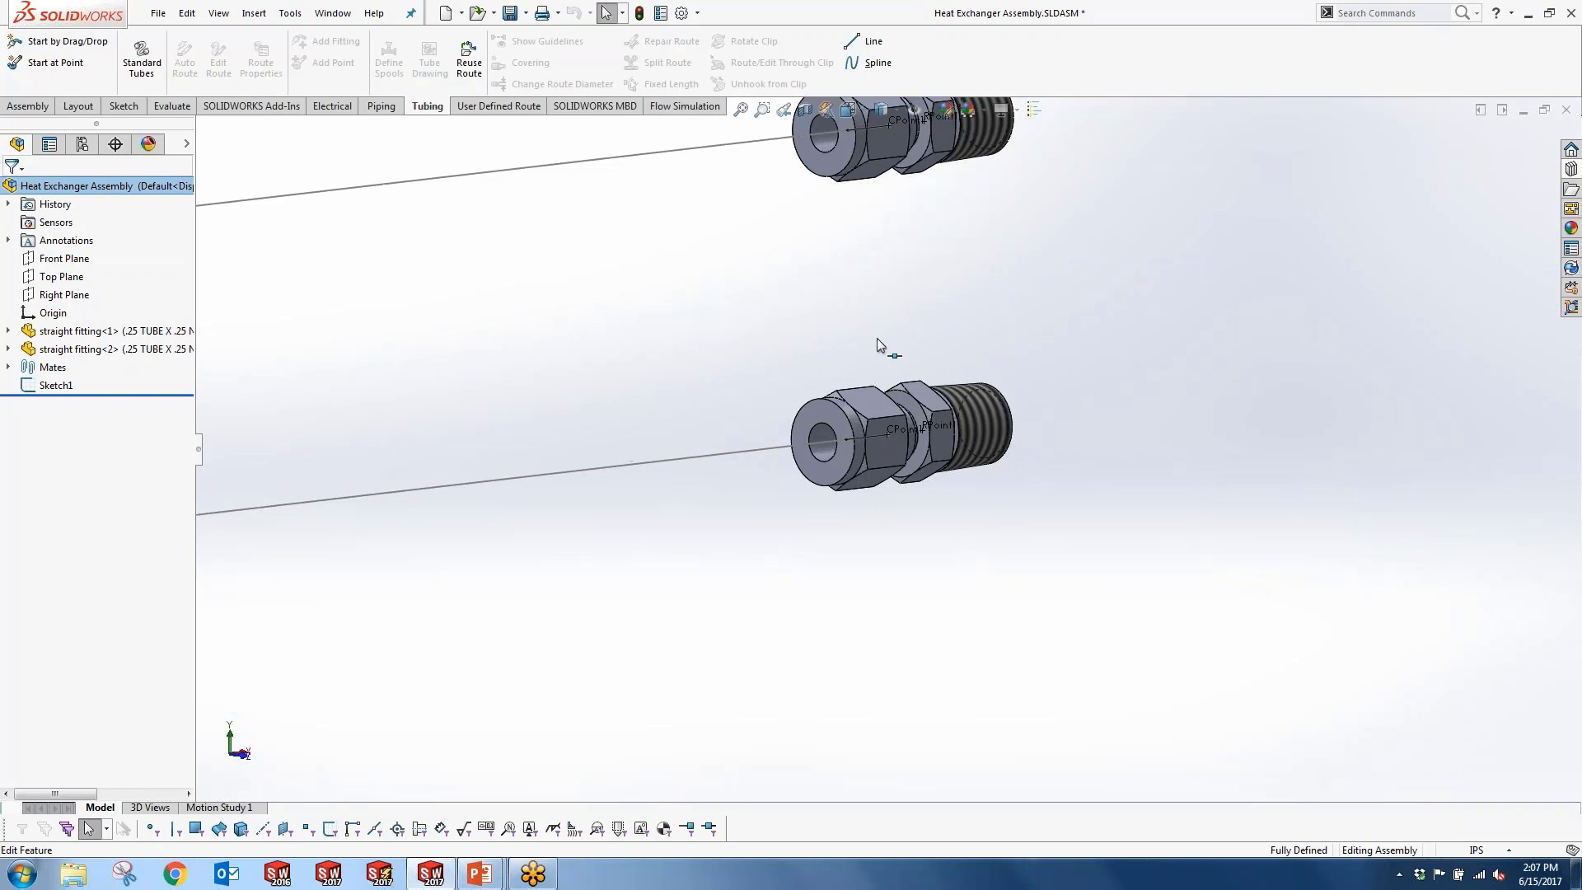
{"action": "left_click", "coordinate": [888, 434]}
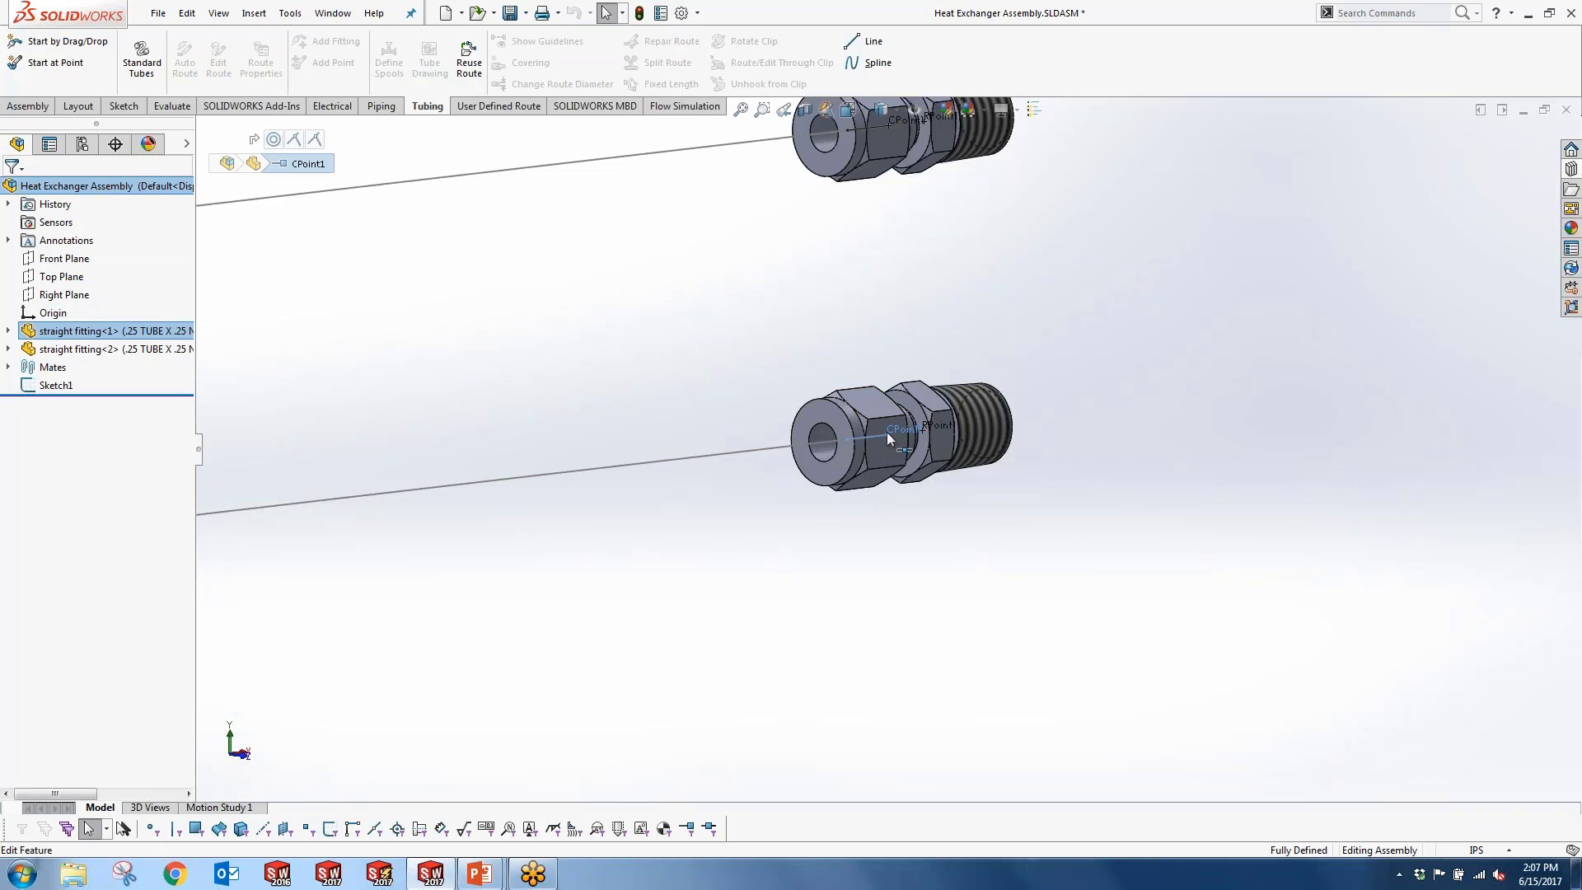
{"action": "left_click", "coordinate": [42, 66]}
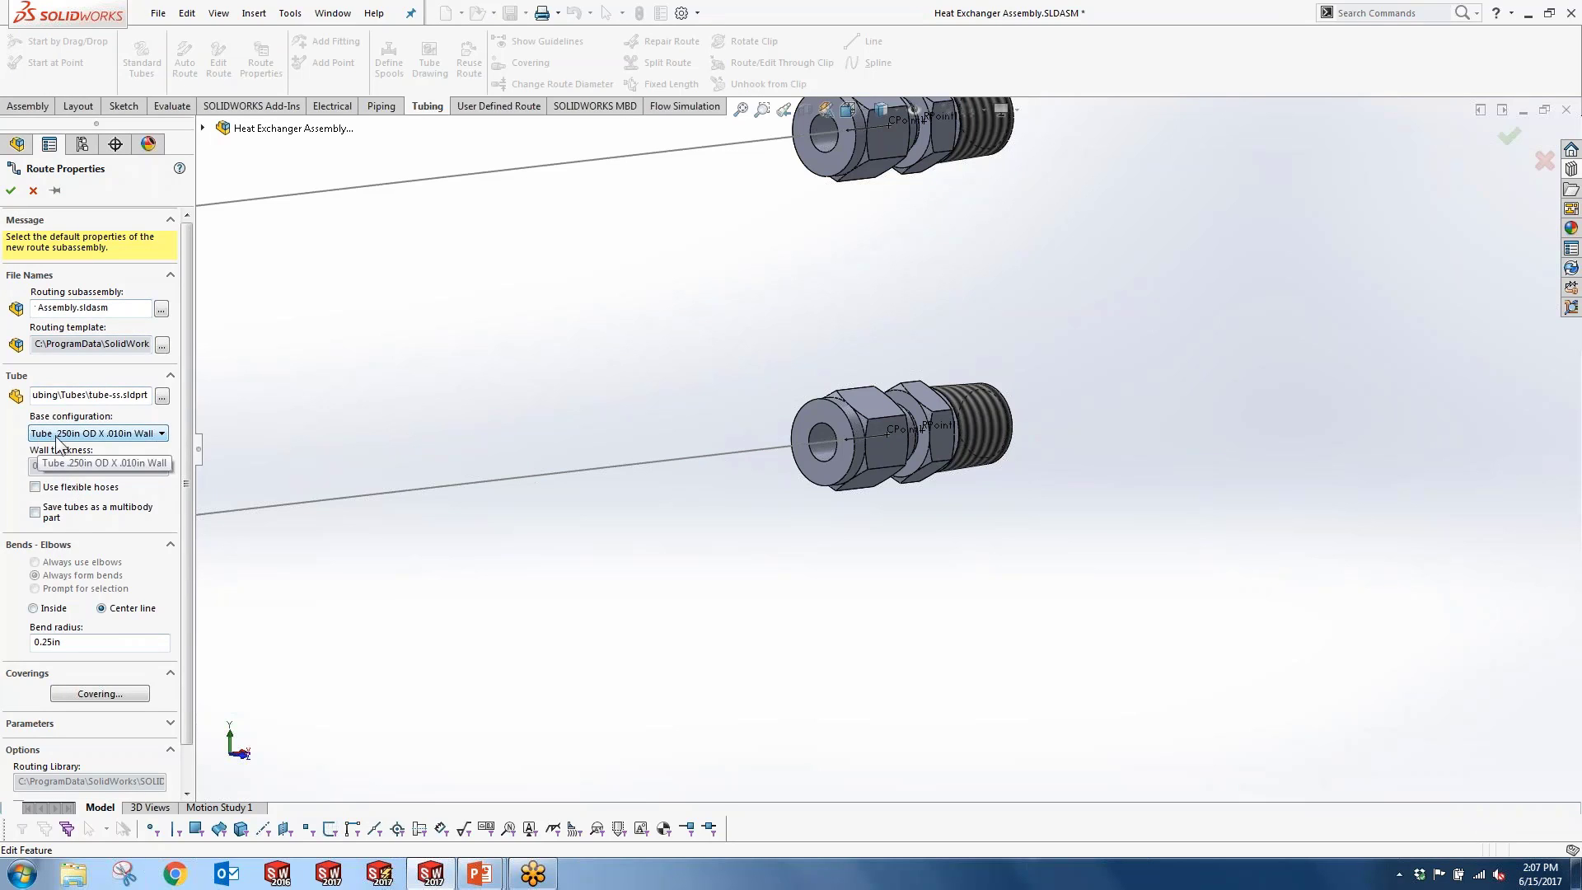
{"action": "left_click", "coordinate": [80, 641]}
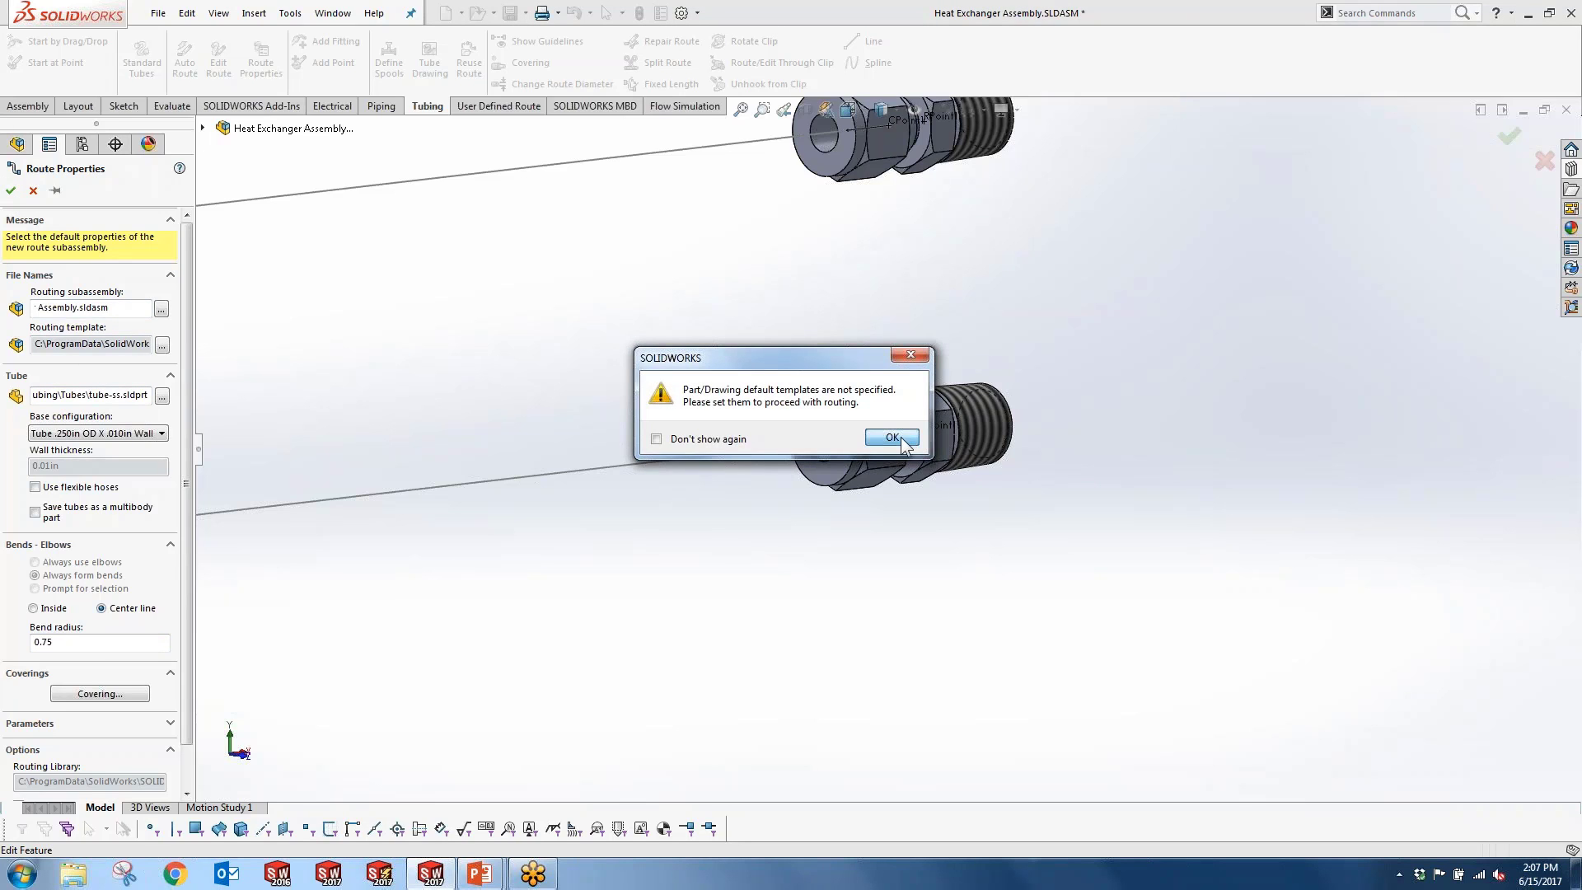
{"action": "left_click", "coordinate": [893, 438]}
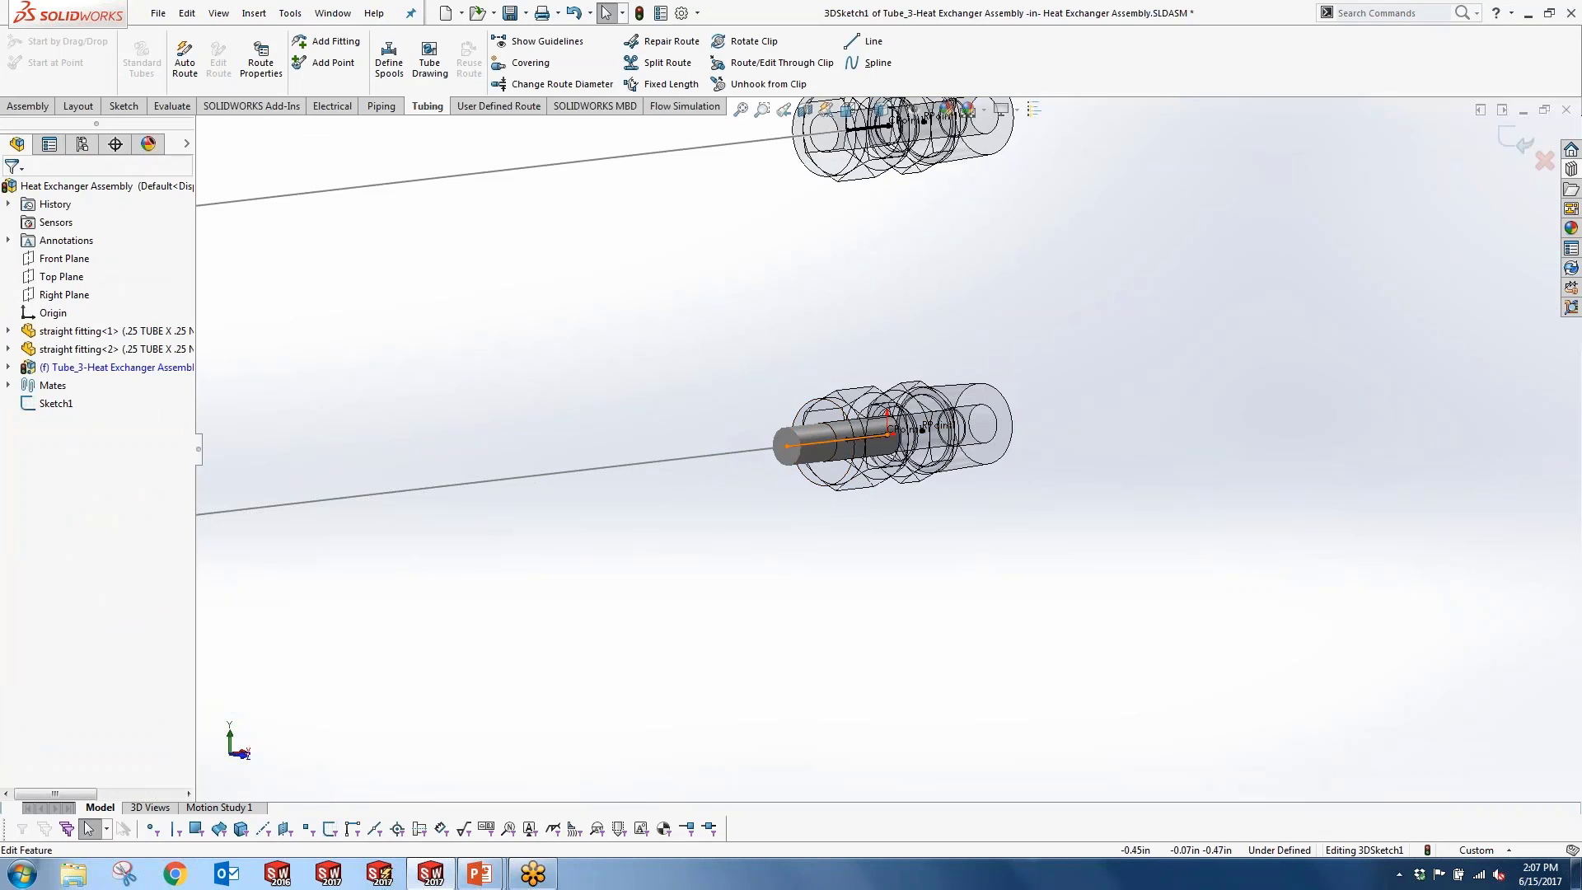
Step: Extend the tube stub along the lower layout line and make its endpoint coincident with the layout sketch's lower corner
{"action": "scroll", "coordinate": [706, 425], "scroll_direction": "up", "scroll_amount": 4}
{"action": "scroll", "coordinate": [847, 453], "scroll_direction": "down", "scroll_amount": 3}
{"action": "scroll", "coordinate": [857, 448], "scroll_direction": "up", "scroll_amount": 3}
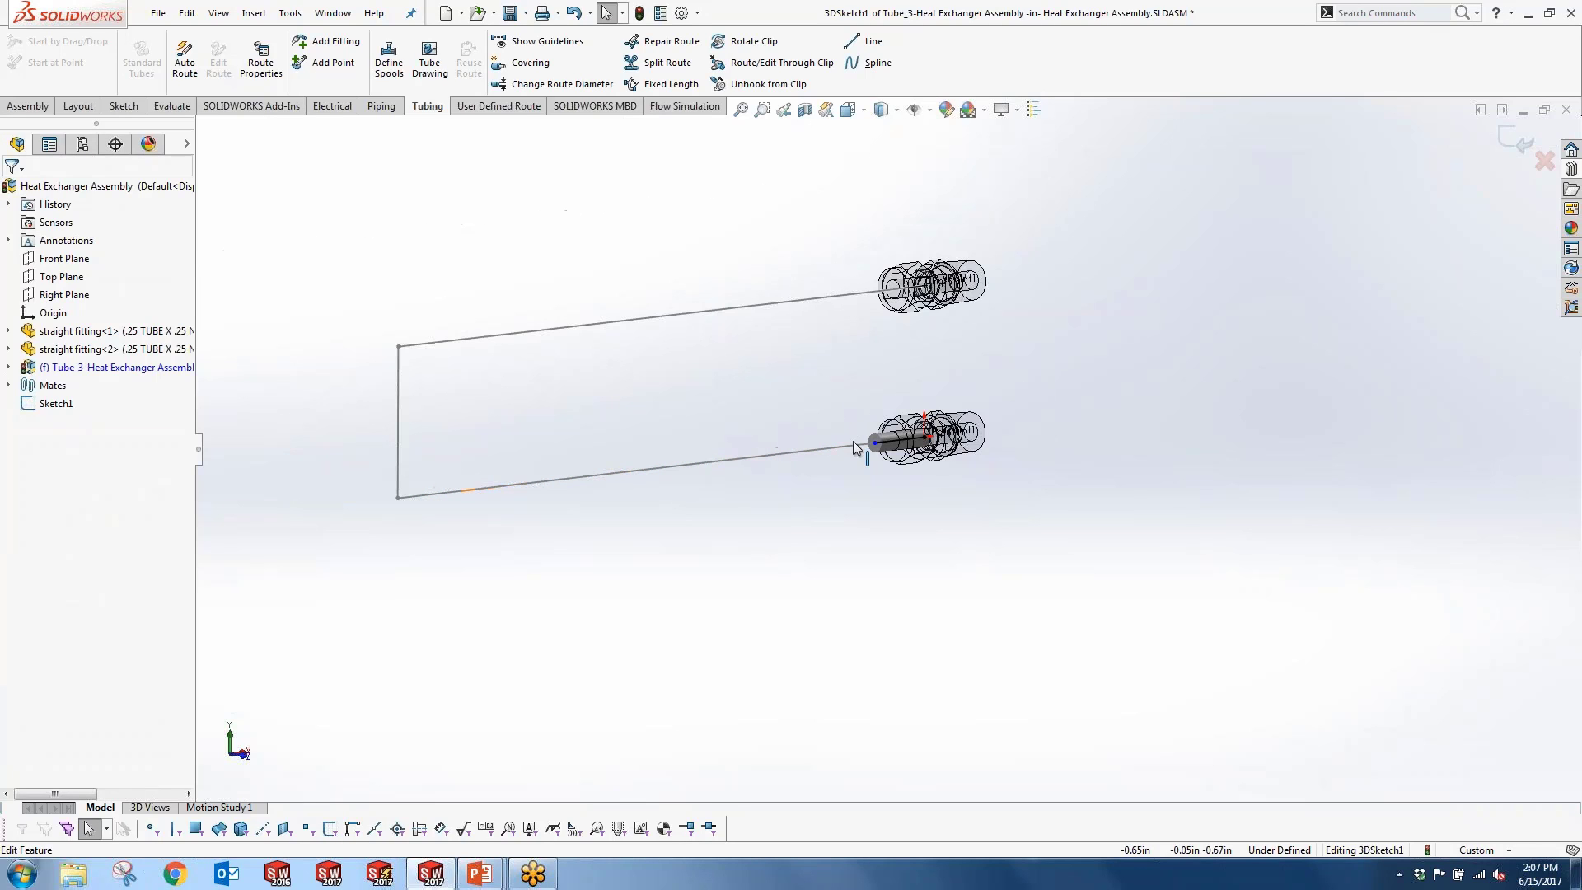
{"action": "left_click_drag", "start_coordinate": [874, 443], "coordinate": [399, 498]}
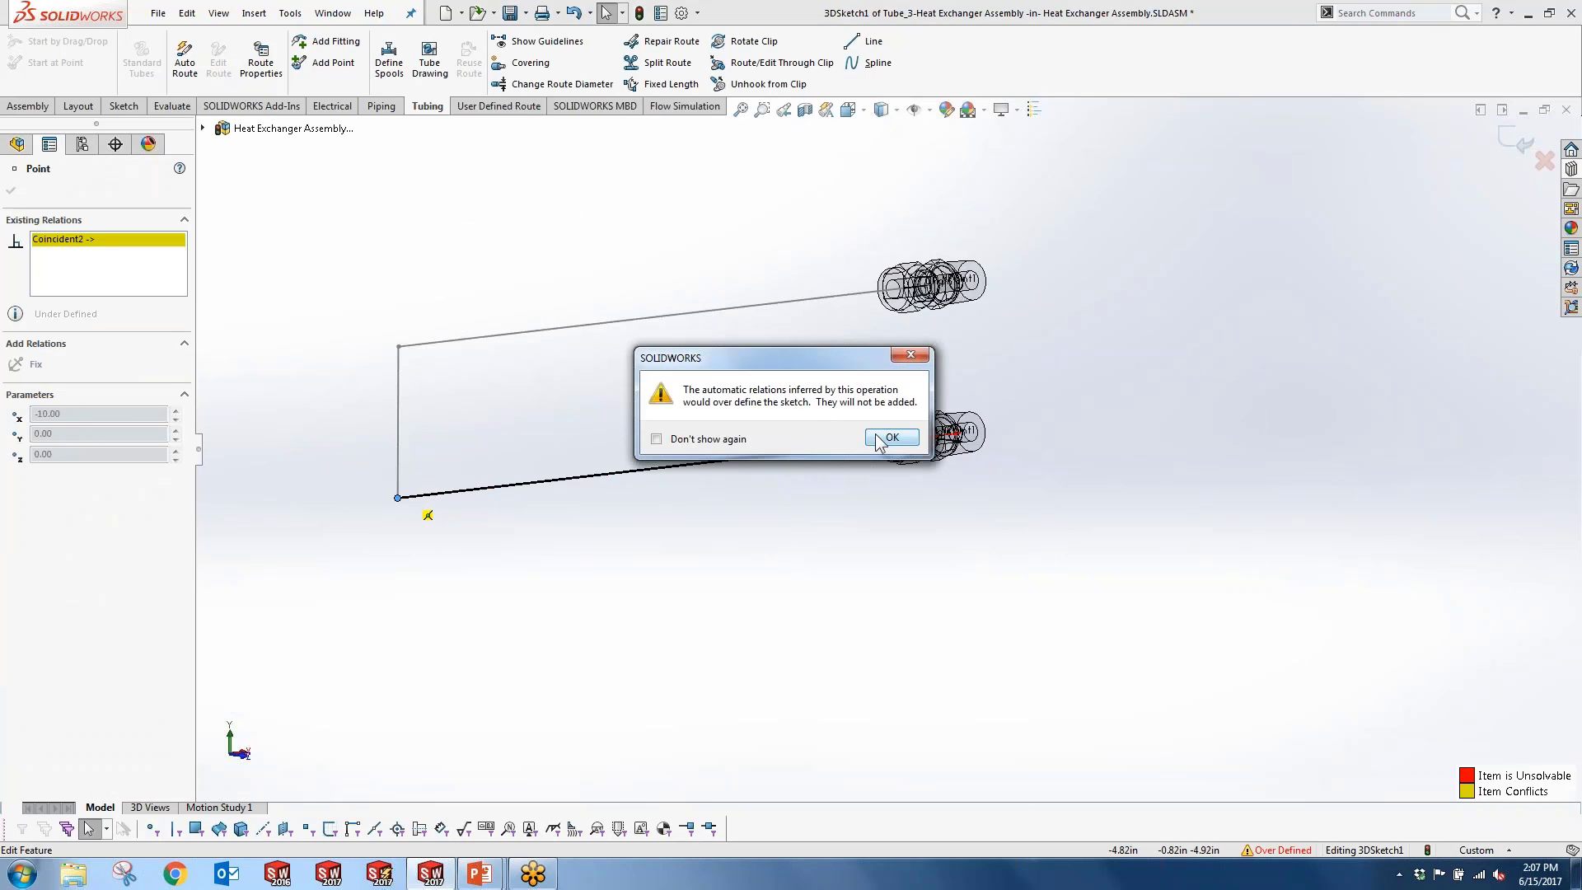
{"action": "left_click", "coordinate": [890, 438]}
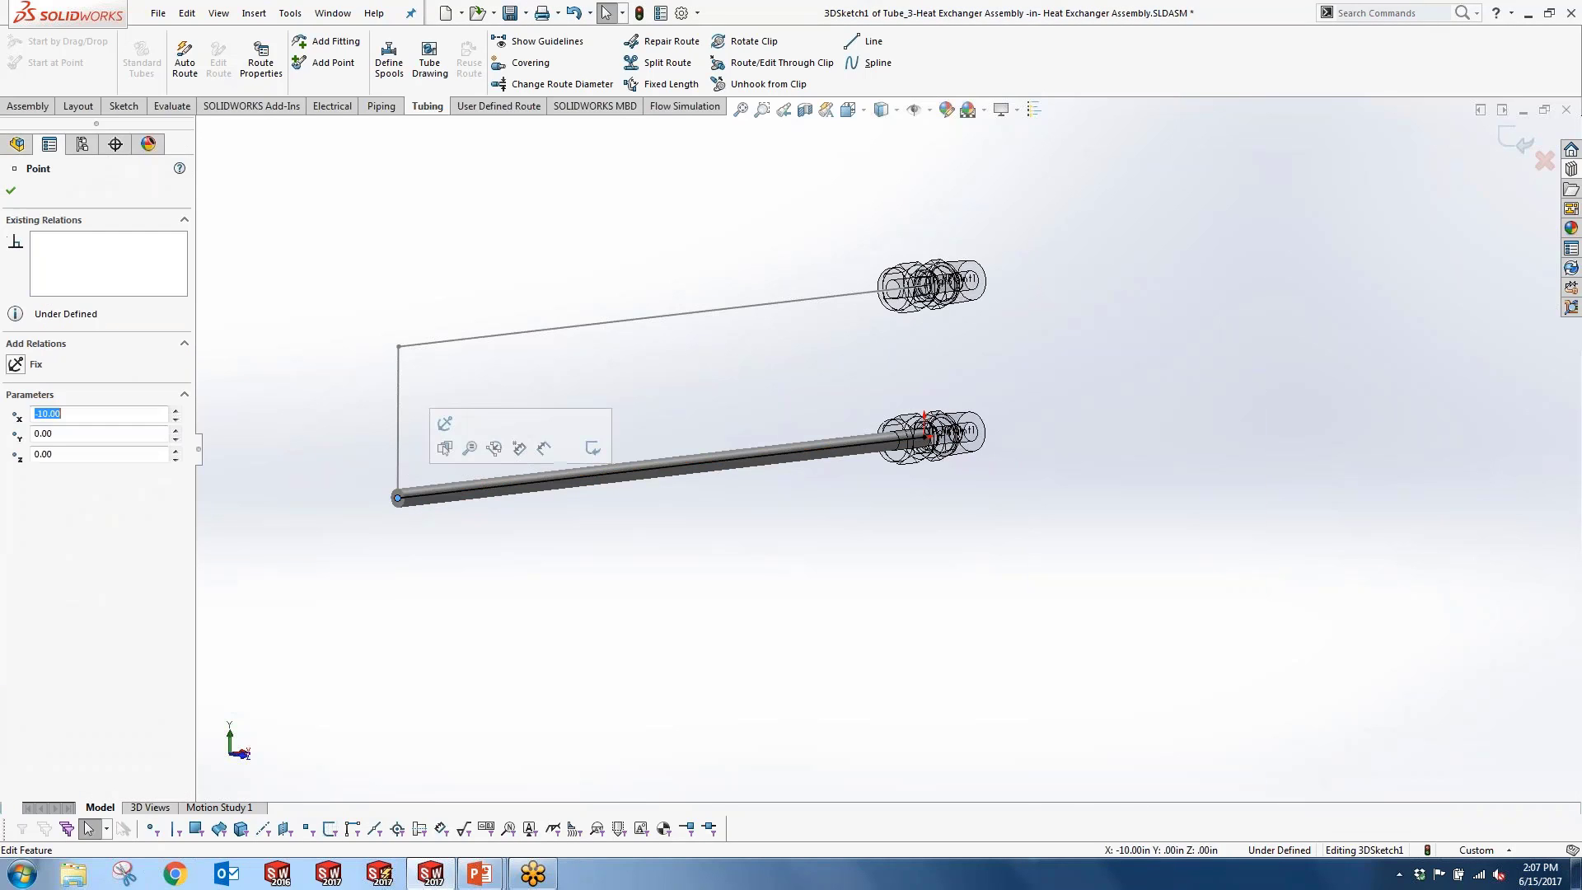
{"action": "left_click_drag", "start_coordinate": [397, 498], "coordinate": [460, 492]}
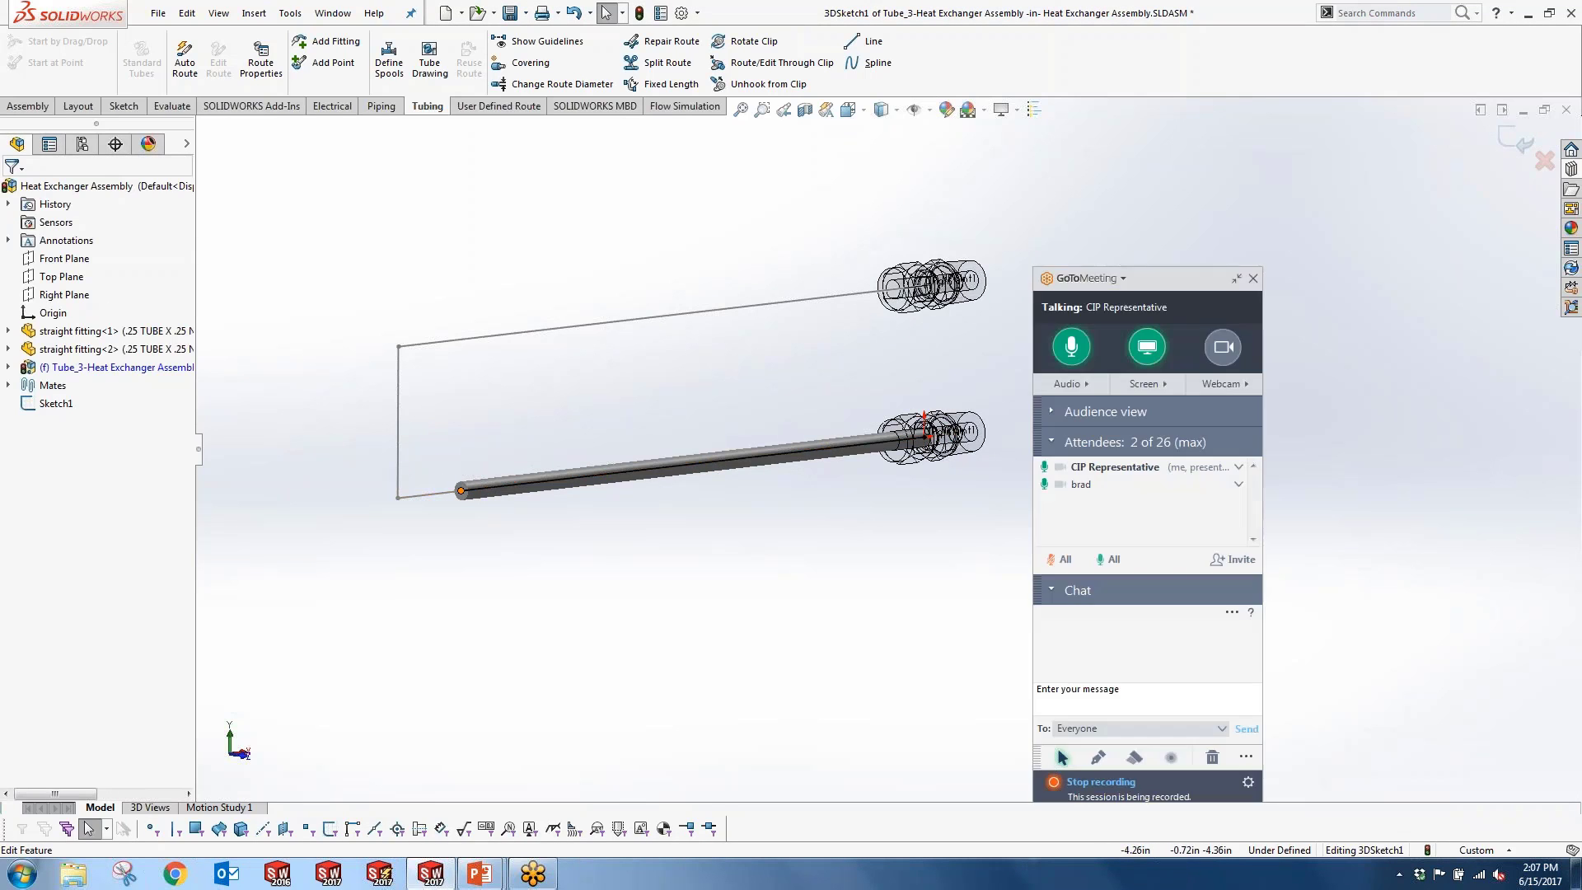
{"action": "left_click", "coordinate": [460, 491]}
{"action": "left_click", "coordinate": [397, 498], "text": "ctrl"}
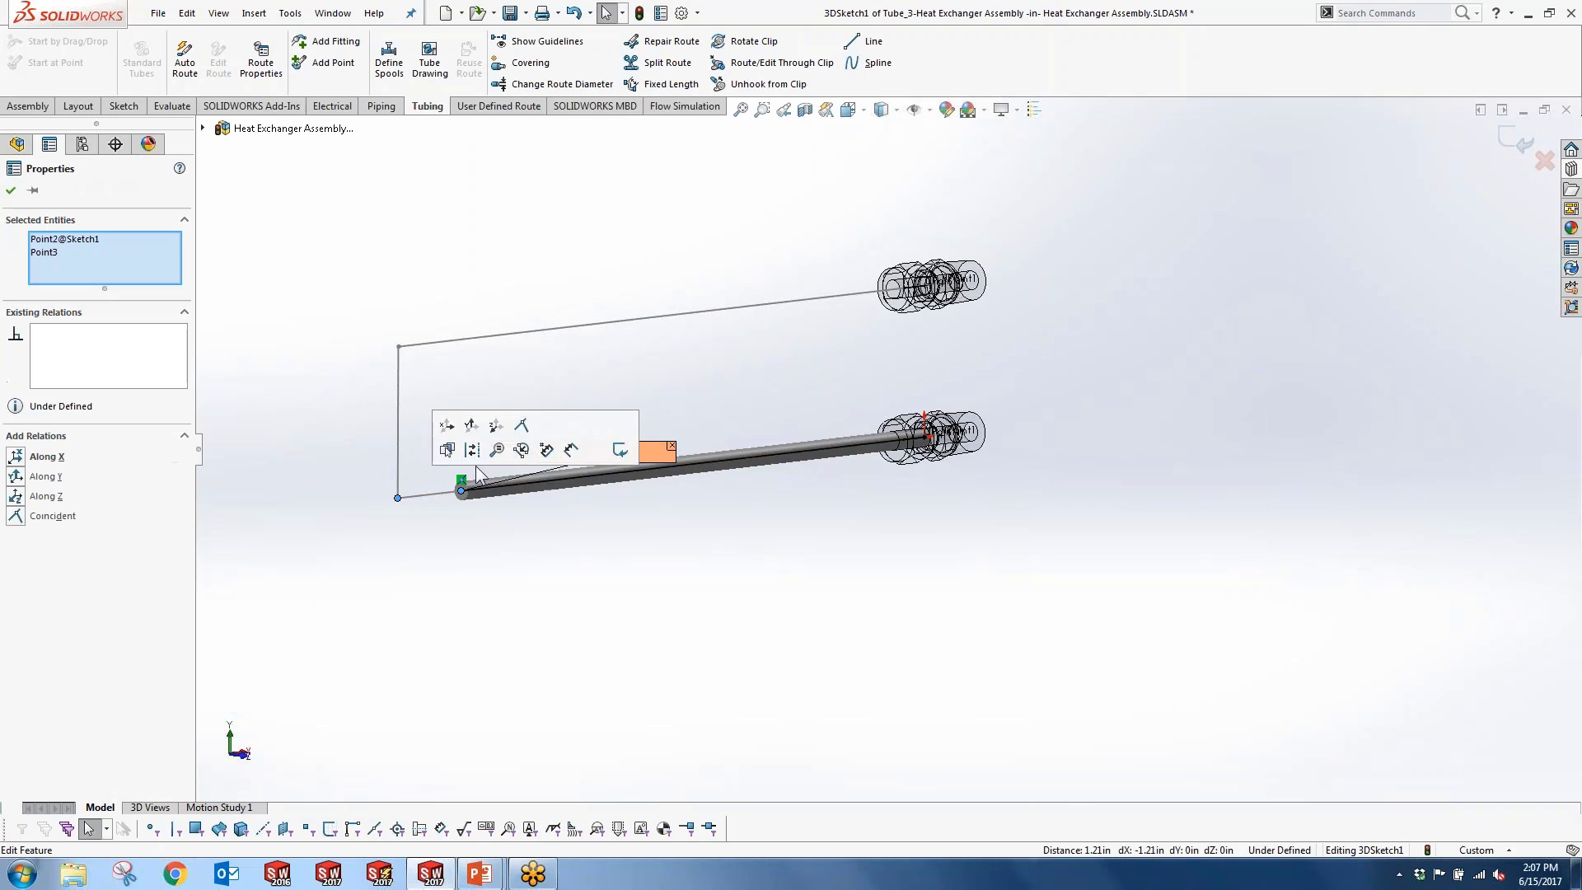
{"action": "left_click", "coordinate": [521, 427]}
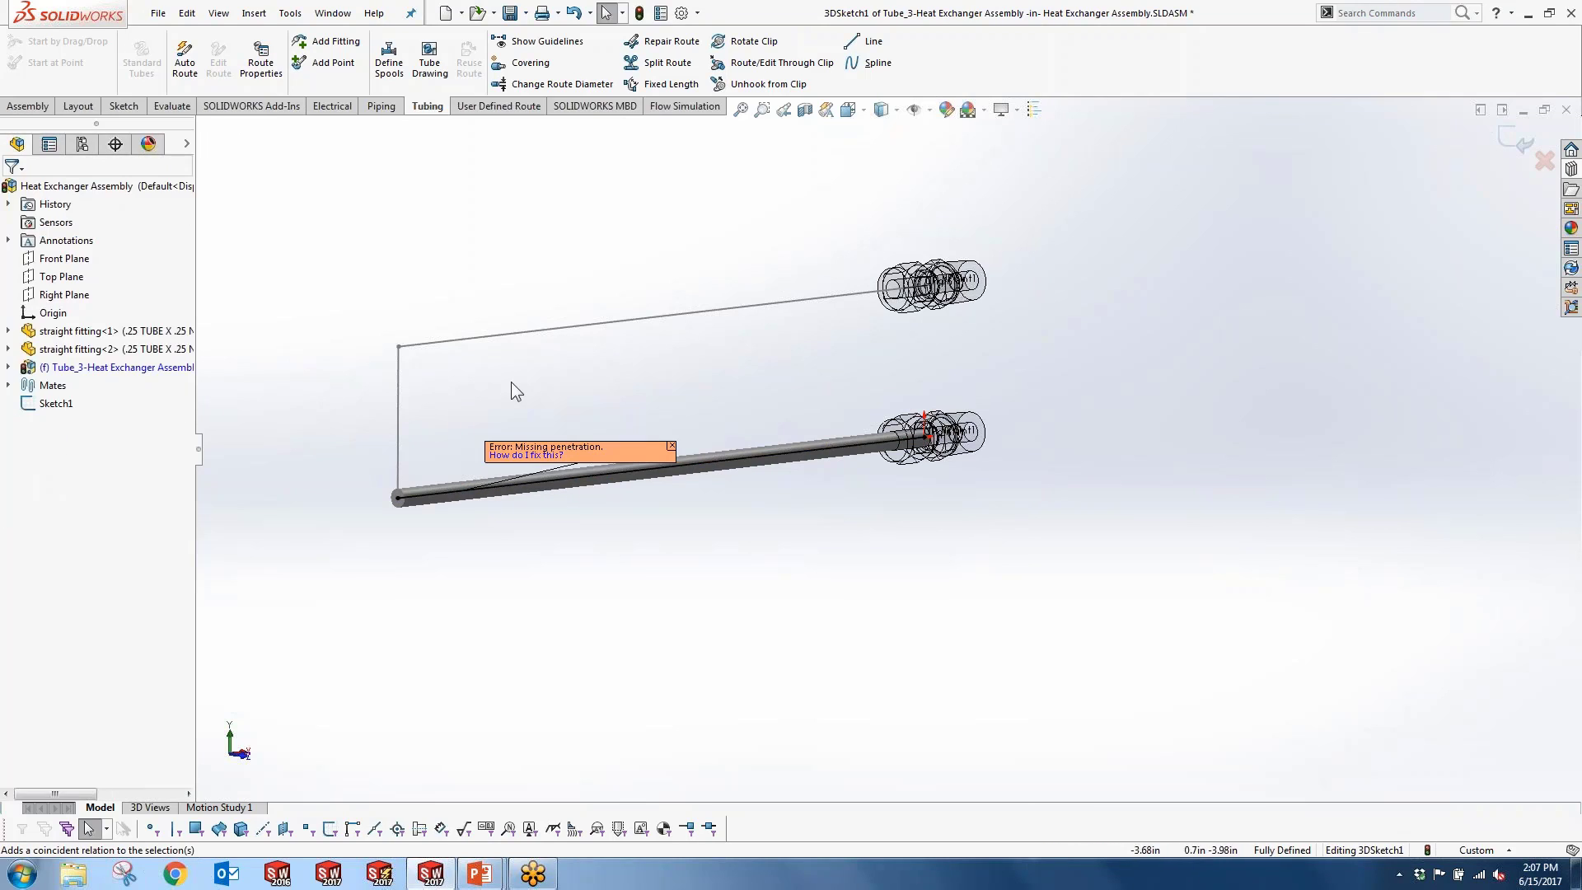
{"action": "left_click", "coordinate": [672, 445]}
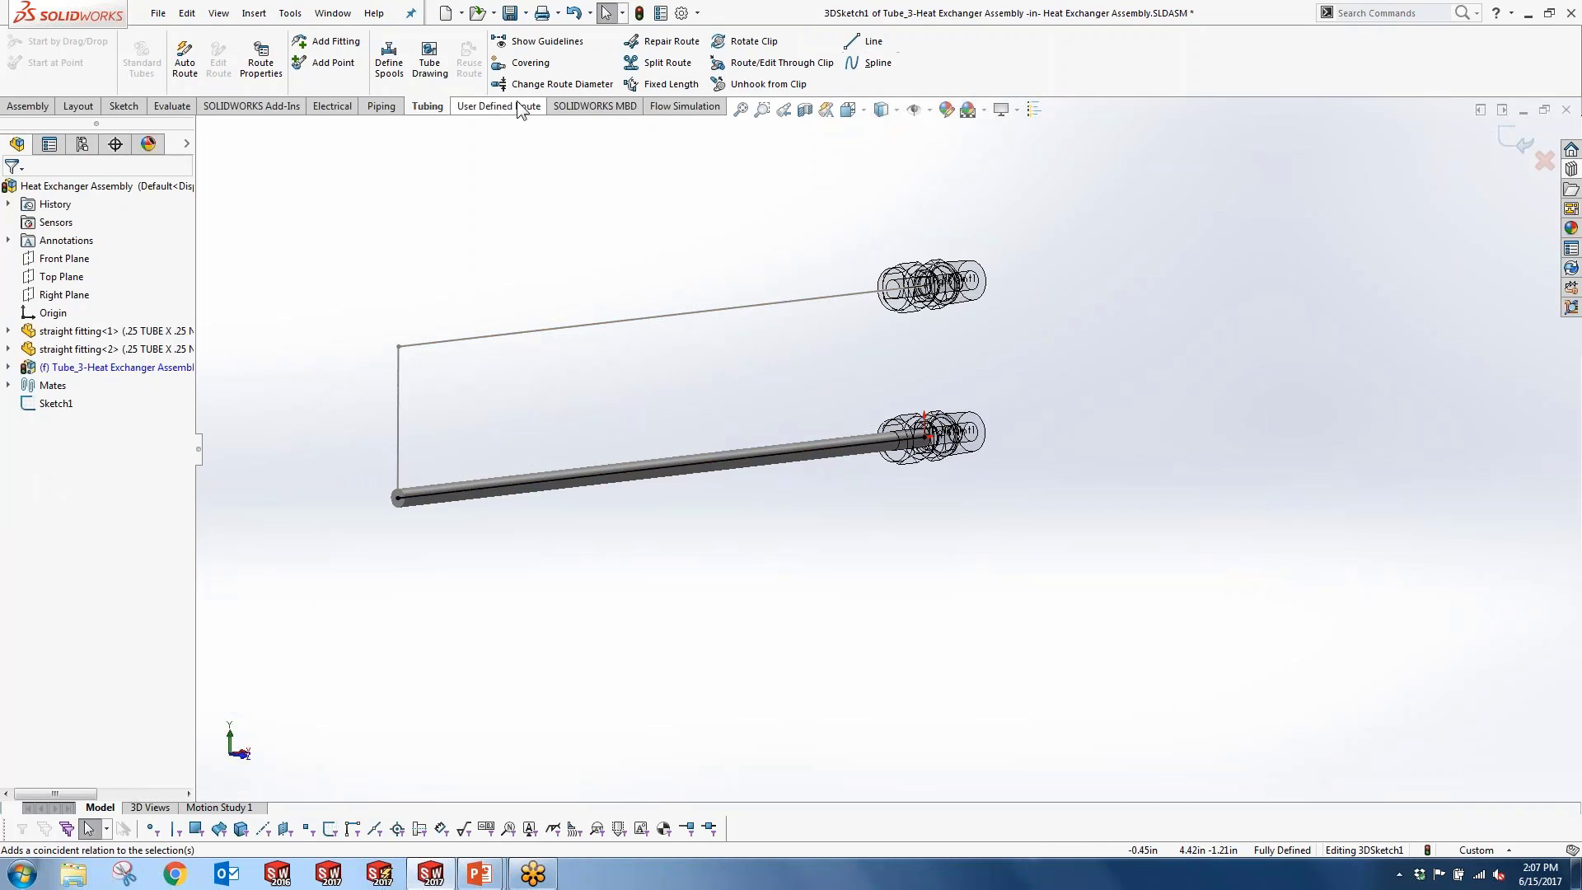
Step: Draw route lines from the lower corner through the upper corner to the upper fitting's connection point and finish the route sketch
{"action": "left_click", "coordinate": [871, 43]}
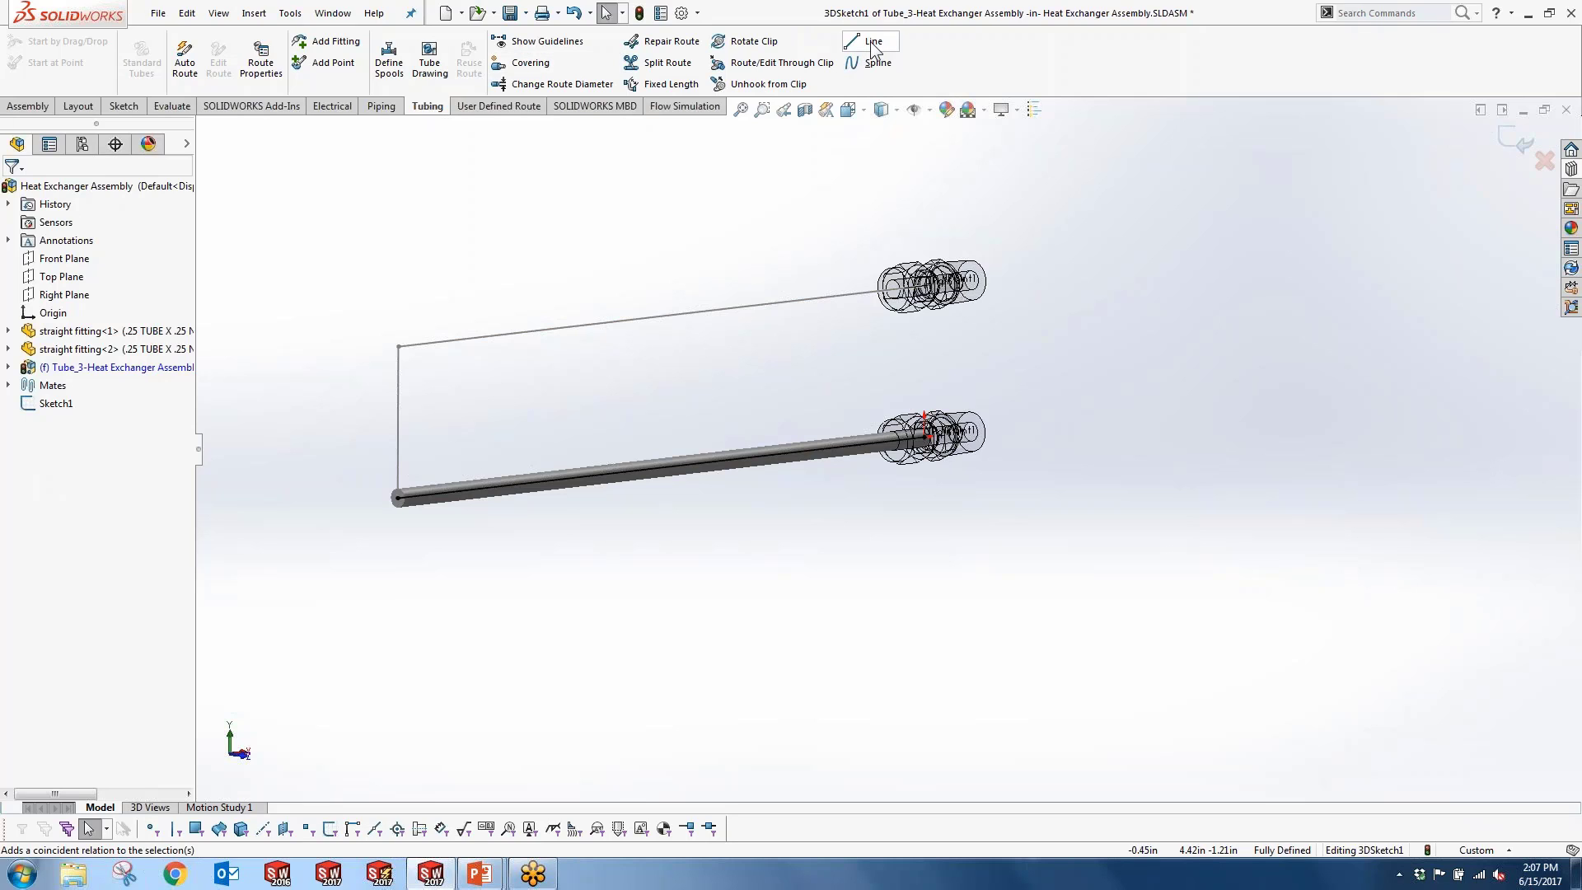
{"action": "left_click", "coordinate": [398, 499]}
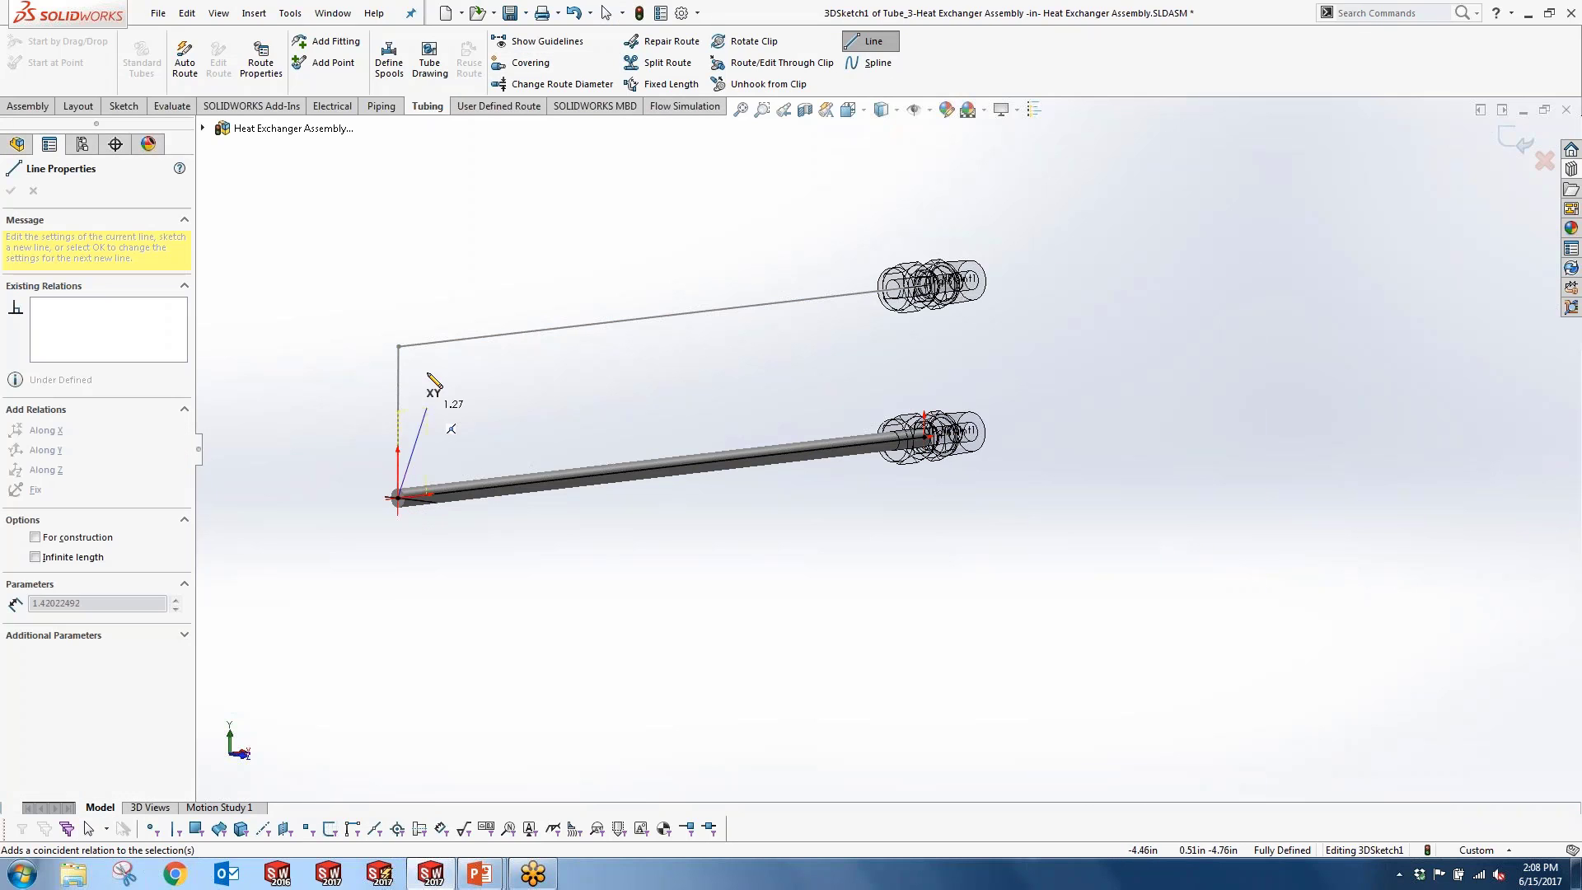
{"action": "left_click", "coordinate": [399, 347]}
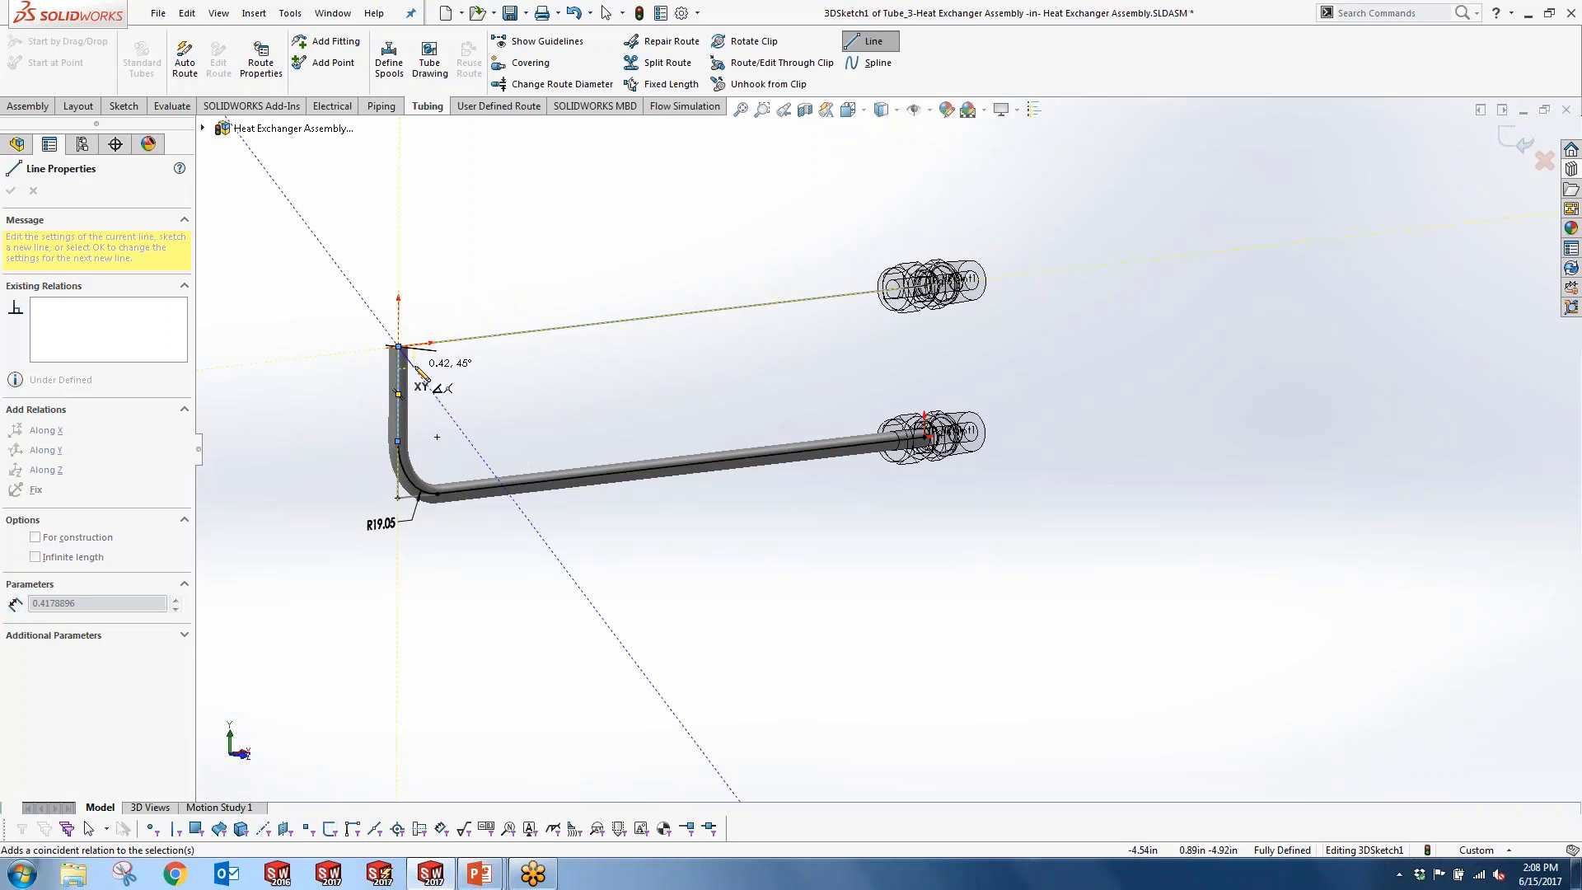
{"action": "scroll", "coordinate": [916, 325], "scroll_direction": "down", "scroll_amount": 3}
{"action": "scroll", "coordinate": [917, 326], "scroll_direction": "up", "scroll_amount": 2}
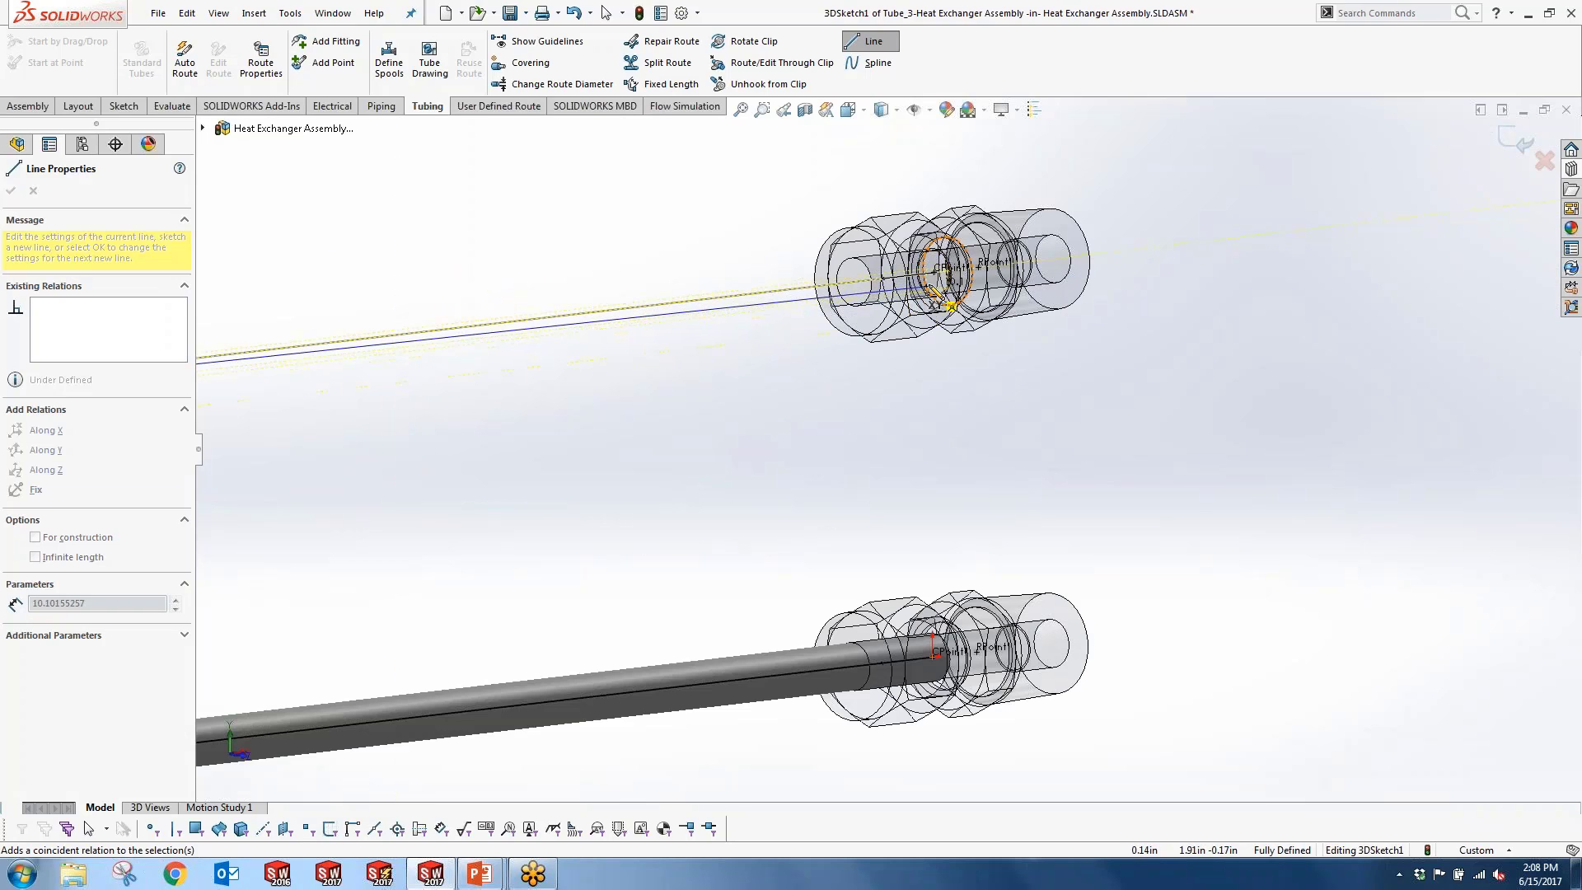
{"action": "left_click", "coordinate": [932, 291]}
{"action": "right_click", "coordinate": [807, 235]}
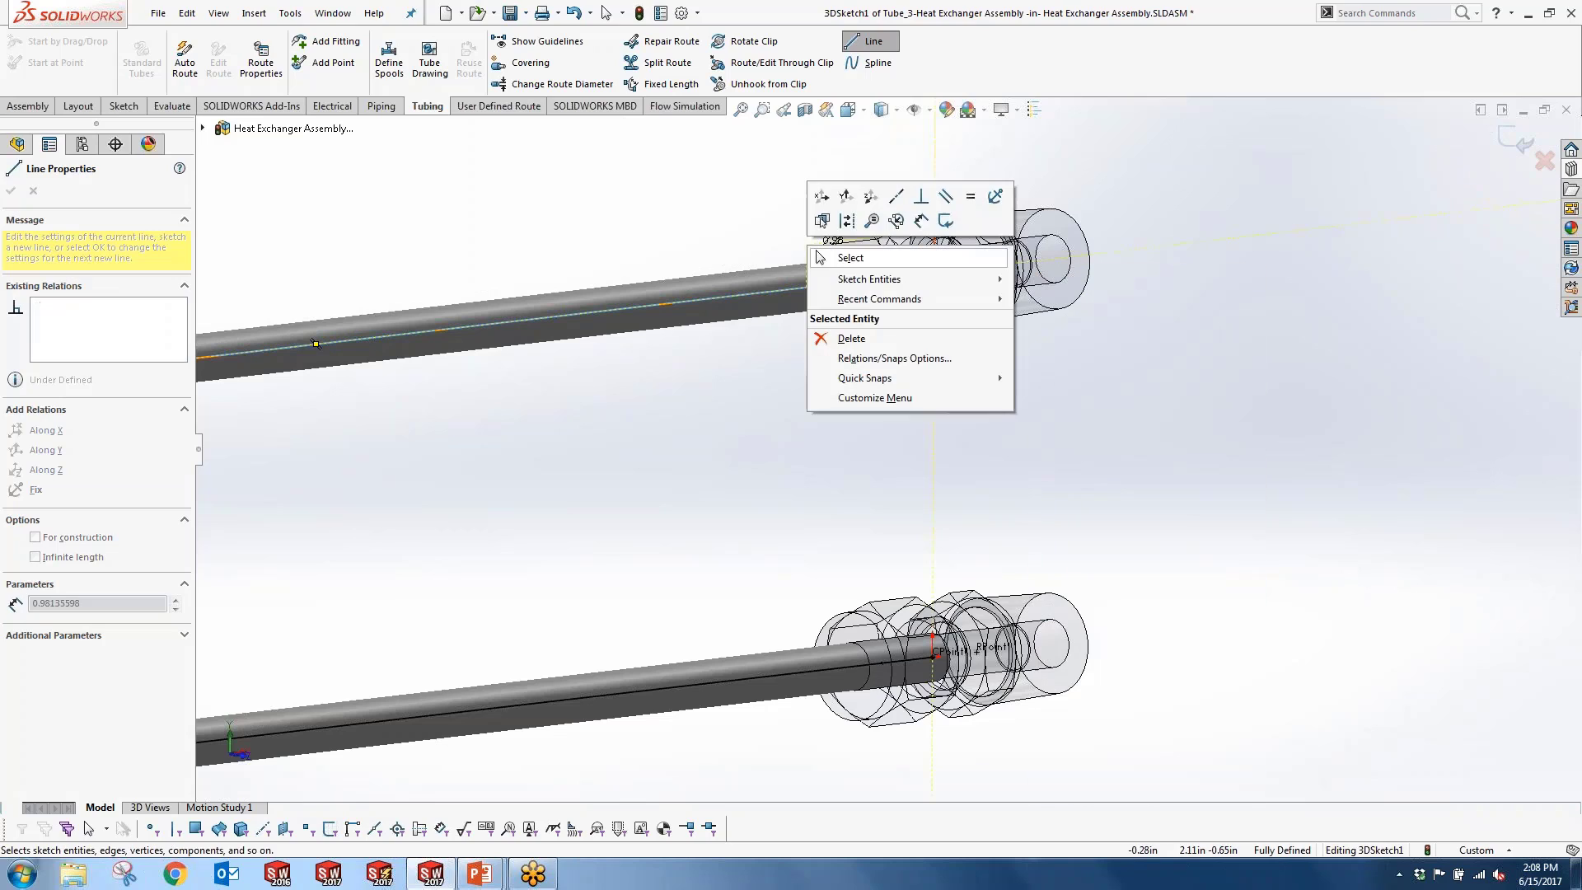
{"action": "left_click", "coordinate": [848, 256]}
{"action": "scroll", "coordinate": [873, 462], "scroll_direction": "up", "scroll_amount": 5}
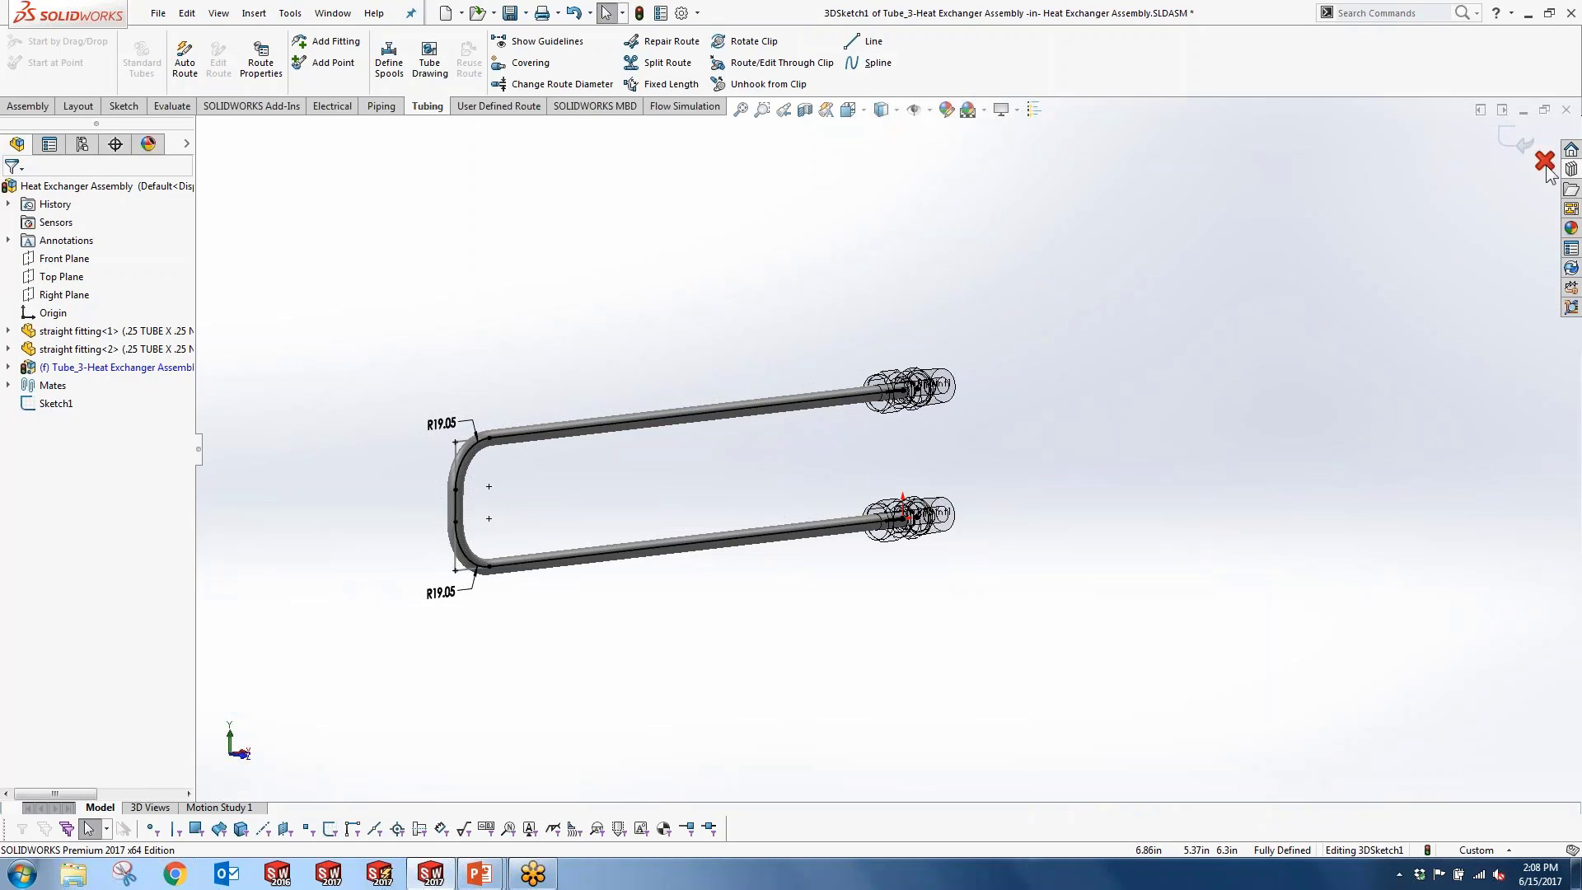
{"action": "left_click", "coordinate": [1519, 149]}
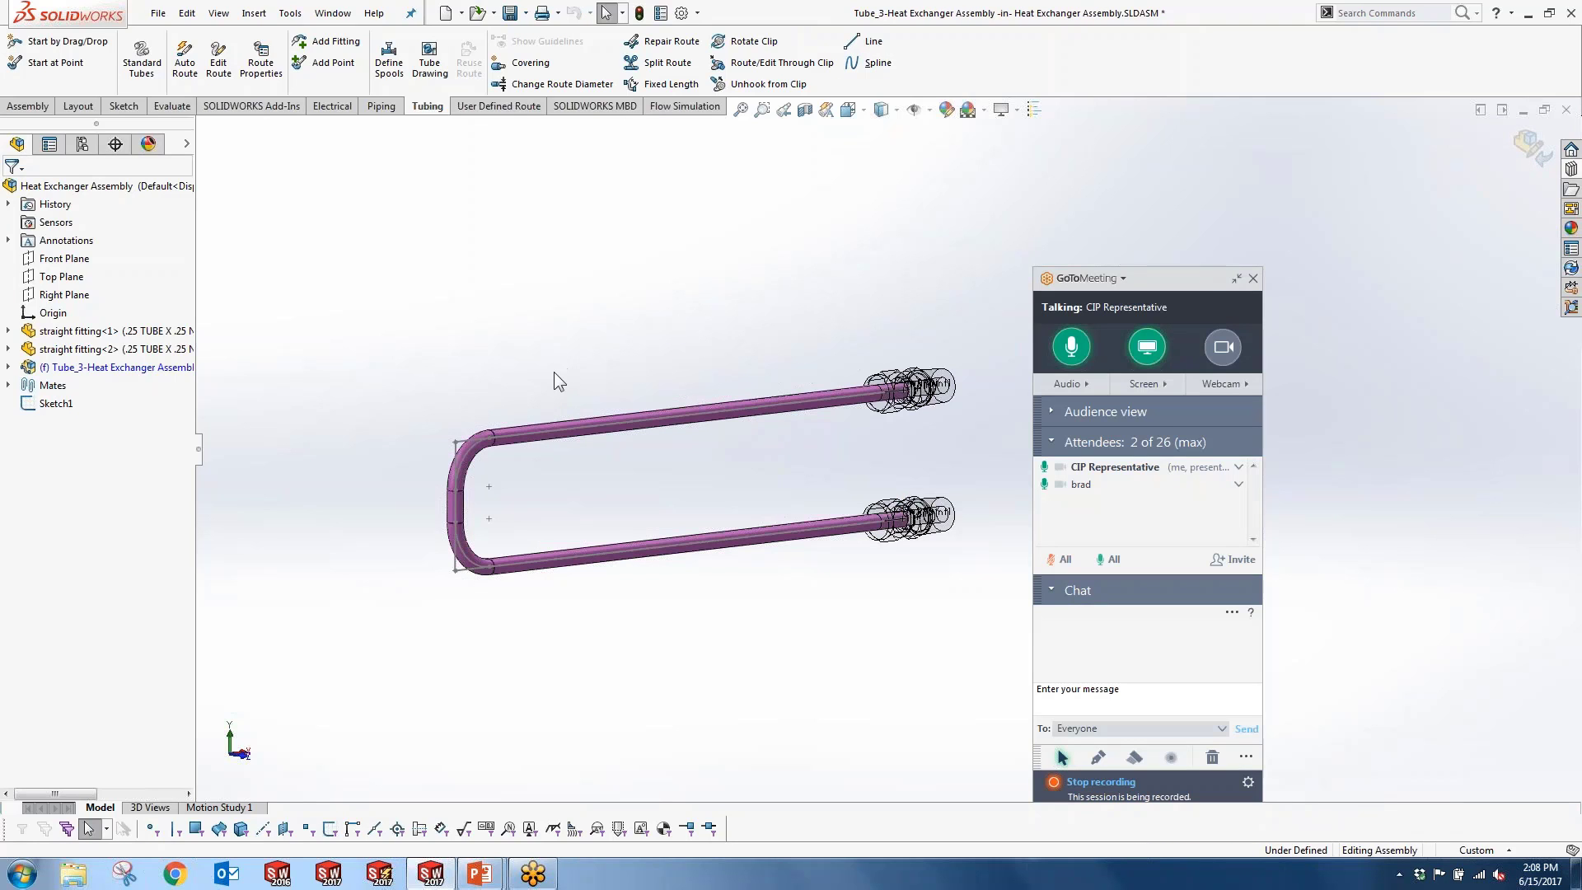
Step: Hide the sketches and routing points and return from the tube subassembly to the main assembly
{"action": "left_click", "coordinate": [928, 110]}
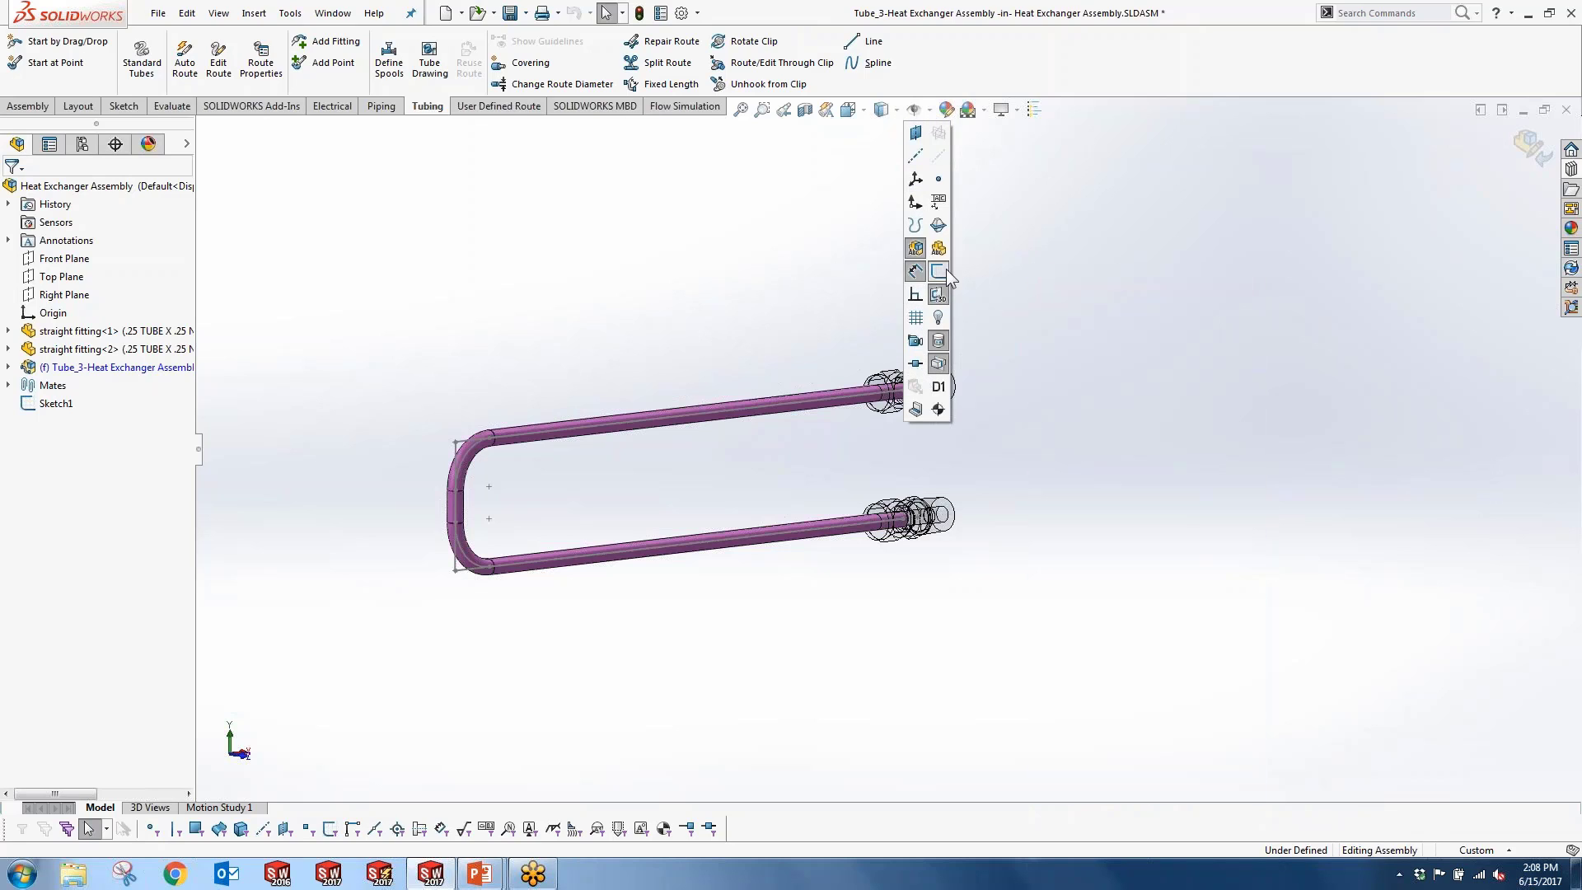
{"action": "left_click", "coordinate": [917, 364]}
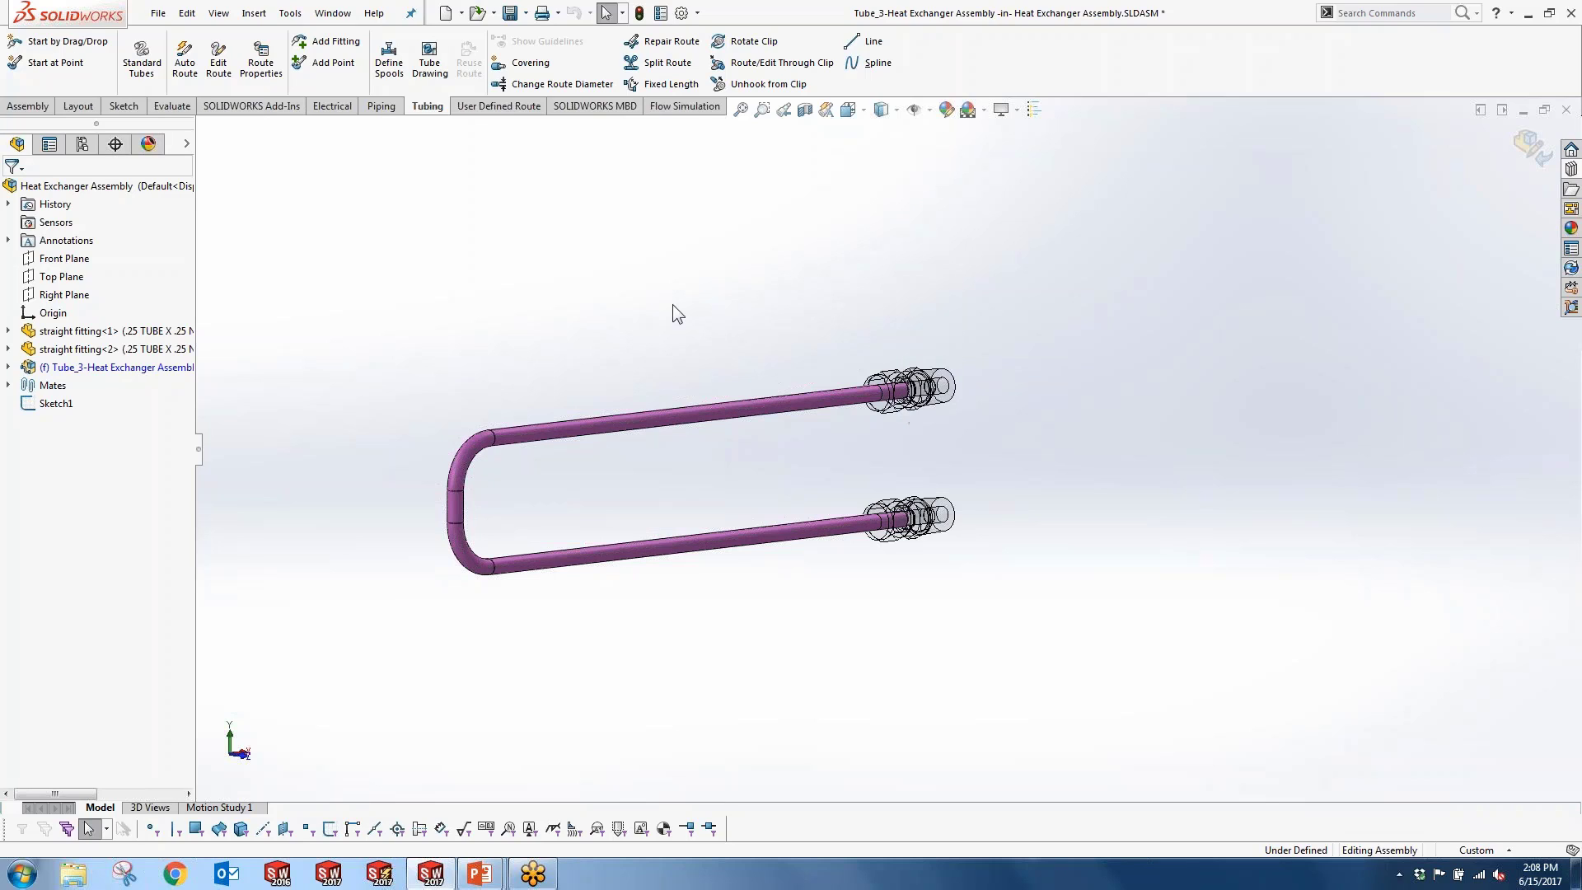
{"action": "left_click", "coordinate": [1518, 151]}
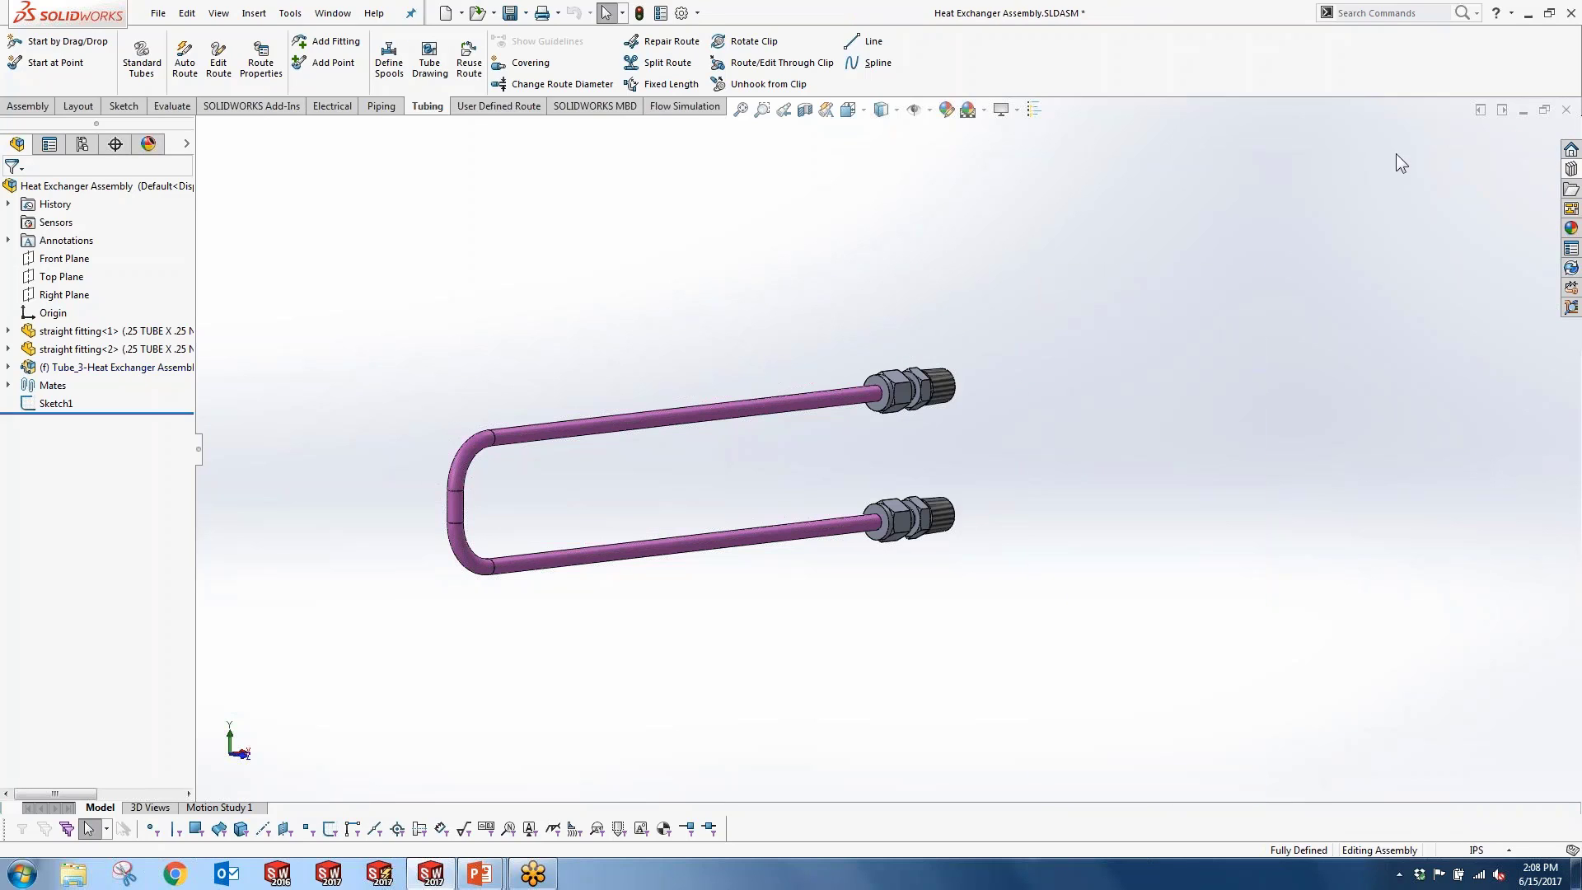
Step: Assign Copper as the material of the tube part in the route subassembly's Route Parts
{"action": "left_click", "coordinate": [8, 368]}
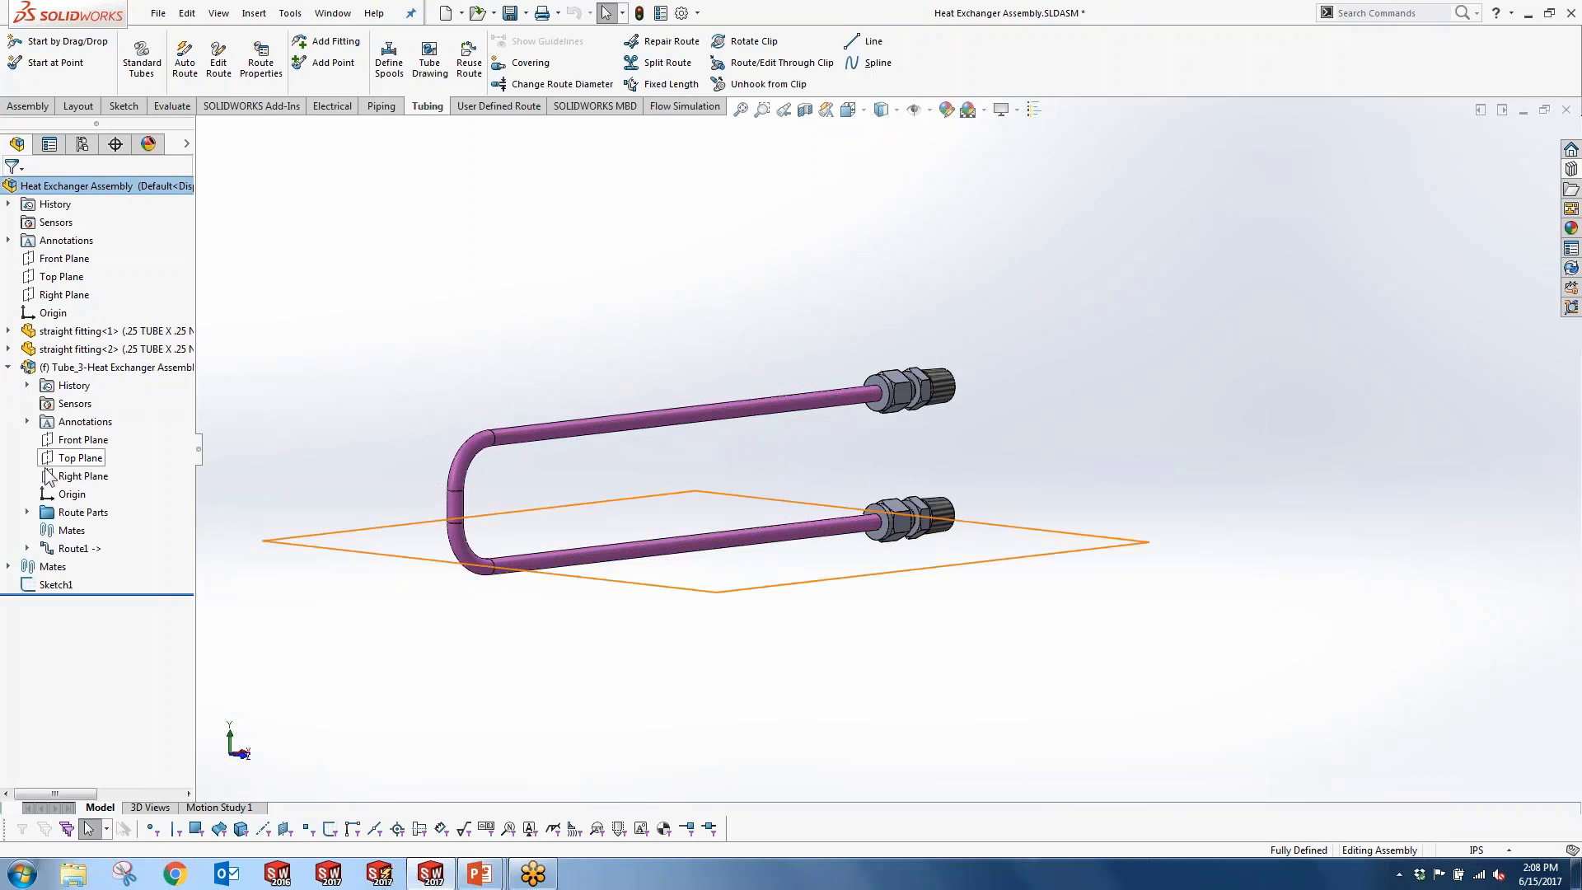
{"action": "left_click", "coordinate": [27, 513]}
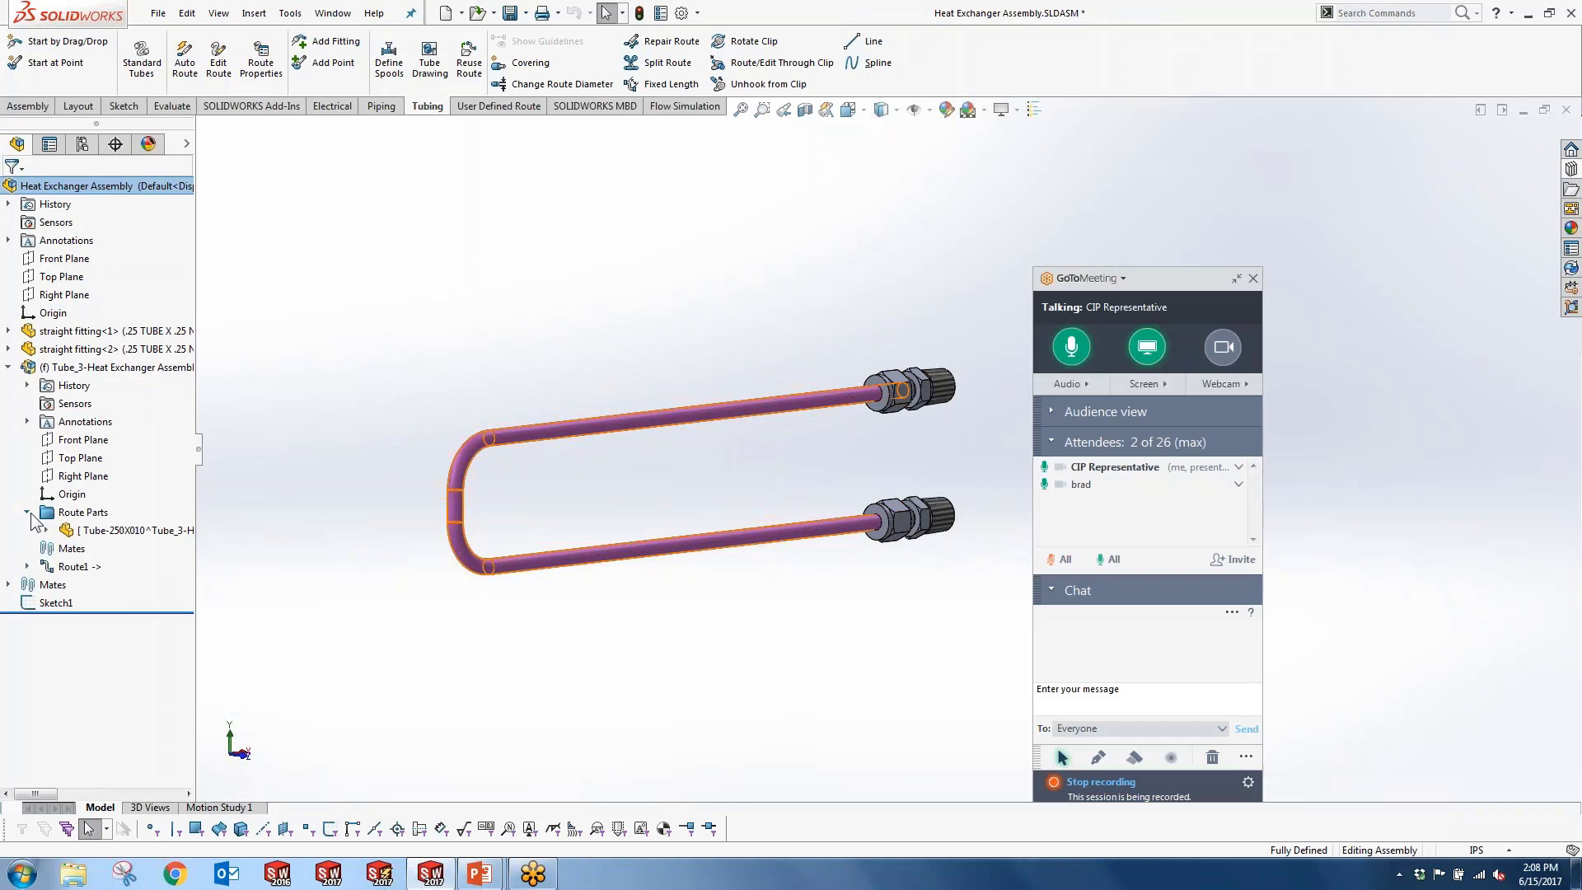
{"action": "left_click", "coordinate": [46, 530]}
{"action": "left_click", "coordinate": [89, 530]}
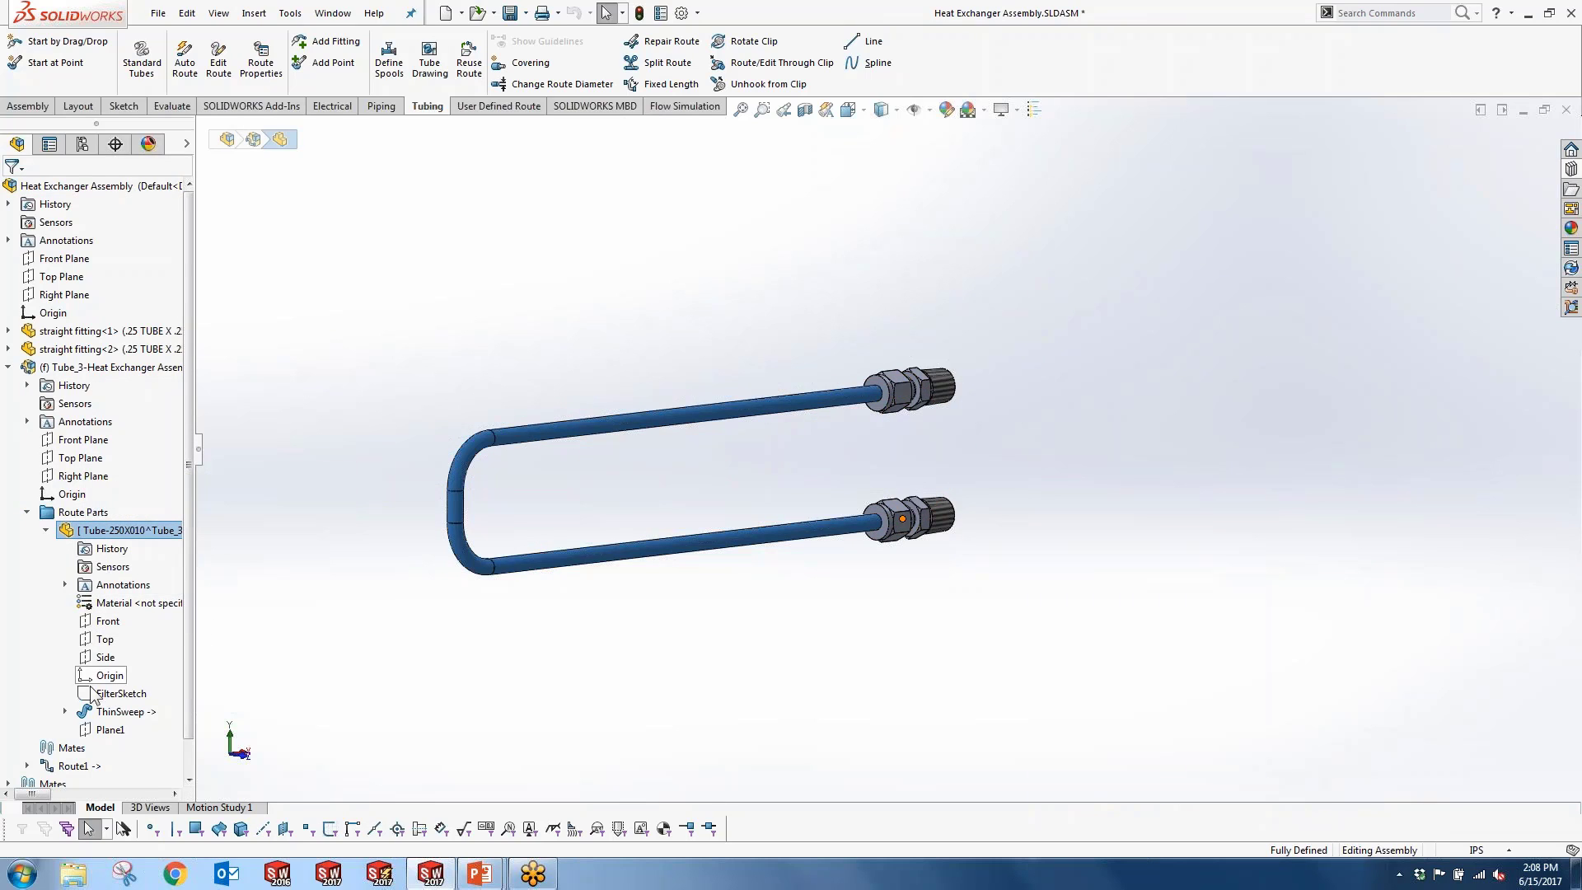
{"action": "left_click", "coordinate": [109, 604]}
{"action": "right_click", "coordinate": [109, 604]}
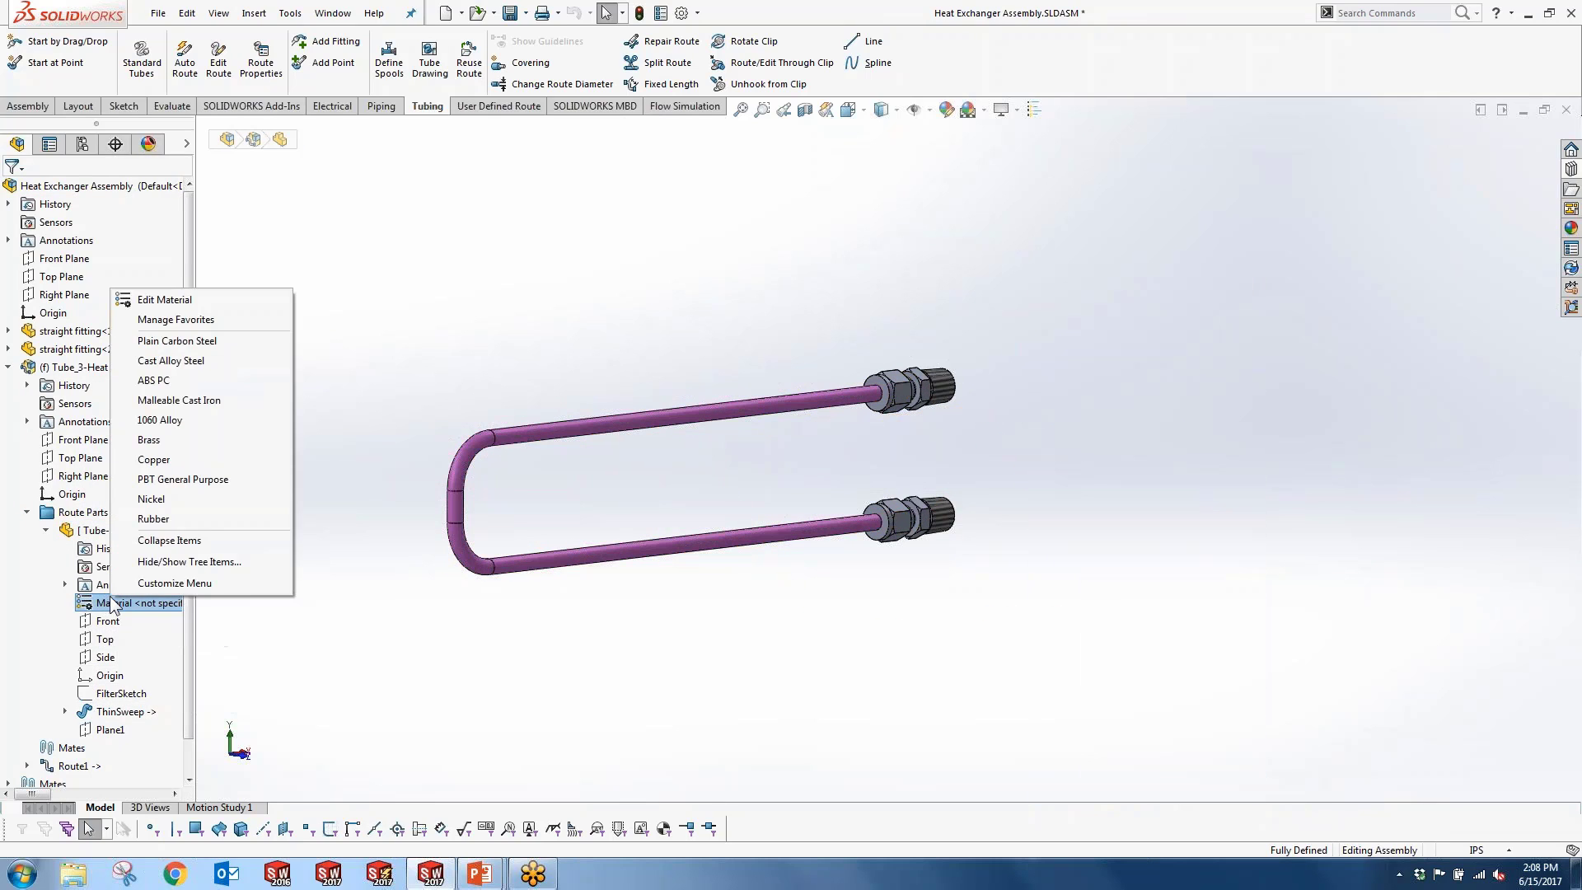
{"action": "left_click", "coordinate": [160, 462]}
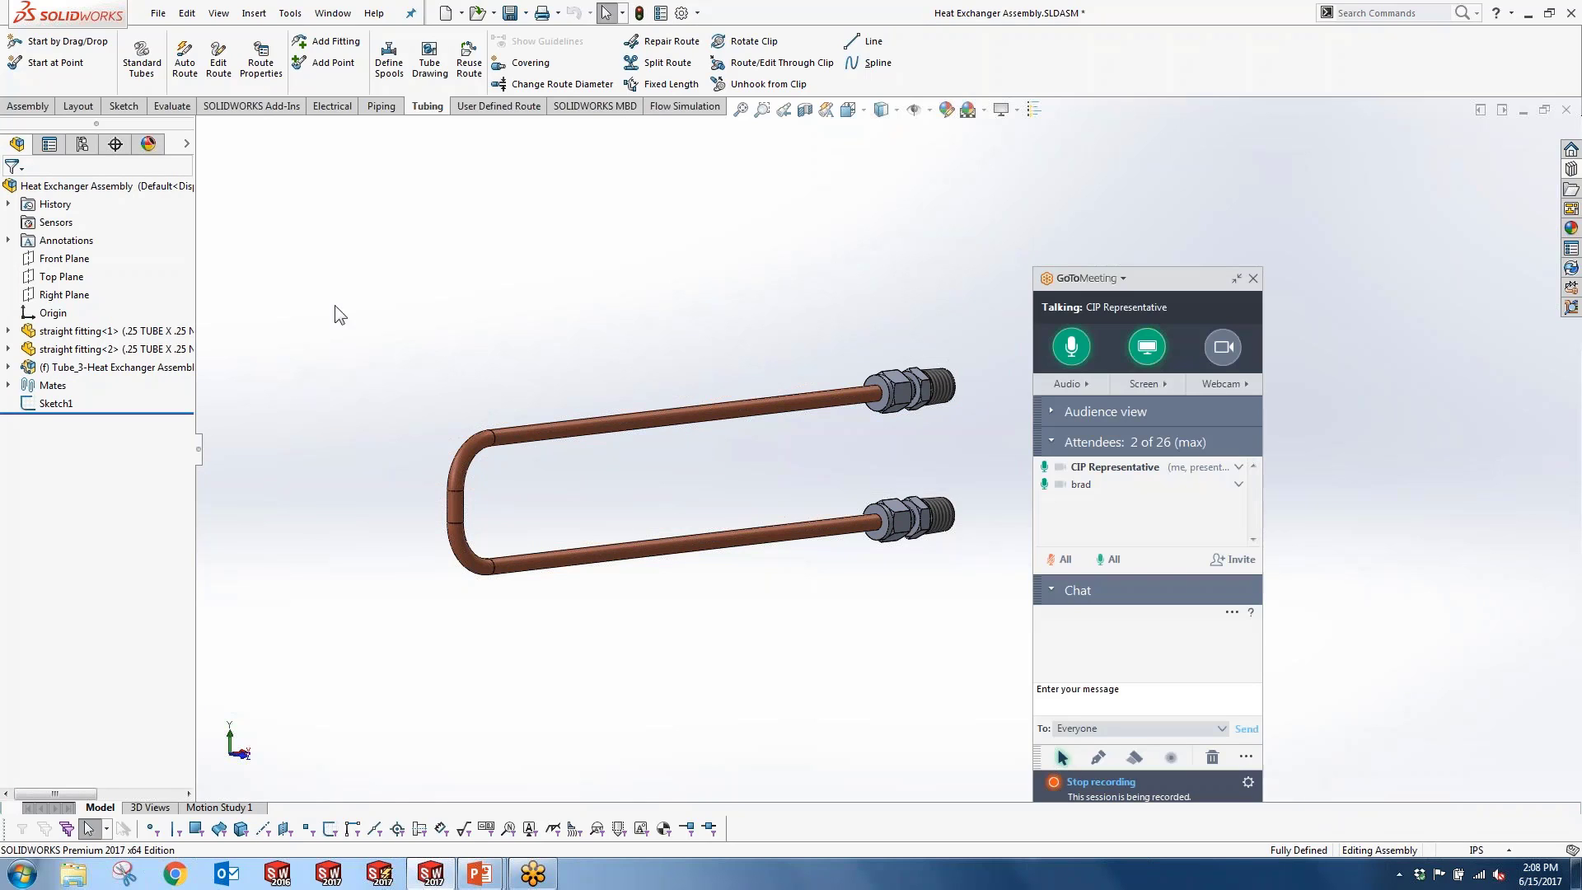
Step: Duplicate the heat exchanger assembly's Default configuration
{"action": "left_click", "coordinate": [83, 147]}
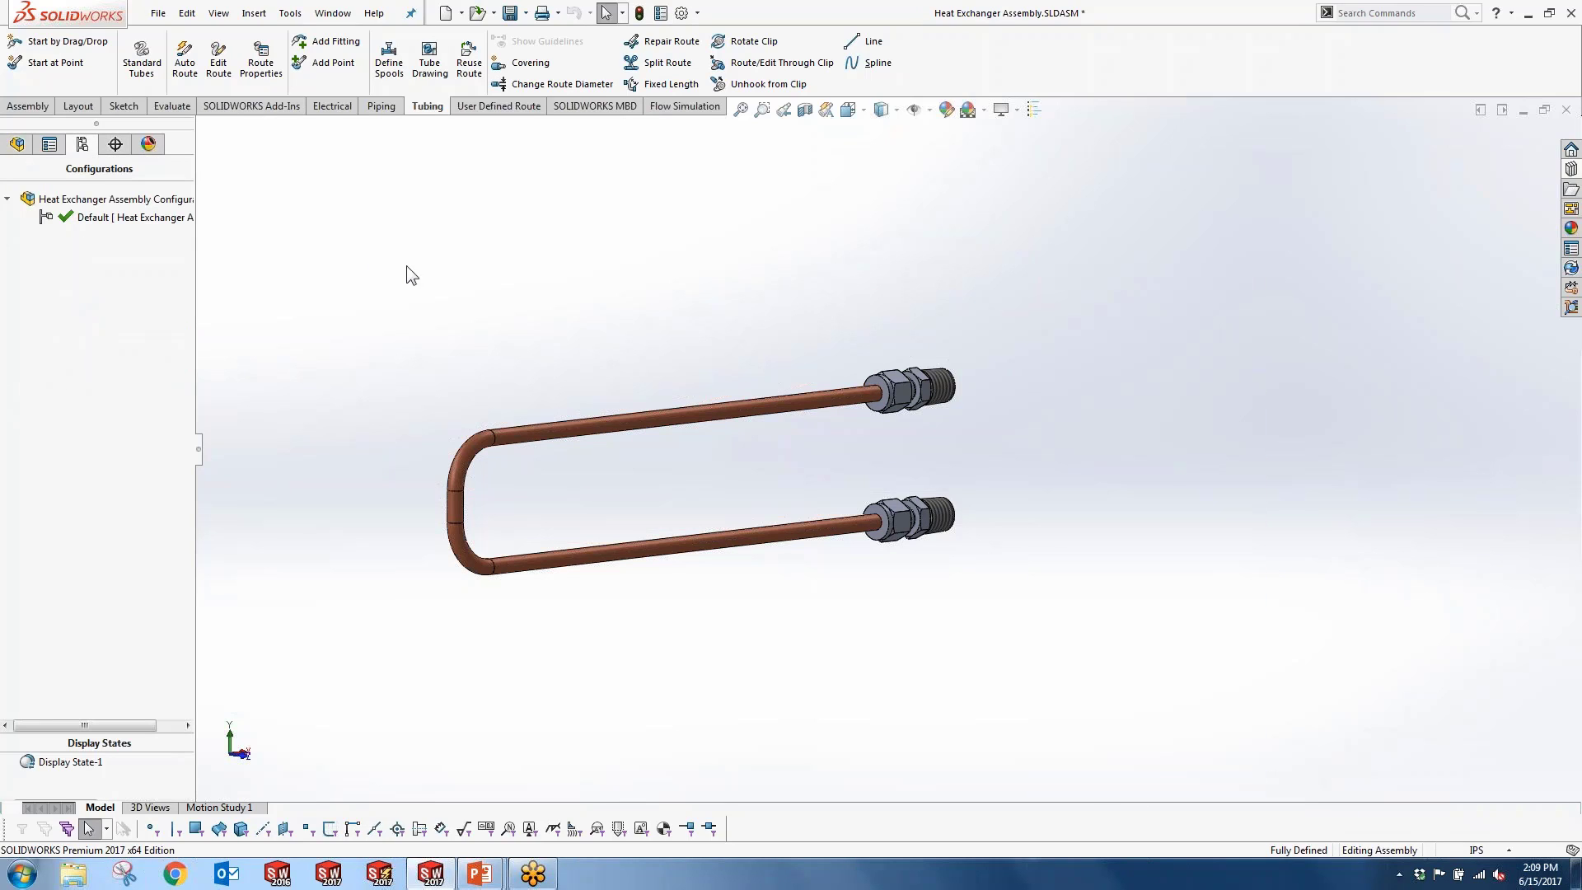
{"action": "left_click", "coordinate": [48, 221]}
{"action": "key", "text": "ctrl+c"}
{"action": "key", "text": "ctrl+v"}
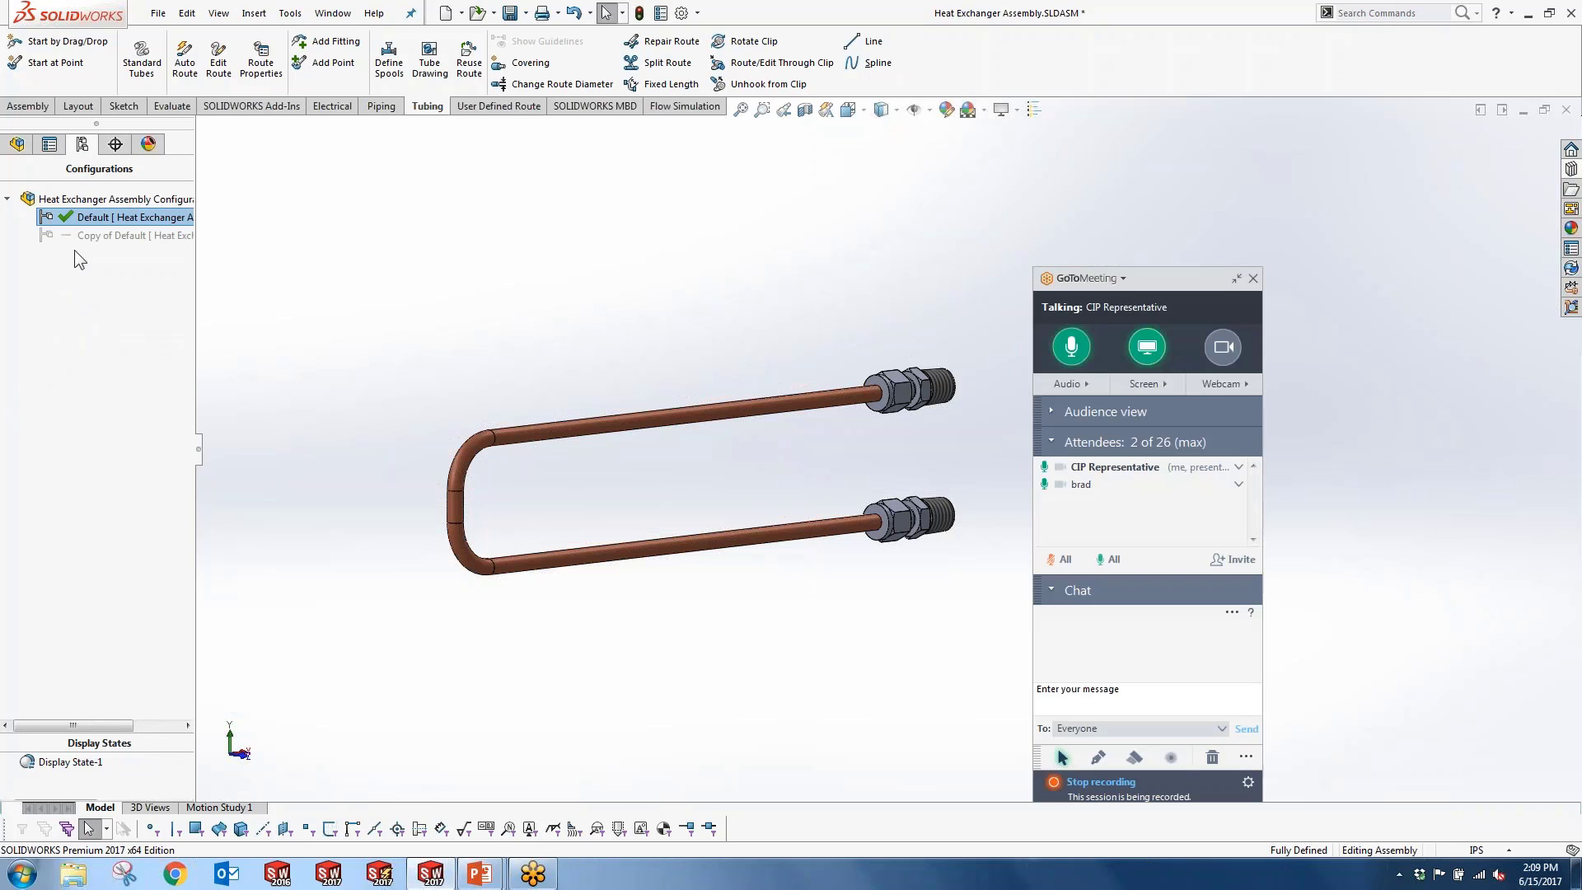
Step: Activate the copied configuration, rename it "Simulation simpflied", and return to the assembly's feature tree
{"action": "double_click", "coordinate": [78, 237]}
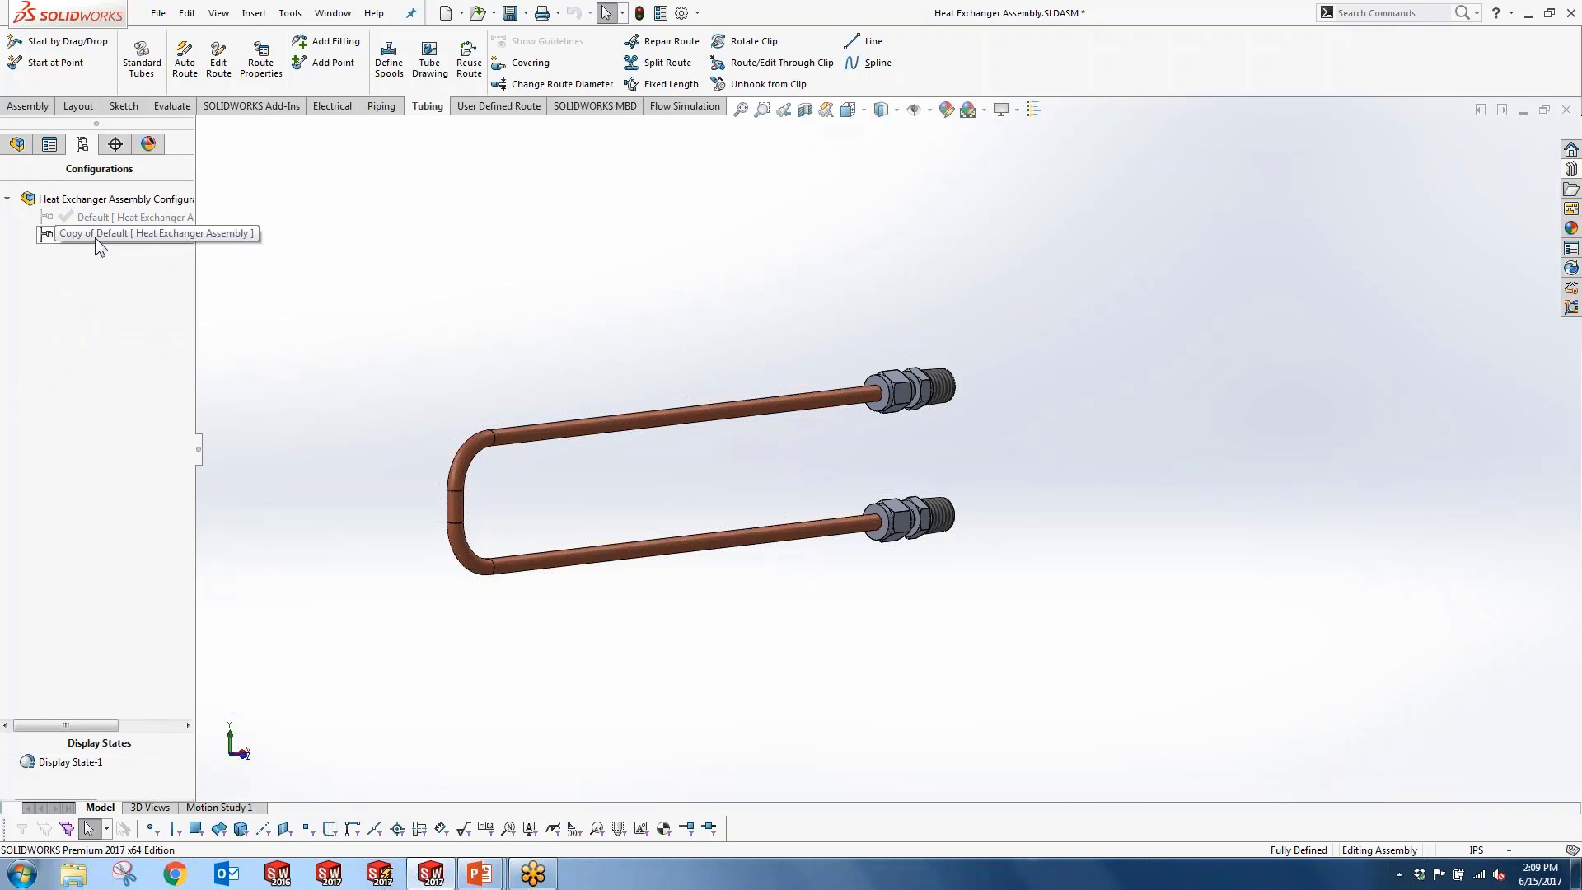
{"action": "left_click", "coordinate": [110, 235]}
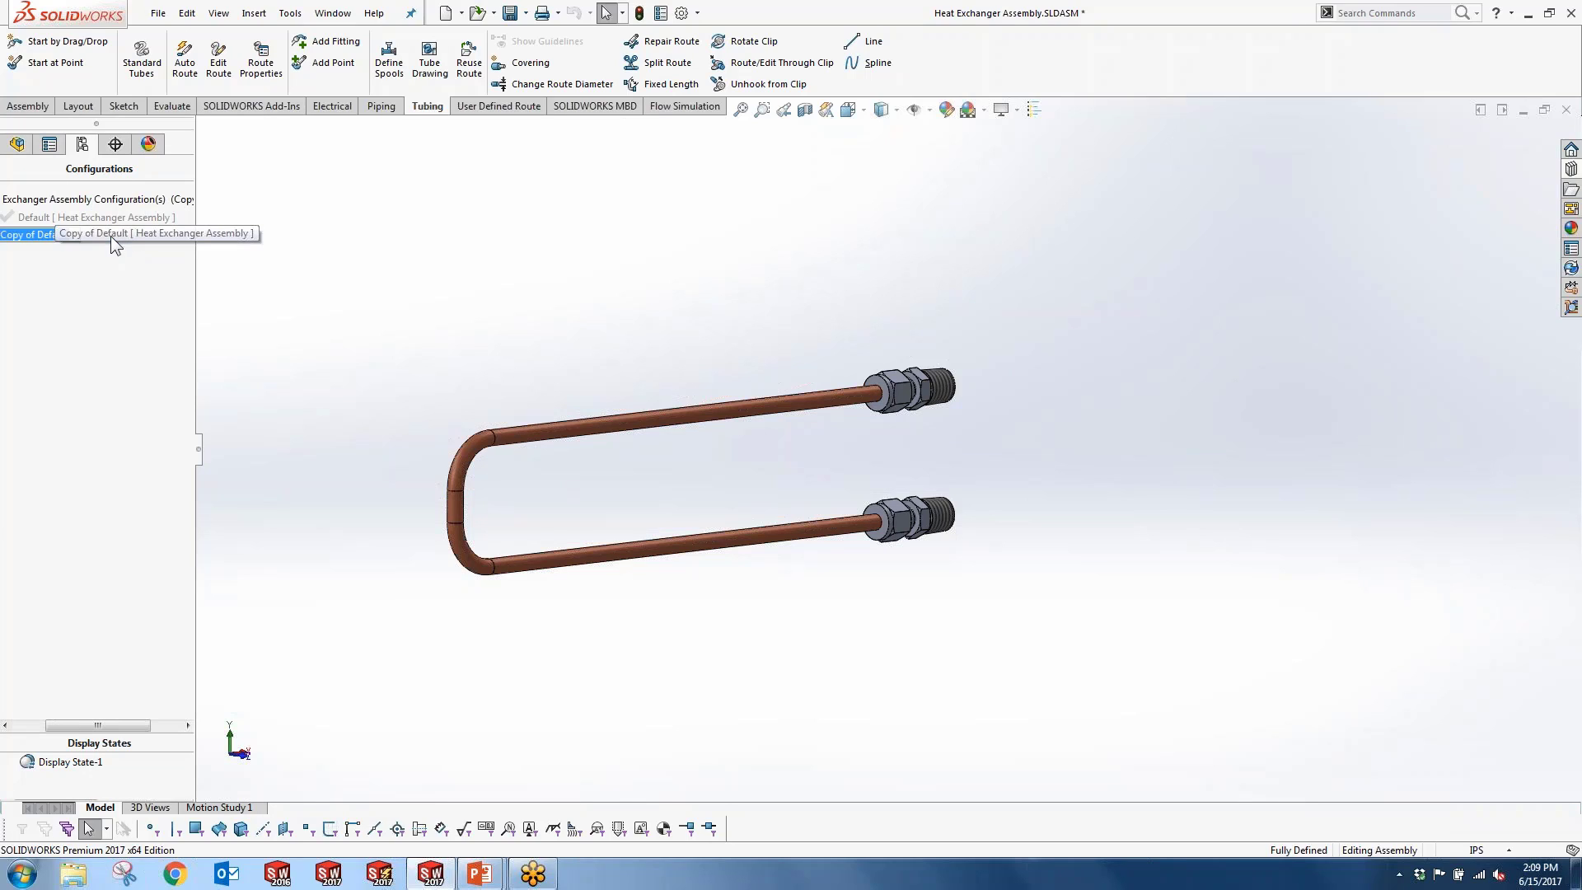
{"action": "type", "text": "Simulation simpflied"}
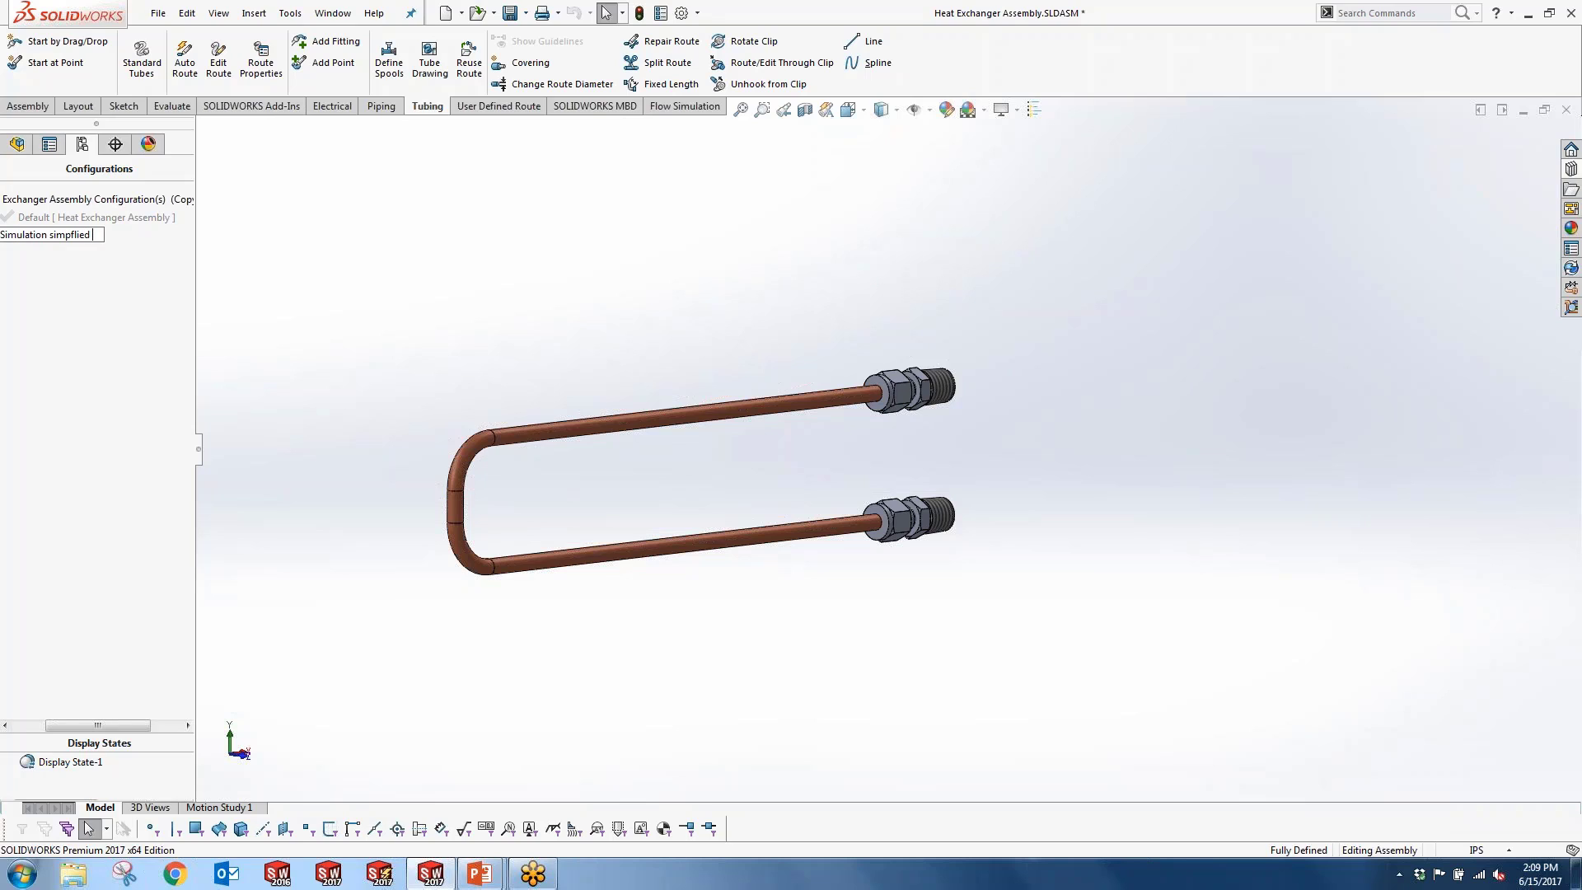
{"action": "key", "text": "Return"}
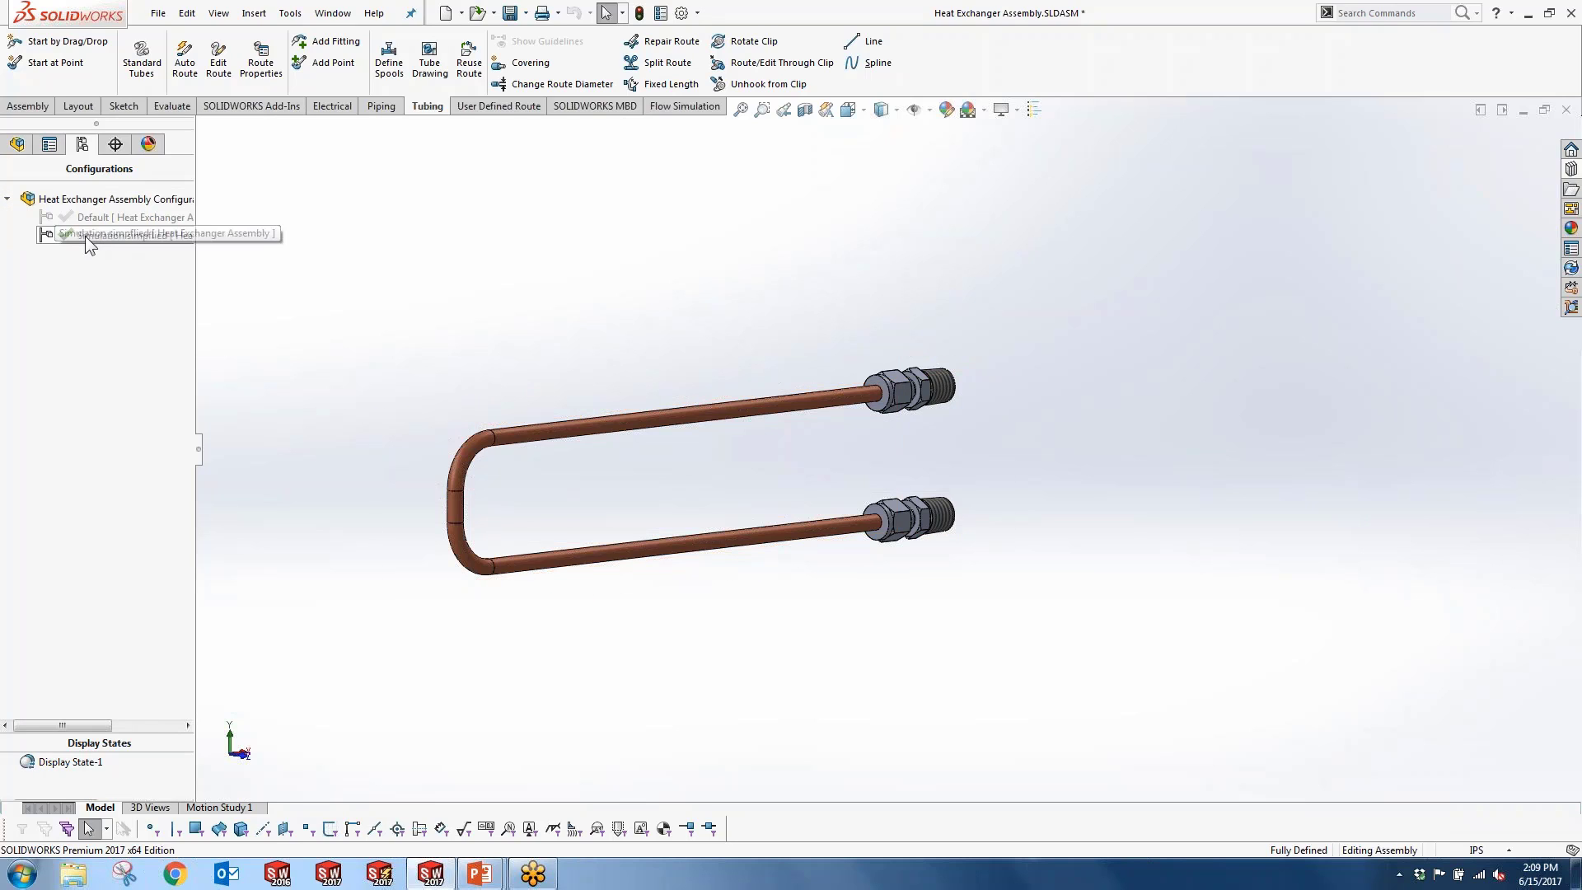
{"action": "left_click", "coordinate": [16, 143]}
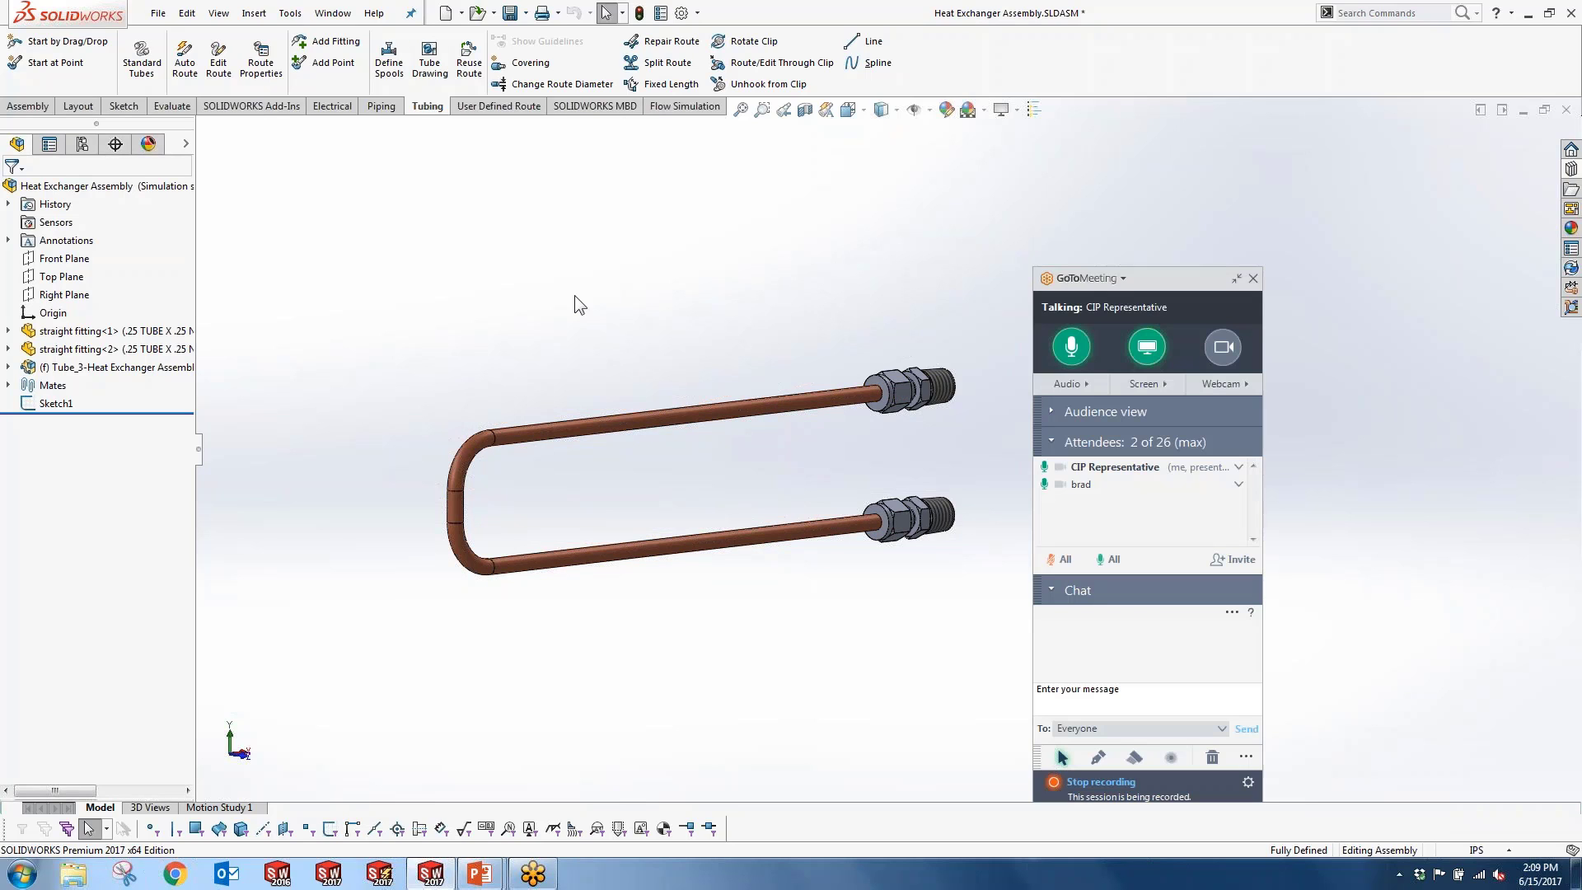
Step: Create a planar section view of the assembly on the Front Plane to expose the interior of the tube and fittings
{"action": "left_click_drag", "start_coordinate": [1165, 274], "coordinate": [1300, 217]}
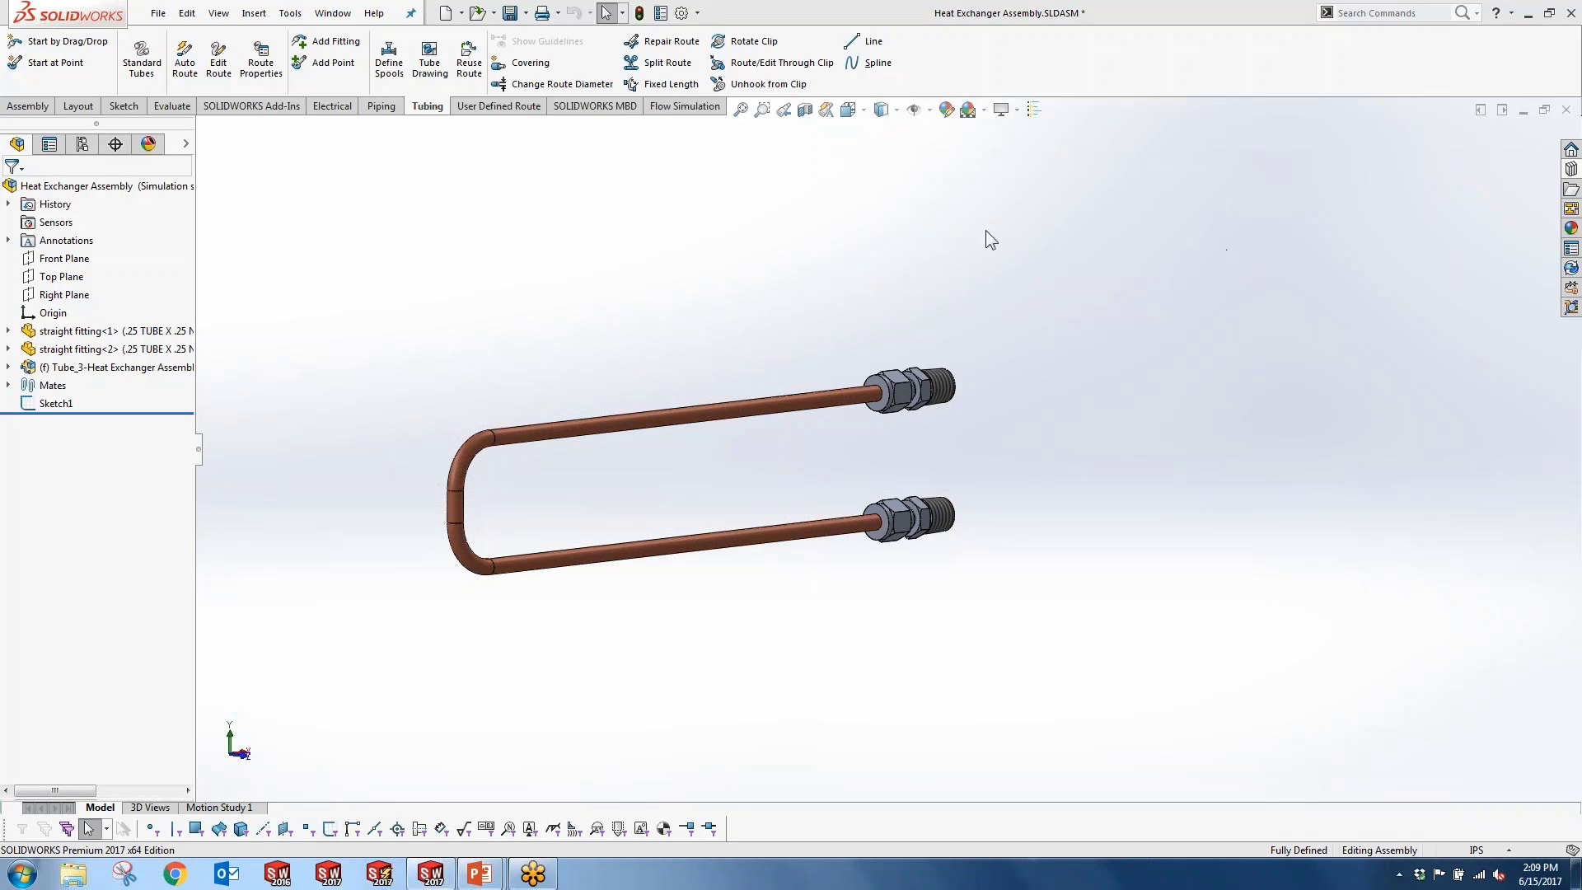
{"action": "left_click", "coordinate": [804, 111]}
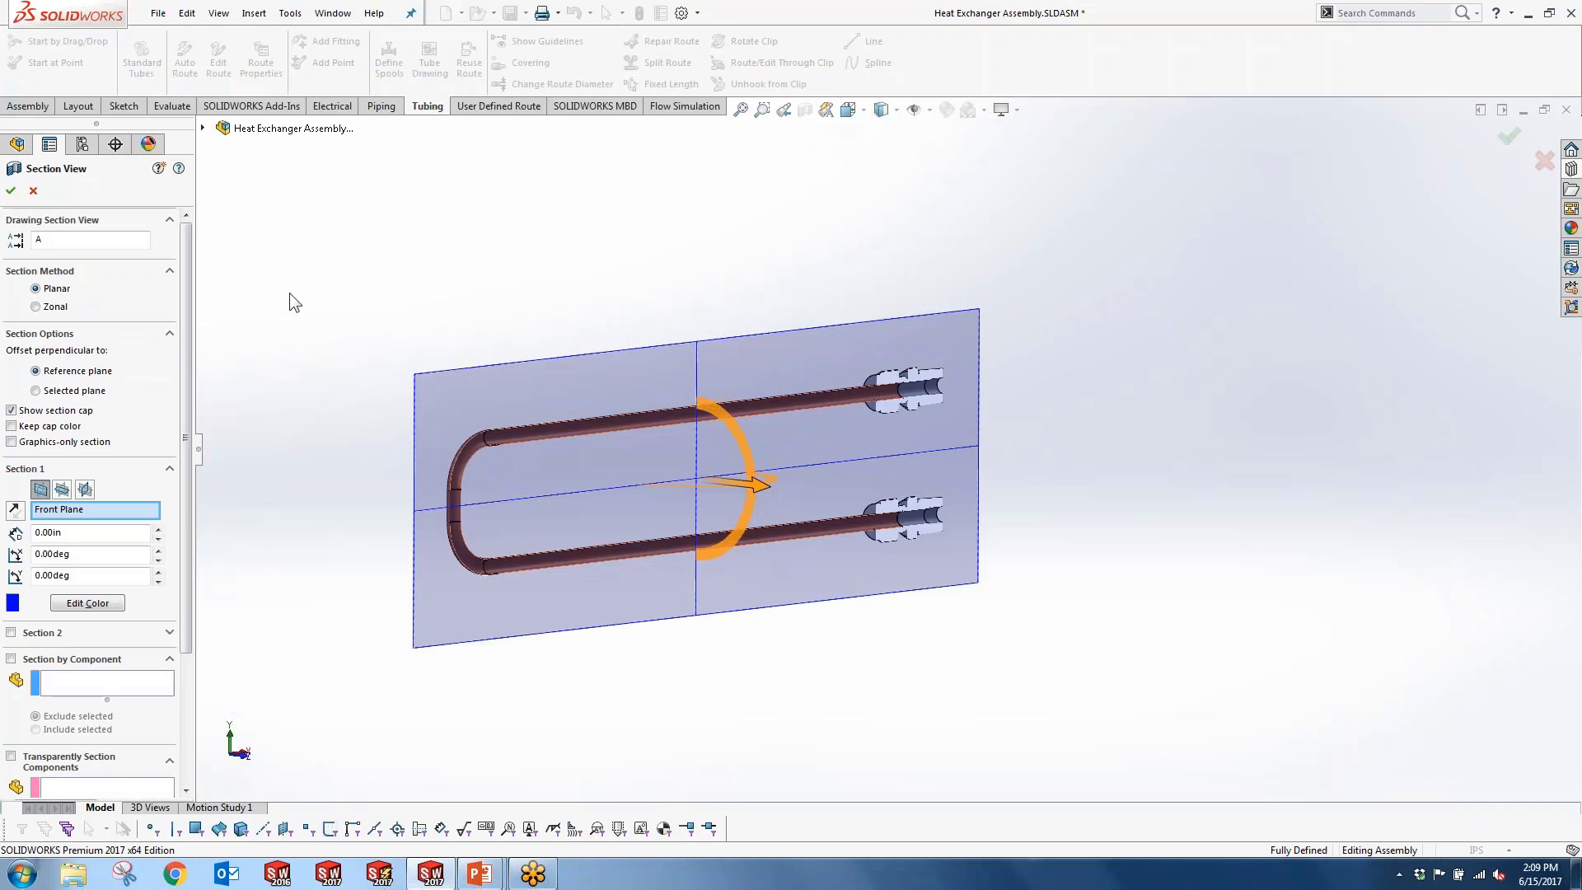
{"action": "left_click", "coordinate": [10, 191]}
{"action": "scroll", "coordinate": [821, 376], "scroll_direction": "down", "scroll_amount": 5}
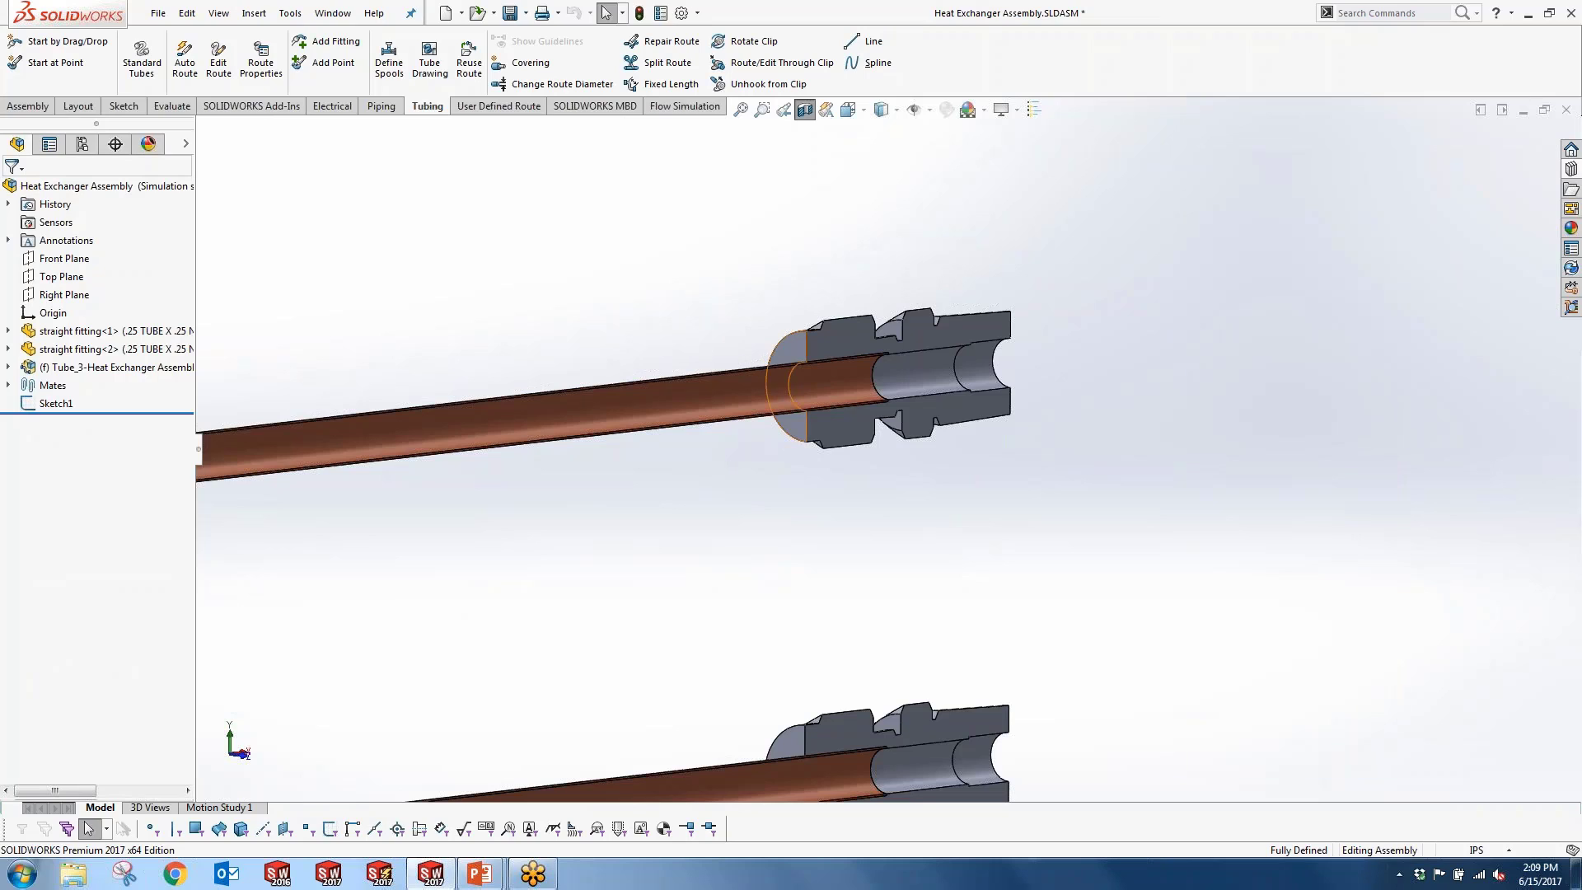
{"action": "scroll", "coordinate": [715, 537], "scroll_direction": "up", "scroll_amount": 2}
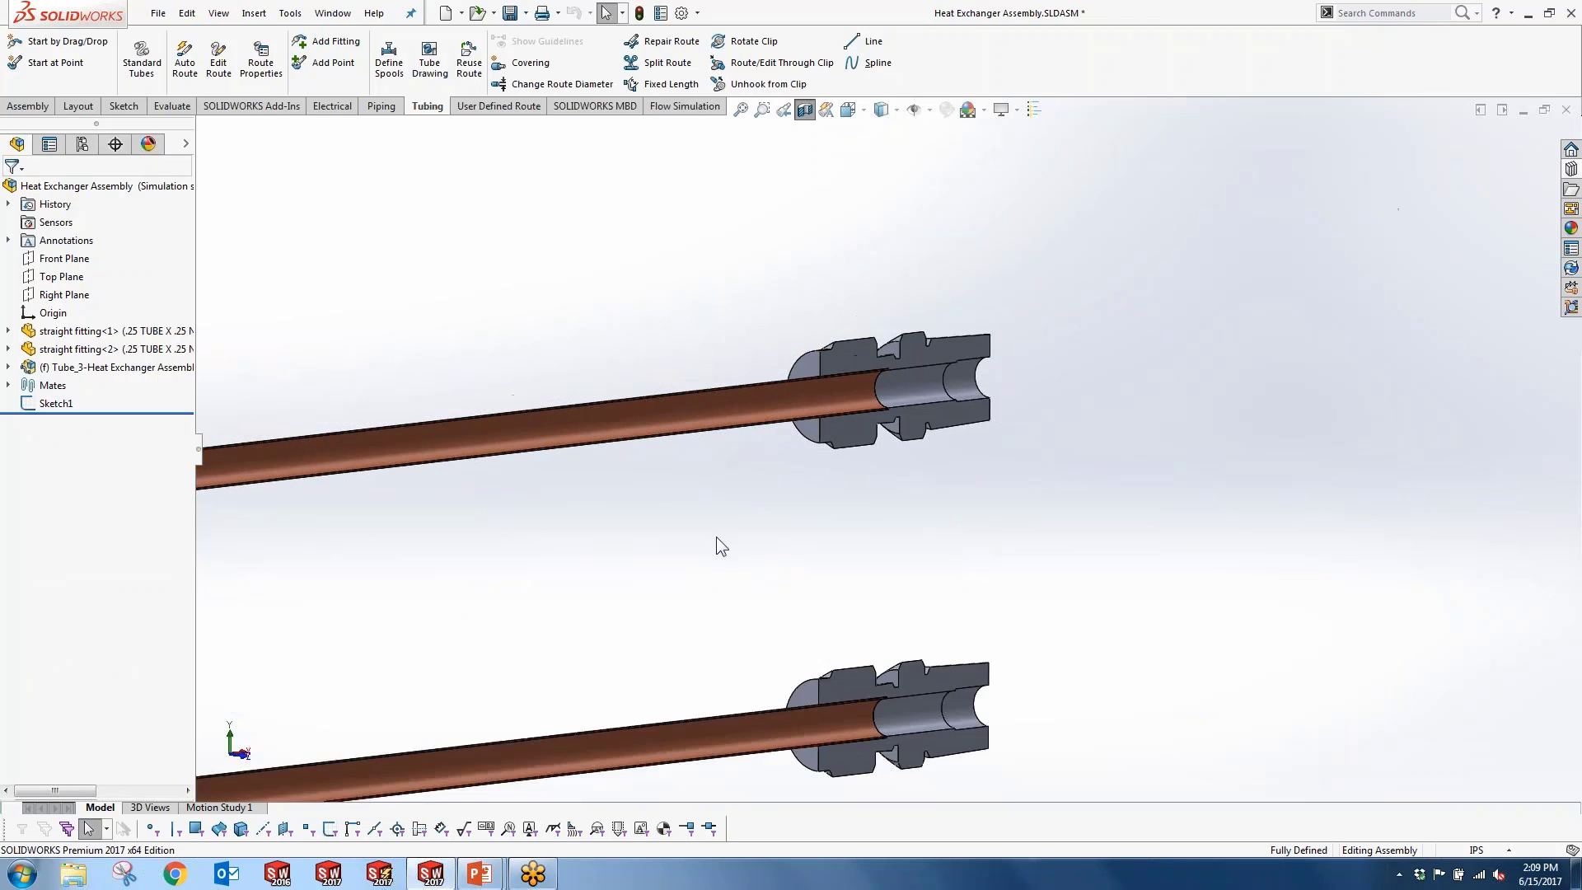
{"action": "scroll", "coordinate": [805, 535], "scroll_direction": "down", "scroll_amount": 2}
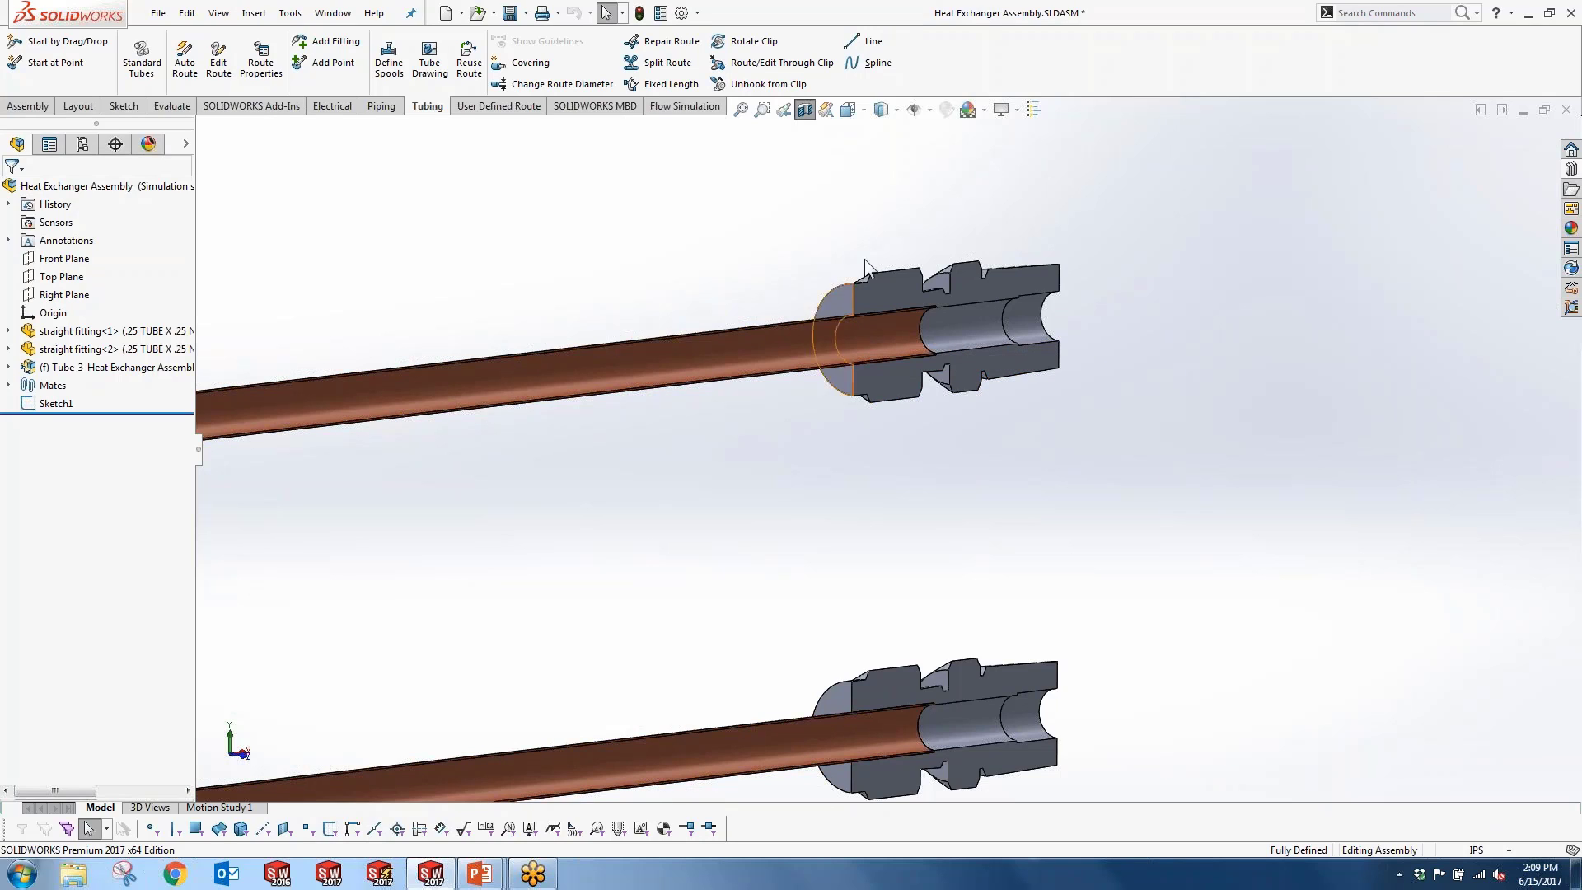
Step: Insert a new in-context part into the assembly and open it for editing in place
{"action": "left_click", "coordinate": [37, 105]}
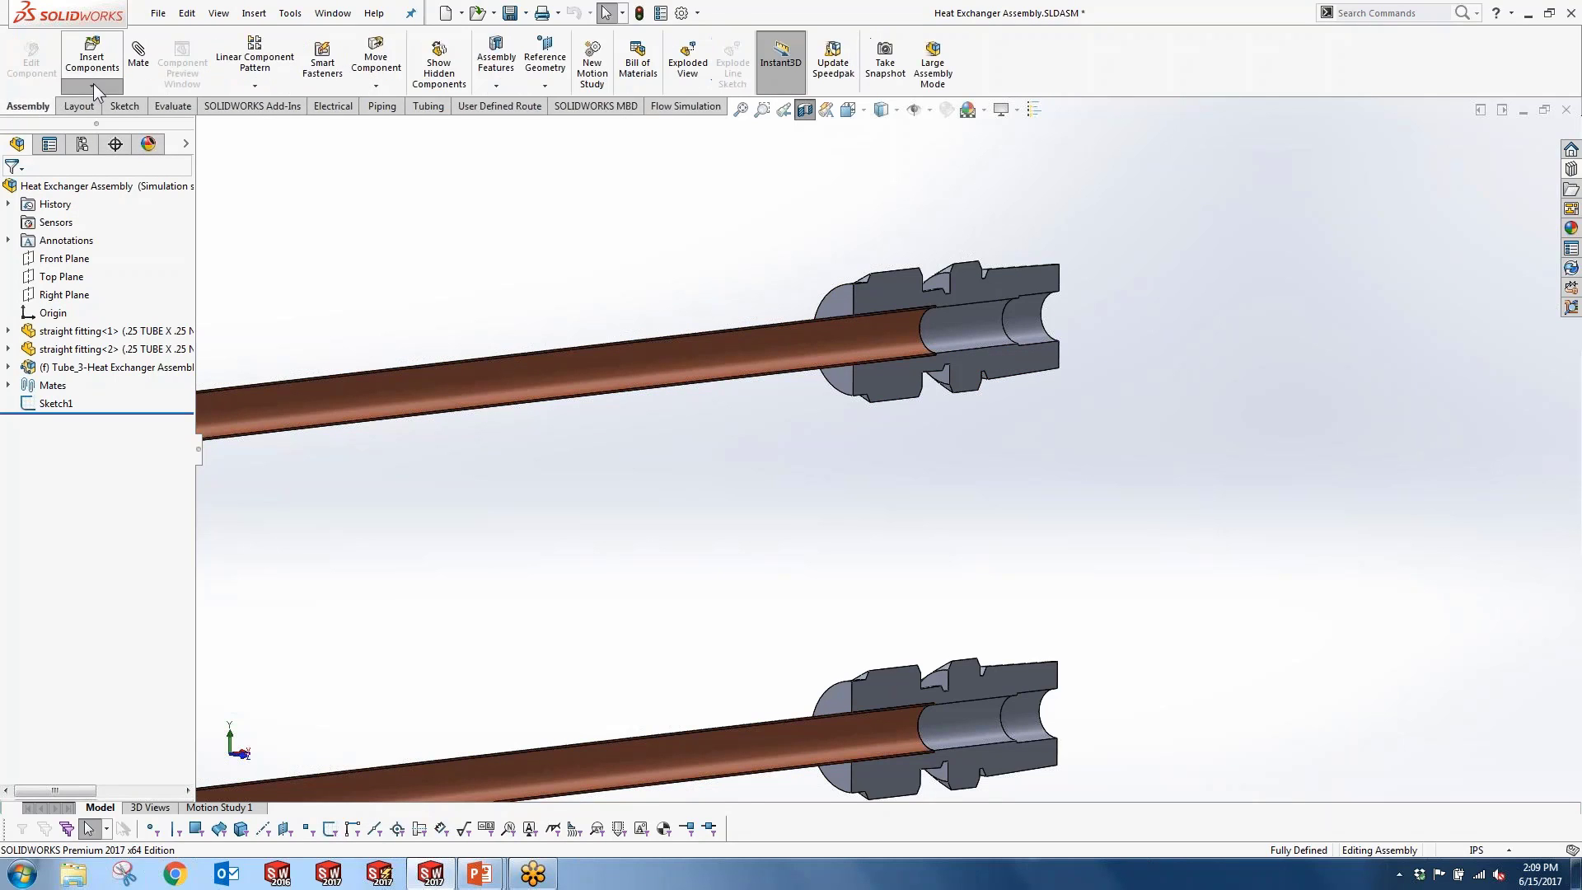
{"action": "left_click", "coordinate": [91, 85]}
{"action": "left_click", "coordinate": [115, 126]}
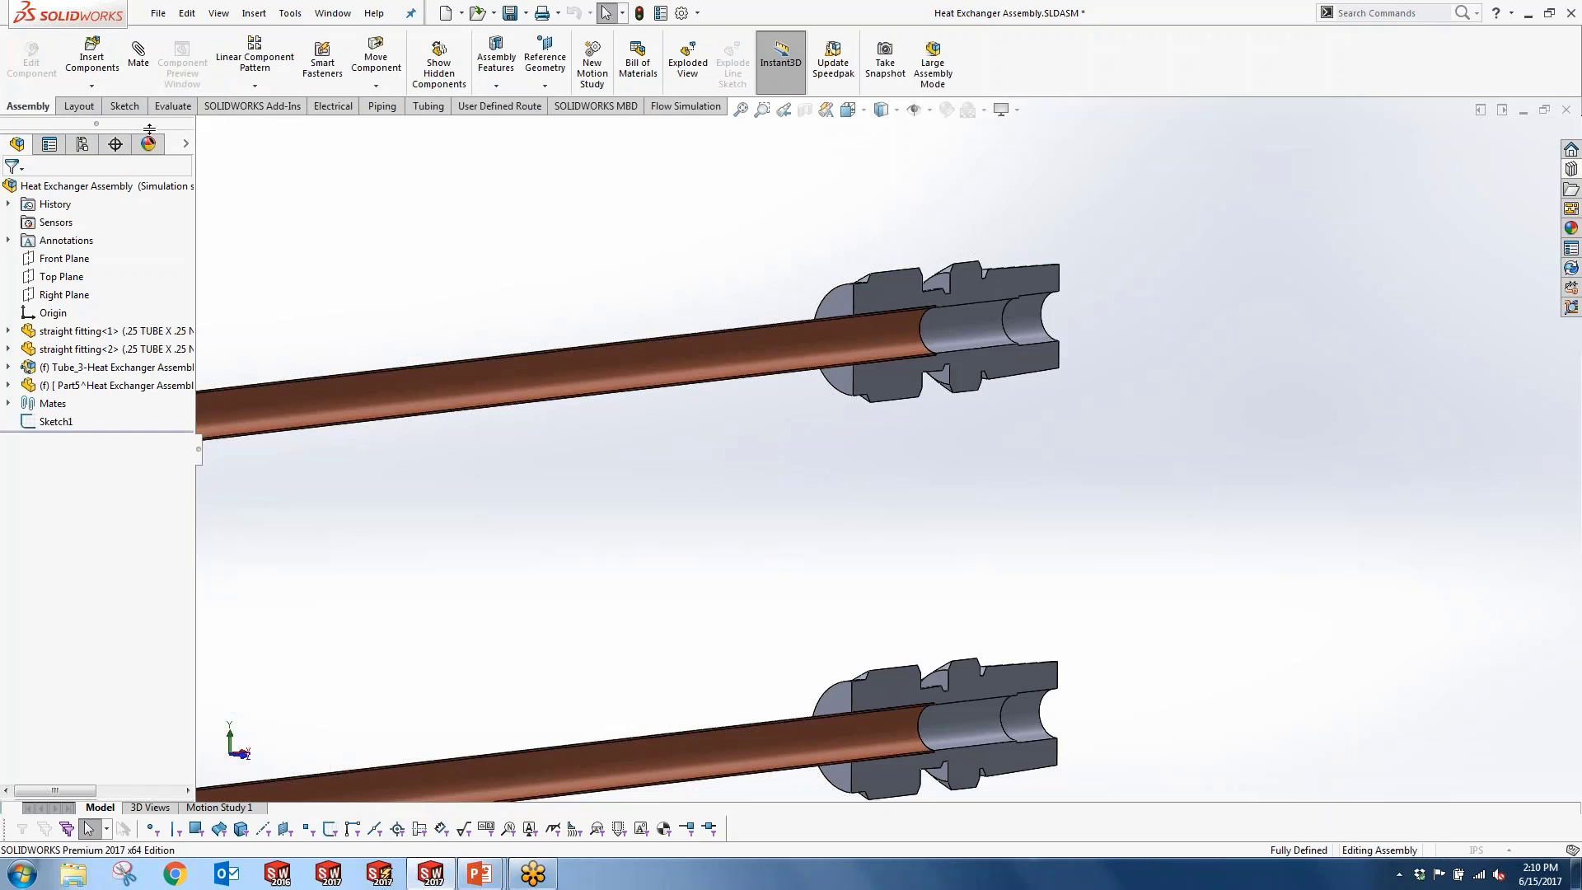
{"action": "right_click", "coordinate": [49, 384]}
{"action": "left_click", "coordinate": [148, 312]}
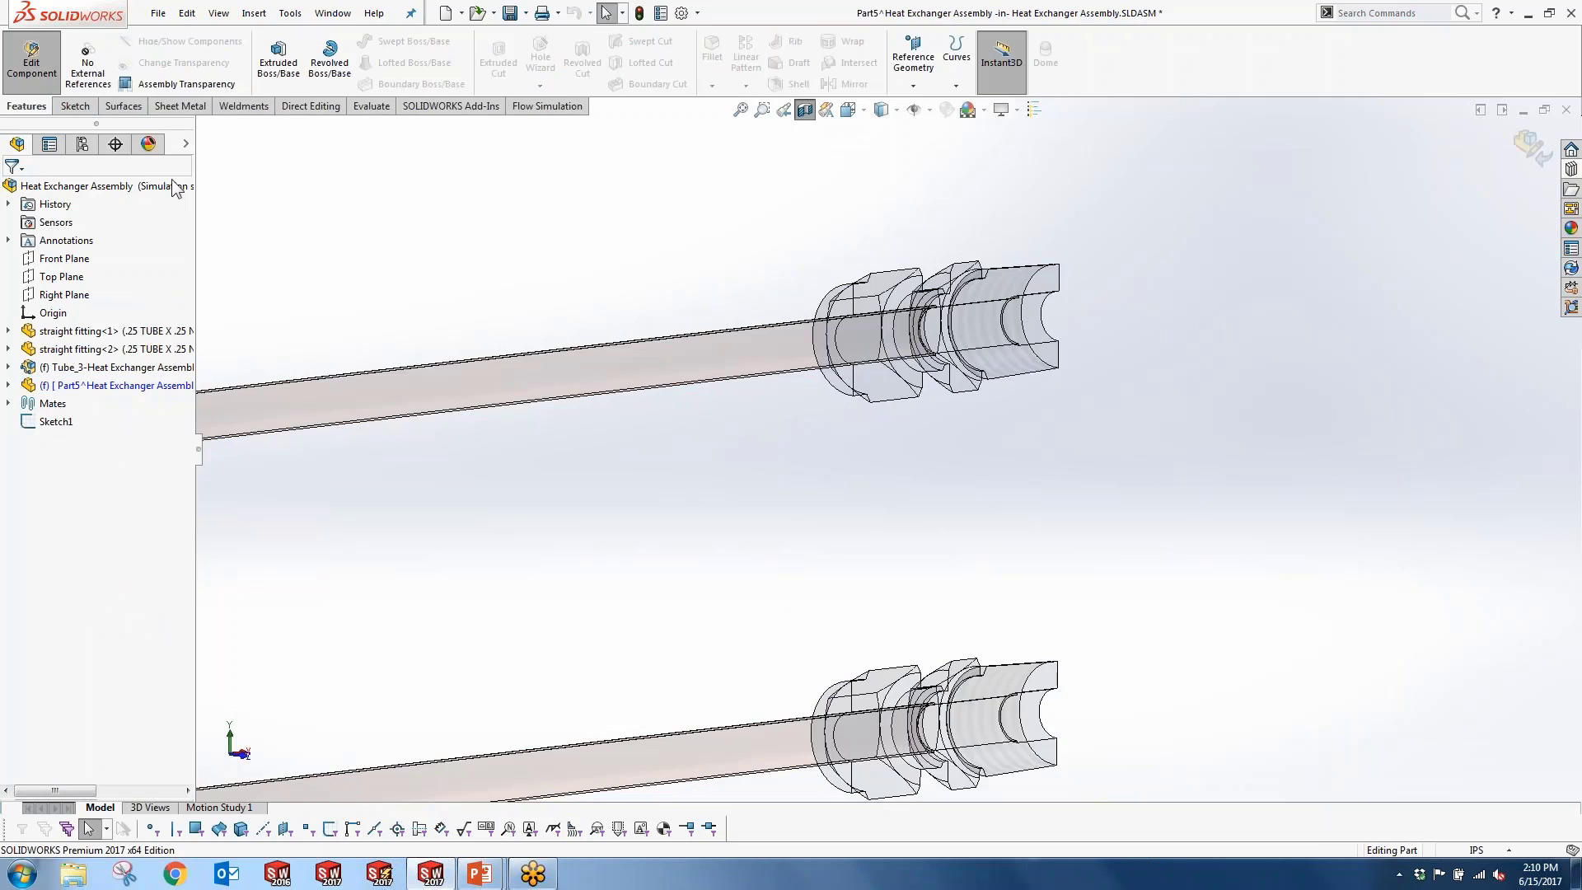
Step: Sketch on the upper fitting's flat face inside the nut, converting the tube's inner circular end edges at both fittings into circles
{"action": "left_click", "coordinate": [270, 56]}
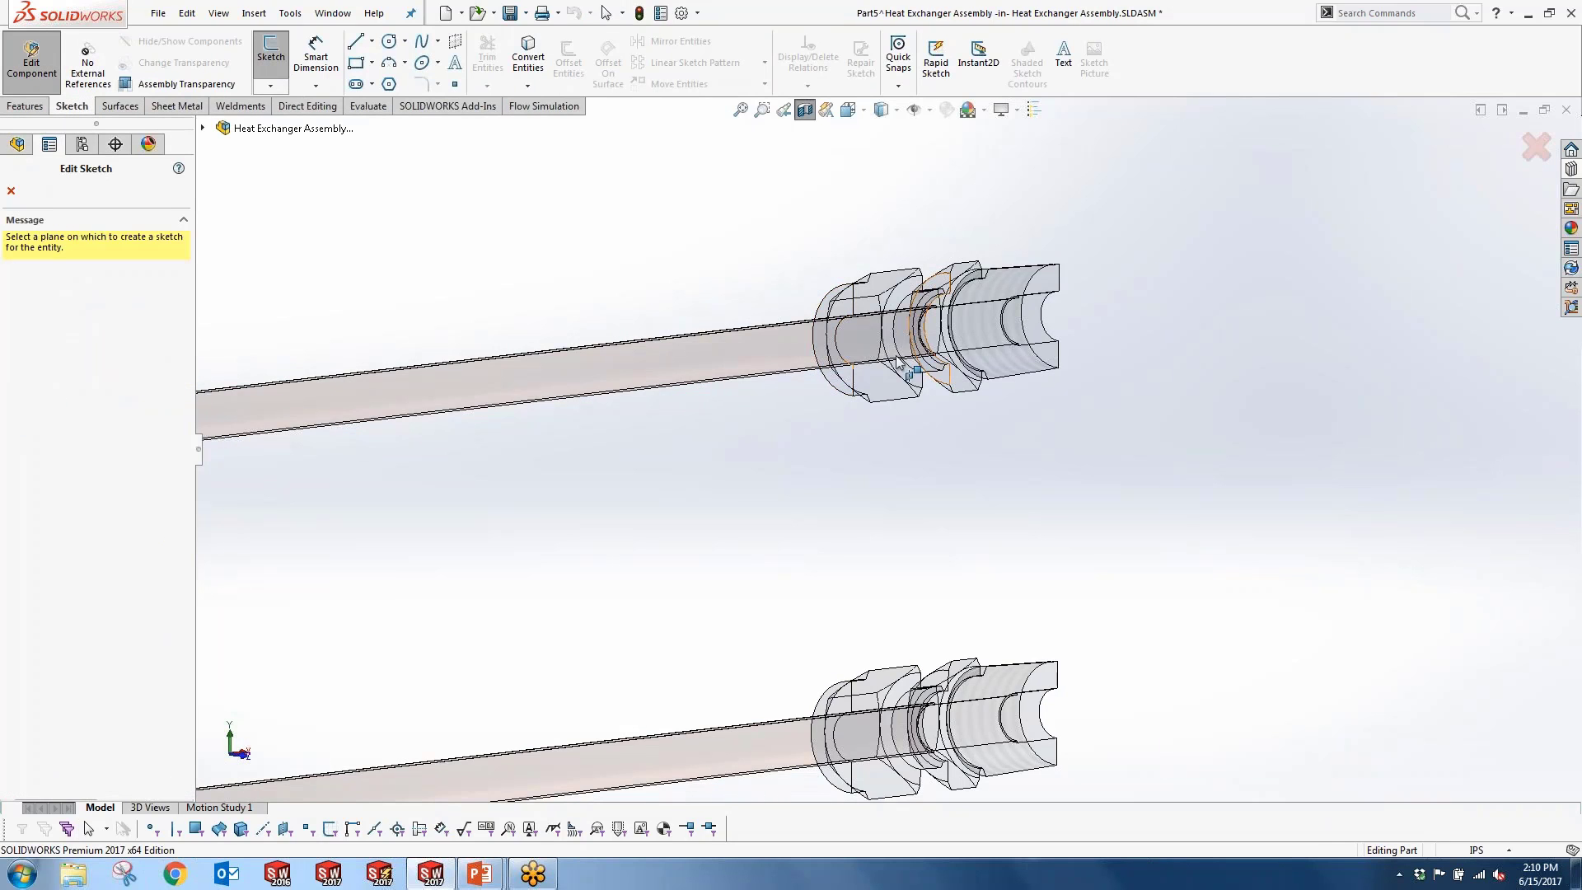
{"action": "left_click", "coordinate": [833, 314]}
{"action": "scroll", "coordinate": [832, 313], "scroll_direction": "down", "scroll_amount": 5}
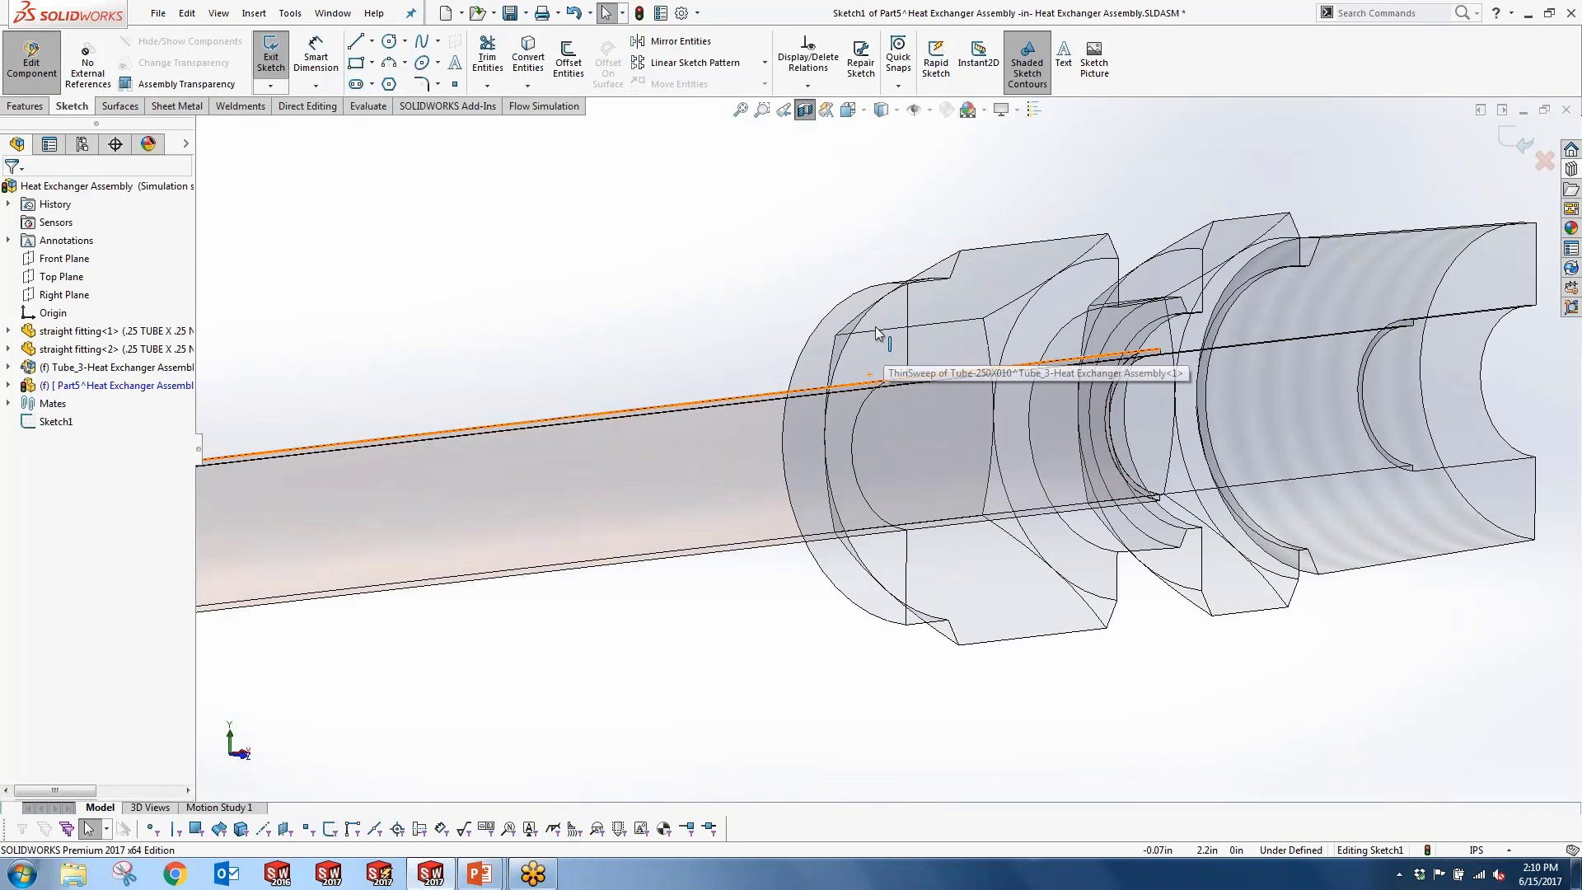
{"action": "left_click", "coordinate": [529, 60]}
{"action": "scroll", "coordinate": [1107, 458], "scroll_direction": "up", "scroll_amount": 2}
{"action": "scroll", "coordinate": [1032, 443], "scroll_direction": "down", "scroll_amount": 2}
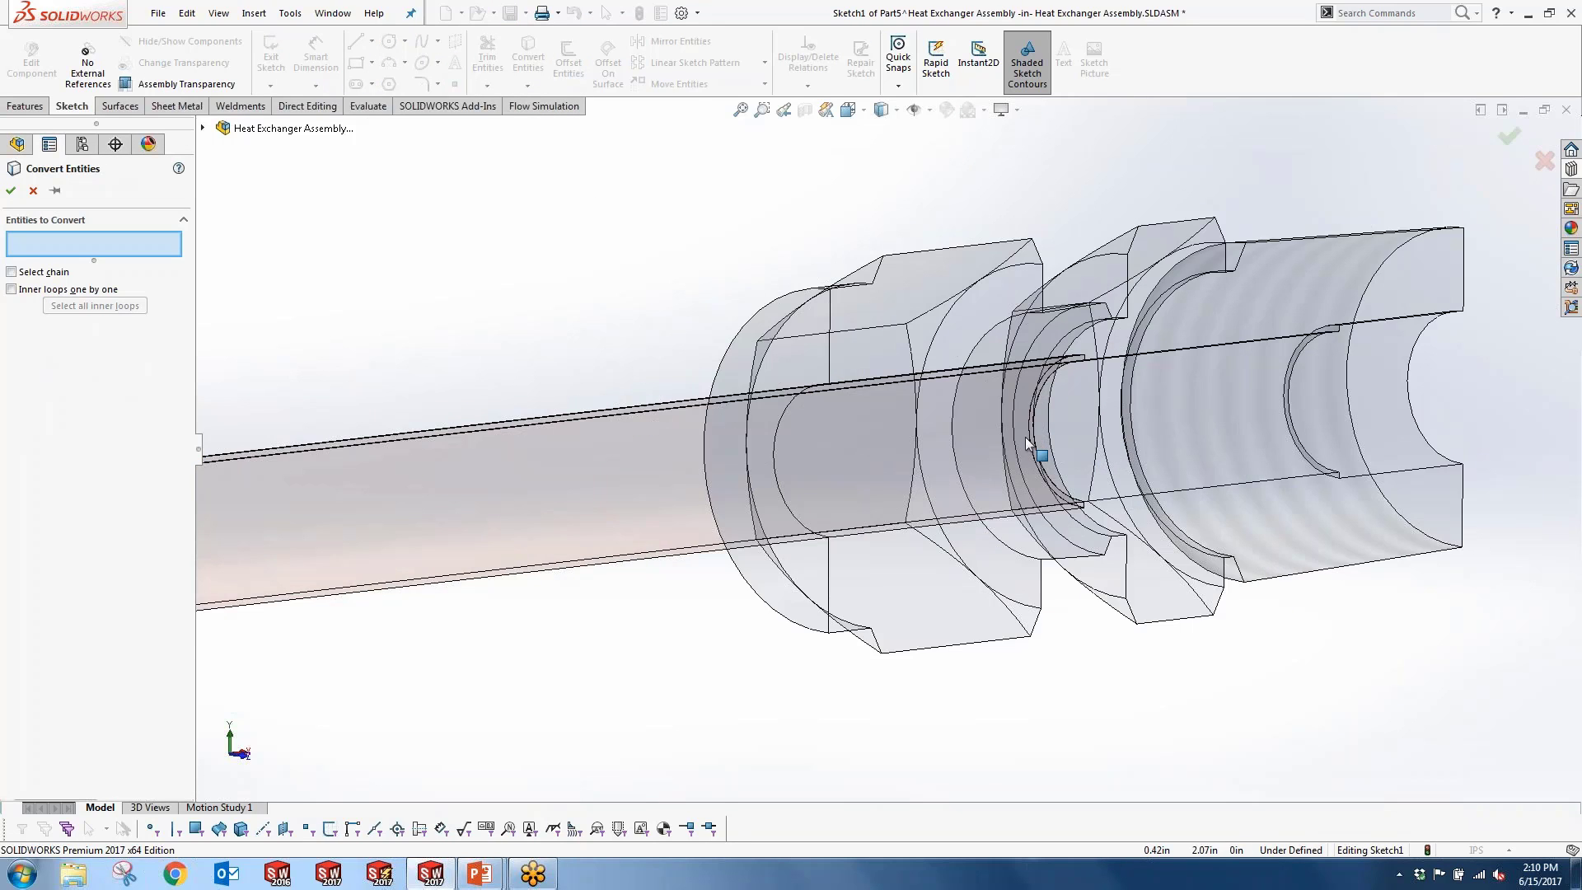
{"action": "left_click", "coordinate": [1028, 445]}
{"action": "scroll", "coordinate": [1028, 445], "scroll_direction": "up", "scroll_amount": 5}
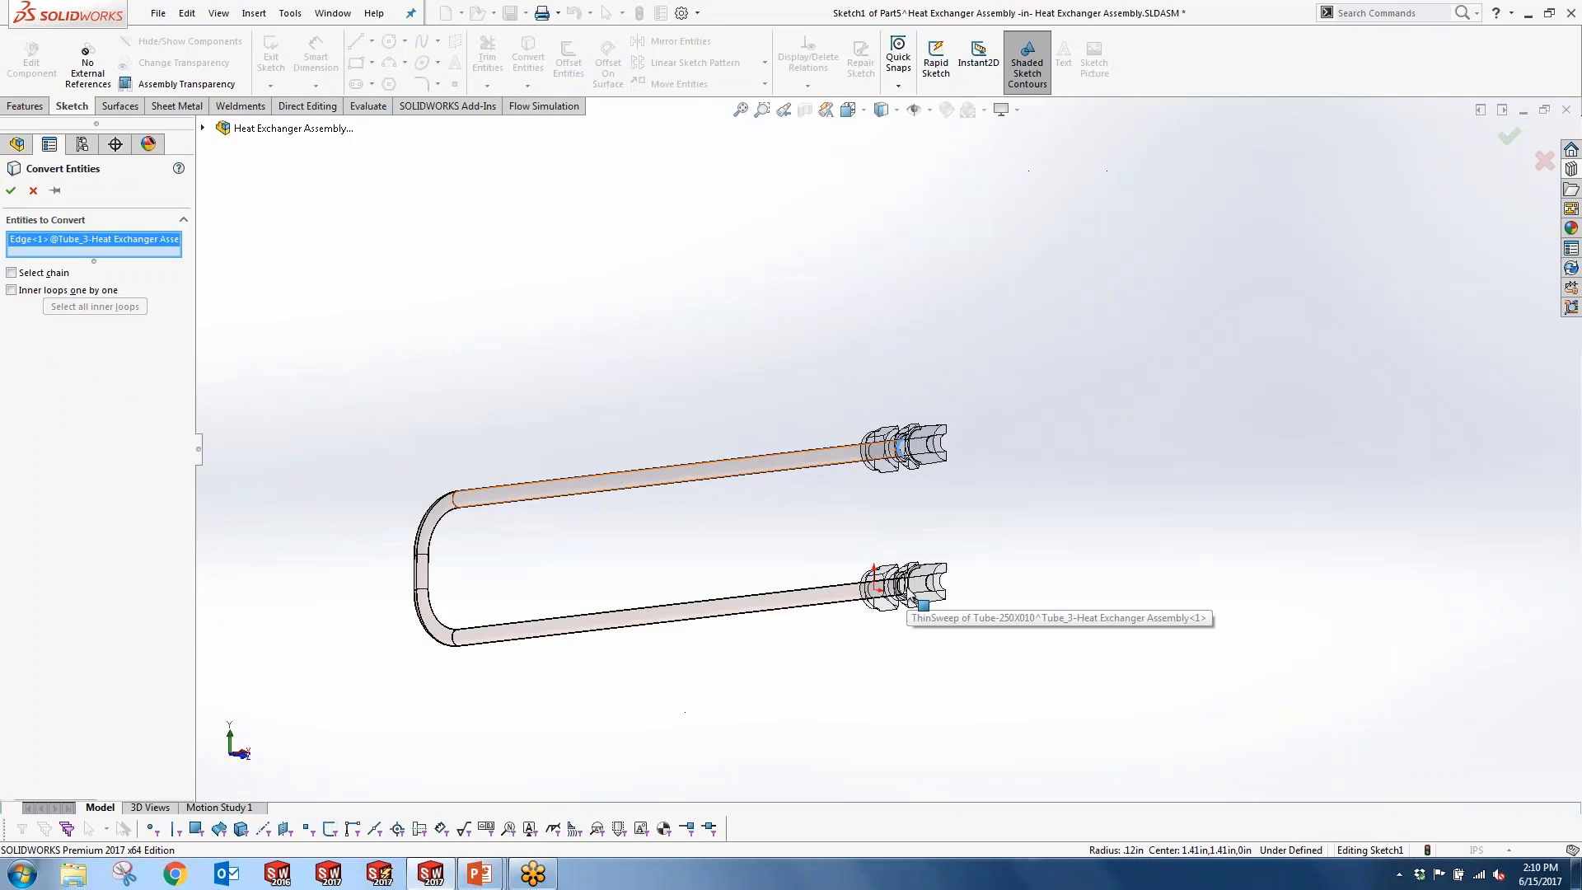
{"action": "scroll", "coordinate": [913, 599], "scroll_direction": "down", "scroll_amount": 6}
{"action": "left_click", "coordinate": [806, 495]}
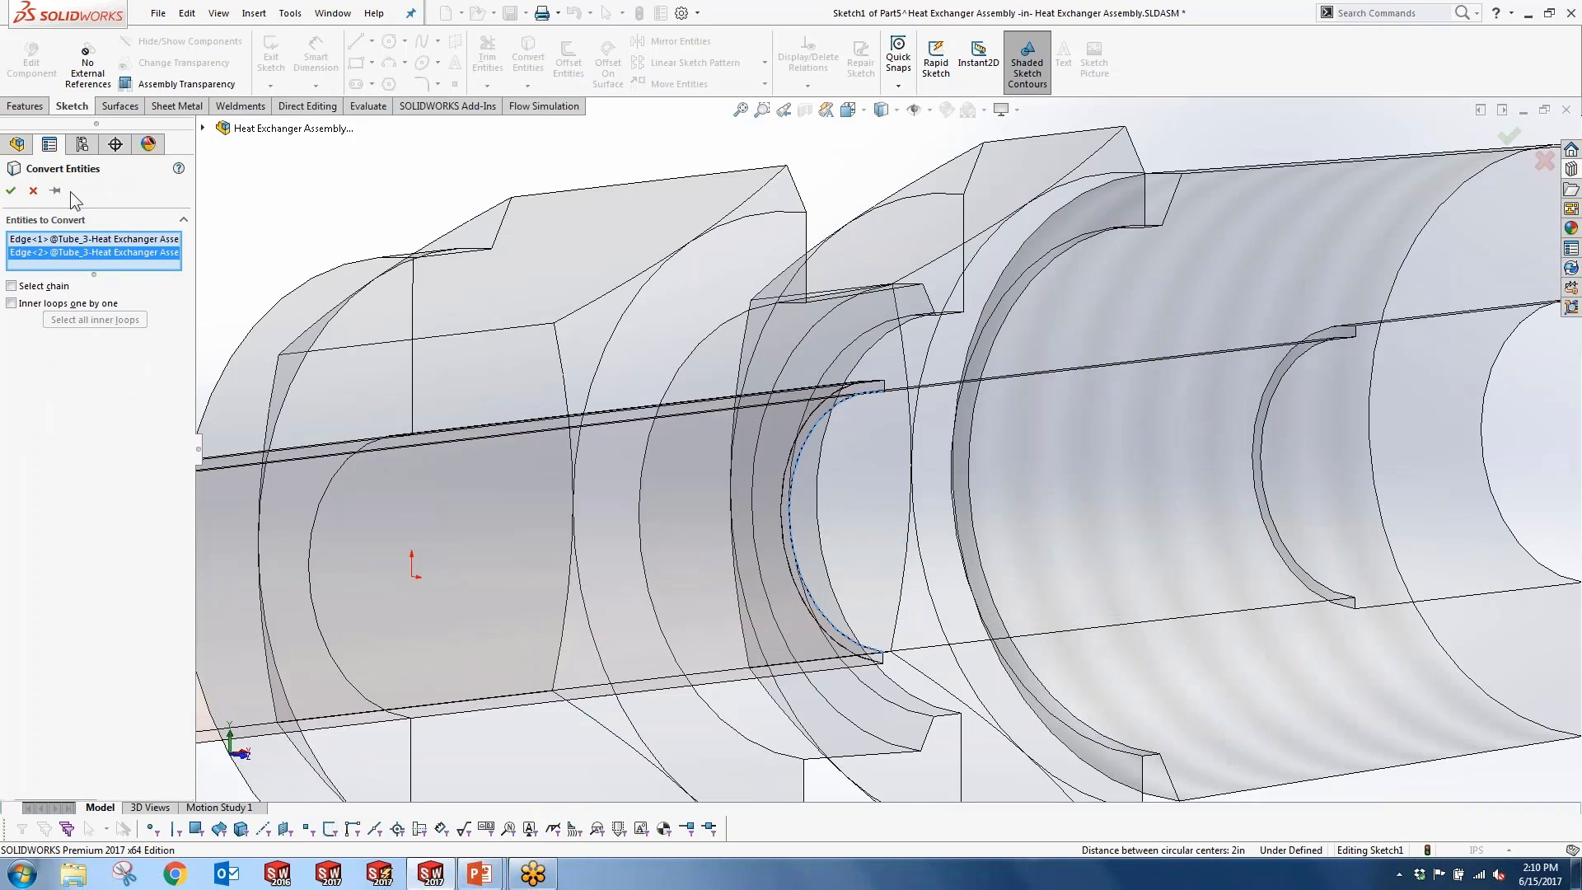
{"action": "left_click", "coordinate": [11, 190]}
Step: Extrude both converted circles as a blind boss 0.05 in deep to form plugs inside the tube
{"action": "scroll", "coordinate": [710, 544], "scroll_direction": "up", "scroll_amount": 4}
{"action": "scroll", "coordinate": [896, 331], "scroll_direction": "up", "scroll_amount": 3}
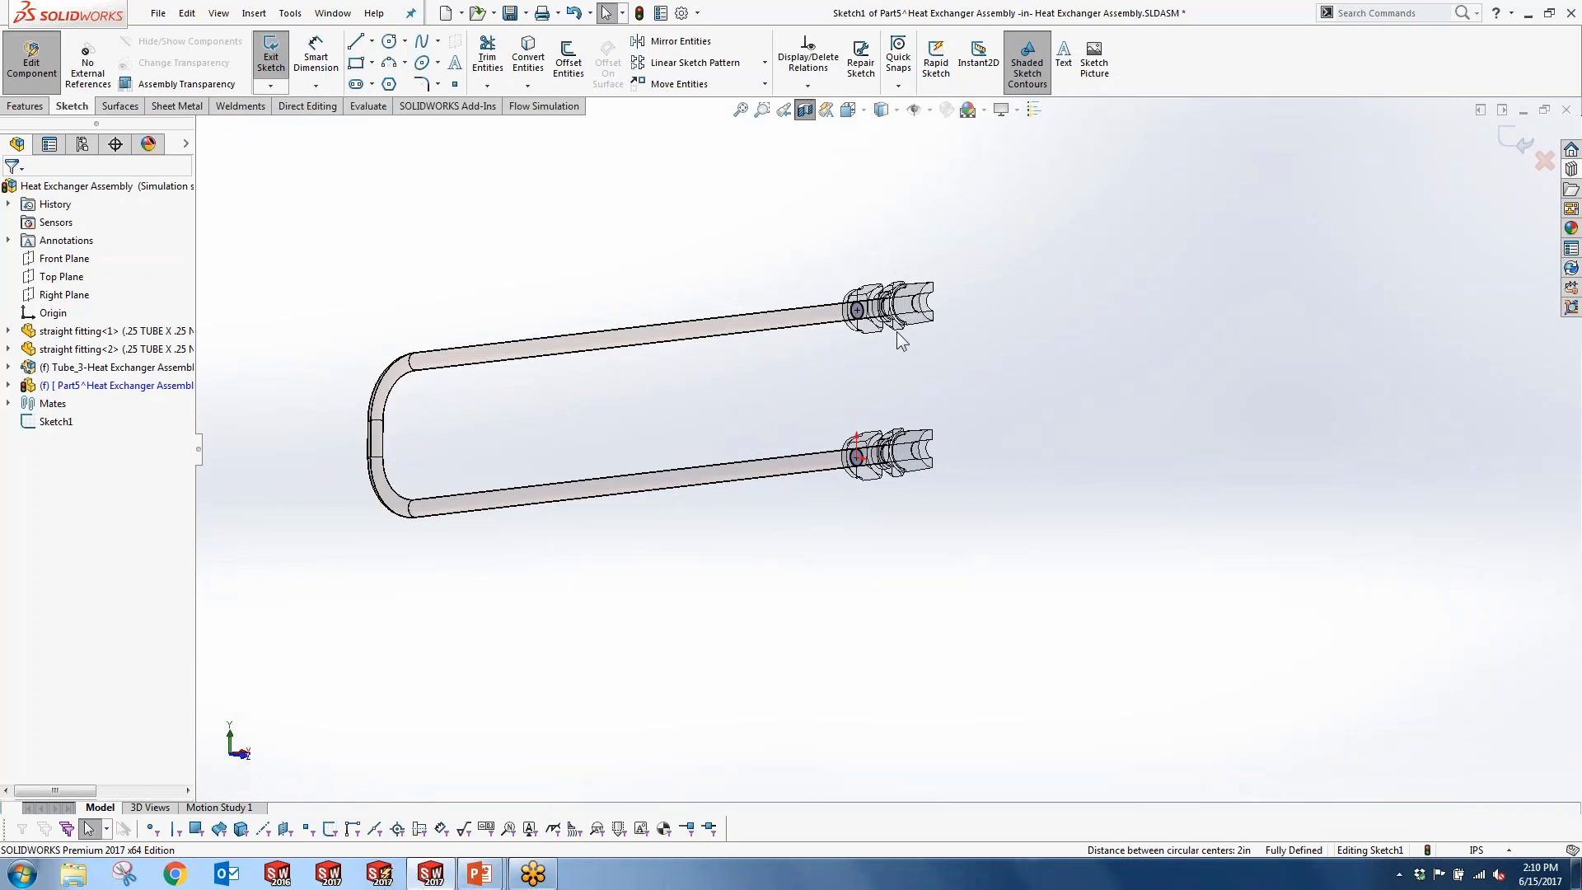
{"action": "scroll", "coordinate": [897, 488], "scroll_direction": "down", "scroll_amount": 3}
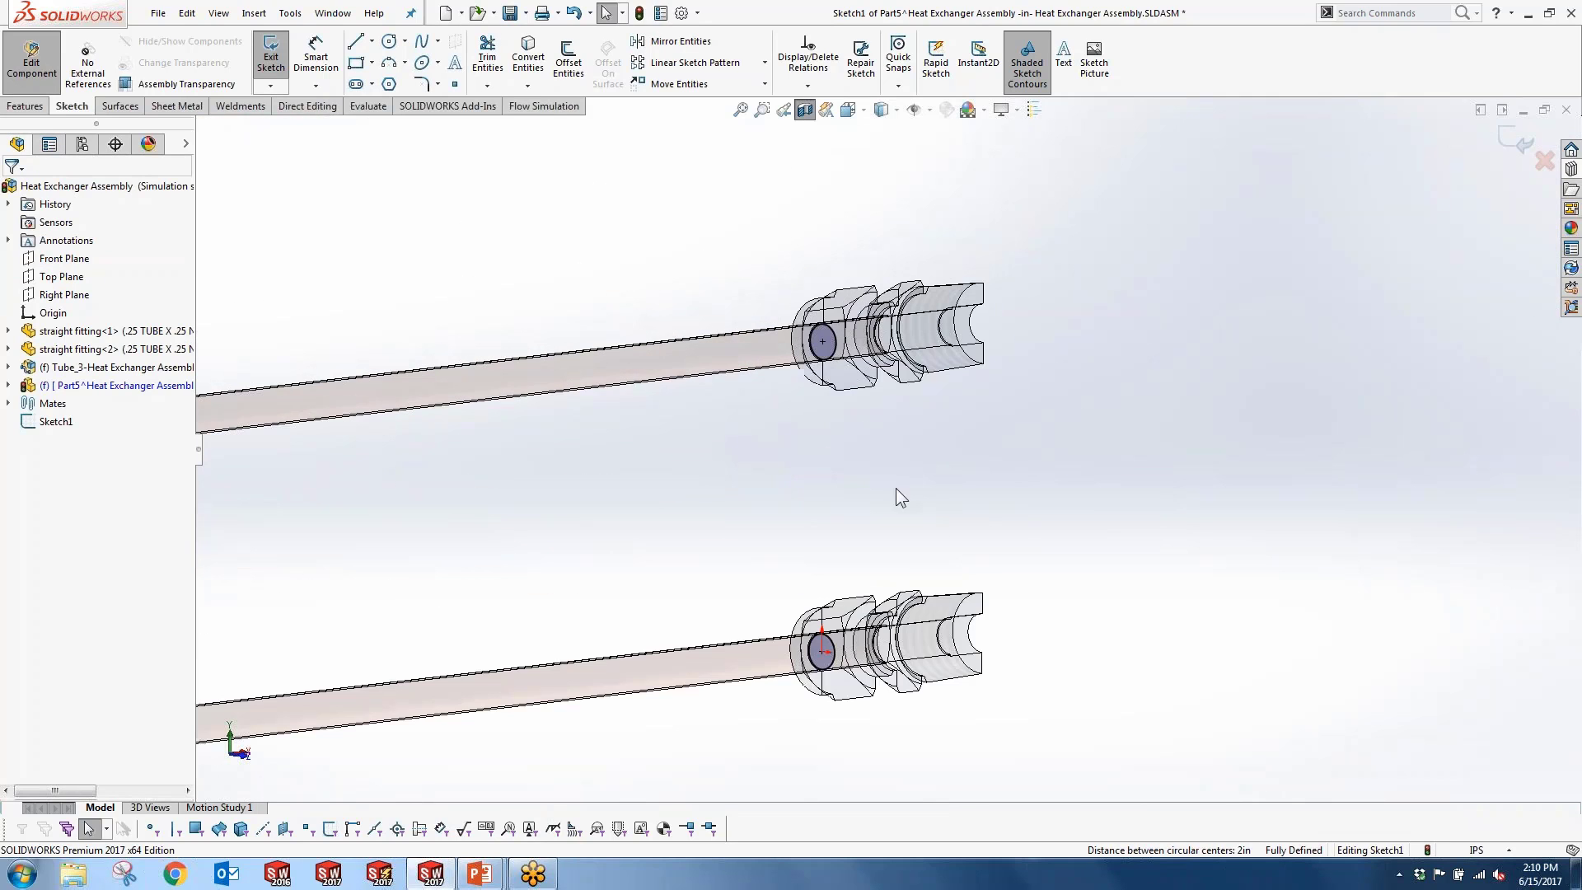
{"action": "left_click", "coordinate": [28, 108]}
{"action": "left_click", "coordinate": [276, 89]}
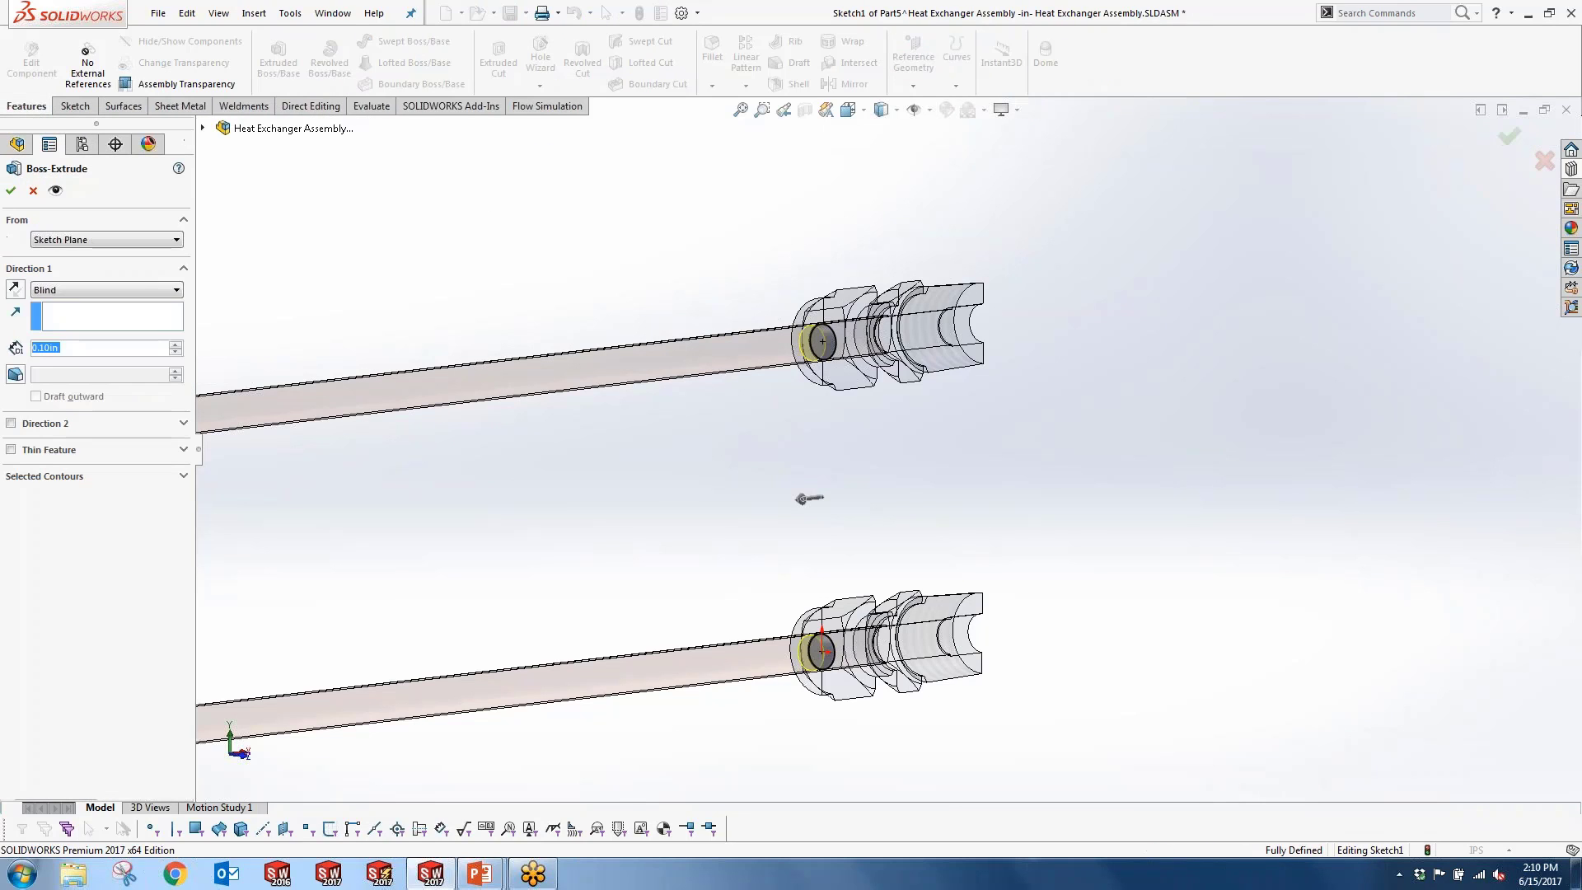
{"action": "type", "text": ".05"}
{"action": "left_click", "coordinate": [11, 190]}
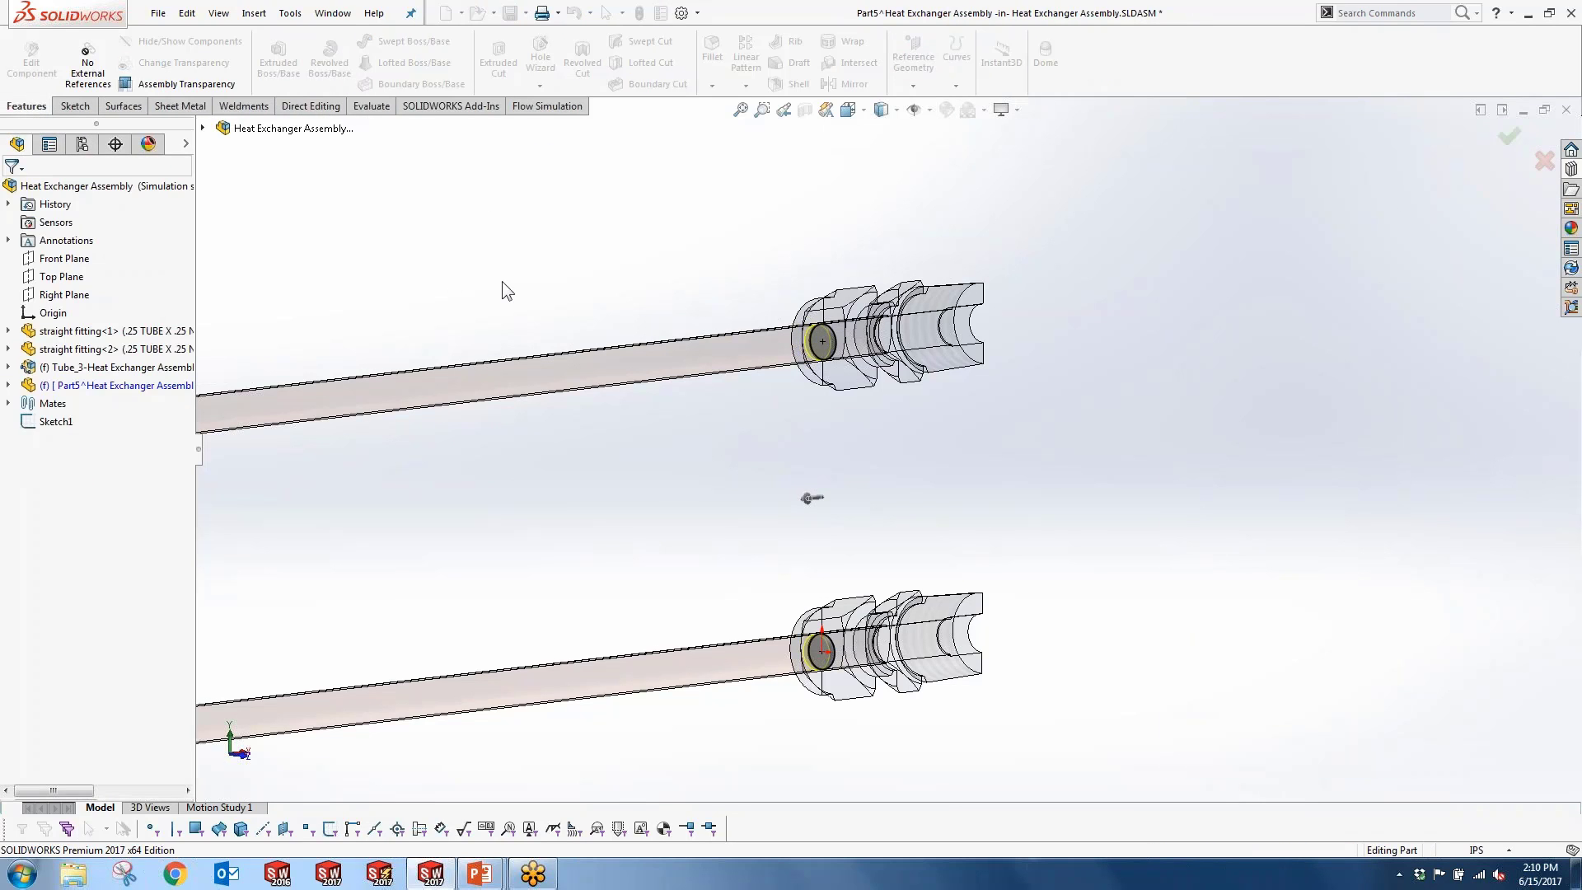
Step: Finish editing the plug part and return to the main assembly
{"action": "scroll", "coordinate": [840, 353], "scroll_direction": "down", "scroll_amount": 4}
{"action": "scroll", "coordinate": [802, 392], "scroll_direction": "up", "scroll_amount": 4}
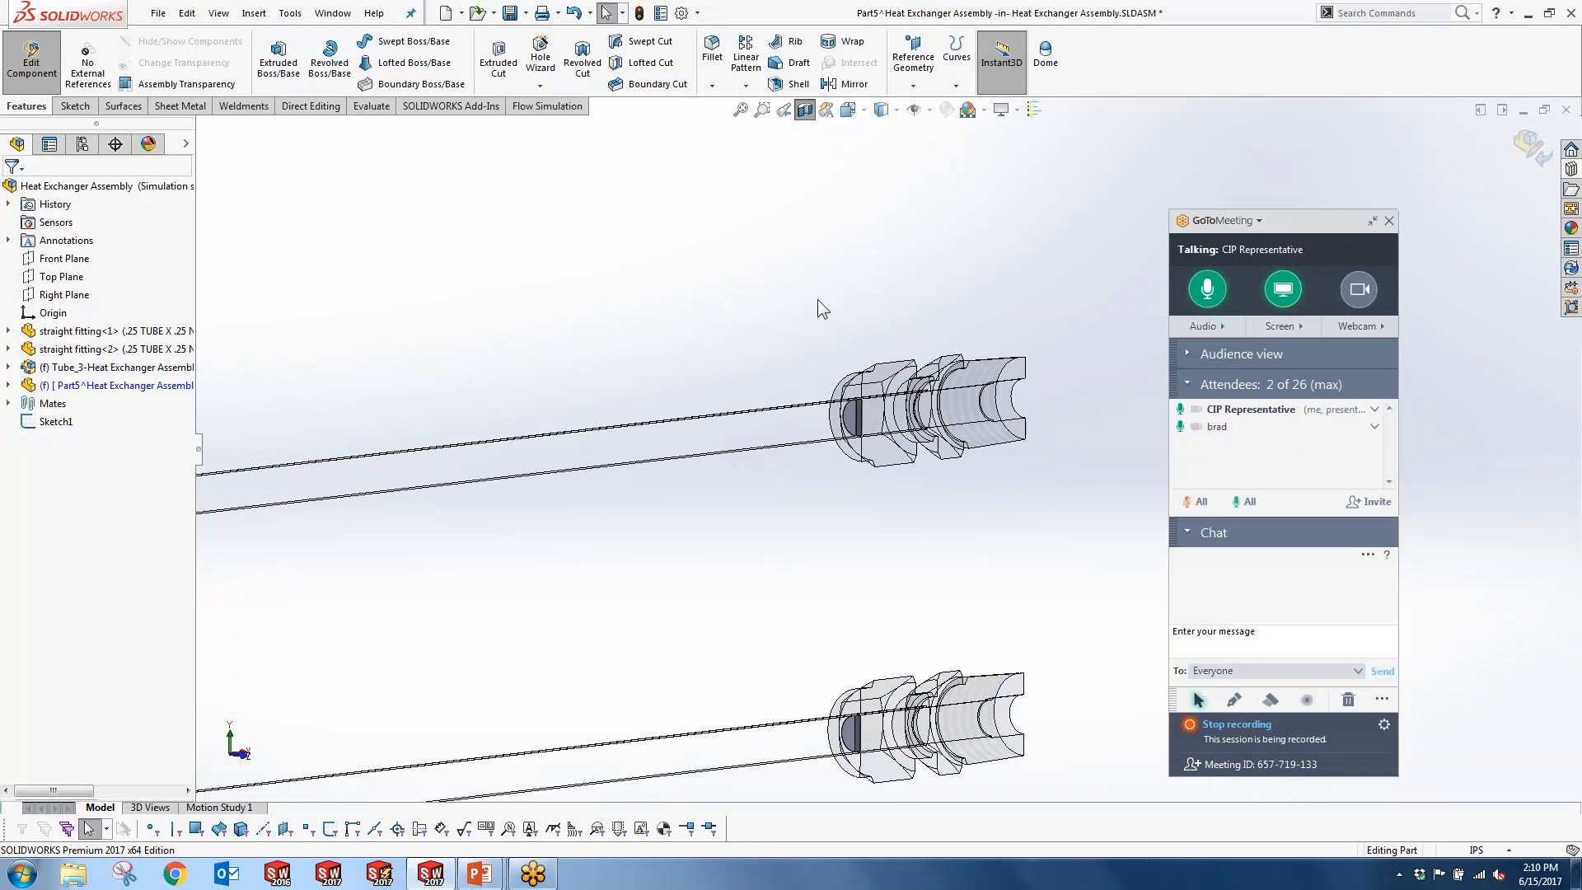
{"action": "left_click", "coordinate": [804, 110]}
{"action": "left_click", "coordinate": [1533, 146]}
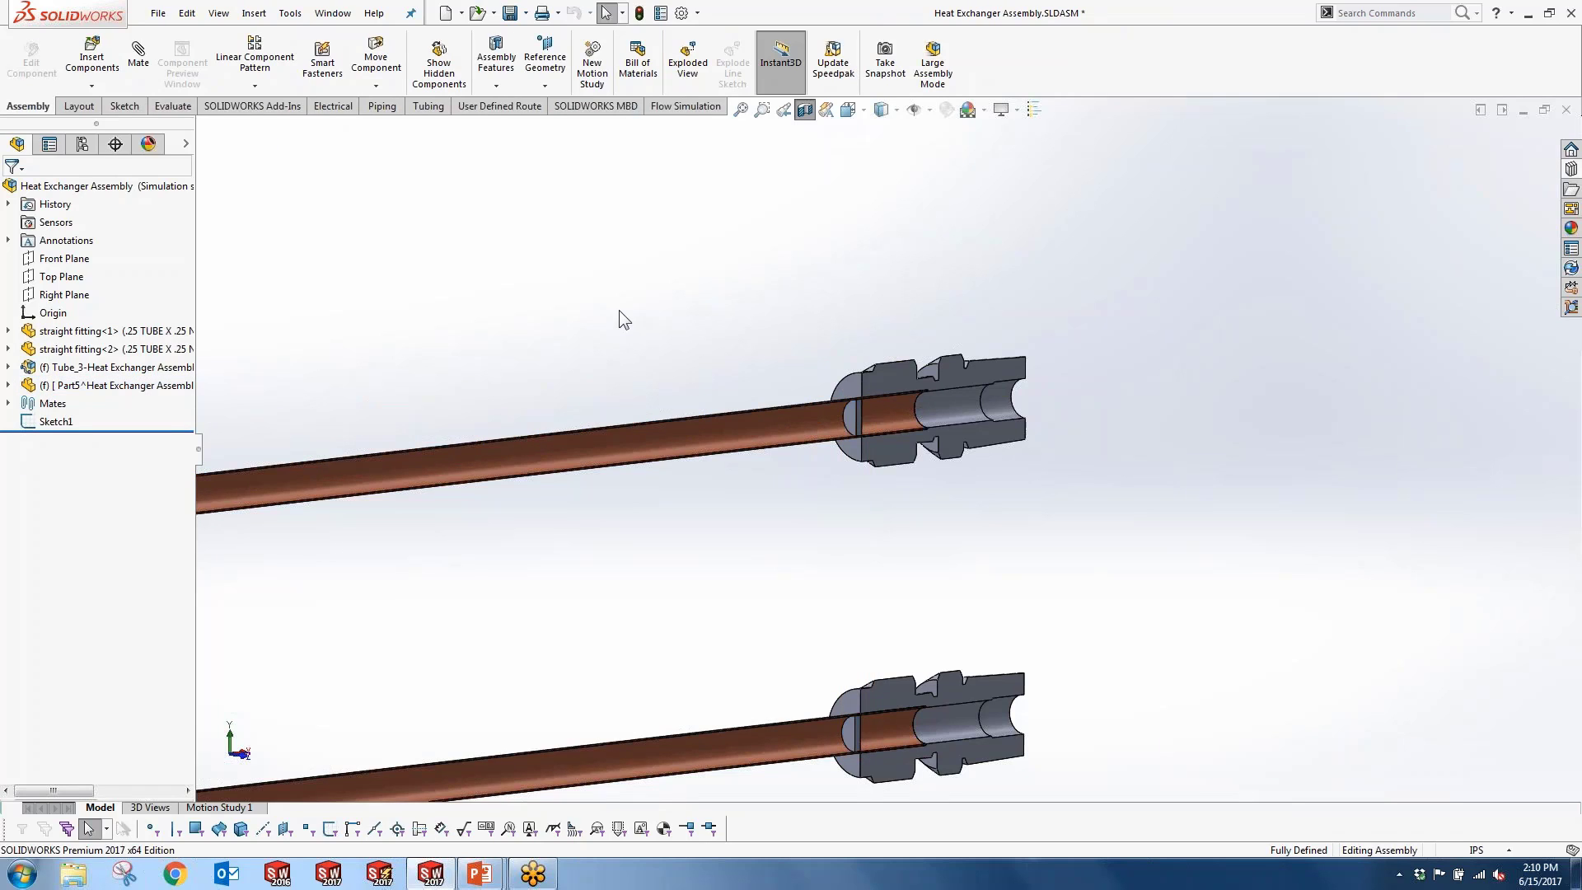
Step: Create Flow Simulation lids over the openings on the outer threaded end faces of both straight fittings
{"action": "middle_click_drag", "start_coordinate": [1170, 457], "coordinate": [993, 459]}
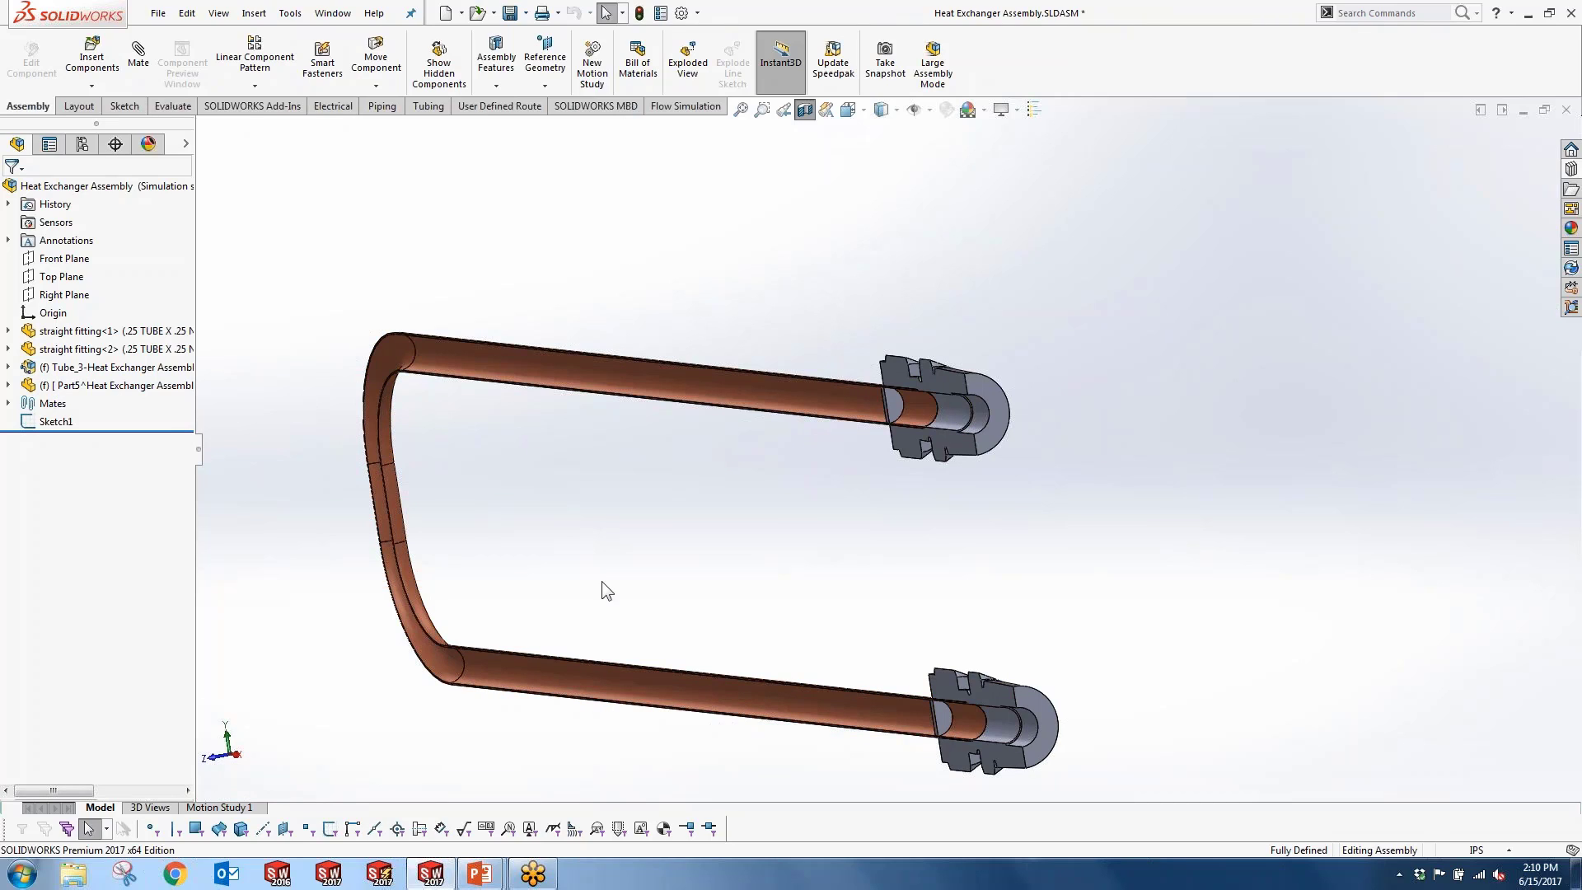
{"action": "left_click", "coordinate": [663, 107]}
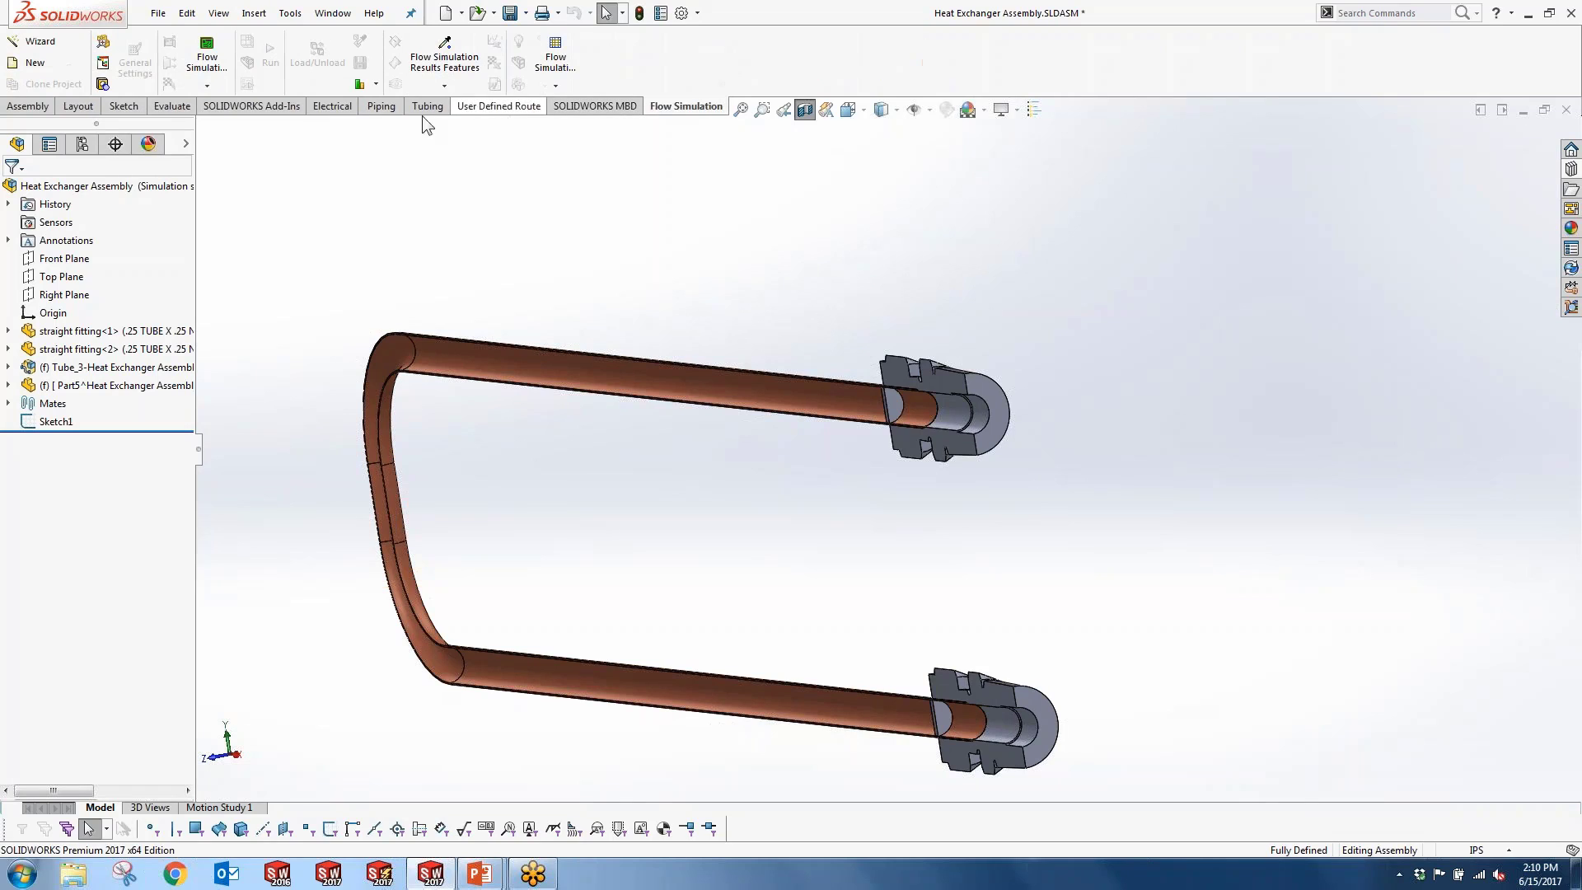
{"action": "left_click", "coordinate": [102, 84]}
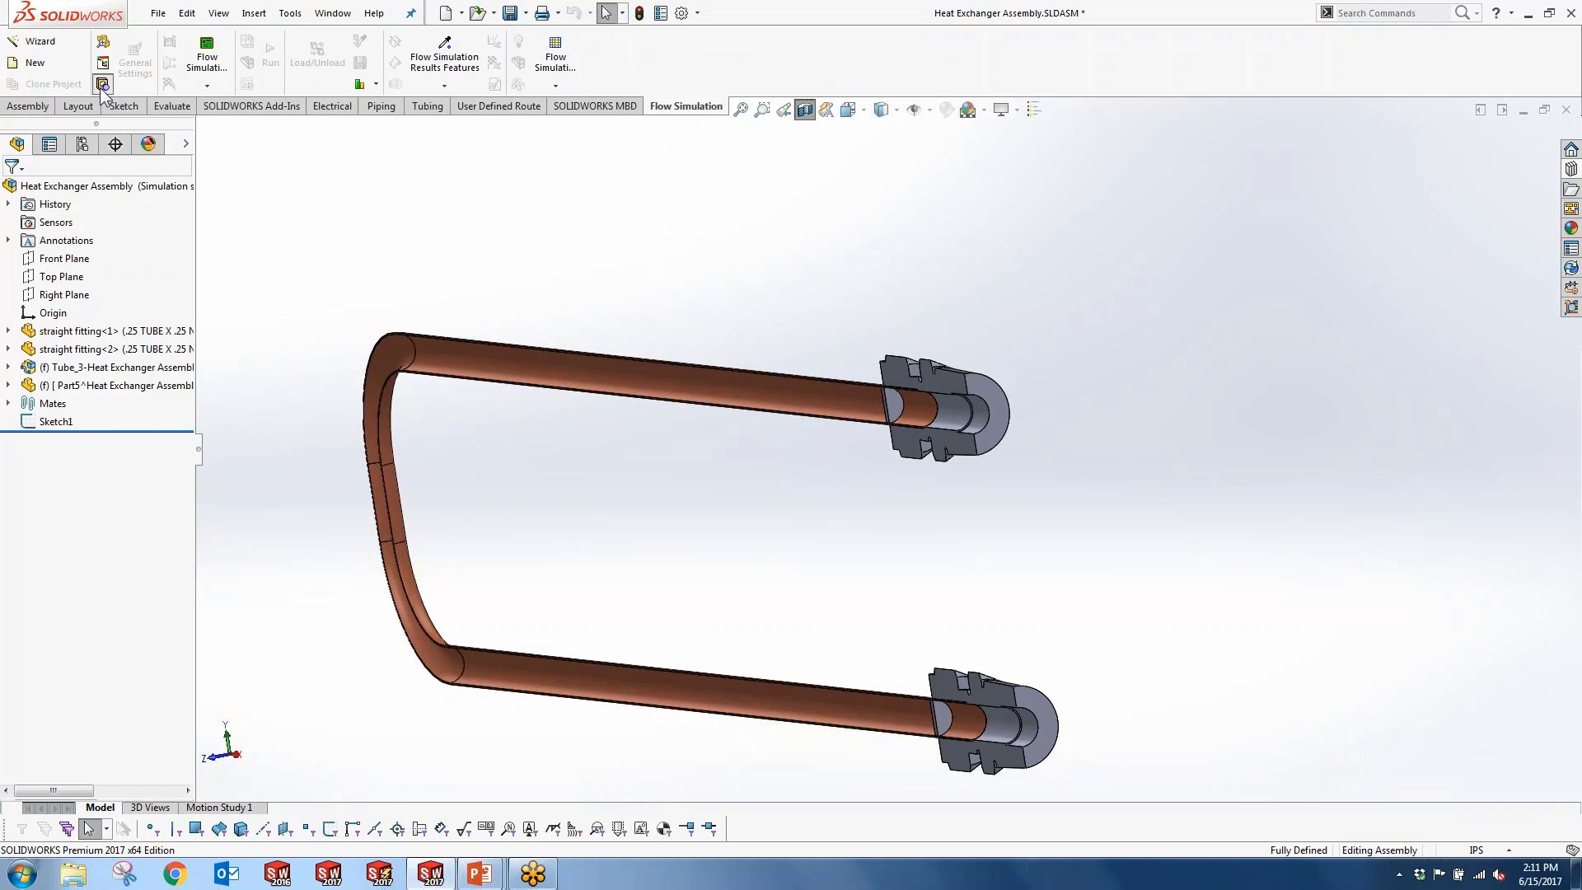
{"action": "scroll", "coordinate": [991, 418], "scroll_direction": "down", "scroll_amount": 5}
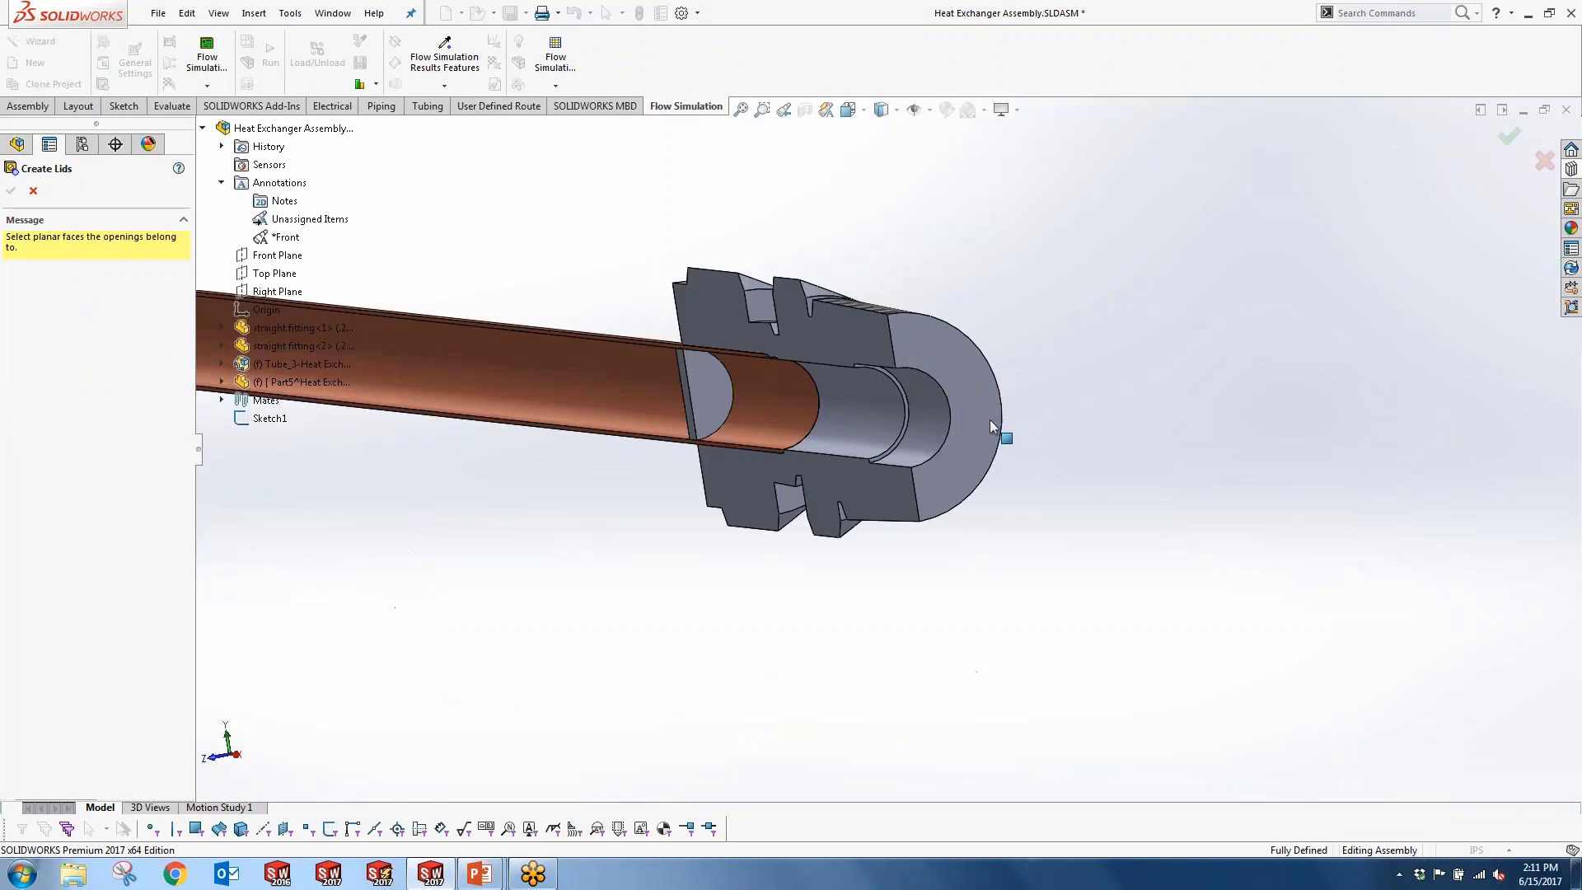
{"action": "left_click", "coordinate": [963, 373]}
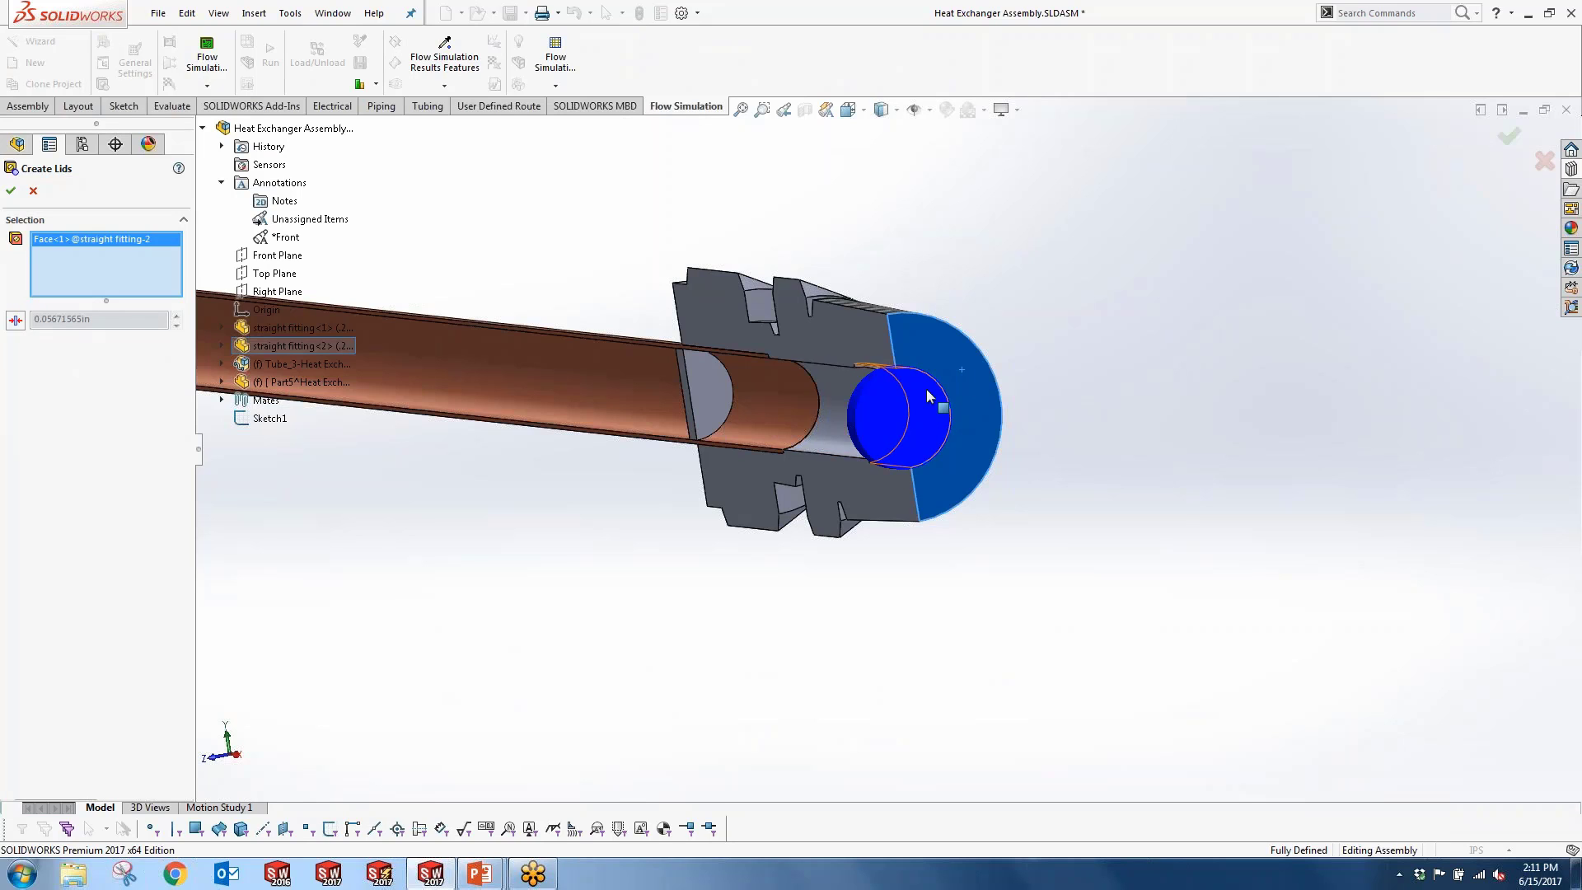
{"action": "scroll", "coordinate": [902, 395], "scroll_direction": "up", "scroll_amount": 5}
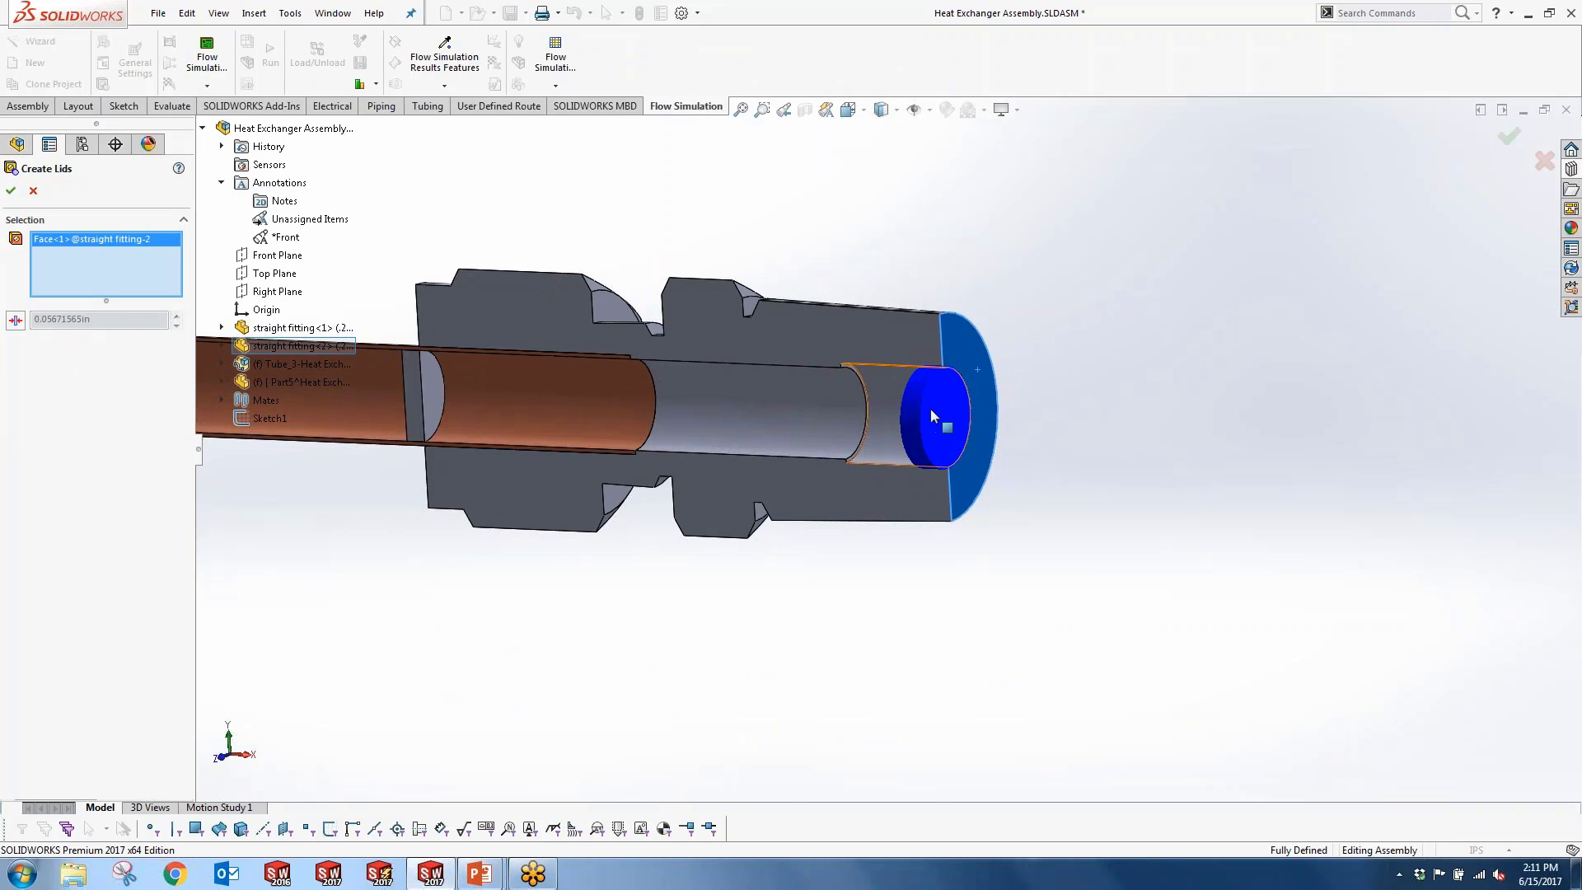
{"action": "scroll", "coordinate": [901, 696], "scroll_direction": "down", "scroll_amount": 5}
{"action": "left_click", "coordinate": [971, 501]}
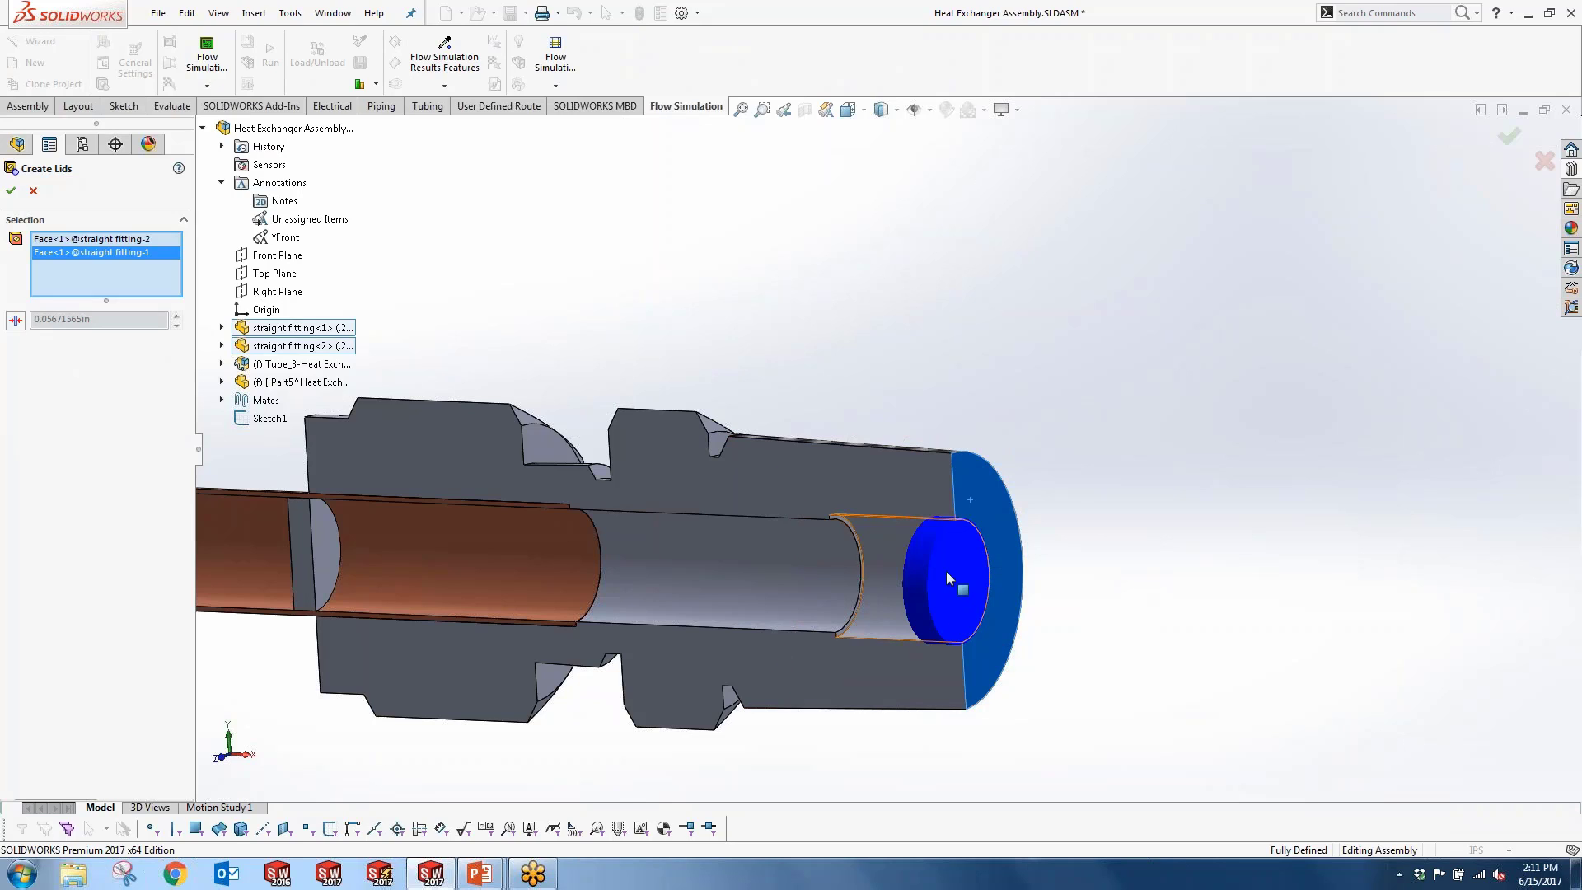
{"action": "left_click", "coordinate": [12, 191]}
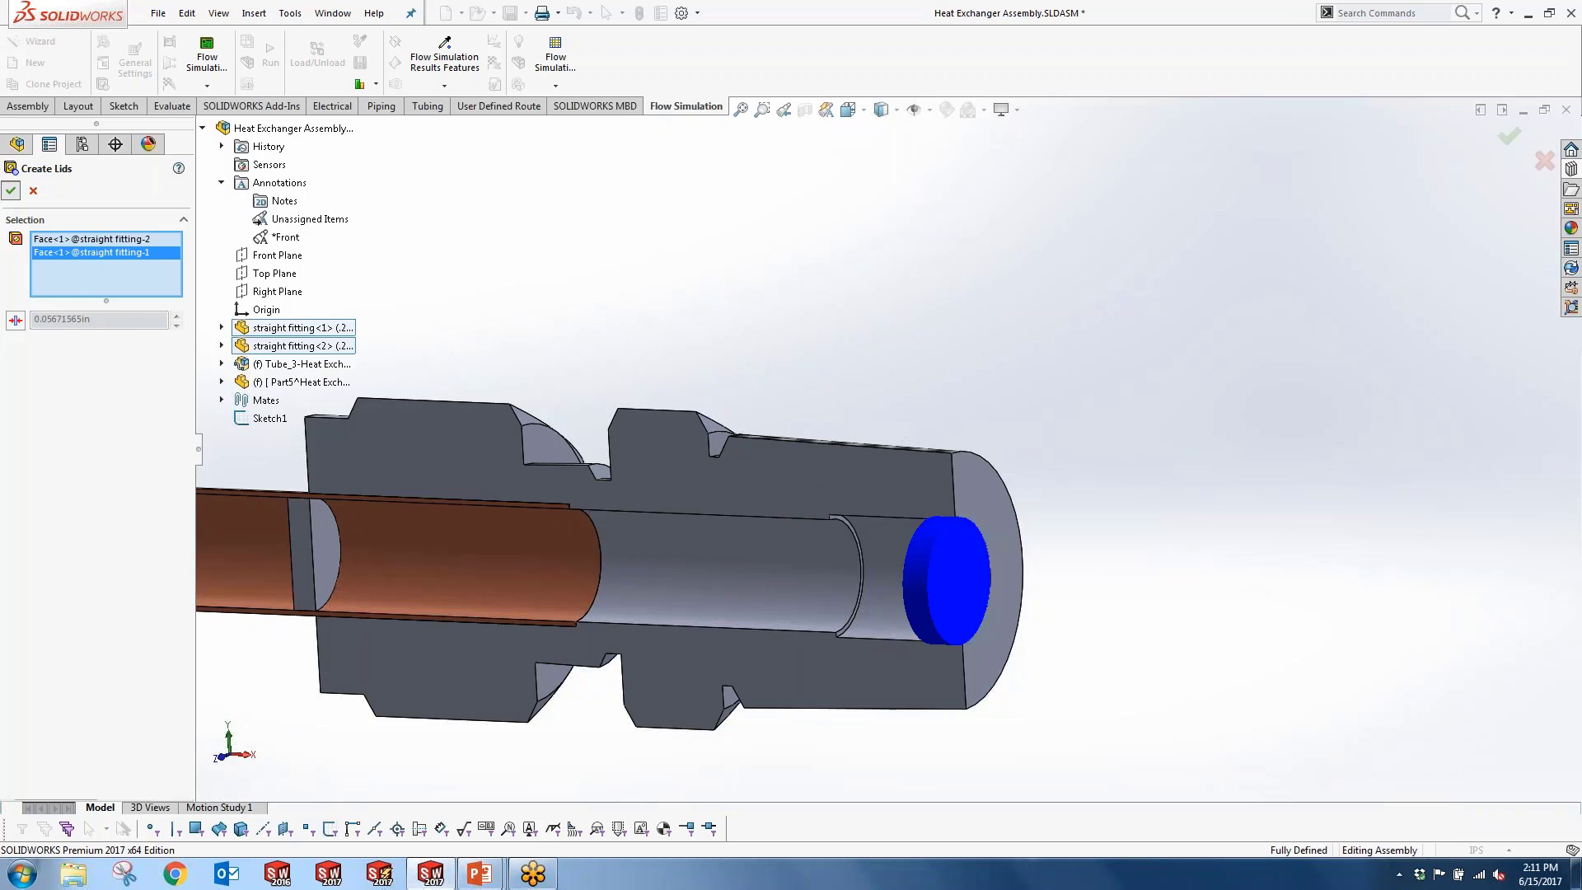
{"action": "scroll", "coordinate": [866, 527], "scroll_direction": "up", "scroll_amount": 7}
{"action": "scroll", "coordinate": [859, 449], "scroll_direction": "down", "scroll_amount": 1}
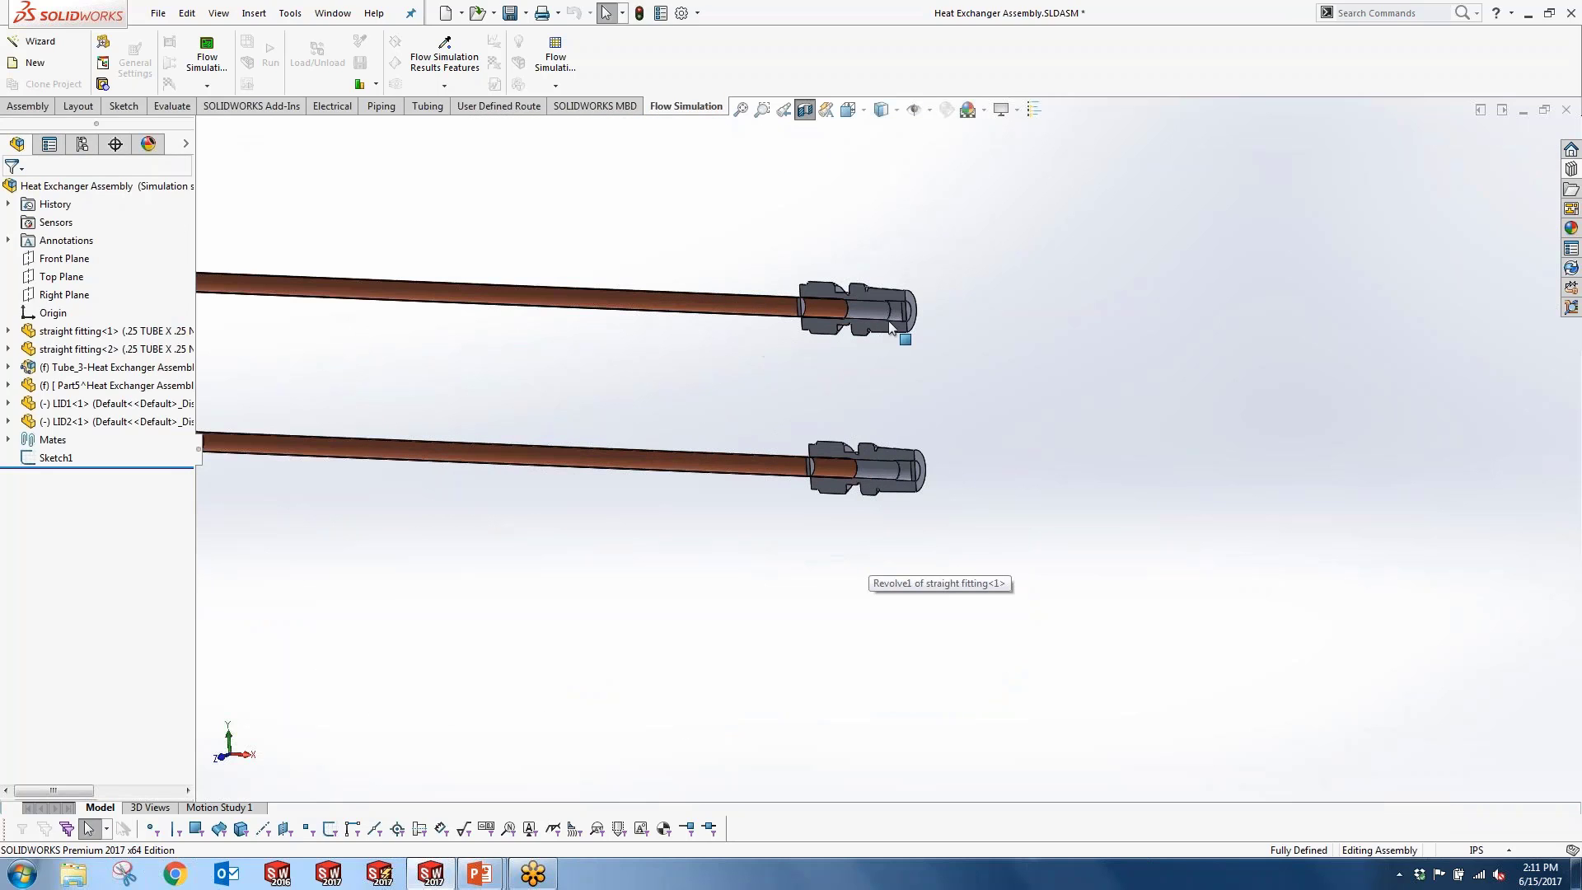
{"action": "scroll", "coordinate": [865, 453], "scroll_direction": "up", "scroll_amount": 1}
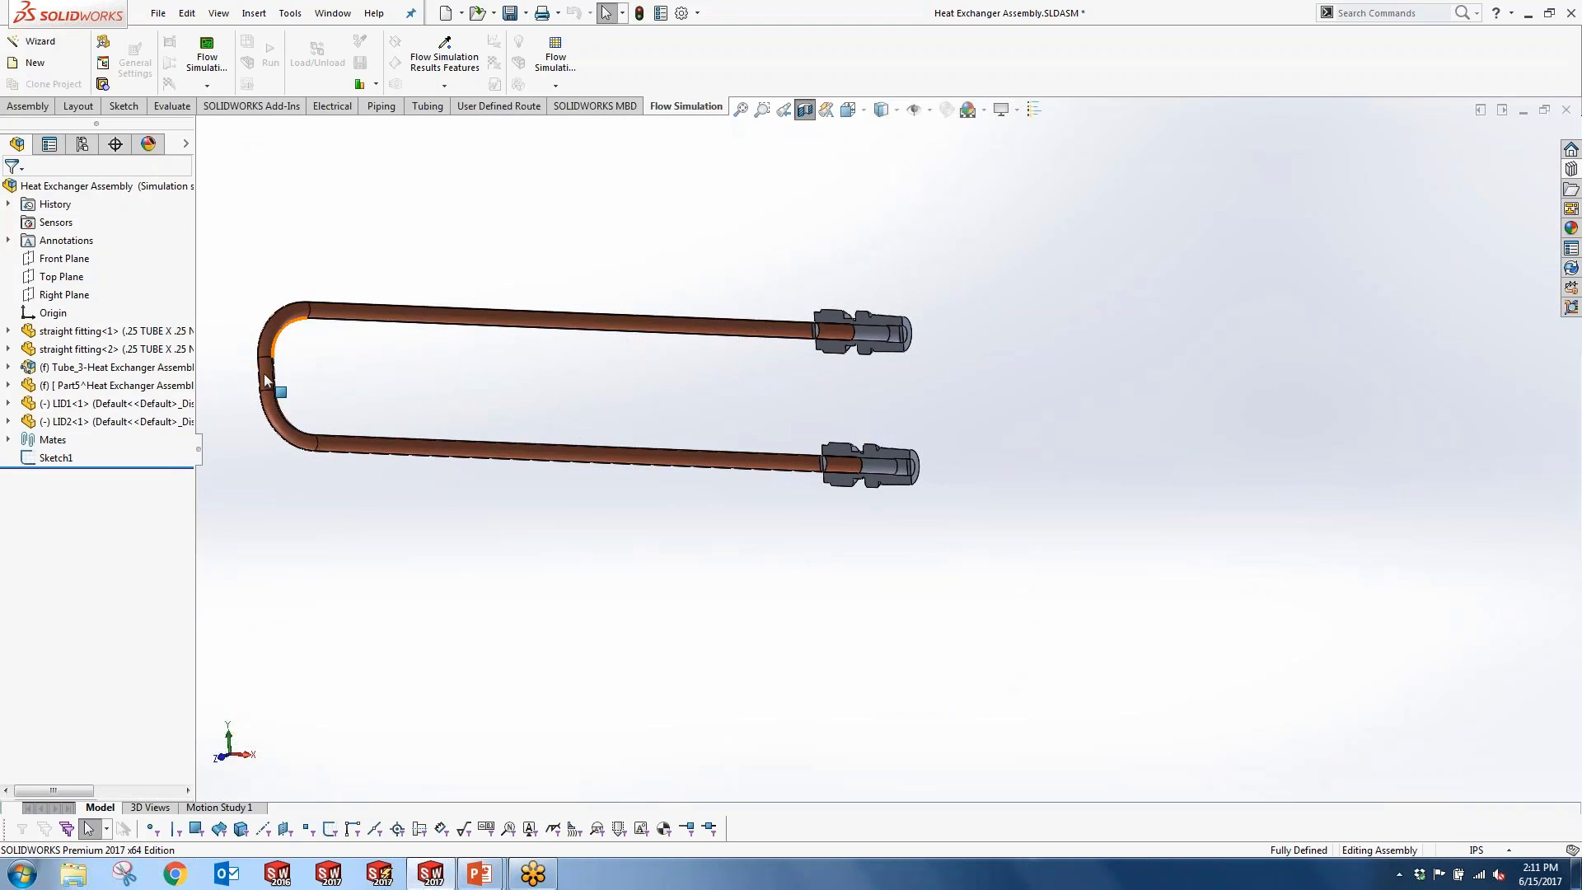
{"action": "middle_click_drag", "start_coordinate": [642, 385], "coordinate": [855, 388]}
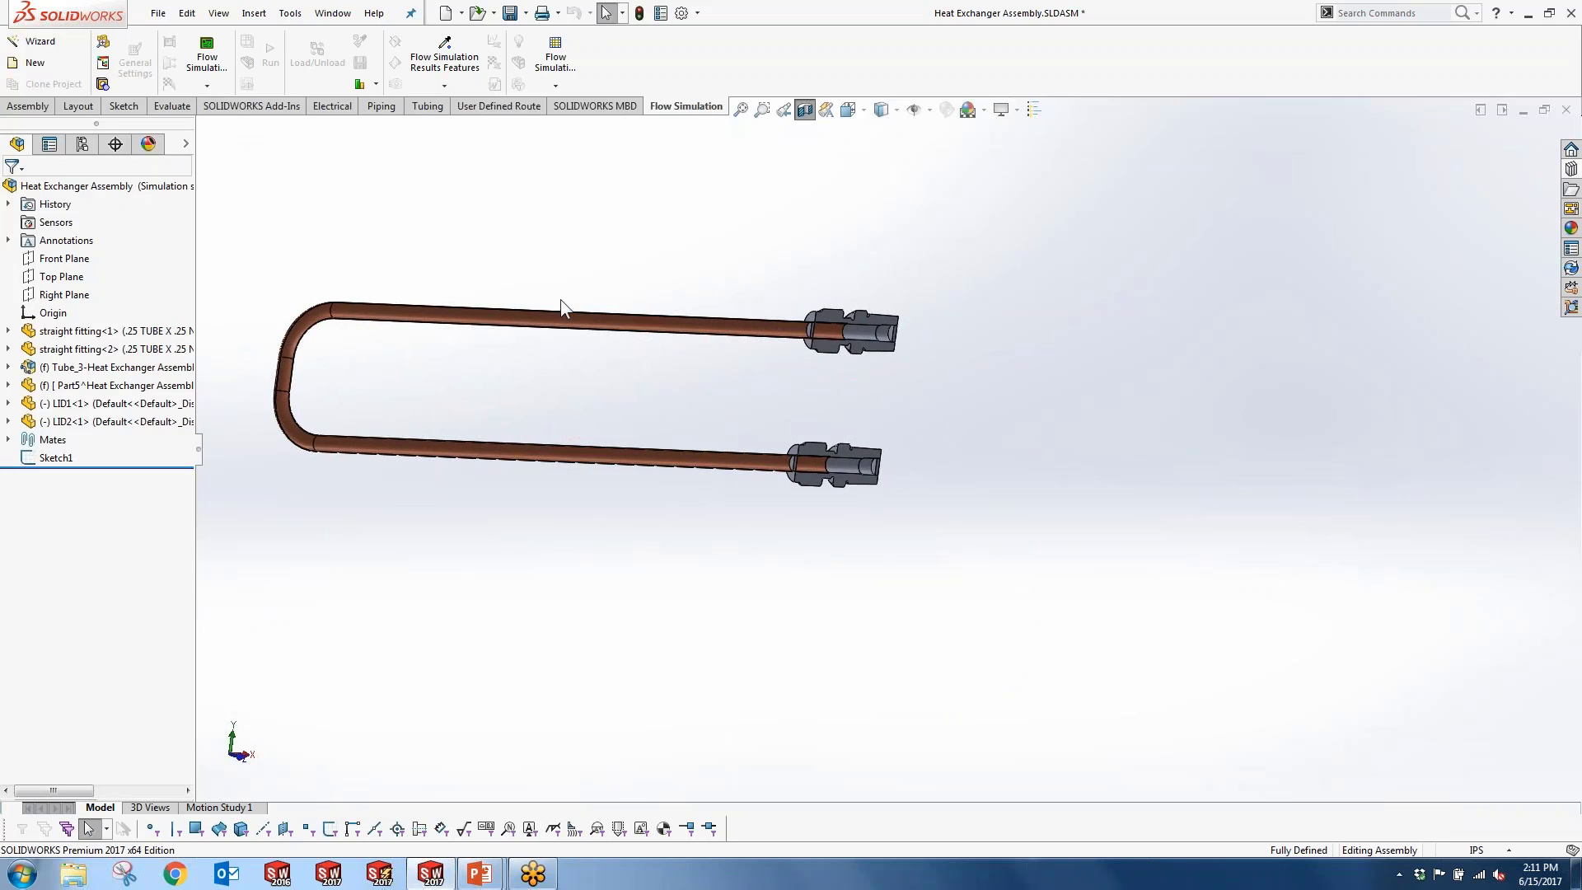
Step: Insert a new part into the heat exchanger assembly and open it for editing in place
{"action": "scroll", "coordinate": [527, 303], "scroll_direction": "up", "scroll_amount": 2}
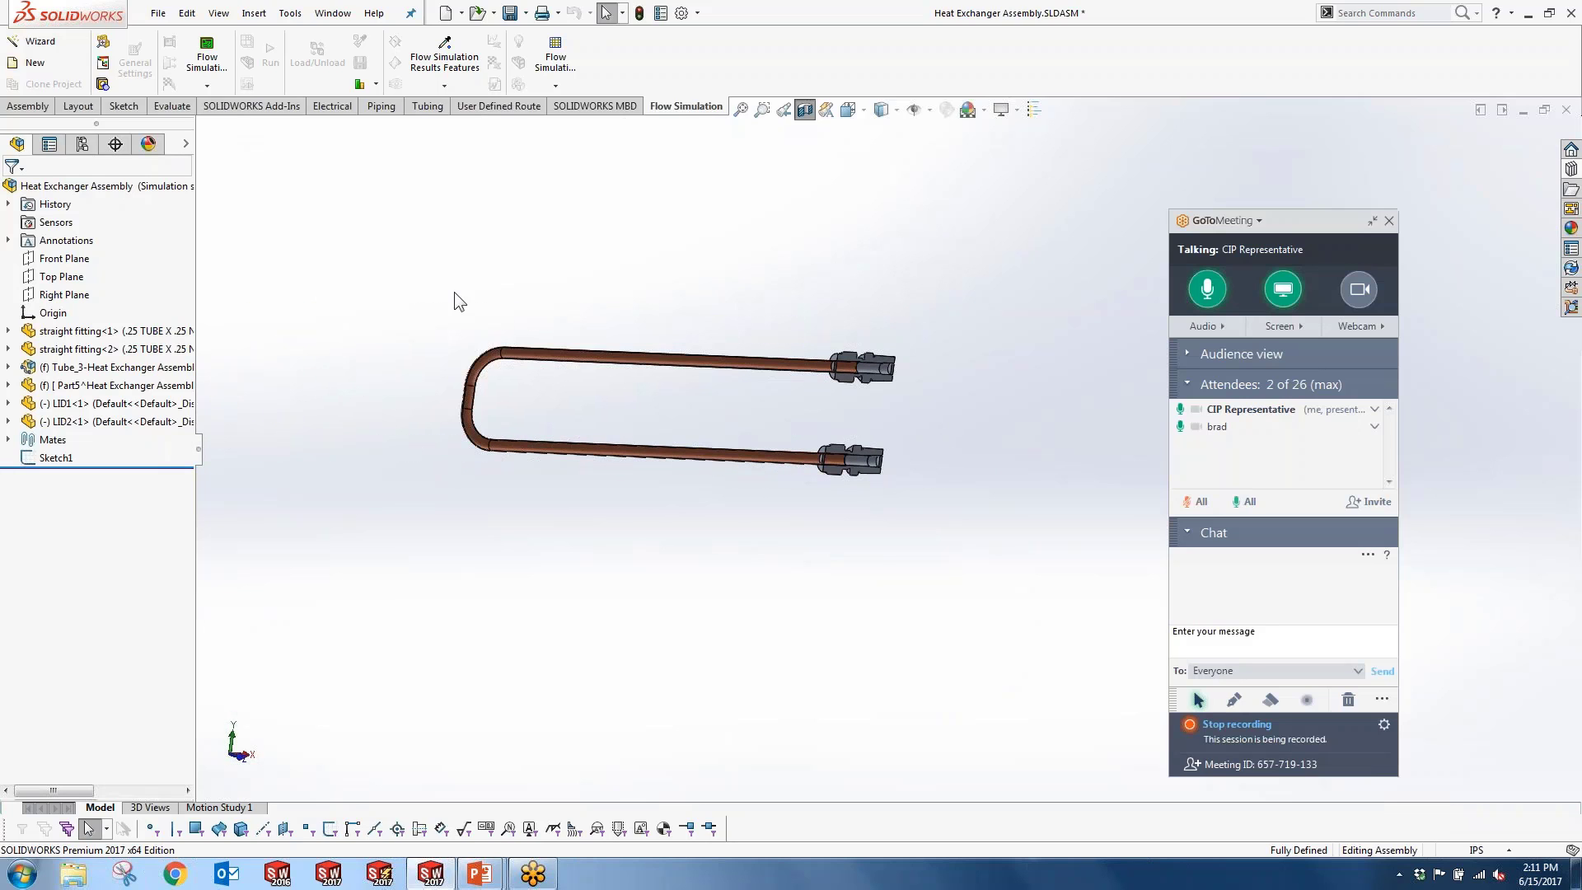
{"action": "scroll", "coordinate": [483, 309], "scroll_direction": "up", "scroll_amount": 2}
{"action": "scroll", "coordinate": [668, 338], "scroll_direction": "down", "scroll_amount": 3}
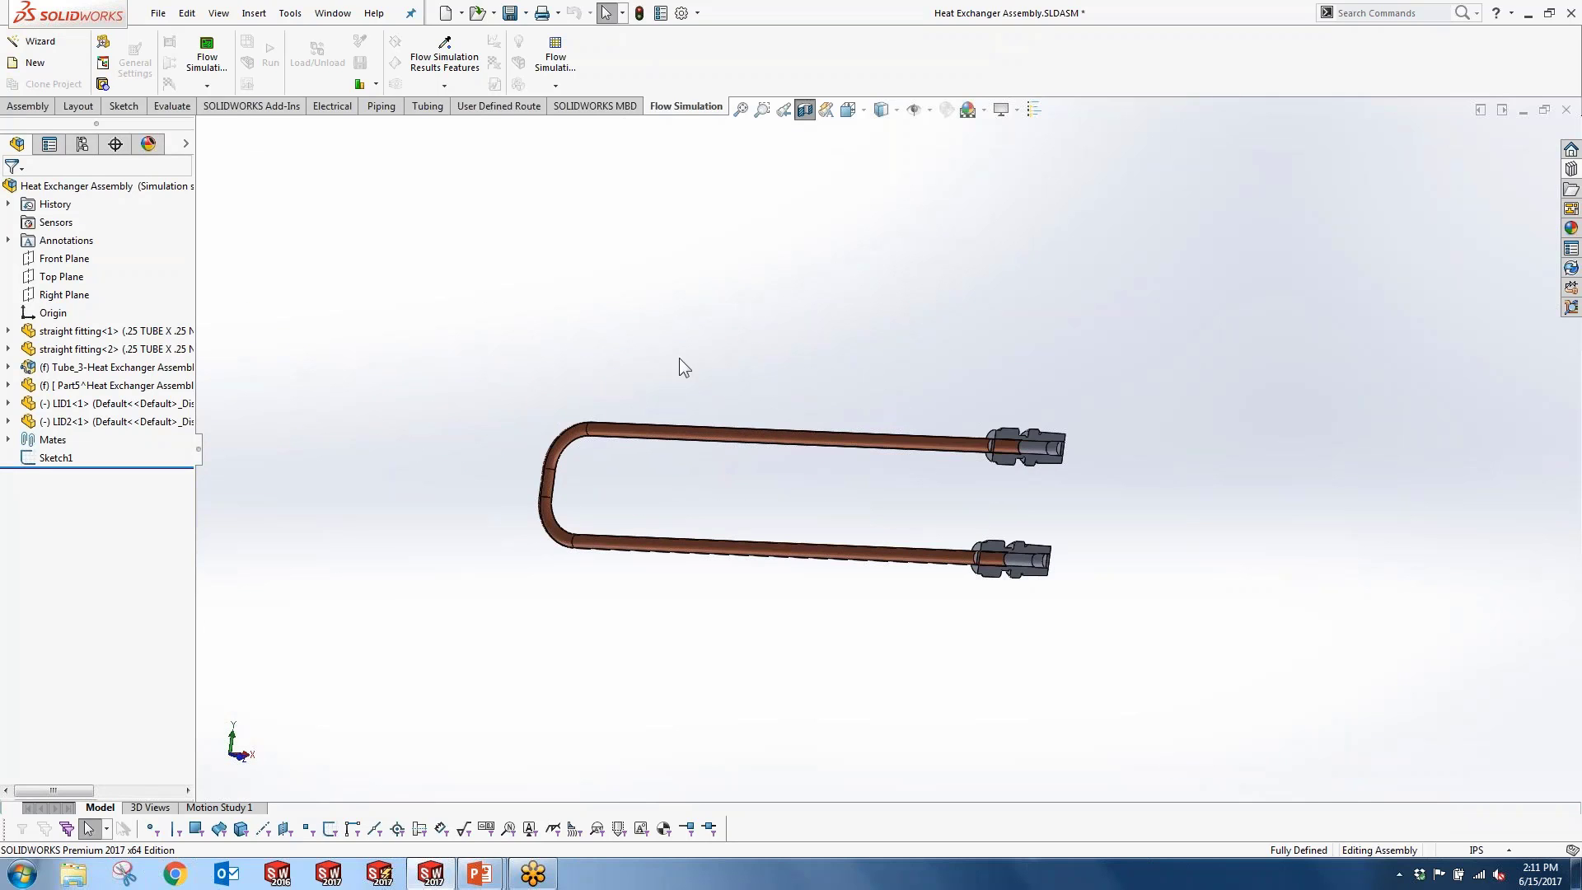
{"action": "left_click", "coordinate": [27, 105]}
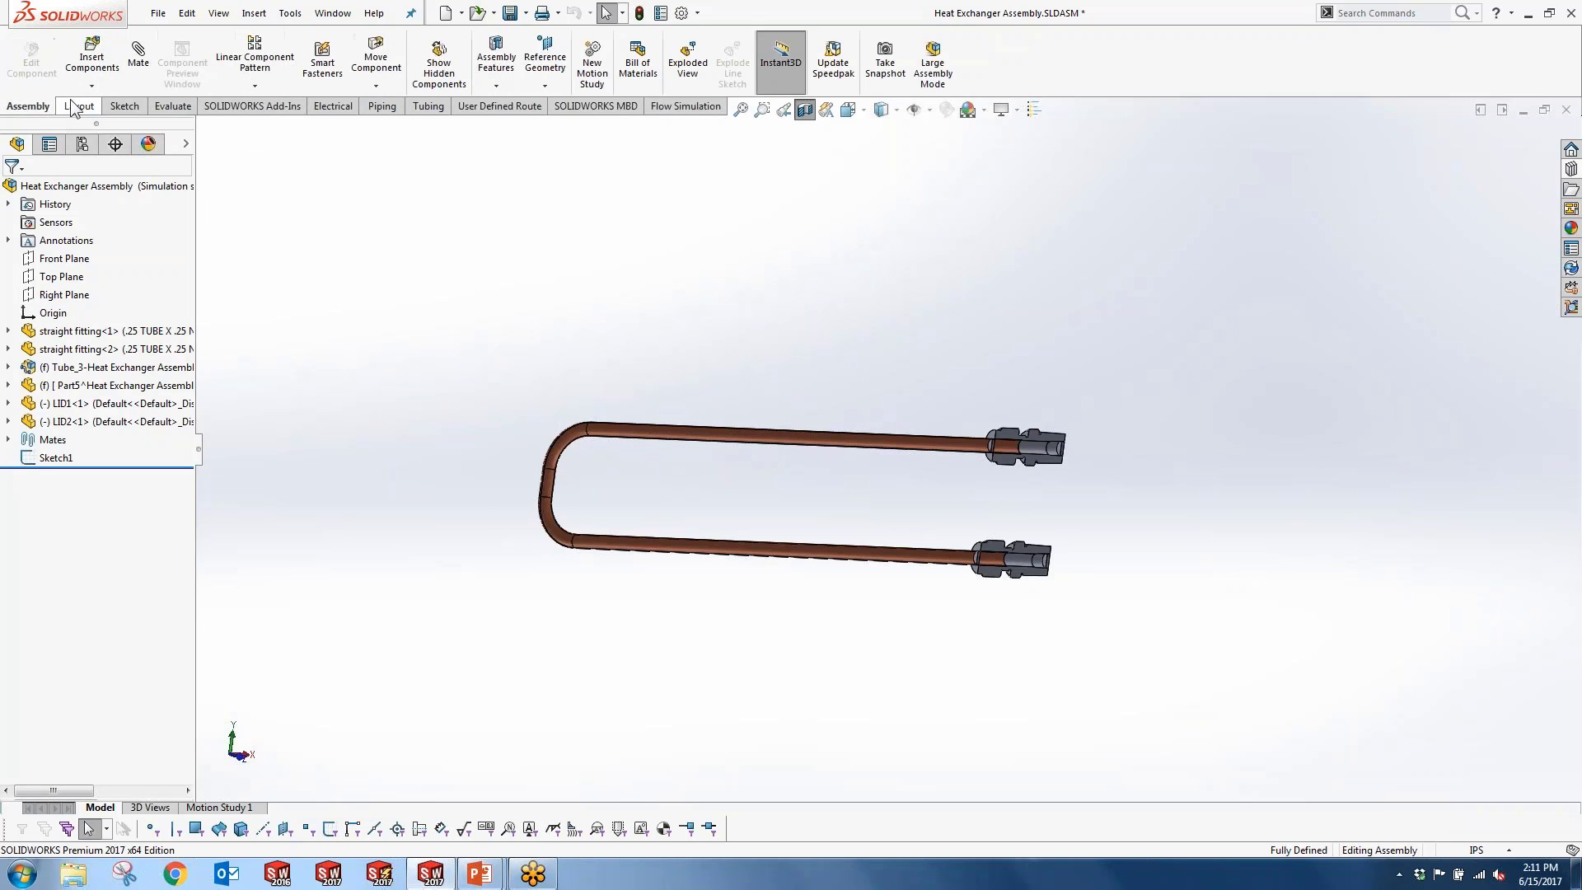
{"action": "left_click", "coordinate": [92, 86]}
{"action": "left_click", "coordinate": [108, 125]}
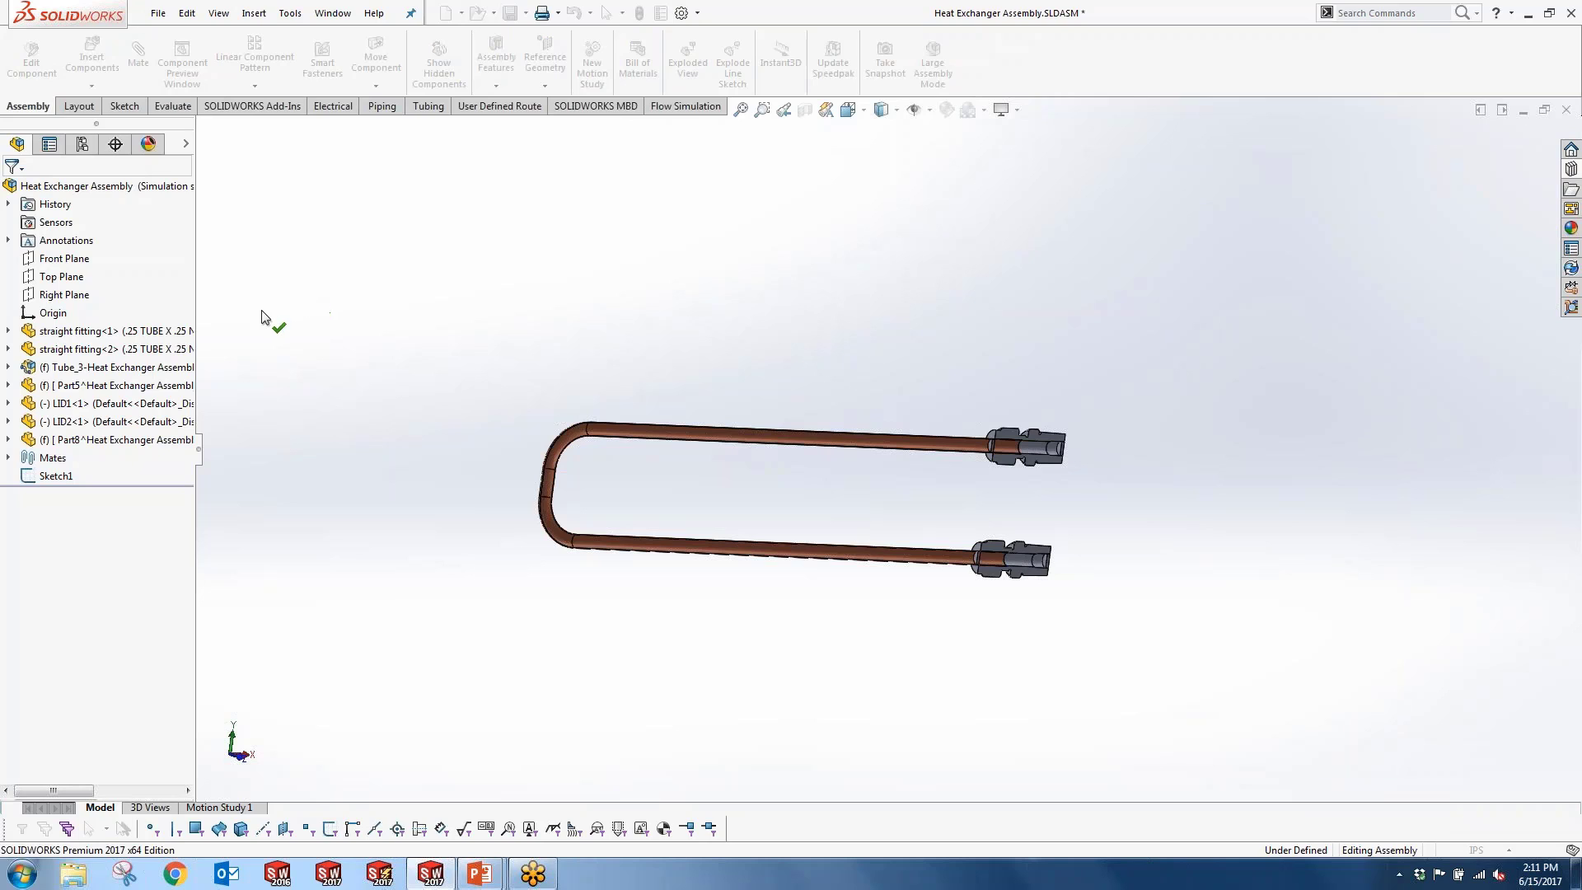
{"action": "left_click", "coordinate": [448, 363]}
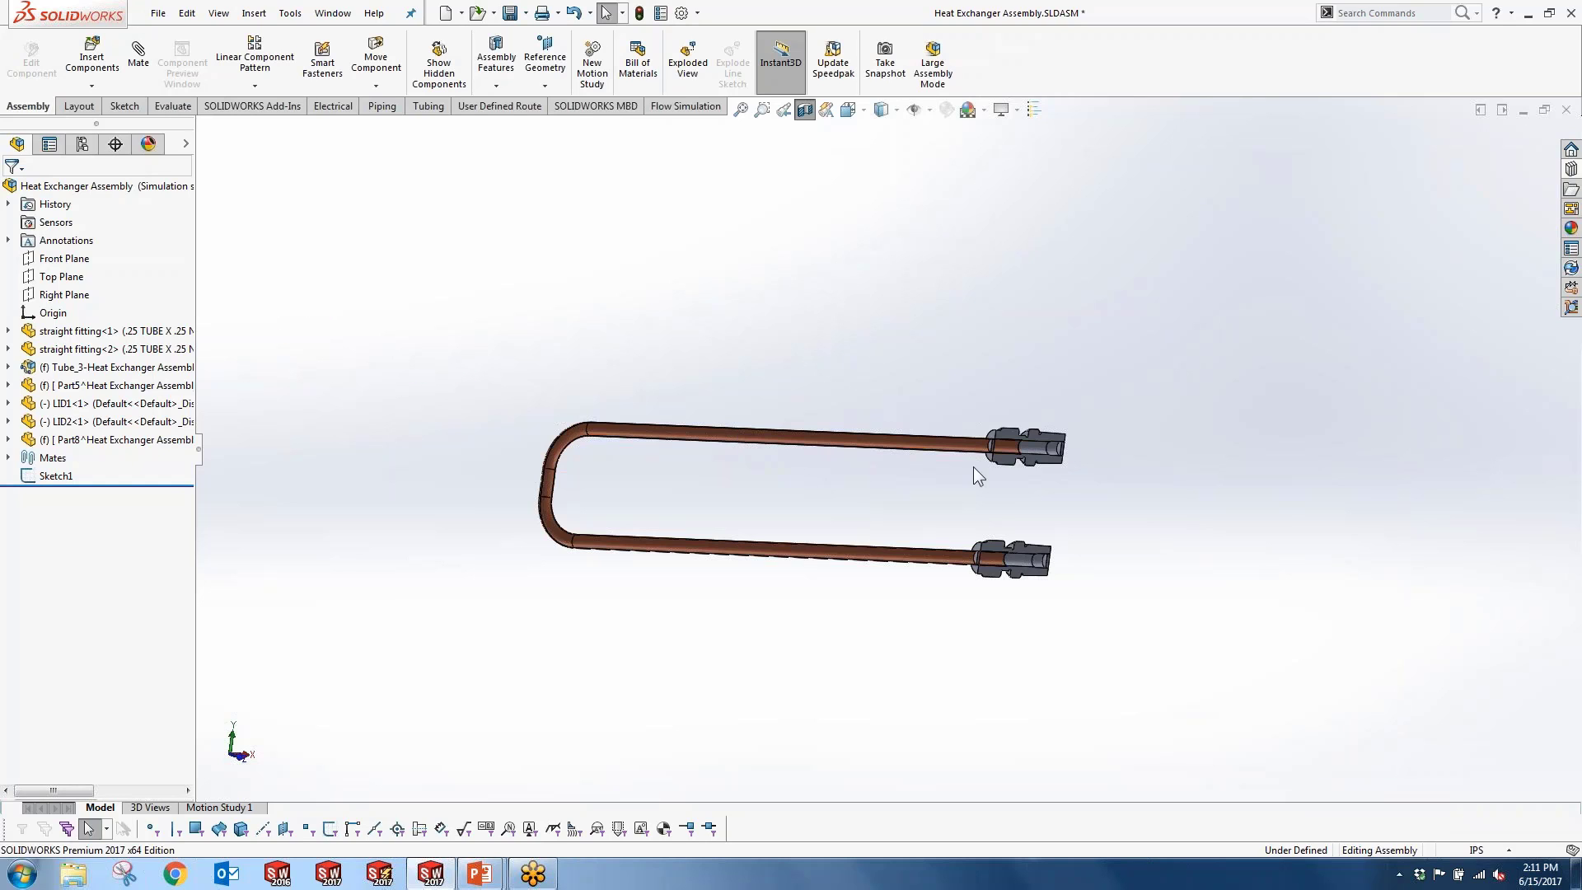
{"action": "right_click", "coordinate": [122, 442]}
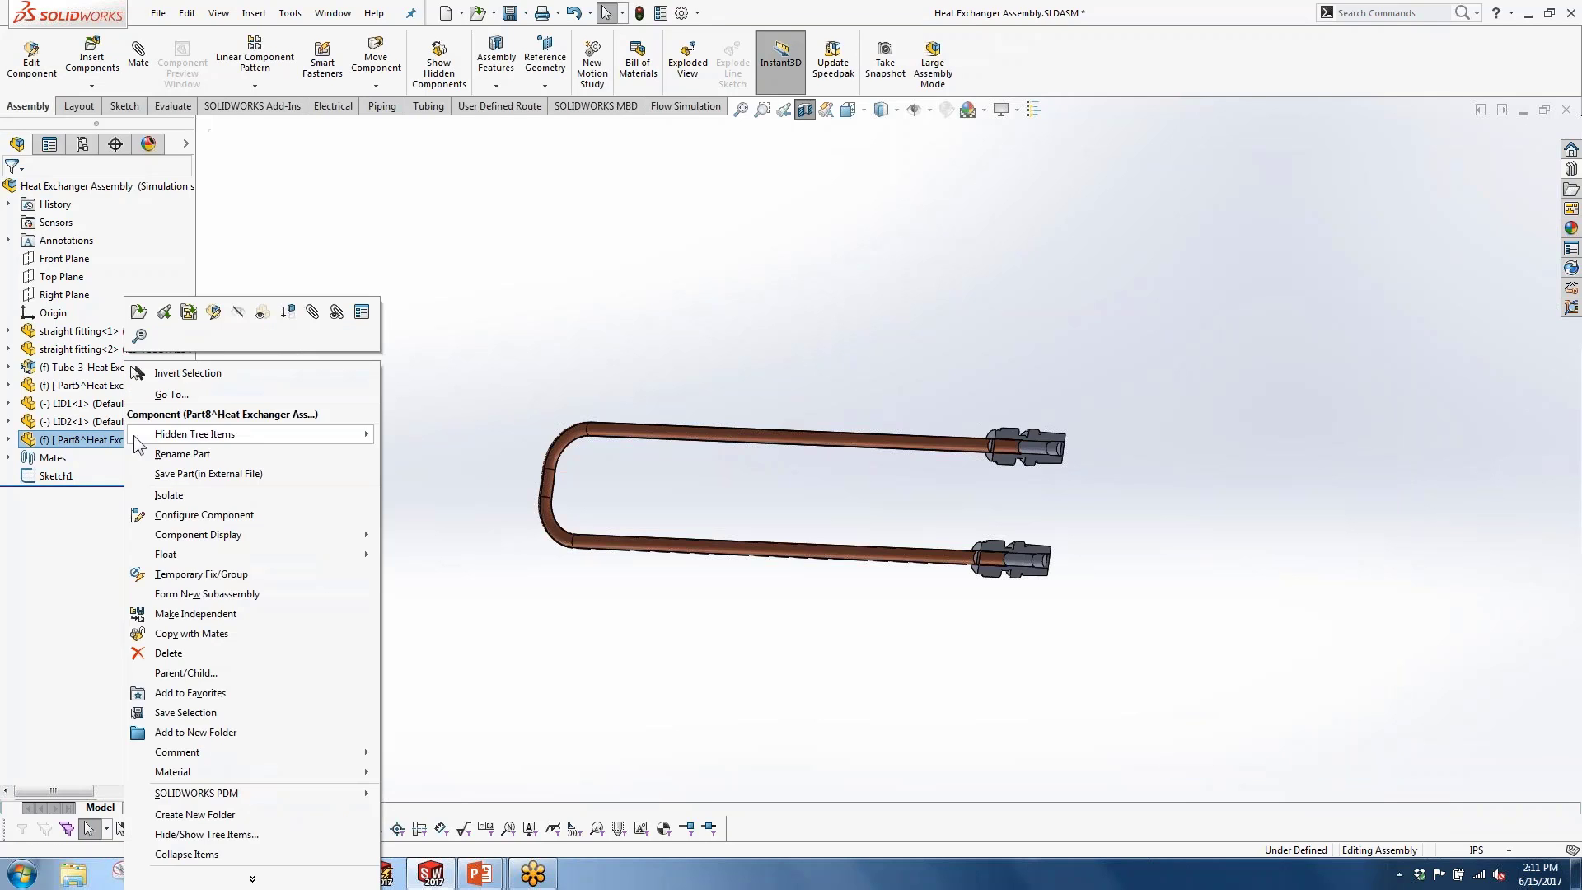
{"action": "left_click", "coordinate": [214, 311]}
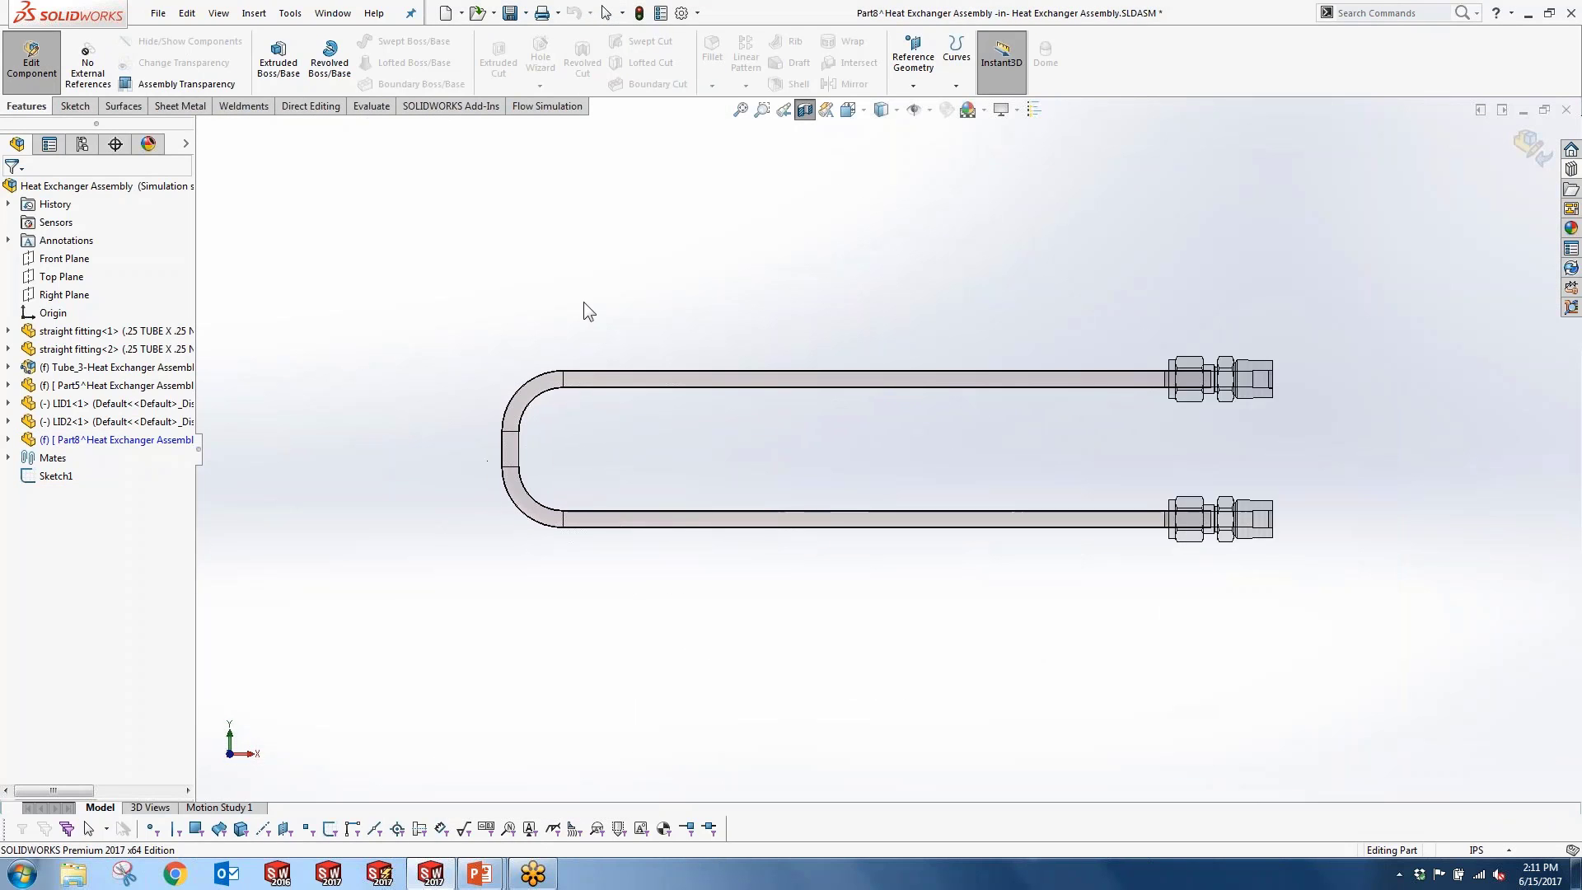
Step: Start a sketch on the new part's own Front Plane
{"action": "left_click", "coordinate": [1104, 370]}
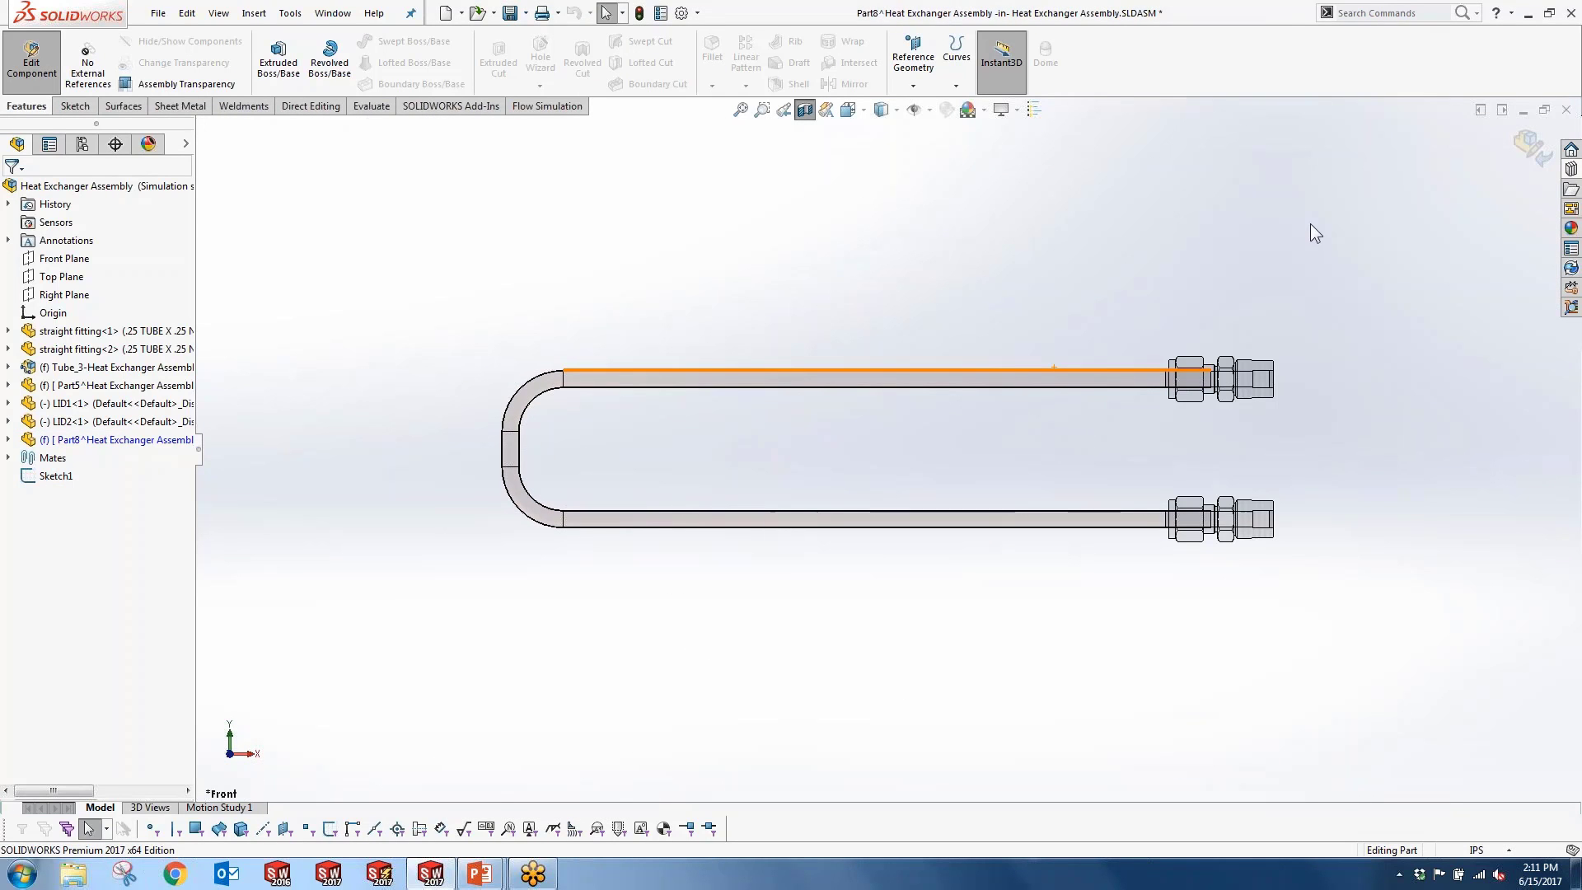
{"action": "key", "text": "s"}
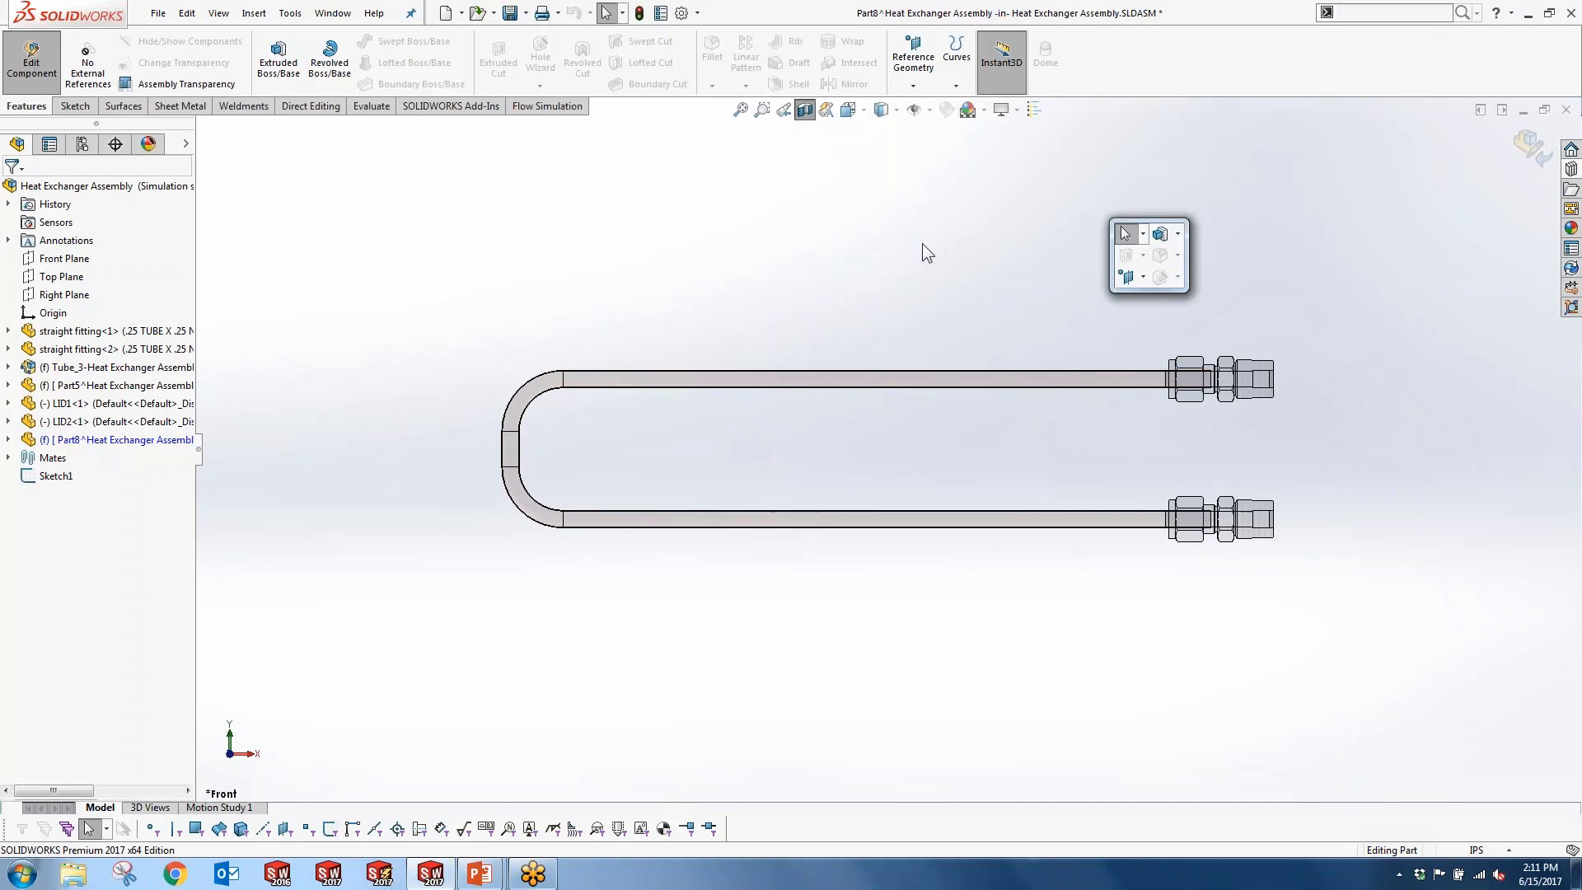
{"action": "left_click", "coordinate": [922, 244]}
{"action": "left_click", "coordinate": [76, 107]}
{"action": "left_click", "coordinate": [271, 52]}
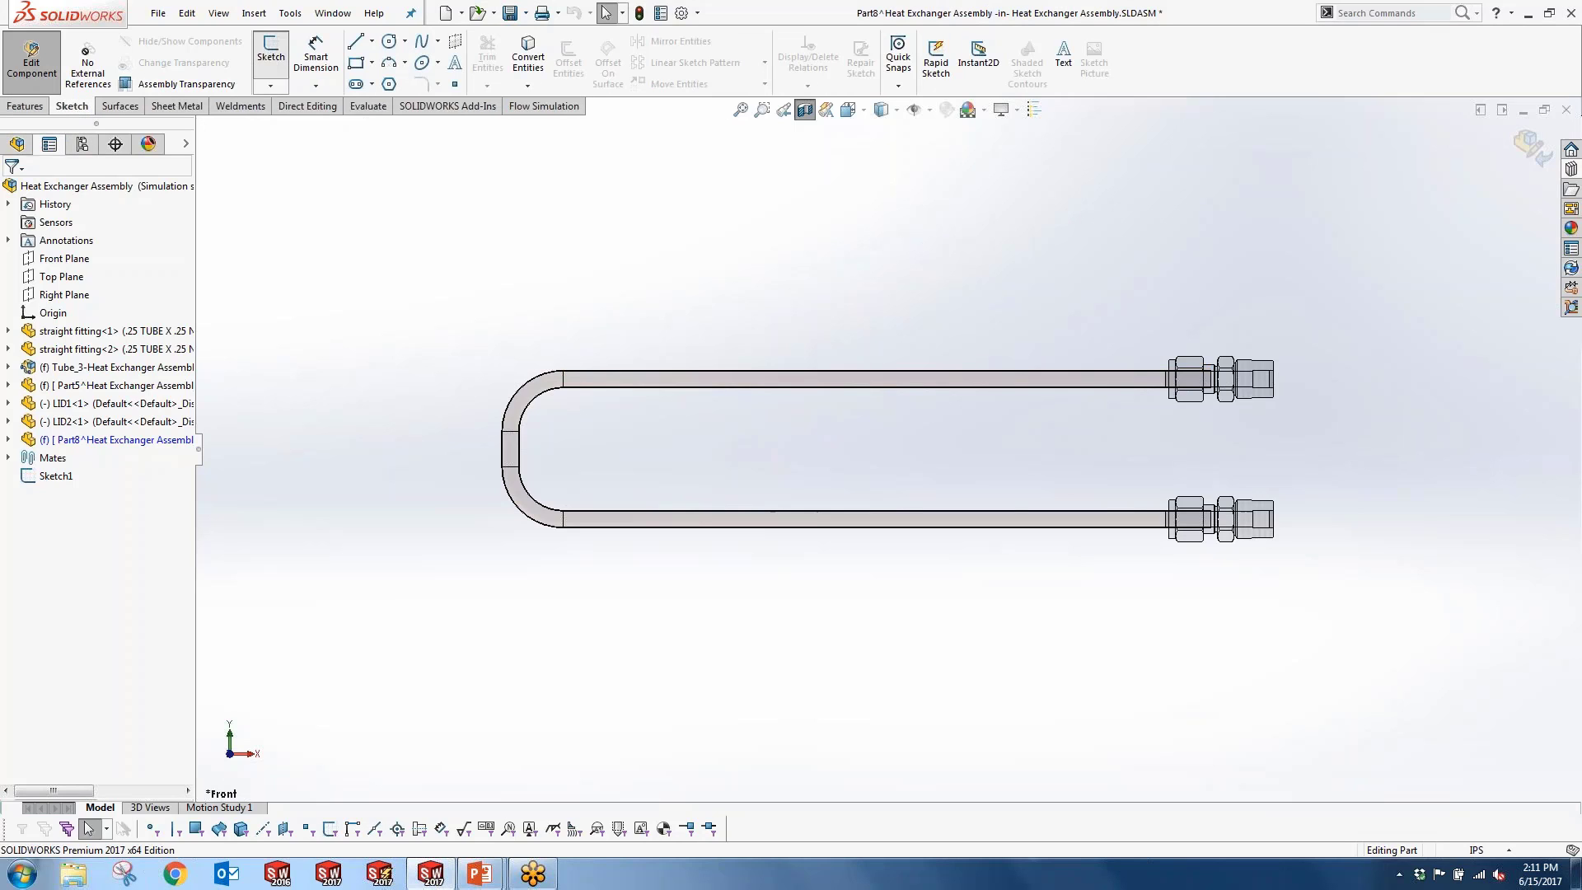
{"action": "left_click", "coordinate": [203, 128]}
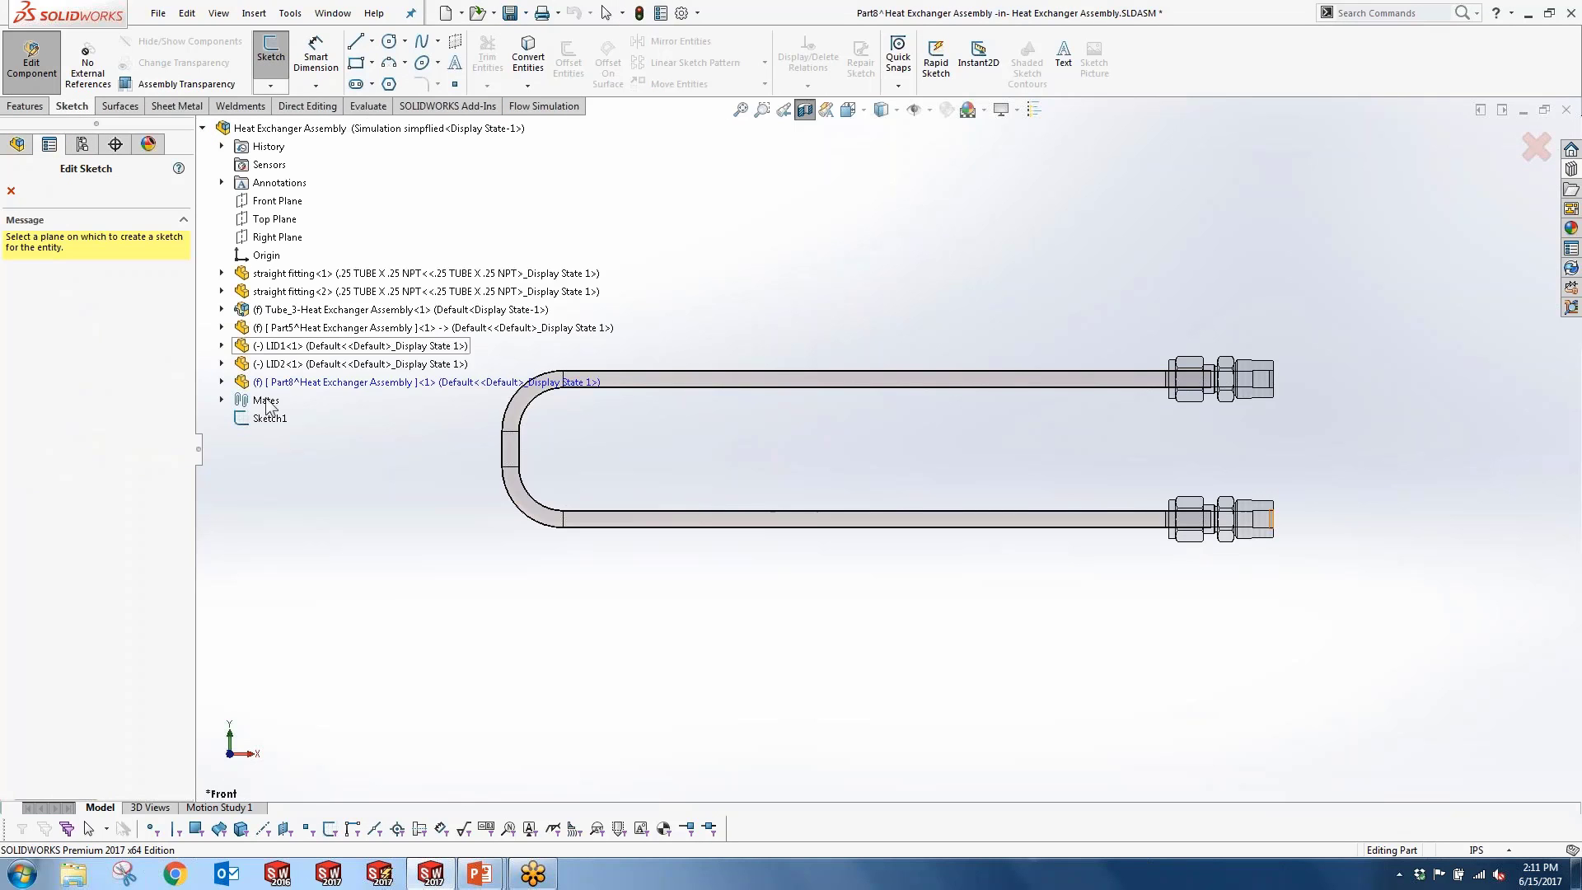
{"action": "left_click", "coordinate": [221, 381]}
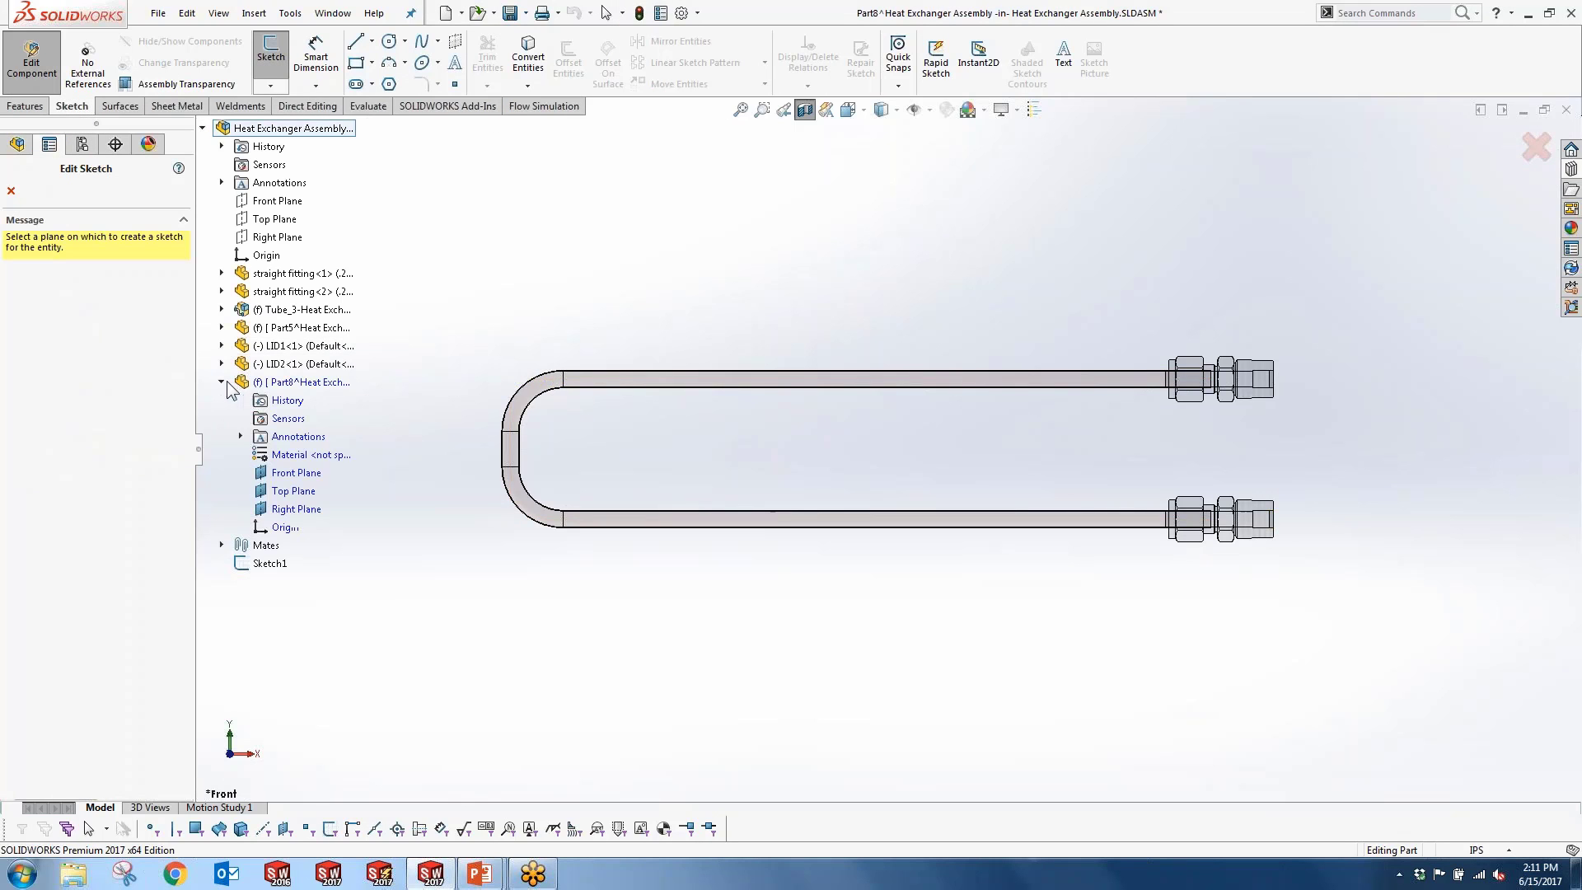
{"action": "left_click", "coordinate": [280, 473]}
Step: Sketch a corner rectangle about 11.8 in wide and 3.8 in high around the U-shaped tube and both fittings
{"action": "key", "text": "s"}
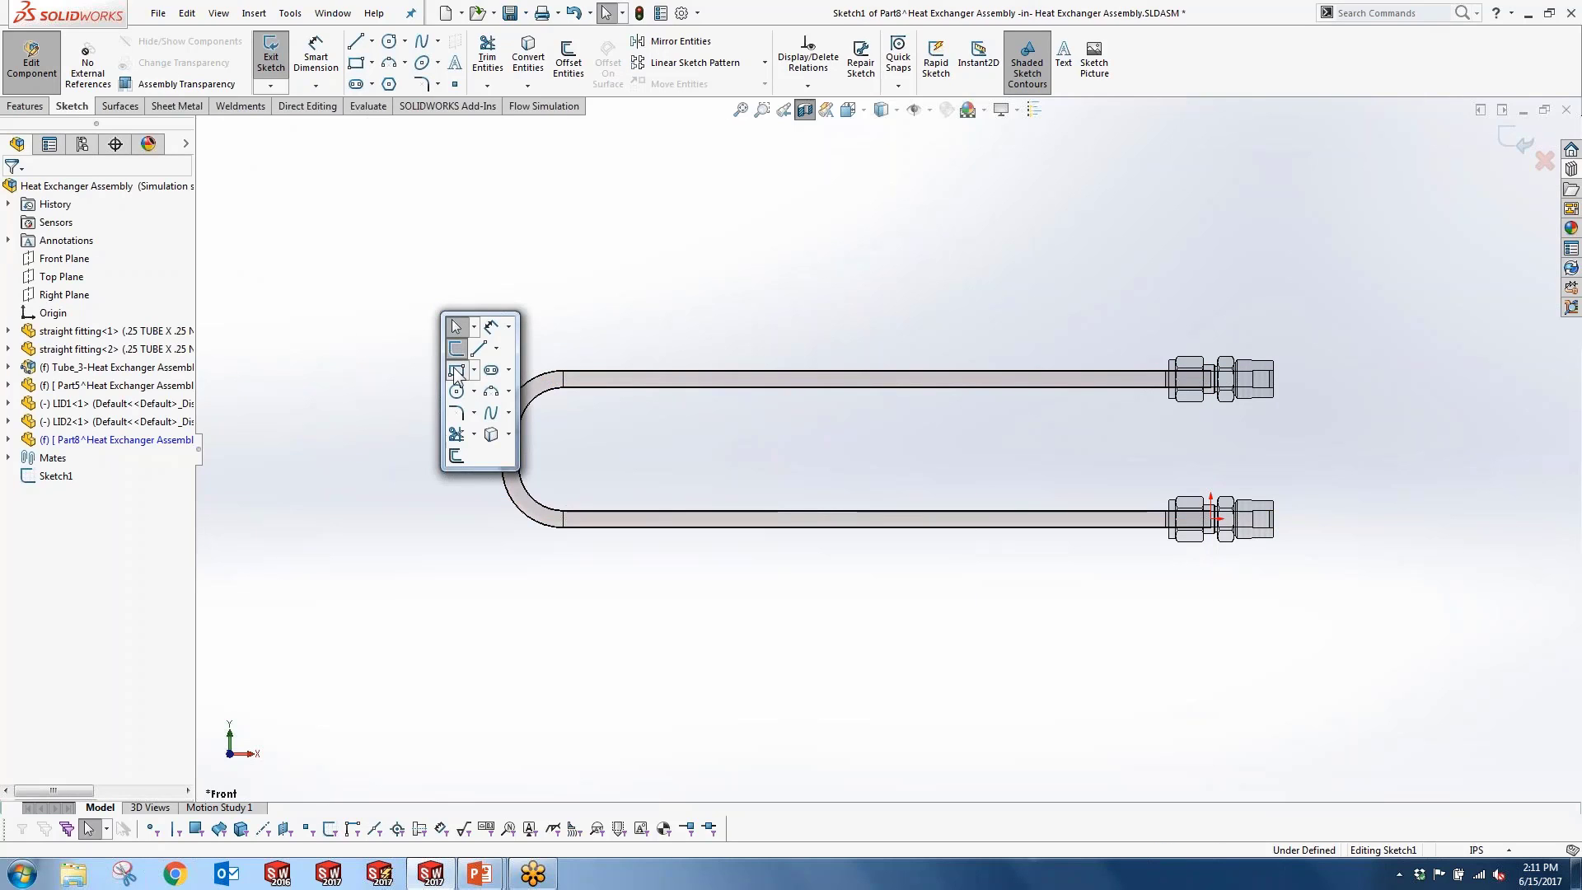
{"action": "left_click", "coordinate": [455, 370]}
{"action": "left_click", "coordinate": [447, 570]}
{"action": "left_click", "coordinate": [1277, 308]}
{"action": "right_click", "coordinate": [1180, 265]}
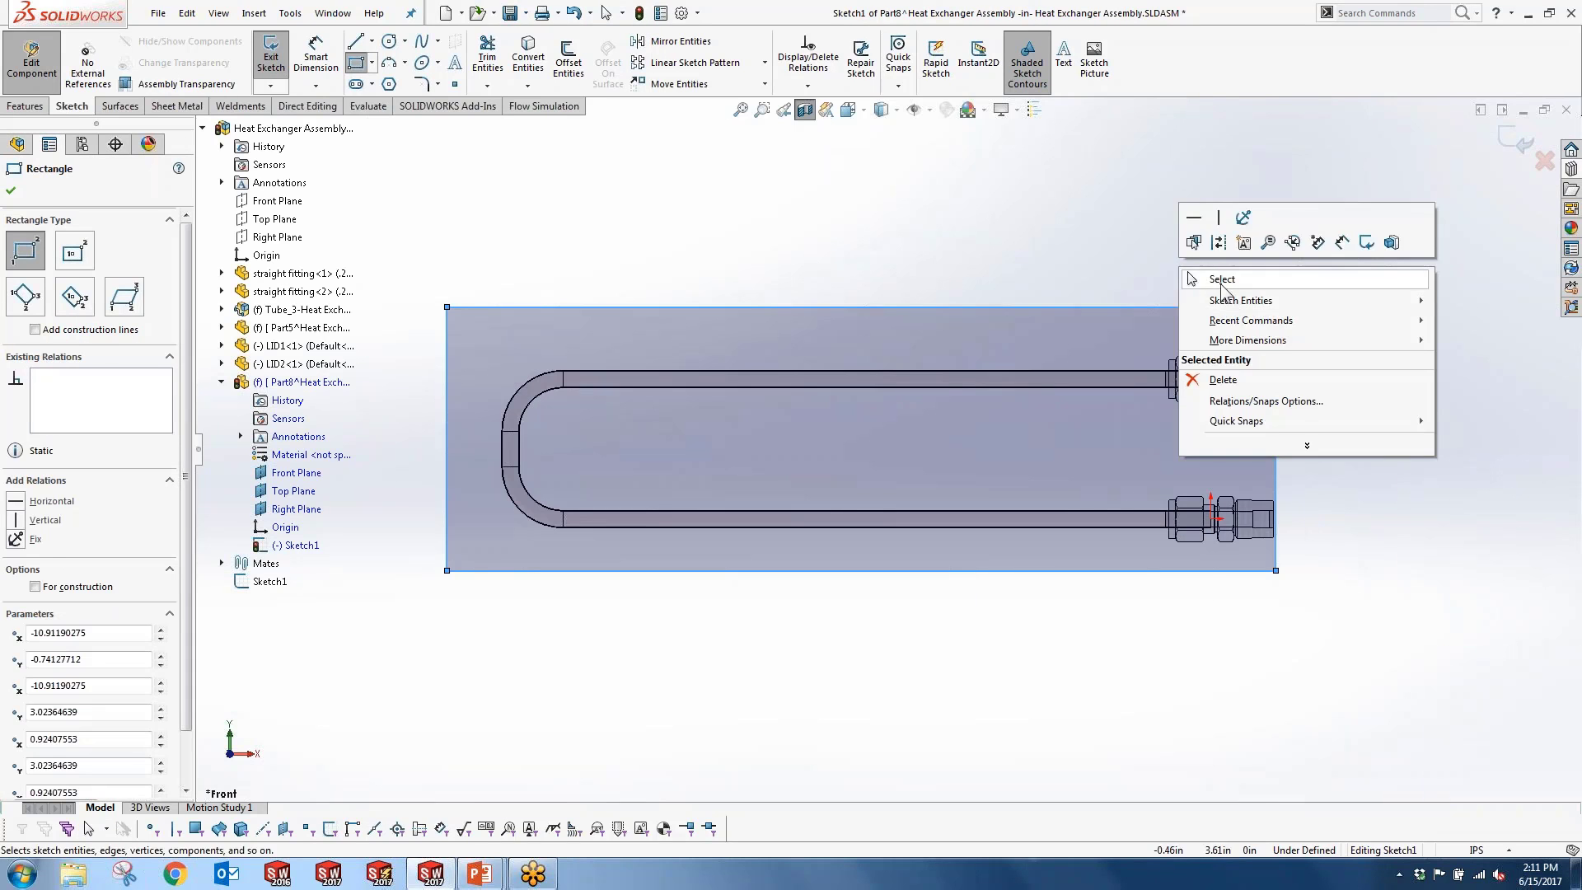
{"action": "left_click", "coordinate": [1191, 279]}
Step: Dimension the rectangle 11 in wide and 3 in high
{"action": "key", "text": "s"}
{"action": "left_click", "coordinate": [1148, 280]}
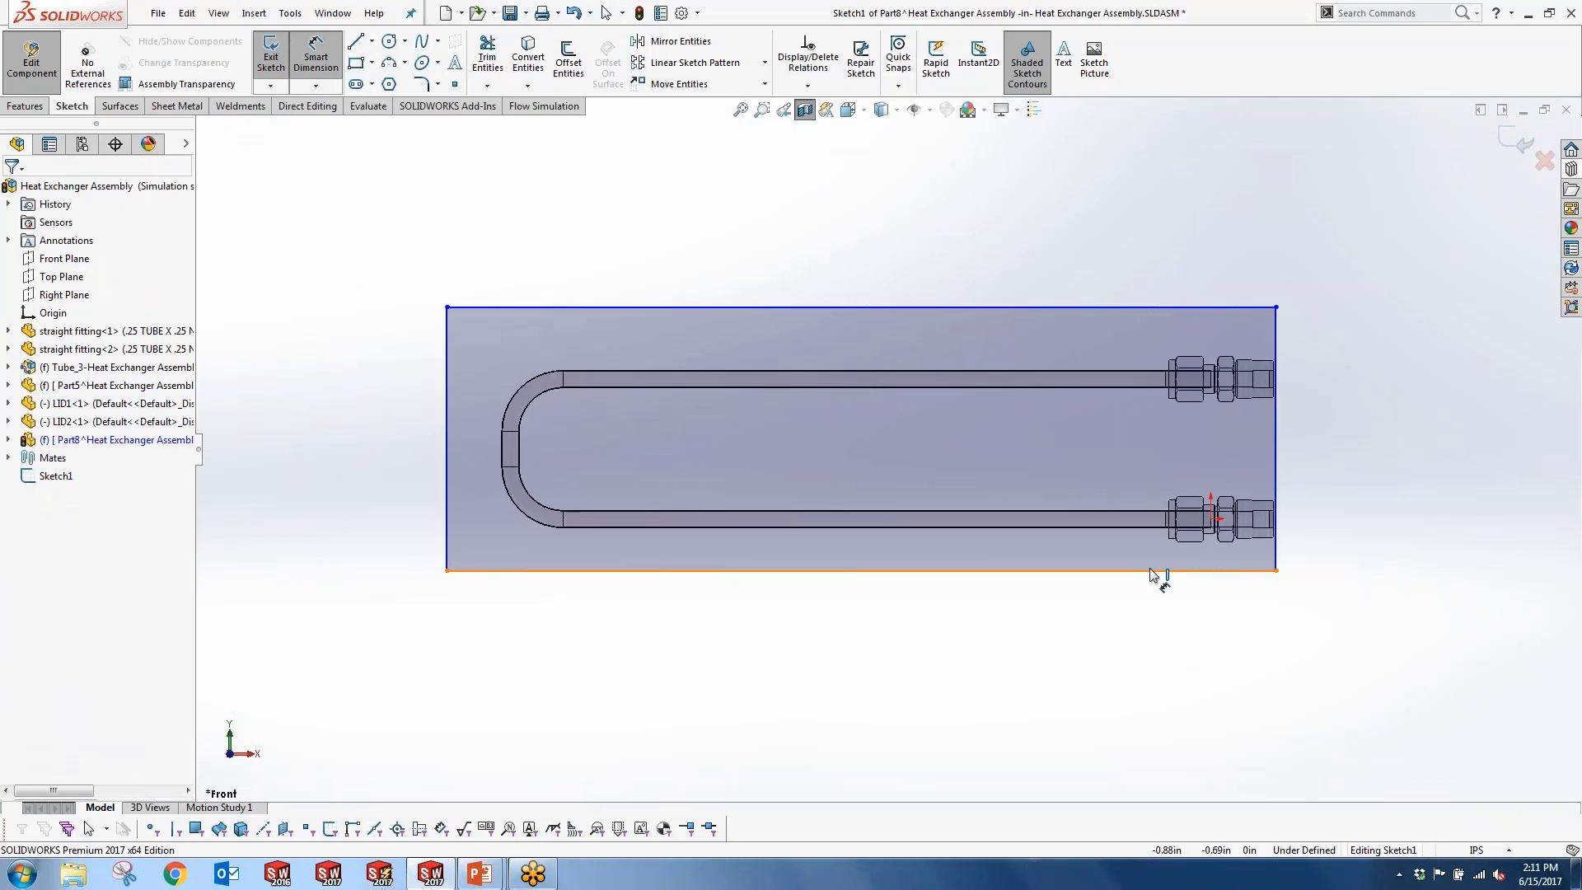
{"action": "left_click", "coordinate": [1154, 570]}
{"action": "left_click", "coordinate": [1150, 644]}
{"action": "type", "text": "11"}
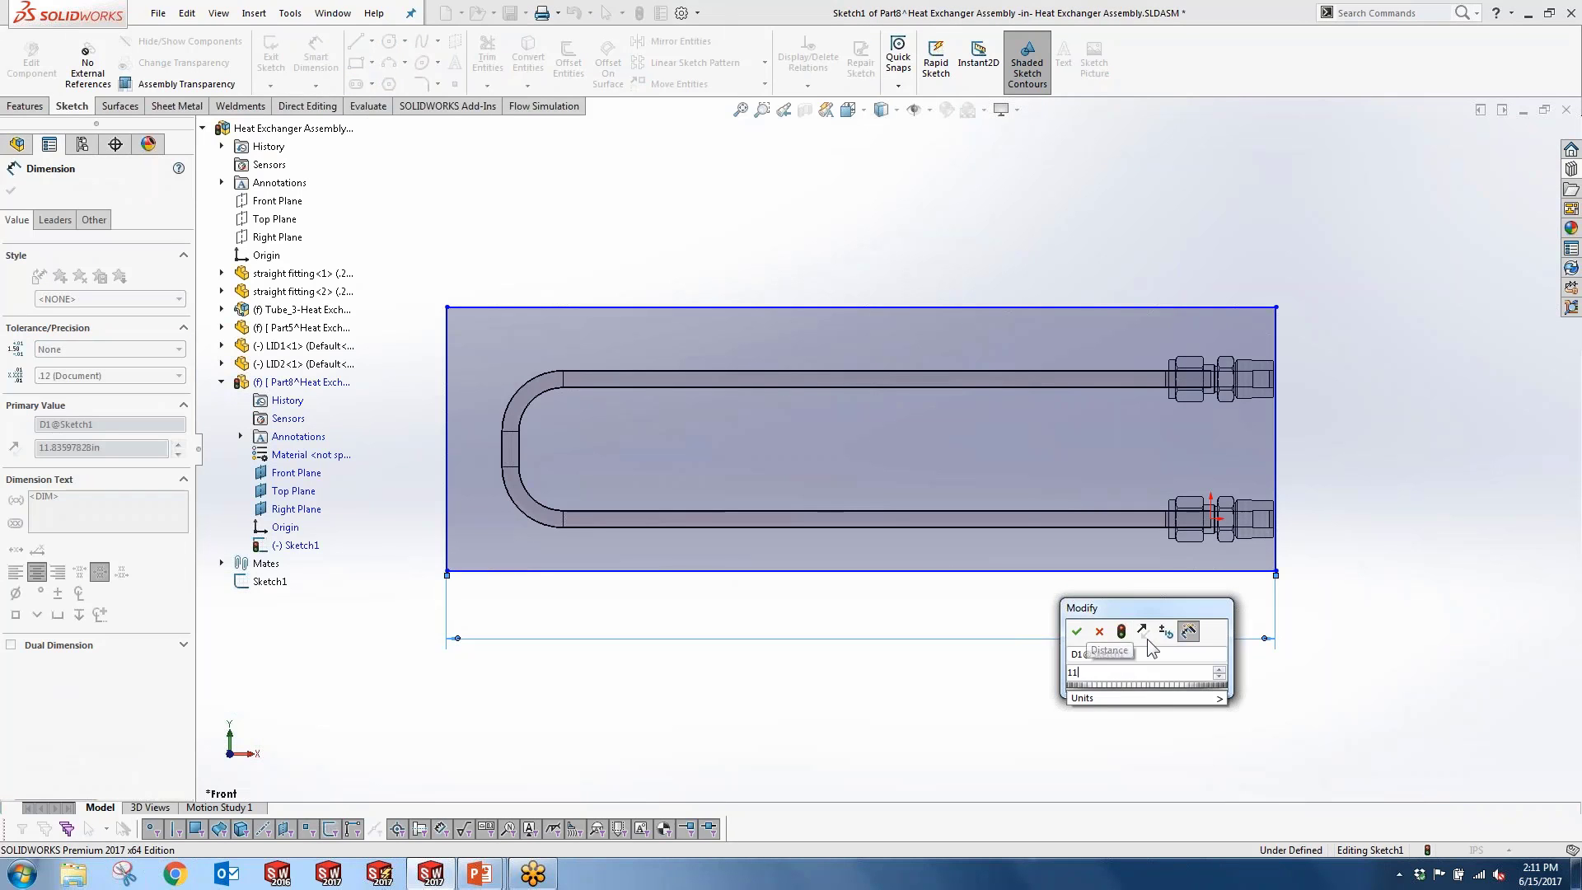
{"action": "key", "text": "Return"}
{"action": "left_click", "coordinate": [1276, 412]}
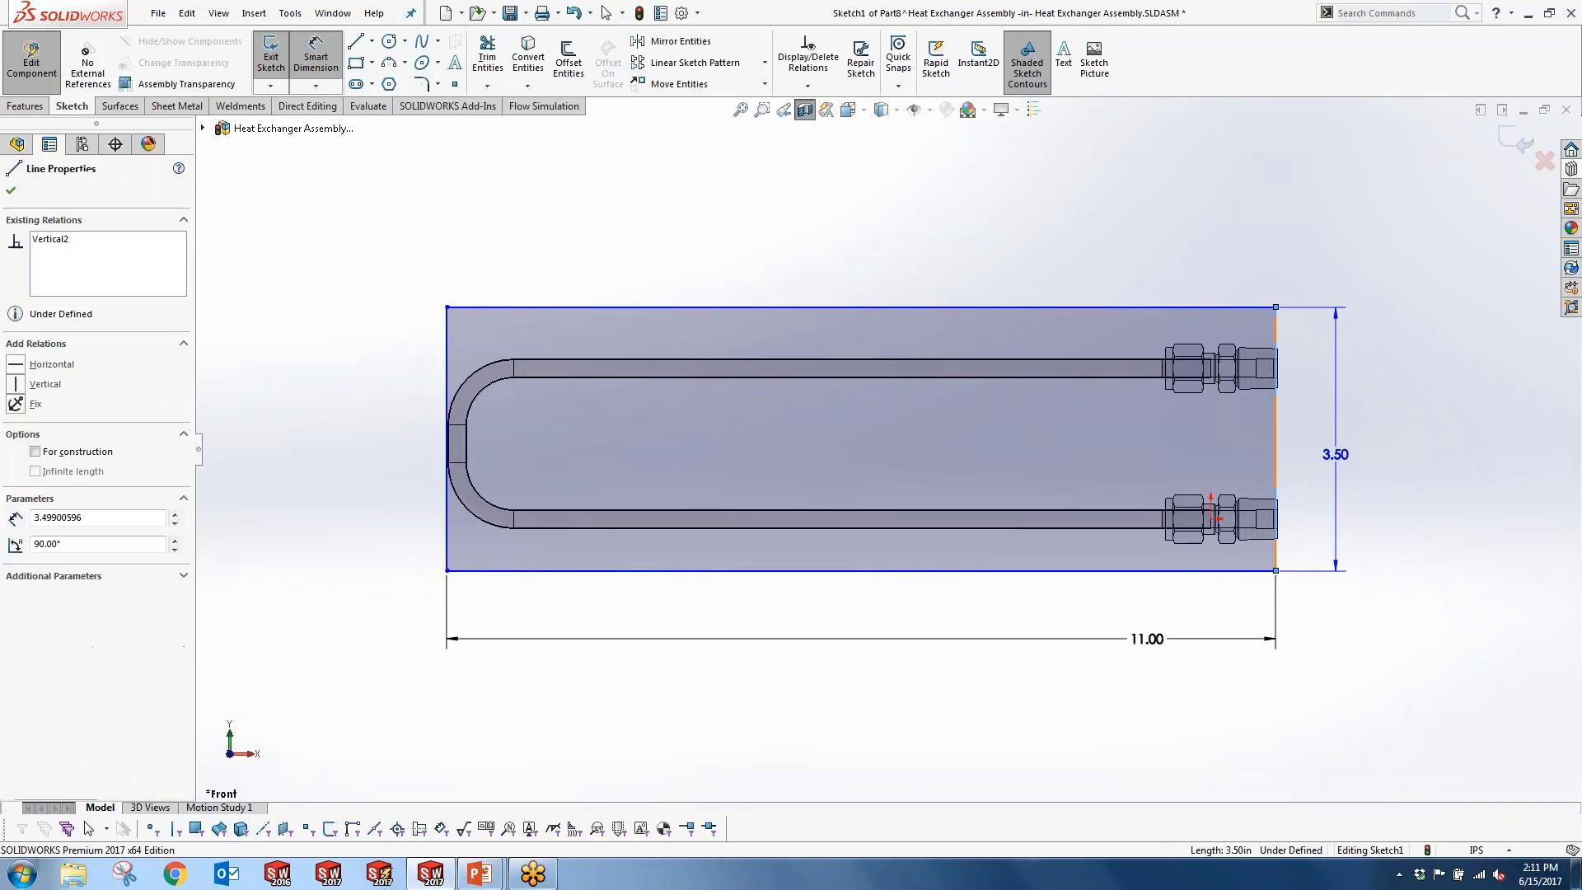
{"action": "left_click", "coordinate": [1338, 454]}
{"action": "key", "text": "Return"}
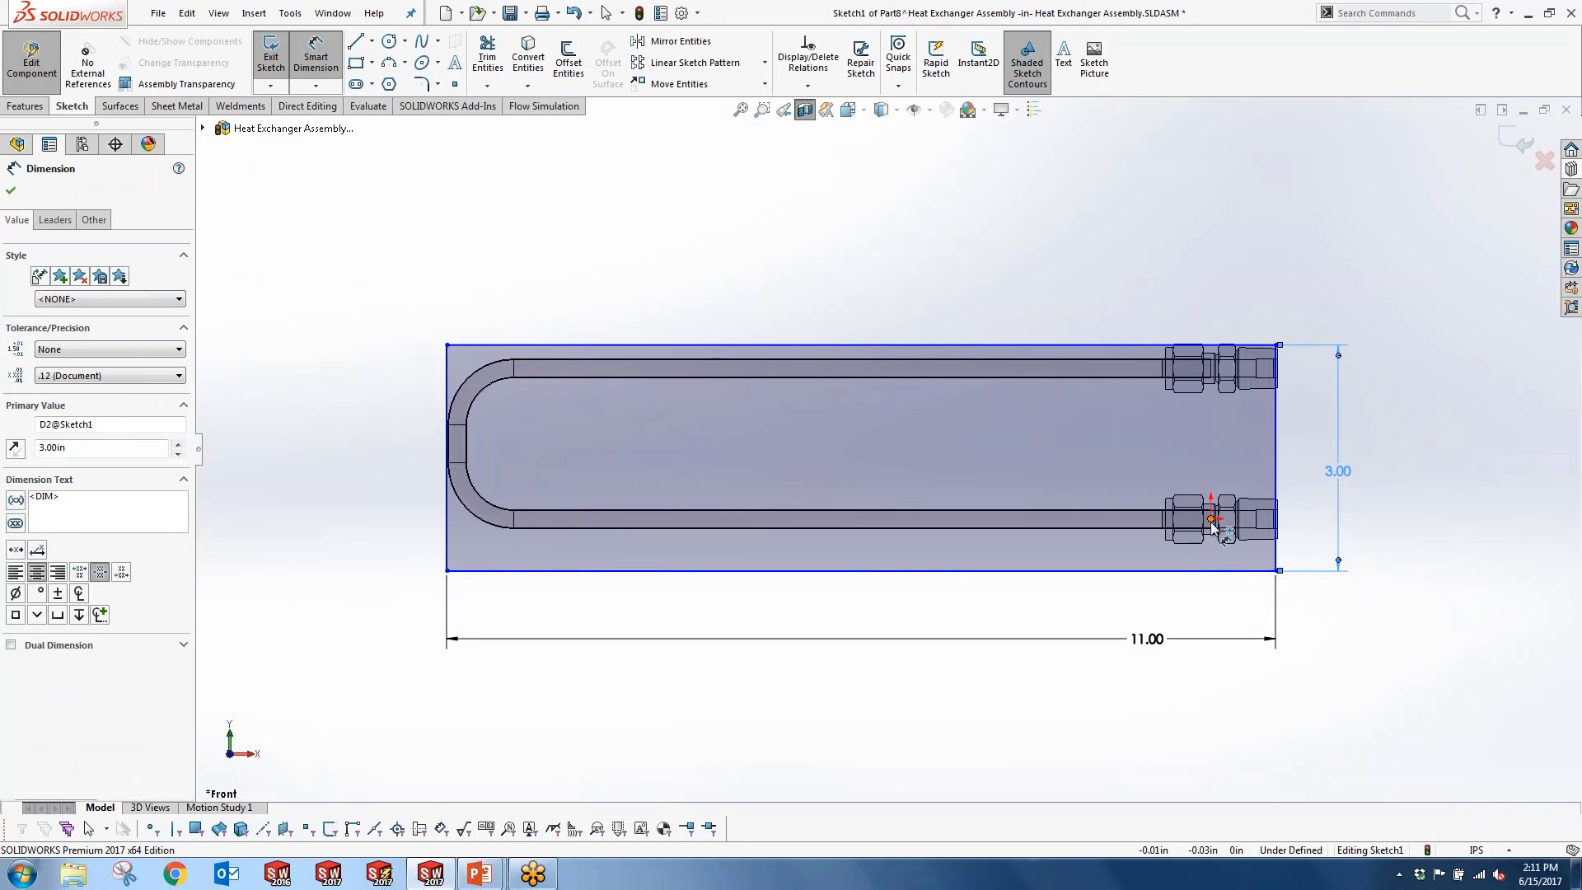
Step: Dimension the rectangle's right edge and bottom edge each 0.5 in from the part origin at the lower fitting
{"action": "left_click", "coordinate": [1276, 512]}
{"action": "left_click", "coordinate": [1228, 614]}
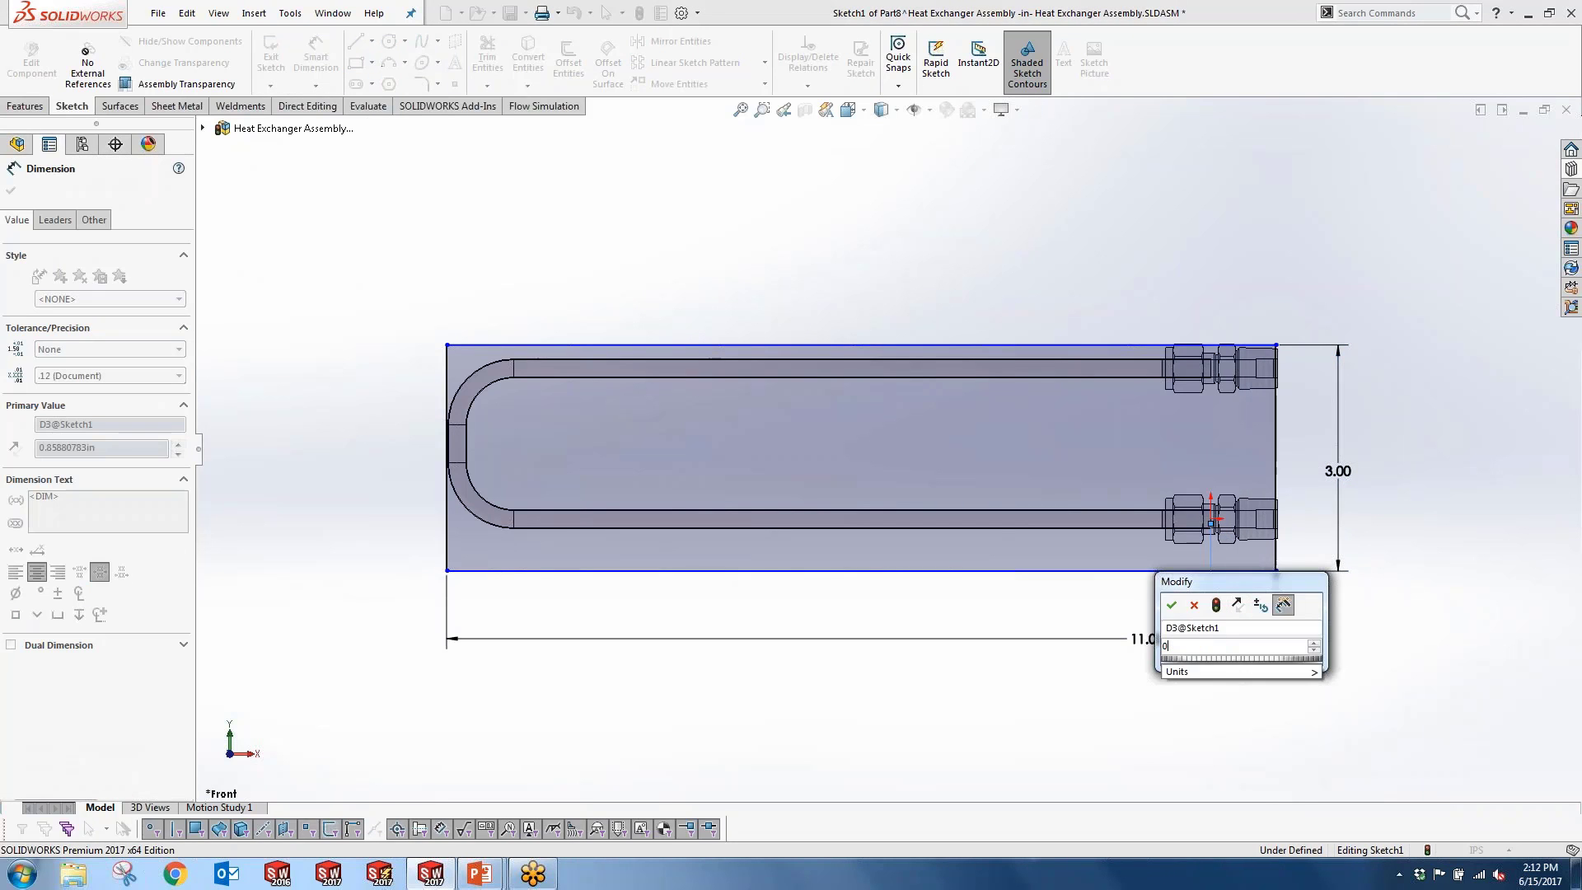
{"action": "type", "text": ".5"}
{"action": "key", "text": "Return"}
{"action": "left_click_drag", "start_coordinate": [1211, 523], "coordinate": [1200, 570]}
{"action": "left_click", "coordinate": [1199, 570]}
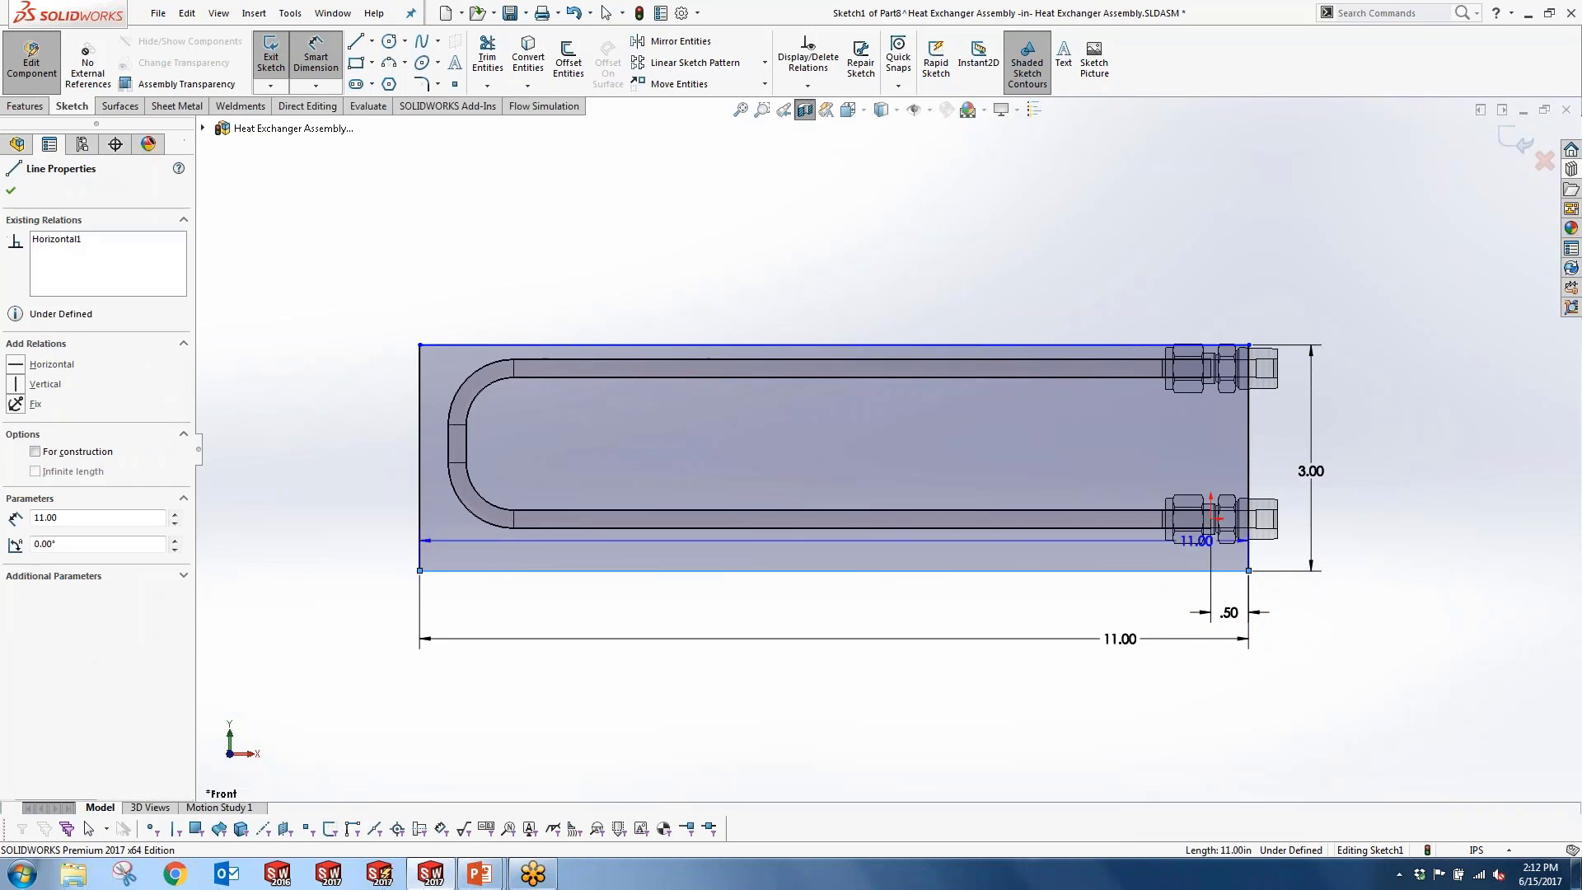
{"action": "left_click", "coordinate": [1211, 519]}
{"action": "left_click", "coordinate": [1282, 548]}
{"action": "type", "text": ".5"}
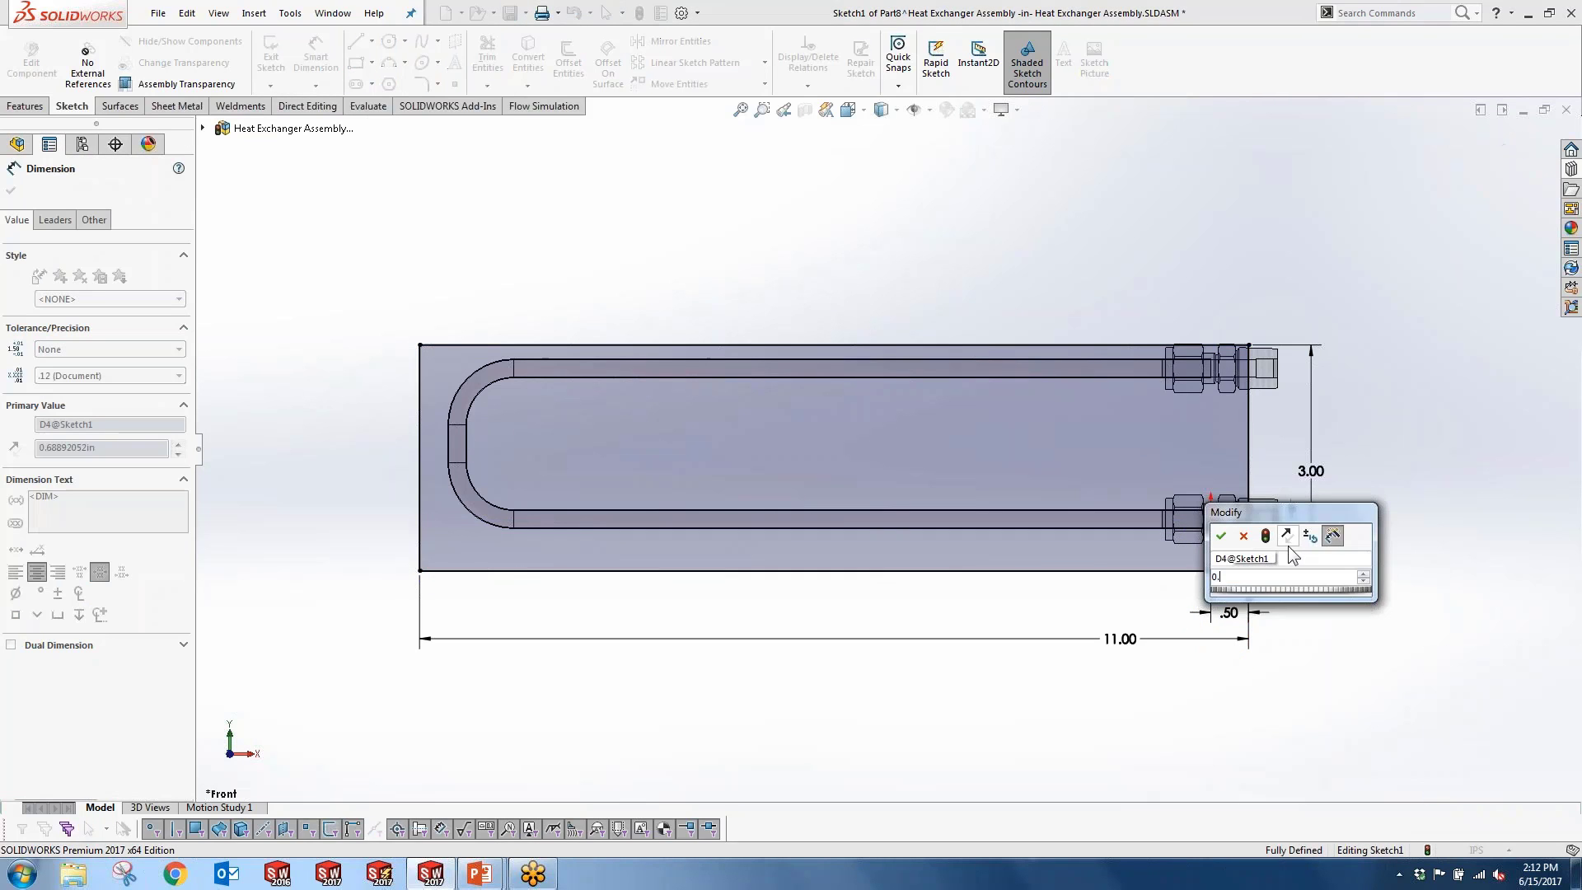
{"action": "key", "text": "Return"}
{"action": "right_click", "coordinate": [1220, 247]}
{"action": "left_click", "coordinate": [1253, 251]}
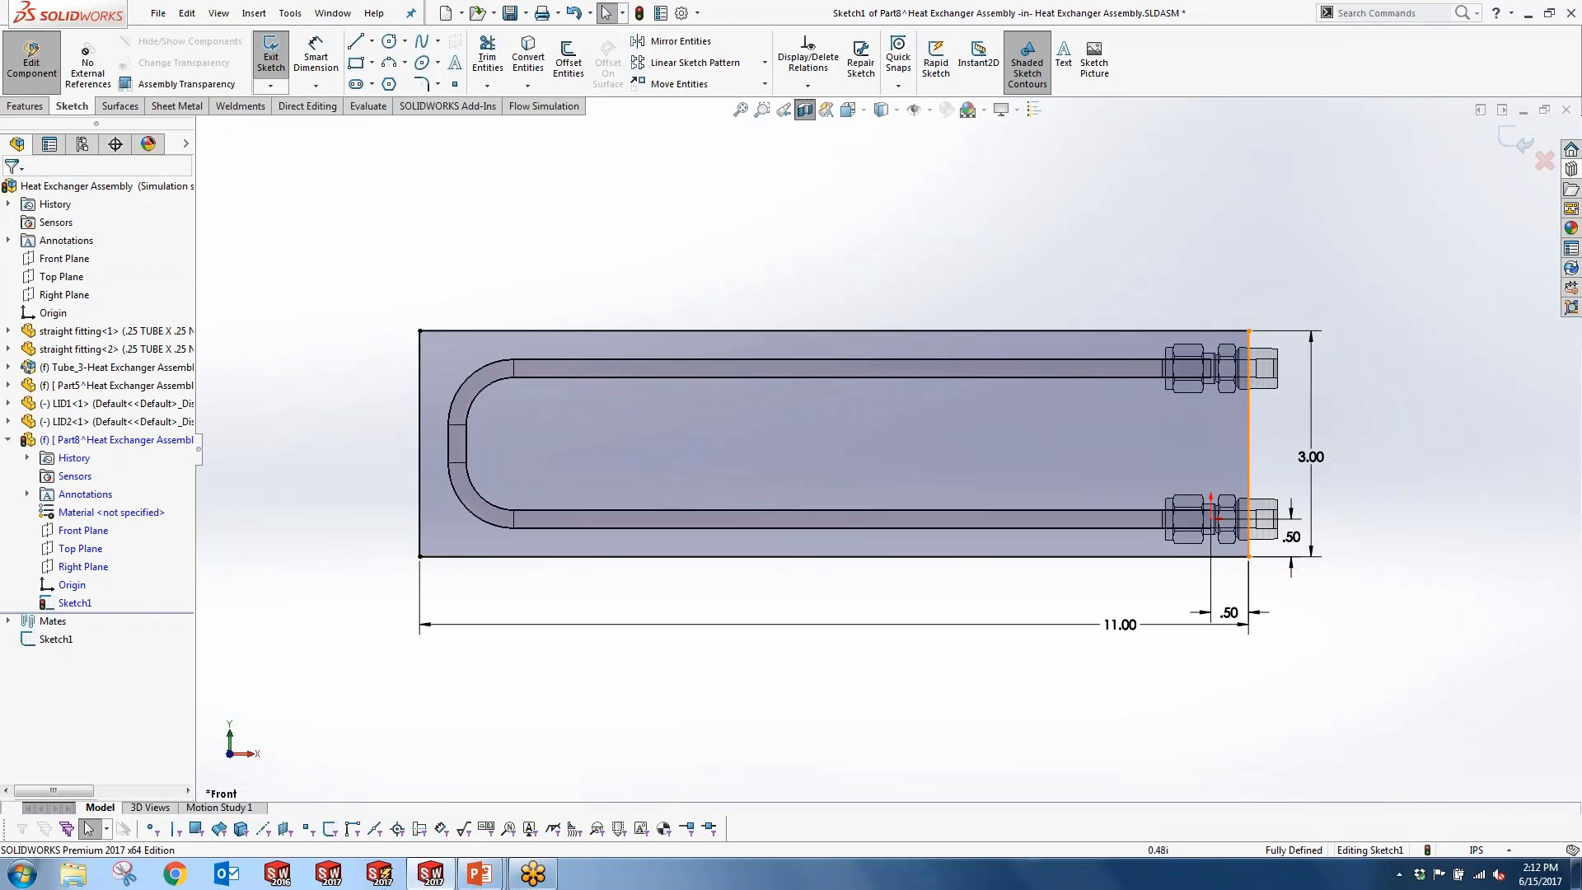
Step: Set the rectangle's width to 12 in
{"action": "scroll", "coordinate": [1130, 595], "scroll_direction": "down", "scroll_amount": 3}
{"action": "key", "text": "f"}
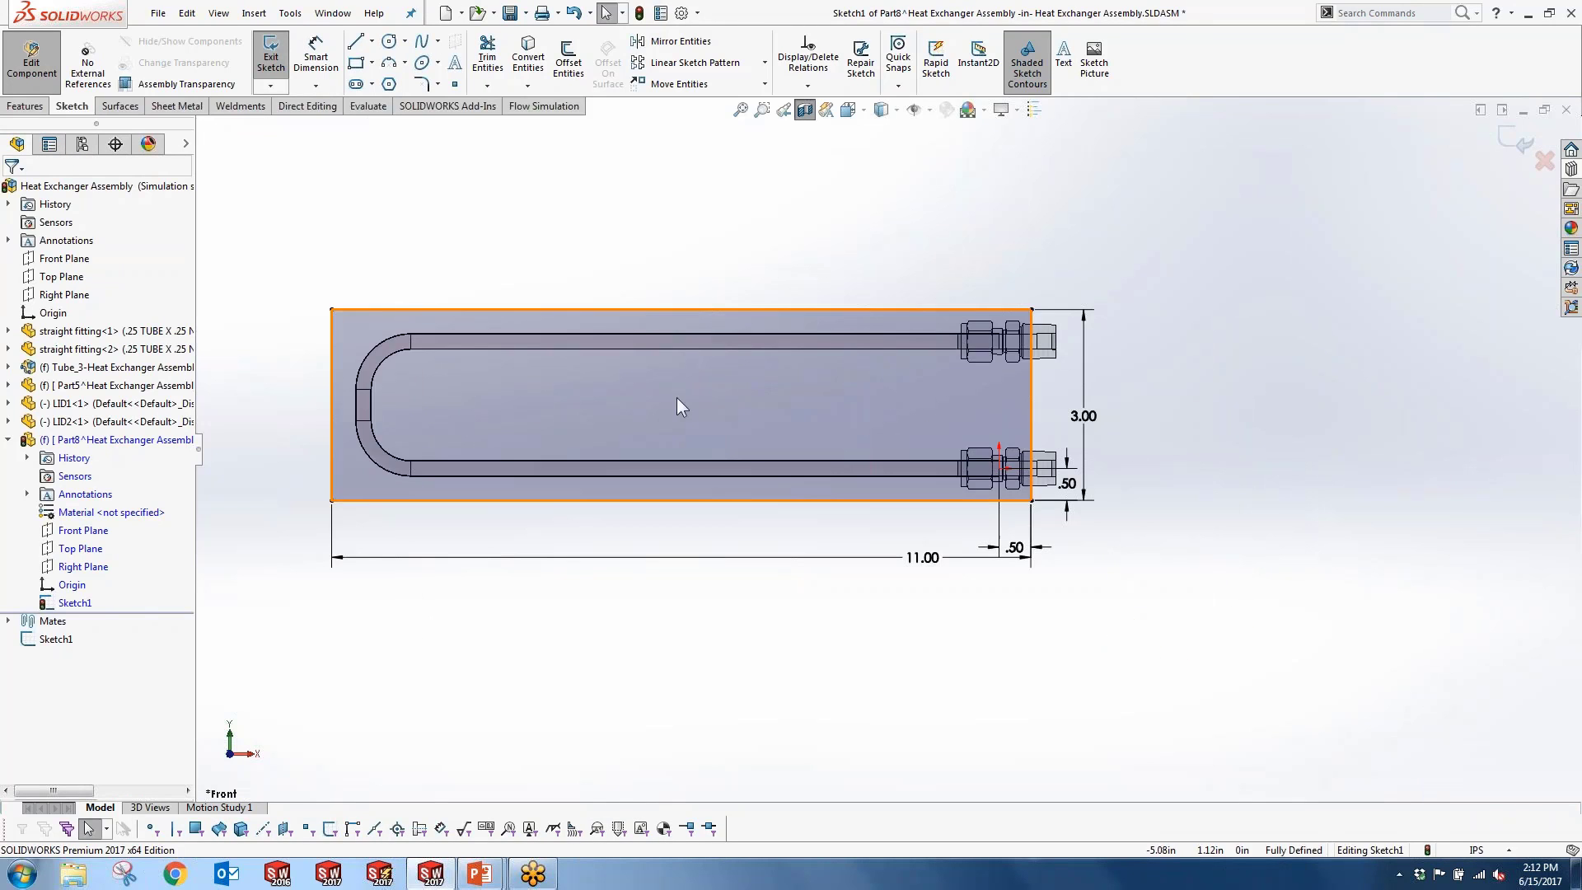
{"action": "left_click", "coordinate": [960, 558]}
{"action": "double_click", "coordinate": [922, 558]}
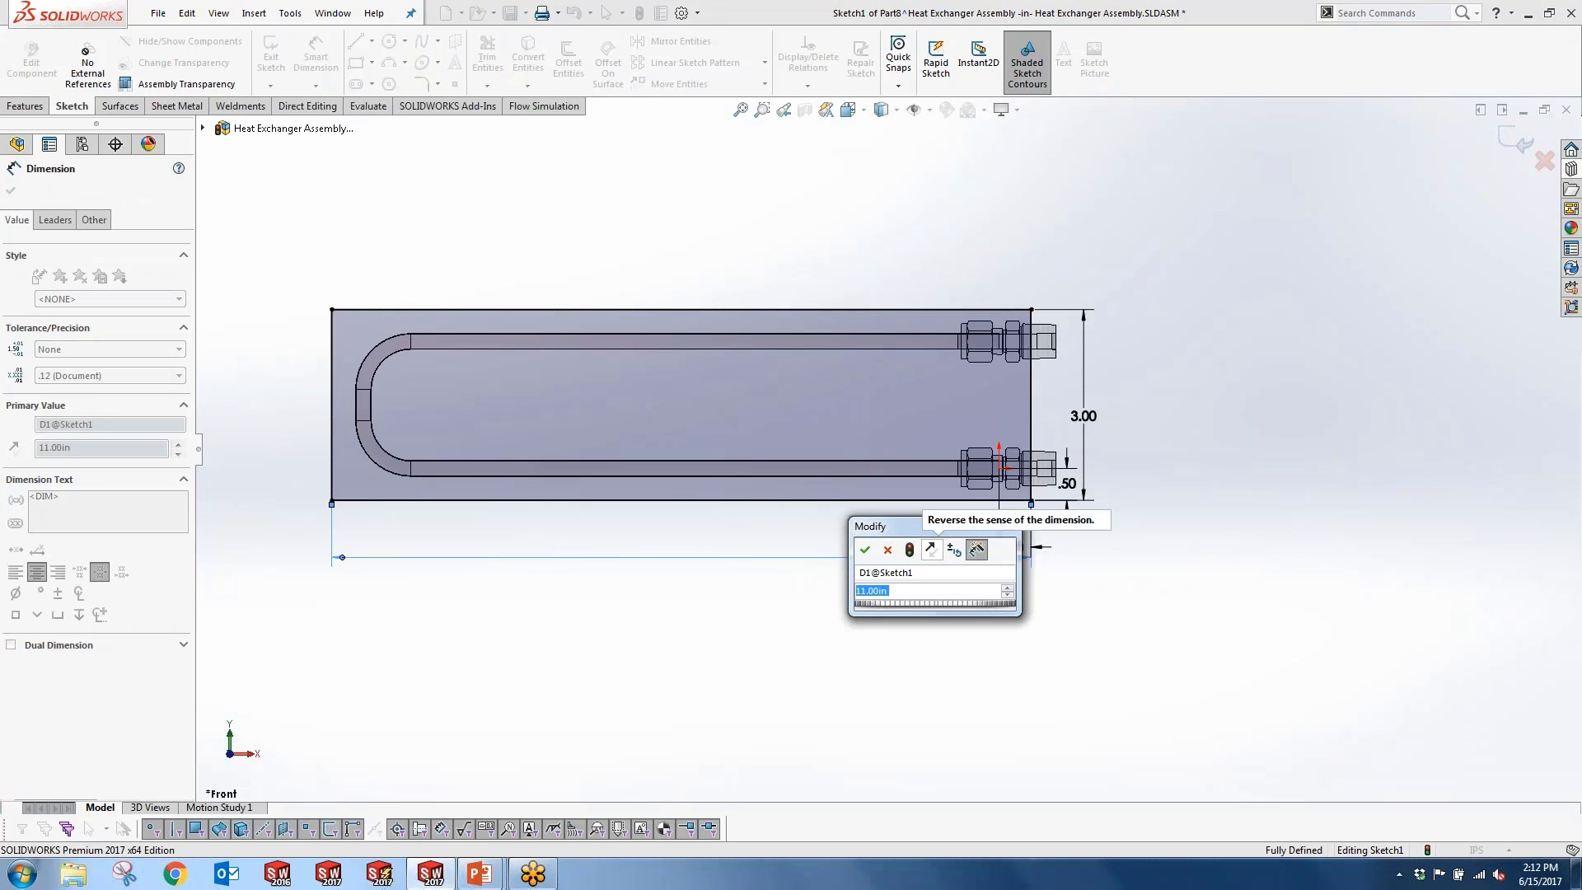
{"action": "type", "text": "12"}
{"action": "key", "text": "Return"}
{"action": "left_click", "coordinate": [1109, 267]}
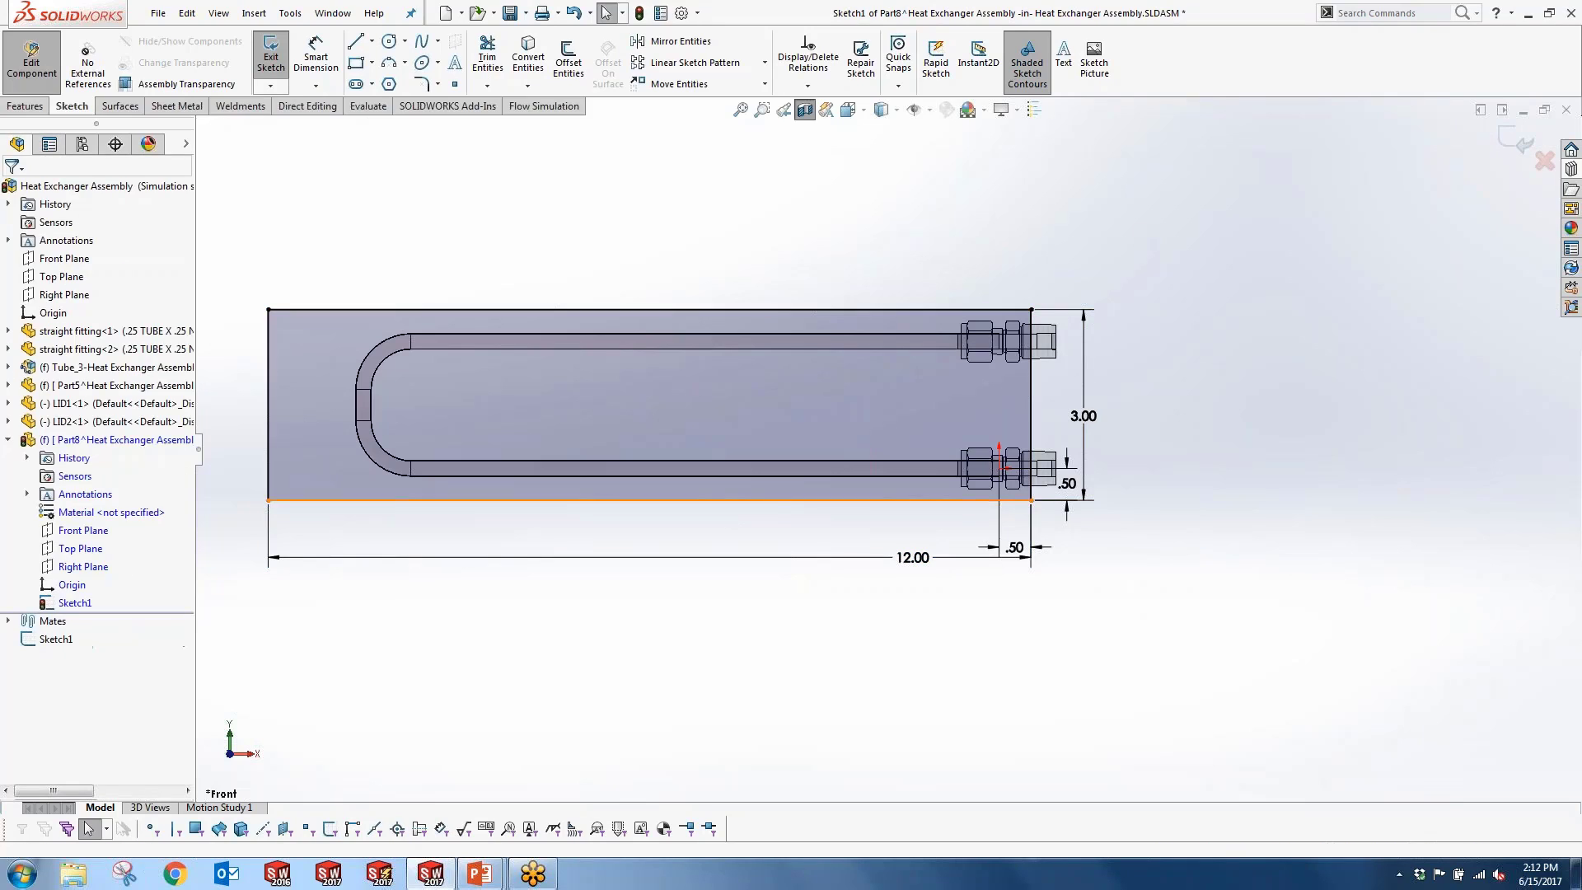
Step: Set the right edge's distance from the origin to 1 in and the rectangle's width to 11.5 in
{"action": "double_click", "coordinate": [1015, 548]}
{"action": "type", "text": "1"}
{"action": "key", "text": "Return"}
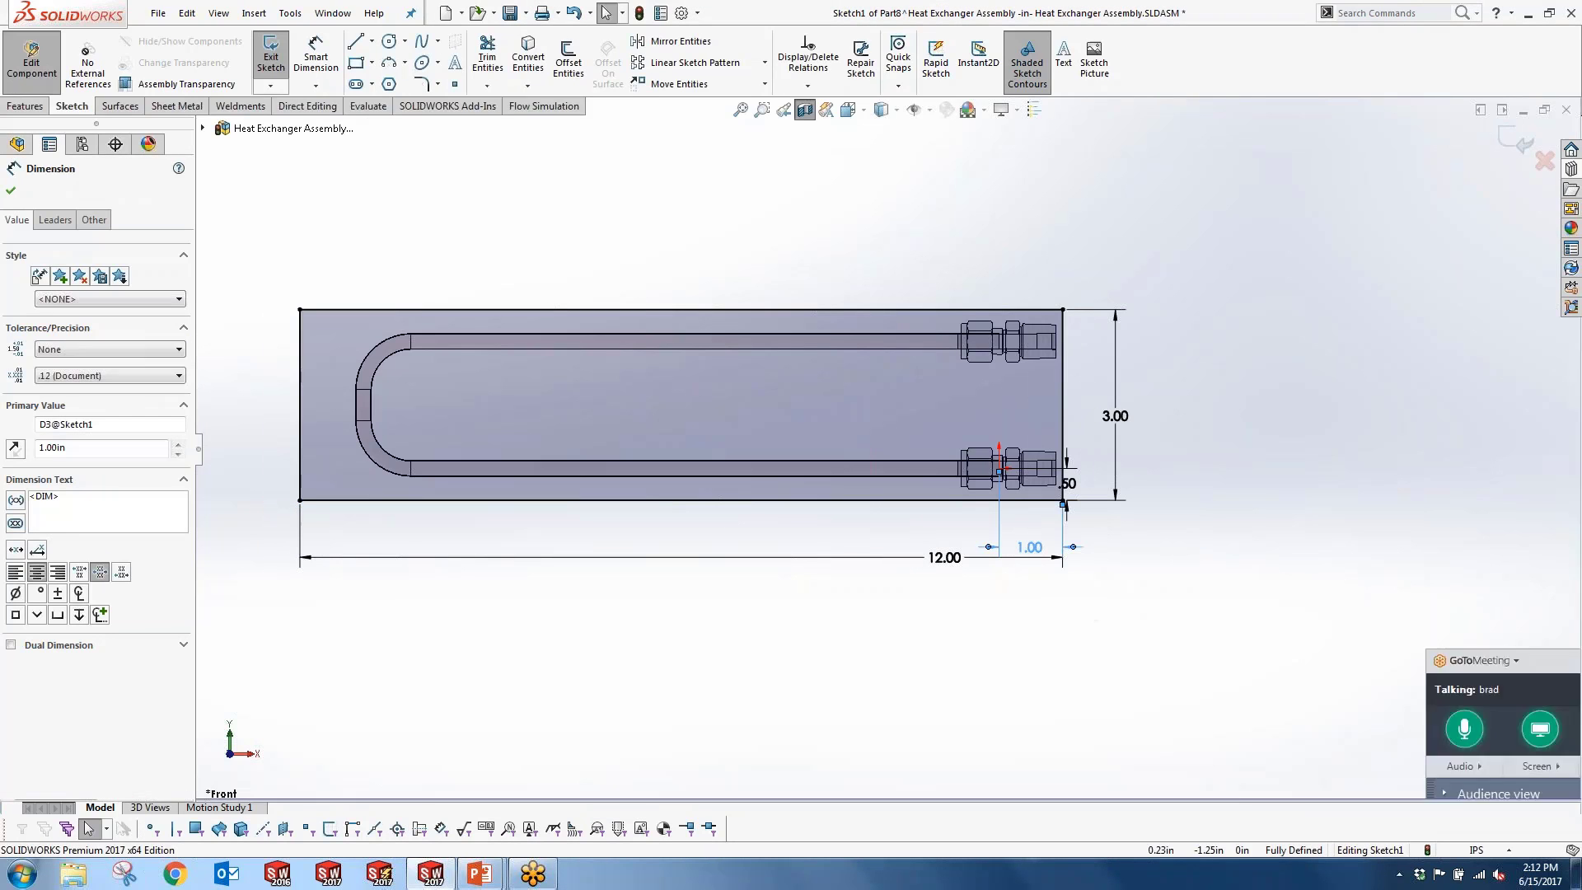
{"action": "scroll", "coordinate": [580, 427], "scroll_direction": "up", "scroll_amount": 2}
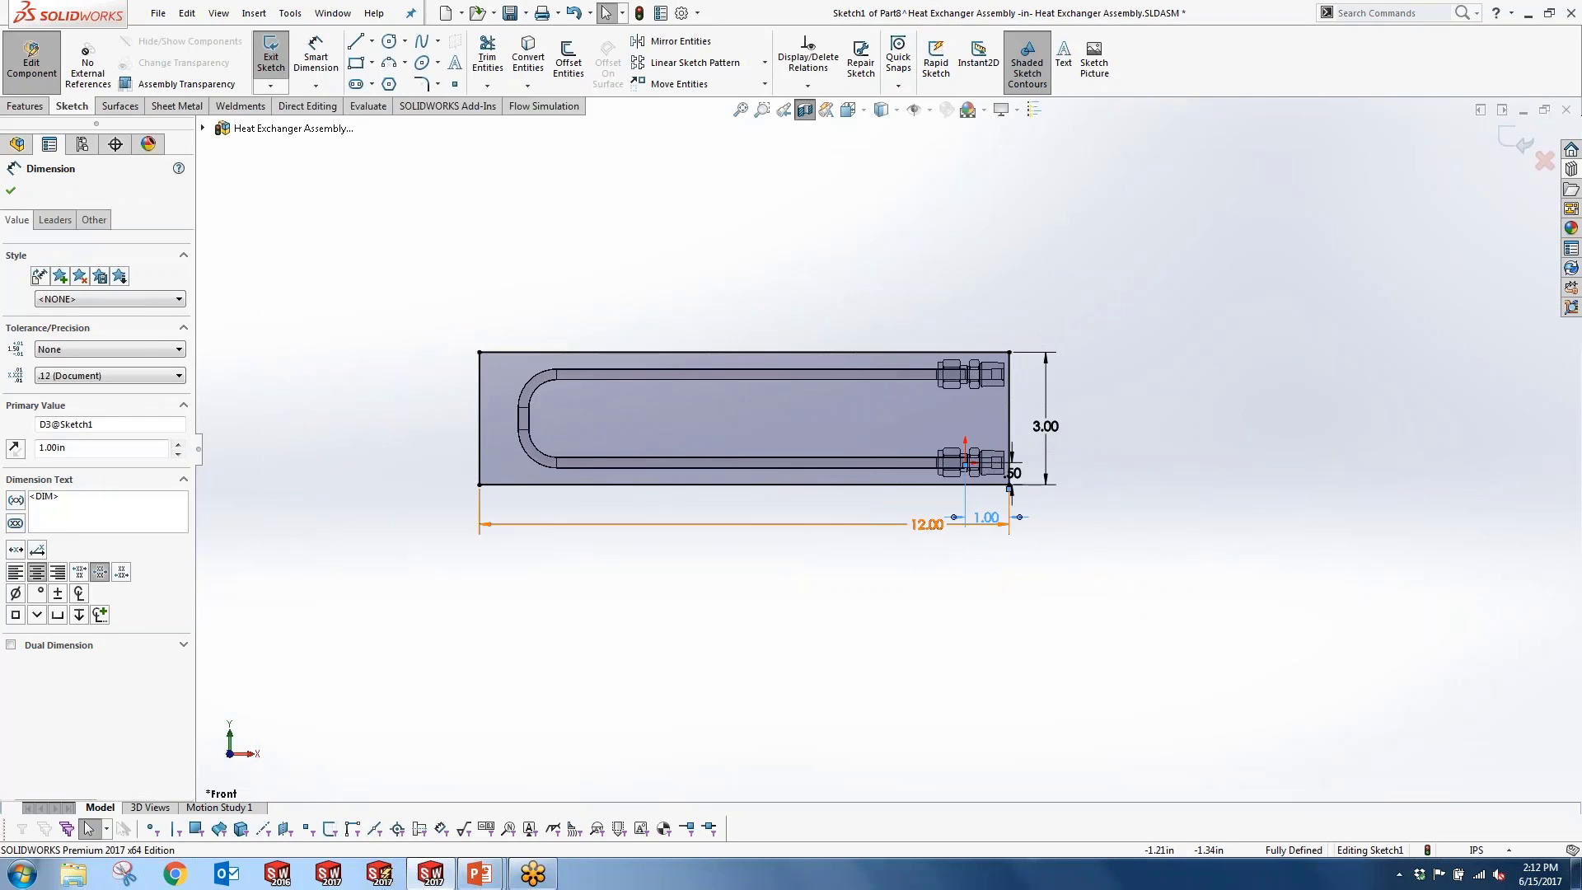
{"action": "double_click", "coordinate": [928, 524]}
{"action": "type", "text": "11.5"}
{"action": "key", "text": "Return"}
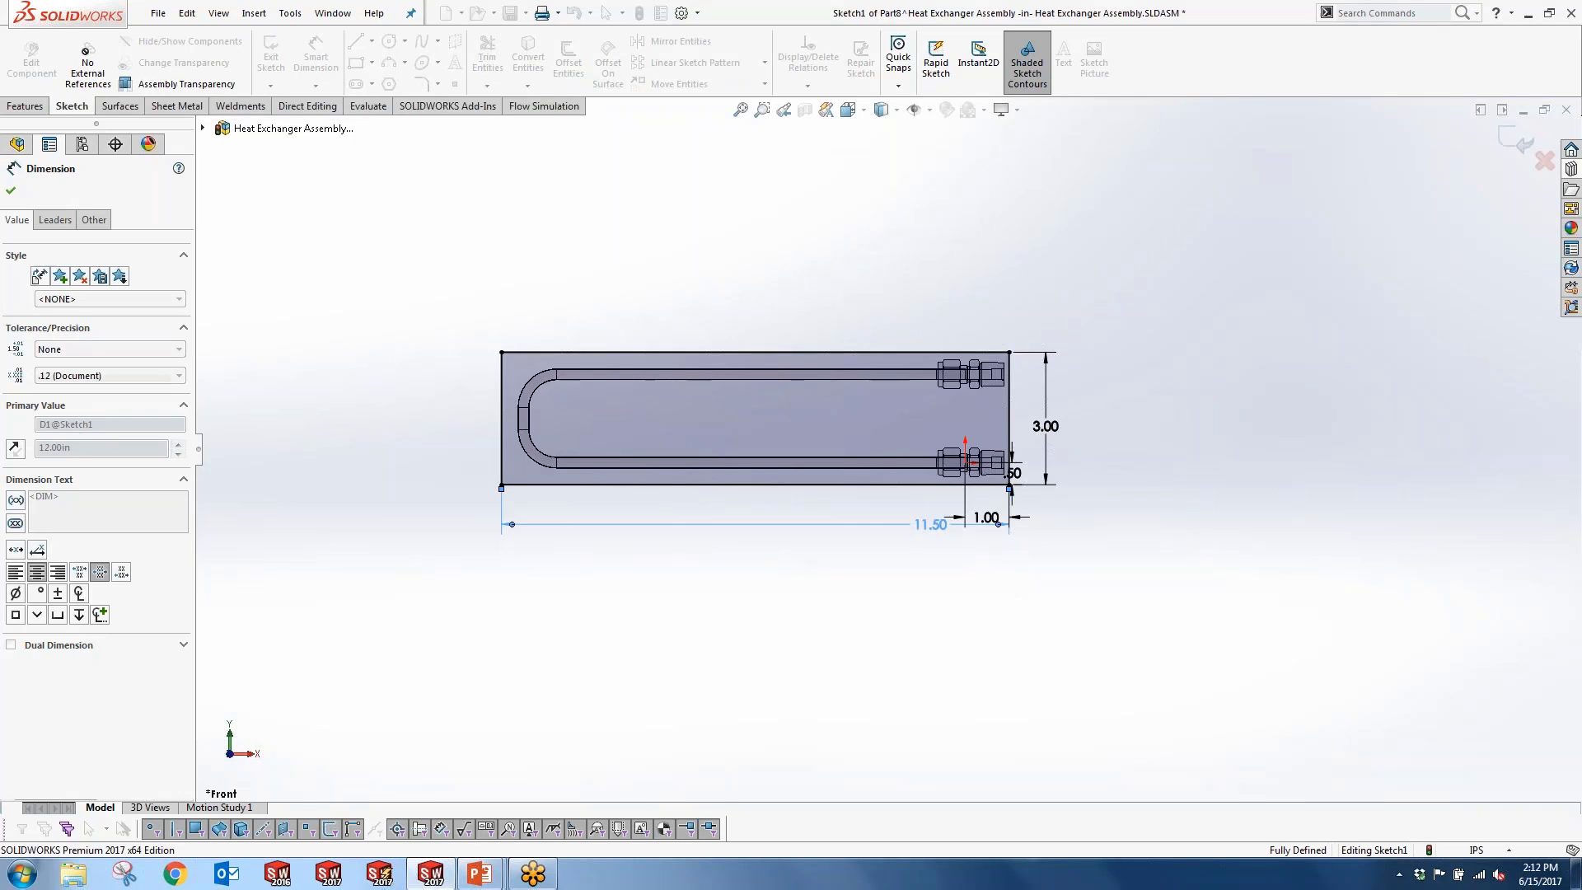
{"action": "key", "text": "Escape"}
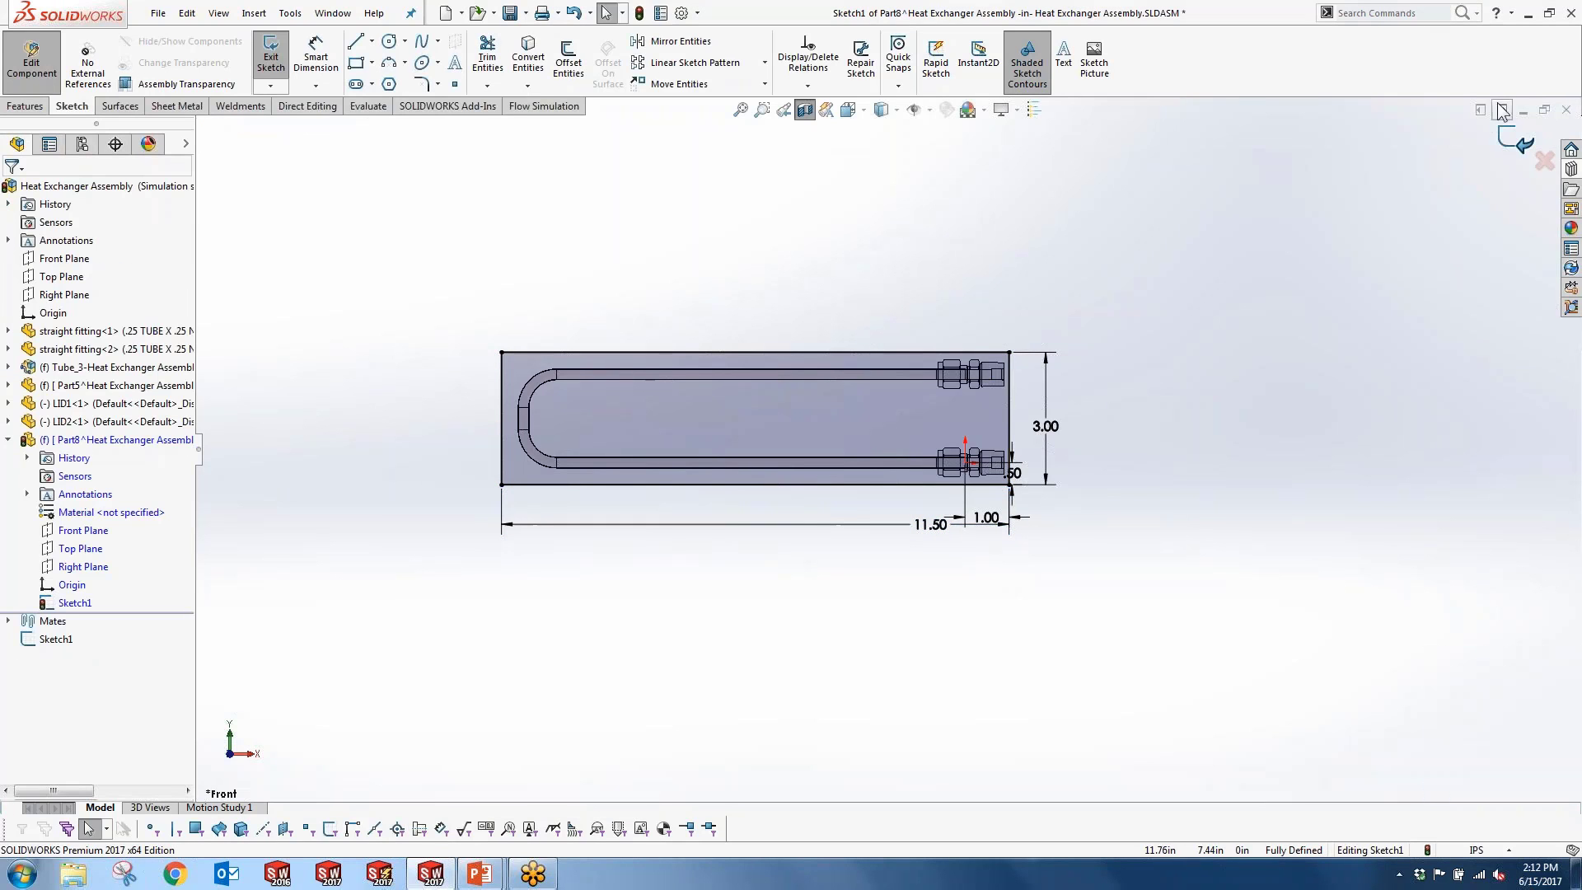
Step: Exit the sketch, return to the main assembly, and check the rectangle around the tube from an angled view
{"action": "left_click", "coordinate": [1521, 141]}
{"action": "left_click", "coordinate": [1531, 147]}
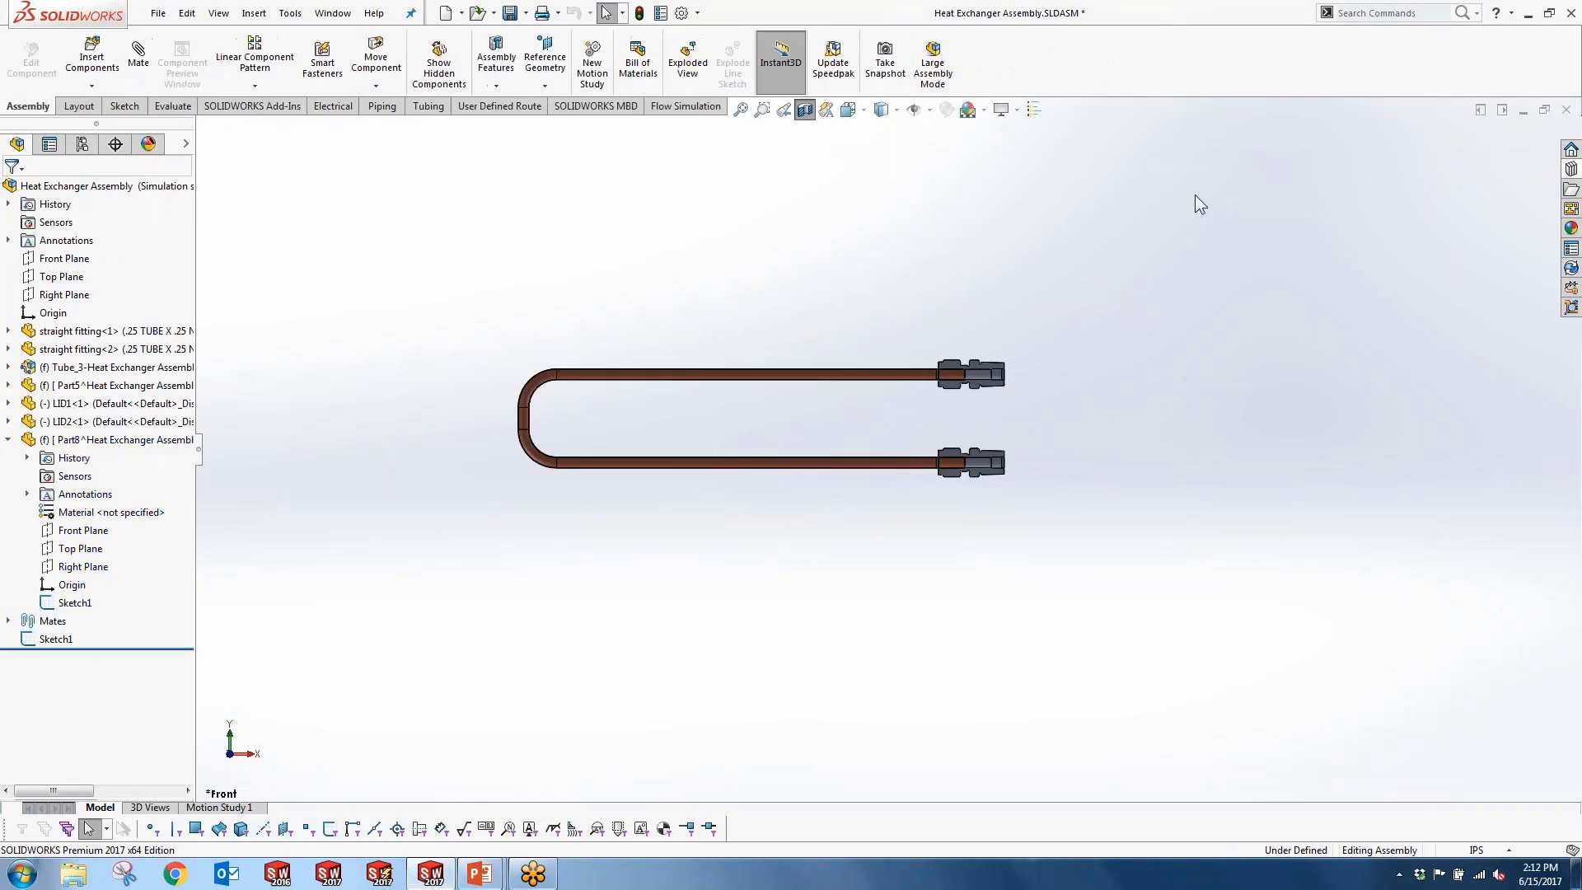
{"action": "left_click", "coordinate": [75, 603]}
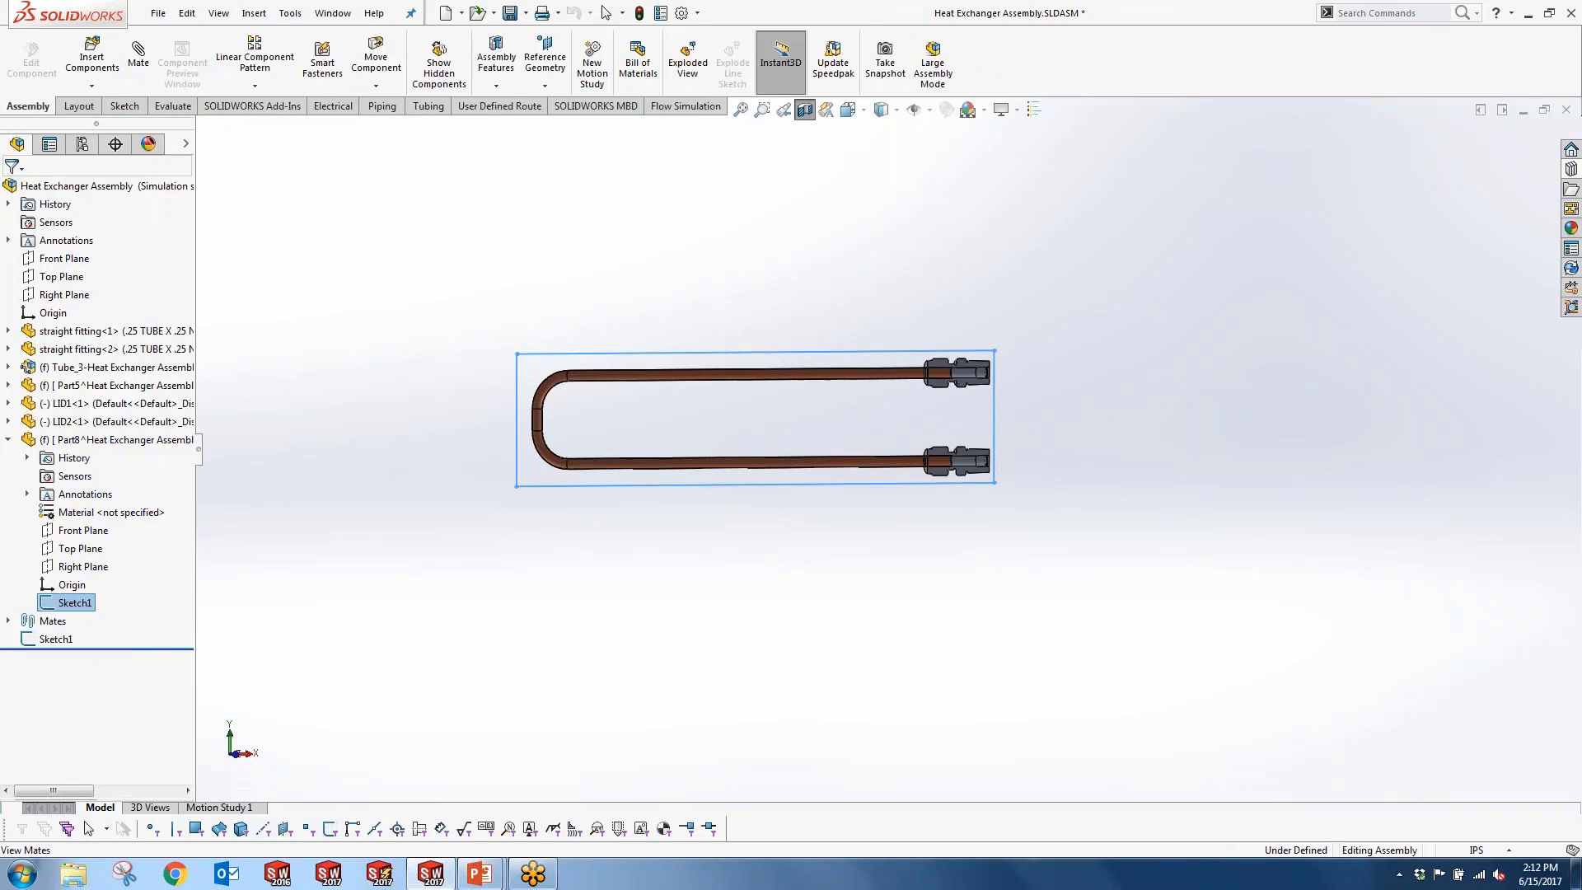
{"action": "middle_click_drag", "start_coordinate": [354, 527], "coordinate": [605, 451]}
{"action": "scroll", "coordinate": [508, 410], "scroll_direction": "down", "scroll_amount": 2}
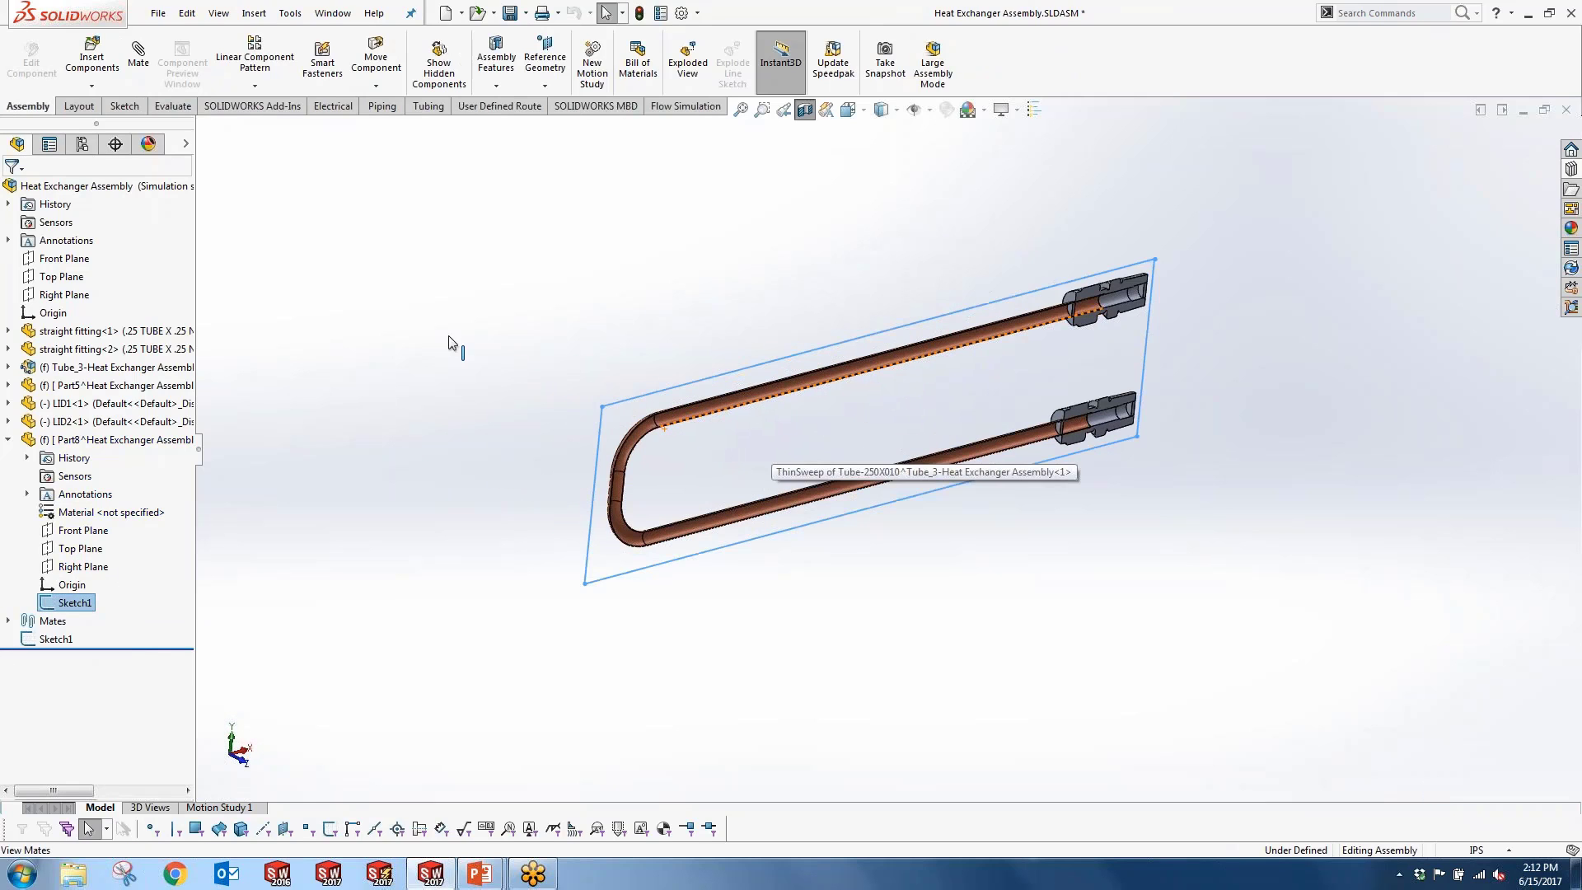
Step: Reopen the new part with the rectangle sketch for editing in place
{"action": "left_click", "coordinate": [78, 107]}
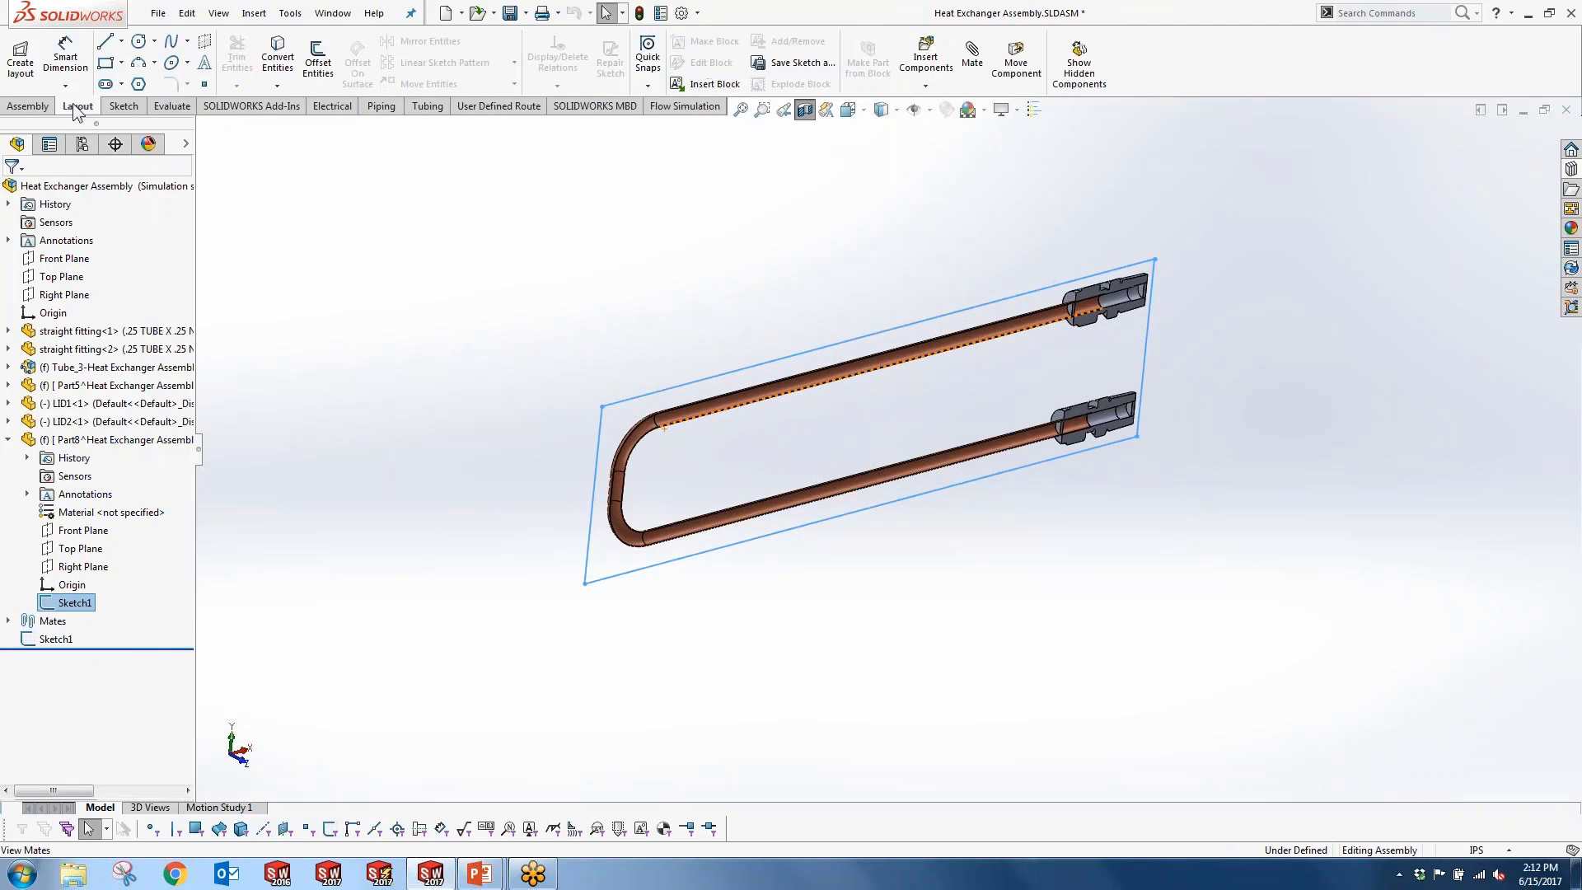
{"action": "left_click", "coordinate": [28, 106]}
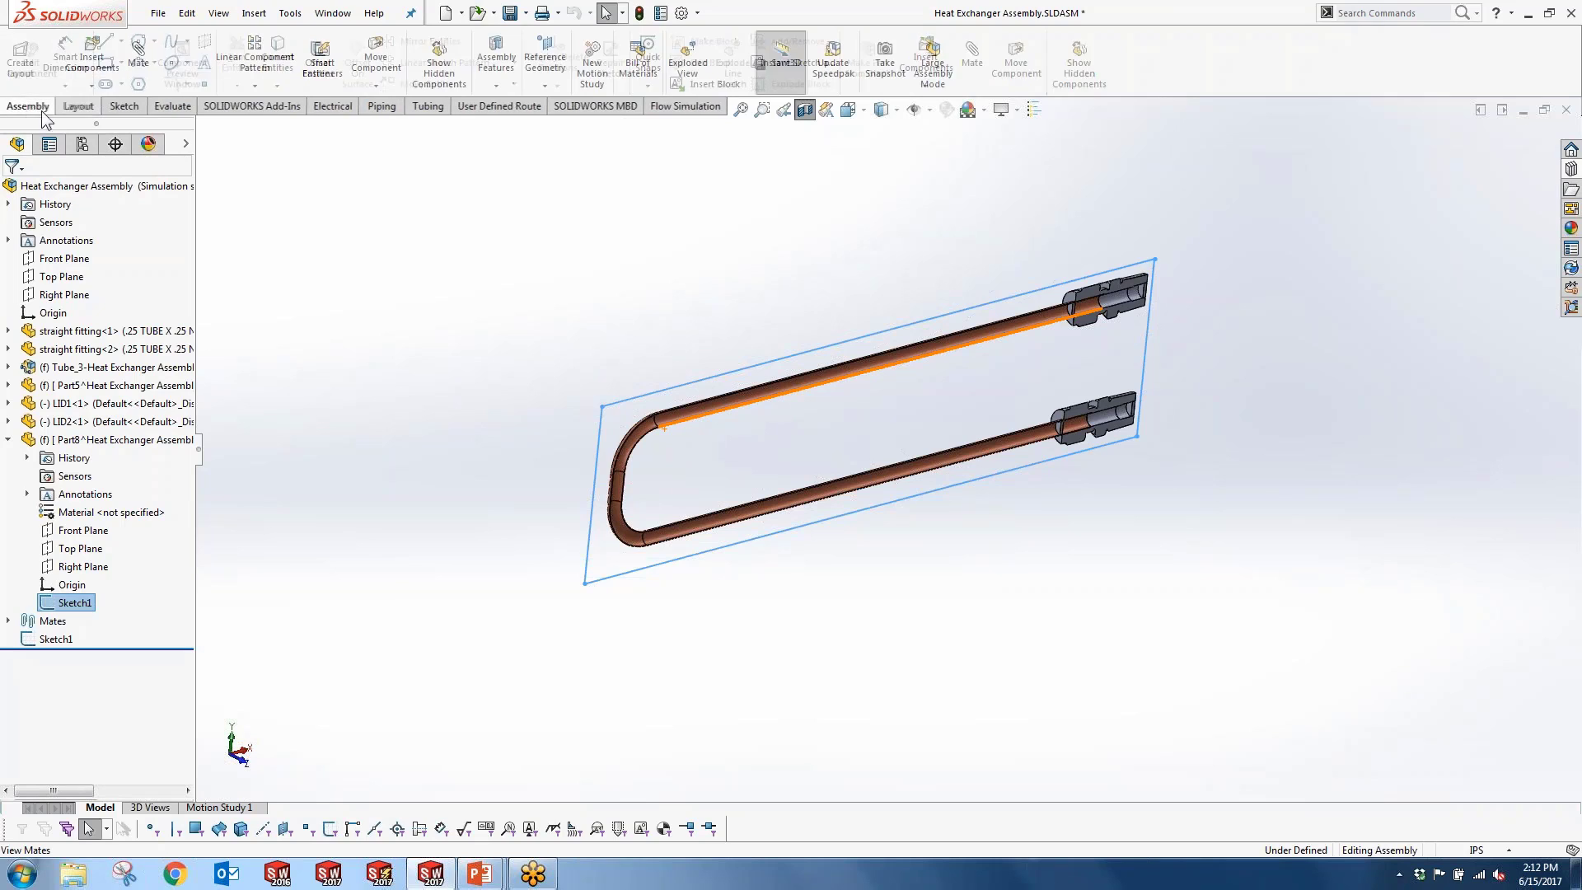
{"action": "right_click", "coordinate": [90, 439]}
{"action": "left_click", "coordinate": [158, 318]}
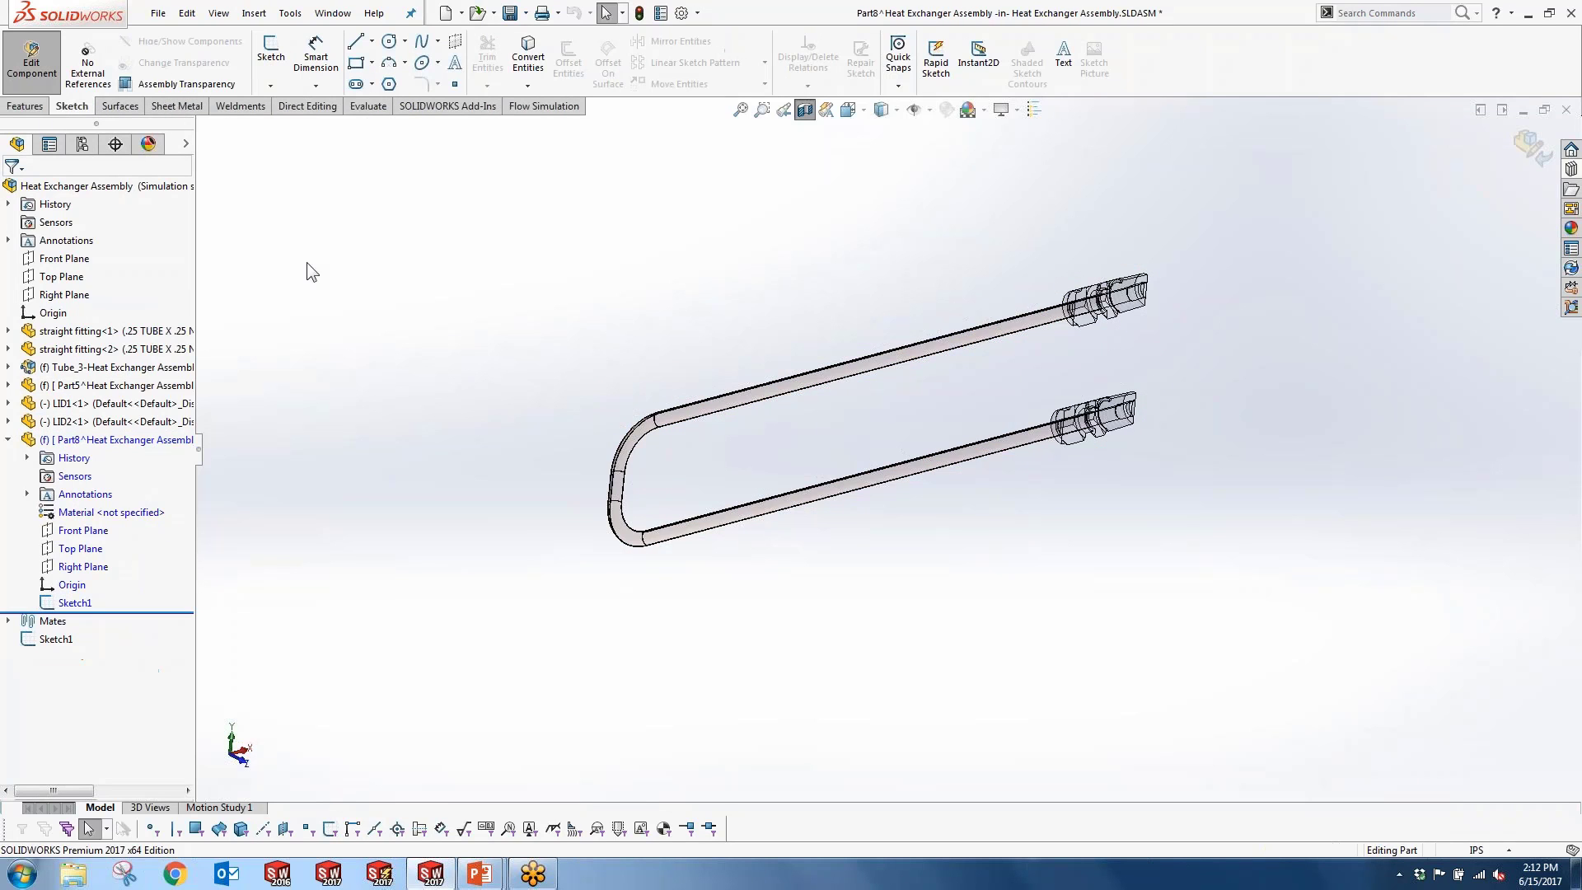
Step: Extrude the rectangle sketch 0.05 in from a 0.50 in offset, with the offset reversed behind the tube, and return to the assembly
{"action": "left_click", "coordinate": [72, 603]}
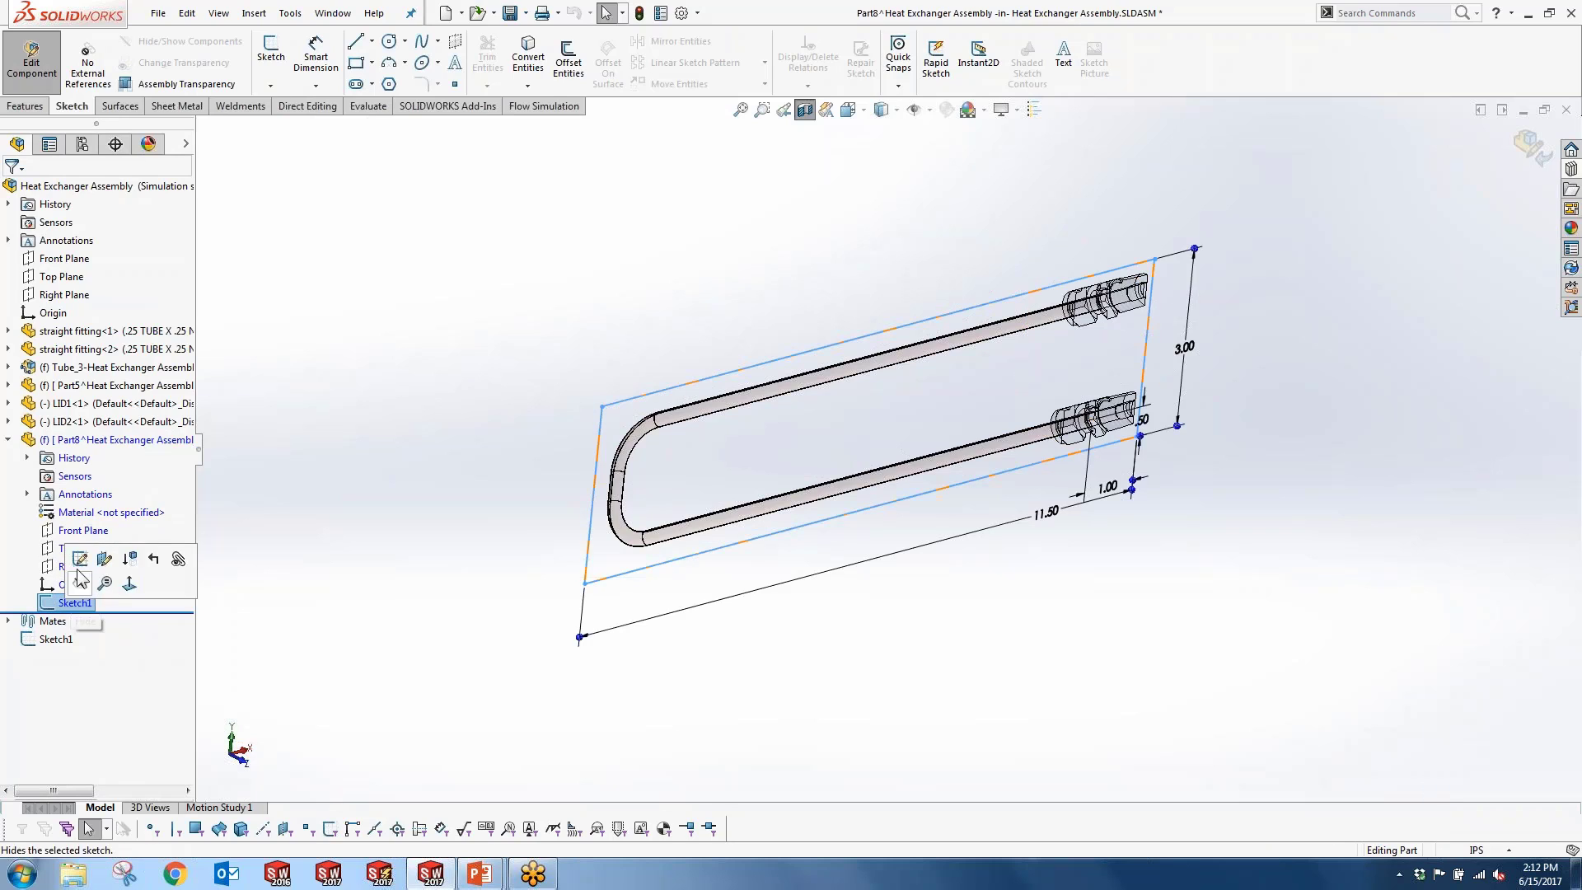
{"action": "left_click", "coordinate": [25, 106]}
{"action": "left_click", "coordinate": [279, 57]}
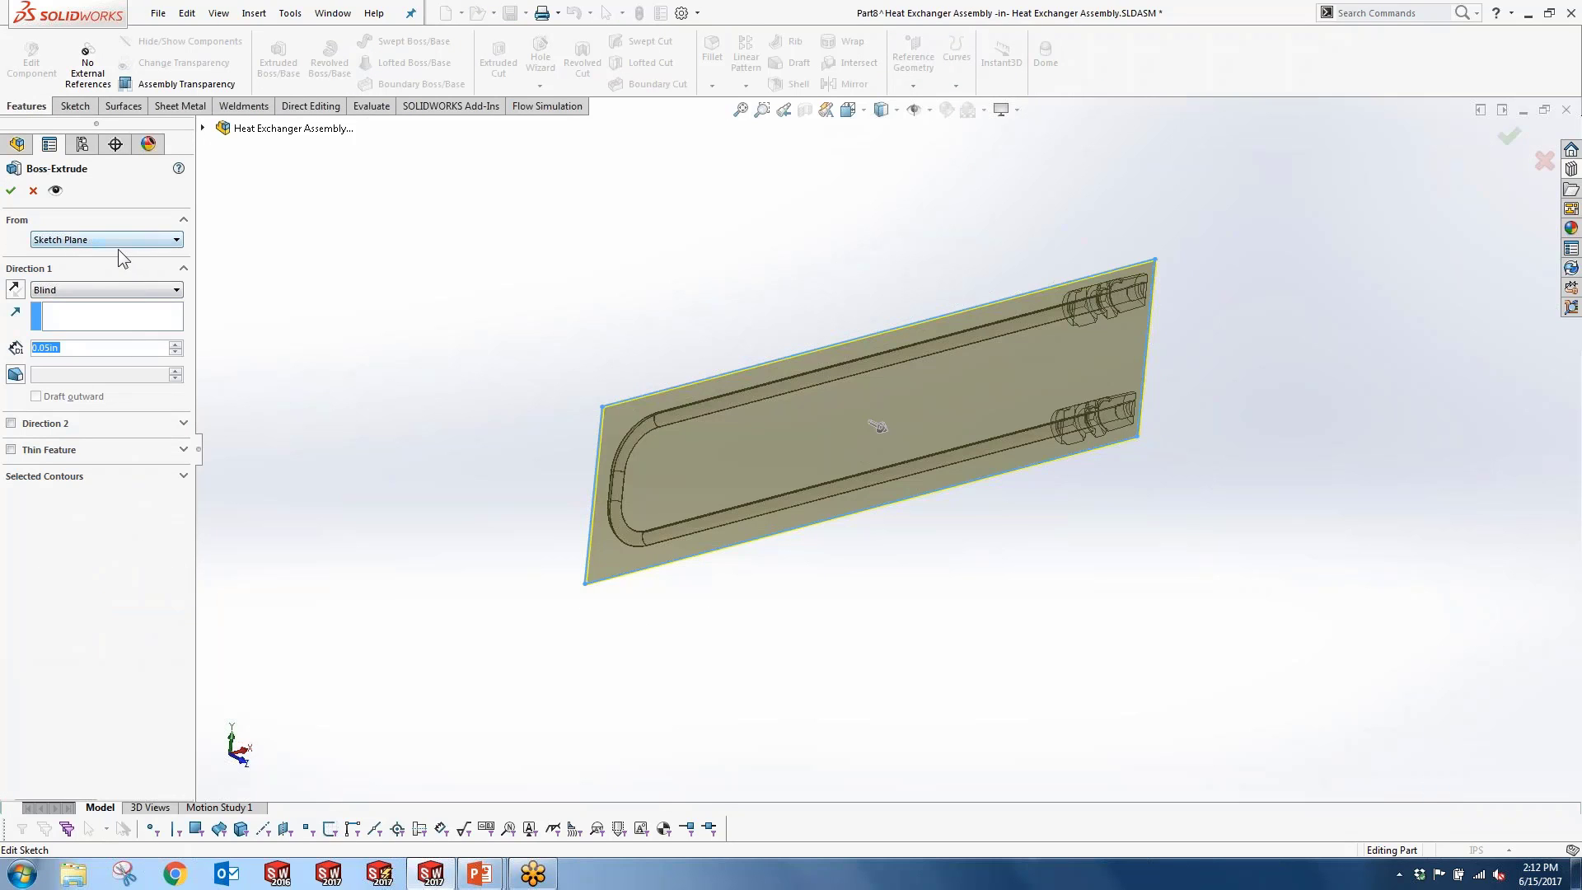
{"action": "left_click", "coordinate": [115, 242]}
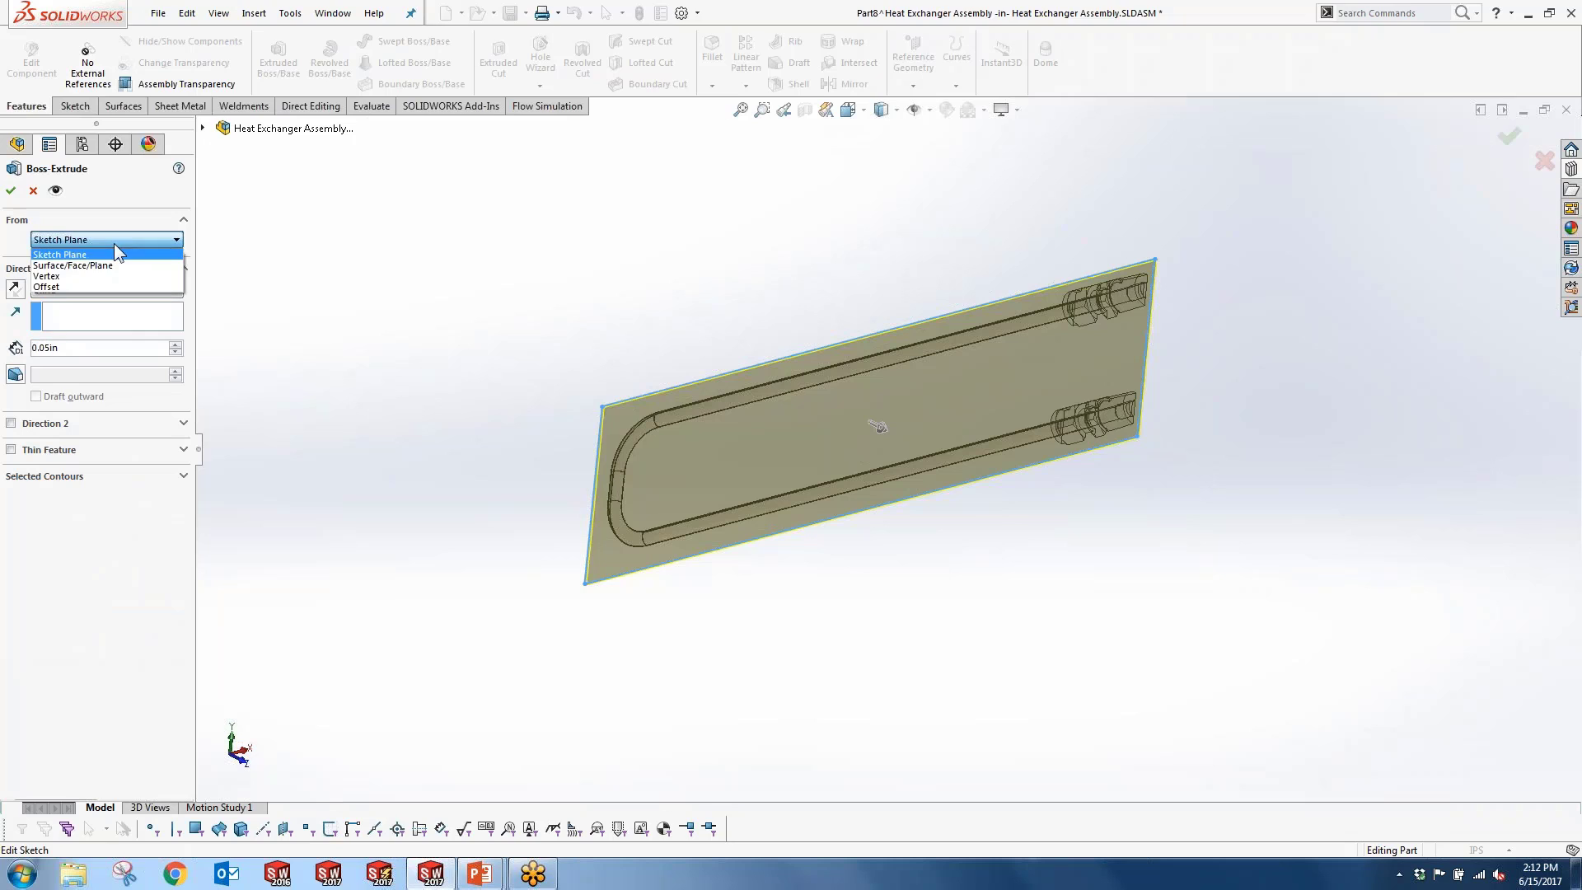
{"action": "left_click", "coordinate": [56, 288]}
{"action": "type", "text": "0.50in"}
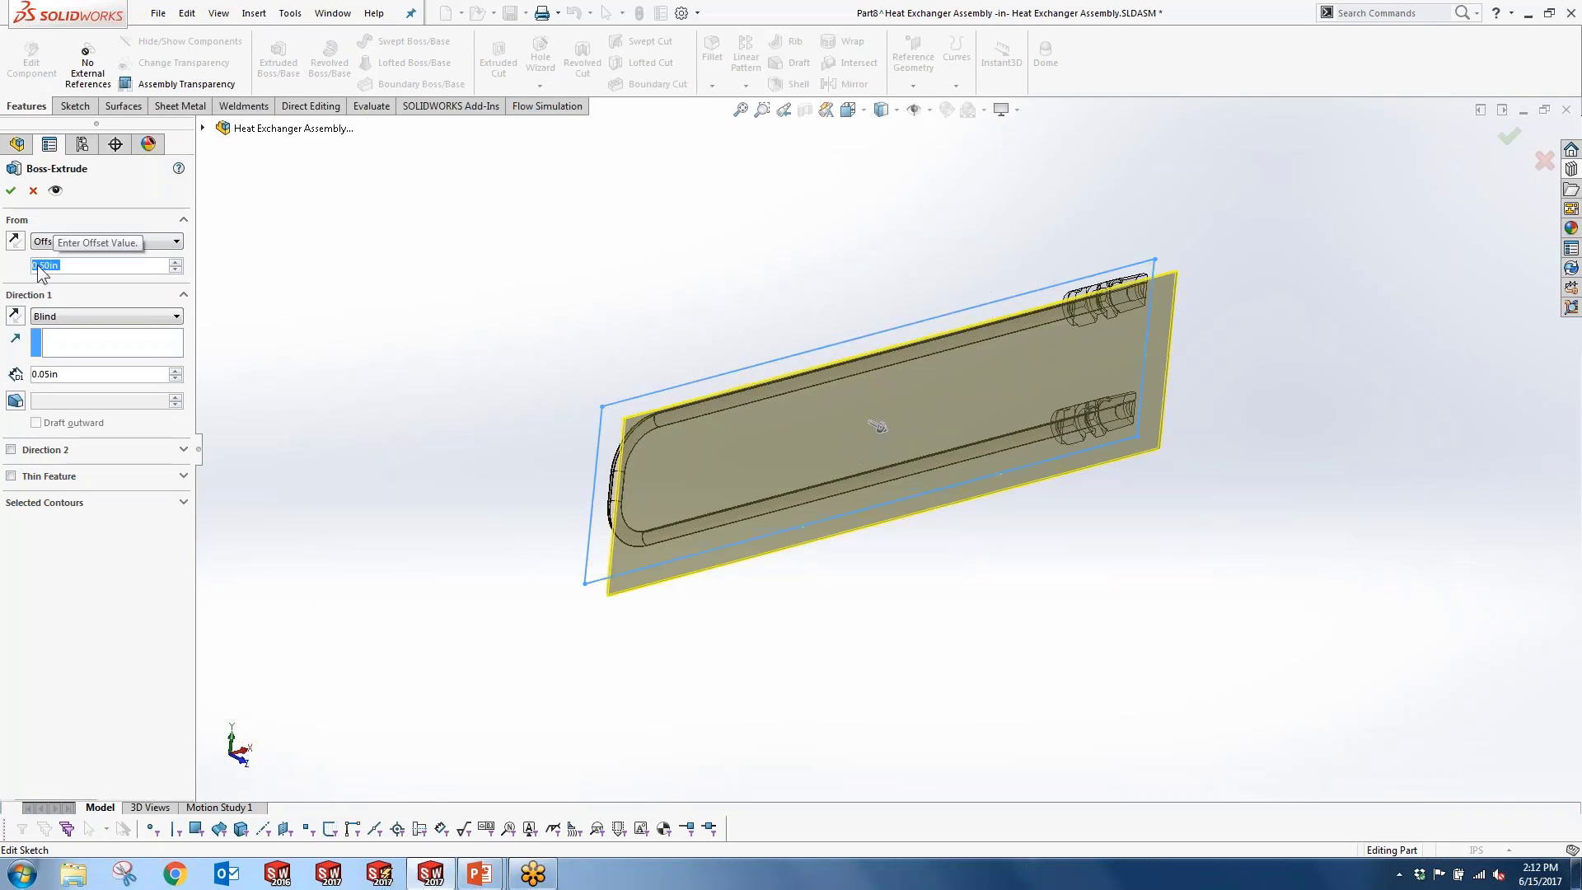
{"action": "key", "text": "Return"}
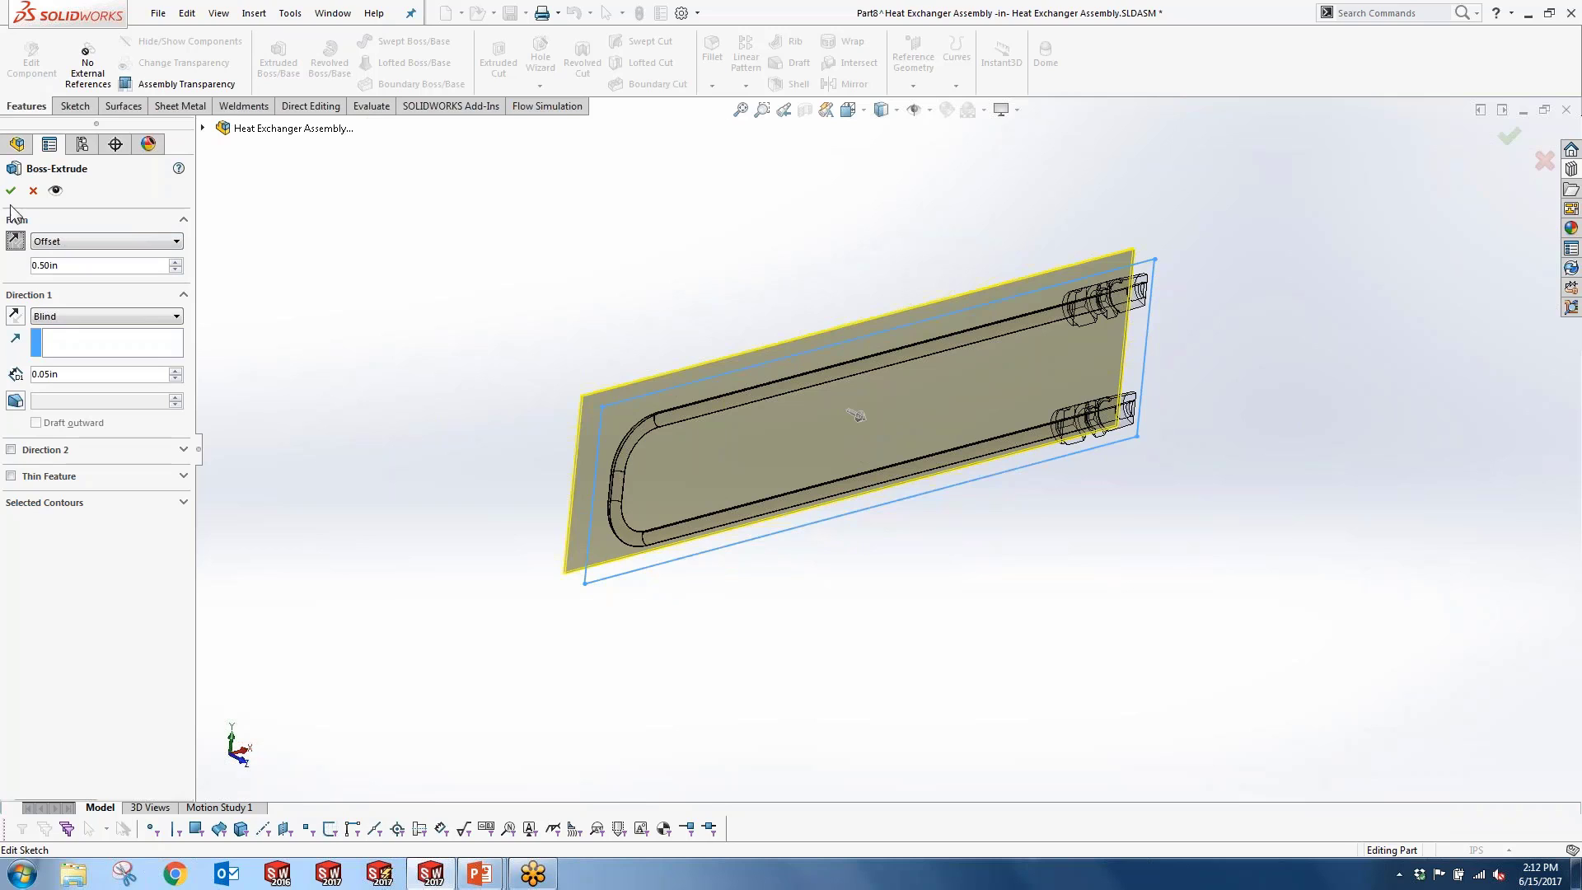
{"action": "left_click", "coordinate": [10, 192]}
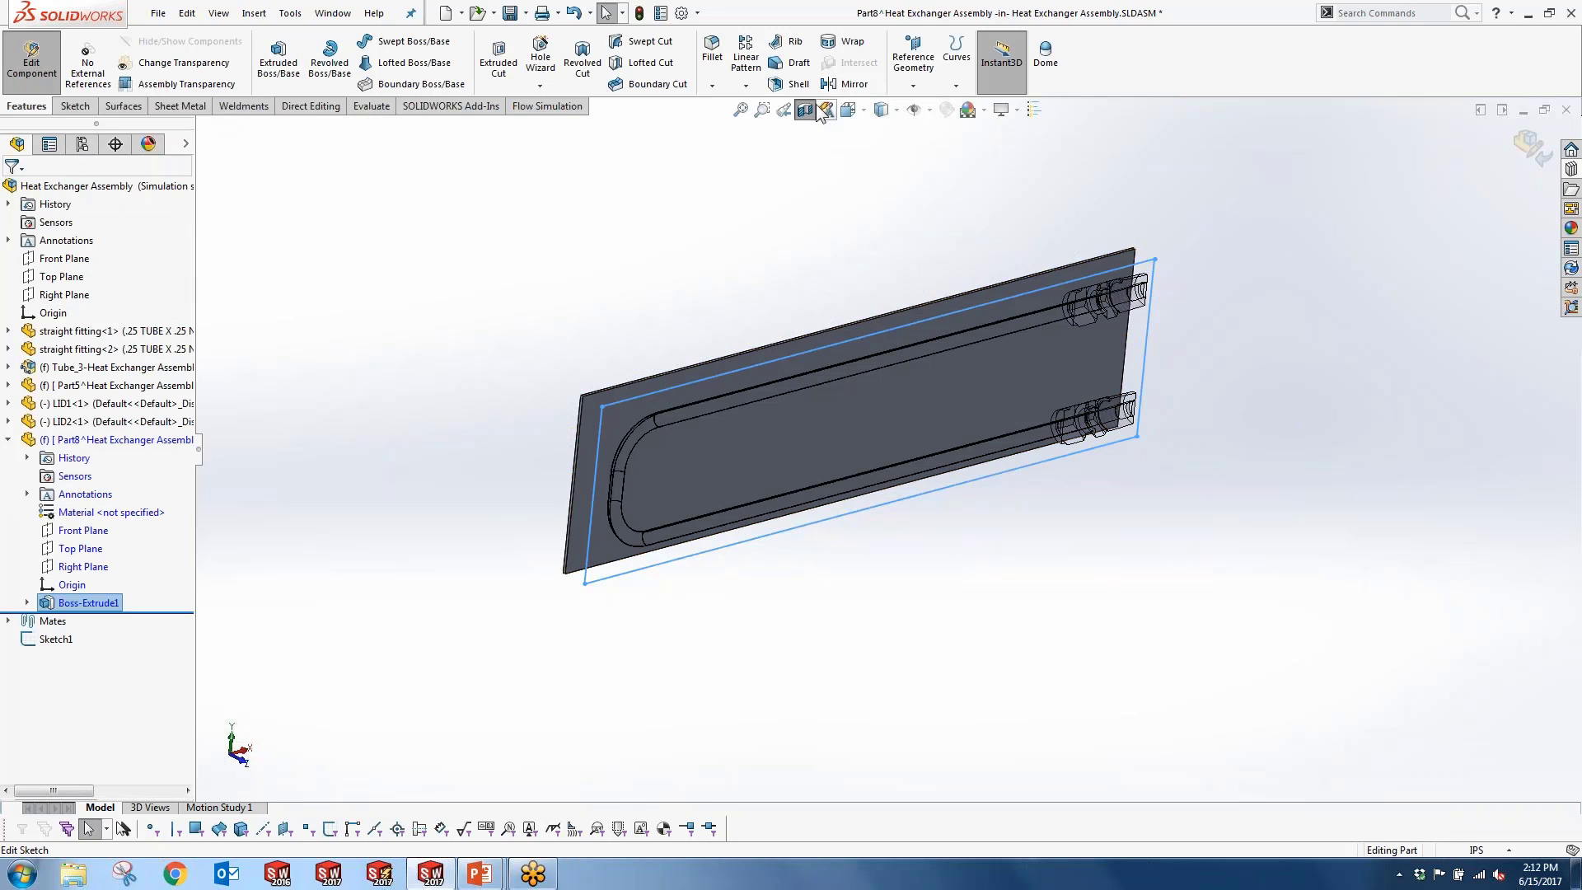
{"action": "left_click", "coordinate": [1532, 148]}
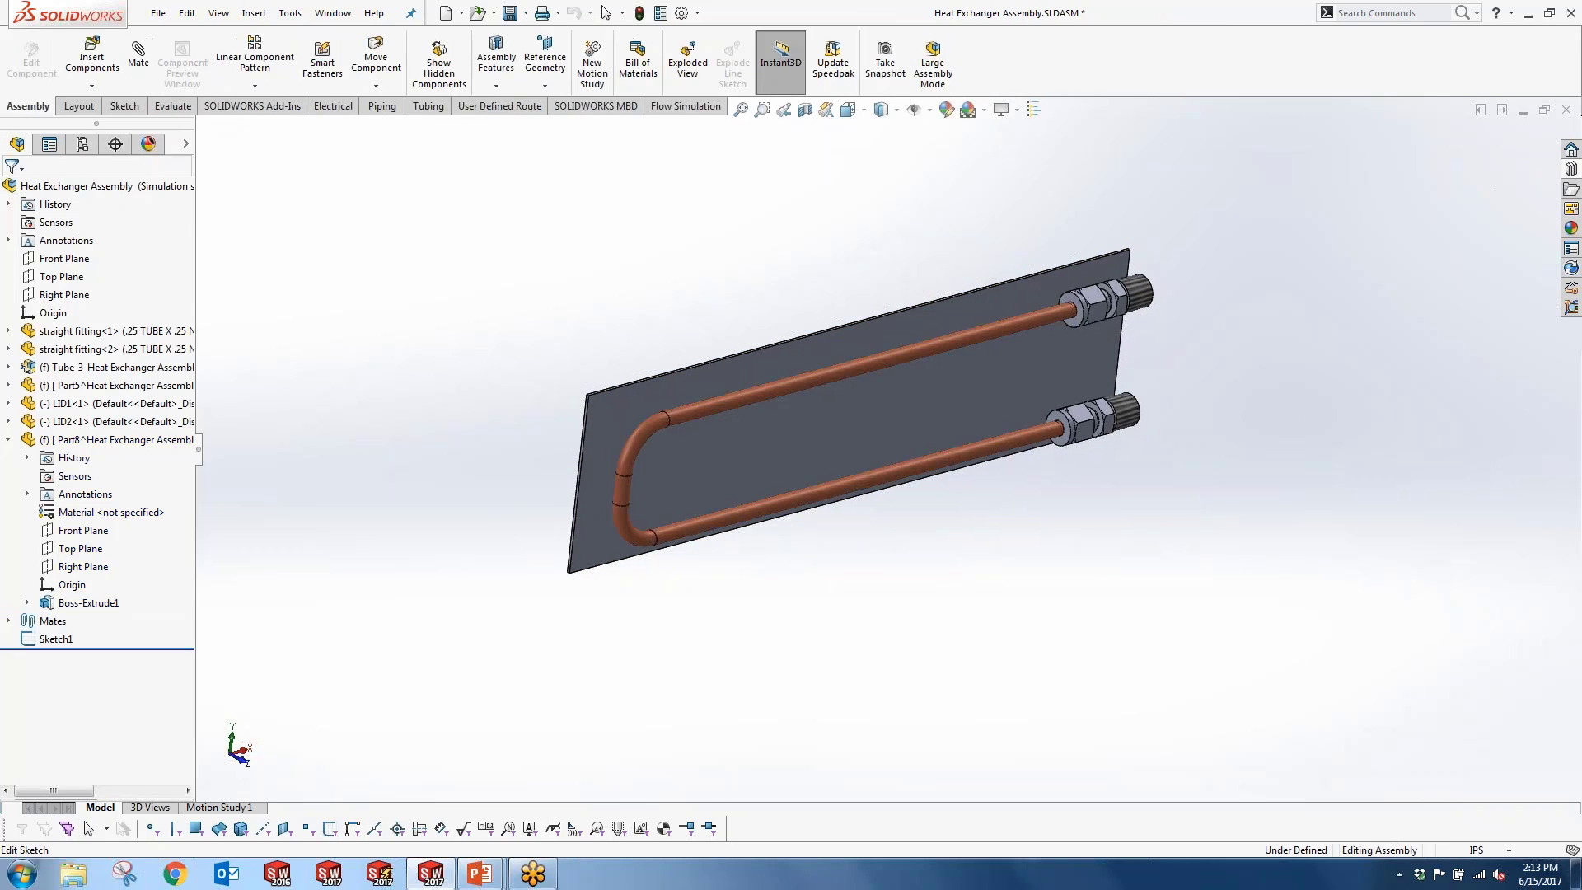
Step: Examine the lids on the two fitting ends and their position relative to the plate's edge from several angles
{"action": "middle_click_drag", "start_coordinate": [1220, 396], "coordinate": [1022, 338]}
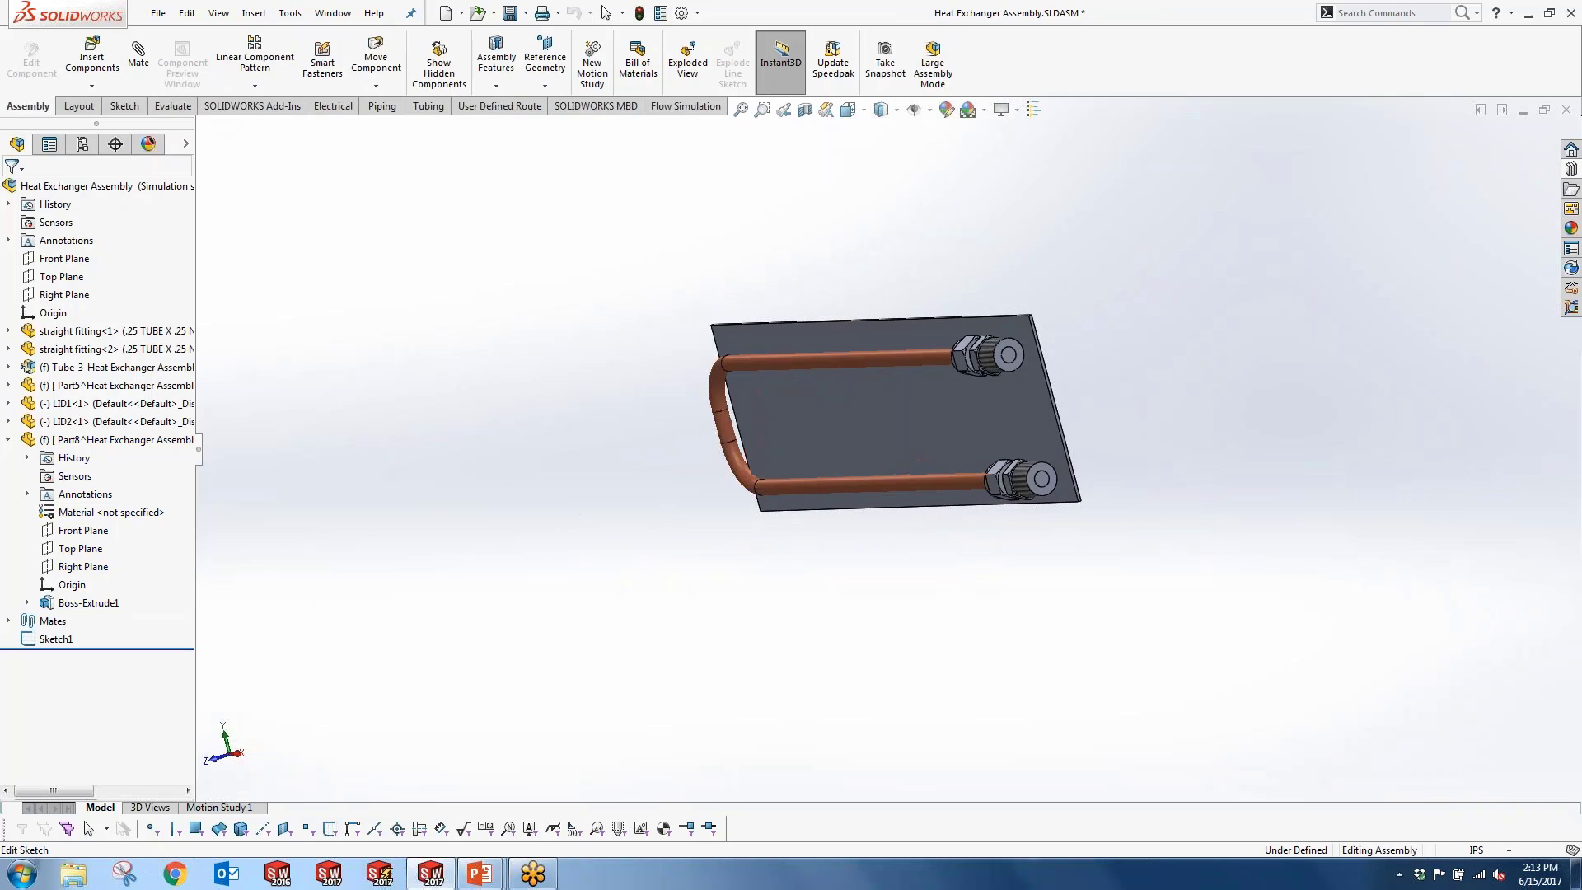
{"action": "scroll", "coordinate": [1030, 331], "scroll_direction": "down", "scroll_amount": 4}
{"action": "scroll", "coordinate": [1005, 336], "scroll_direction": "down", "scroll_amount": 2}
{"action": "left_click", "coordinate": [973, 392]}
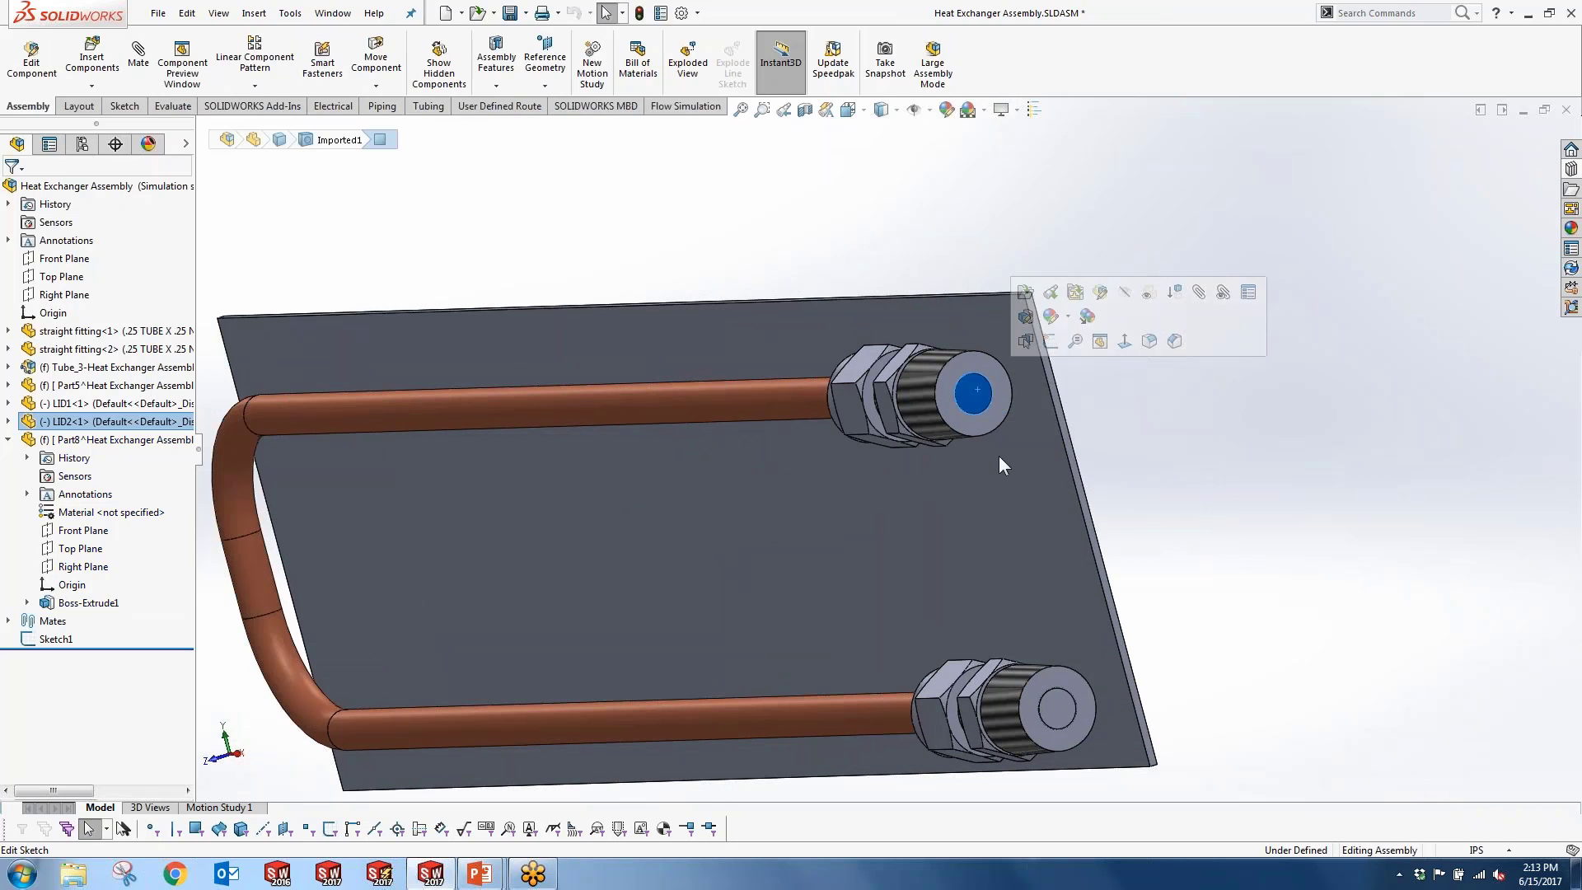
{"action": "left_click", "coordinate": [1063, 714]}
{"action": "left_click", "coordinate": [974, 393]}
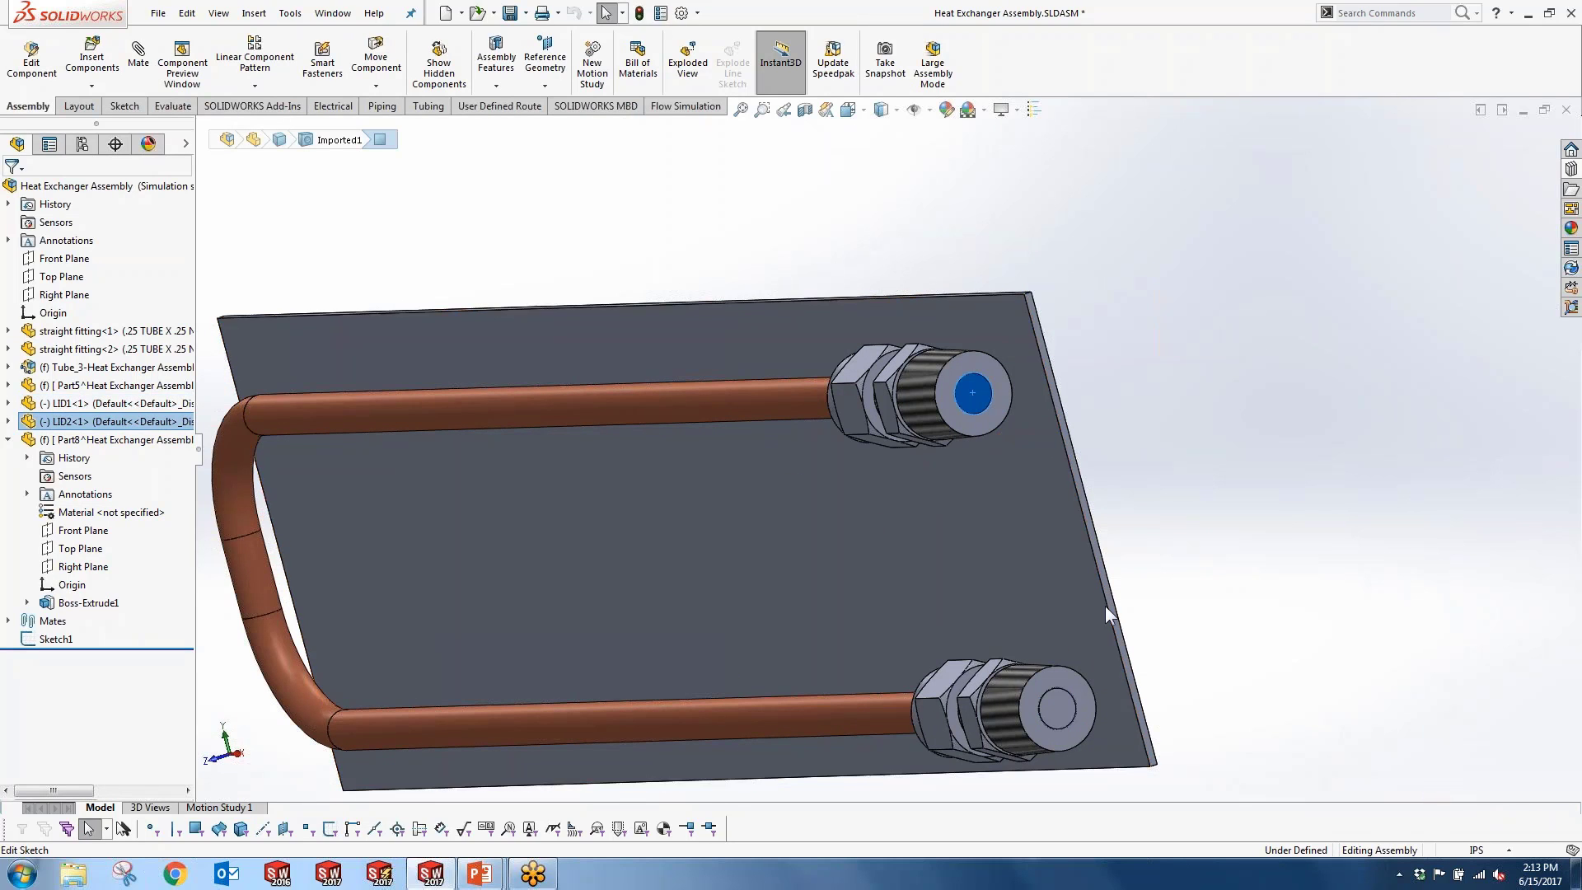
{"action": "left_click", "coordinate": [1141, 399]}
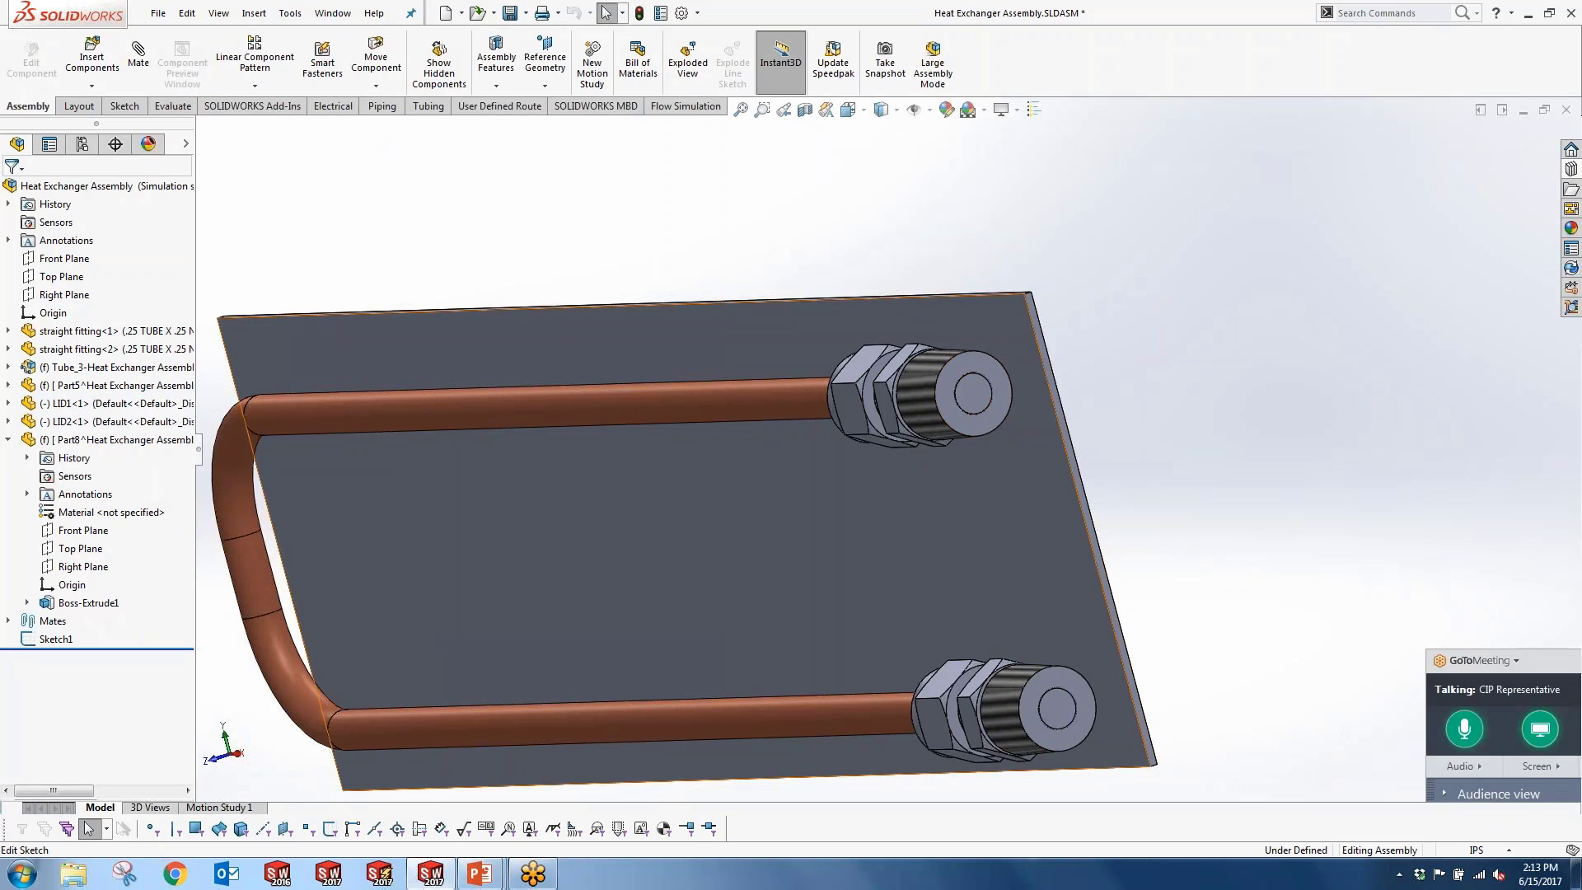
{"action": "middle_click_drag", "start_coordinate": [1022, 412], "coordinate": [1333, 455]}
{"action": "middle_click_drag", "start_coordinate": [1281, 383], "coordinate": [1245, 428]}
{"action": "scroll", "coordinate": [1137, 599], "scroll_direction": "up", "scroll_amount": 5}
{"action": "middle_click_drag", "start_coordinate": [1137, 599], "coordinate": [1178, 589]}
{"action": "scroll", "coordinate": [1178, 589], "scroll_direction": "up", "scroll_amount": 1}
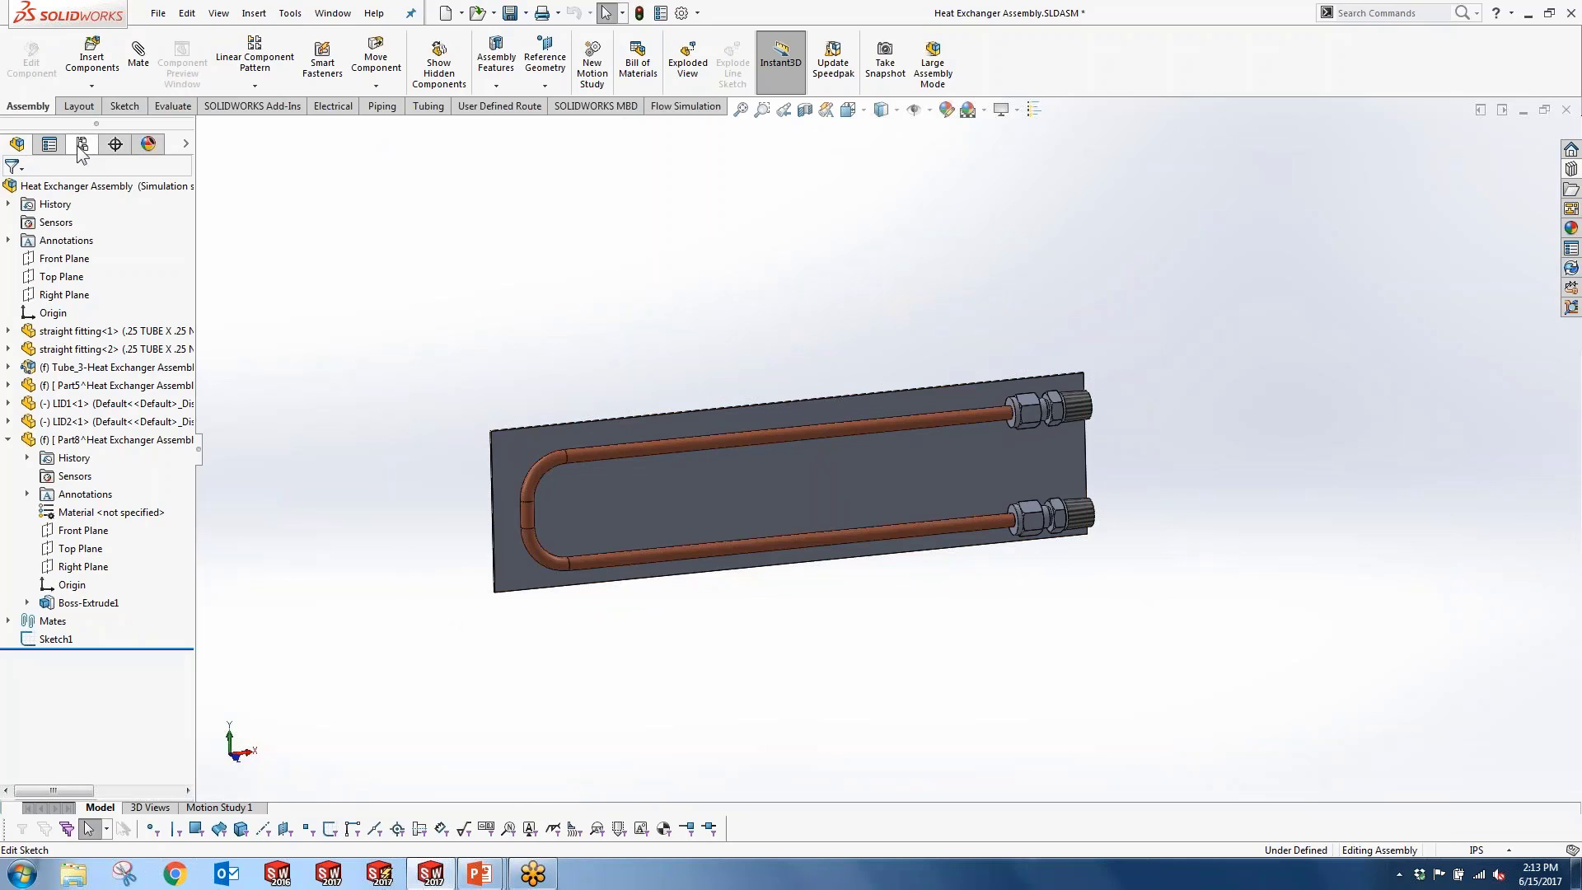
Step: Suppress both straight fittings in the assembly
{"action": "left_click", "coordinate": [76, 331]}
{"action": "left_click", "coordinate": [78, 349], "text": "ctrl"}
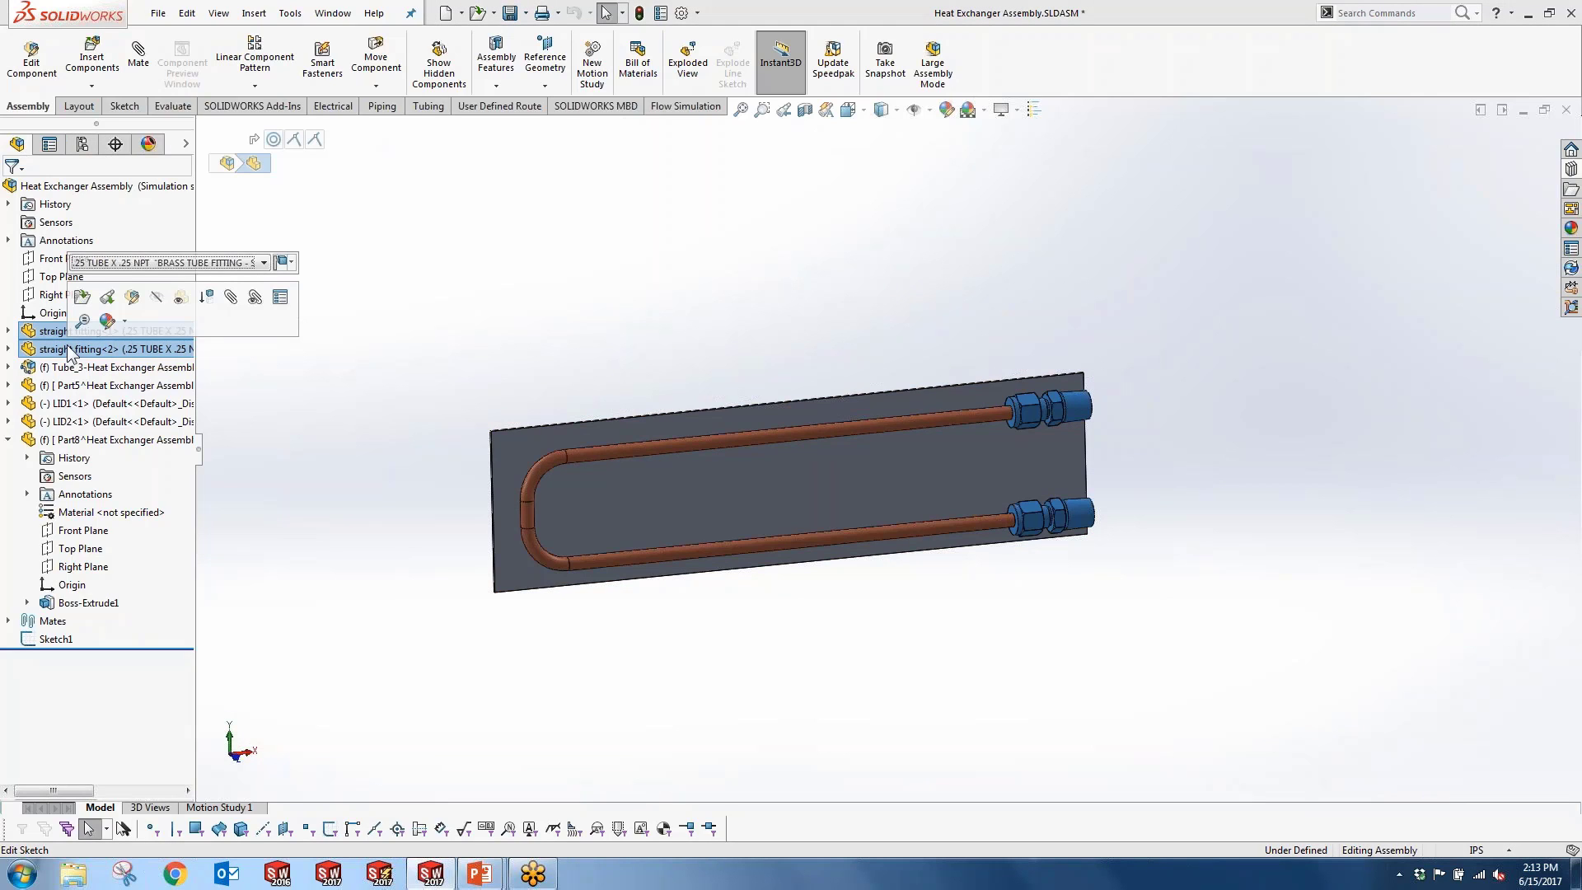
{"action": "left_click", "coordinate": [202, 297]}
{"action": "mouse_move", "coordinate": [692, 307]}
{"action": "middle_mouse_down"}
{"action": "mouse_move", "coordinate": [626, 339]}
{"action": "mouse_move", "coordinate": [647, 369]}
{"action": "middle_mouse_up"}
Step: Set the plate sketch's right edge 0.5 in from the origin, shorten its width keeping the left edge in place, and return to the assembly
{"action": "left_click", "coordinate": [86, 603]}
{"action": "left_click", "coordinate": [124, 566]}
{"action": "key", "text": "space"}
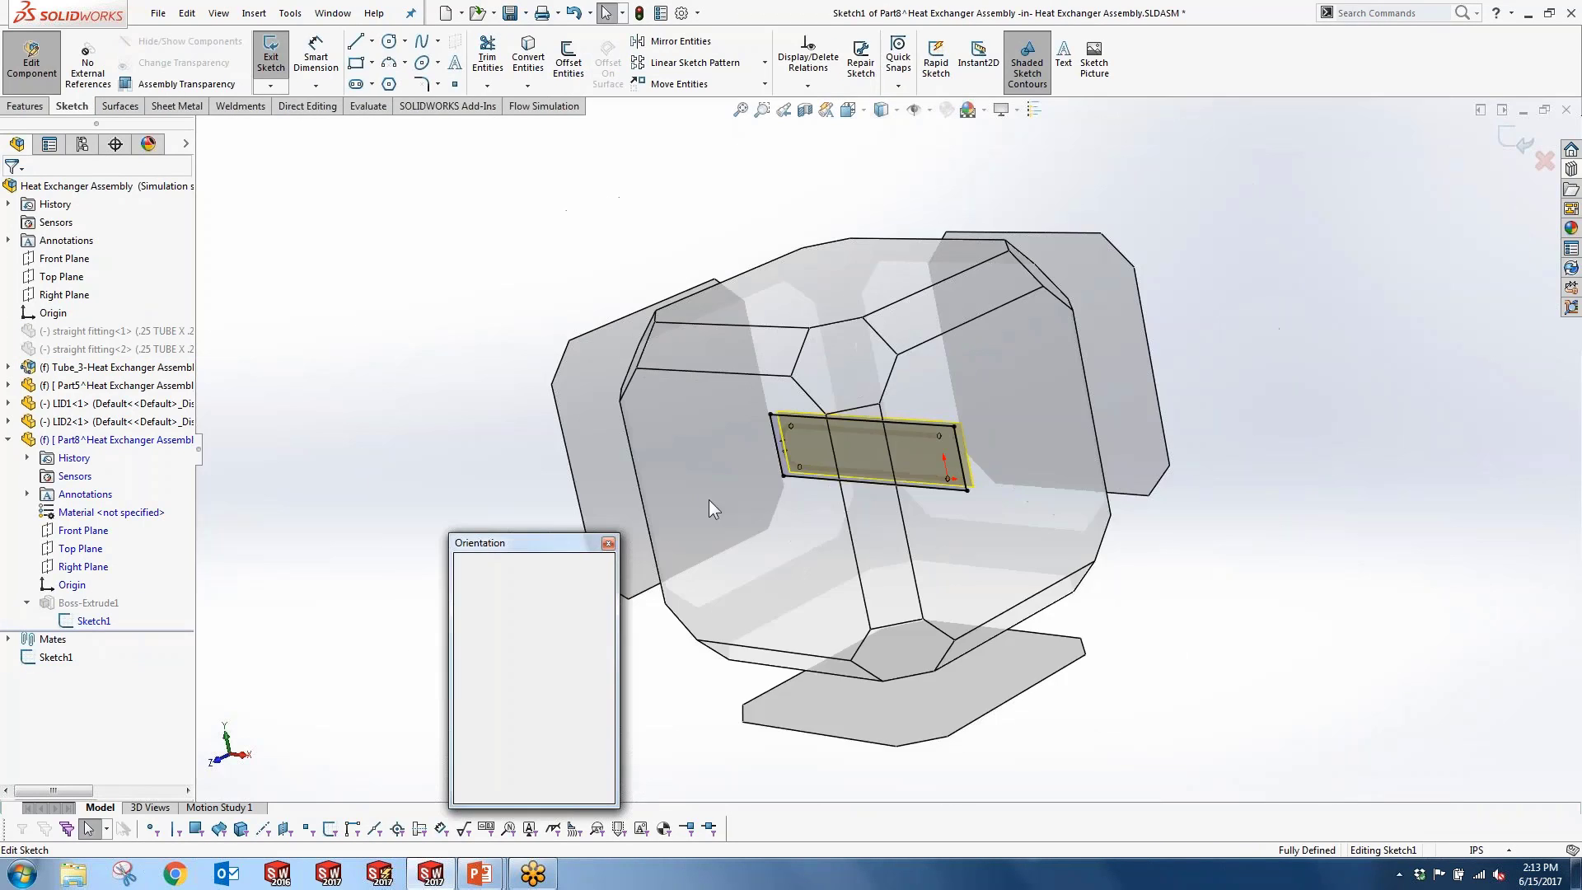
{"action": "left_click", "coordinate": [709, 499]}
{"action": "double_click", "coordinate": [1257, 600]}
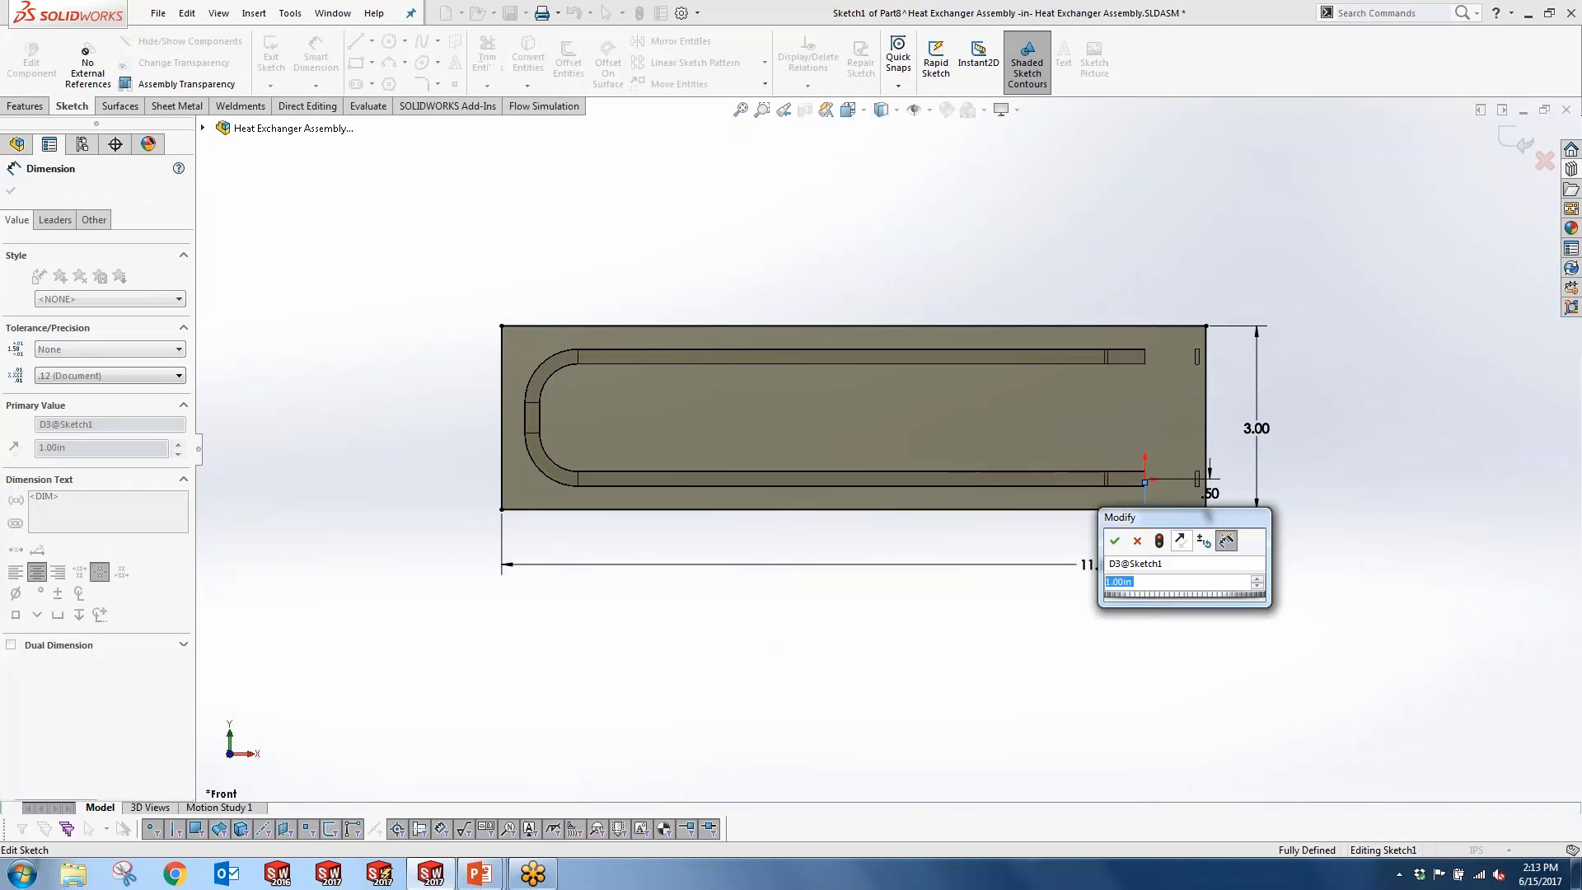
{"action": "type", "text": ".5"}
{"action": "key", "text": "Return"}
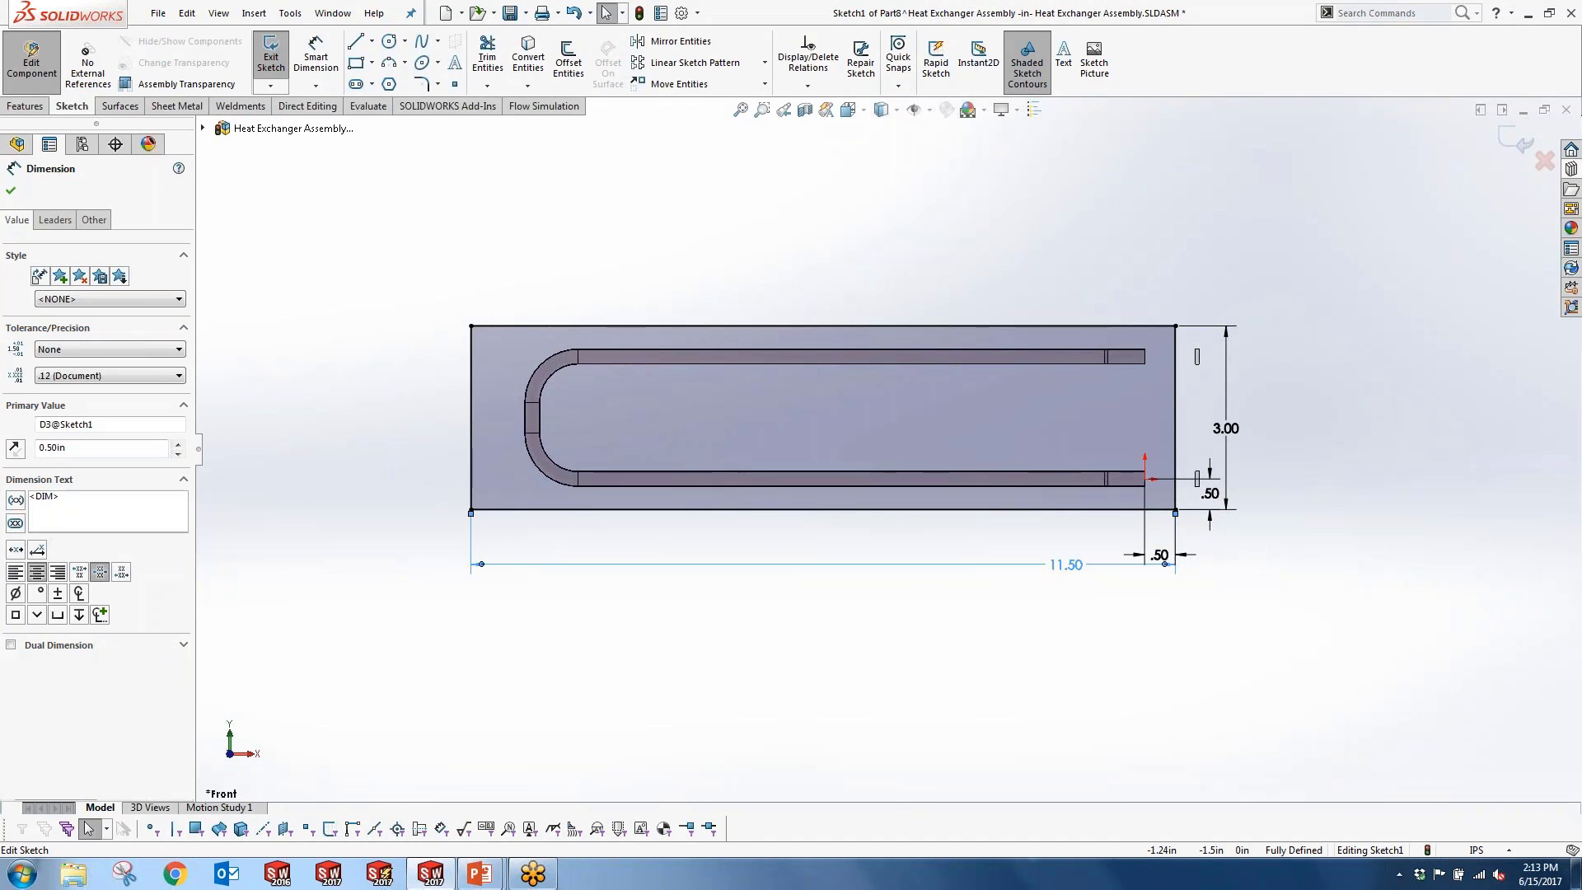
{"action": "left_click", "coordinate": [1521, 142]}
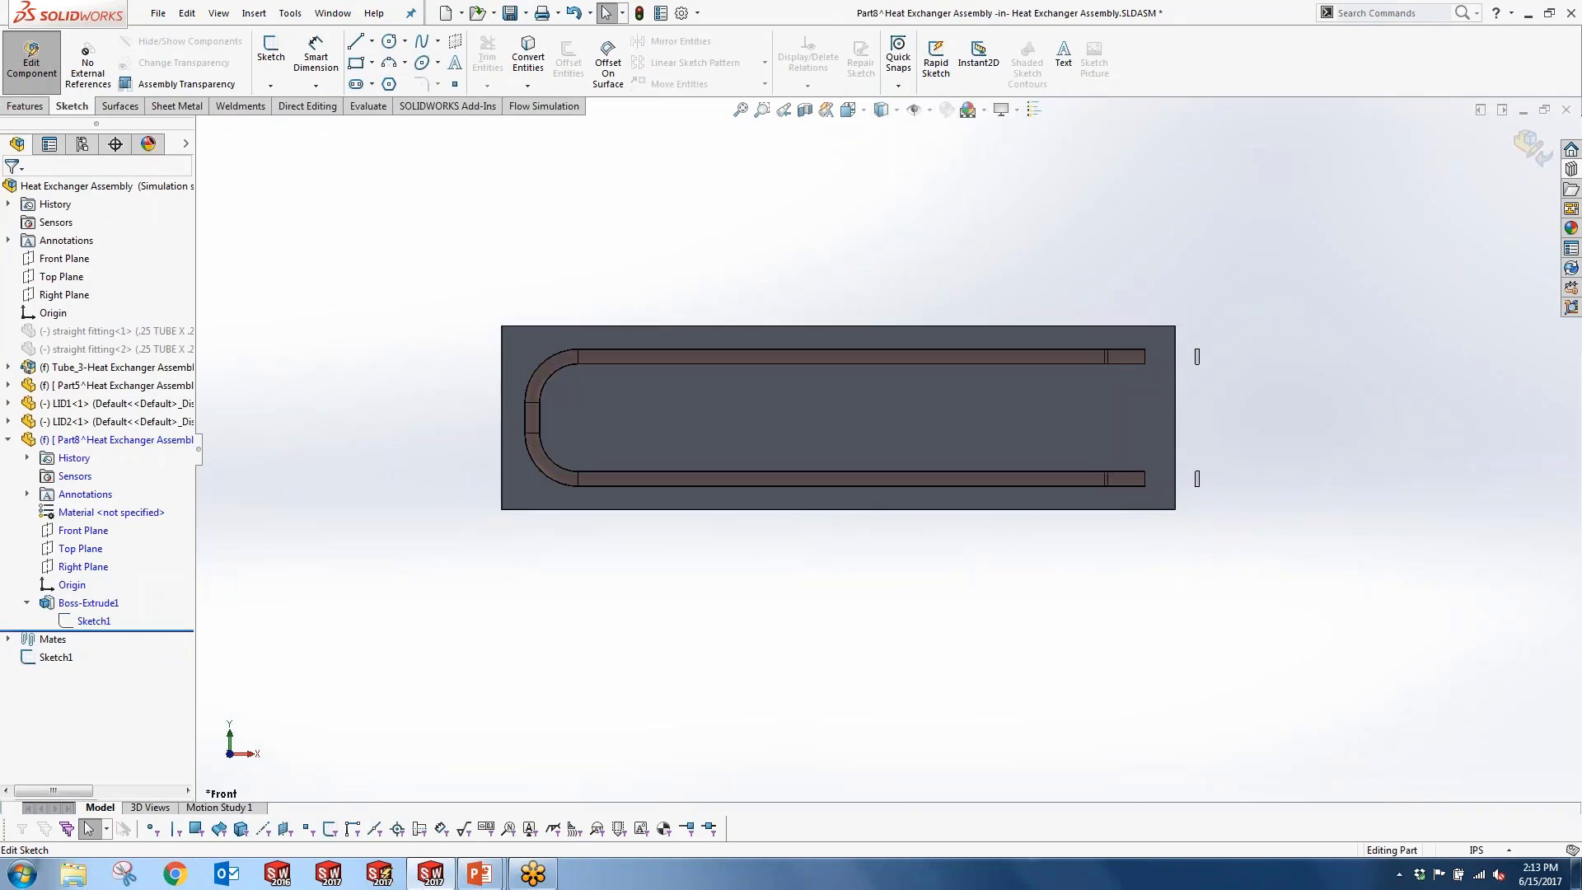
{"action": "left_click", "coordinate": [1531, 144]}
Step: Delete the LID1 and LID2 components from the assembly
{"action": "scroll", "coordinate": [960, 397], "scroll_direction": "down", "scroll_amount": 5}
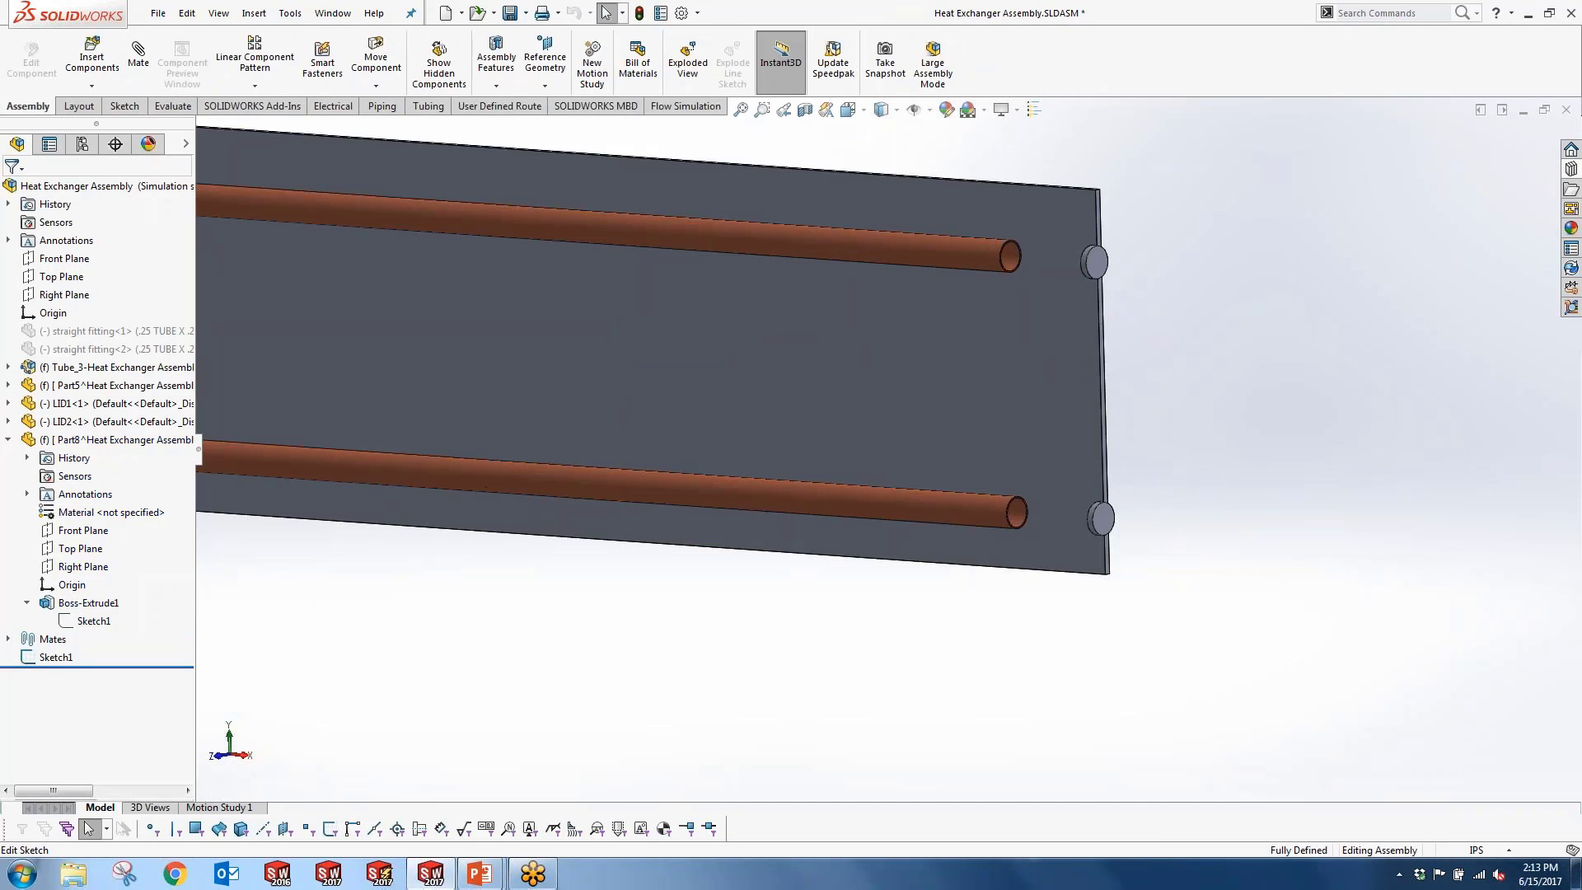
{"action": "left_click", "coordinate": [8, 439]}
{"action": "left_click", "coordinate": [54, 404]}
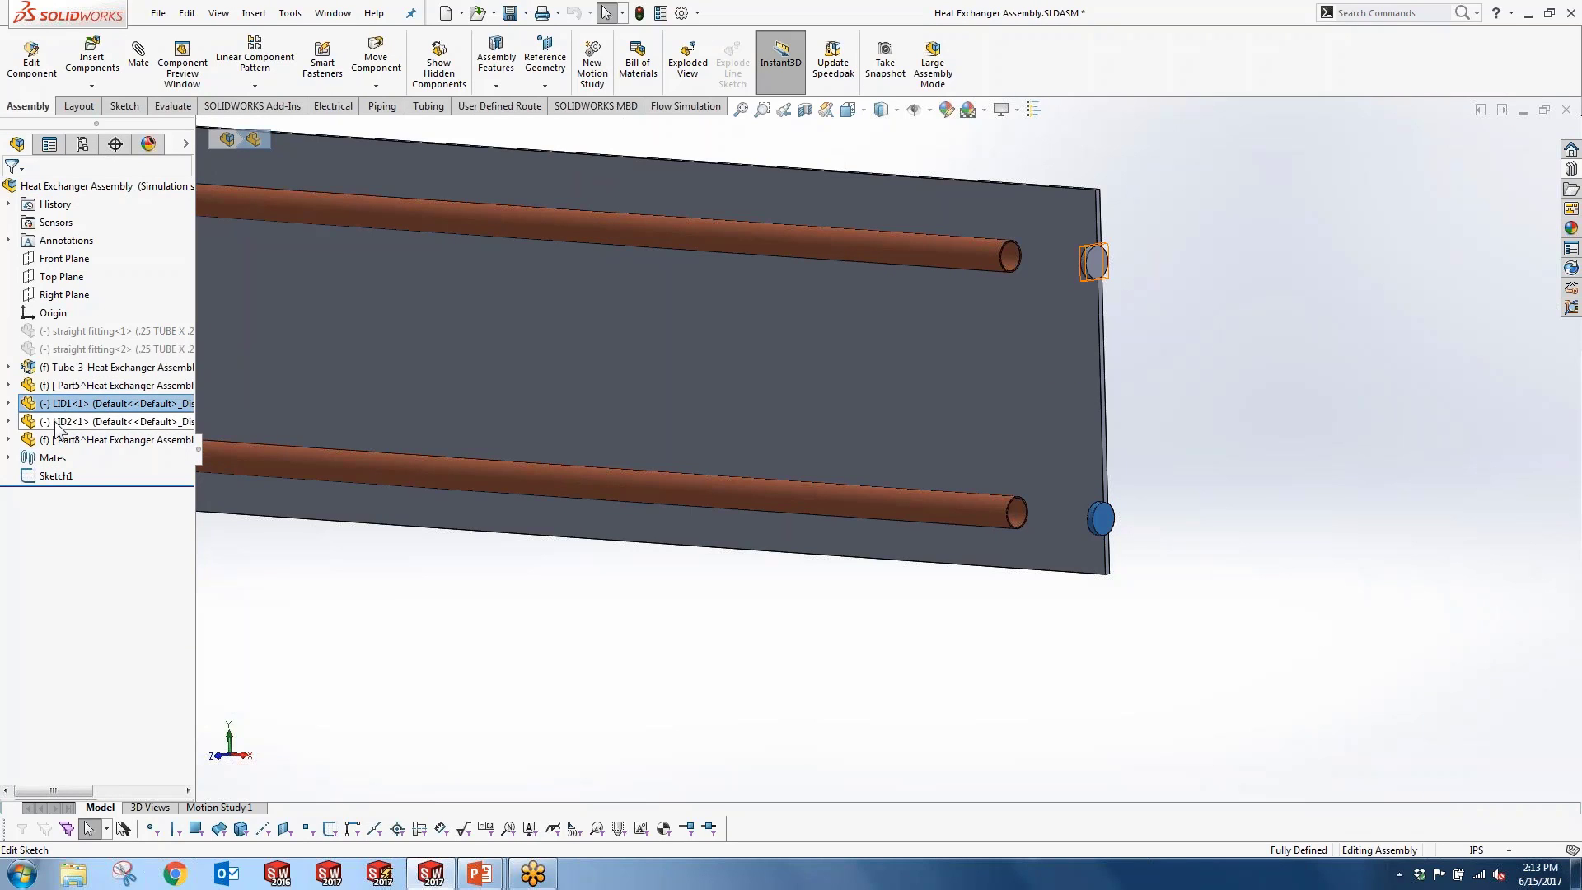
{"action": "left_click", "coordinate": [58, 422], "text": "ctrl"}
{"action": "right_click", "coordinate": [56, 424]}
{"action": "left_click", "coordinate": [107, 675]}
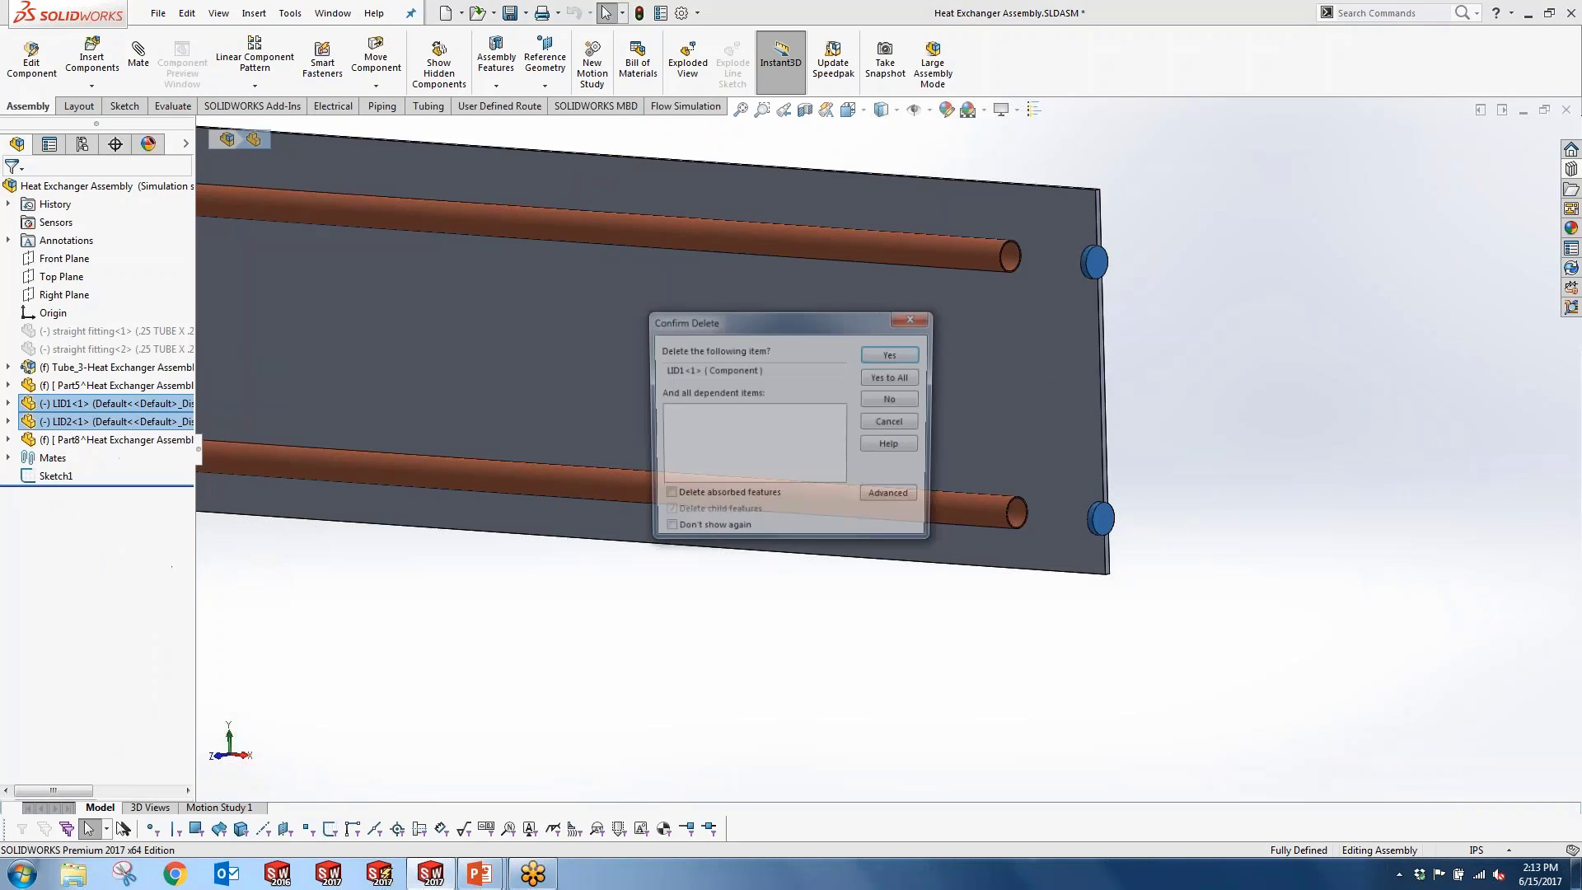
{"action": "left_click", "coordinate": [890, 379]}
Step: Create flow simulation lids on the end faces of both open tube ends
{"action": "left_click", "coordinate": [659, 106]}
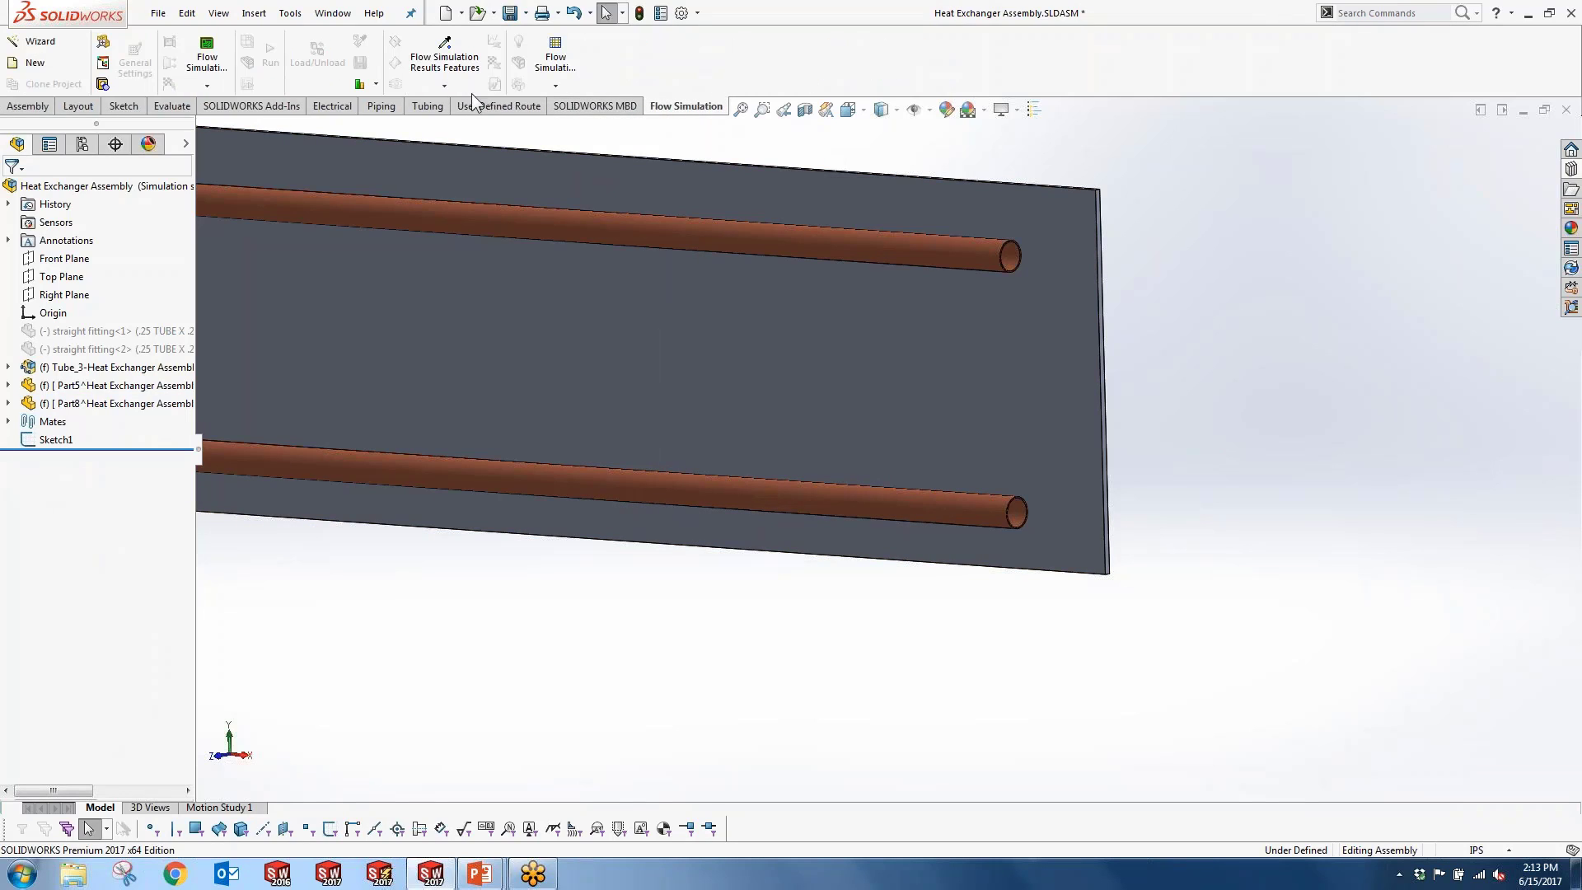
{"action": "left_click", "coordinate": [101, 85]}
{"action": "scroll", "coordinate": [987, 269], "scroll_direction": "down", "scroll_amount": 4}
{"action": "scroll", "coordinate": [1001, 284], "scroll_direction": "down", "scroll_amount": 4}
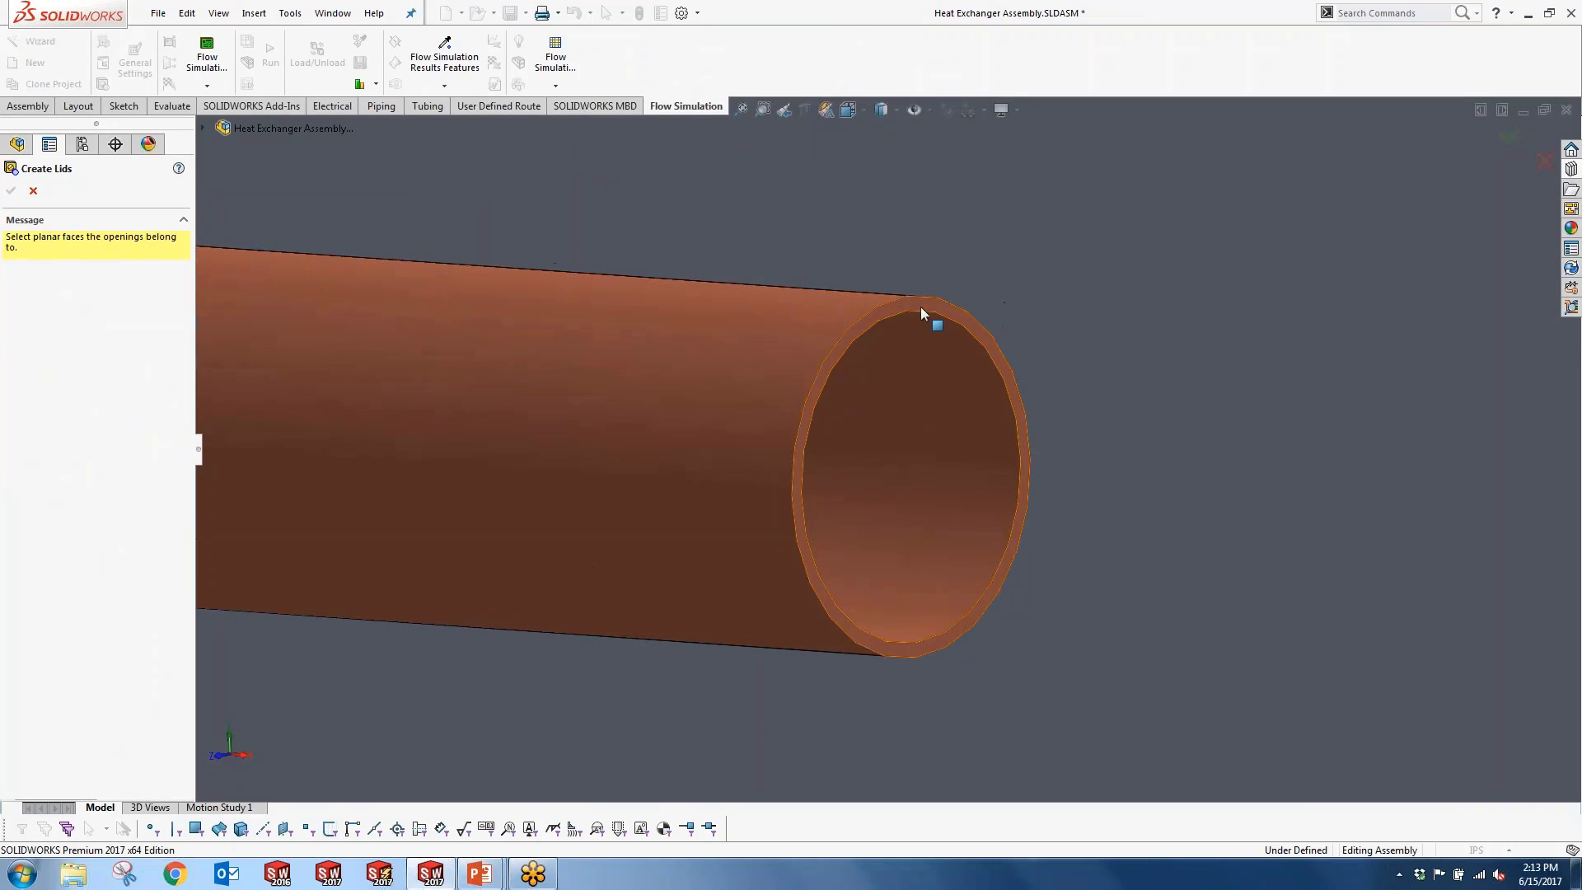
{"action": "left_click", "coordinate": [925, 320]}
{"action": "scroll", "coordinate": [907, 461], "scroll_direction": "up", "scroll_amount": 5}
{"action": "scroll", "coordinate": [898, 692], "scroll_direction": "up", "scroll_amount": 4}
{"action": "scroll", "coordinate": [912, 371], "scroll_direction": "down", "scroll_amount": 6}
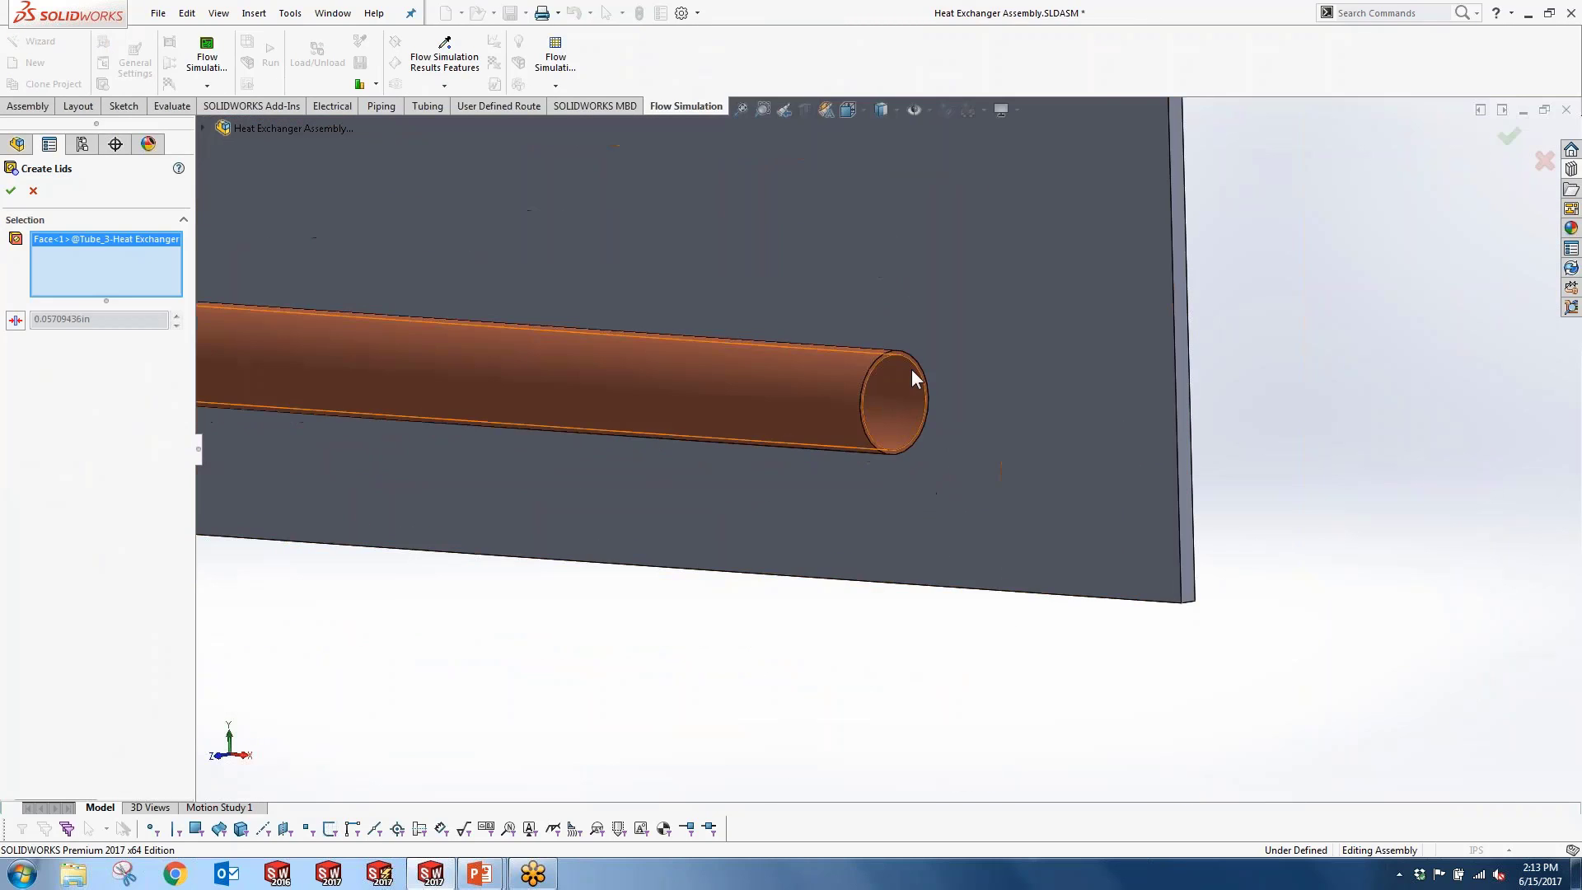
{"action": "left_click", "coordinate": [809, 363]}
{"action": "left_click", "coordinate": [809, 364]}
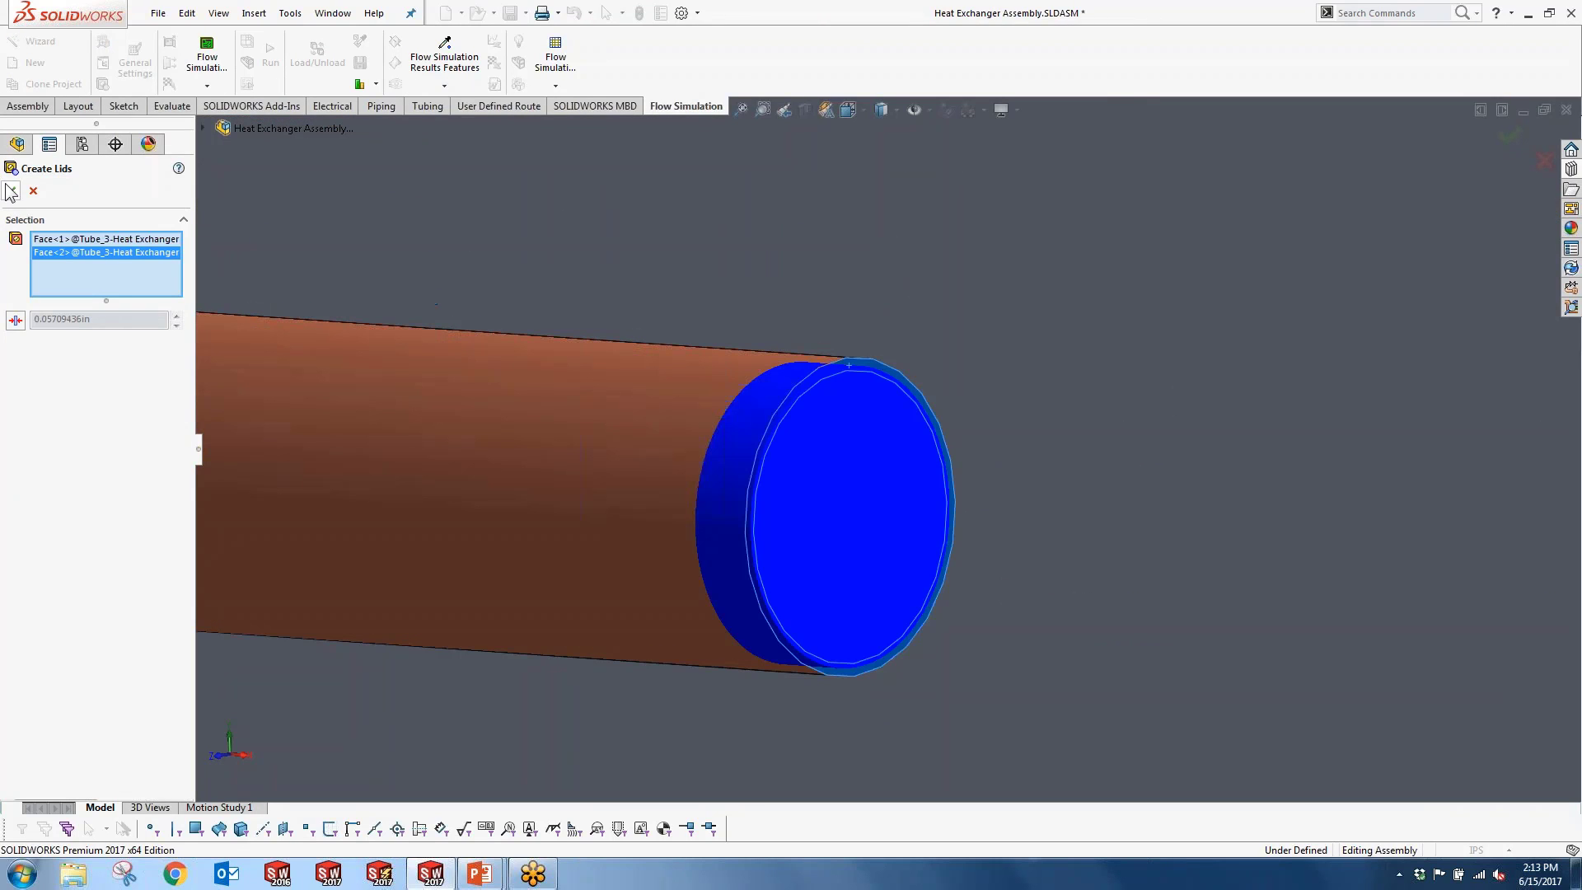
{"action": "left_click", "coordinate": [11, 192]}
Step: Check the new lids inside the tube with a temporary section view through the Front Plane
{"action": "scroll", "coordinate": [755, 409], "scroll_direction": "up", "scroll_amount": 5}
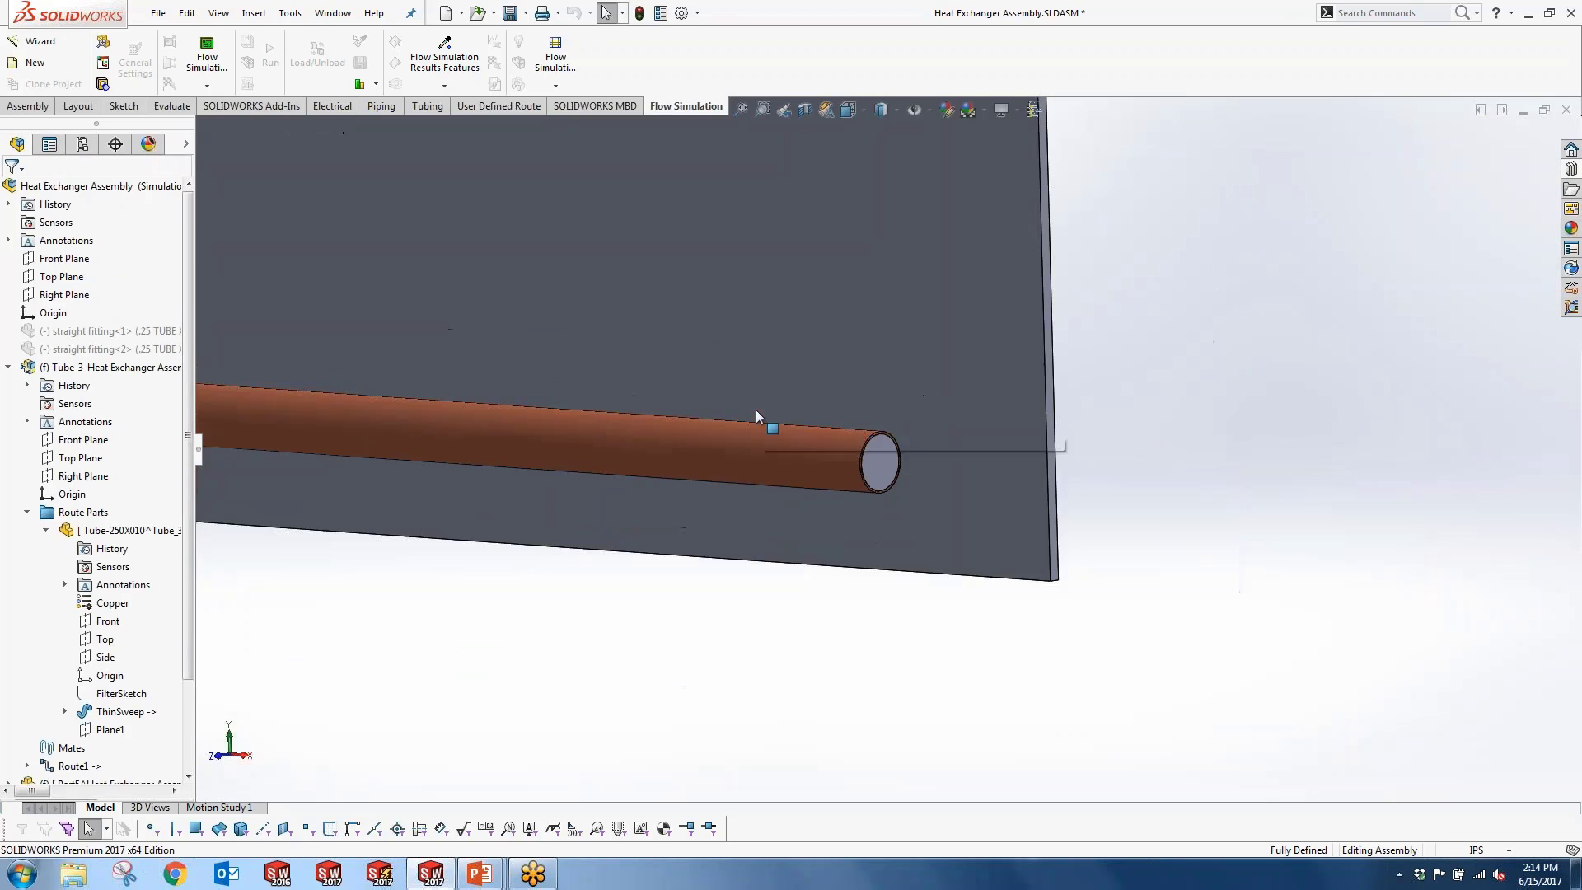
{"action": "left_click", "coordinate": [804, 110]}
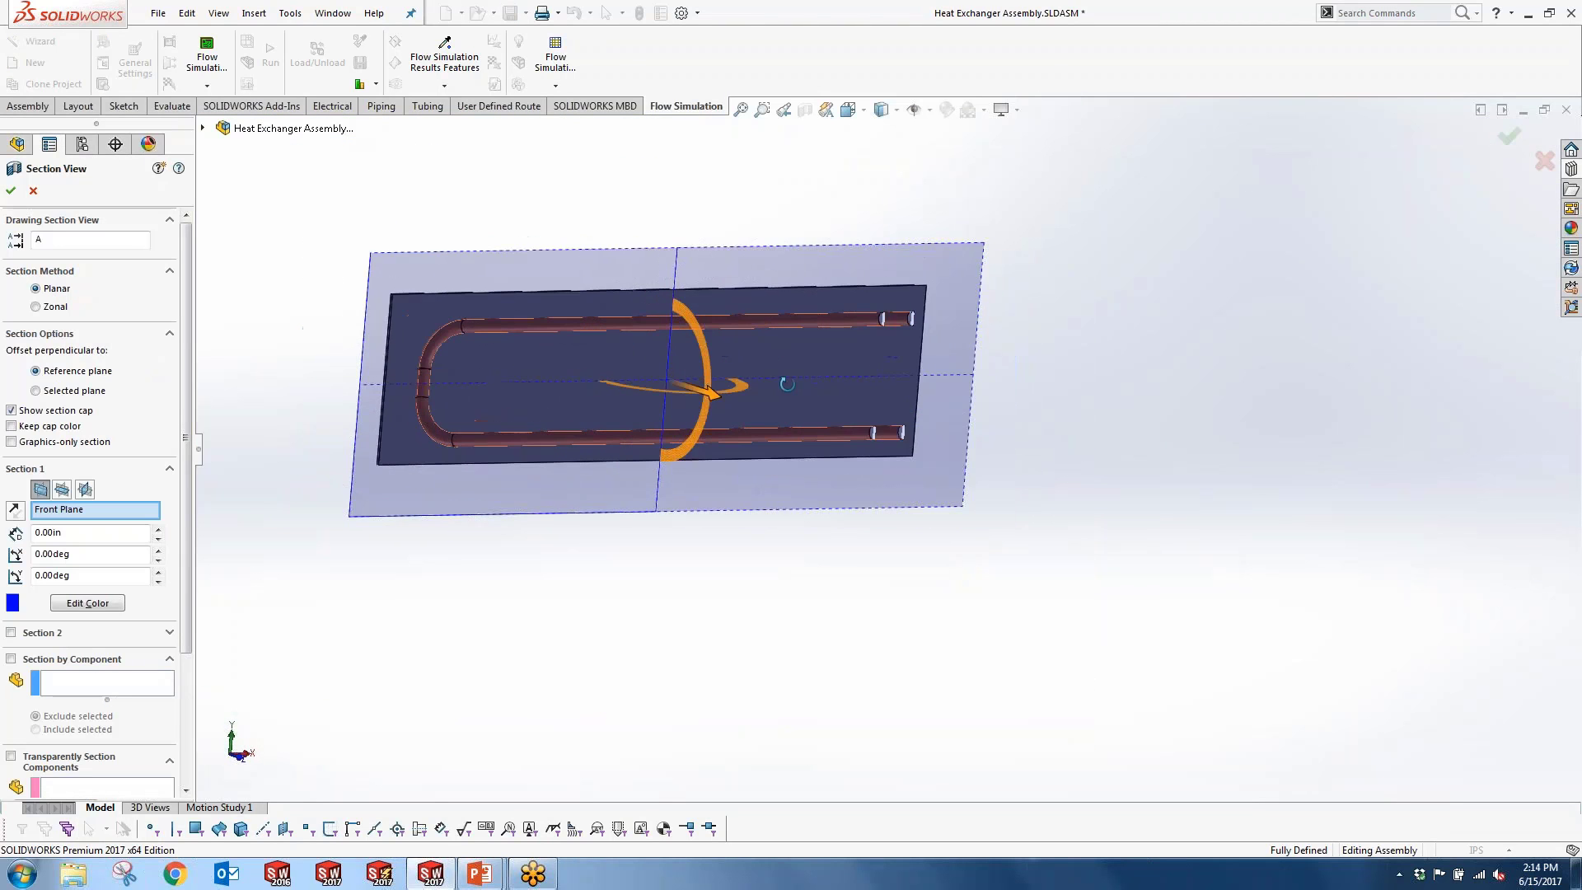
{"action": "middle_click_drag", "start_coordinate": [787, 384], "coordinate": [773, 395]}
{"action": "scroll", "coordinate": [574, 377], "scroll_direction": "down", "scroll_amount": 2}
{"action": "left_click", "coordinate": [12, 191]}
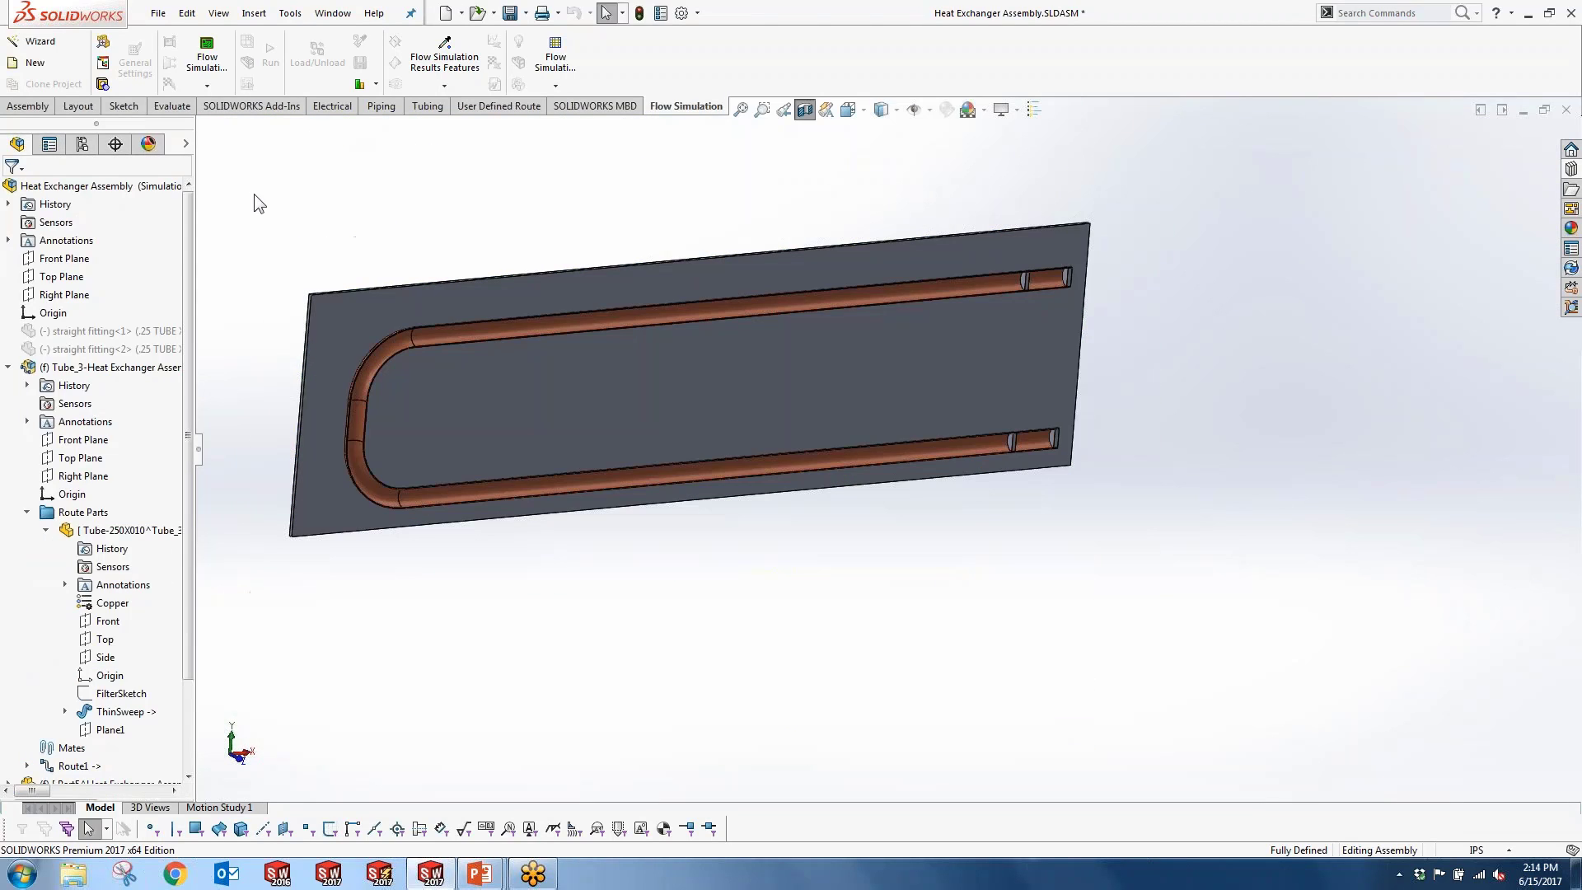
{"action": "left_click", "coordinate": [804, 109]}
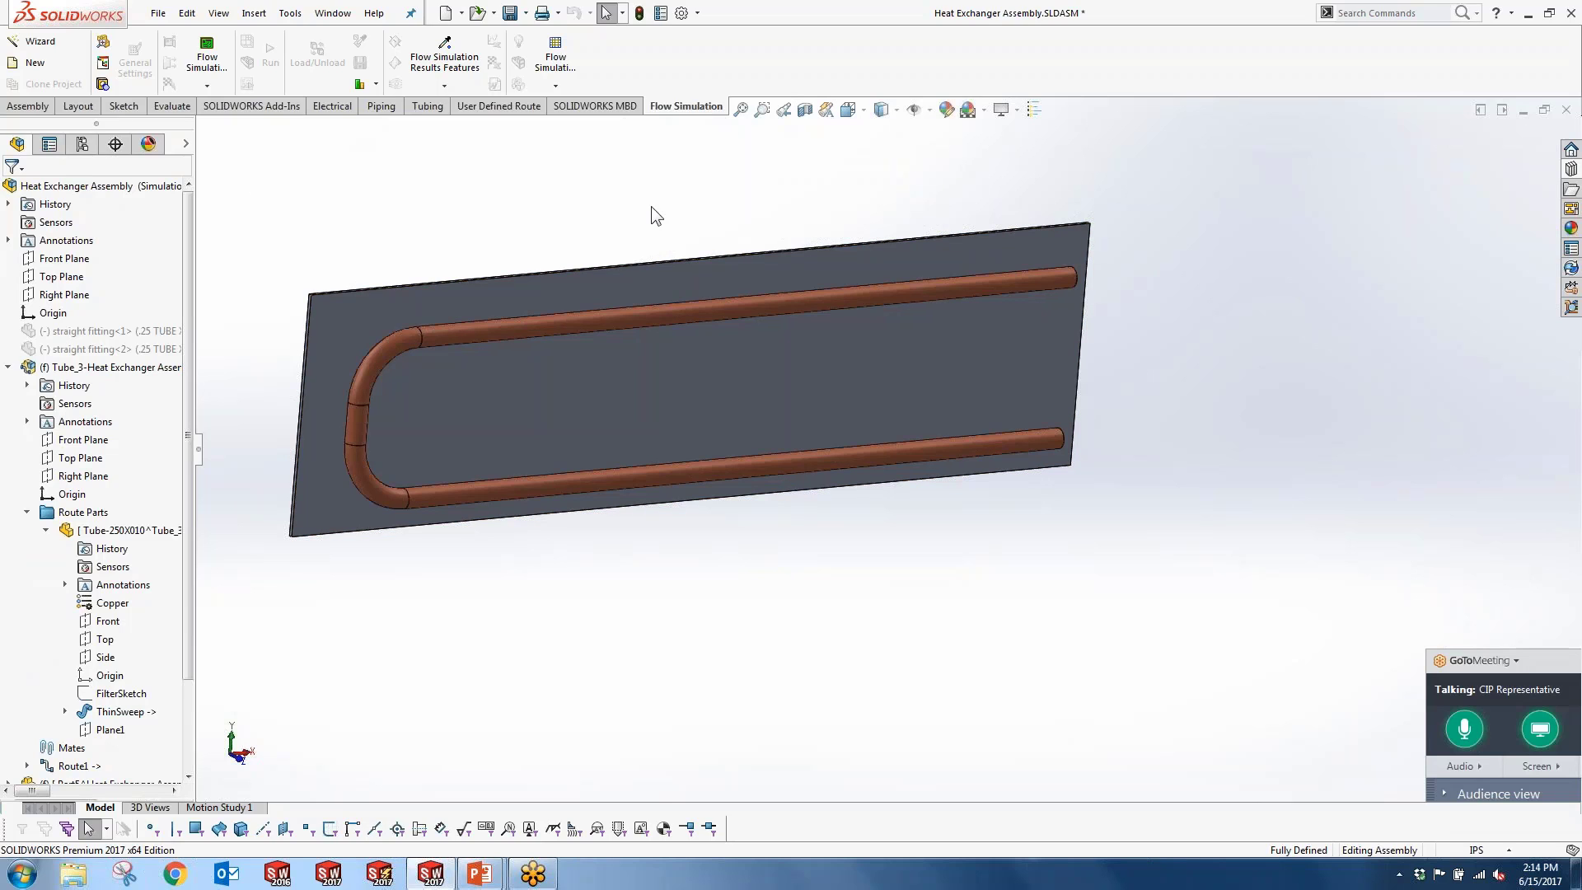
Step: Make the plate behind the tube transparent and section the assembly along the Front Plane
{"action": "left_click", "coordinate": [577, 298]}
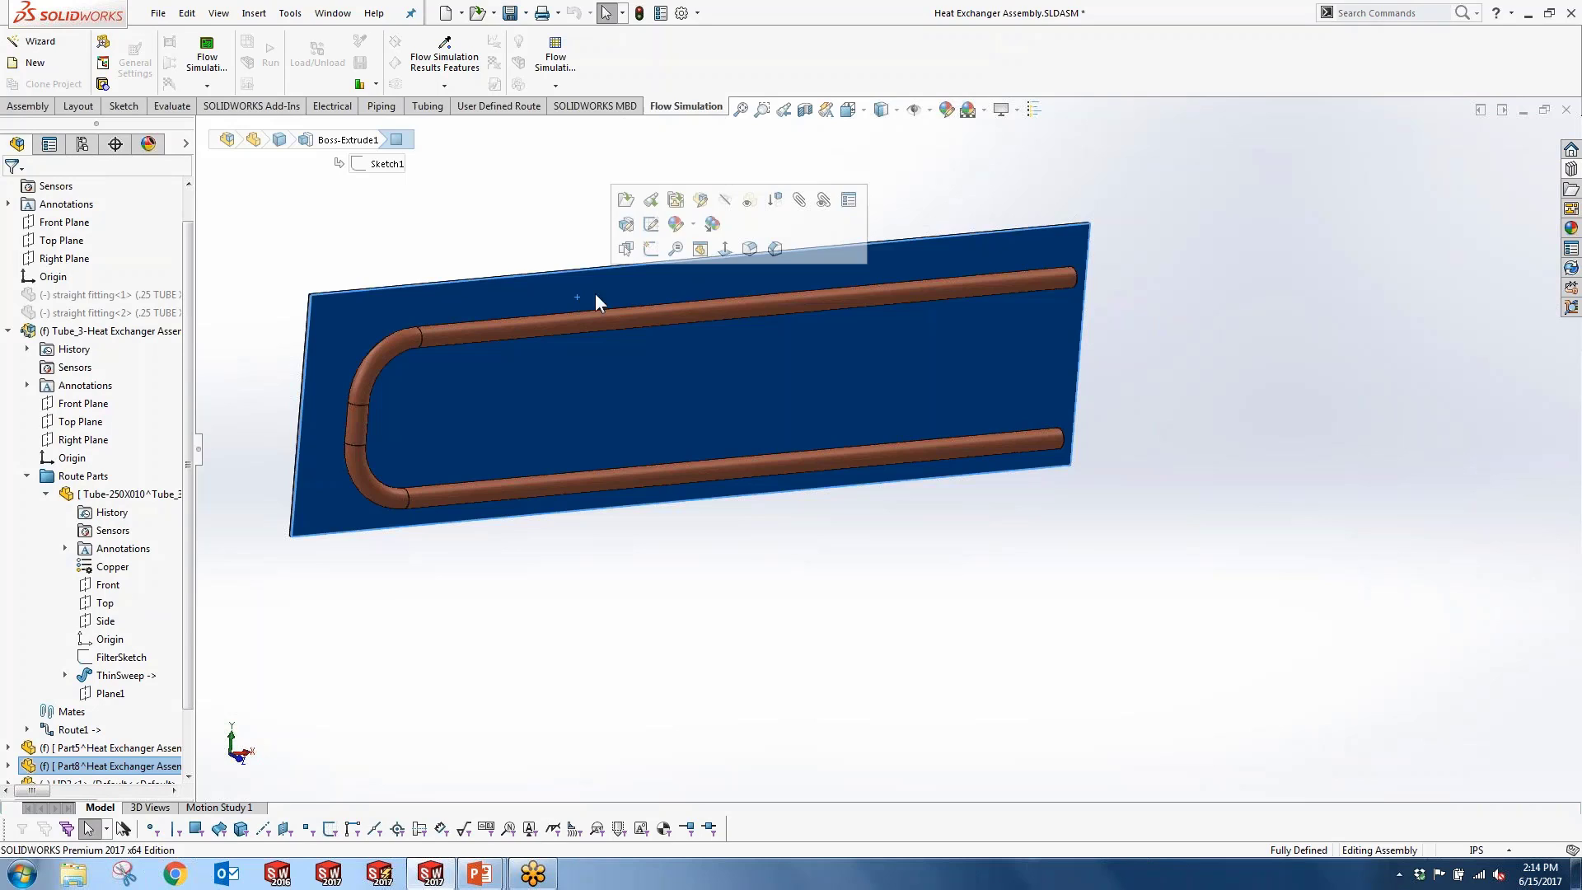
{"action": "left_click", "coordinate": [756, 206]}
{"action": "left_click", "coordinate": [523, 199]}
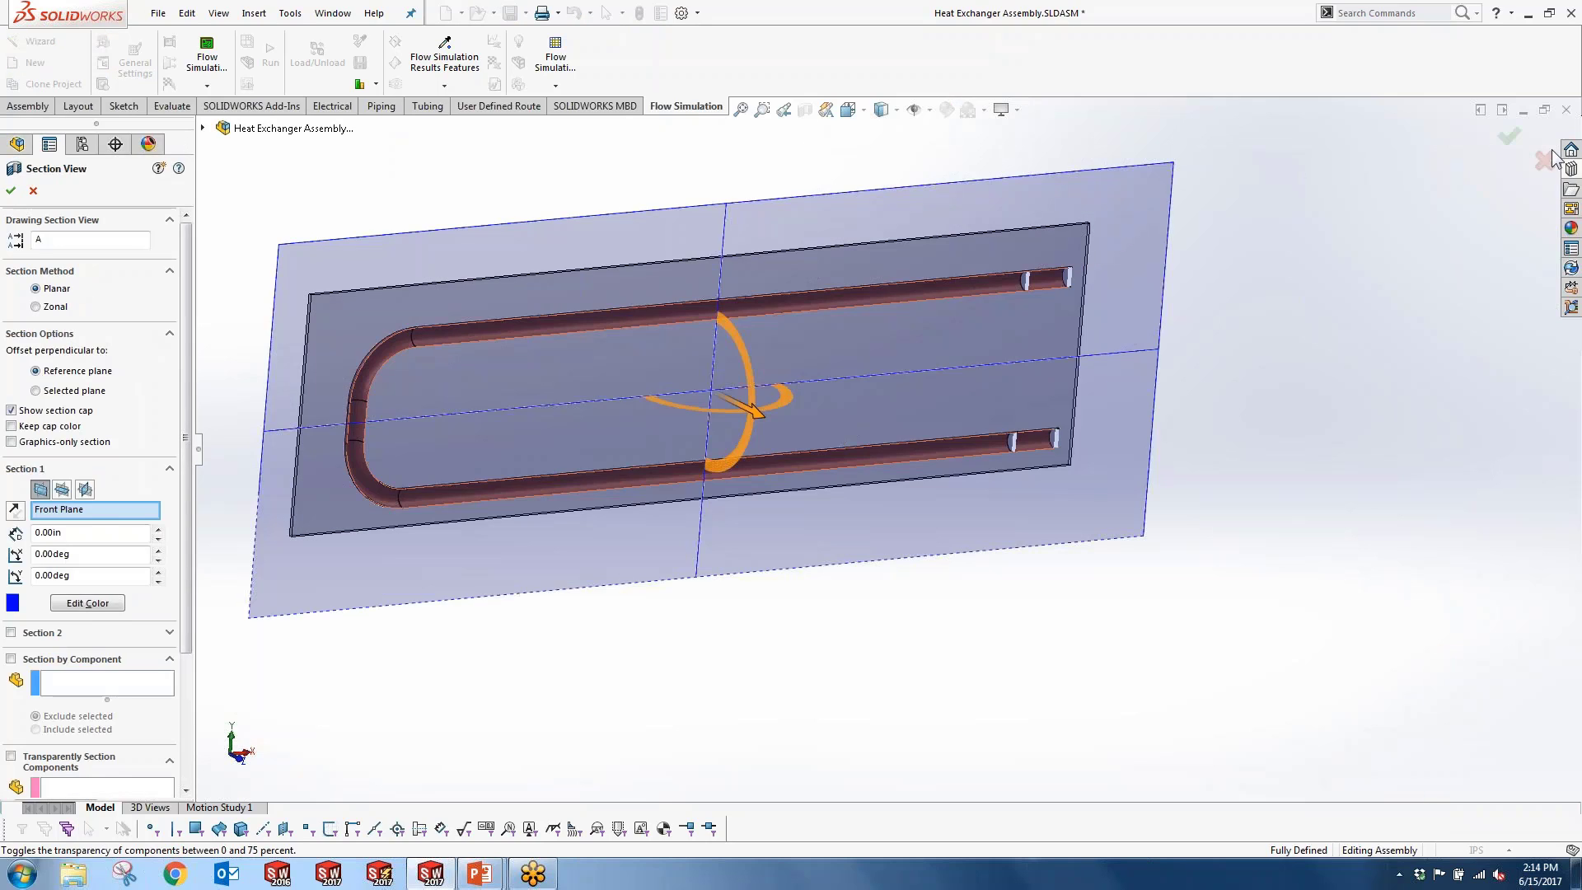
{"action": "left_click", "coordinate": [1510, 136]}
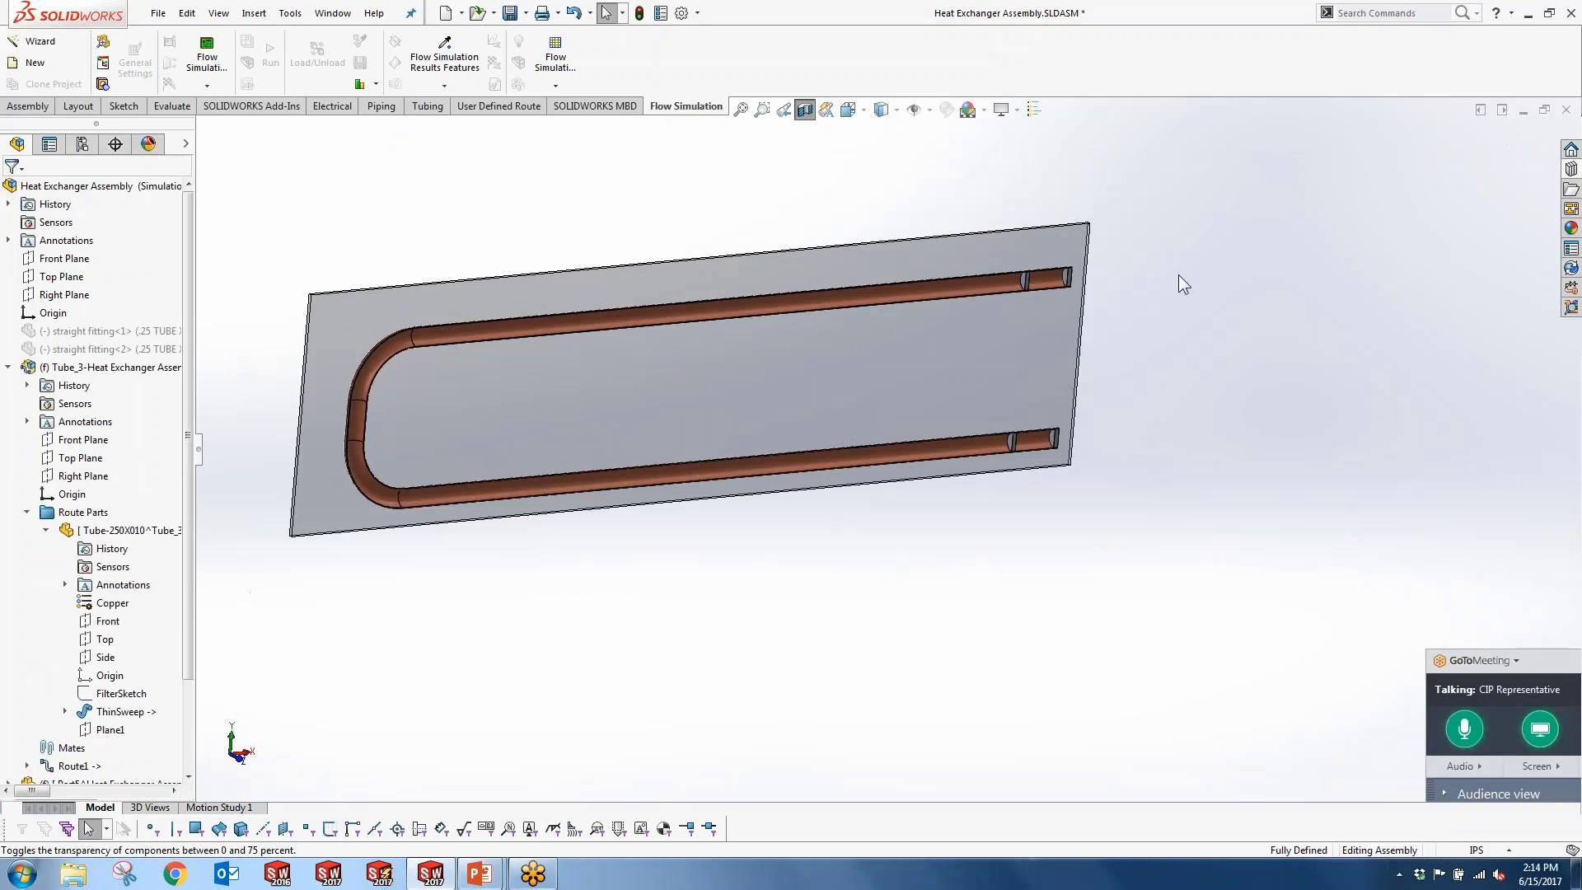
{"action": "left_click", "coordinate": [805, 111]}
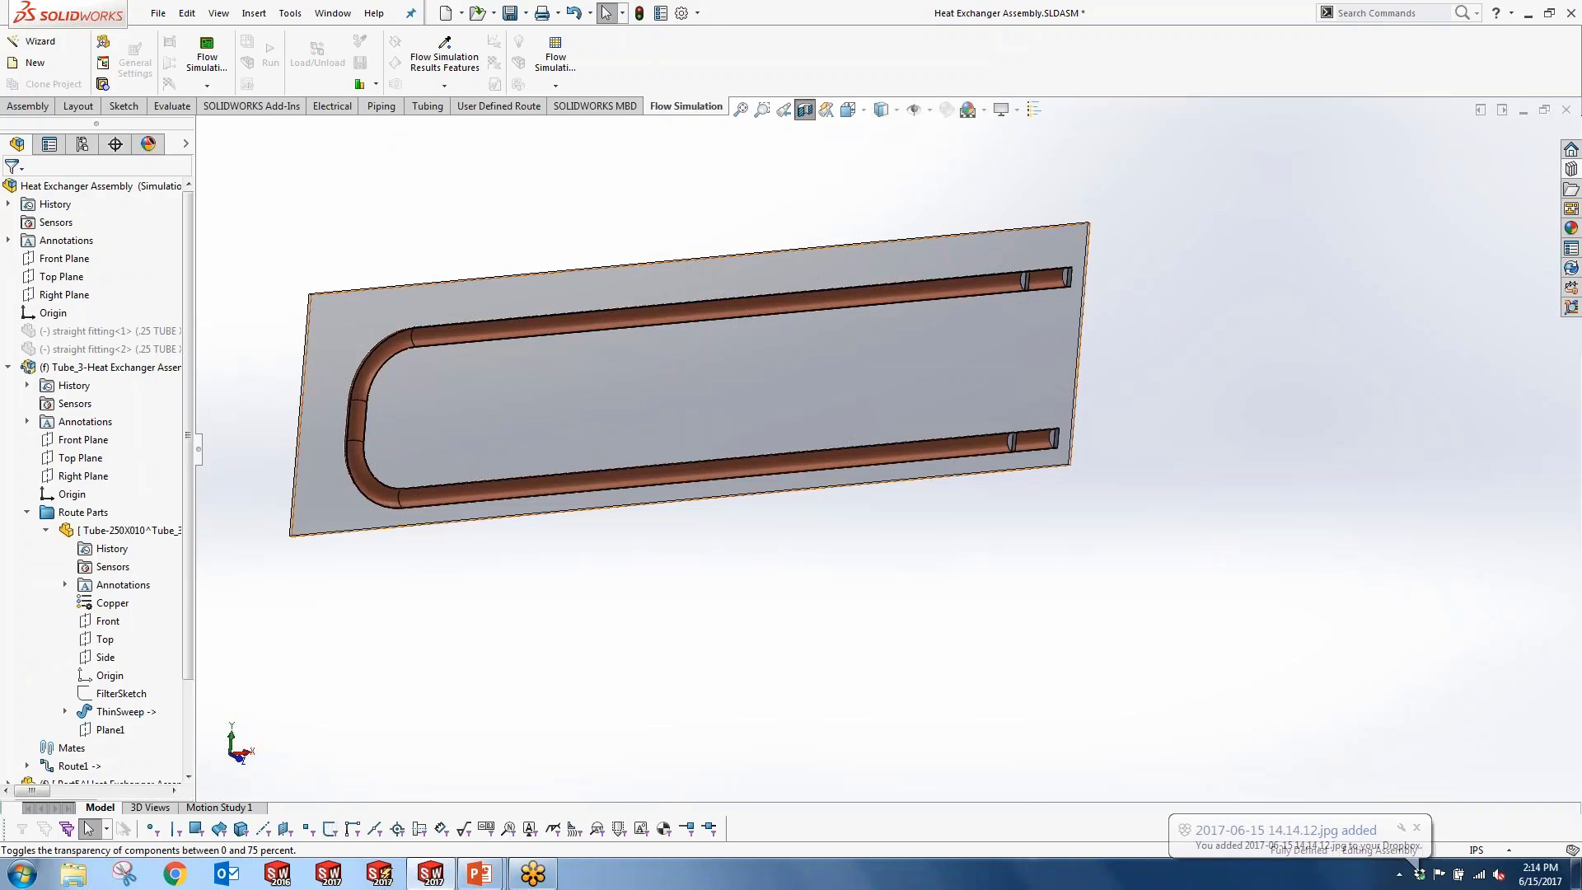
Step: Make the plug part inside the tube ends transparent
{"action": "scroll", "coordinate": [1078, 278], "scroll_direction": "down", "scroll_amount": 5}
{"action": "left_click", "coordinate": [884, 281]}
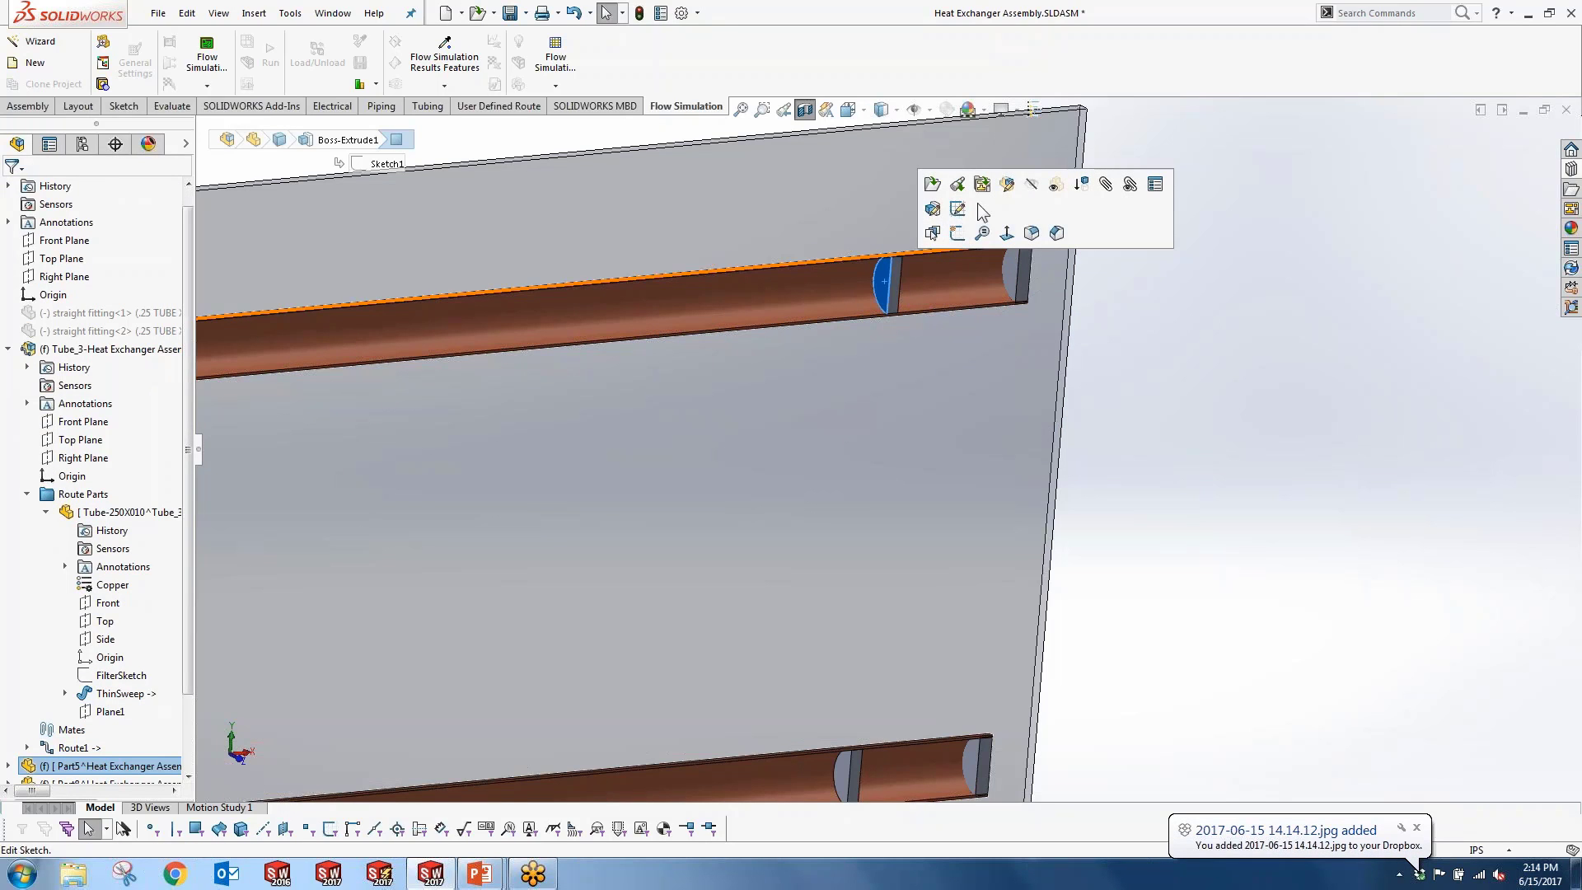
{"action": "left_click", "coordinate": [1056, 185]}
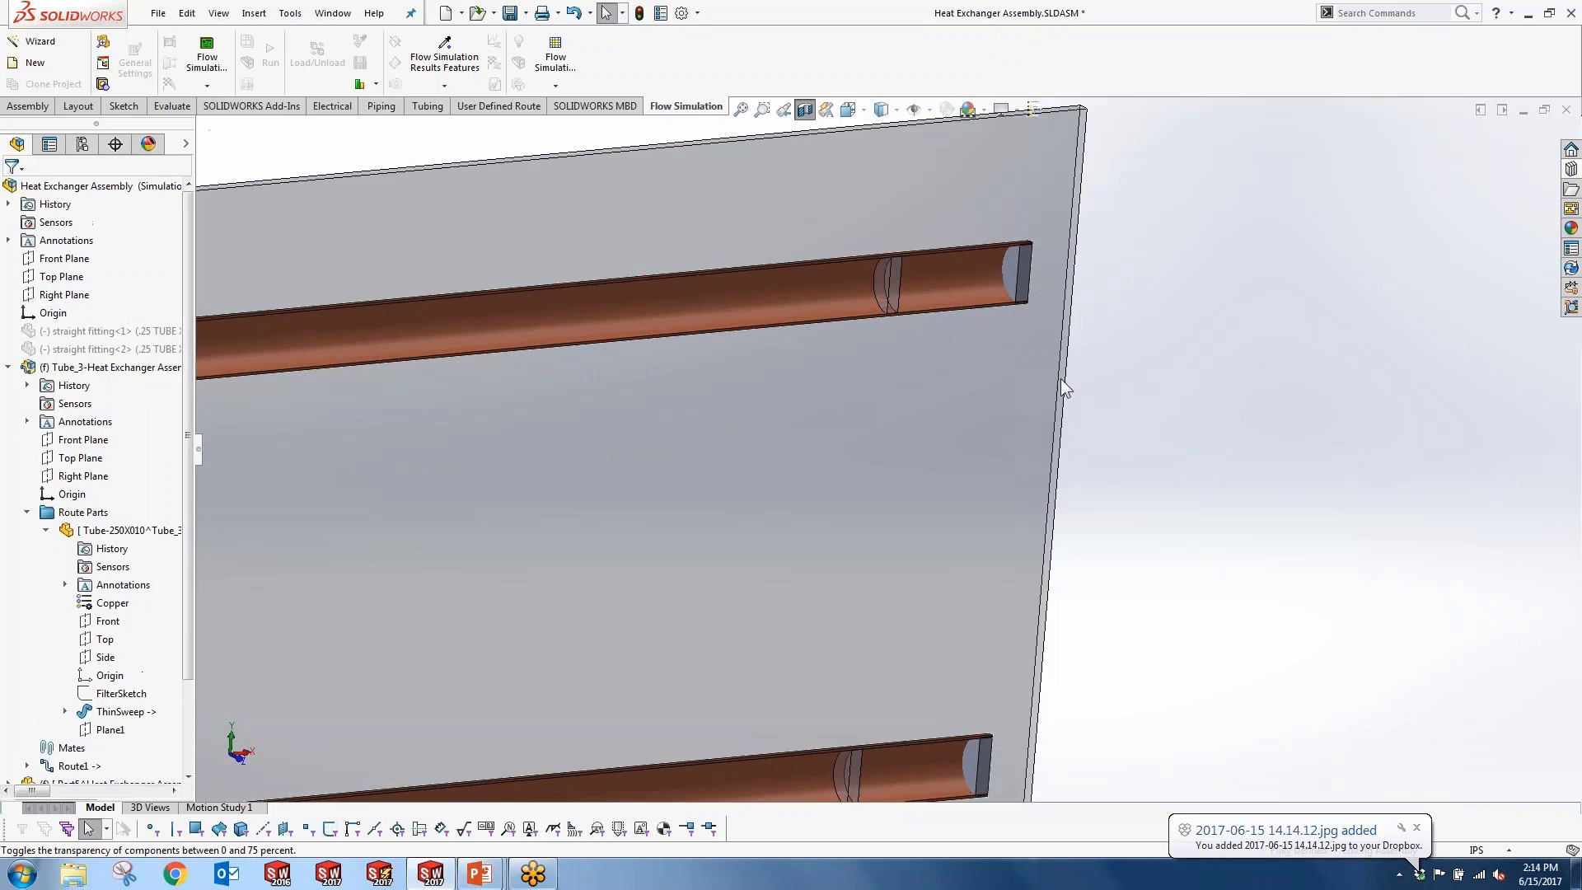
{"action": "scroll", "coordinate": [1061, 378], "scroll_direction": "up", "scroll_amount": 5}
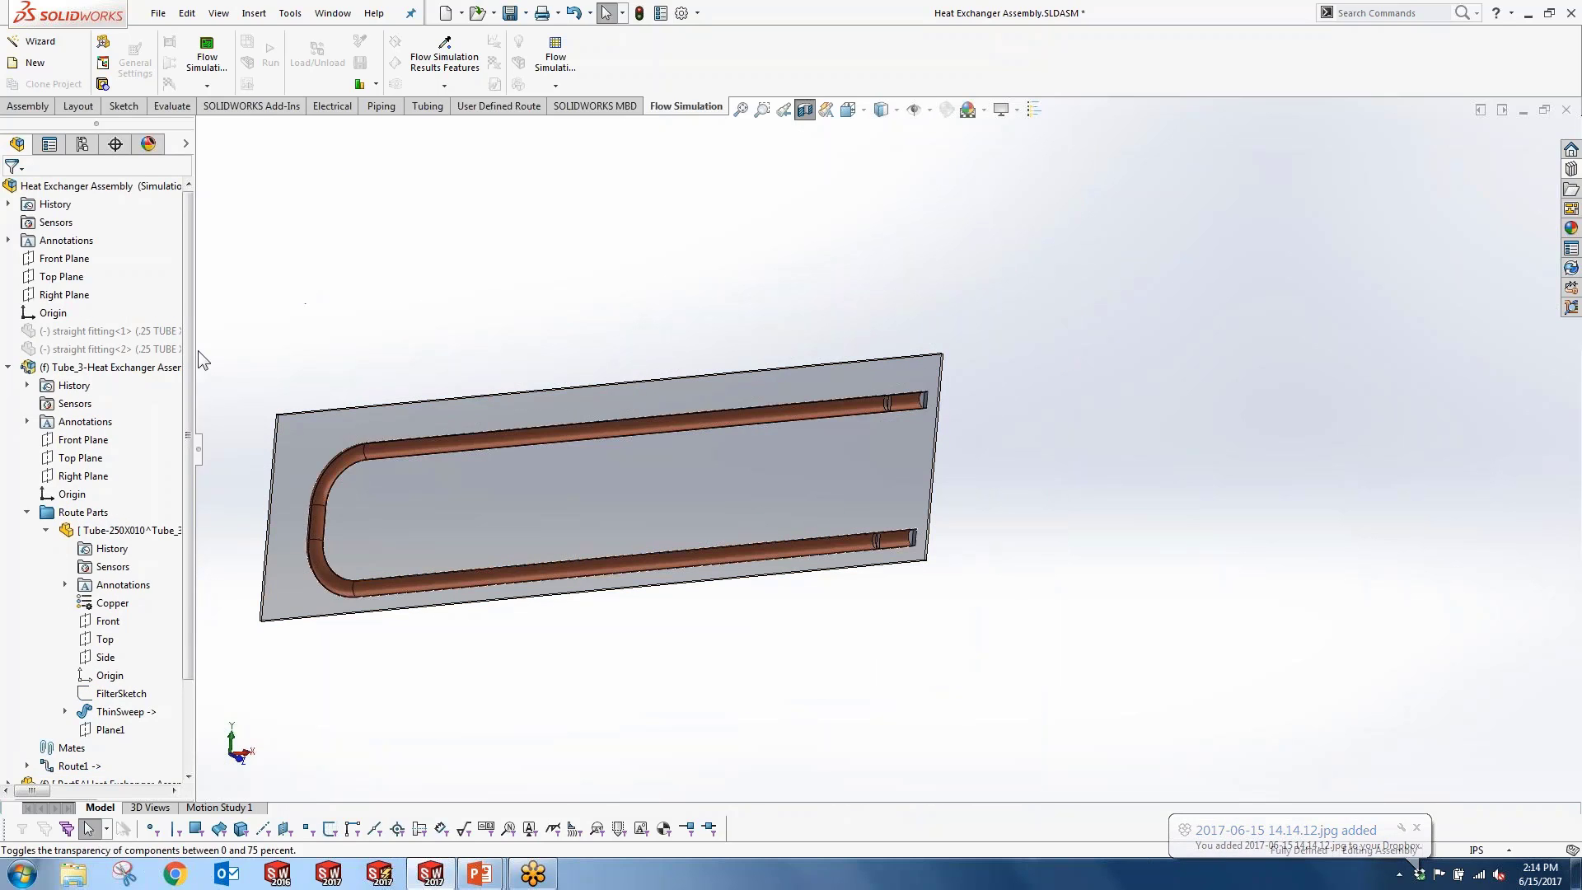
Step: Activate the Default configuration to compare it with the simplified one, and switch back to the Simulation simpflied configuration
{"action": "left_click", "coordinate": [8, 367]}
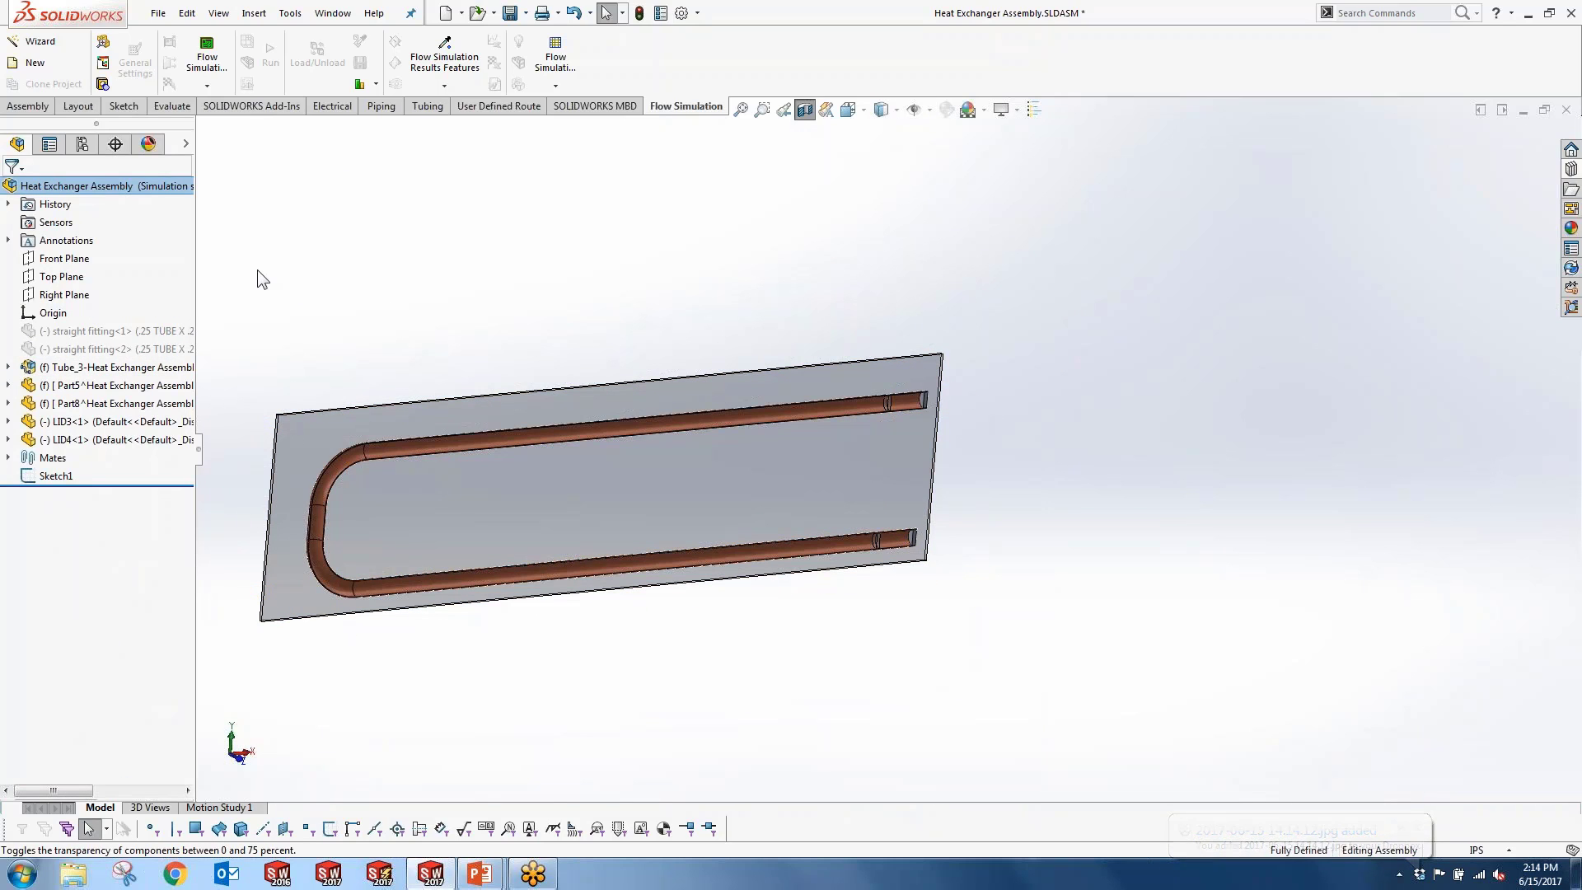
{"action": "left_click", "coordinate": [83, 144]}
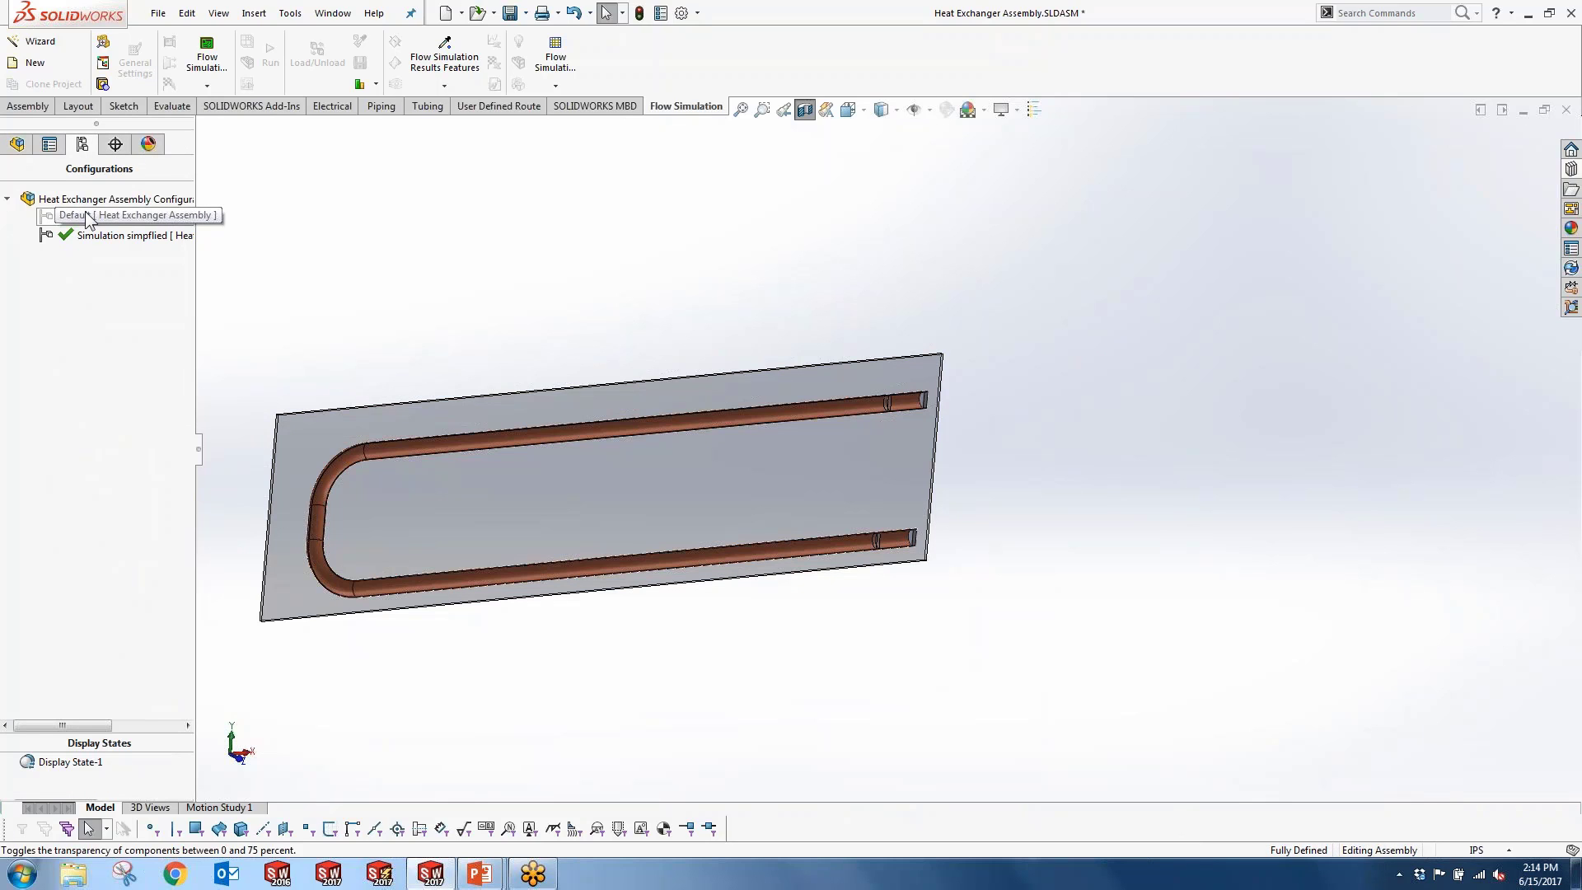
{"action": "double_click", "coordinate": [86, 215]}
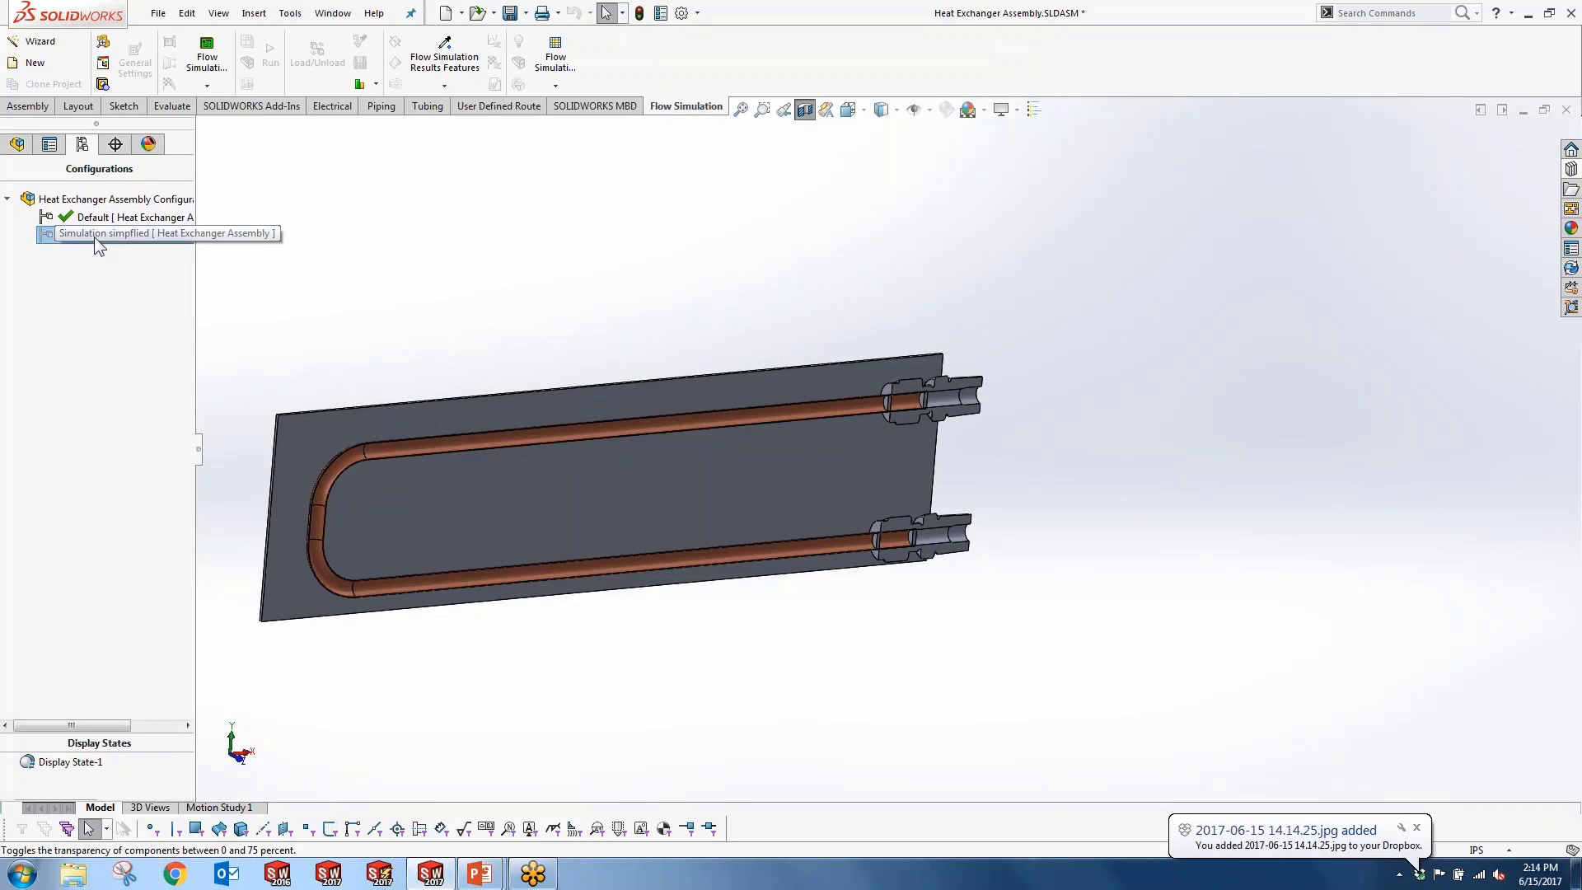
{"action": "double_click", "coordinate": [94, 236]}
{"action": "double_click", "coordinate": [86, 225]}
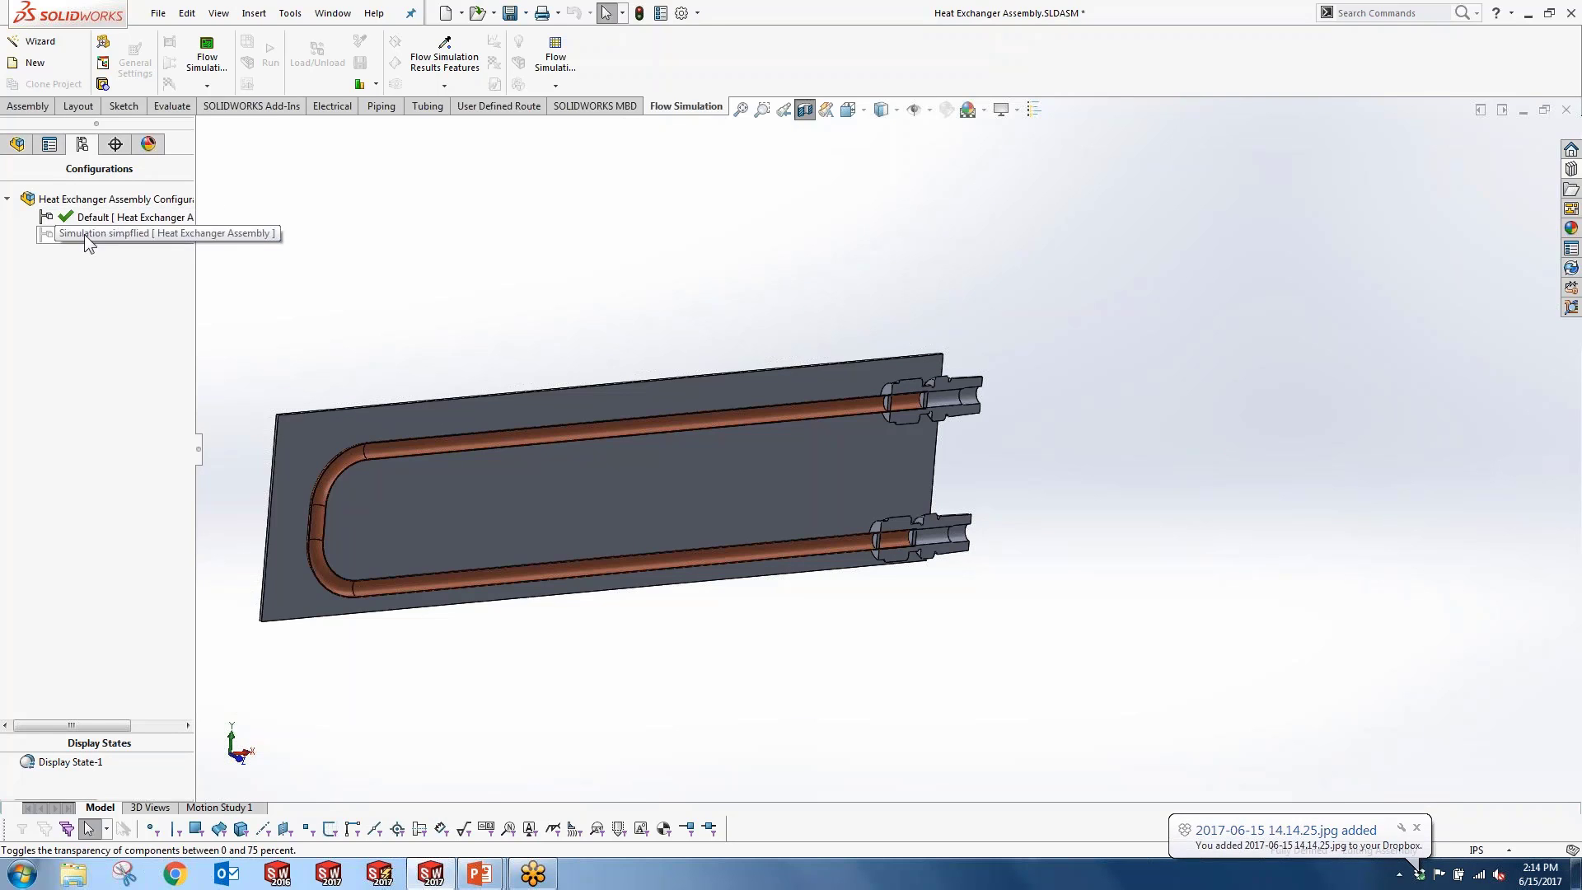
{"action": "double_click", "coordinate": [84, 234]}
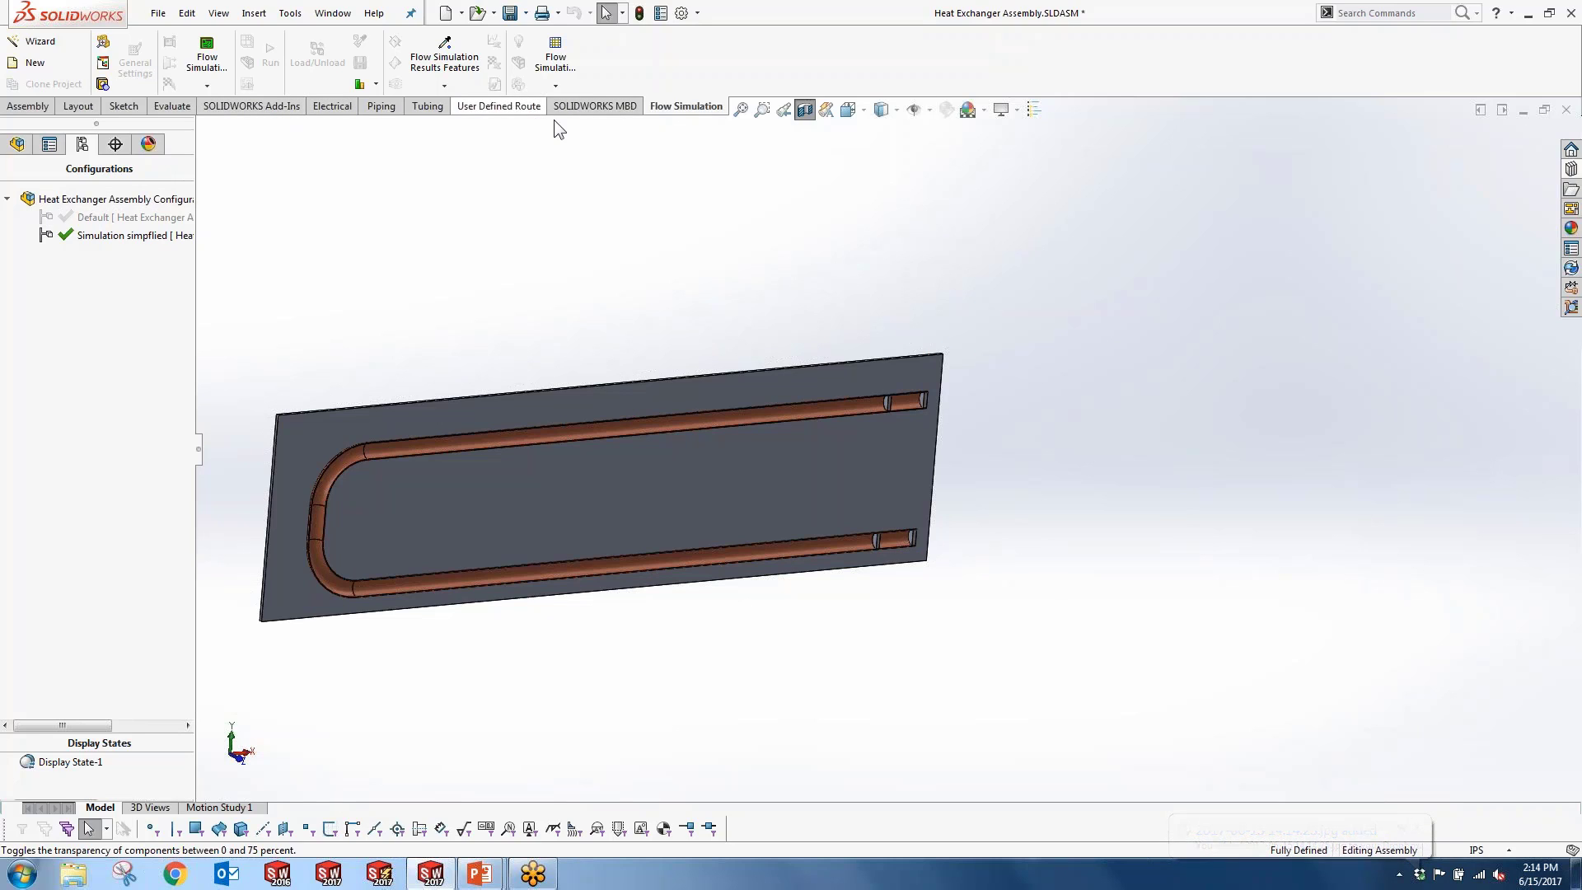
Step: Start a wizard-based flow simulation project named Heat Exchanger on the current configuration, using the IPS (in-lb-s) unit system
{"action": "left_click", "coordinate": [265, 106]}
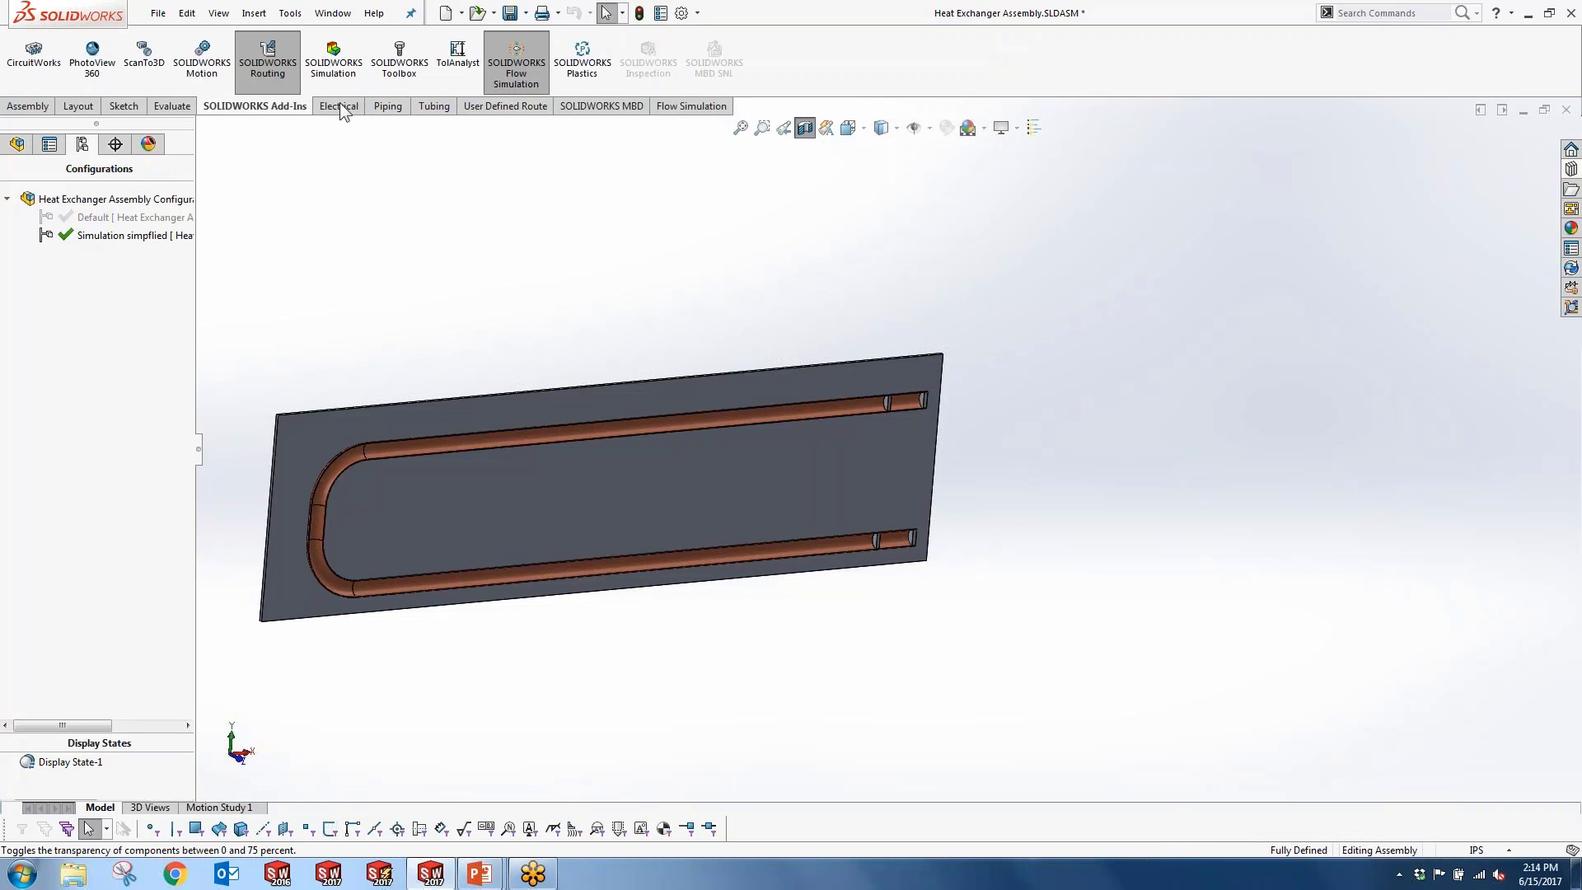
{"action": "left_click", "coordinate": [694, 110]}
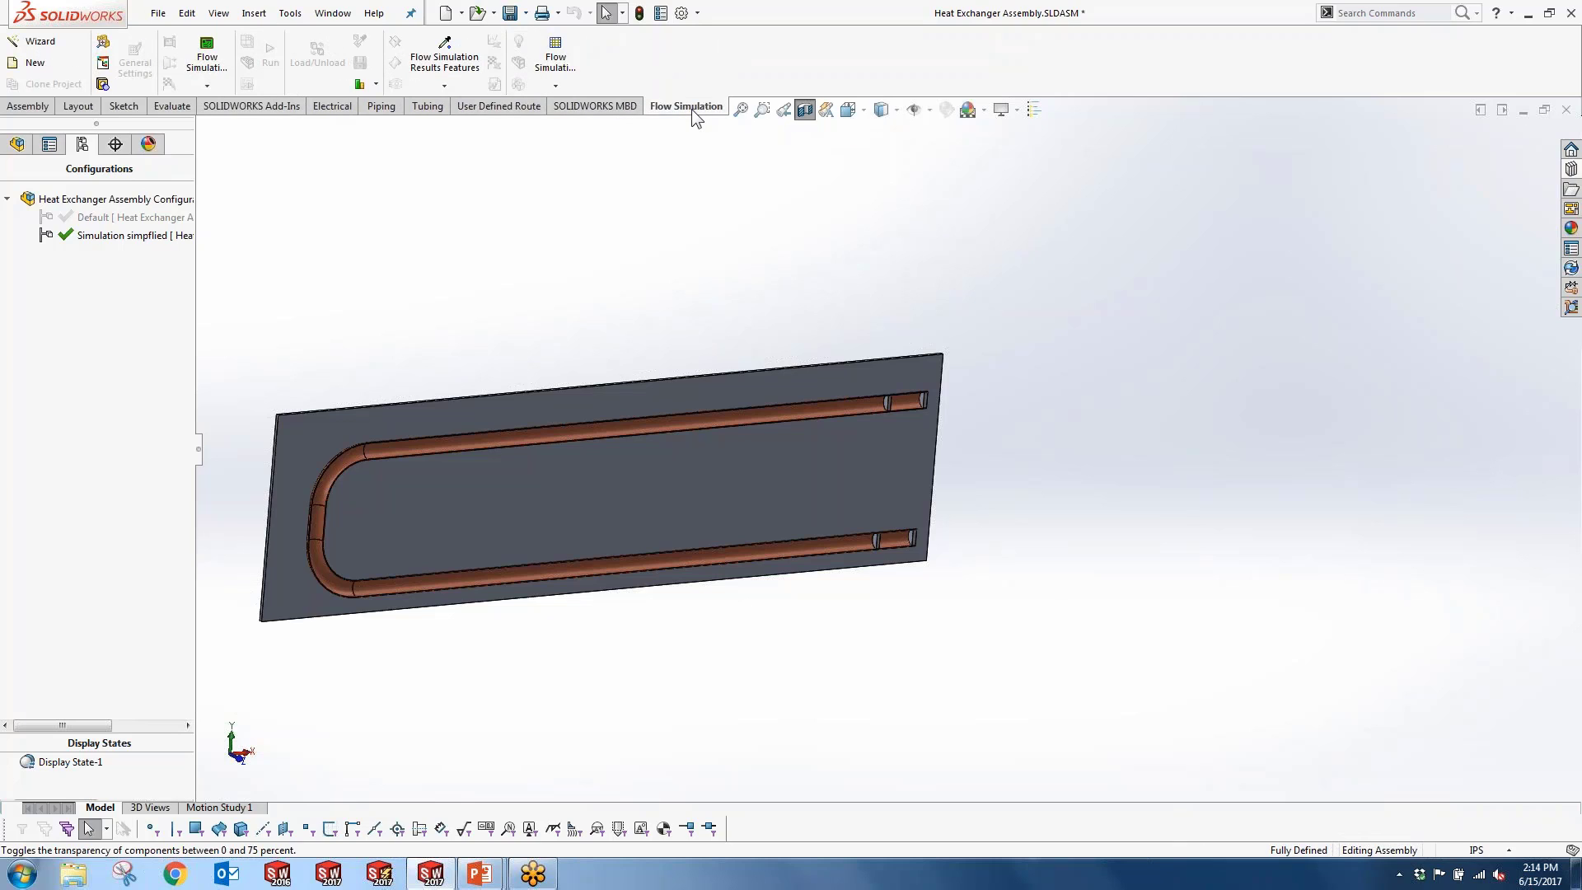
{"action": "left_click", "coordinate": [33, 43]}
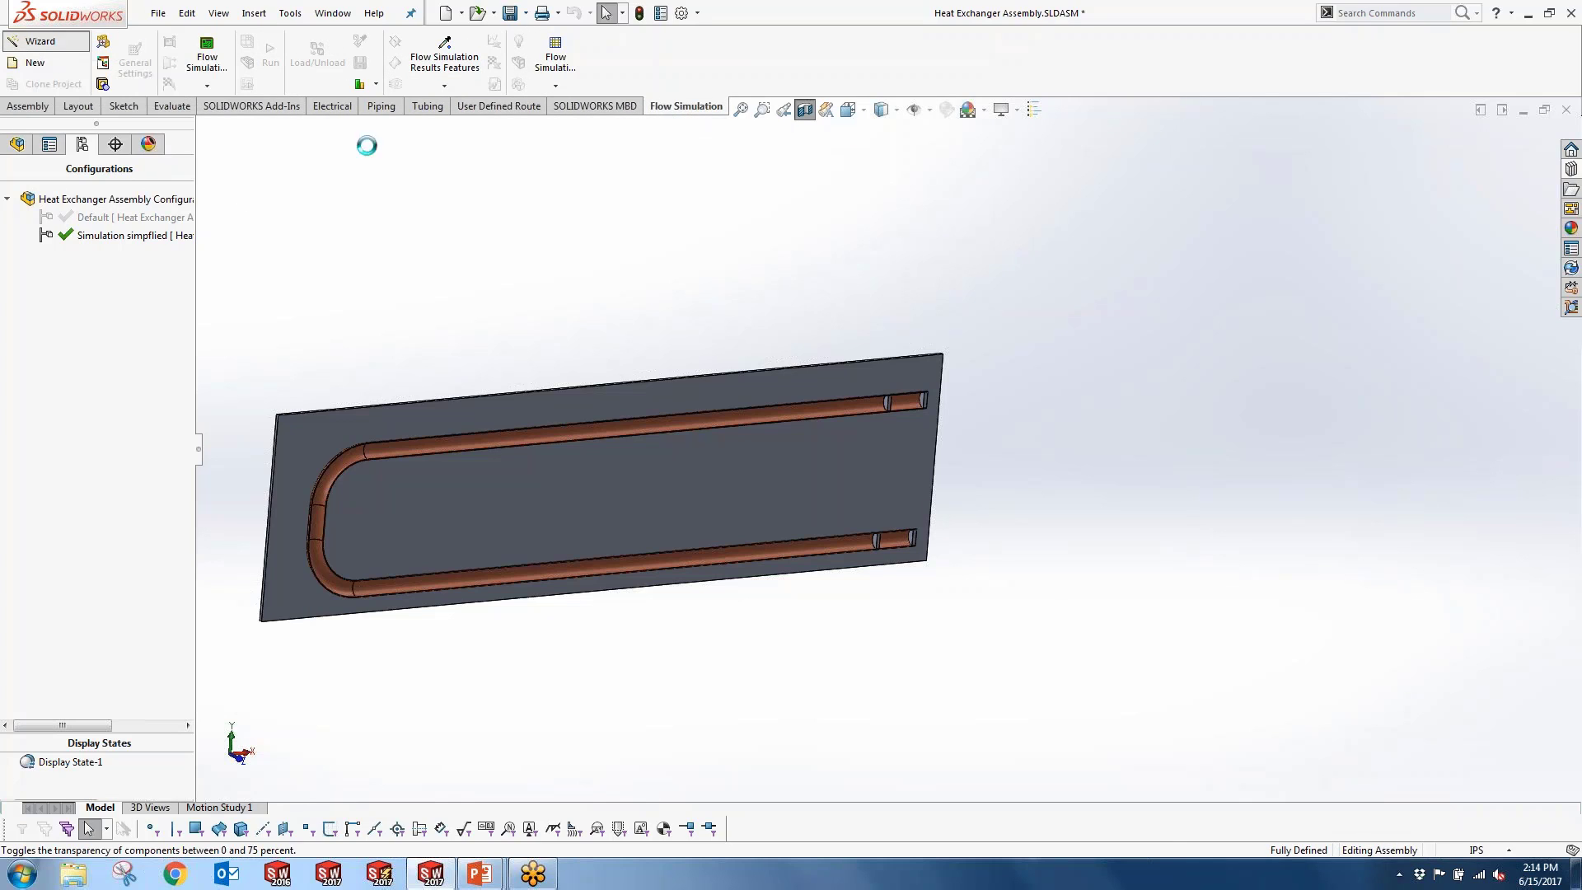
{"action": "key", "text": "BackSpace"}
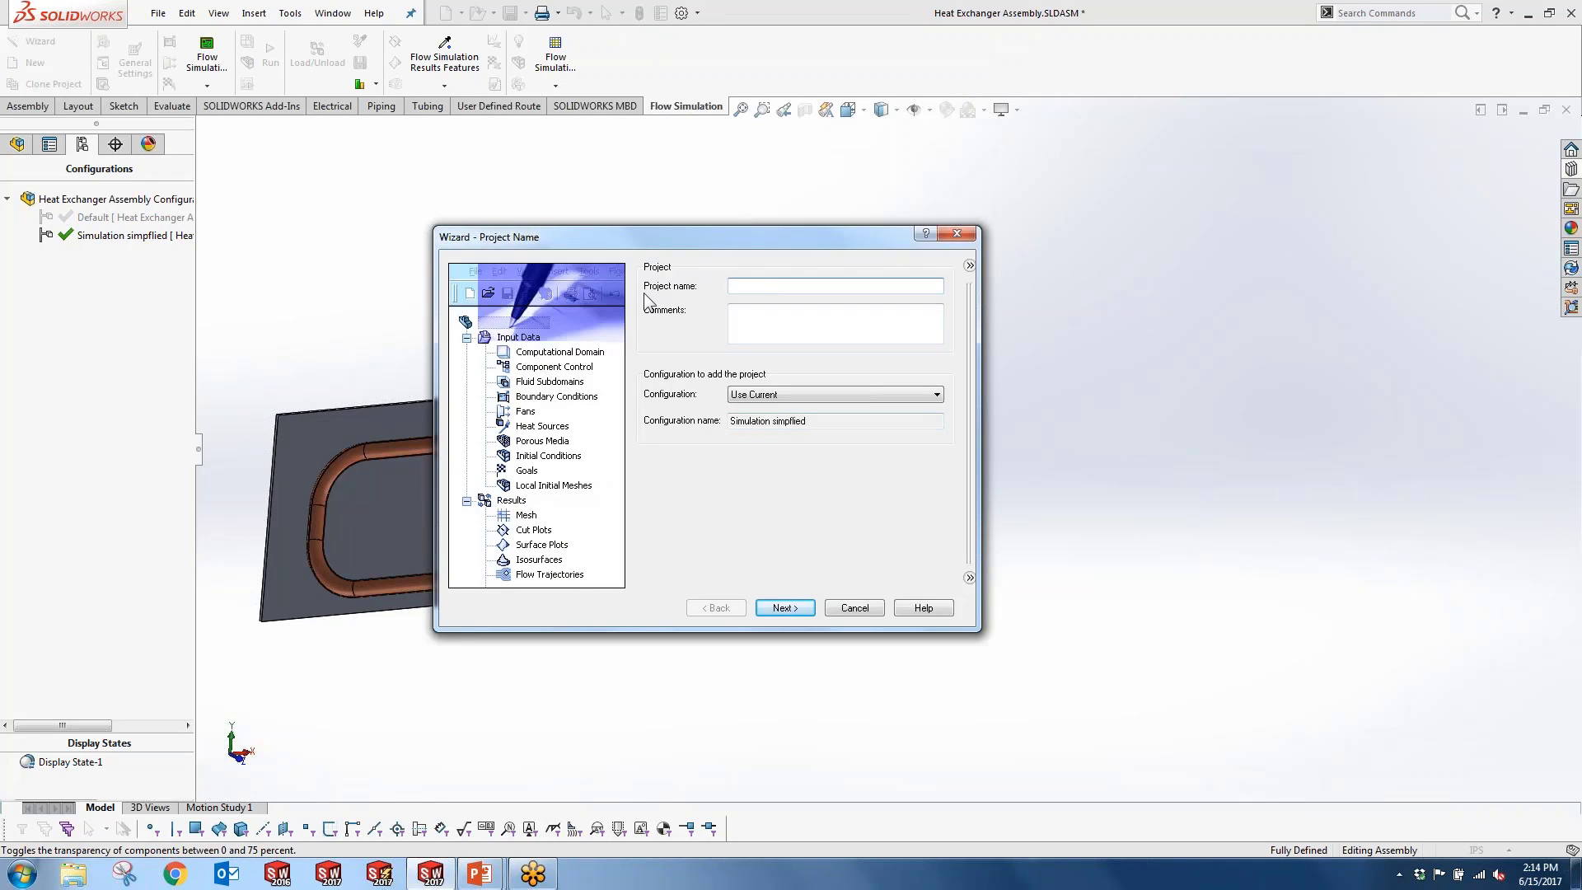
{"action": "type", "text": "Heat Exchanger"}
{"action": "left_click", "coordinate": [772, 395]}
{"action": "left_click", "coordinate": [768, 397]}
{"action": "left_click", "coordinate": [783, 608]}
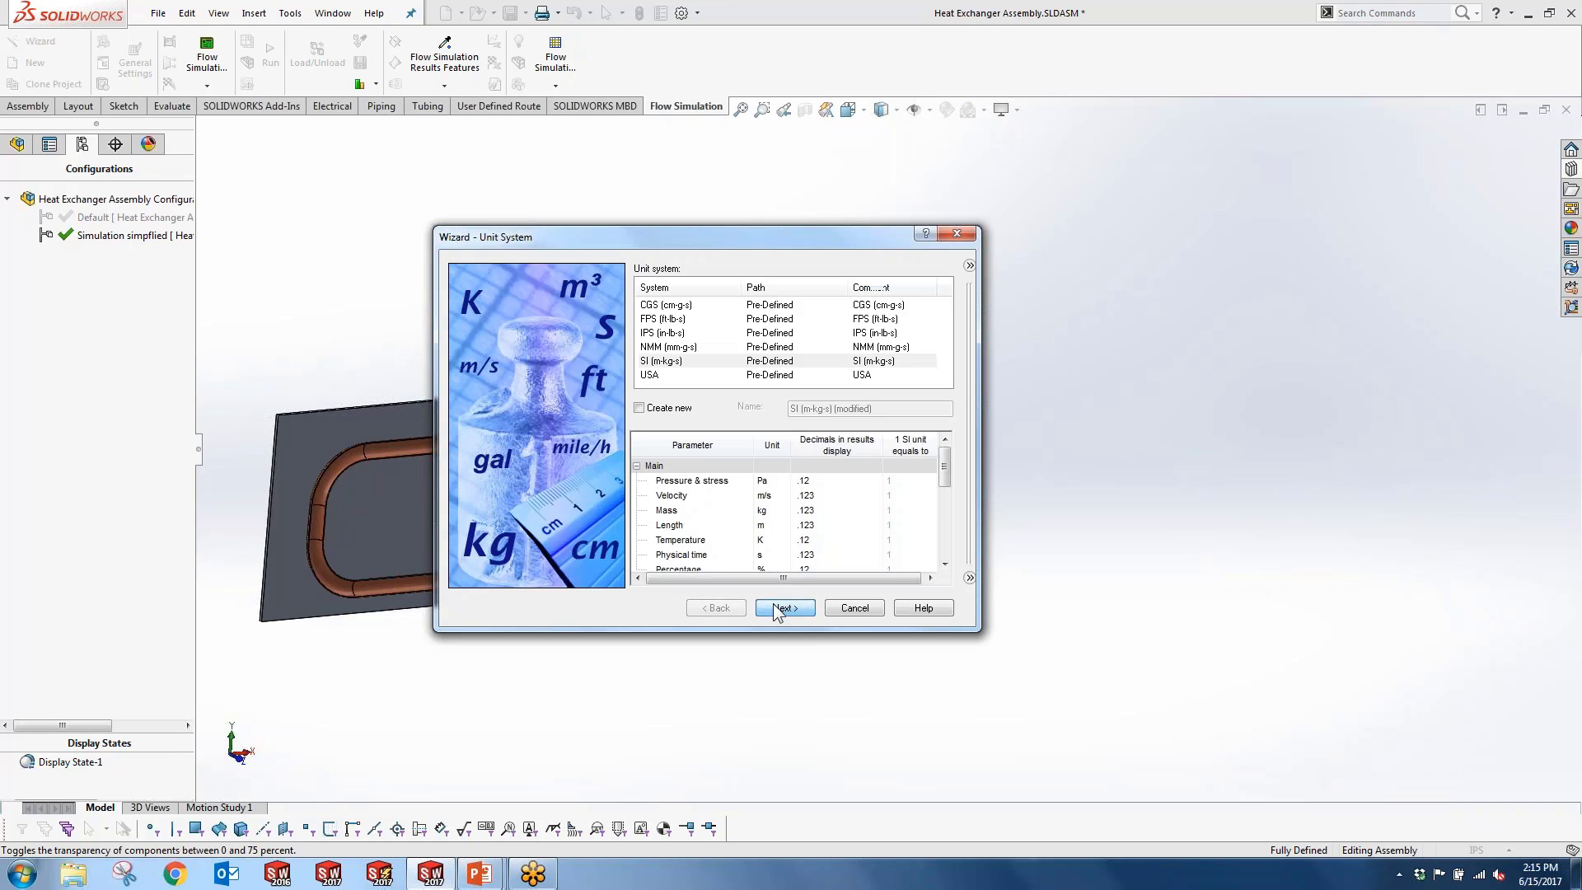
{"action": "left_click", "coordinate": [697, 333]}
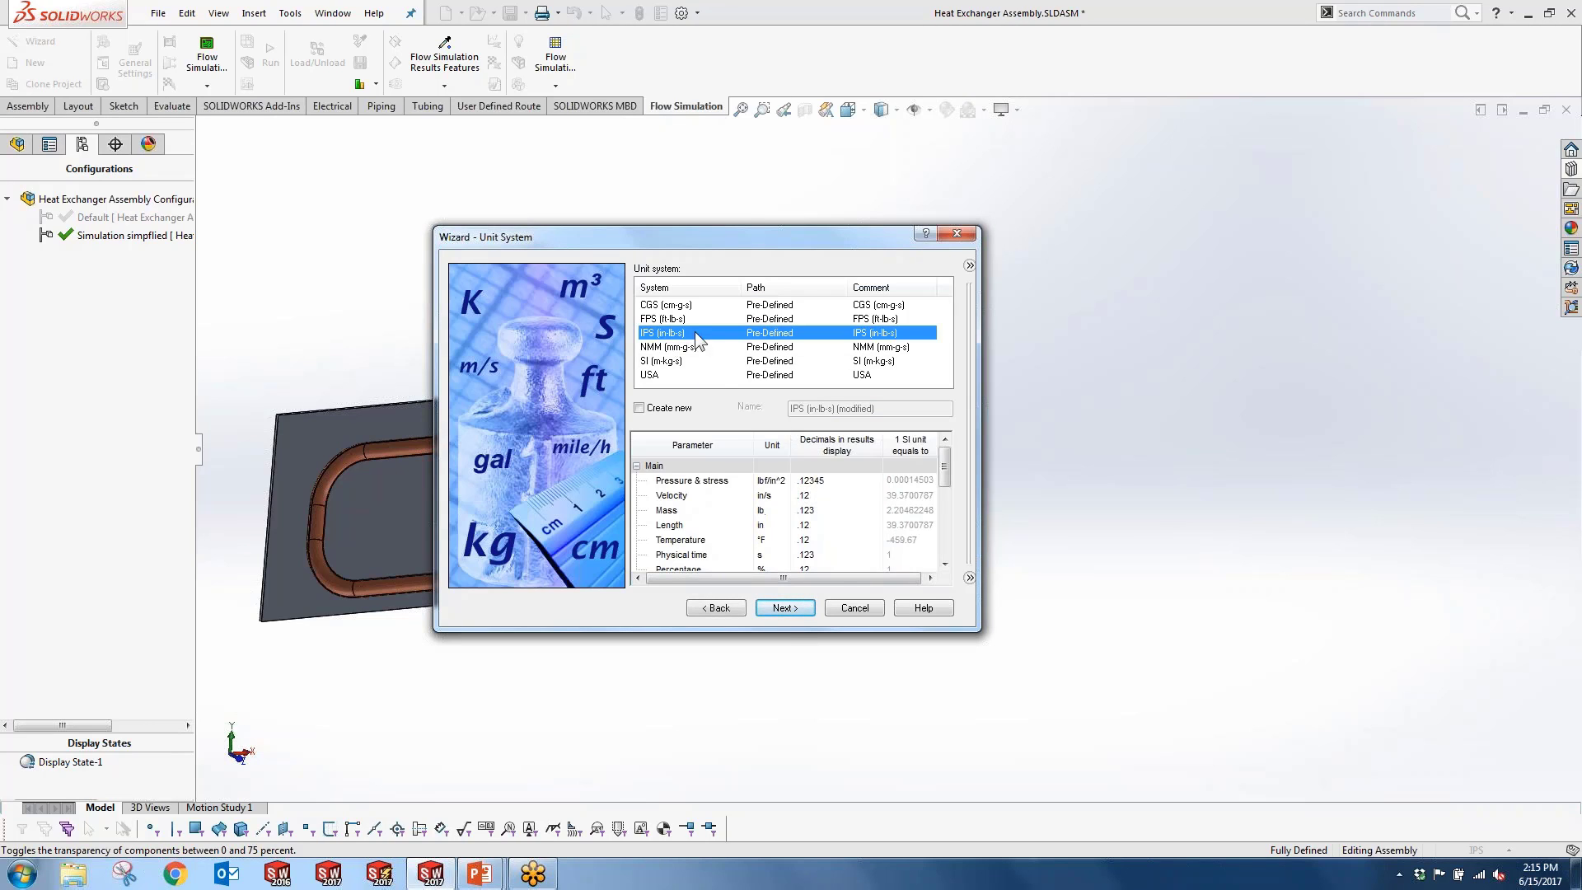
{"action": "left_click", "coordinate": [784, 610]}
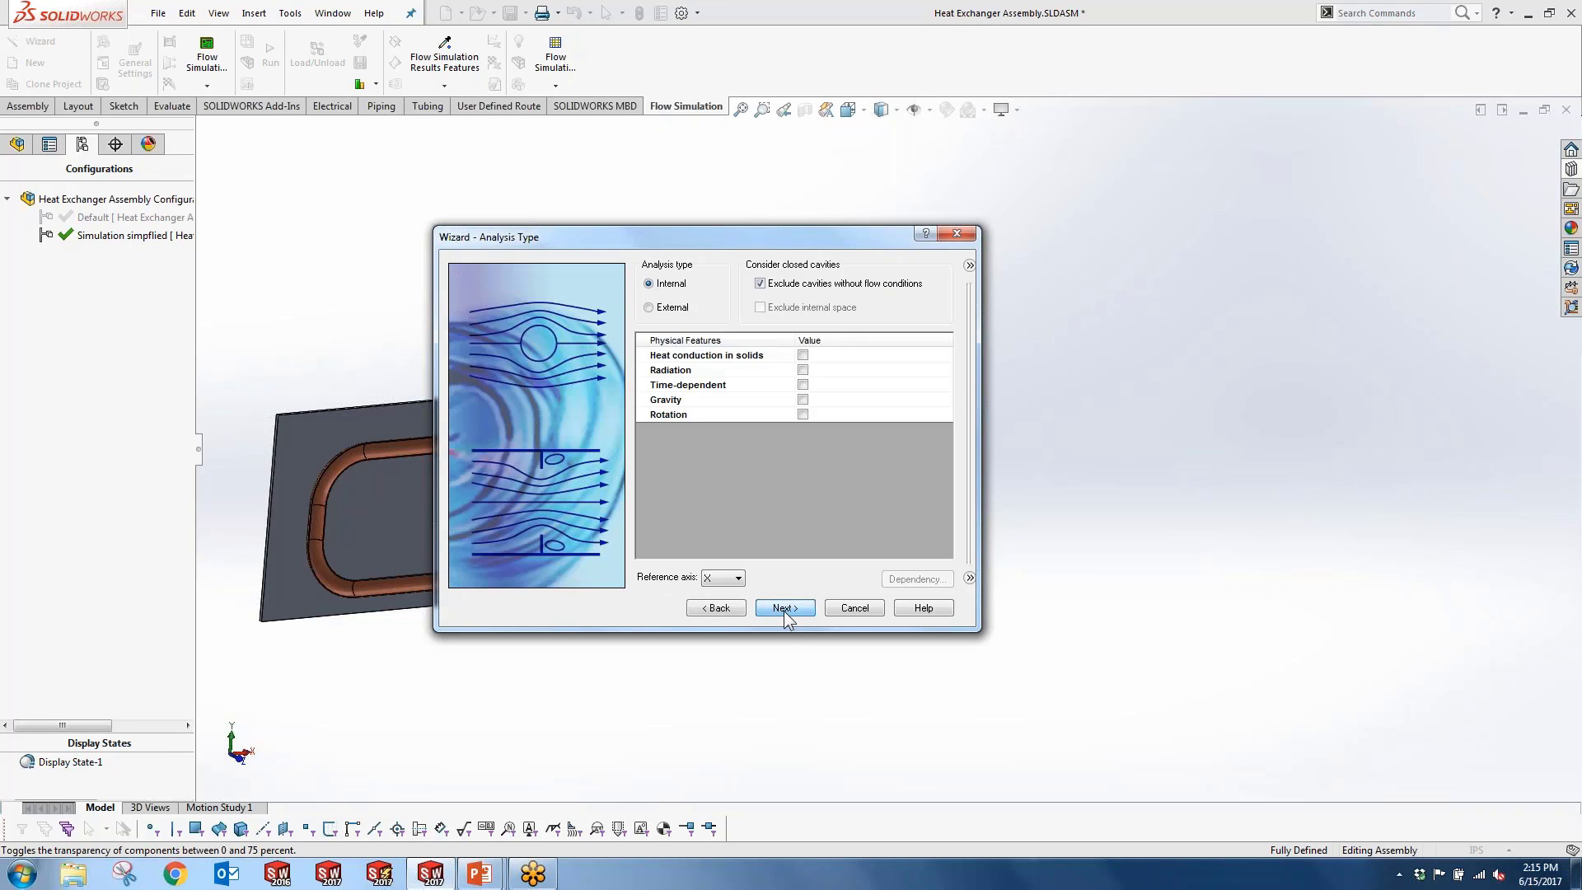
Step: Set the analysis type to External and include heat conduction in solids and gravity
{"action": "left_click", "coordinate": [650, 308]}
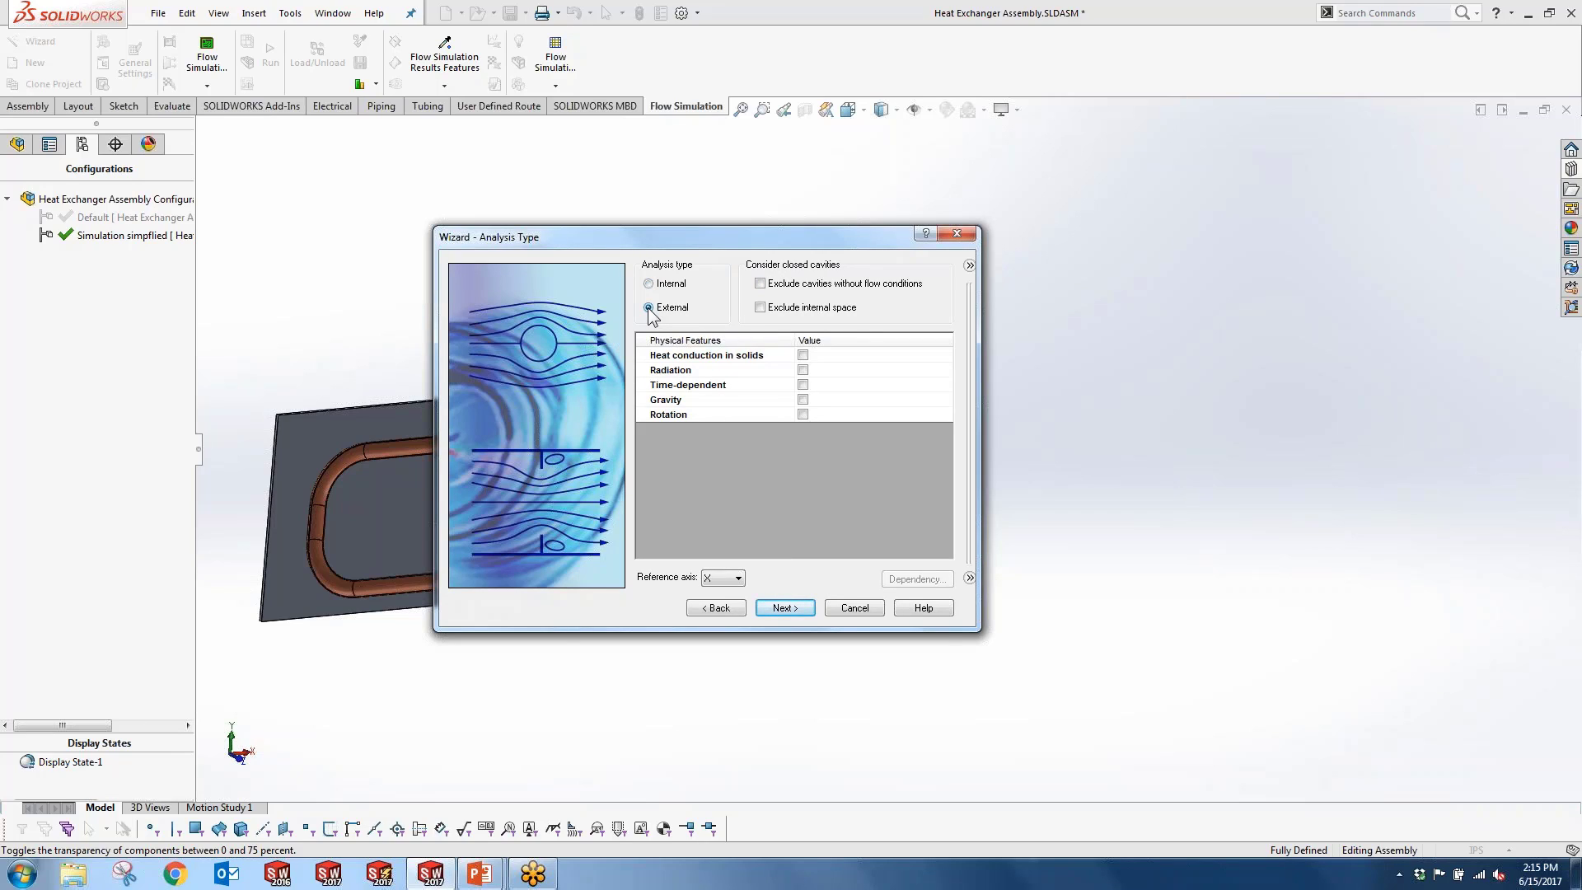
{"action": "left_click", "coordinate": [802, 355]}
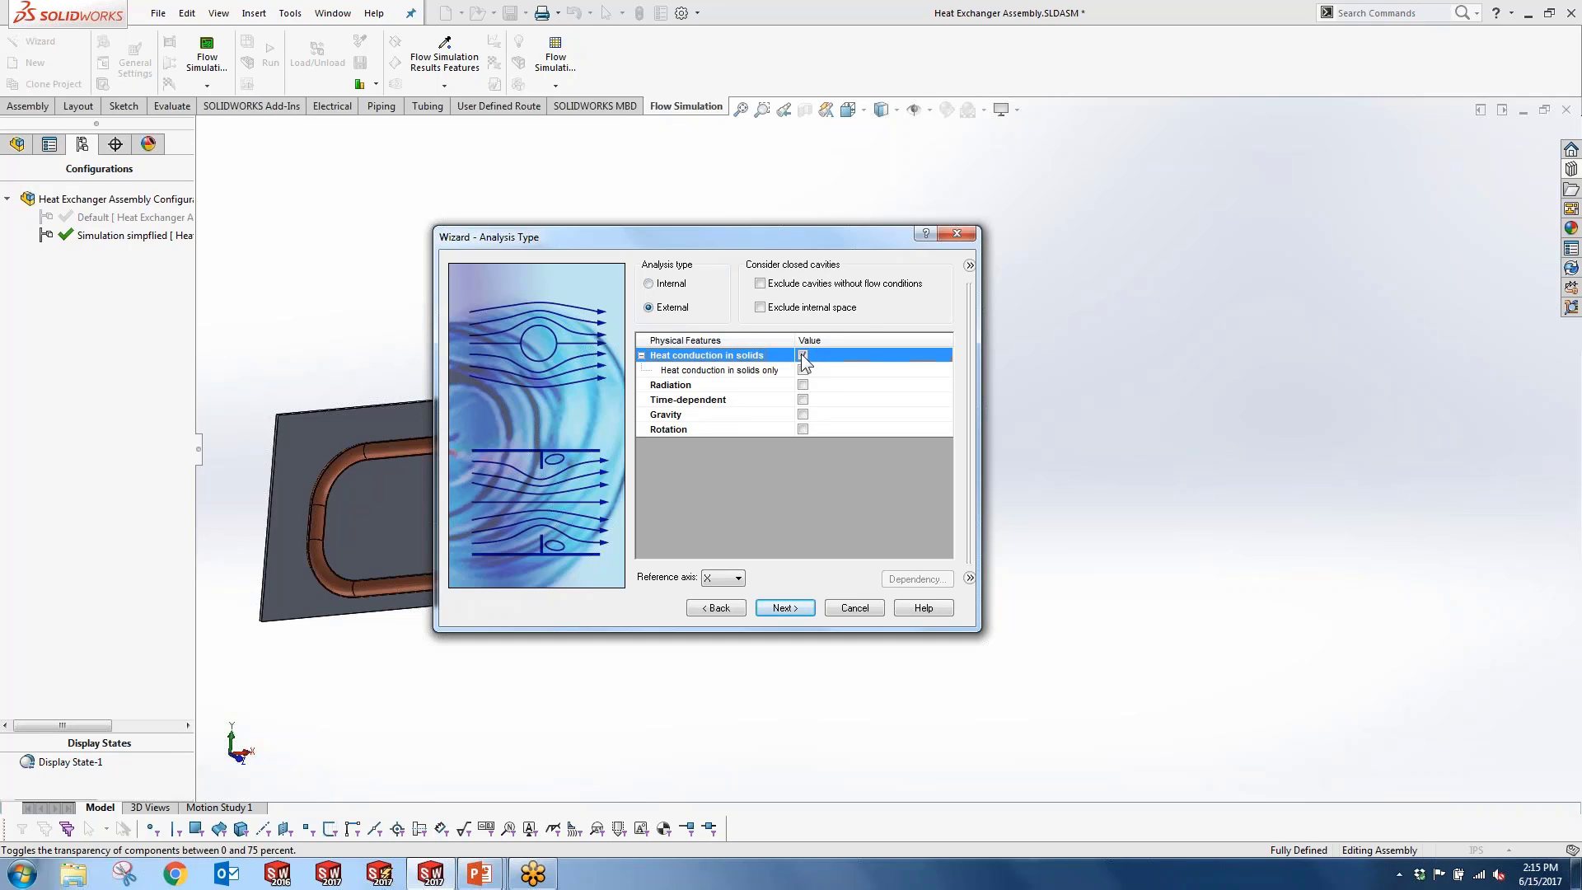
{"action": "left_click", "coordinate": [804, 414]}
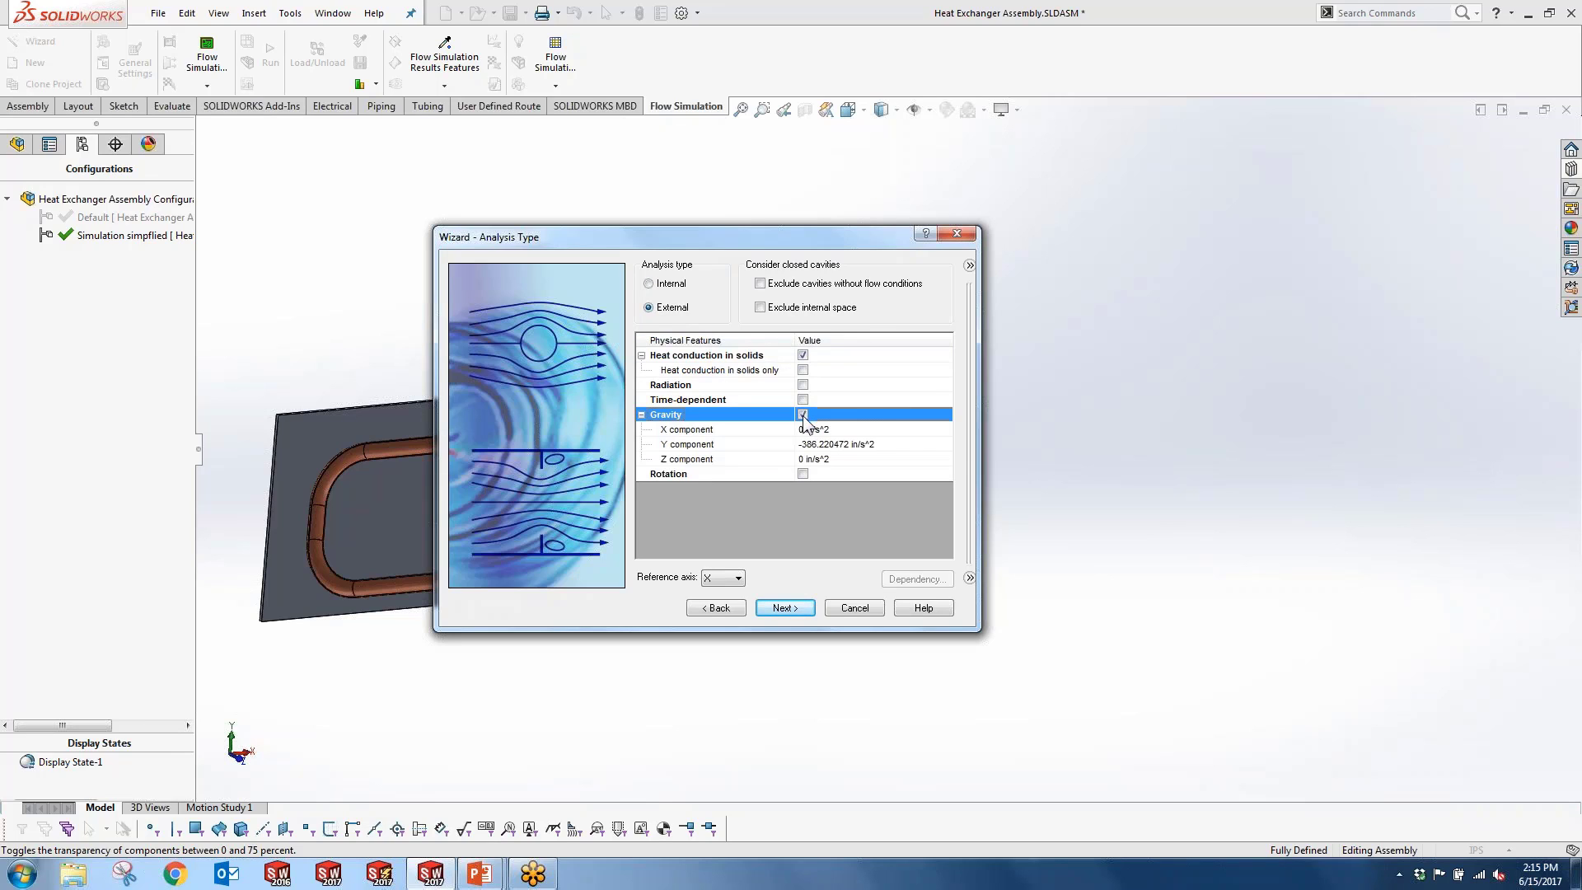
{"action": "left_click", "coordinate": [784, 608]}
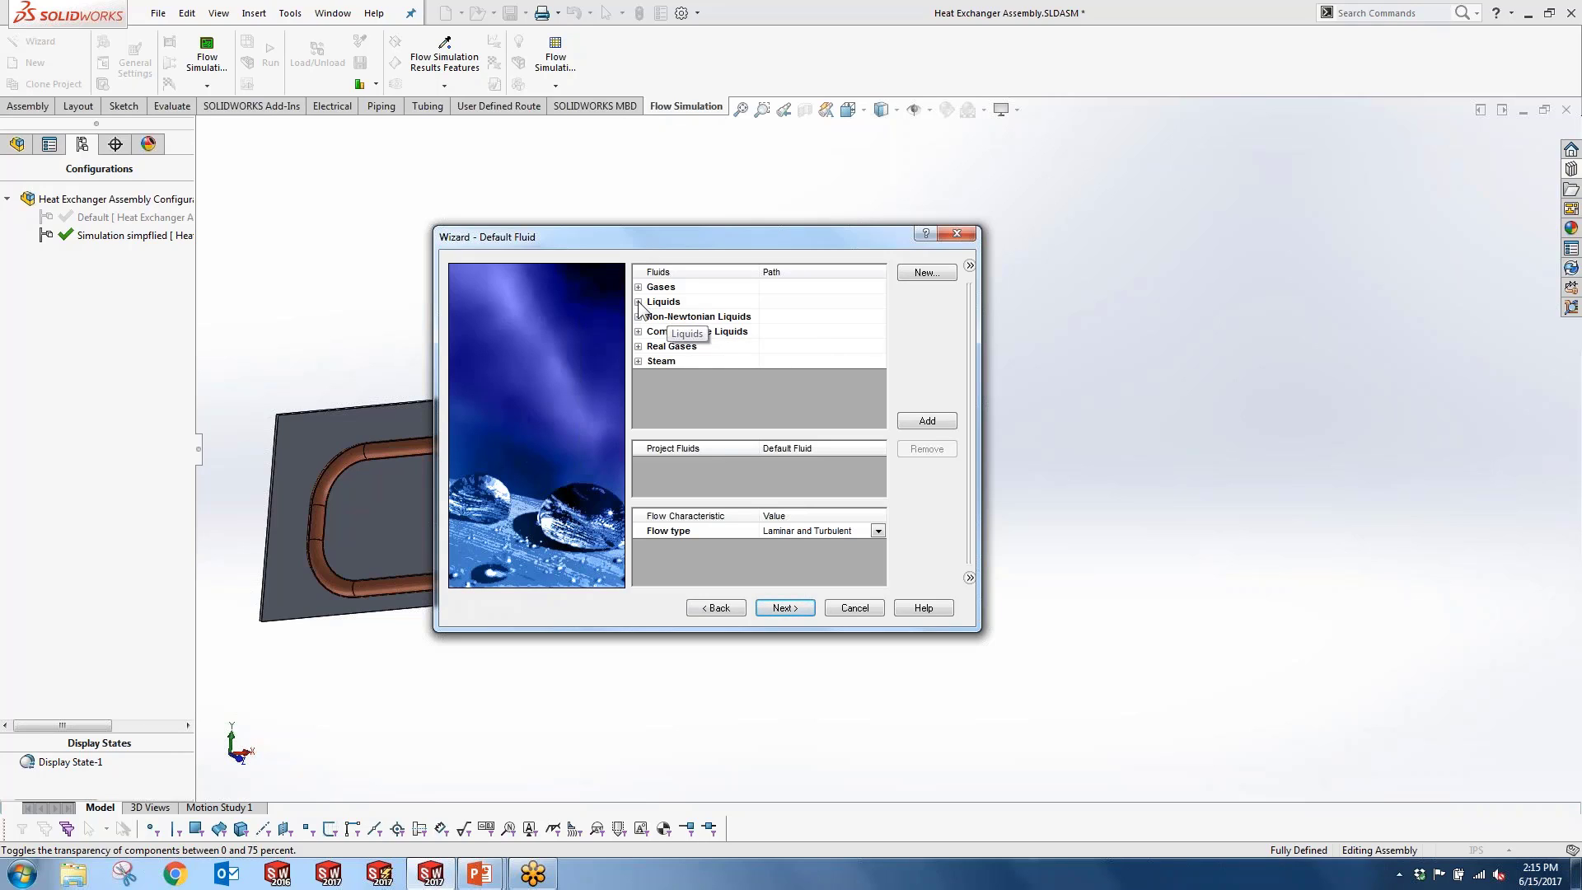
Step: Add the gas Air and the liquid Water as project fluids, keeping Air as the default fluid
{"action": "left_click", "coordinate": [638, 303]}
{"action": "left_click", "coordinate": [639, 287]}
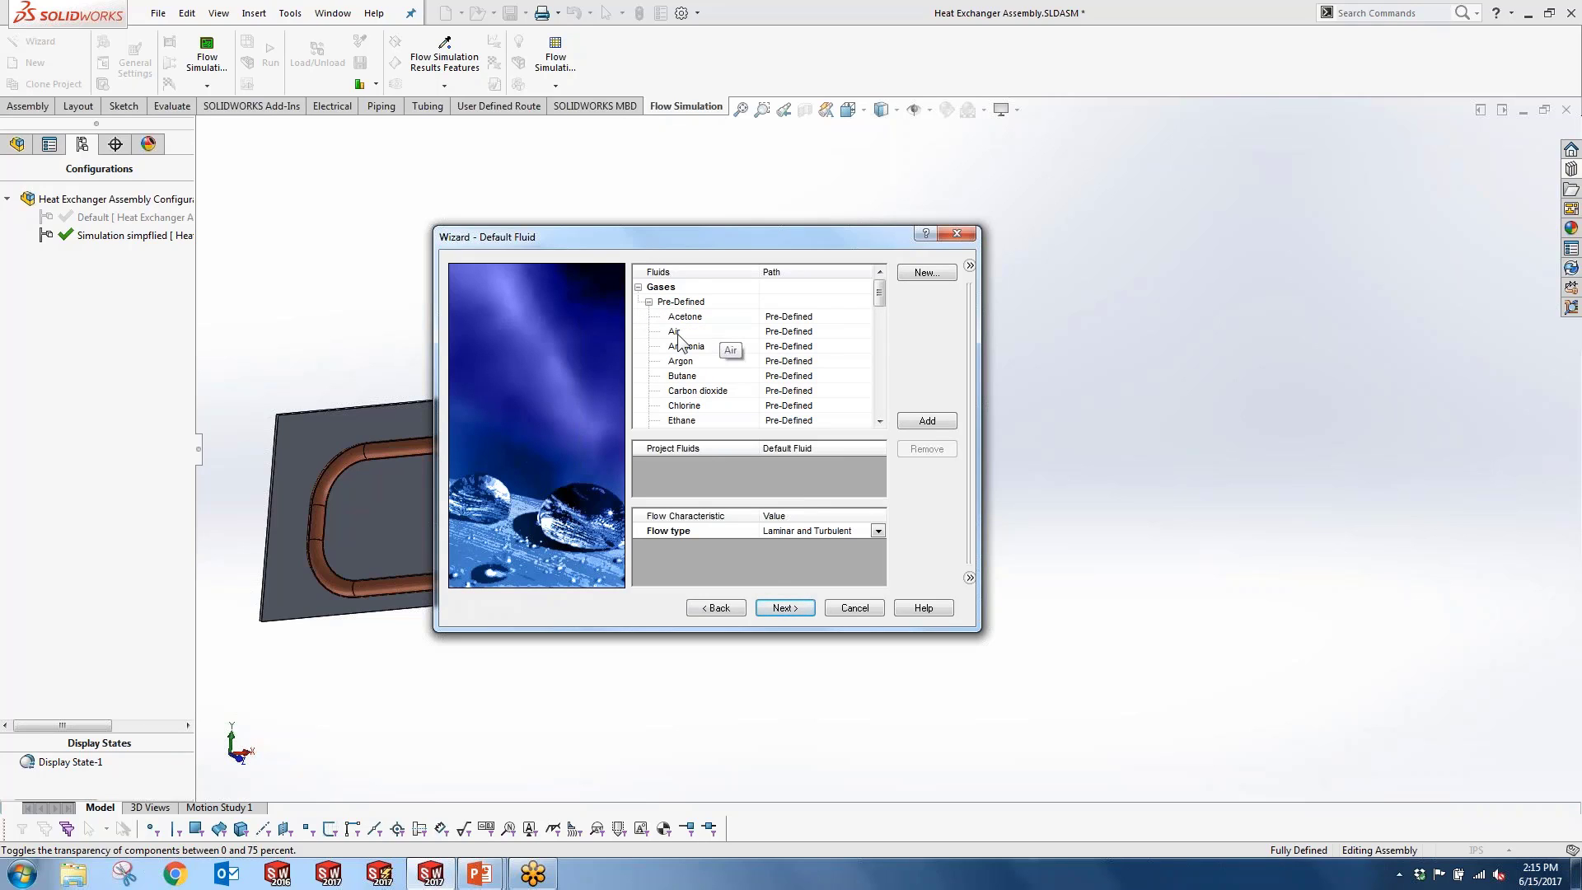
{"action": "left_click", "coordinate": [677, 333]}
{"action": "left_click", "coordinate": [923, 421]}
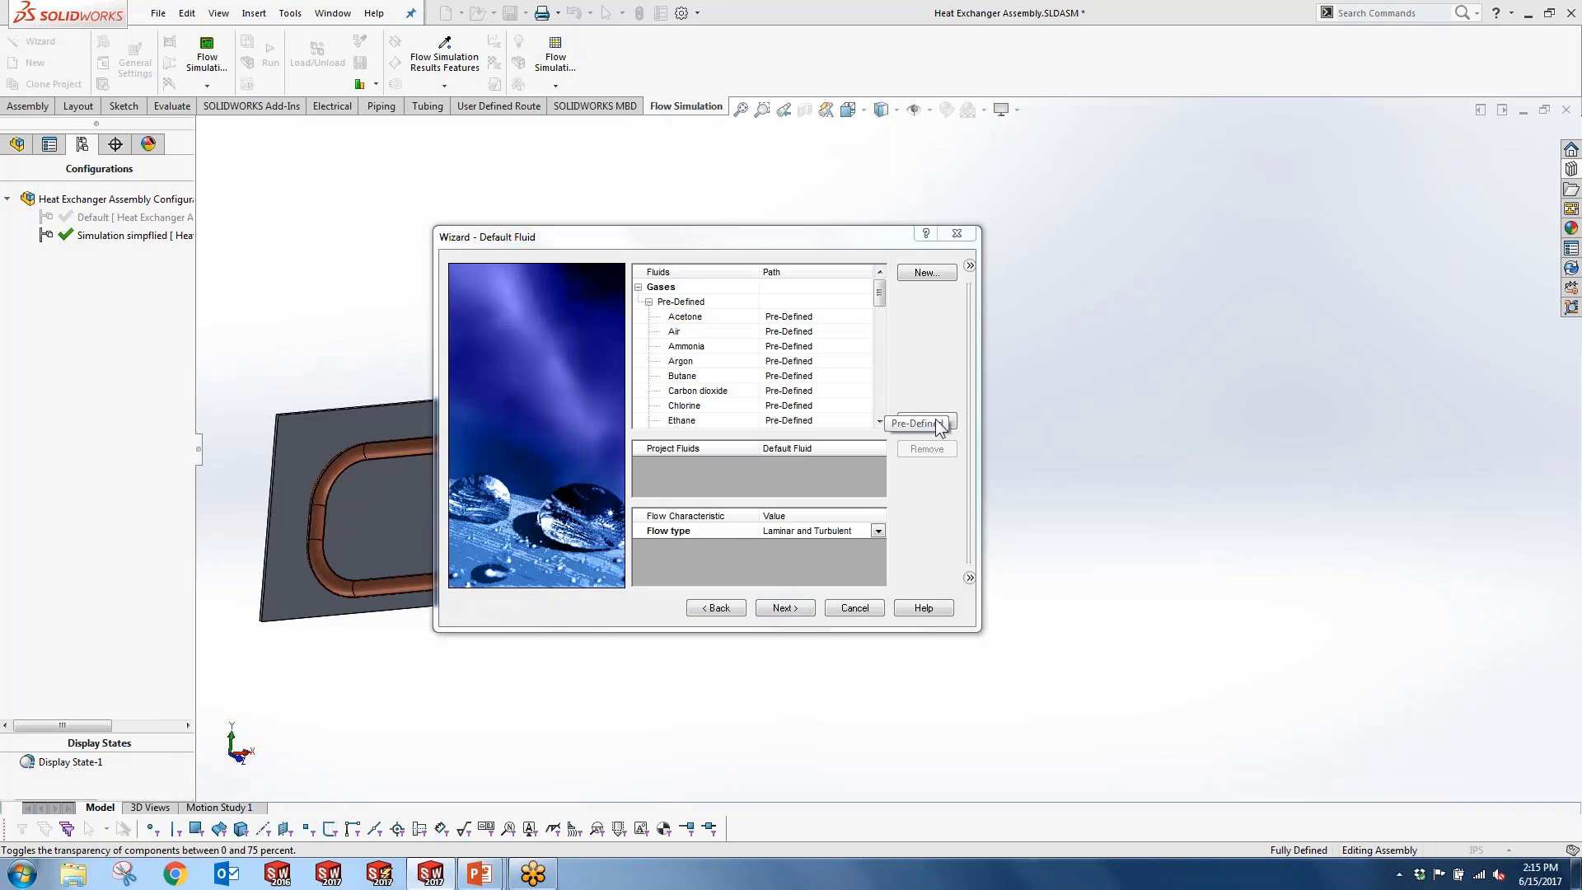
{"action": "left_click", "coordinate": [638, 287]}
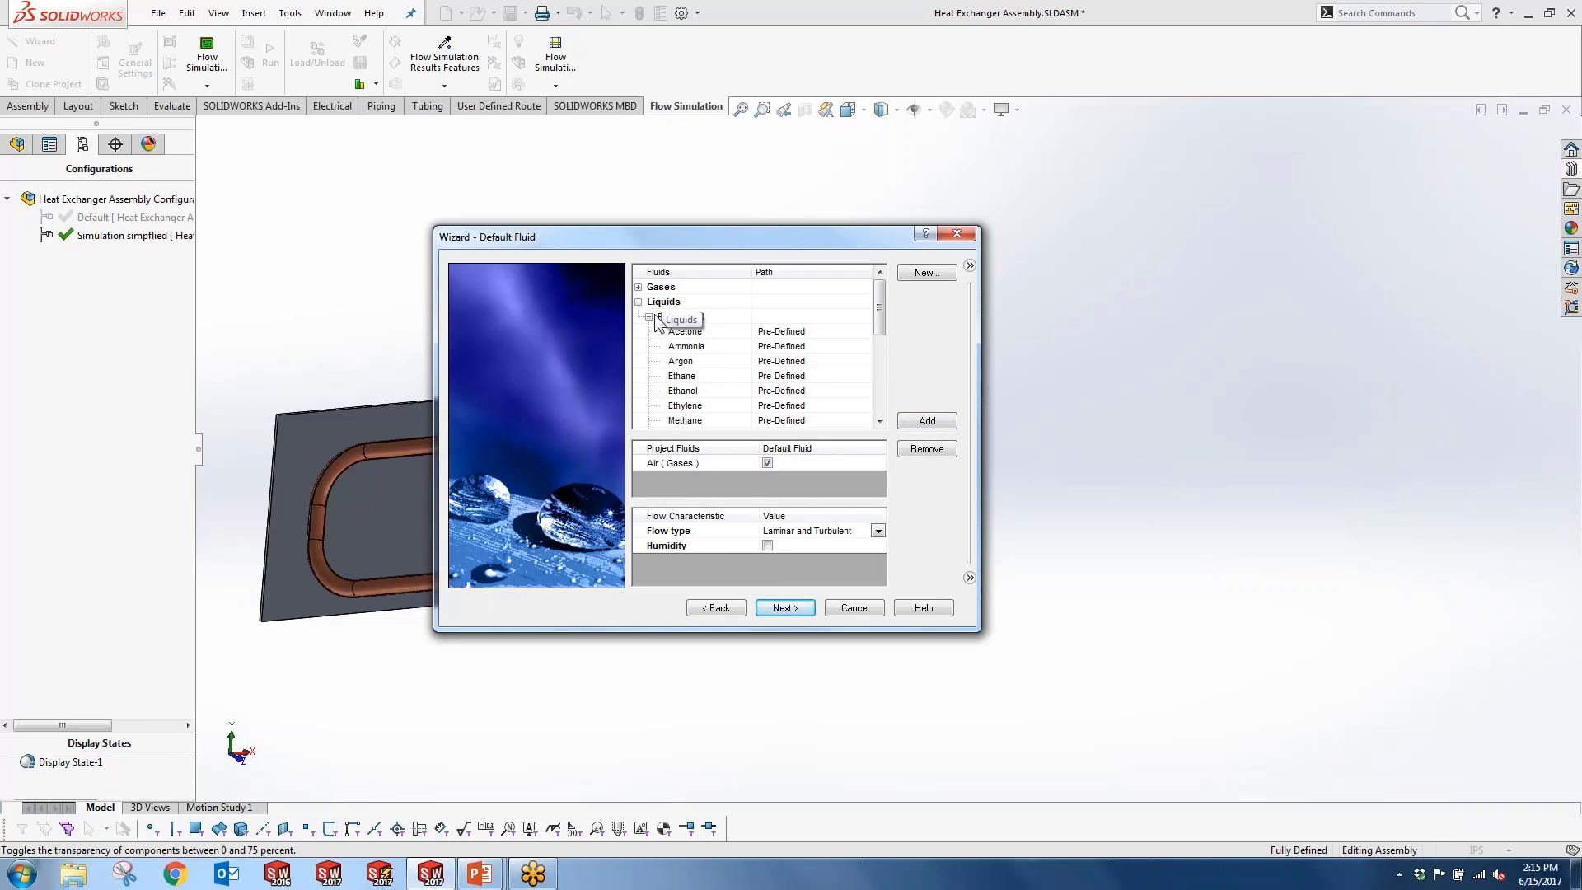
{"action": "scroll", "coordinate": [684, 362], "scroll_direction": "down", "scroll_amount": 4}
{"action": "left_click", "coordinate": [684, 375]}
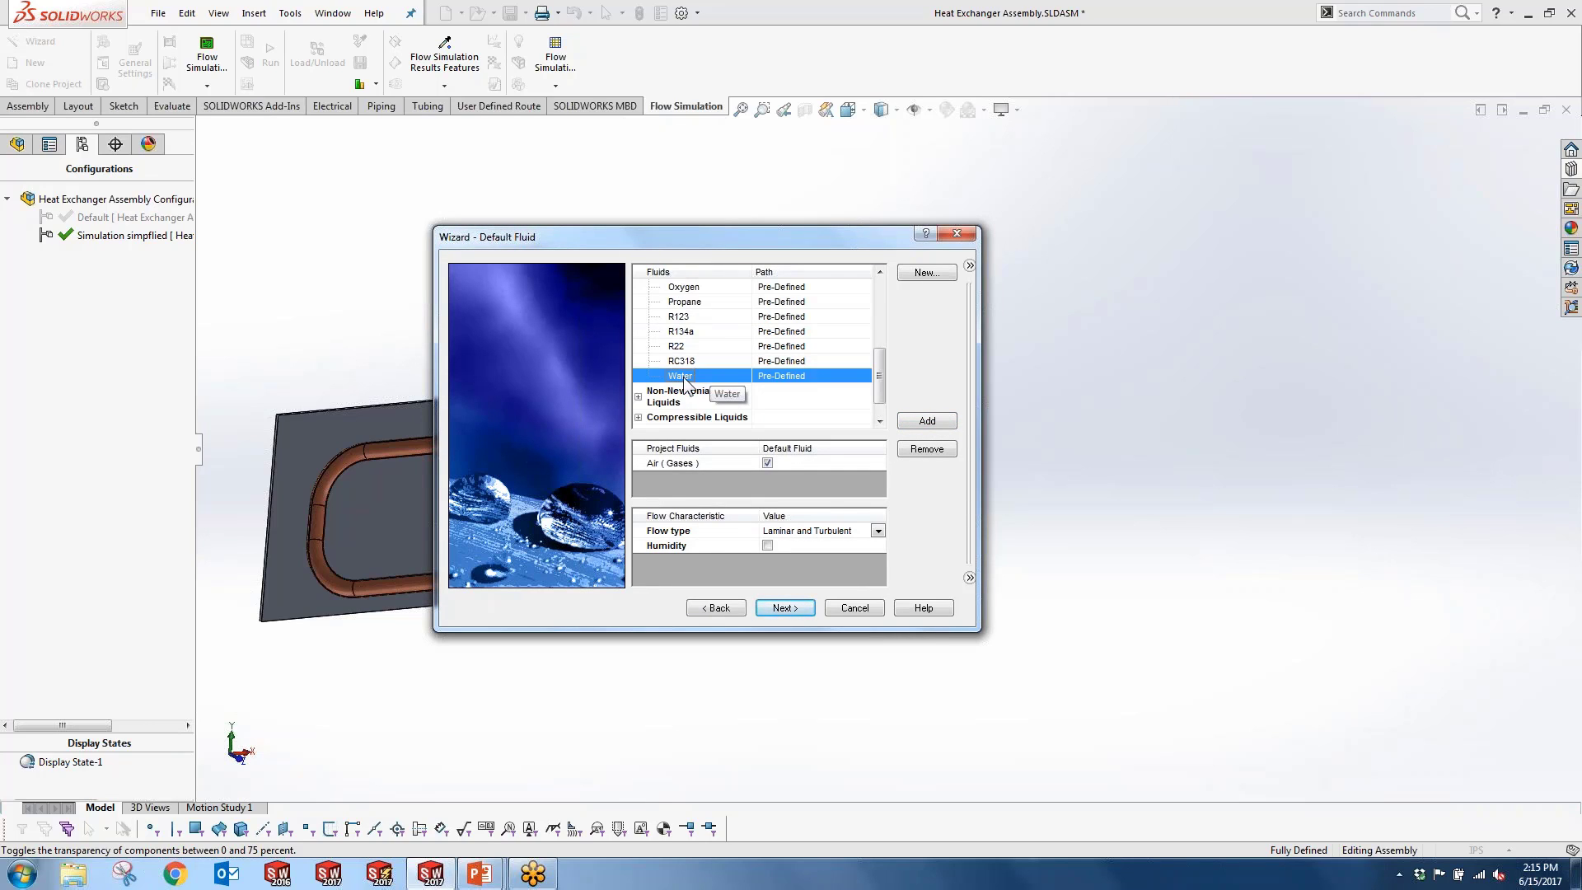
{"action": "left_click", "coordinate": [924, 421]}
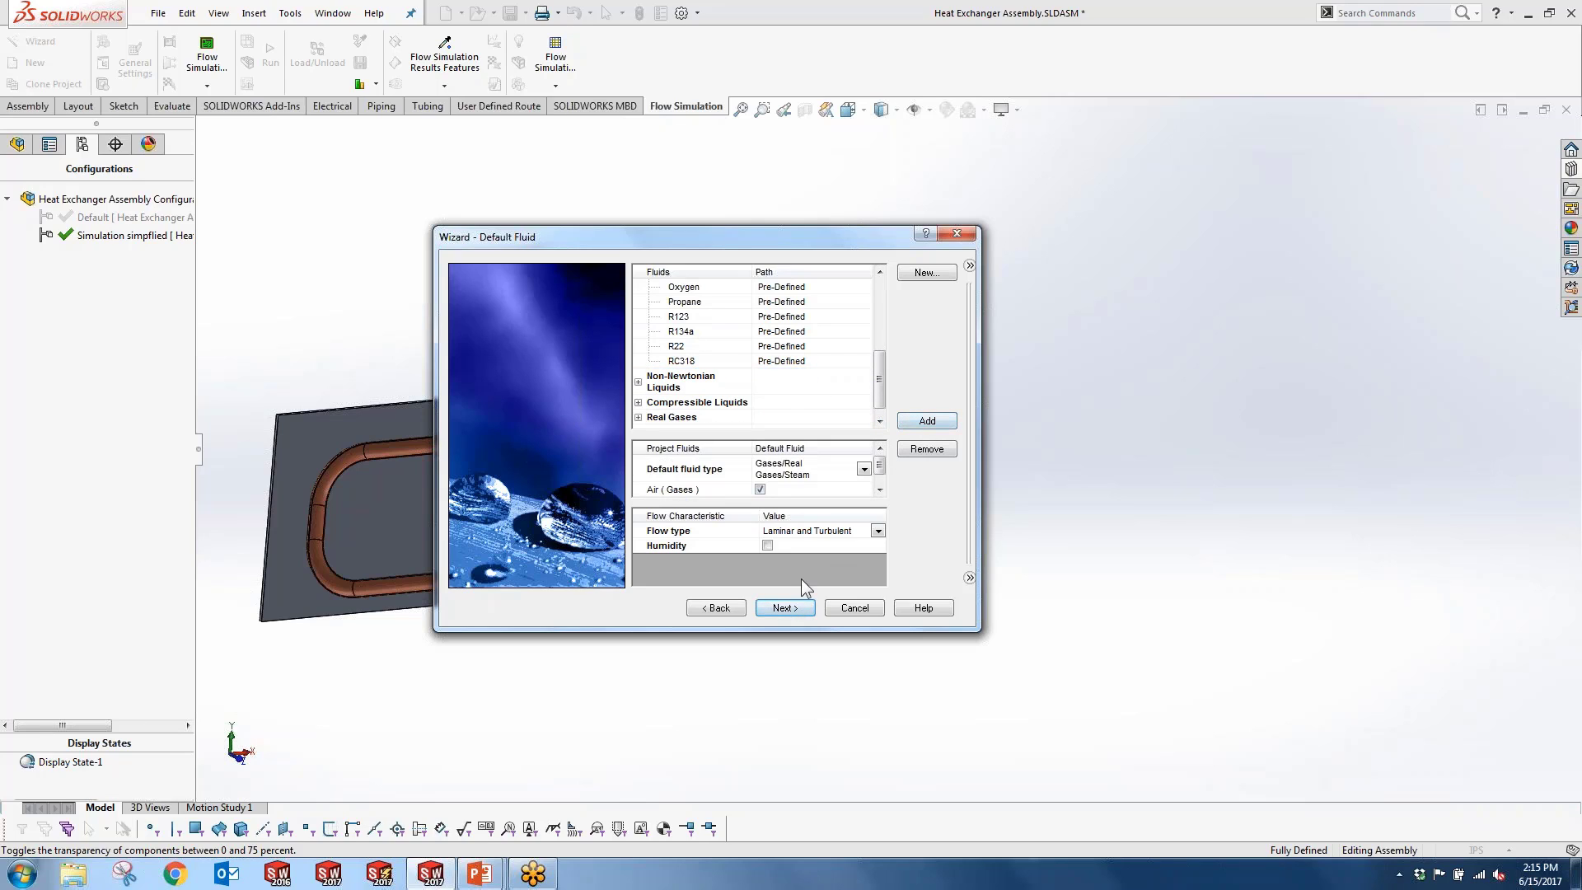
{"action": "left_click", "coordinate": [880, 490]}
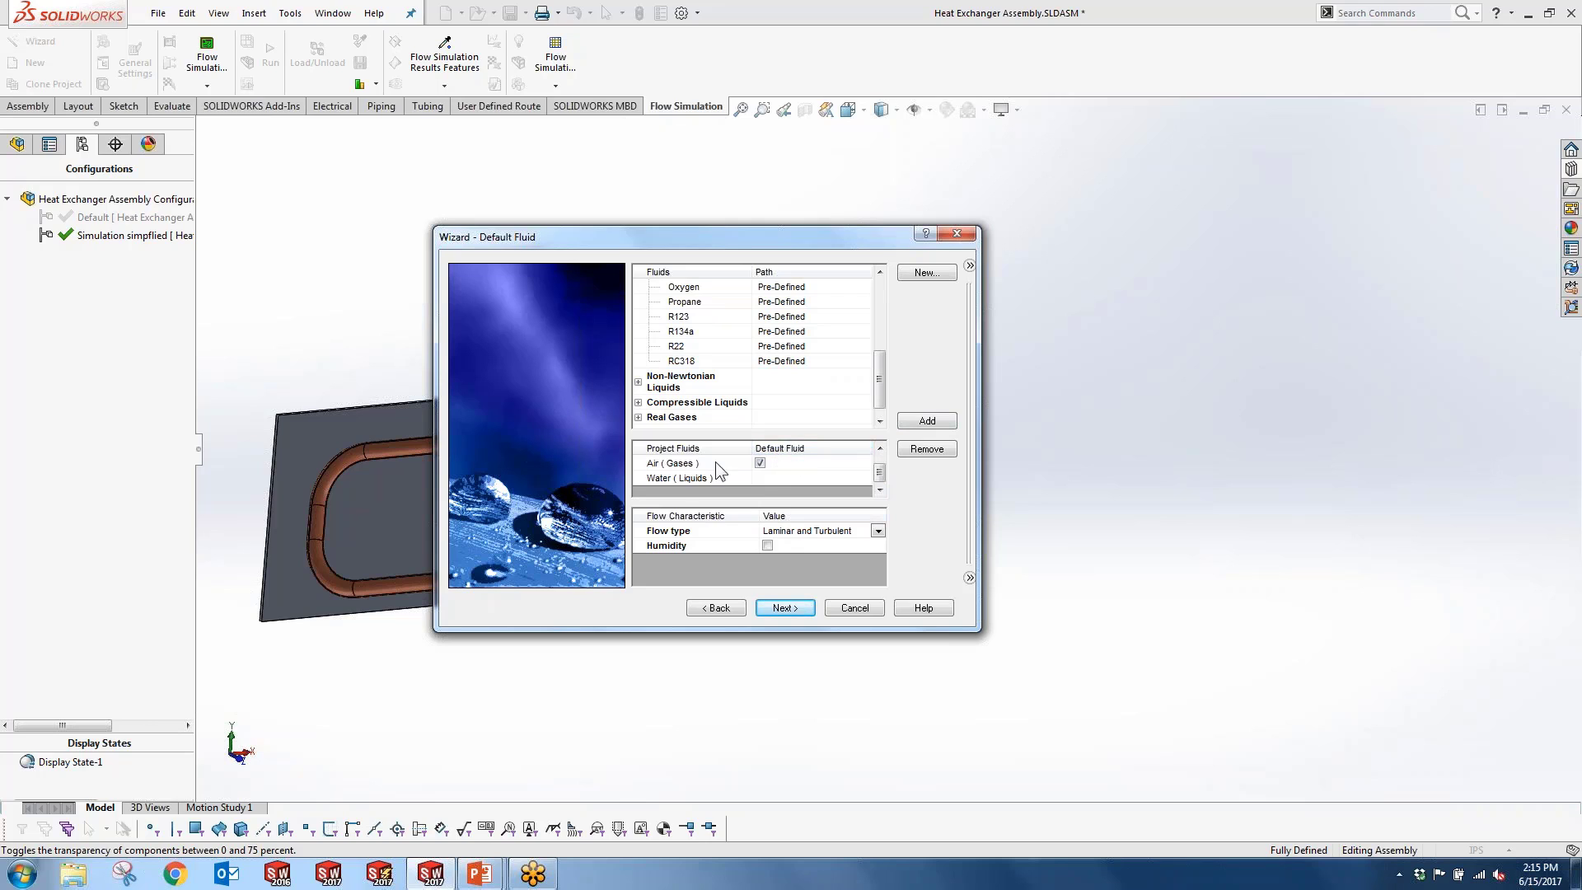
{"action": "left_click", "coordinate": [783, 610]}
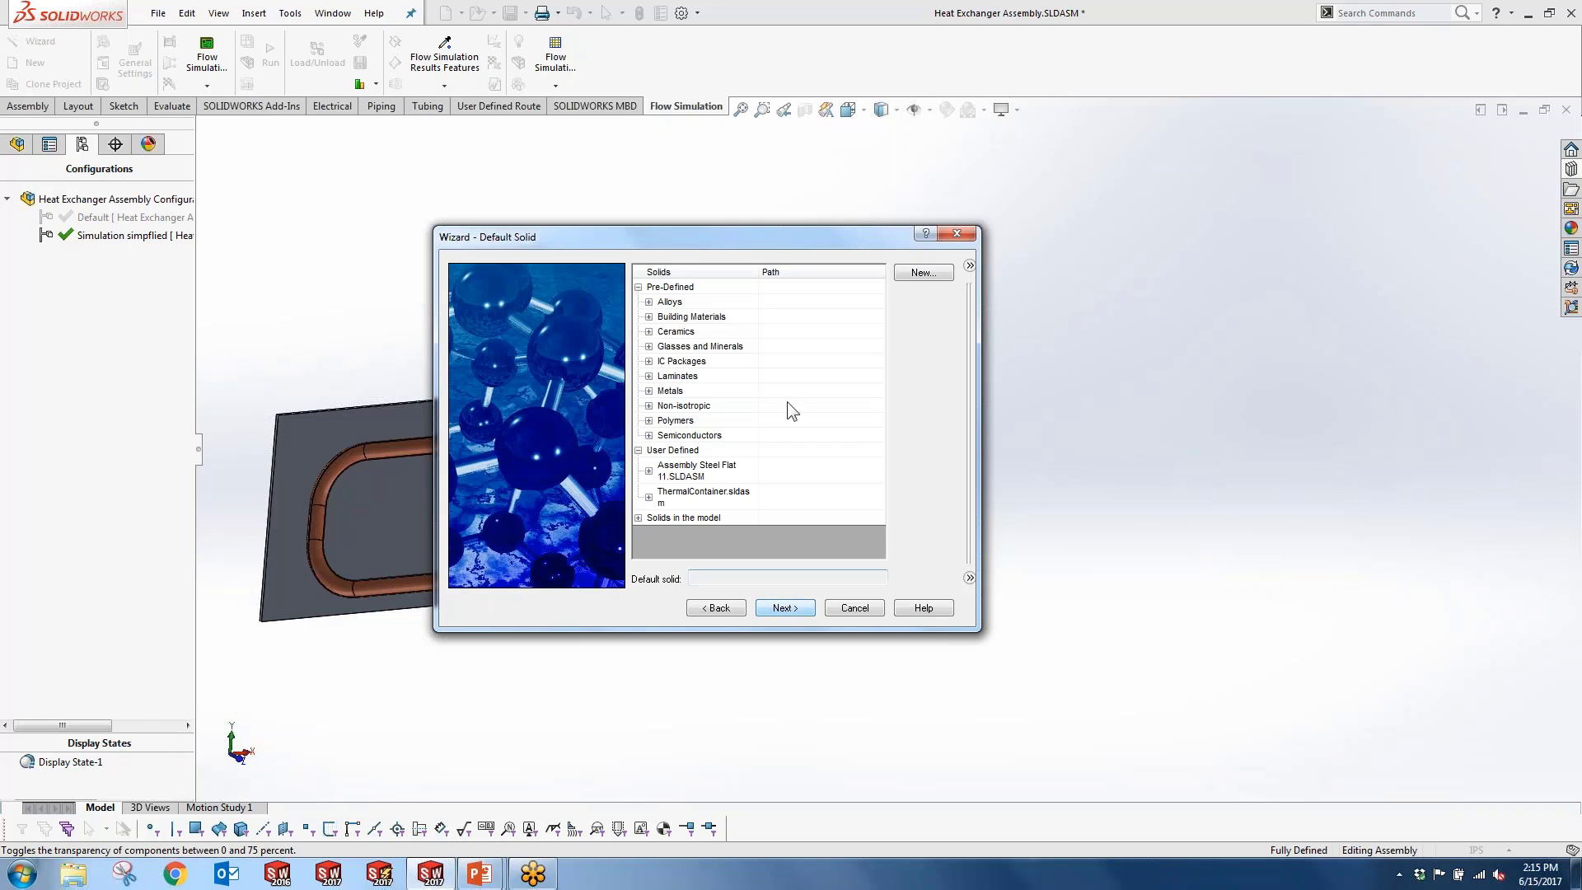
Step: Choose the pre-defined metal Copper as the default solid and accept the default wall conditions
{"action": "left_click_drag", "start_coordinate": [664, 245], "coordinate": [1150, 226]}
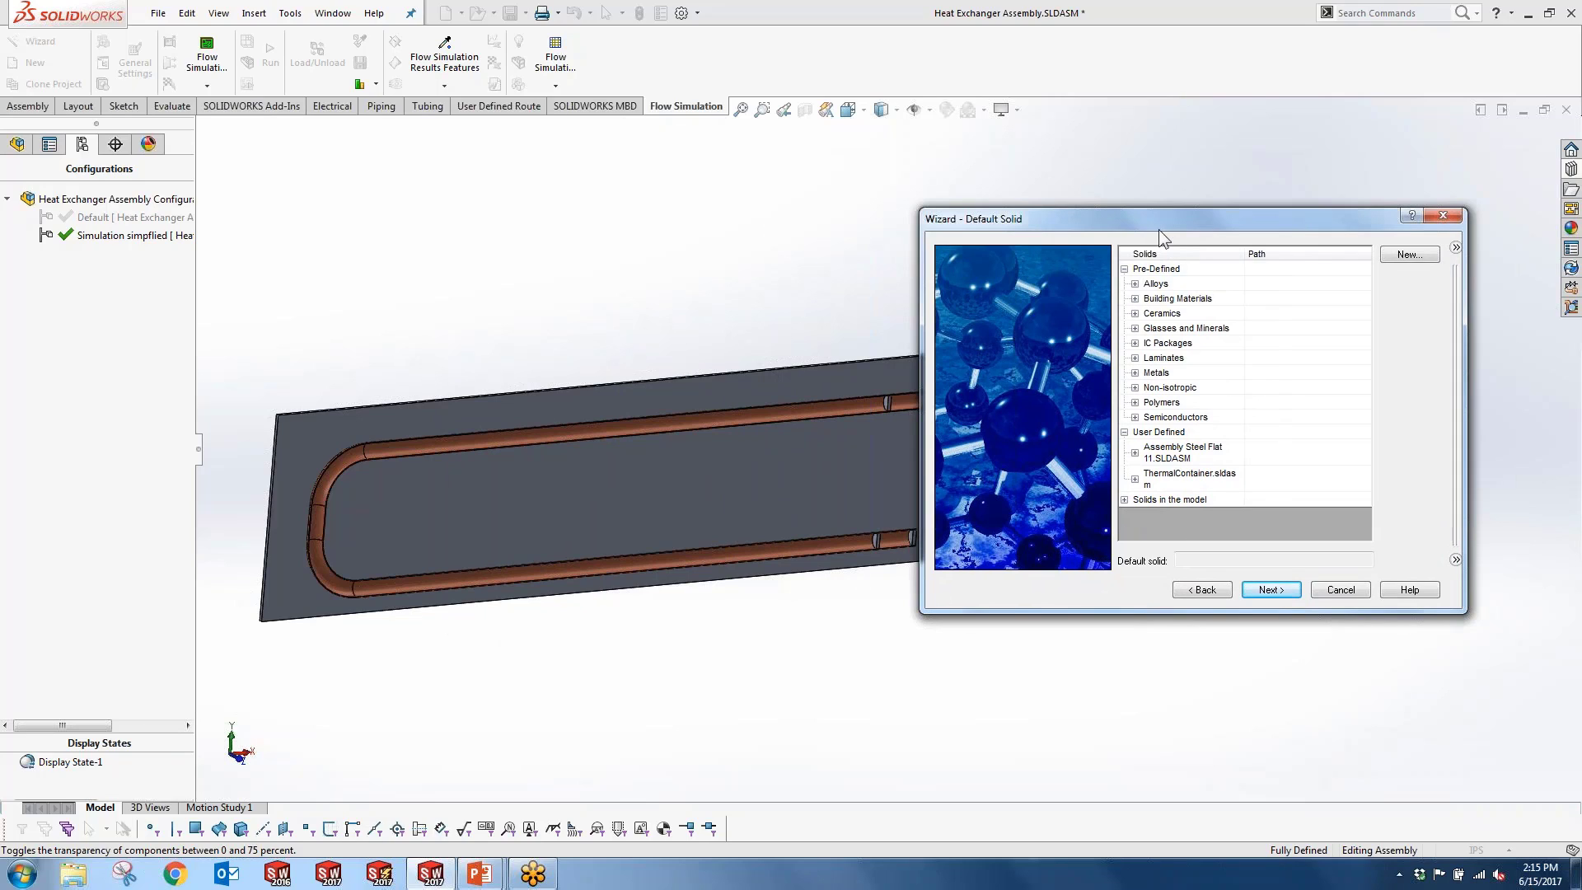
{"action": "left_click", "coordinate": [1136, 374]}
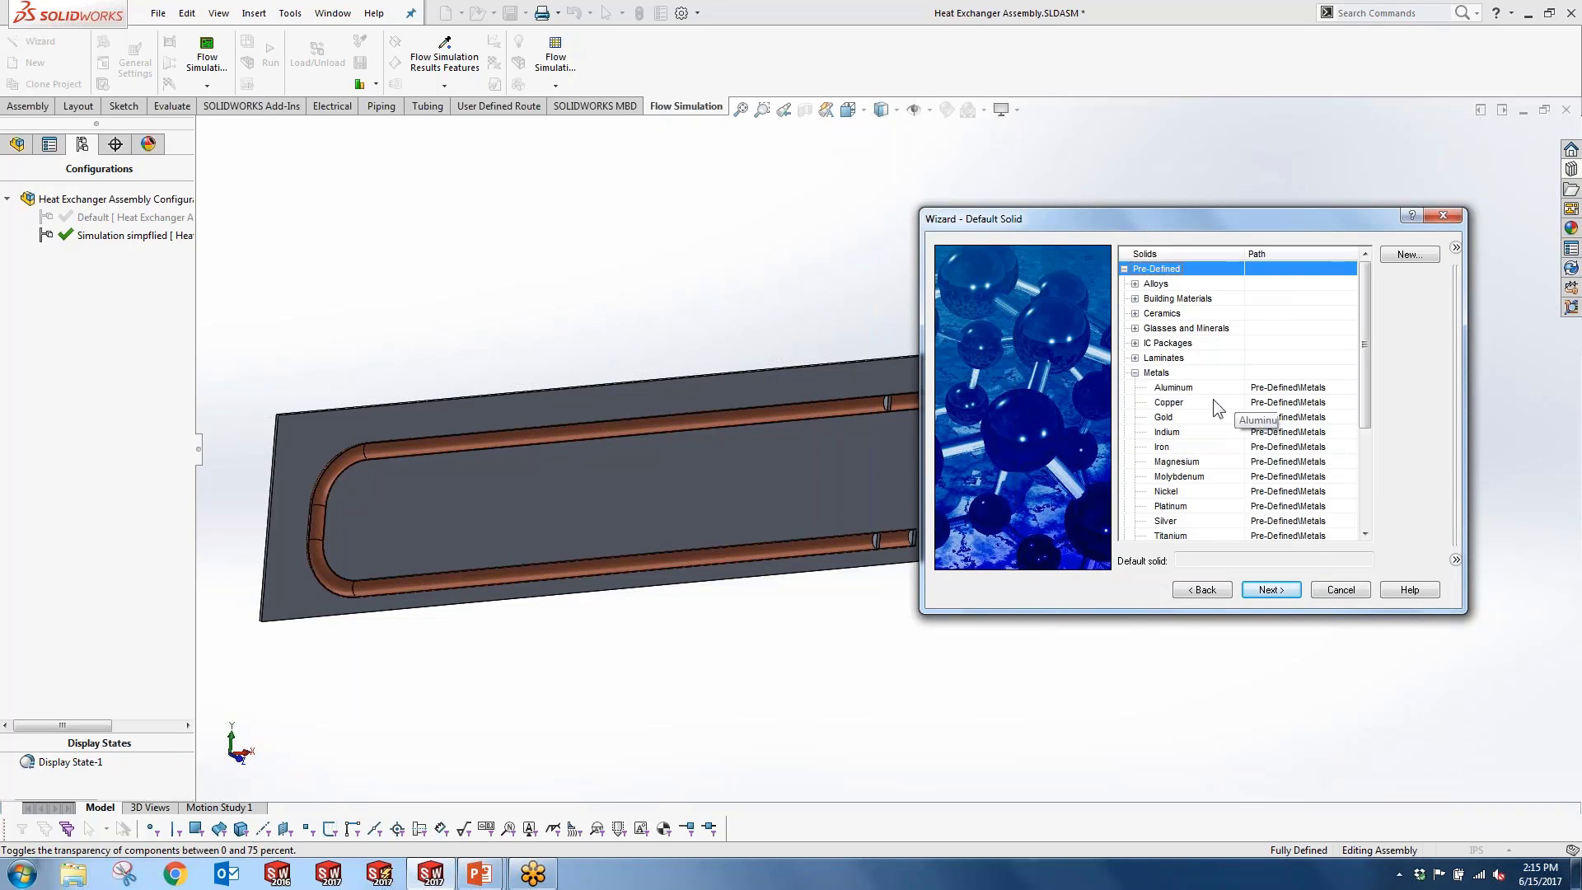
{"action": "left_click", "coordinate": [1208, 403]}
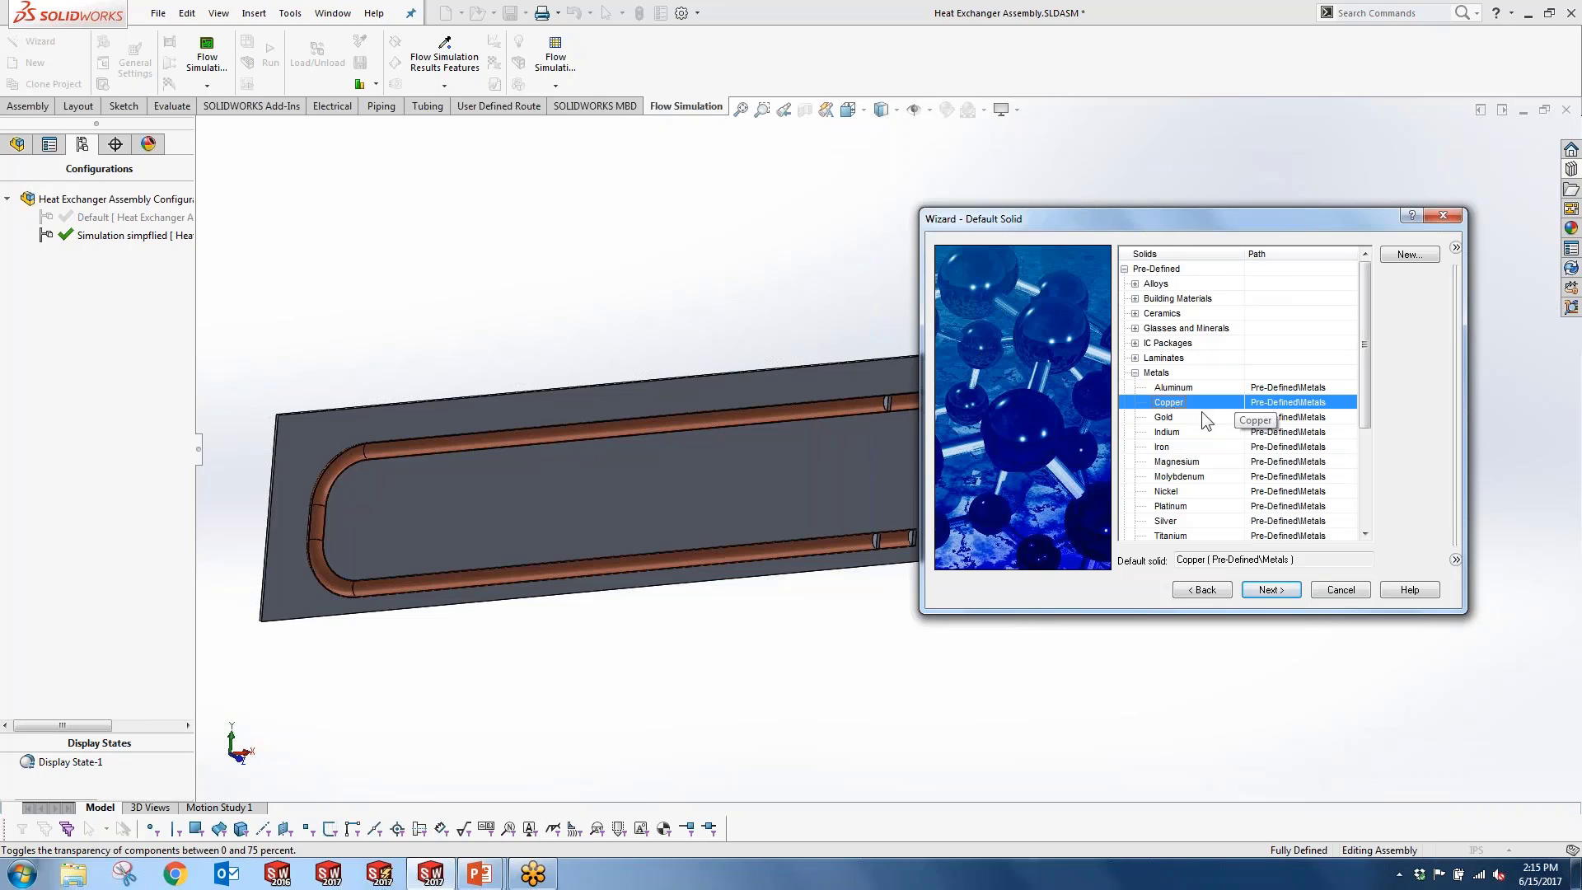
{"action": "left_click", "coordinate": [1266, 590]}
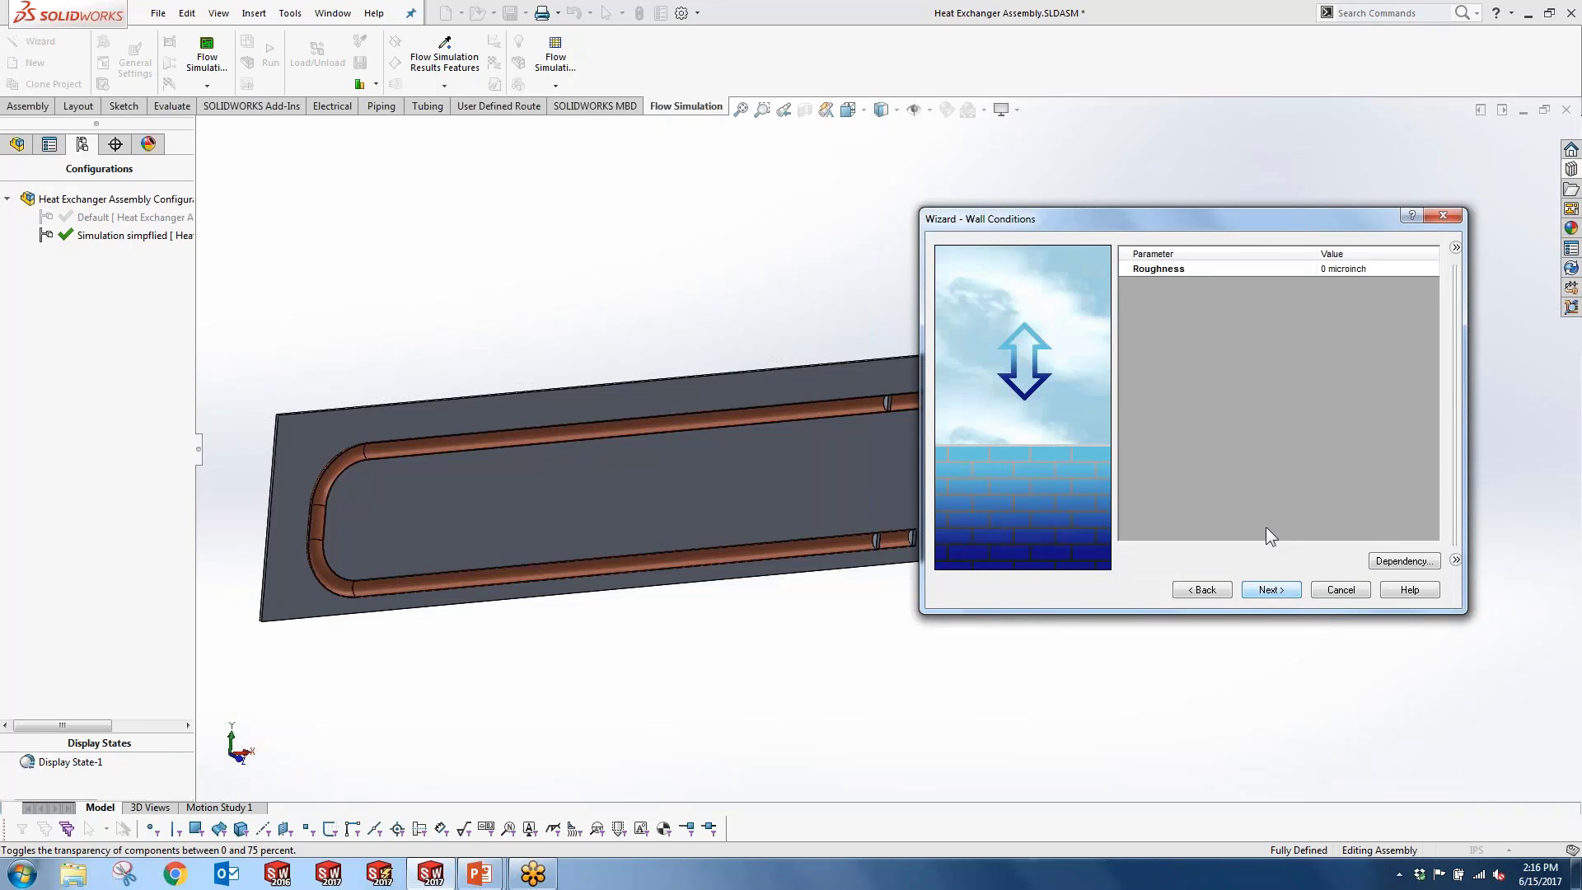
{"action": "left_click", "coordinate": [1267, 590]}
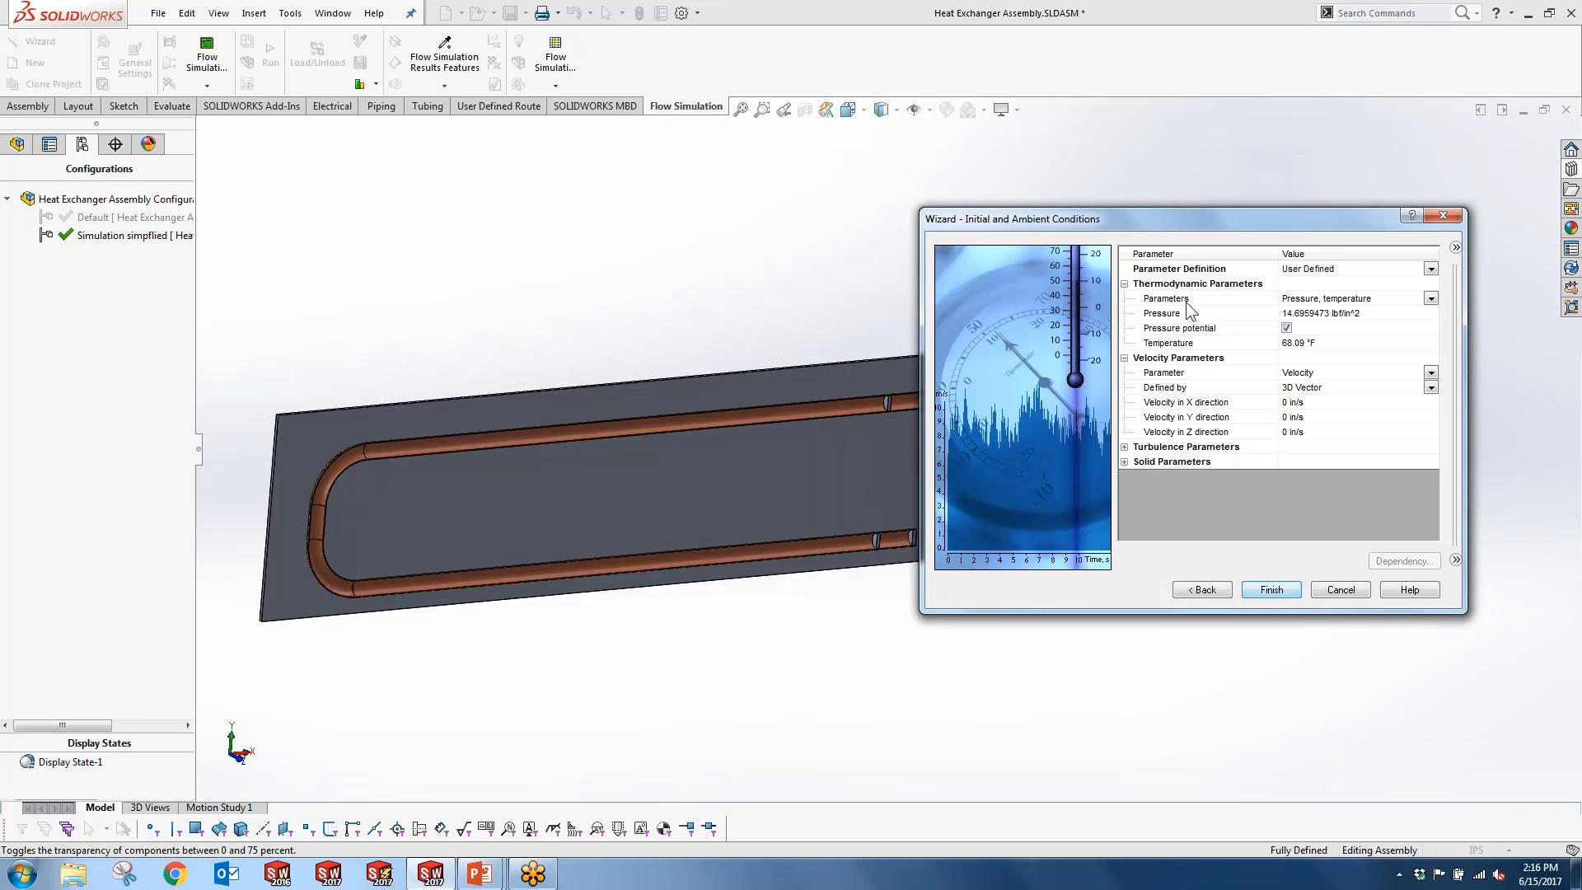
Step: Set the ambient temperature to 35 °F and the Z-direction velocity to 10 in/s, and finish the project setup
{"action": "left_click_drag", "start_coordinate": [1258, 225], "coordinate": [1285, 209]}
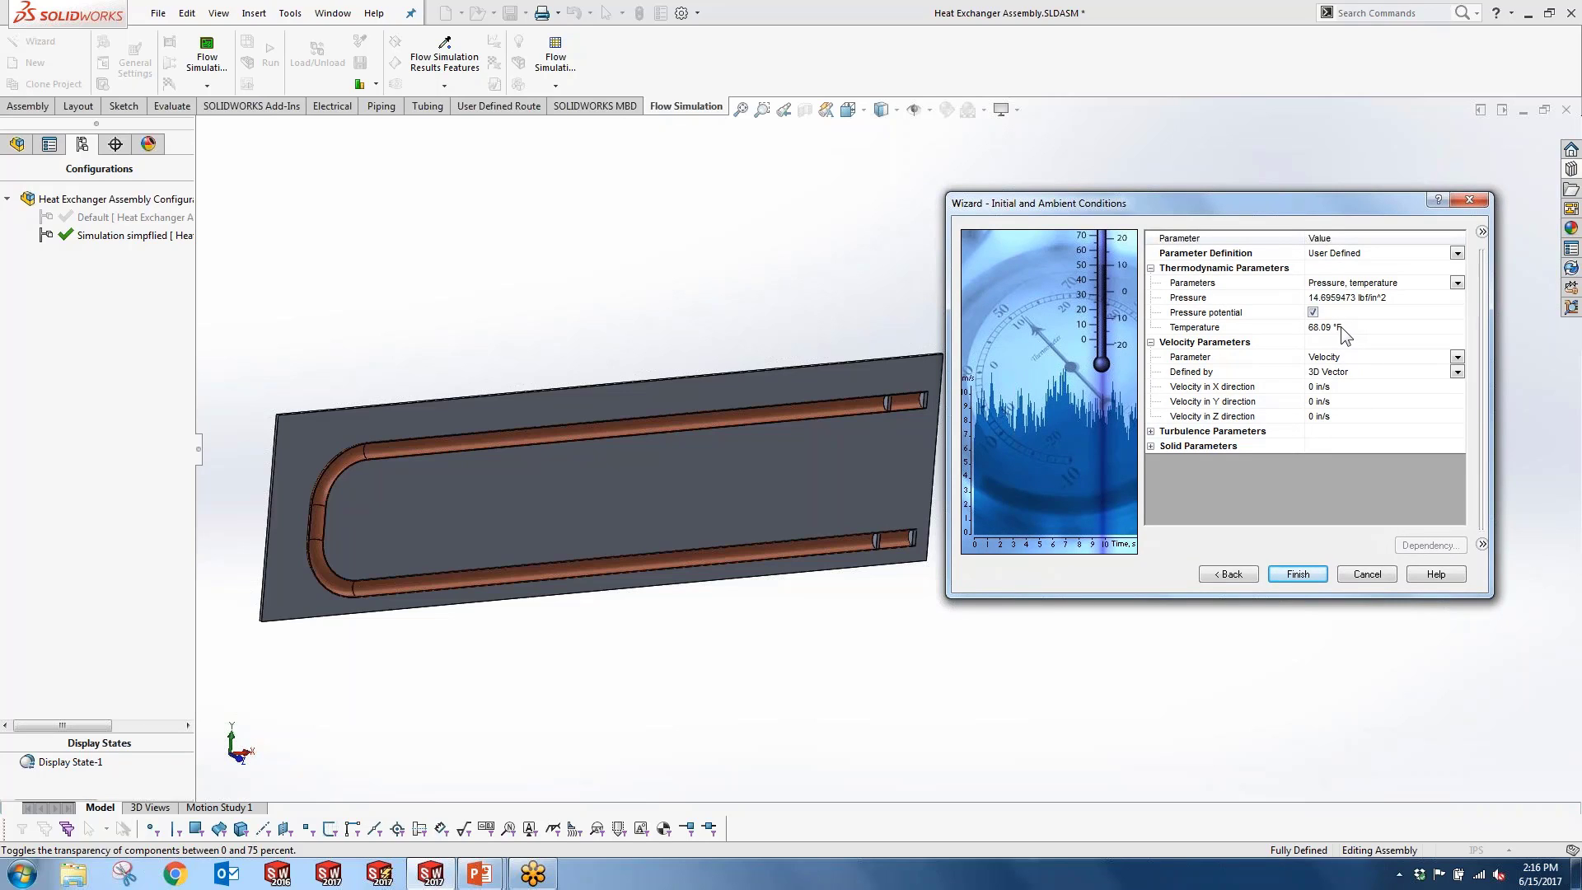
{"action": "left_click", "coordinate": [1342, 326]}
{"action": "type", "text": "35"}
{"action": "left_click", "coordinate": [1340, 416]}
{"action": "type", "text": "10"}
{"action": "left_click", "coordinate": [1349, 401]}
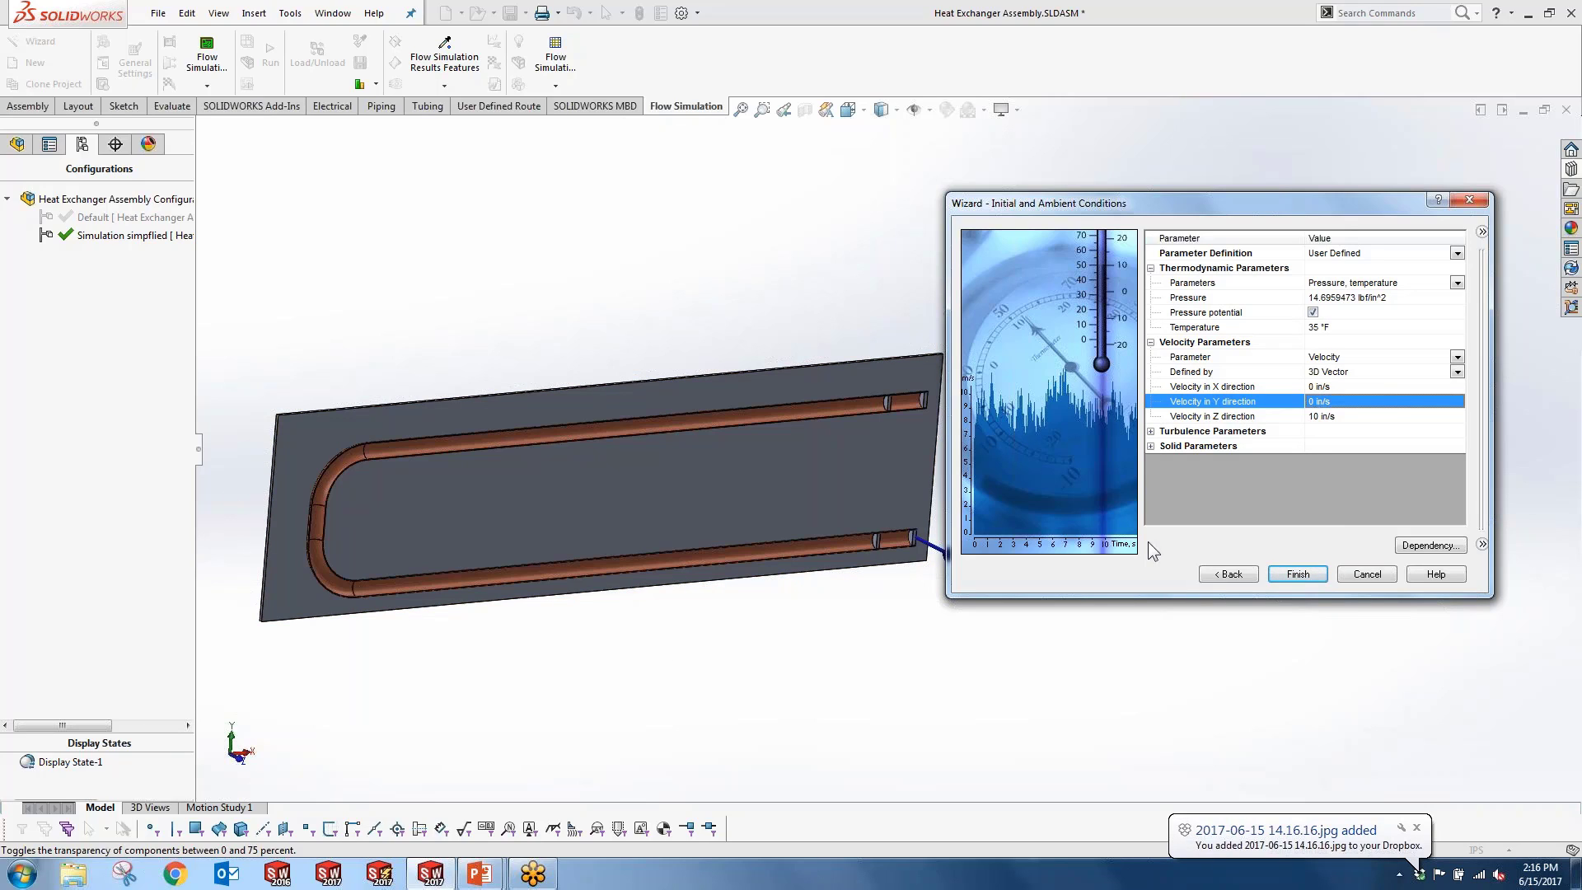
{"action": "left_click", "coordinate": [1300, 574]}
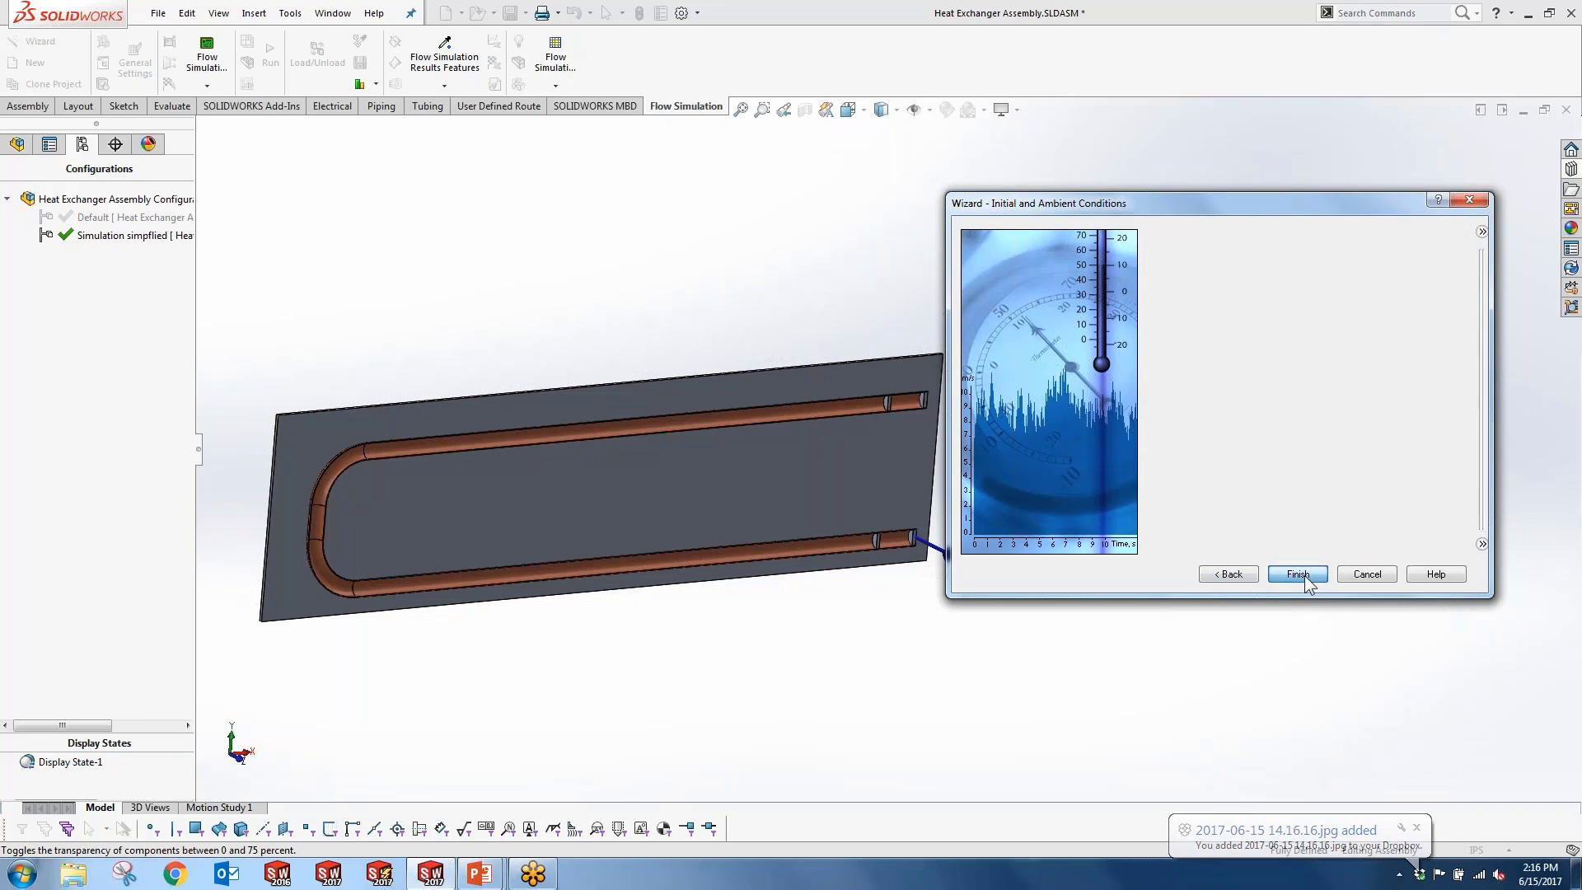
Step: Inspect the default computational domain around the heat exchanger from several angles
{"action": "scroll", "coordinate": [483, 406], "scroll_direction": "up", "scroll_amount": 8}
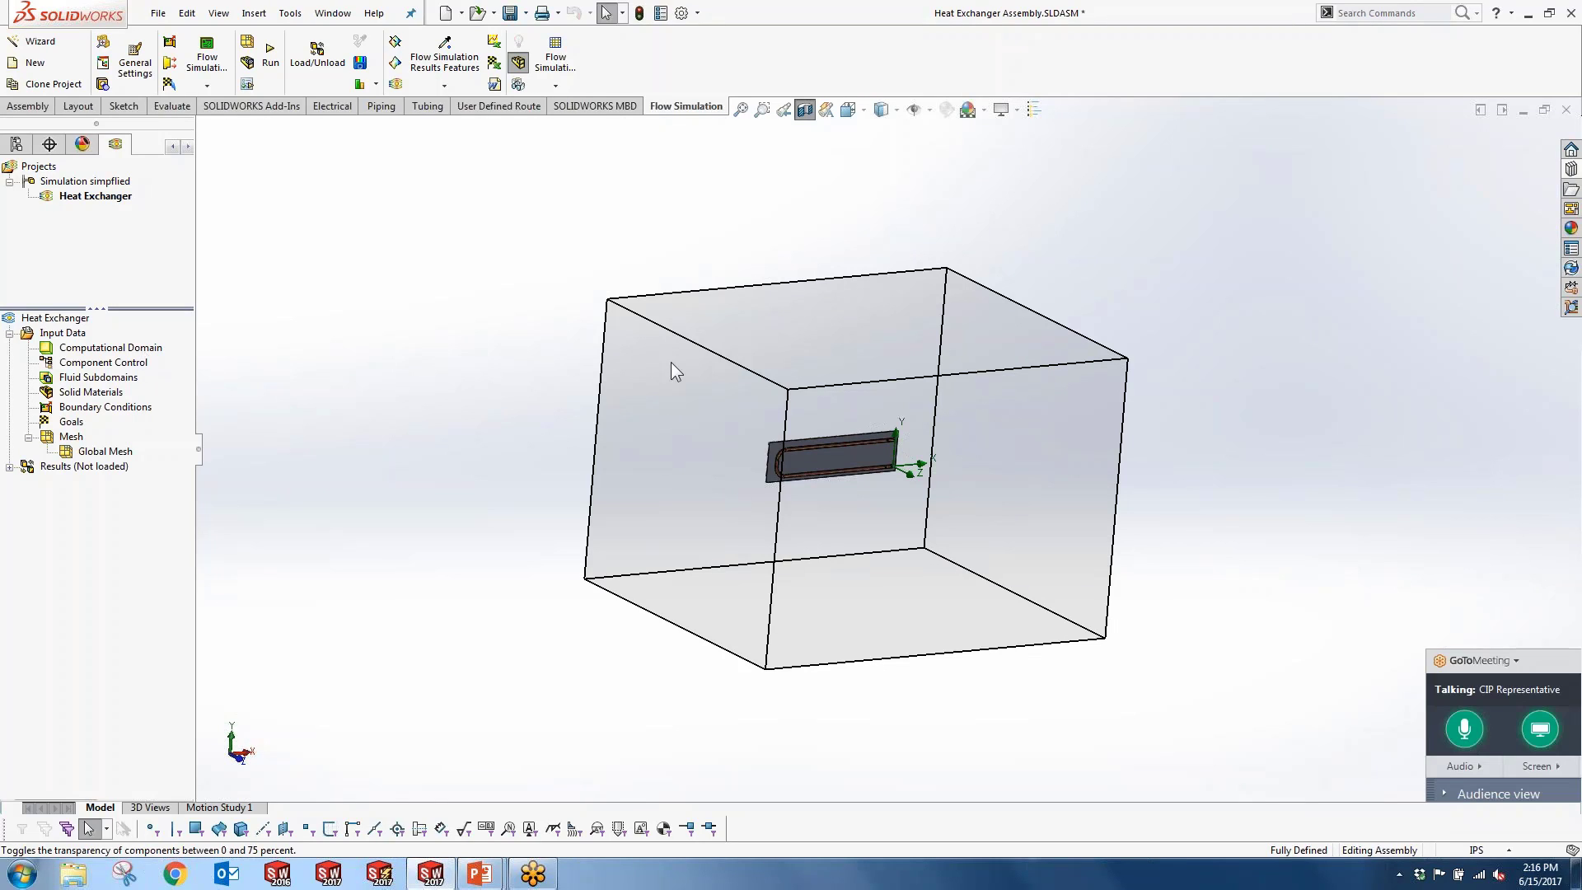
{"action": "scroll", "coordinate": [895, 446], "scroll_direction": "up", "scroll_amount": 3}
{"action": "scroll", "coordinate": [895, 446], "scroll_direction": "down", "scroll_amount": 5}
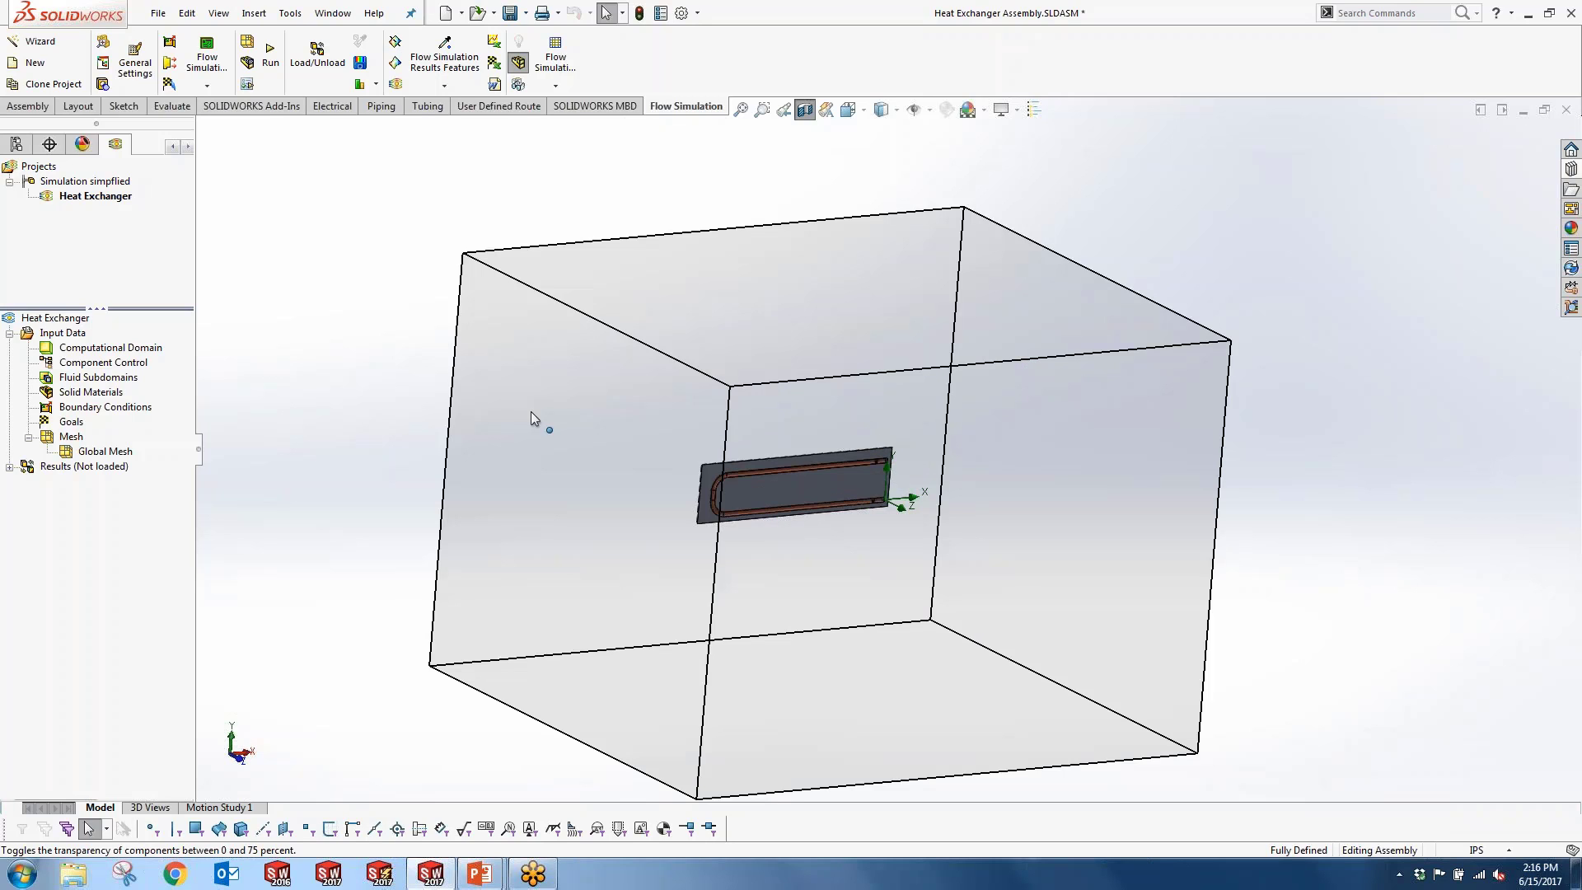
{"action": "middle_click_drag", "start_coordinate": [537, 421], "coordinate": [602, 488]}
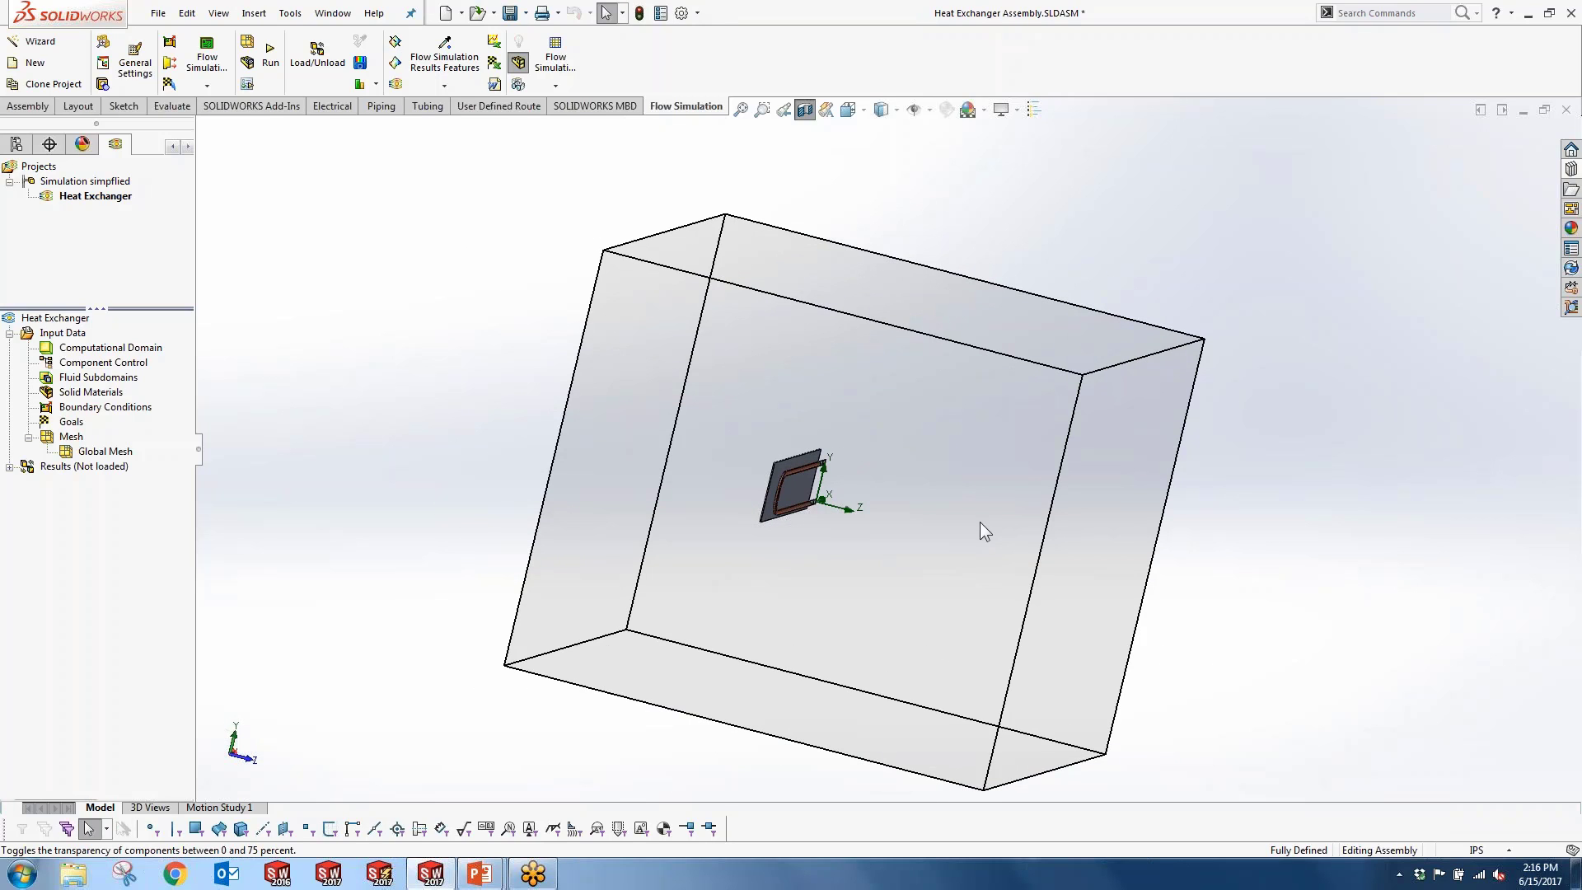
{"action": "middle_click_drag", "start_coordinate": [981, 523], "coordinate": [932, 536]}
{"action": "left_click", "coordinate": [102, 353]}
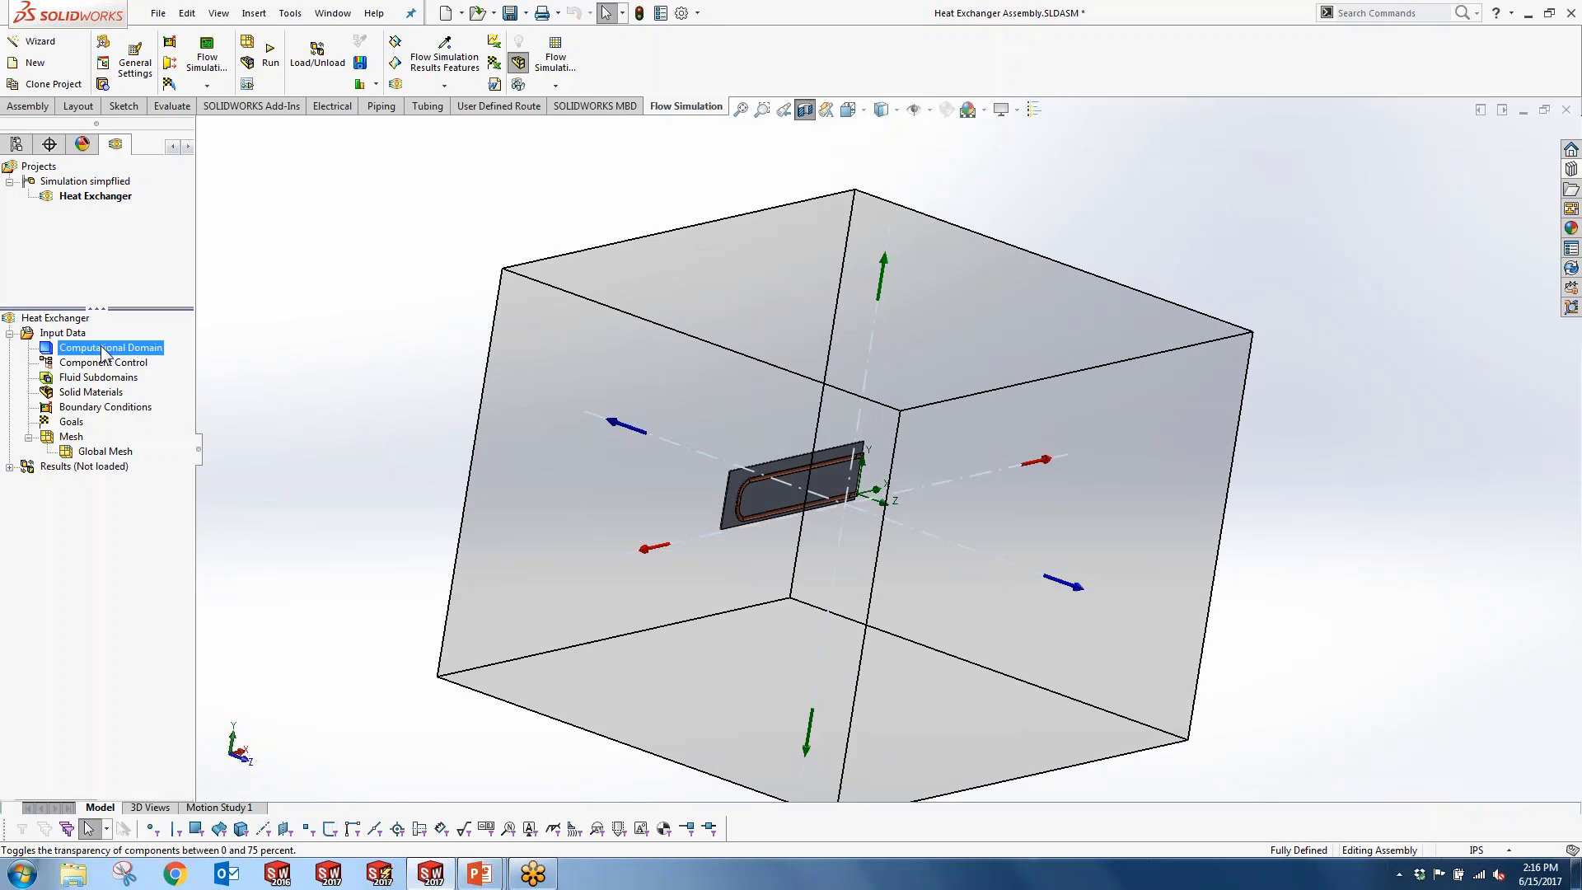
{"action": "left_click", "coordinate": [419, 422]}
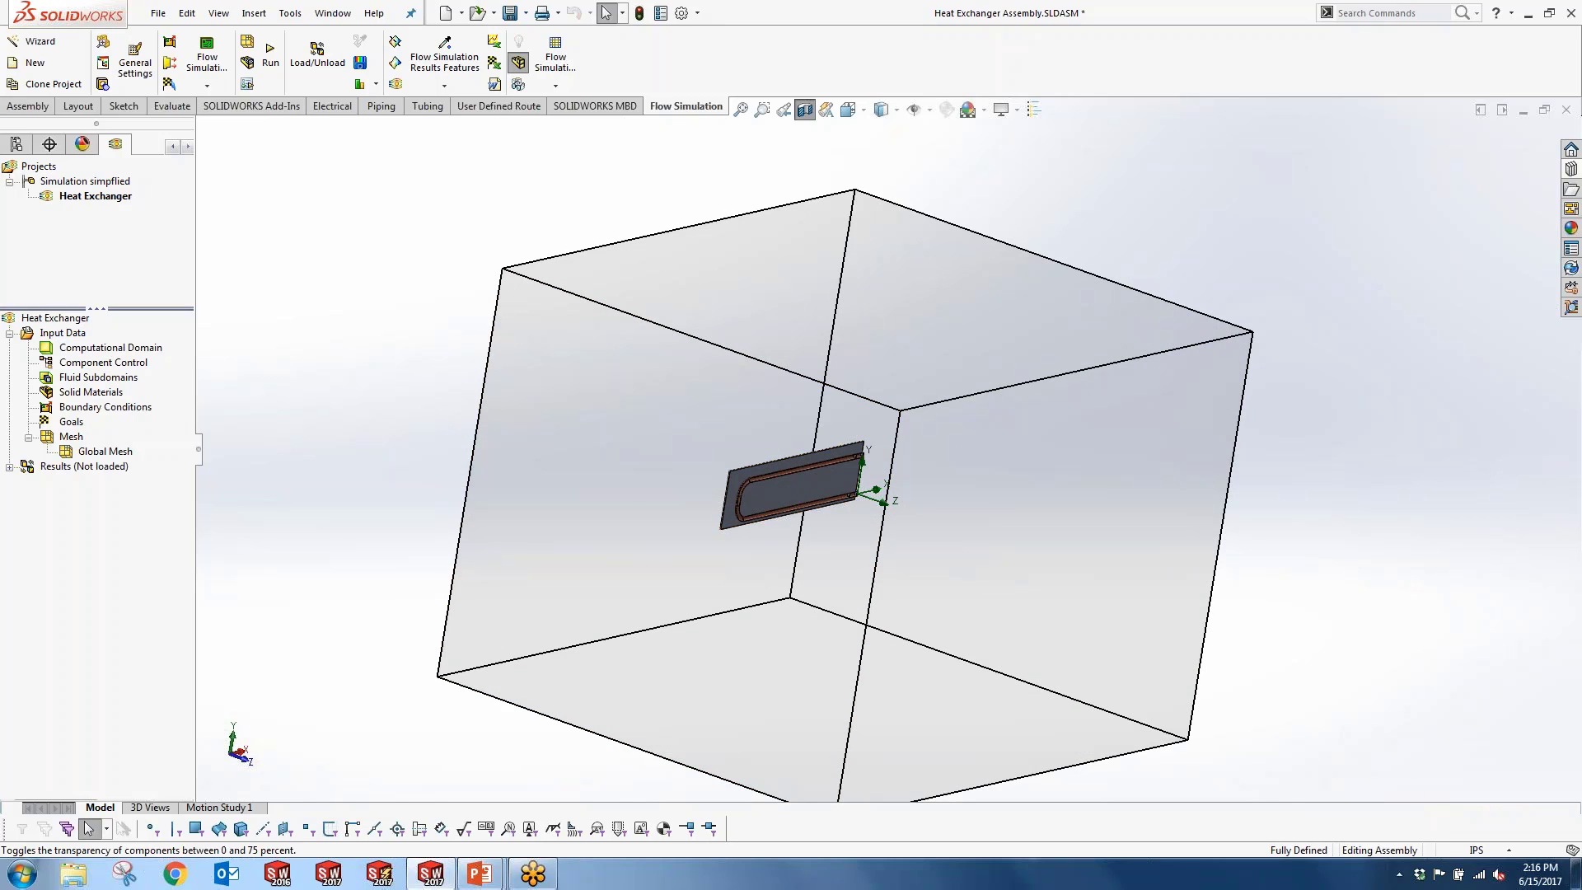
Step: Edit the computational domain, setting its X max to 1 in and X min to -11 in
{"action": "left_click", "coordinate": [142, 348]}
{"action": "left_click", "coordinate": [186, 359]}
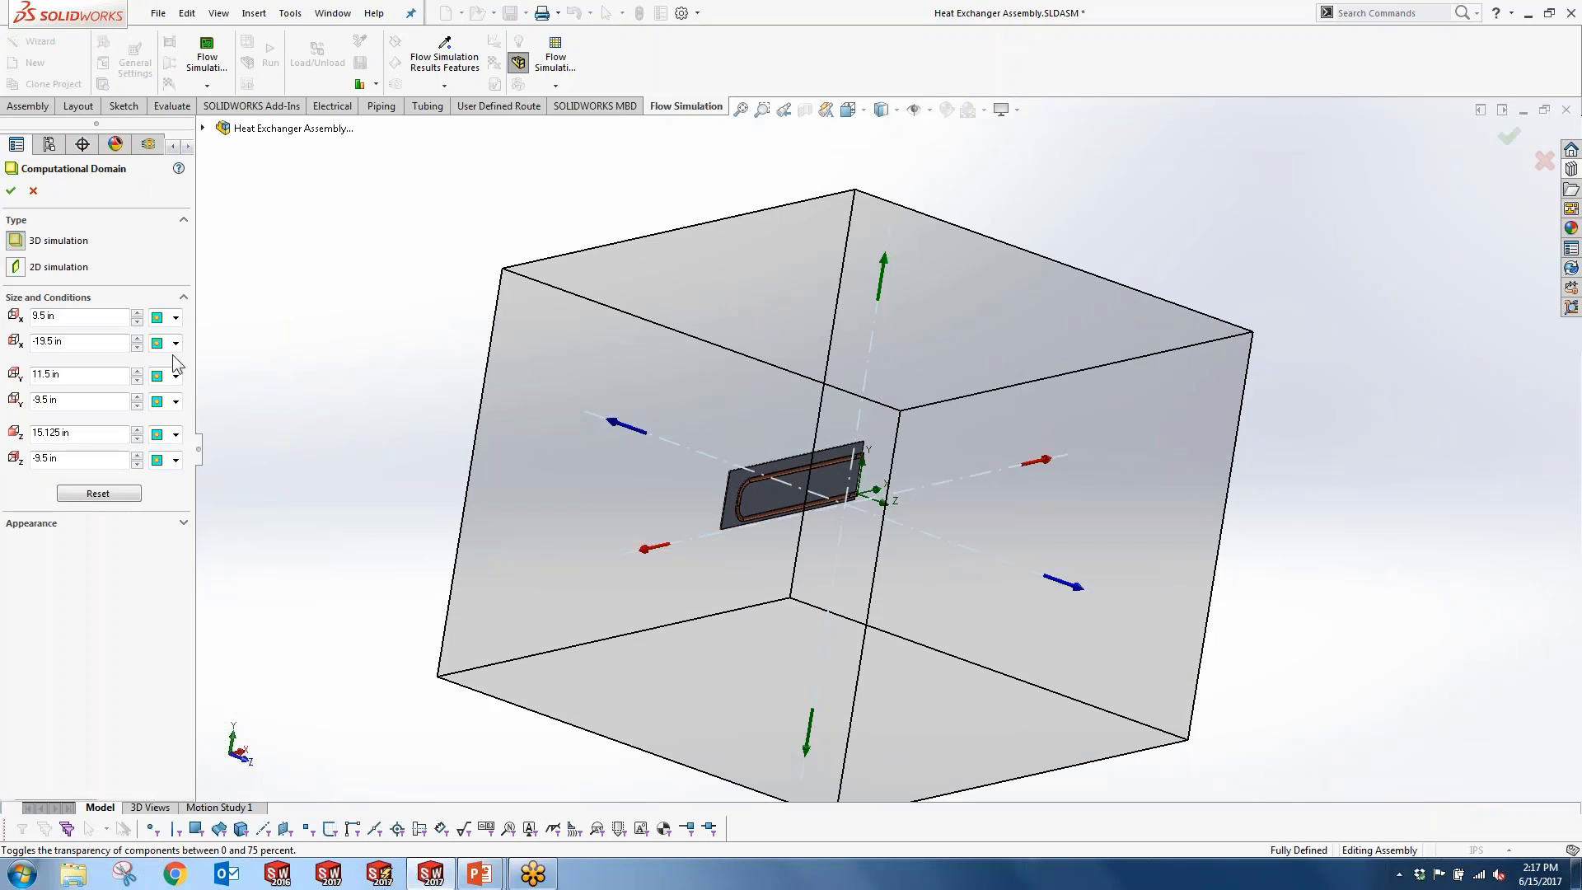
{"action": "type", "text": "1"}
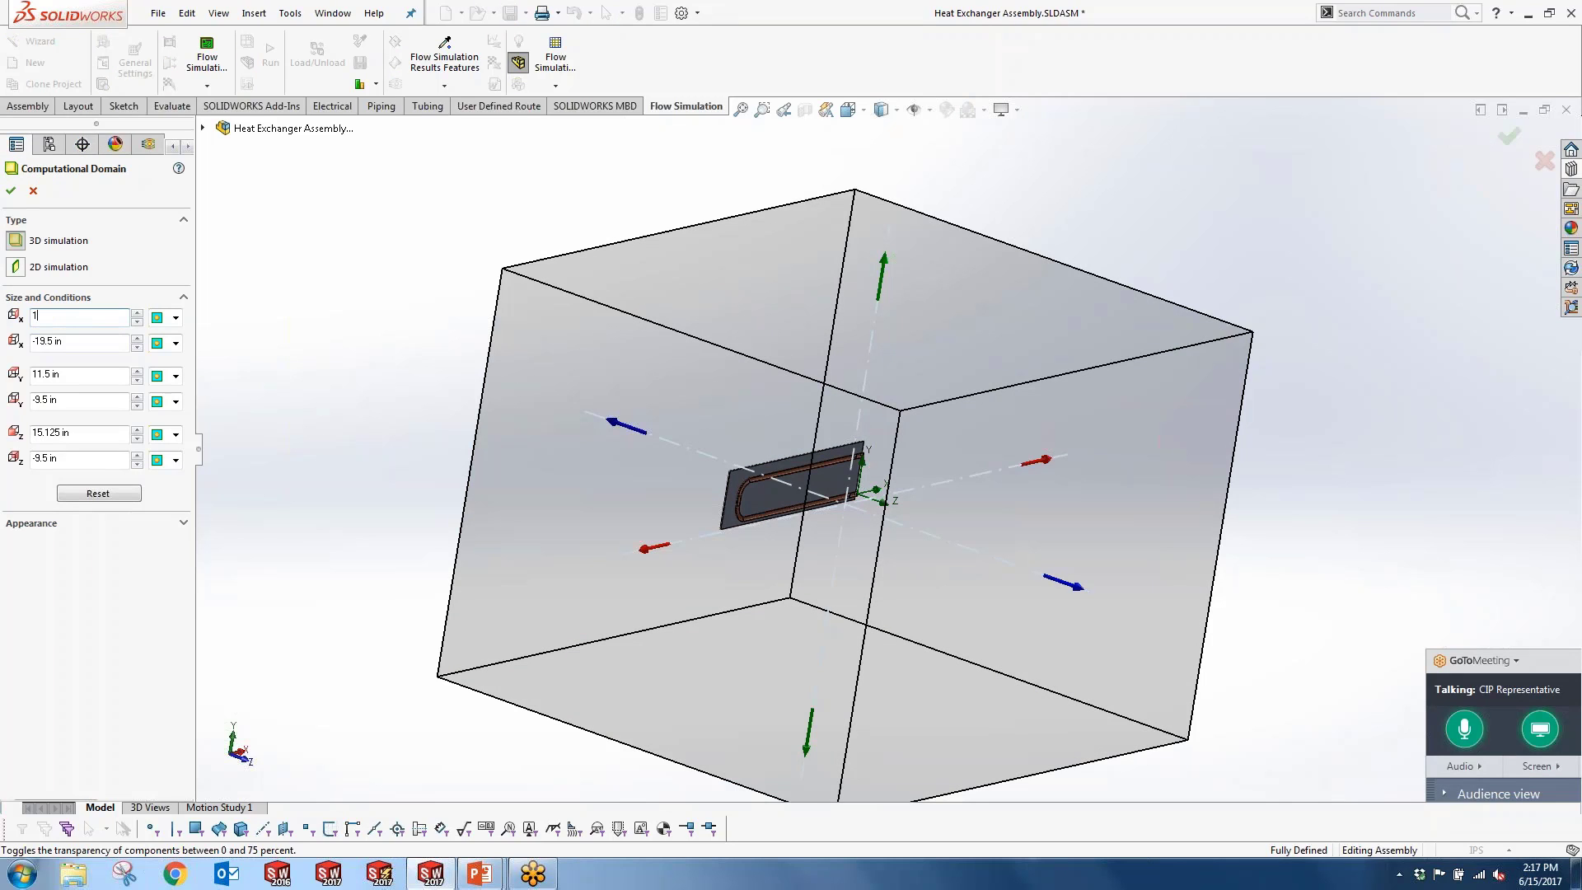
{"action": "left_click", "coordinate": [64, 341]}
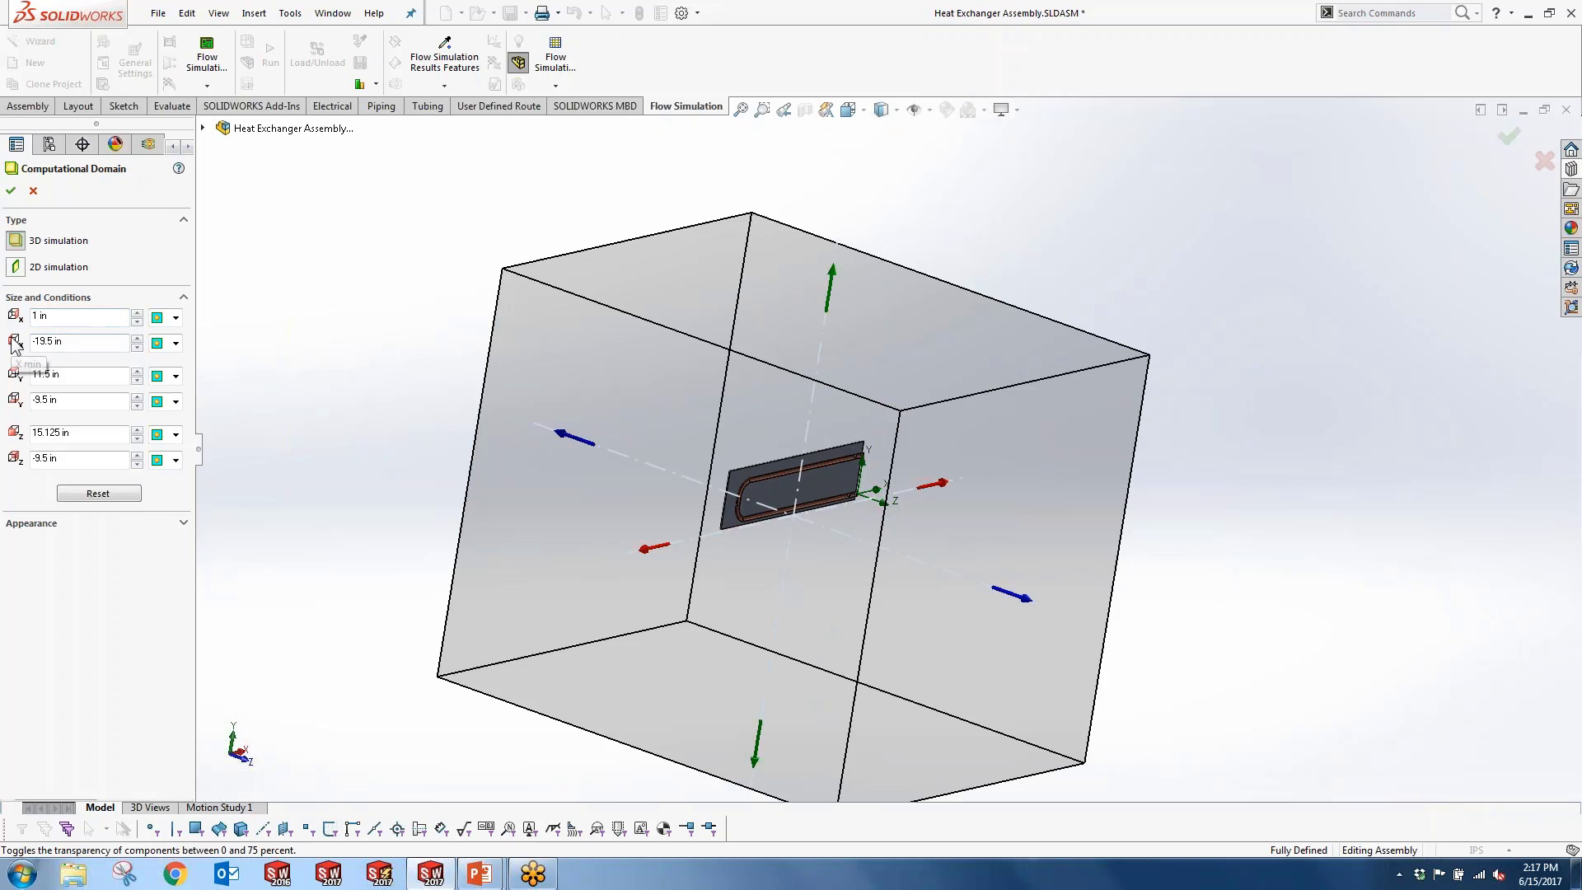
{"action": "double_click", "coordinate": [42, 343]}
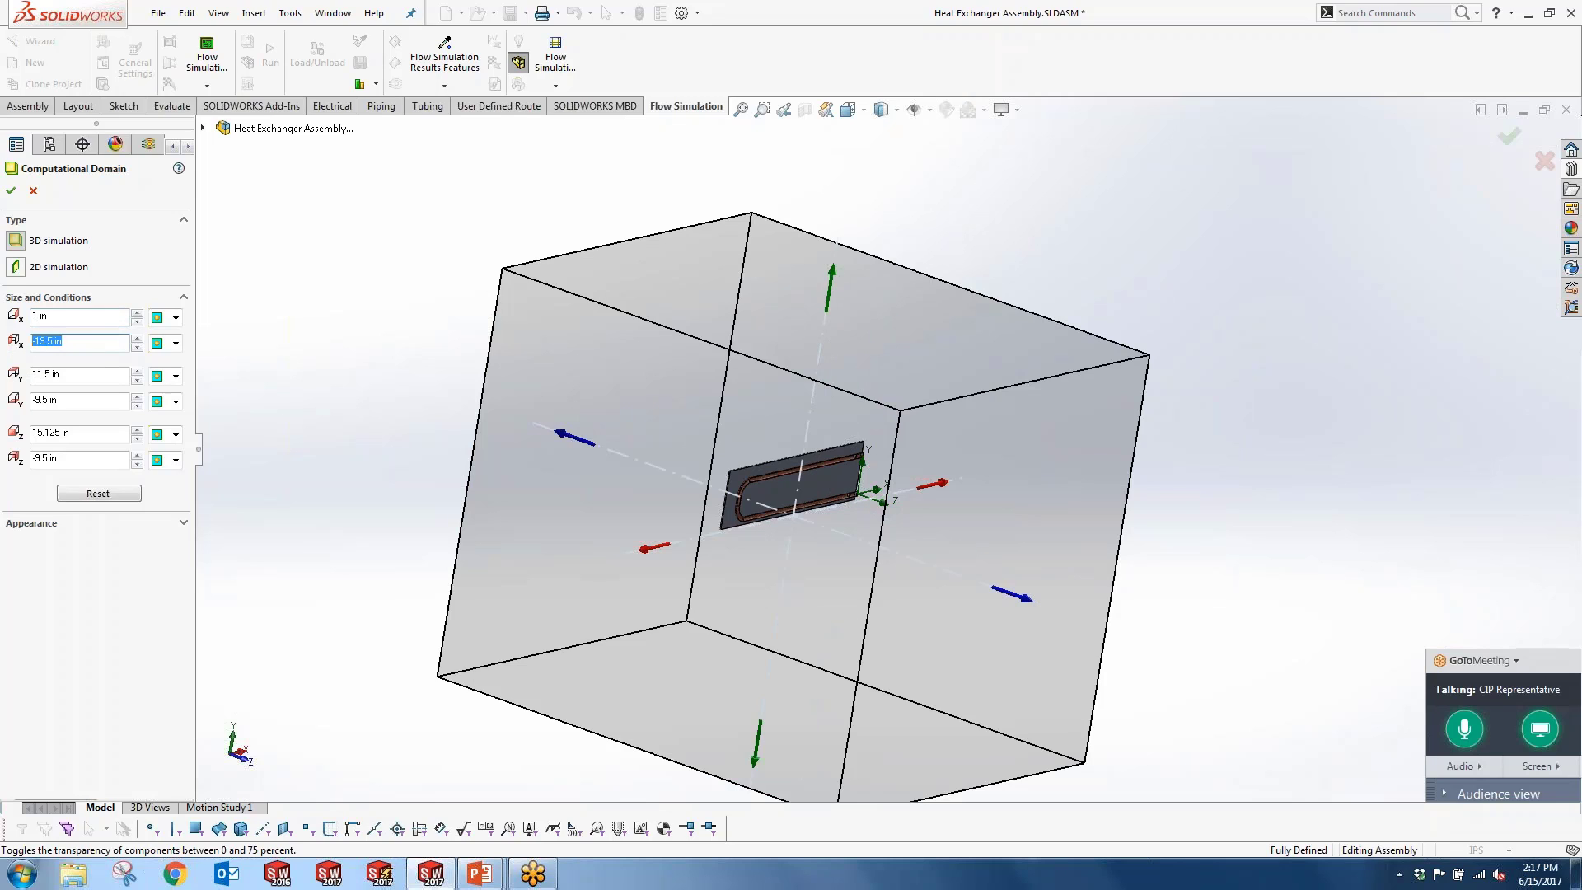
{"action": "type", "text": "-11"}
{"action": "key", "text": "Tab"}
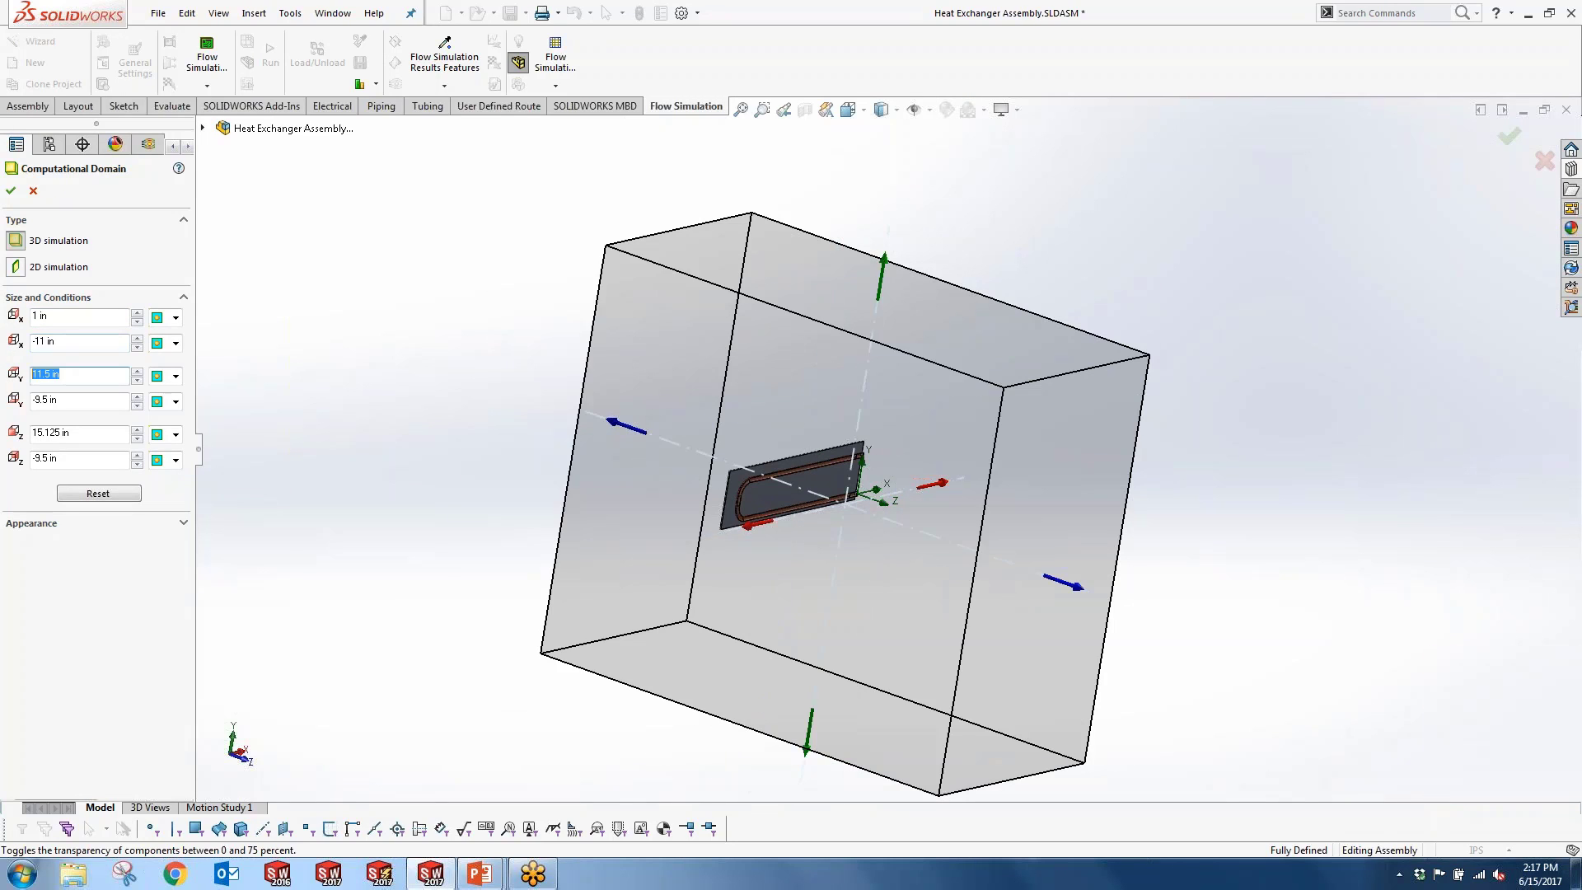
Step: Set the computational domain's Y max to 4 in and Y min to -1 in
{"action": "type", "text": "4"}
{"action": "key", "text": "Tab"}
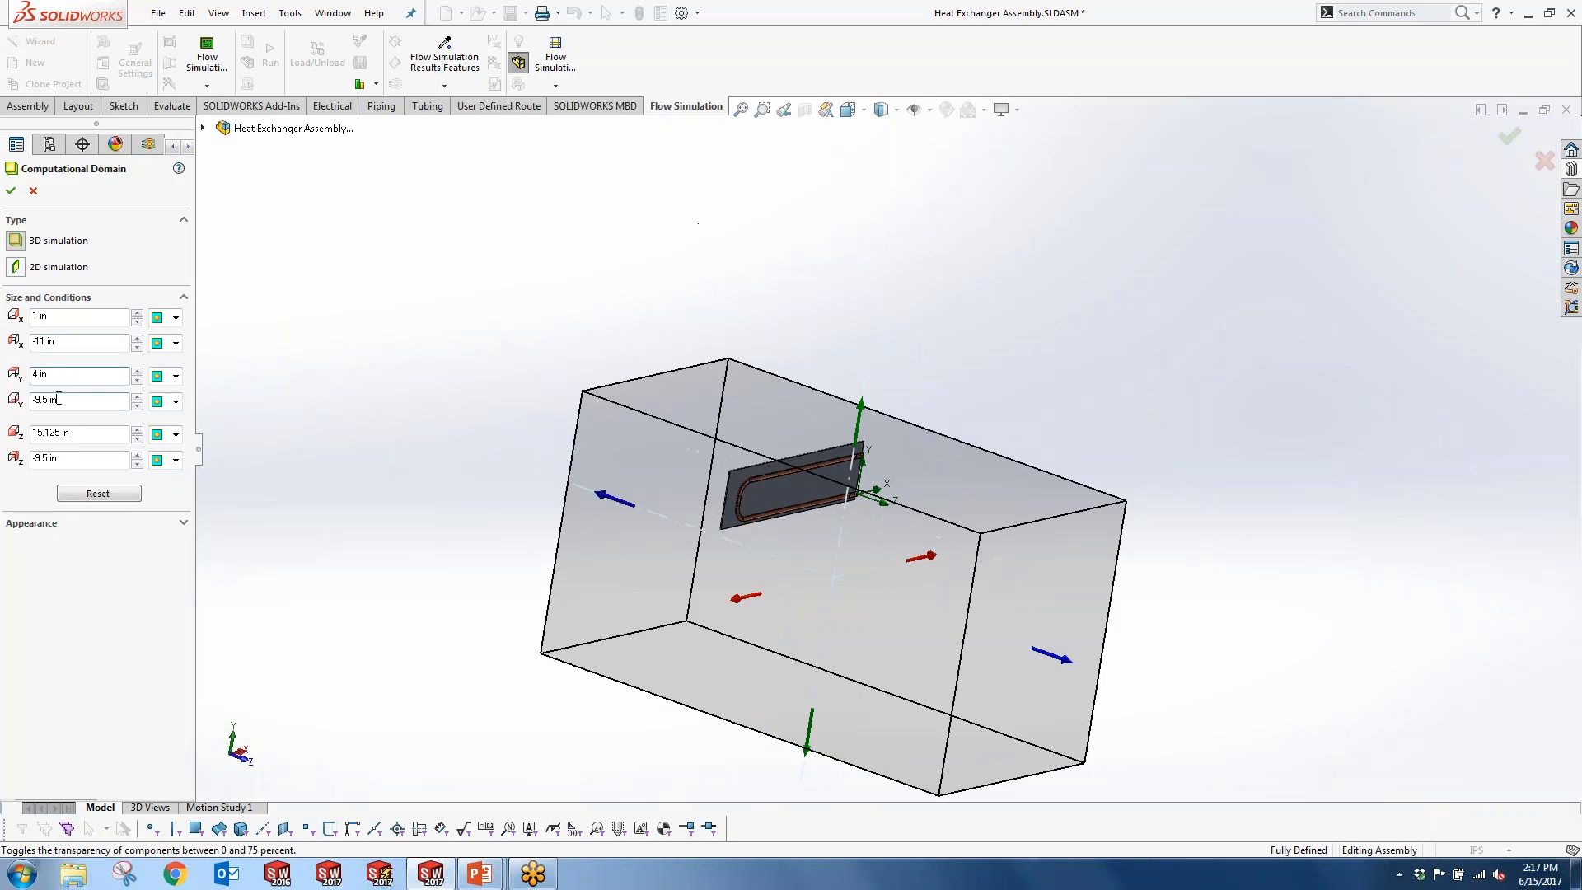
{"action": "type", "text": "-1"}
{"action": "key", "text": "Tab"}
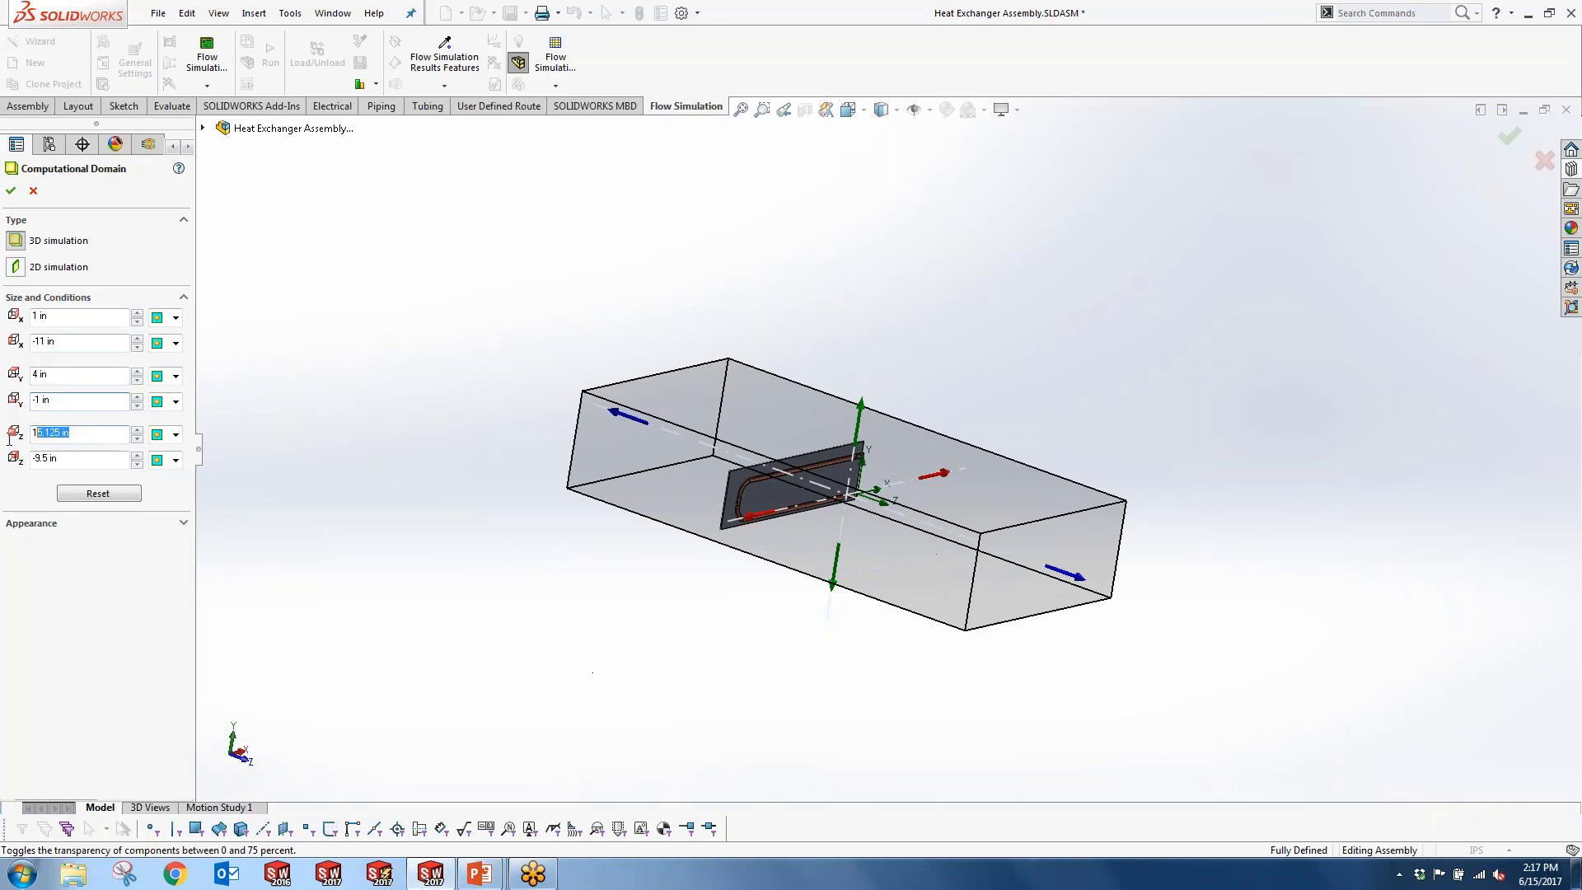
Step: Set the computational domain's Z max to 4 in and Z min to -1 in, and accept the domain size
{"action": "type", "text": "4"}
{"action": "key", "text": "Tab"}
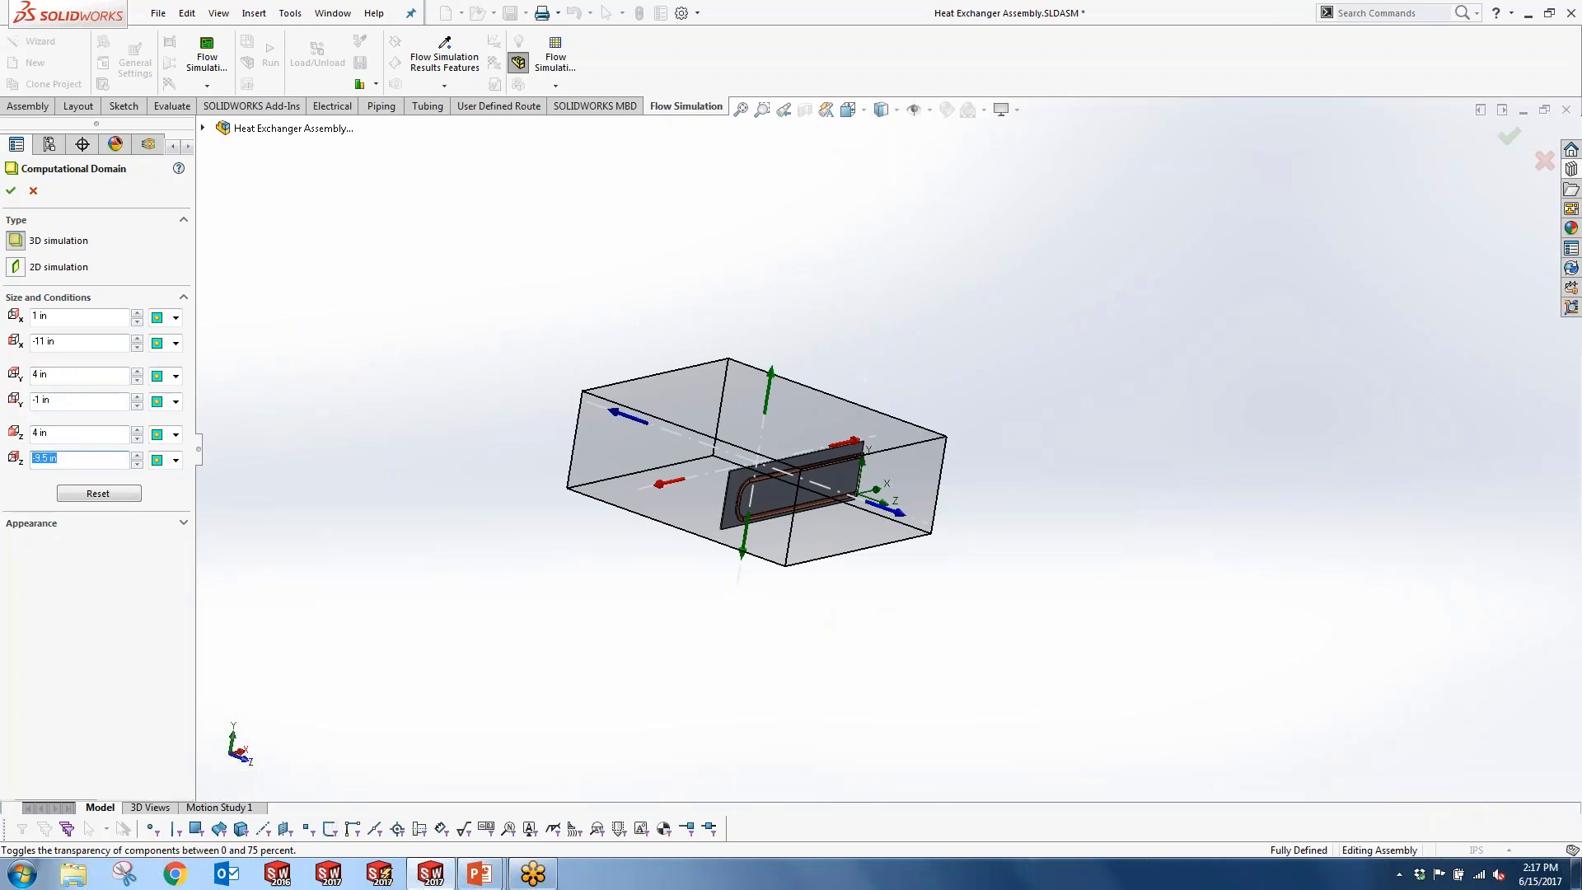
{"action": "type", "text": "-1"}
{"action": "left_click", "coordinate": [97, 376]}
{"action": "scroll", "coordinate": [844, 477], "scroll_direction": "down", "scroll_amount": 5}
{"action": "middle_click_drag", "start_coordinate": [828, 475], "coordinate": [537, 401]}
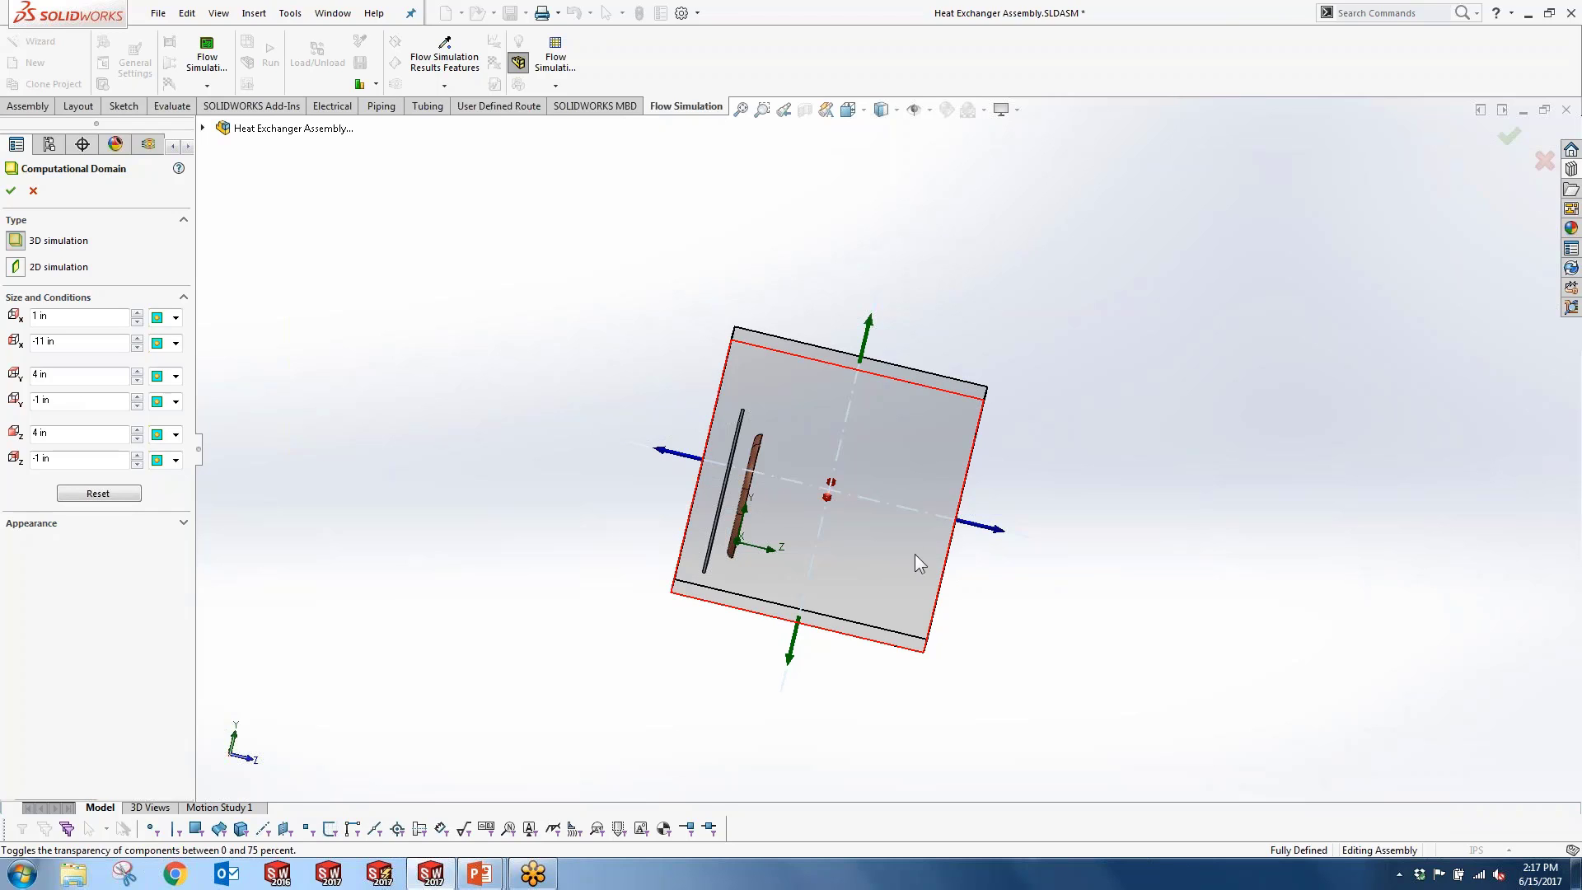
{"action": "middle_click_drag", "start_coordinate": [1002, 592], "coordinate": [829, 525]}
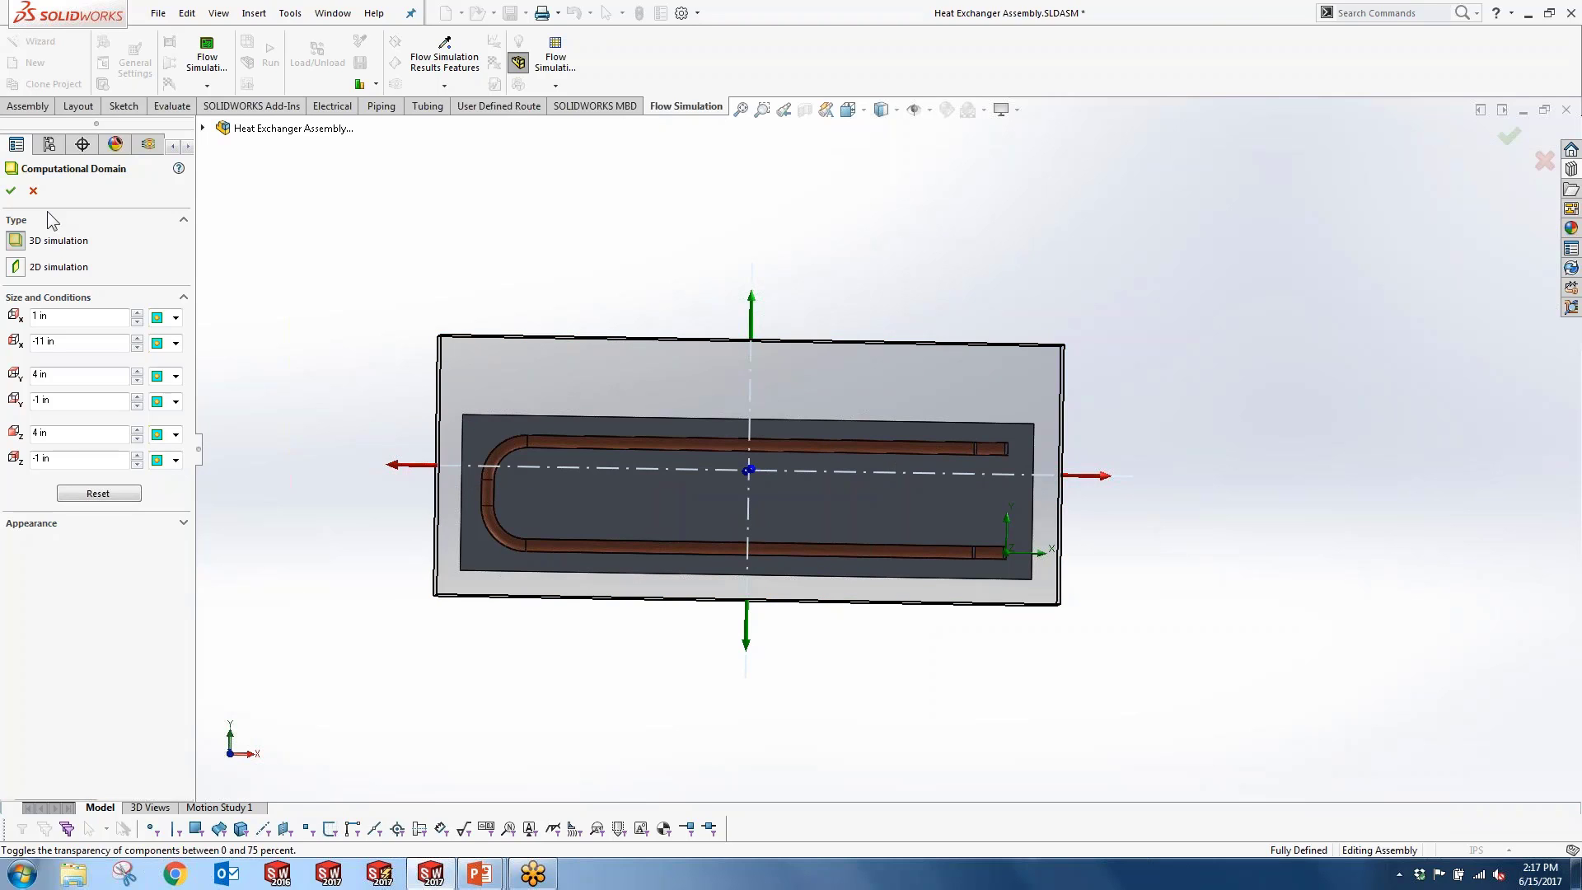
{"action": "left_click", "coordinate": [15, 193]}
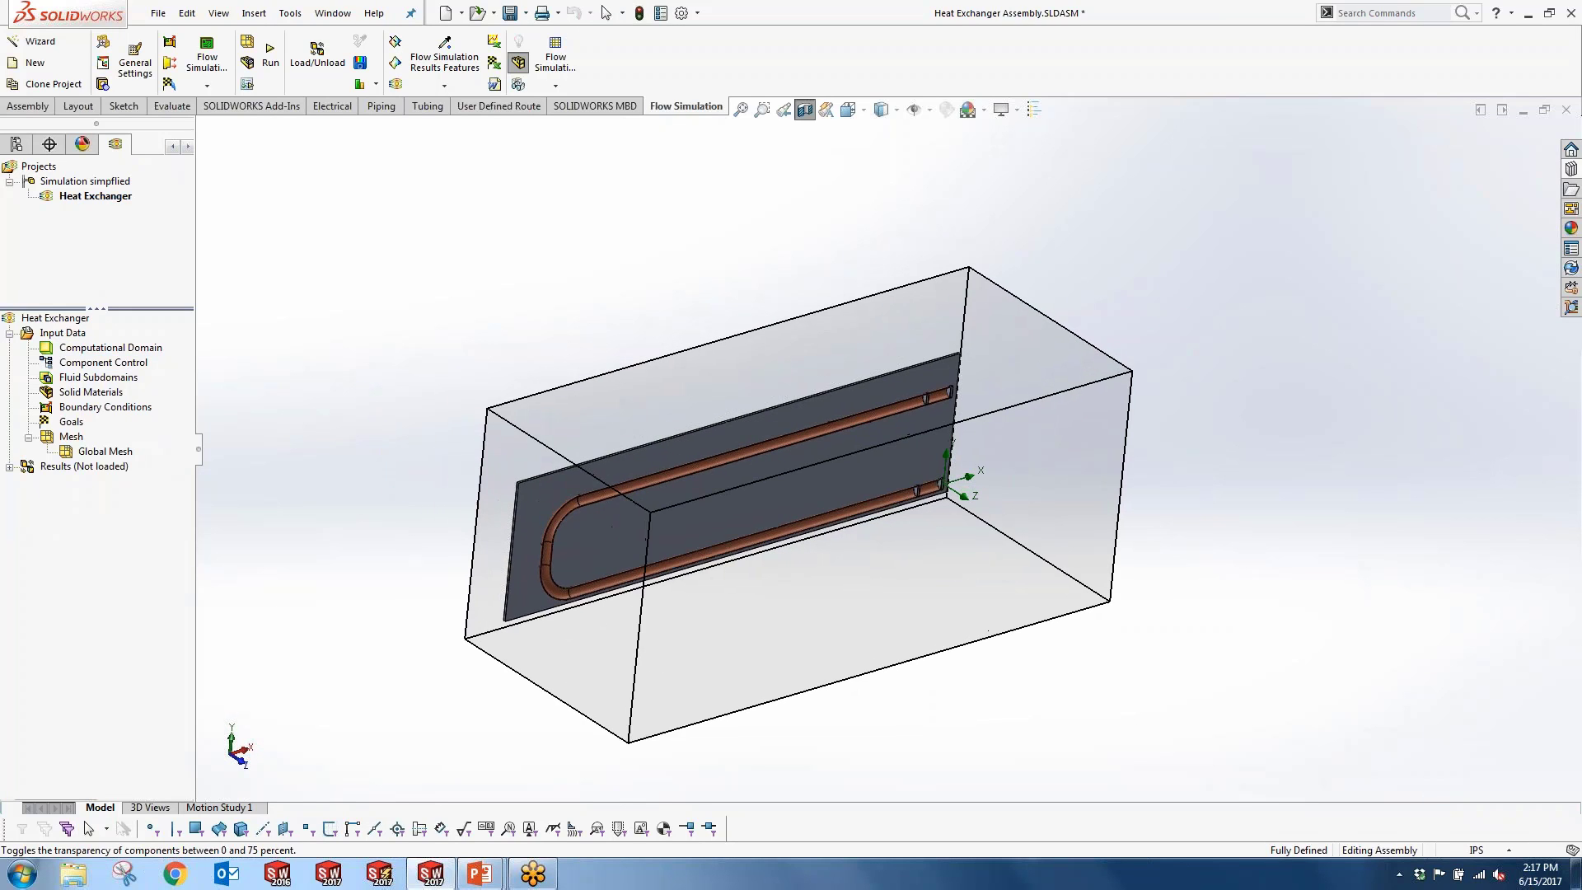
Step: Disable the Part5 and Part8 components in Component Control so the simulation ignores them, and accept
{"action": "right_click", "coordinate": [116, 368]}
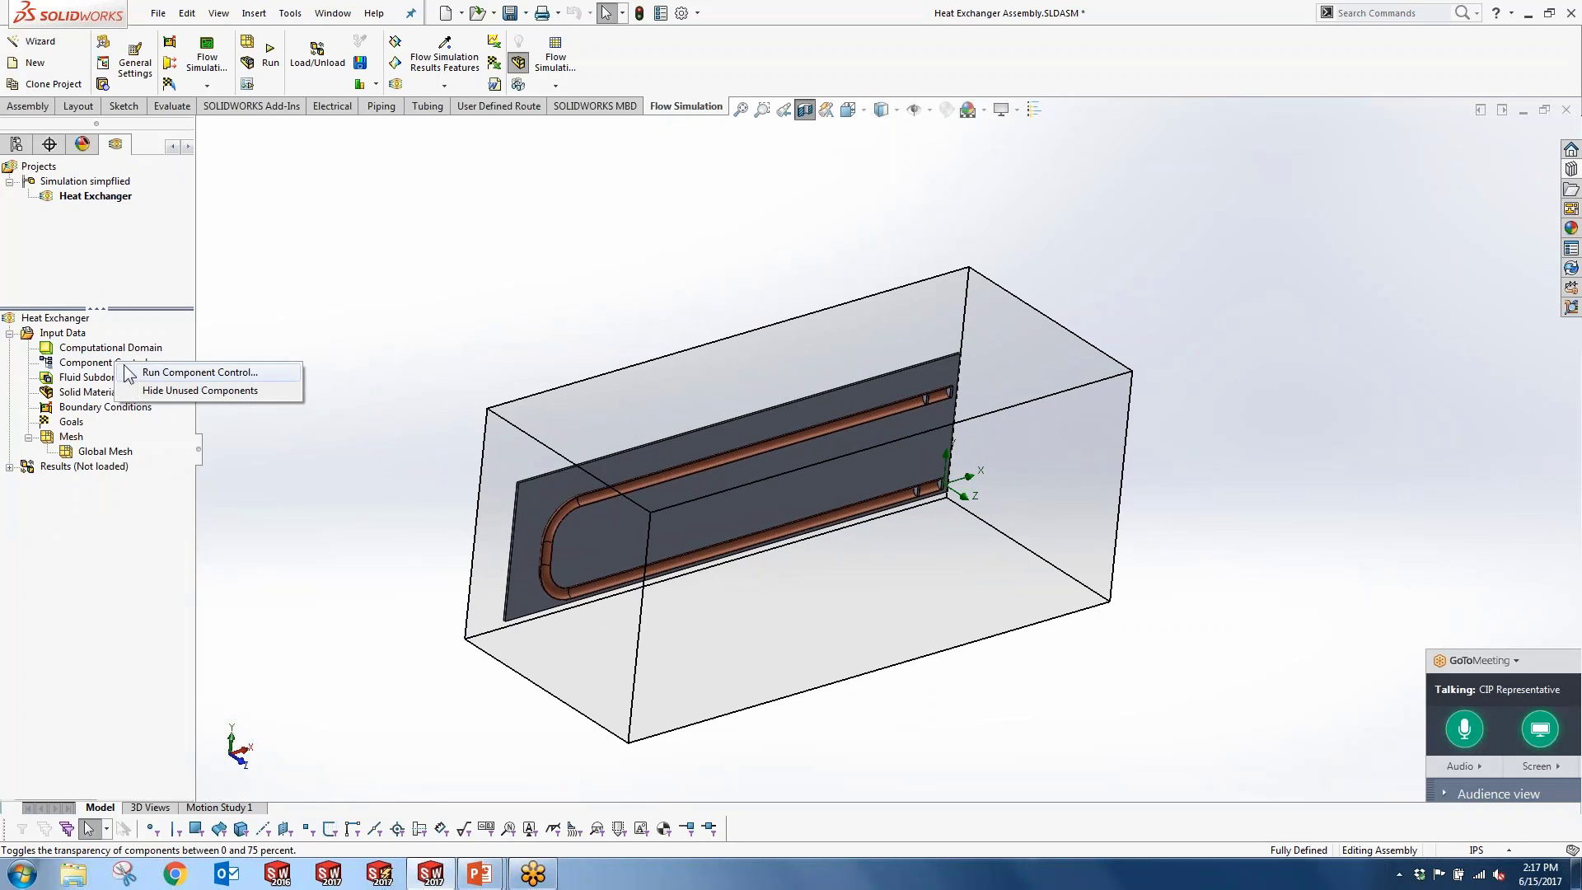
{"action": "left_click", "coordinate": [139, 372]}
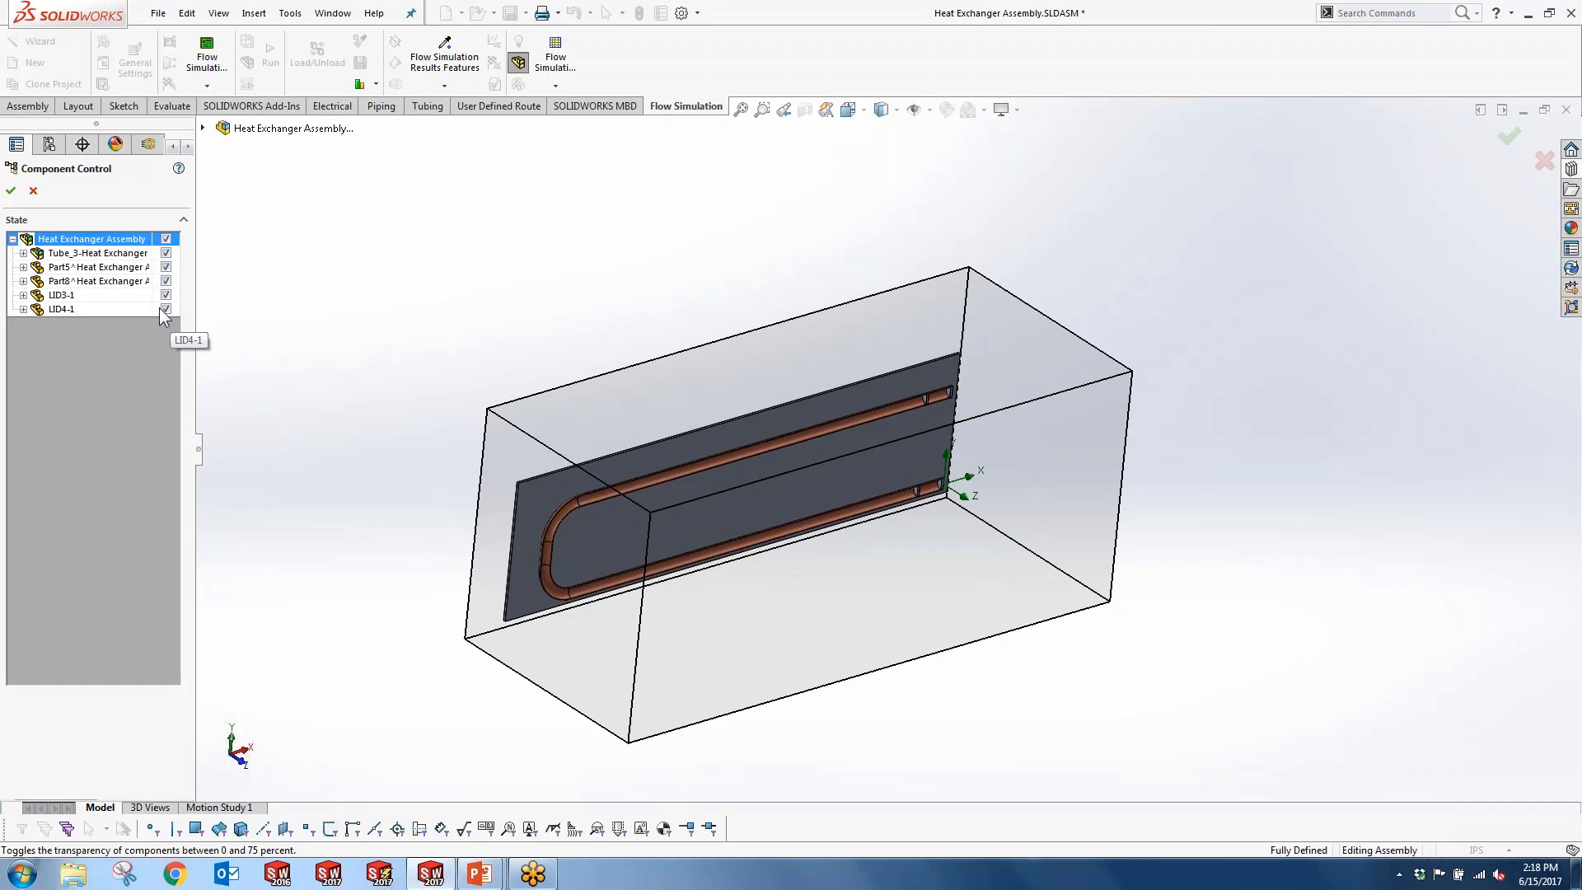
{"action": "left_click", "coordinate": [166, 281]}
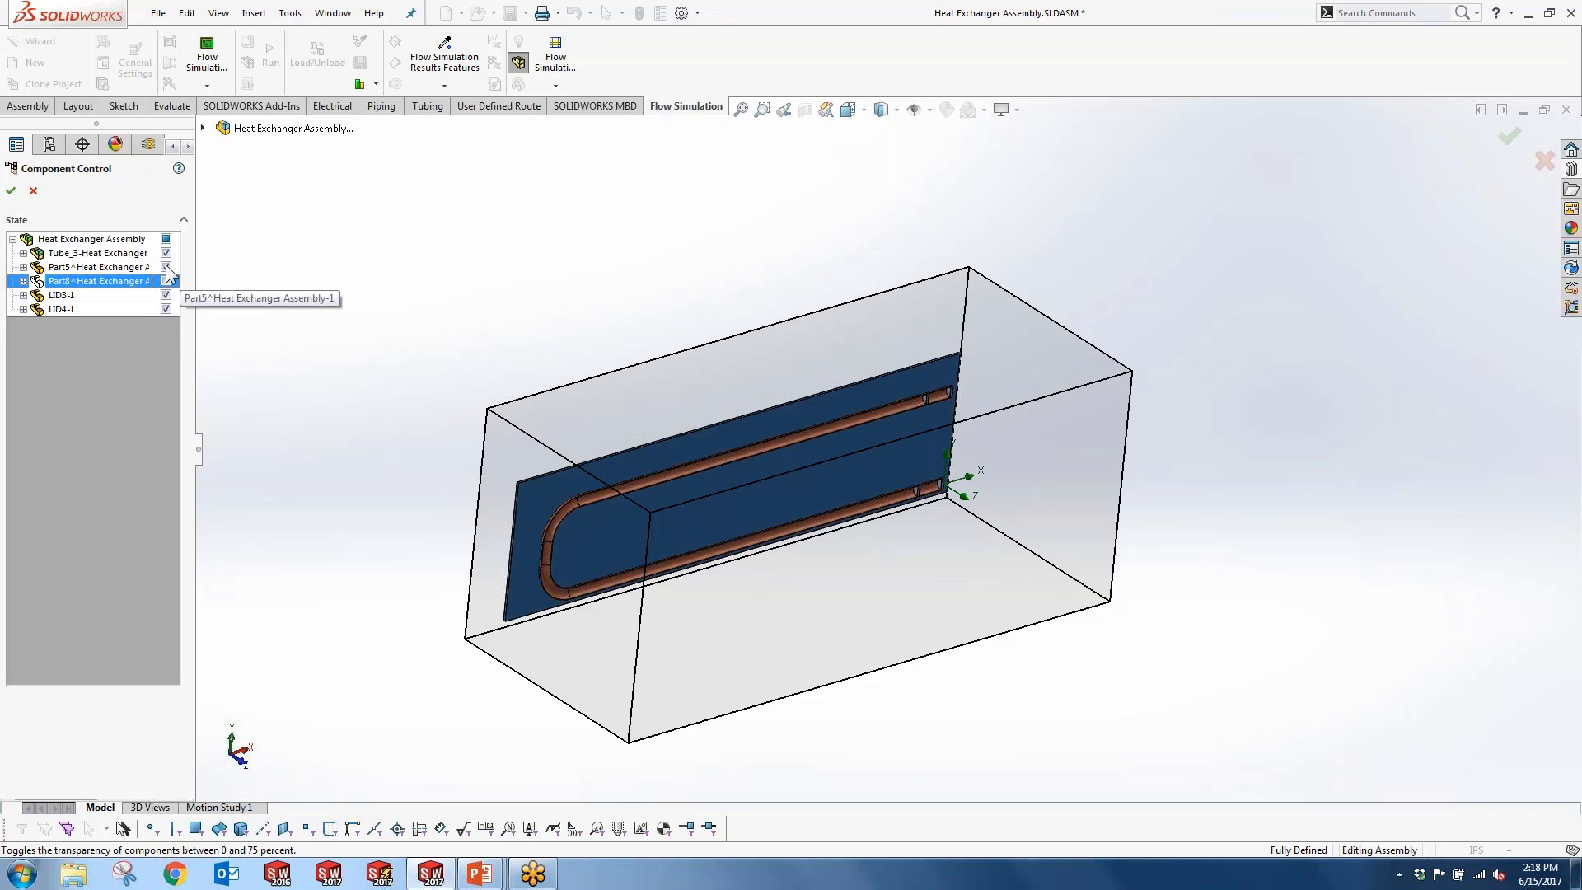
{"action": "left_click", "coordinate": [166, 266]}
{"action": "scroll", "coordinate": [949, 443], "scroll_direction": "down", "scroll_amount": 5}
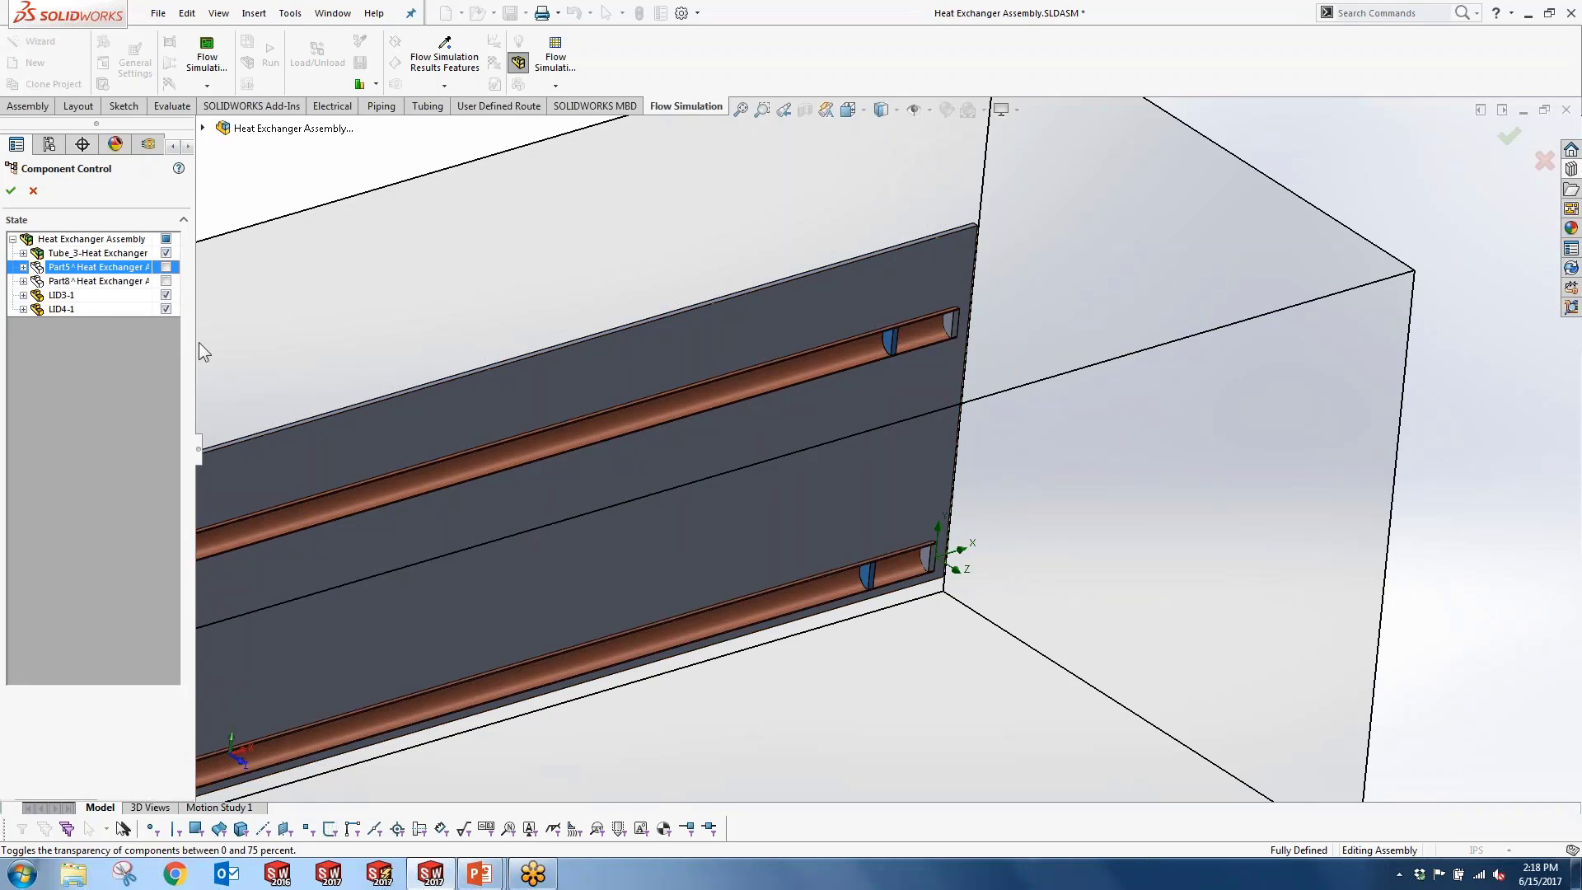
{"action": "left_click", "coordinate": [165, 281]}
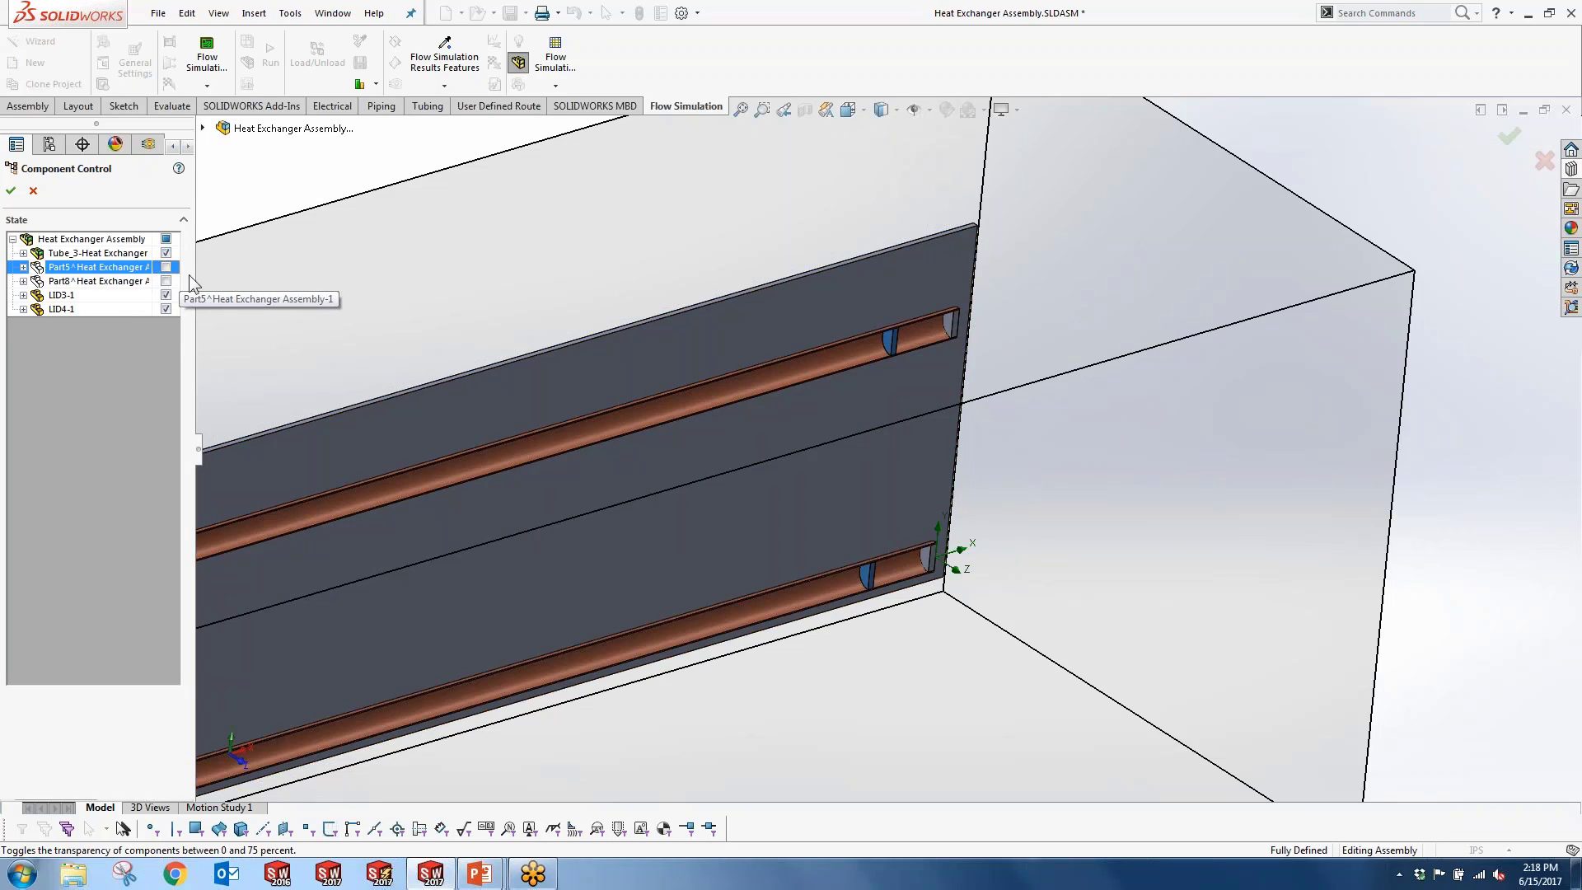
{"action": "left_click", "coordinate": [11, 192]}
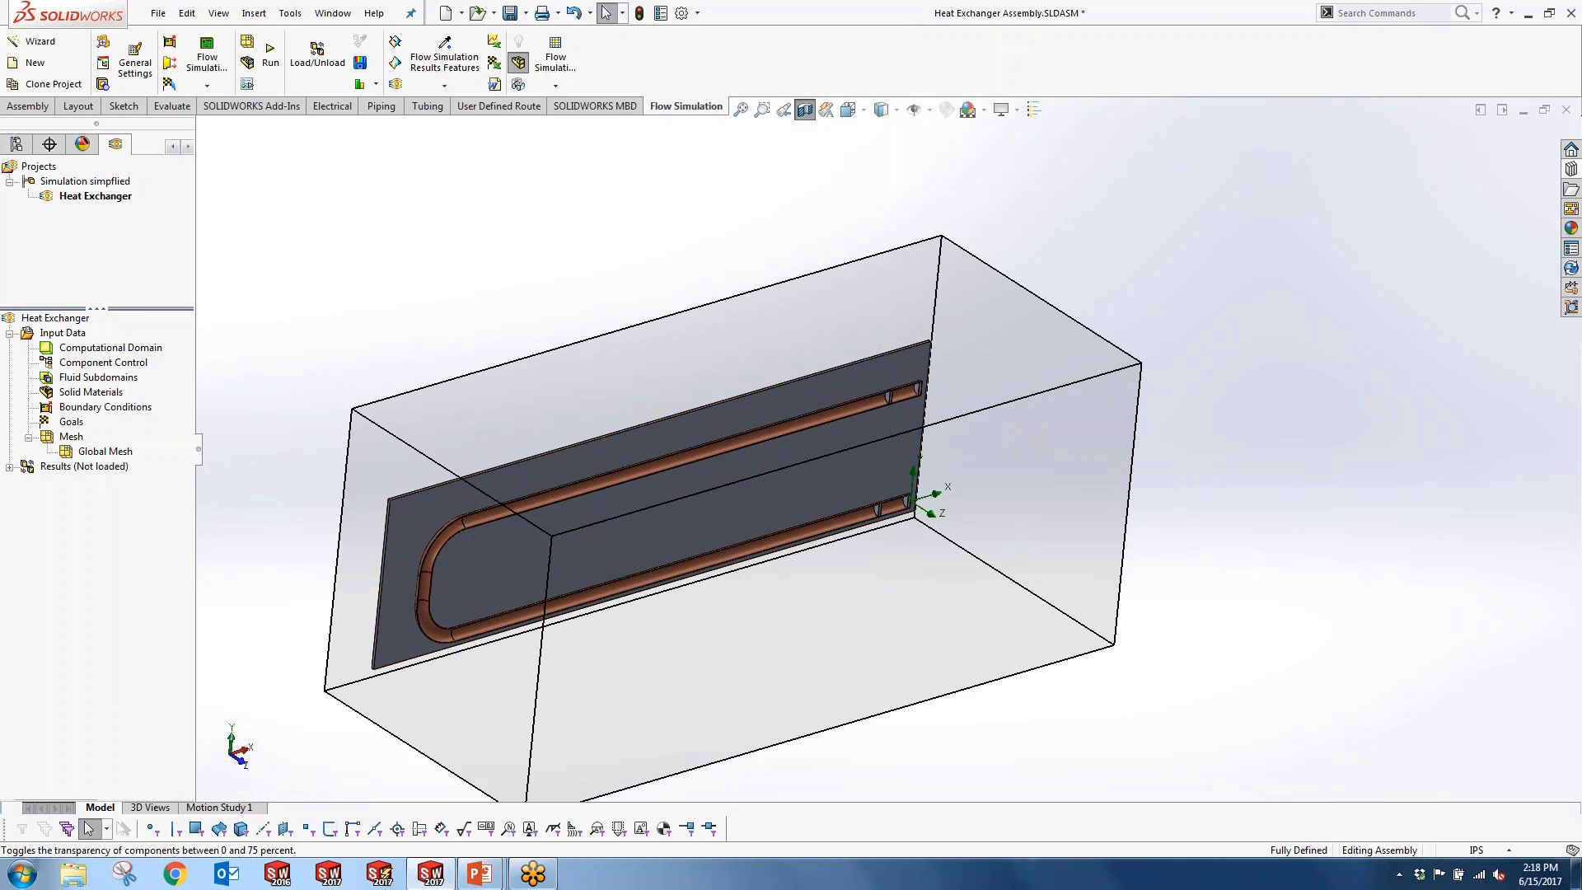
Step: Insert a fluid subdomain using the inner face of the LID3-1 lid at the upper tube end
{"action": "scroll", "coordinate": [882, 392], "scroll_direction": "down", "scroll_amount": 4}
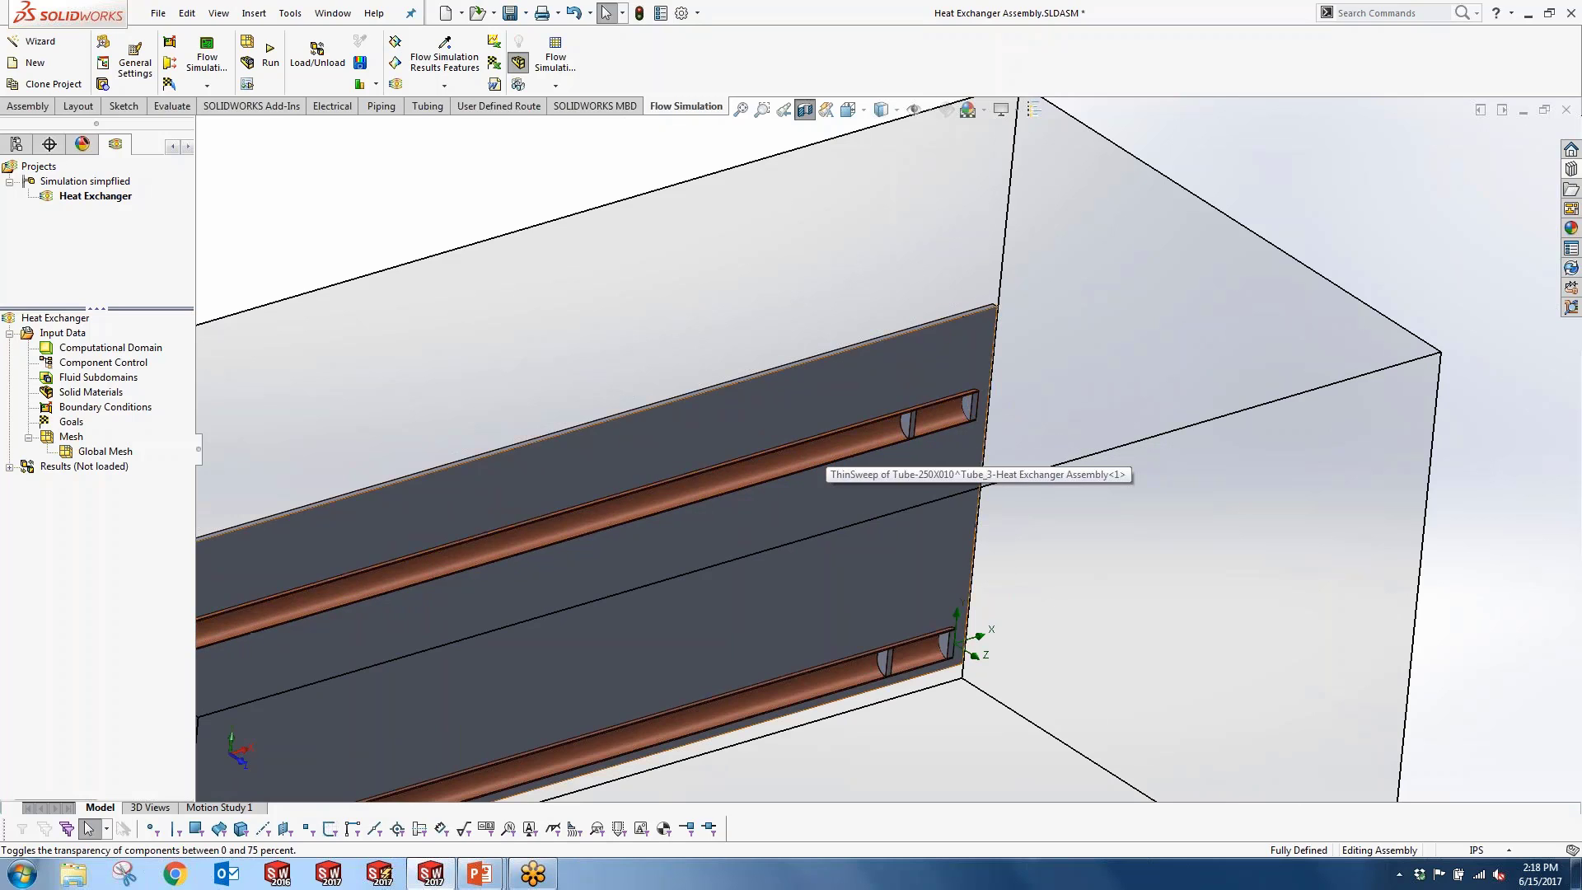
{"action": "scroll", "coordinate": [520, 476], "scroll_direction": "up", "scroll_amount": 6}
{"action": "scroll", "coordinate": [840, 550], "scroll_direction": "up", "scroll_amount": 1}
{"action": "scroll", "coordinate": [841, 551], "scroll_direction": "down", "scroll_amount": 2}
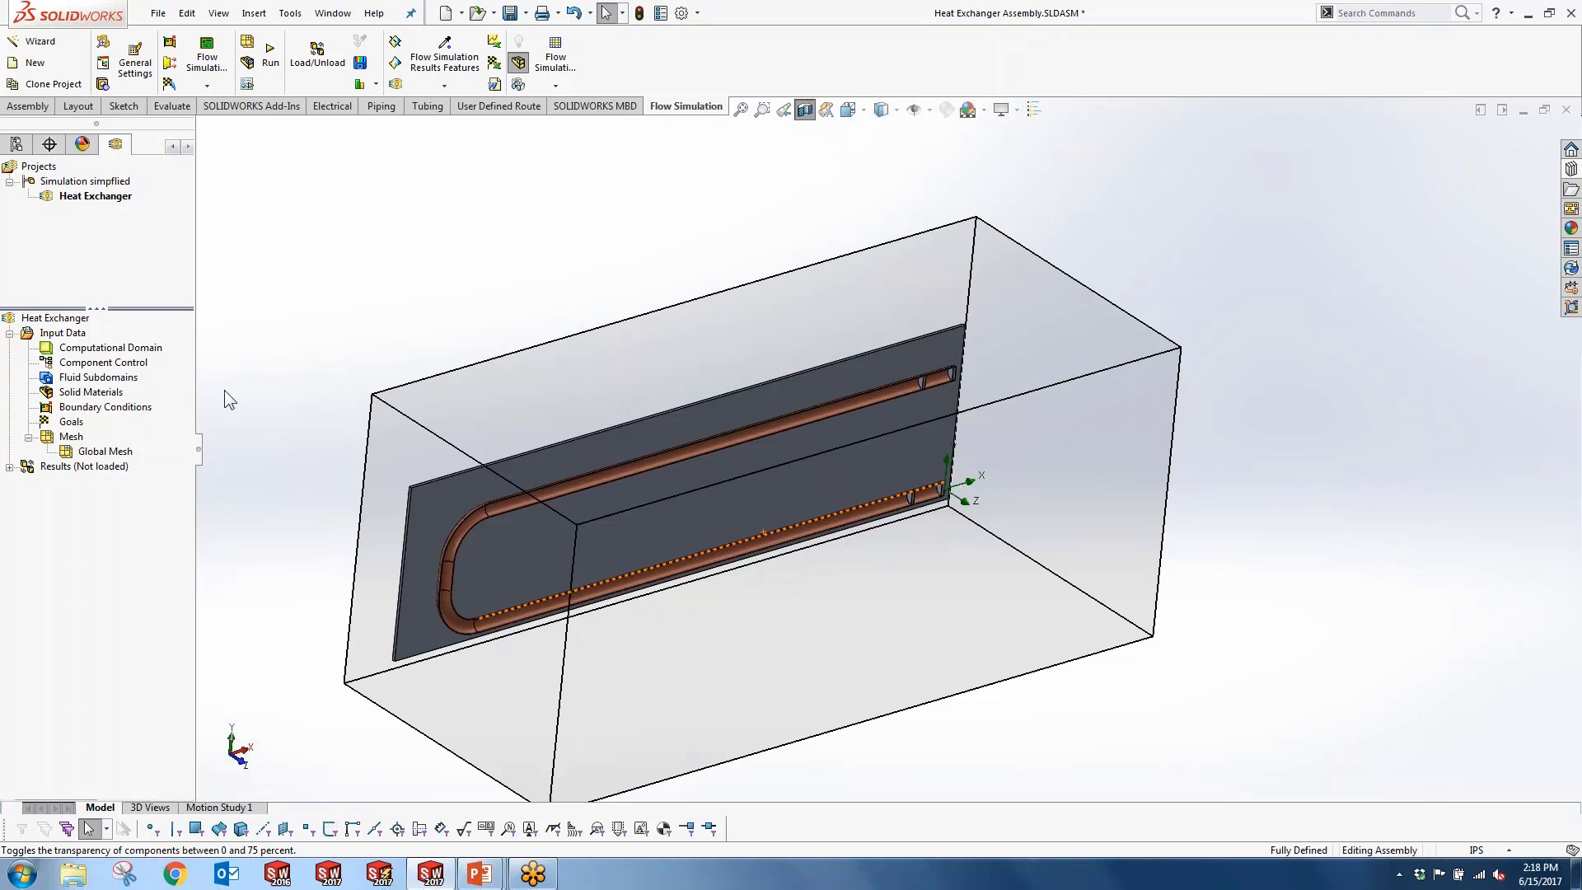
{"action": "right_click", "coordinate": [94, 379]}
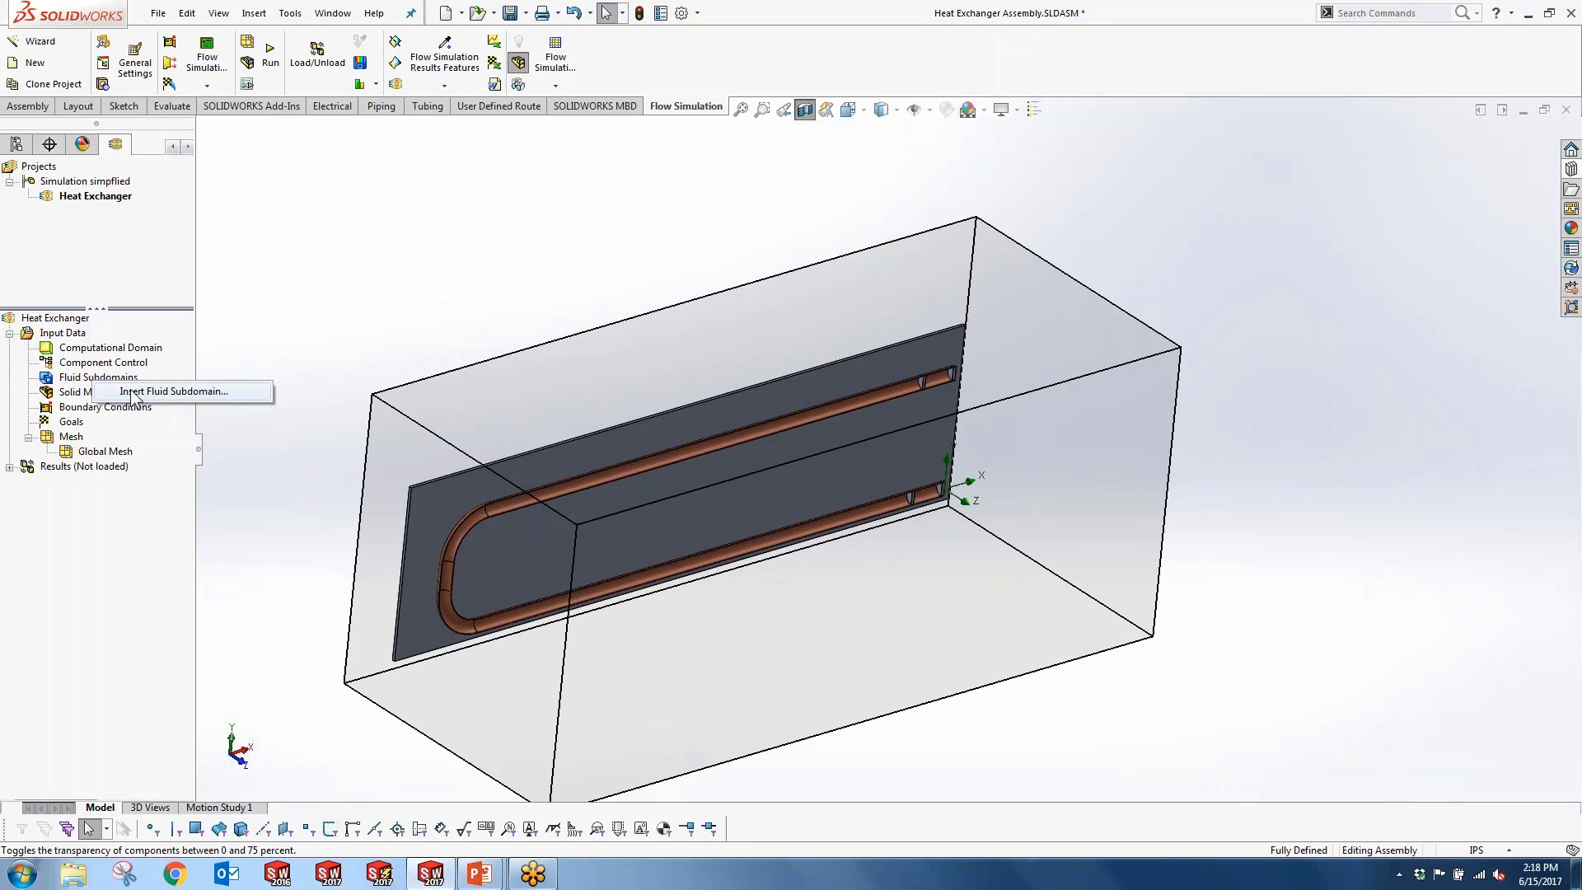
{"action": "left_click", "coordinate": [165, 391]}
{"action": "scroll", "coordinate": [940, 389], "scroll_direction": "down", "scroll_amount": 4}
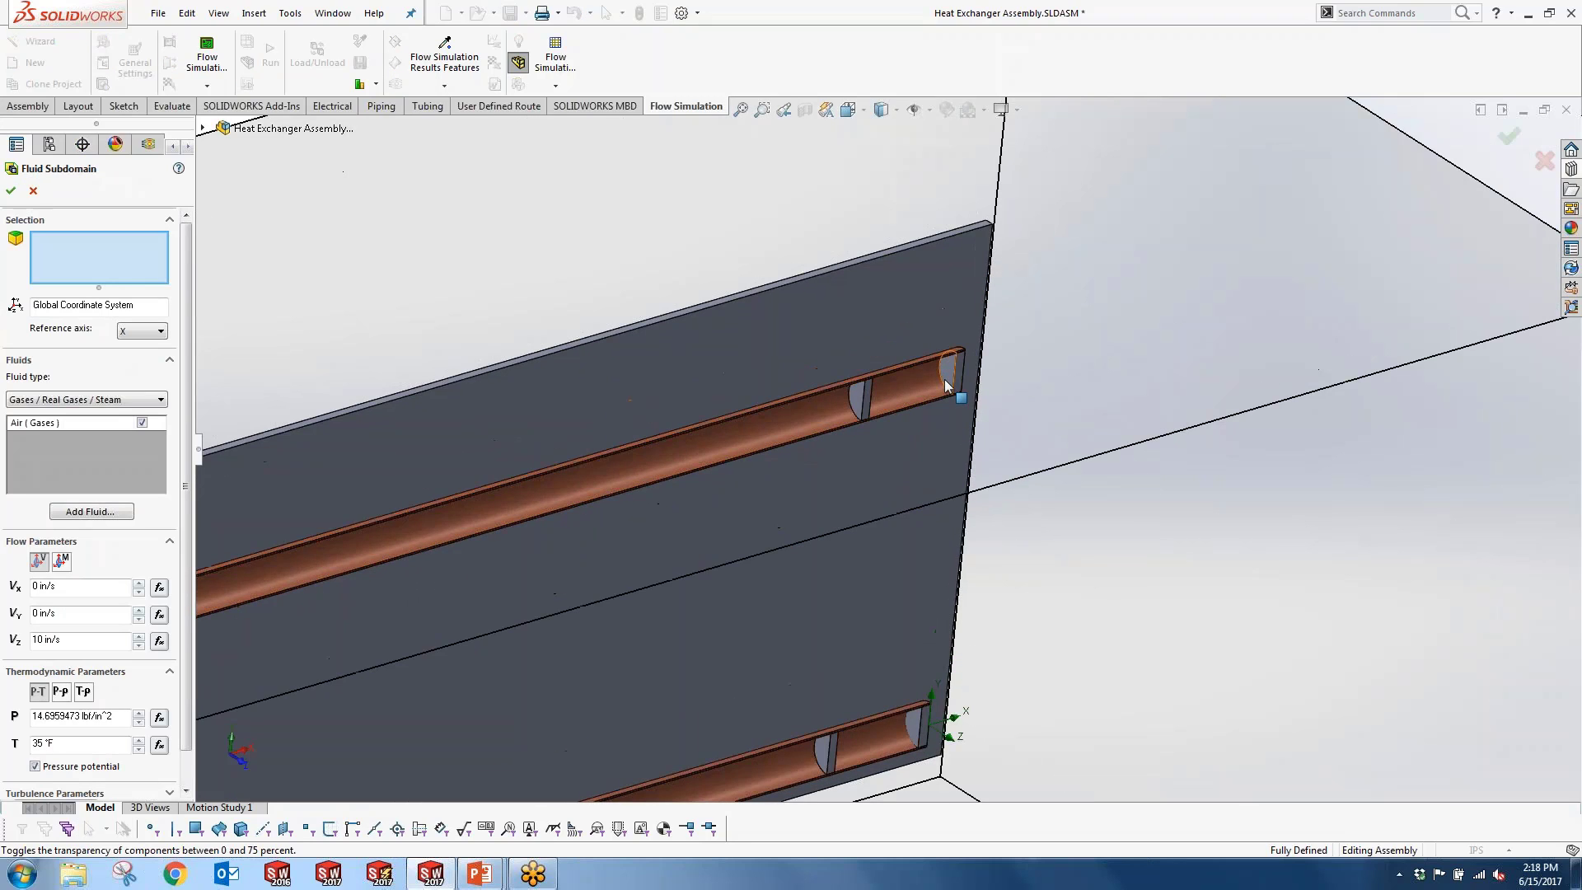
{"action": "left_click", "coordinate": [945, 379]}
{"action": "scroll", "coordinate": [864, 414], "scroll_direction": "up", "scroll_amount": 3}
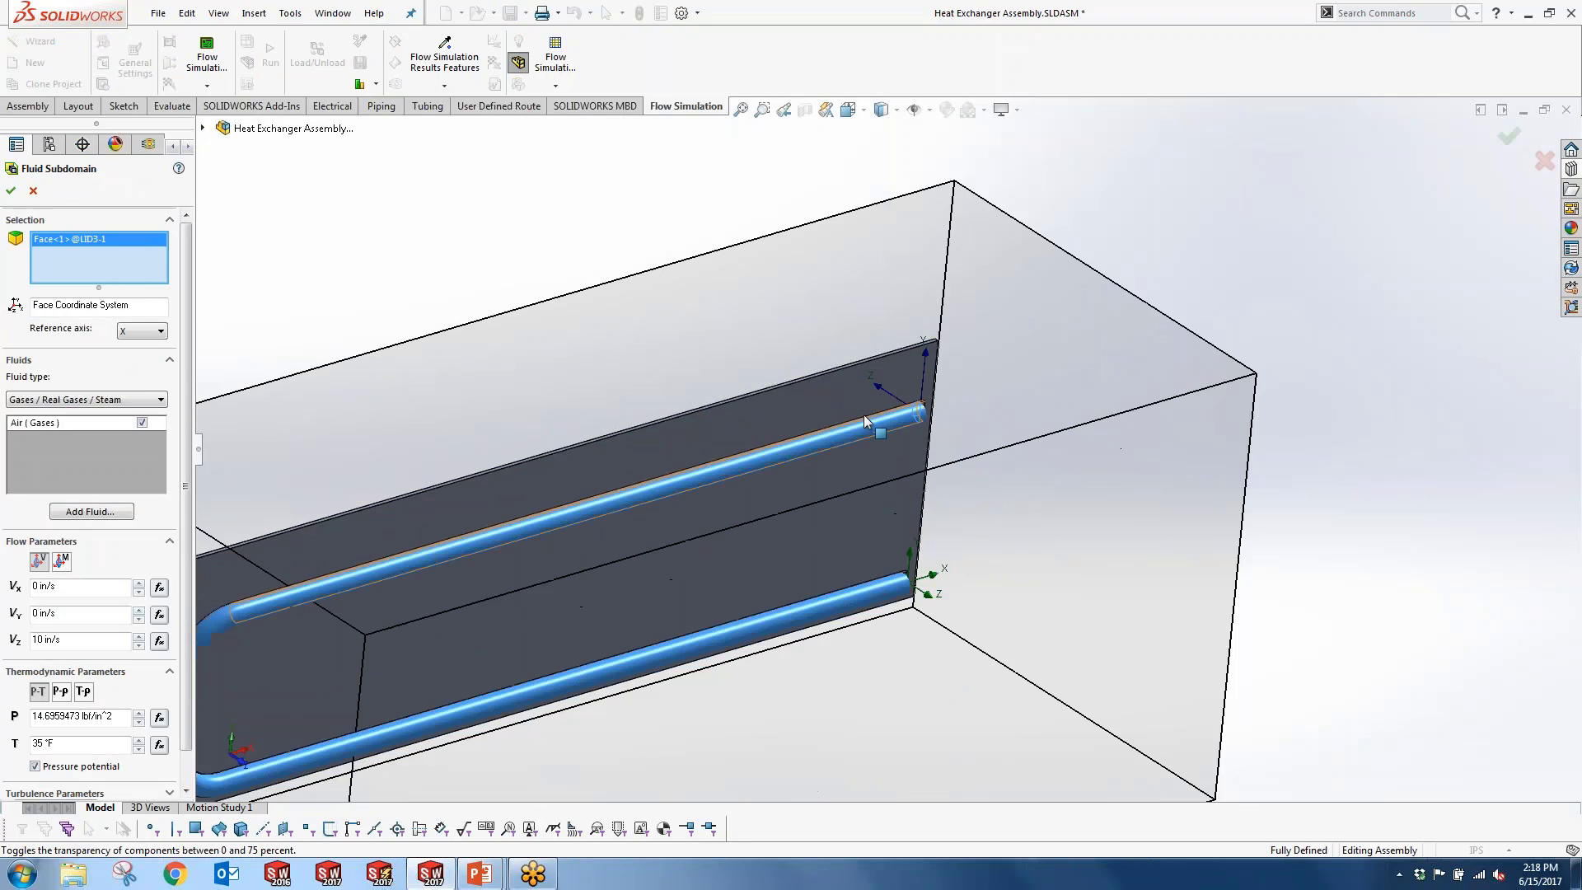
{"action": "scroll", "coordinate": [829, 446], "scroll_direction": "up", "scroll_amount": 2}
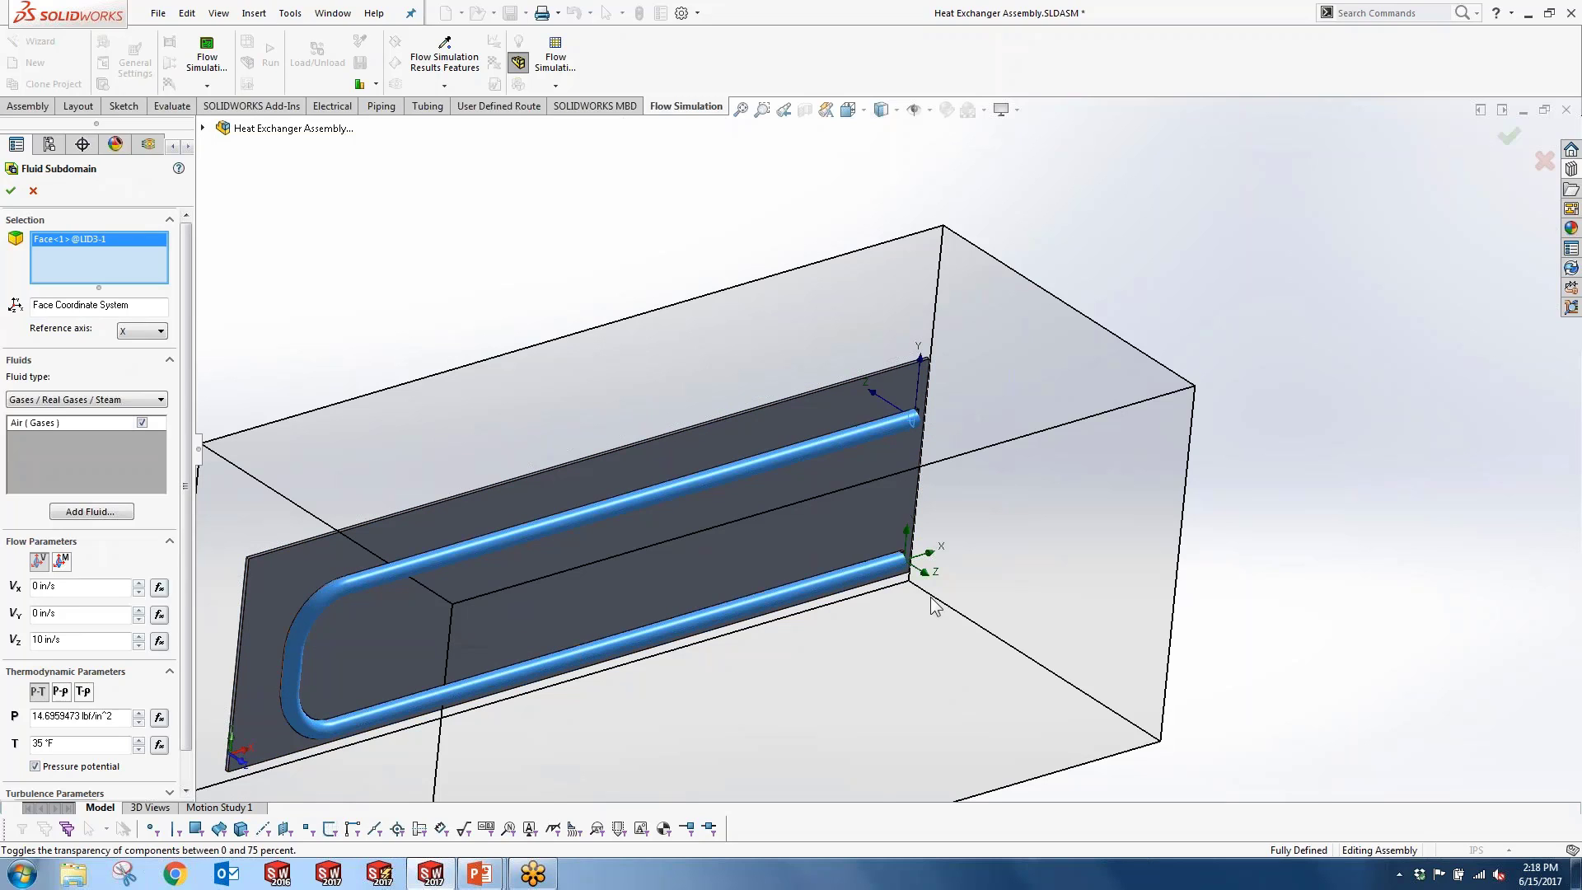
Step: Set the subdomain's fluid type to Liquids with Water, accept it, and collapse the fluid subdomain list
{"action": "left_click", "coordinate": [89, 401]}
{"action": "left_click", "coordinate": [31, 429]}
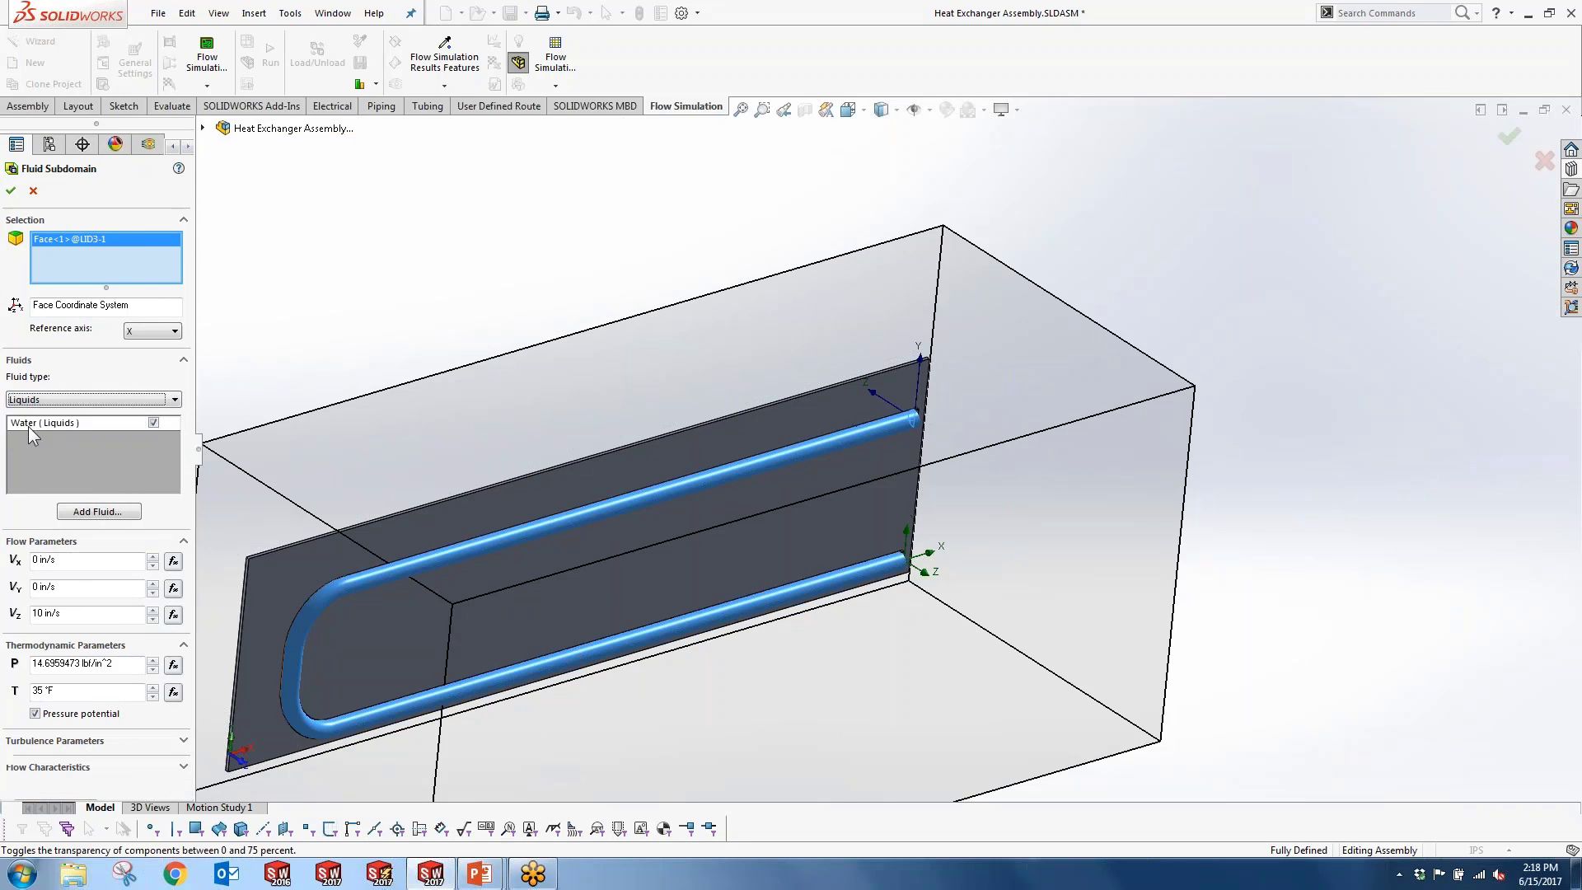
{"action": "left_click", "coordinate": [11, 190]}
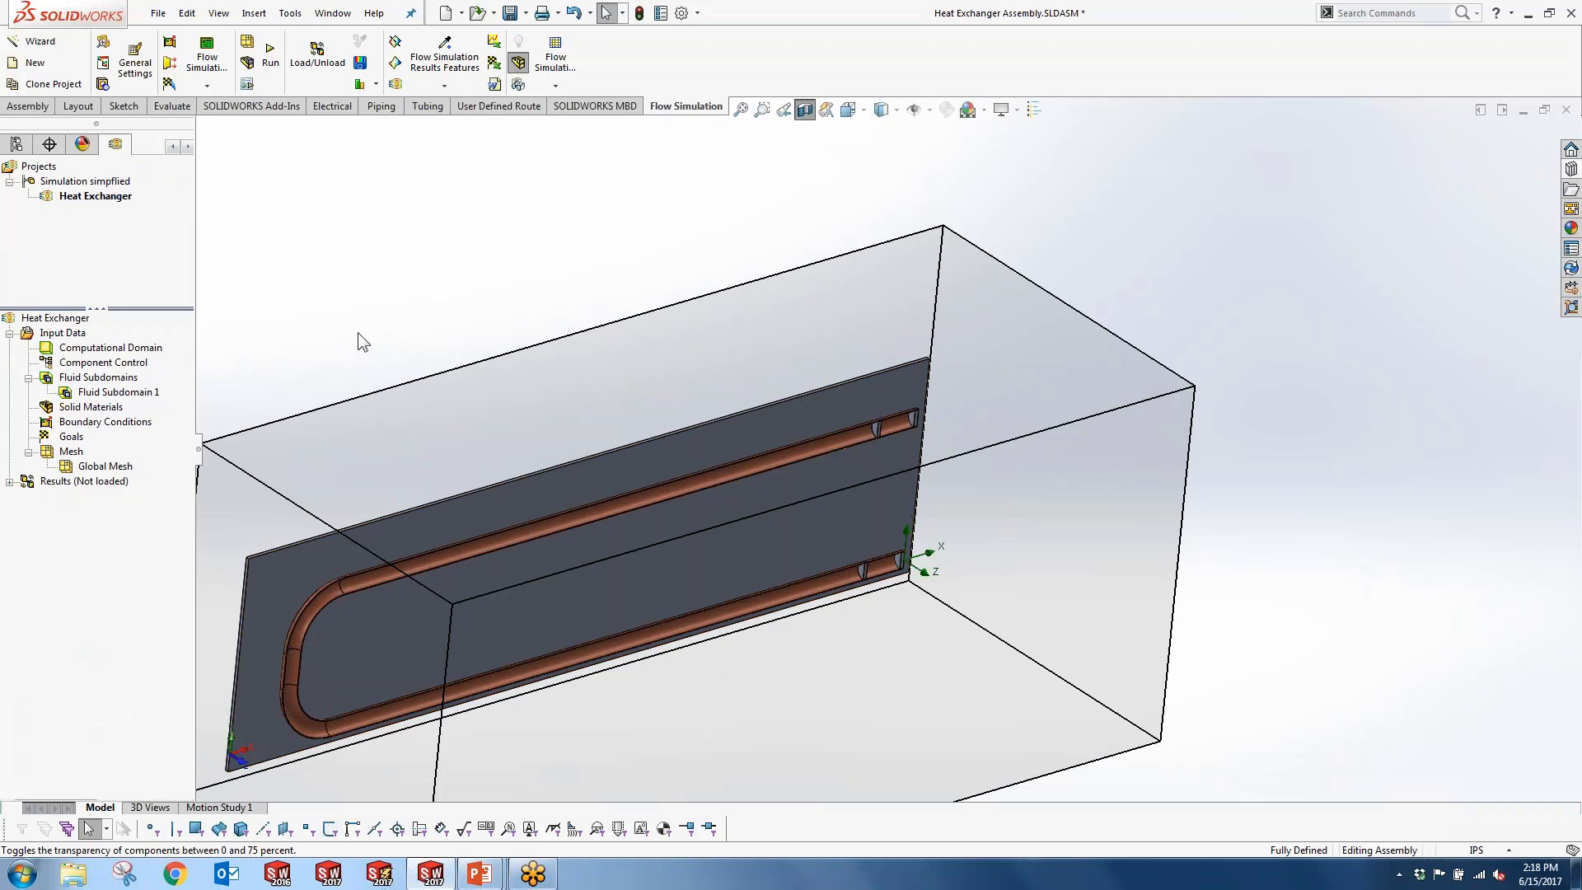
{"action": "left_click", "coordinate": [29, 378]}
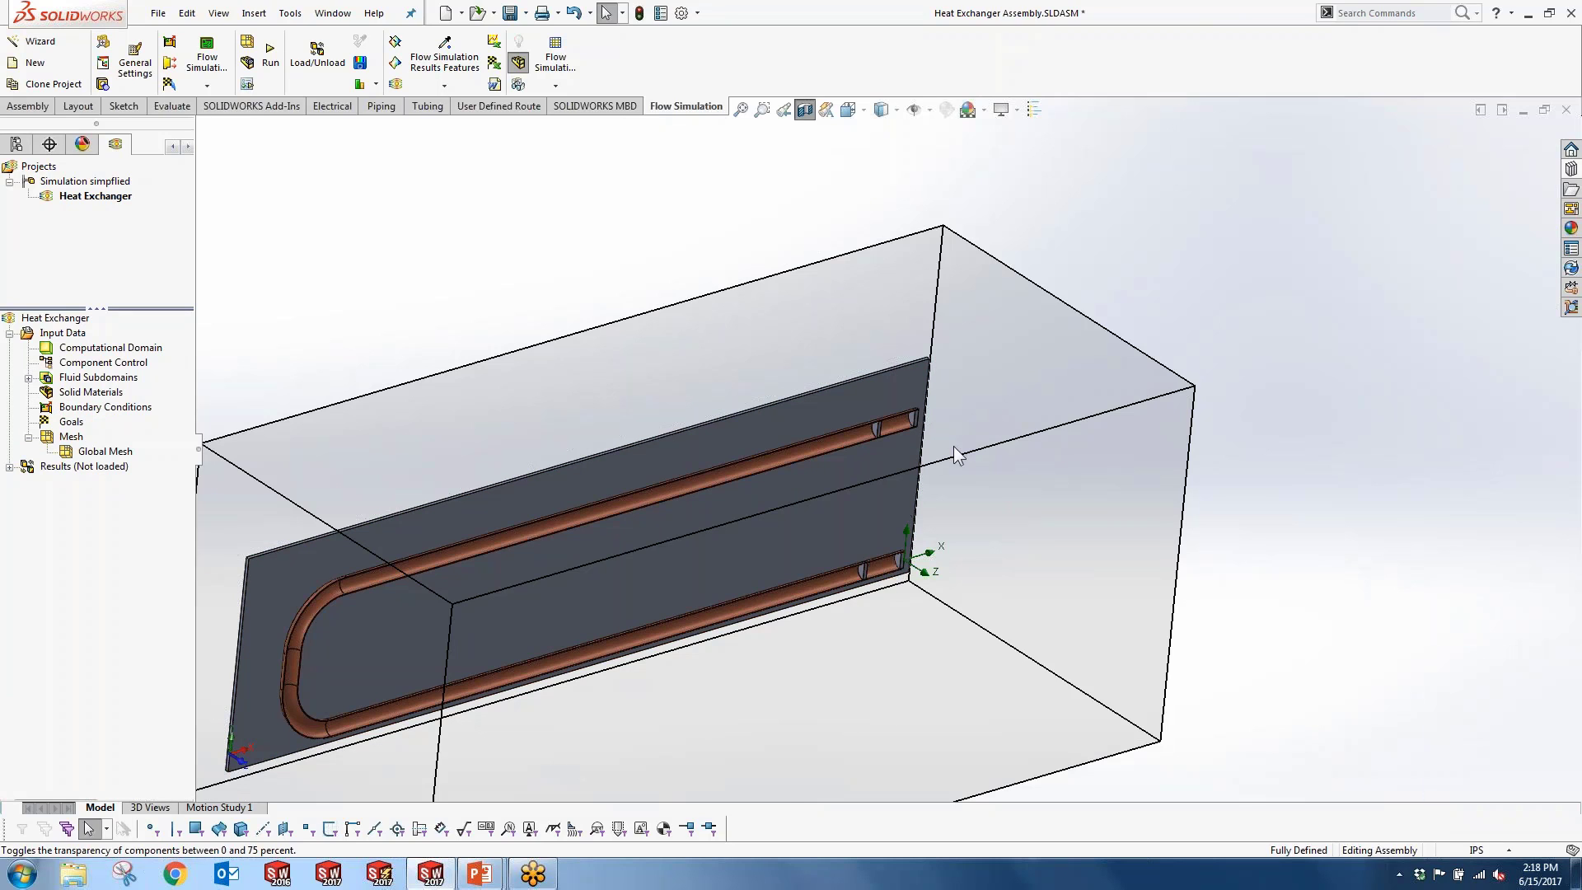
Step: Assign the predefined Insulator solid material to the LID3-1 and LID4-1 lids, accept it, and collapse the solid materials list
{"action": "scroll", "coordinate": [954, 447], "scroll_direction": "down", "scroll_amount": 5}
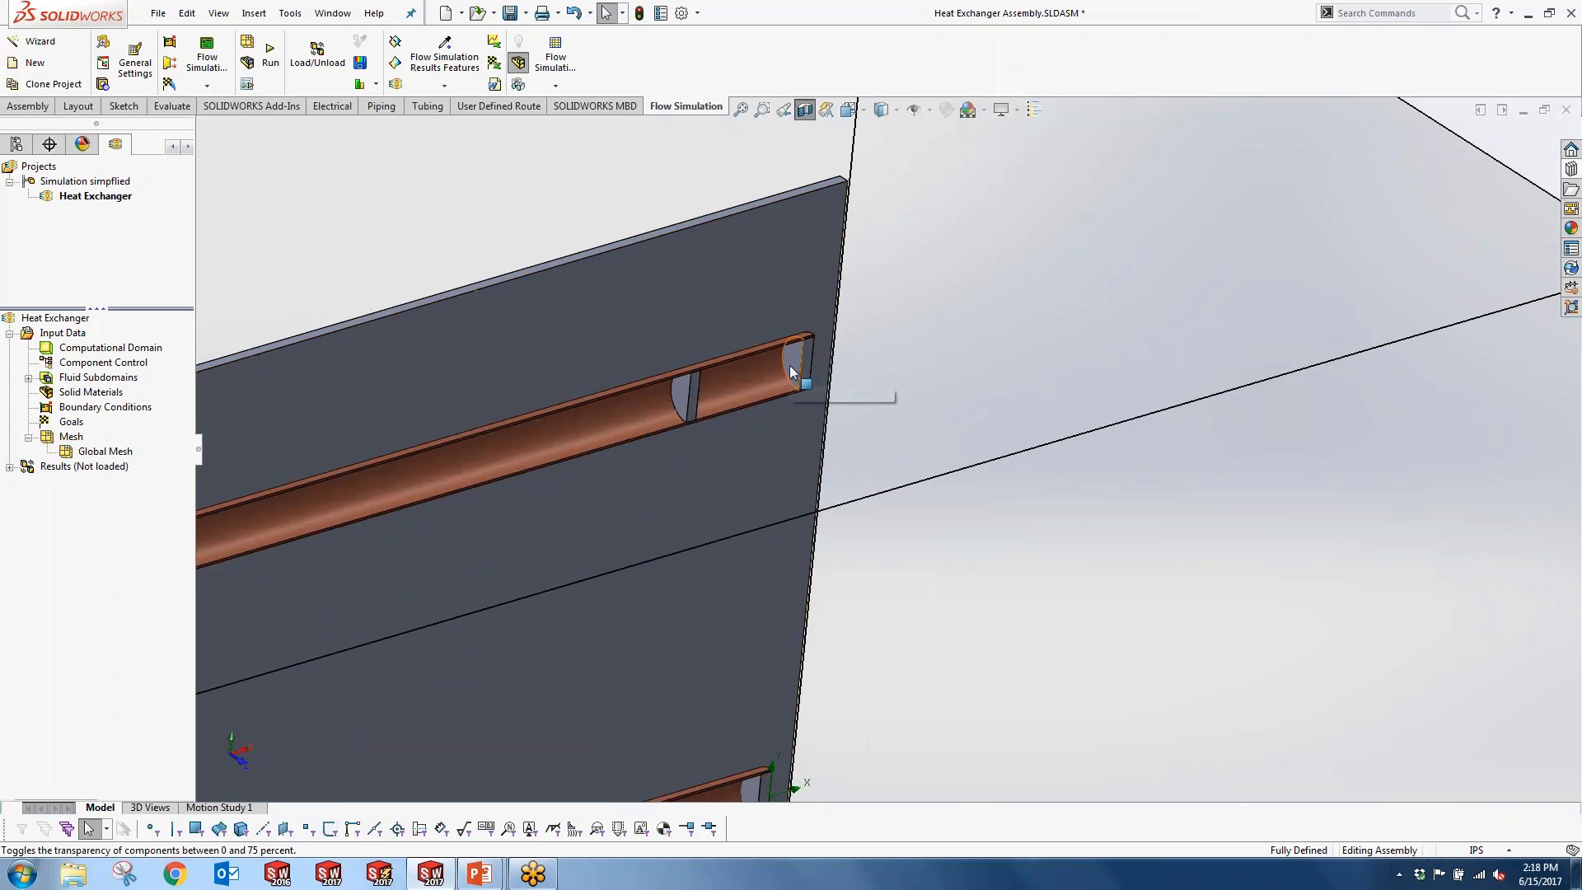
{"action": "scroll", "coordinate": [797, 375], "scroll_direction": "up", "scroll_amount": 4}
{"action": "scroll", "coordinate": [859, 582], "scroll_direction": "down", "scroll_amount": 4}
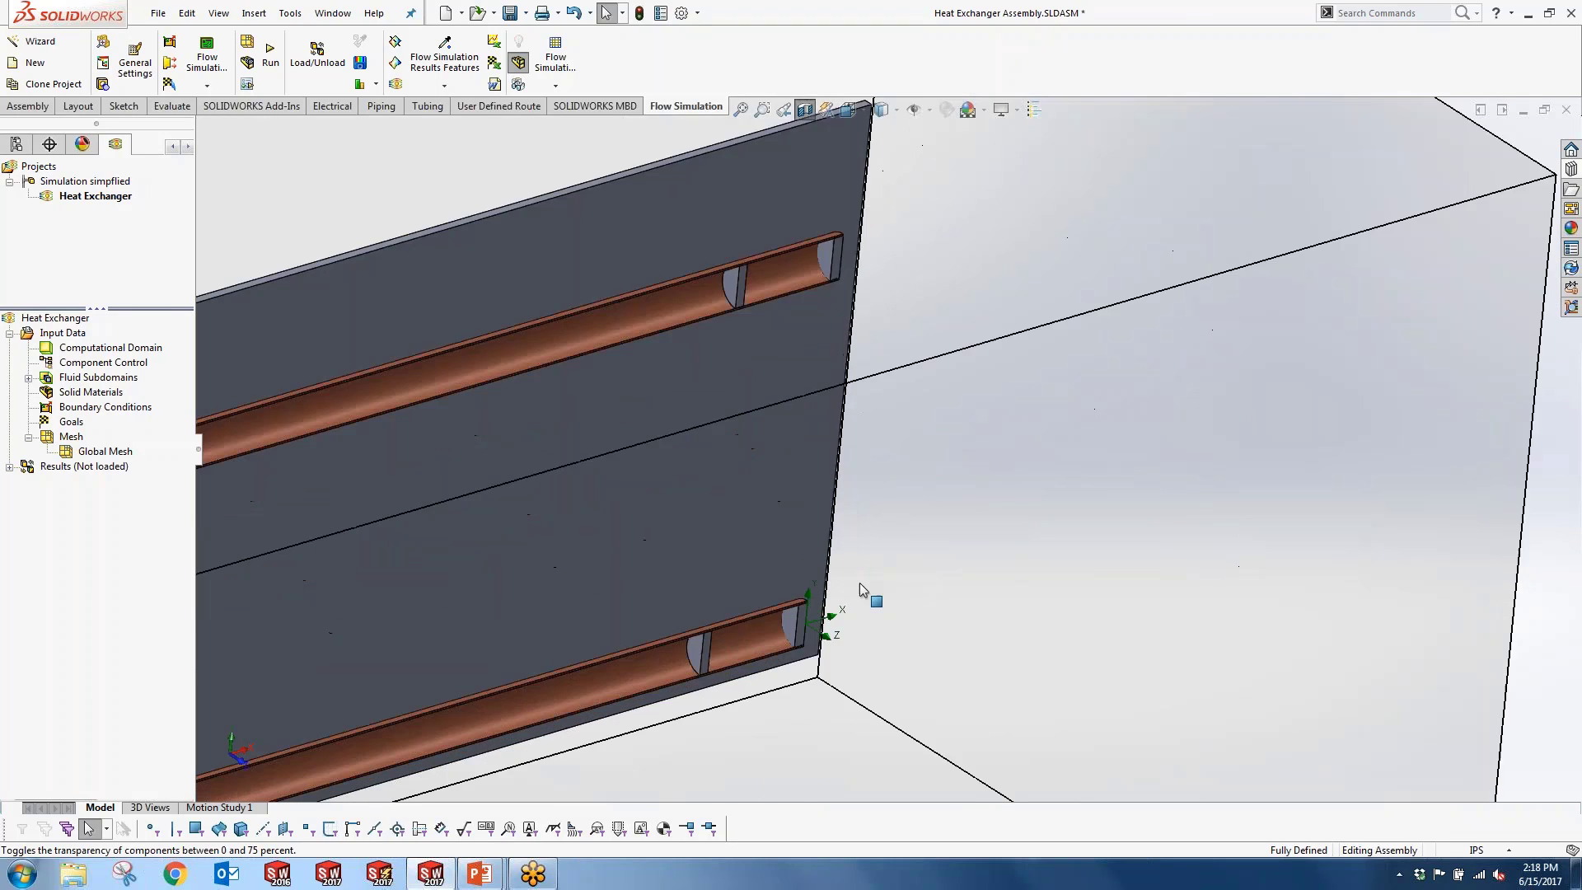
{"action": "right_click", "coordinate": [82, 393]}
{"action": "left_click", "coordinate": [101, 401]}
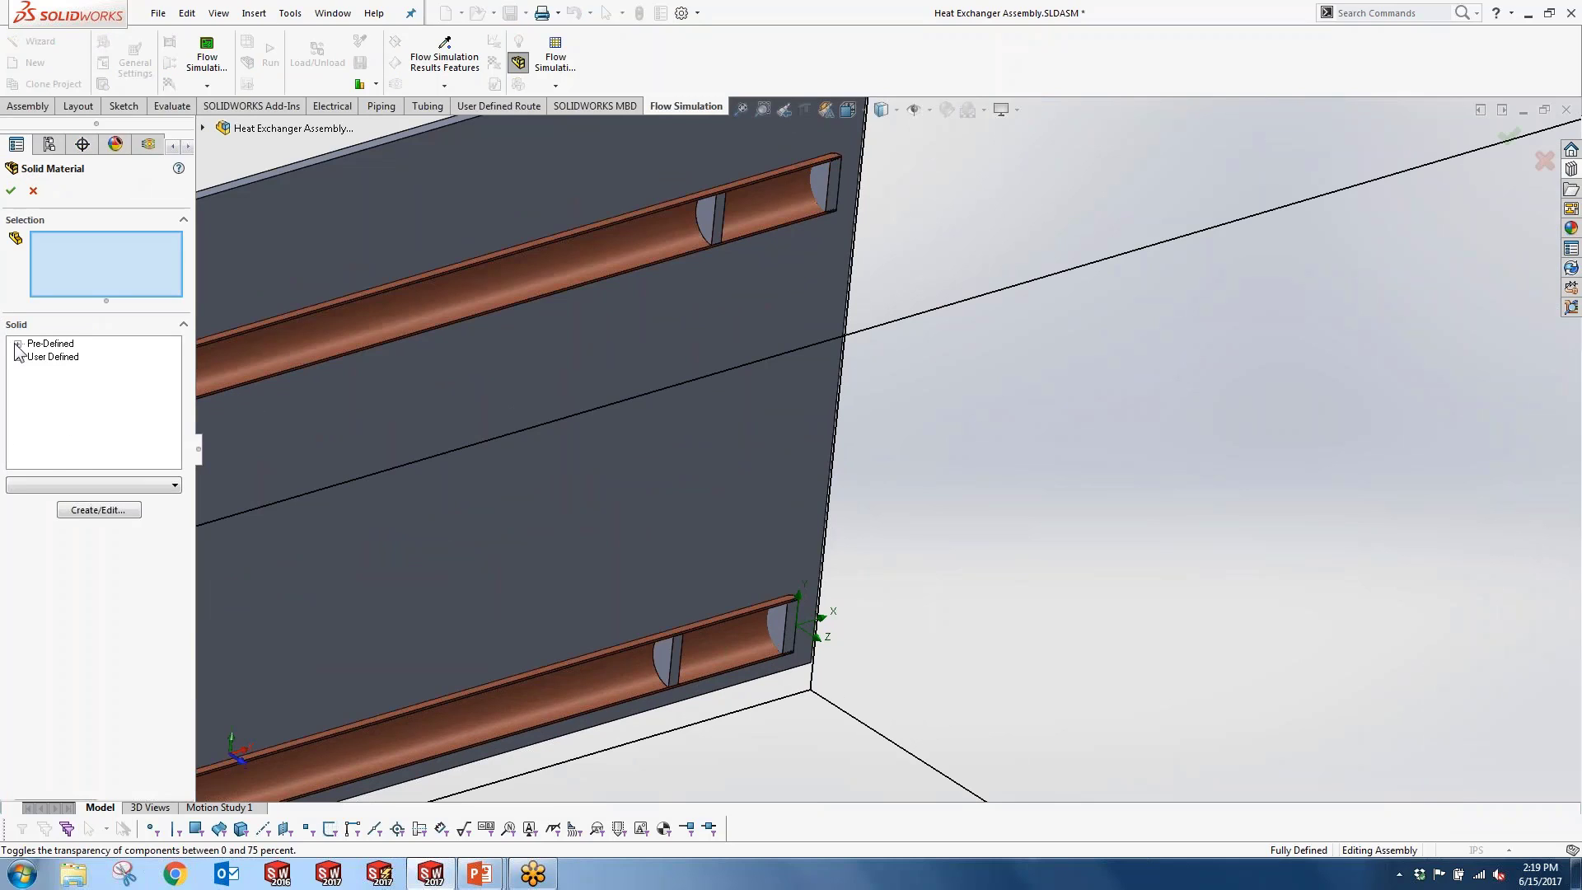
{"action": "left_click", "coordinate": [34, 397]}
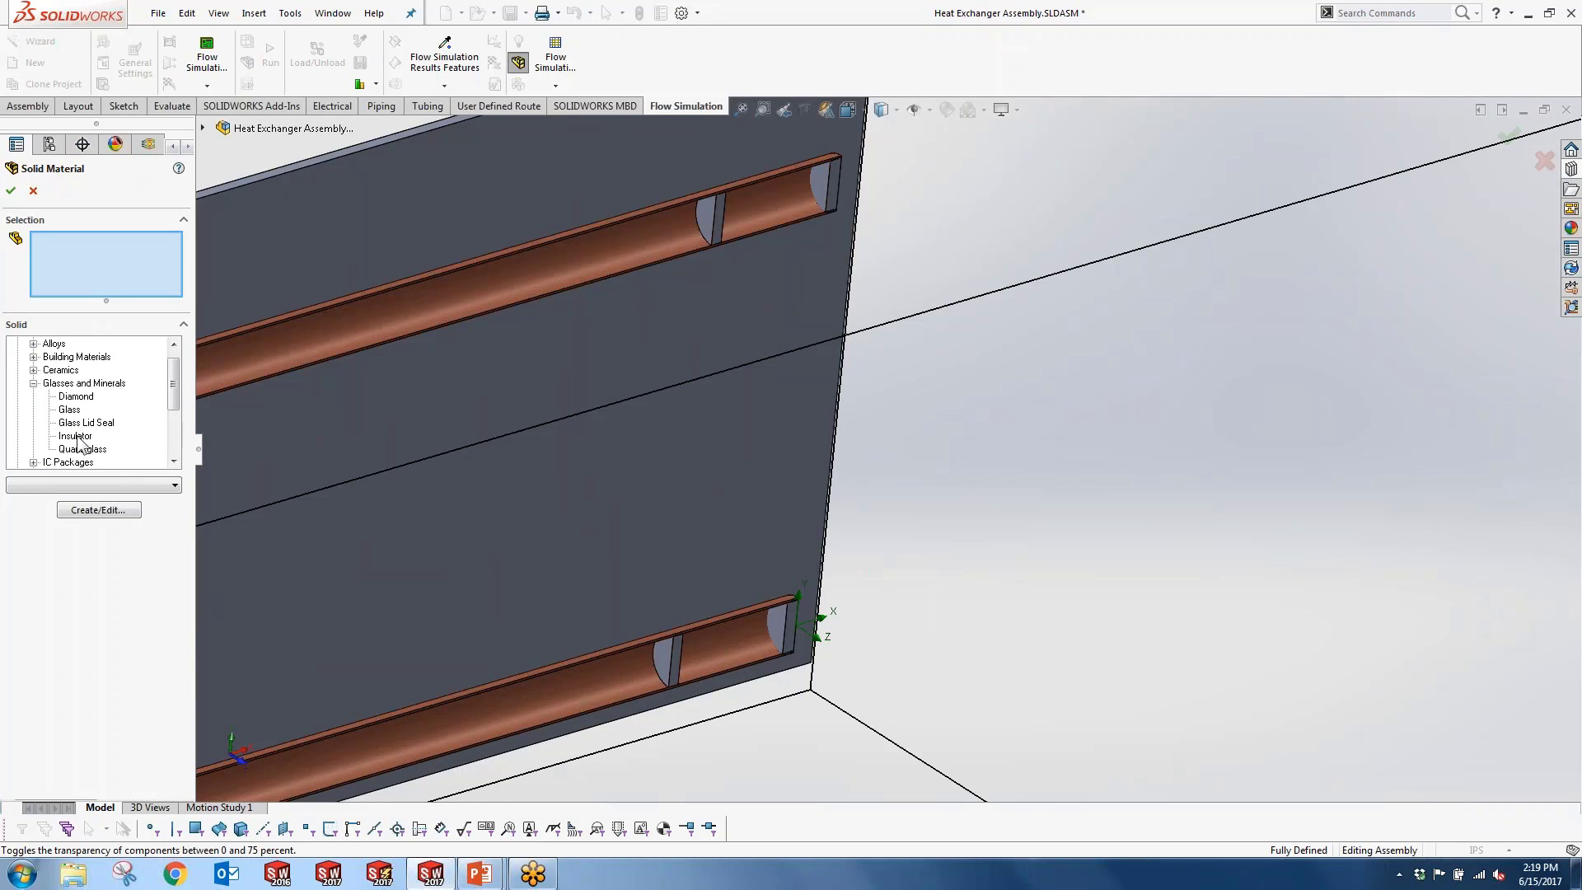
{"action": "left_click", "coordinate": [71, 437]}
{"action": "left_click", "coordinate": [822, 186]}
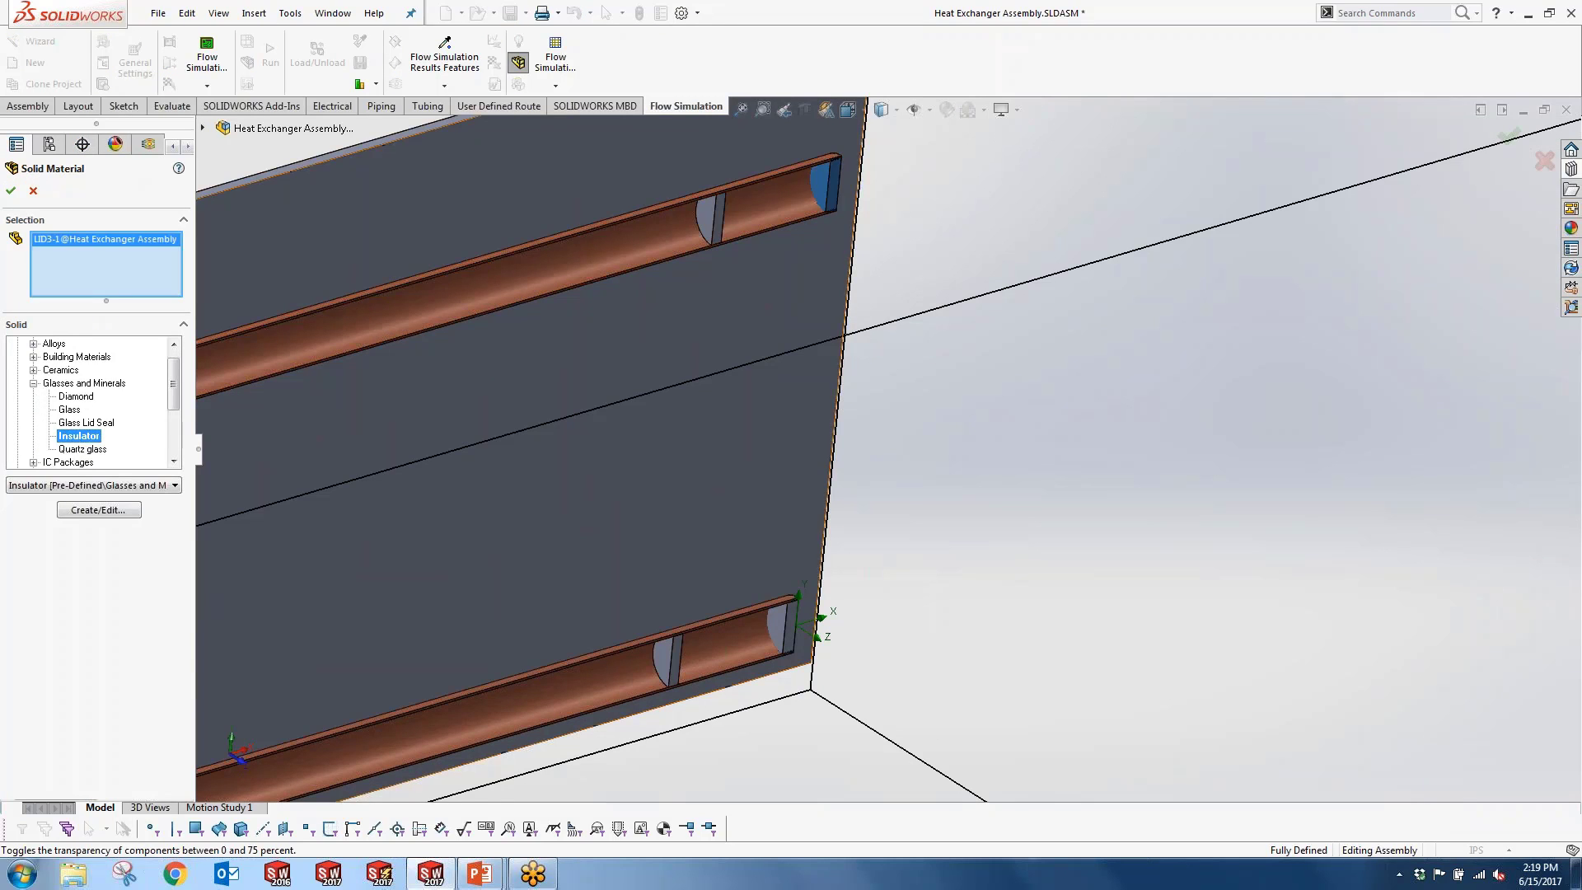
{"action": "left_click", "coordinate": [779, 619]}
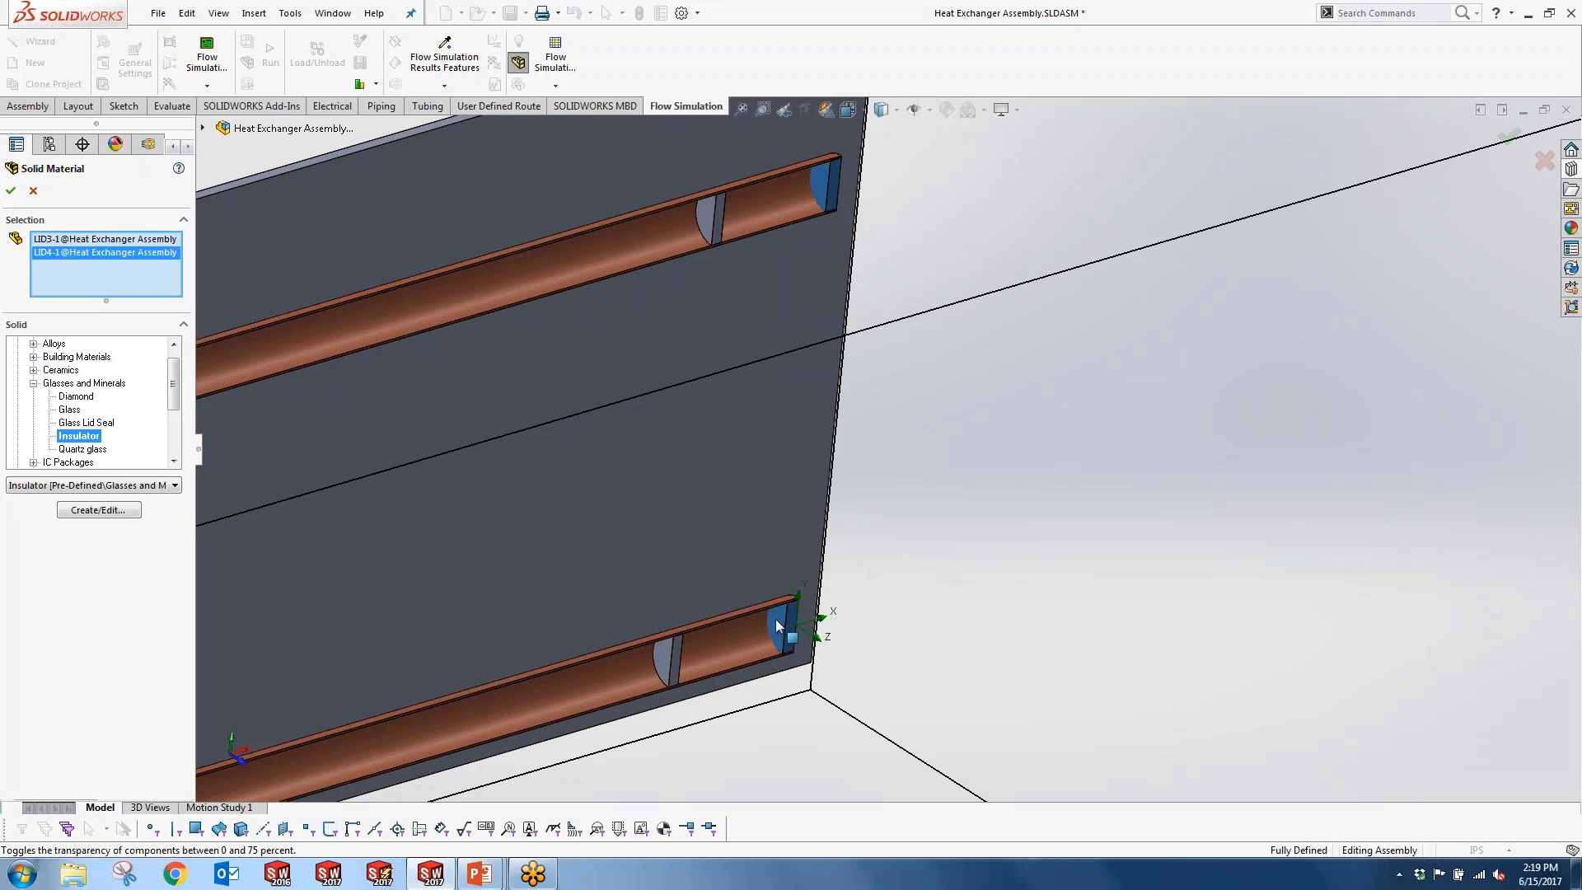
{"action": "left_click", "coordinate": [11, 190]}
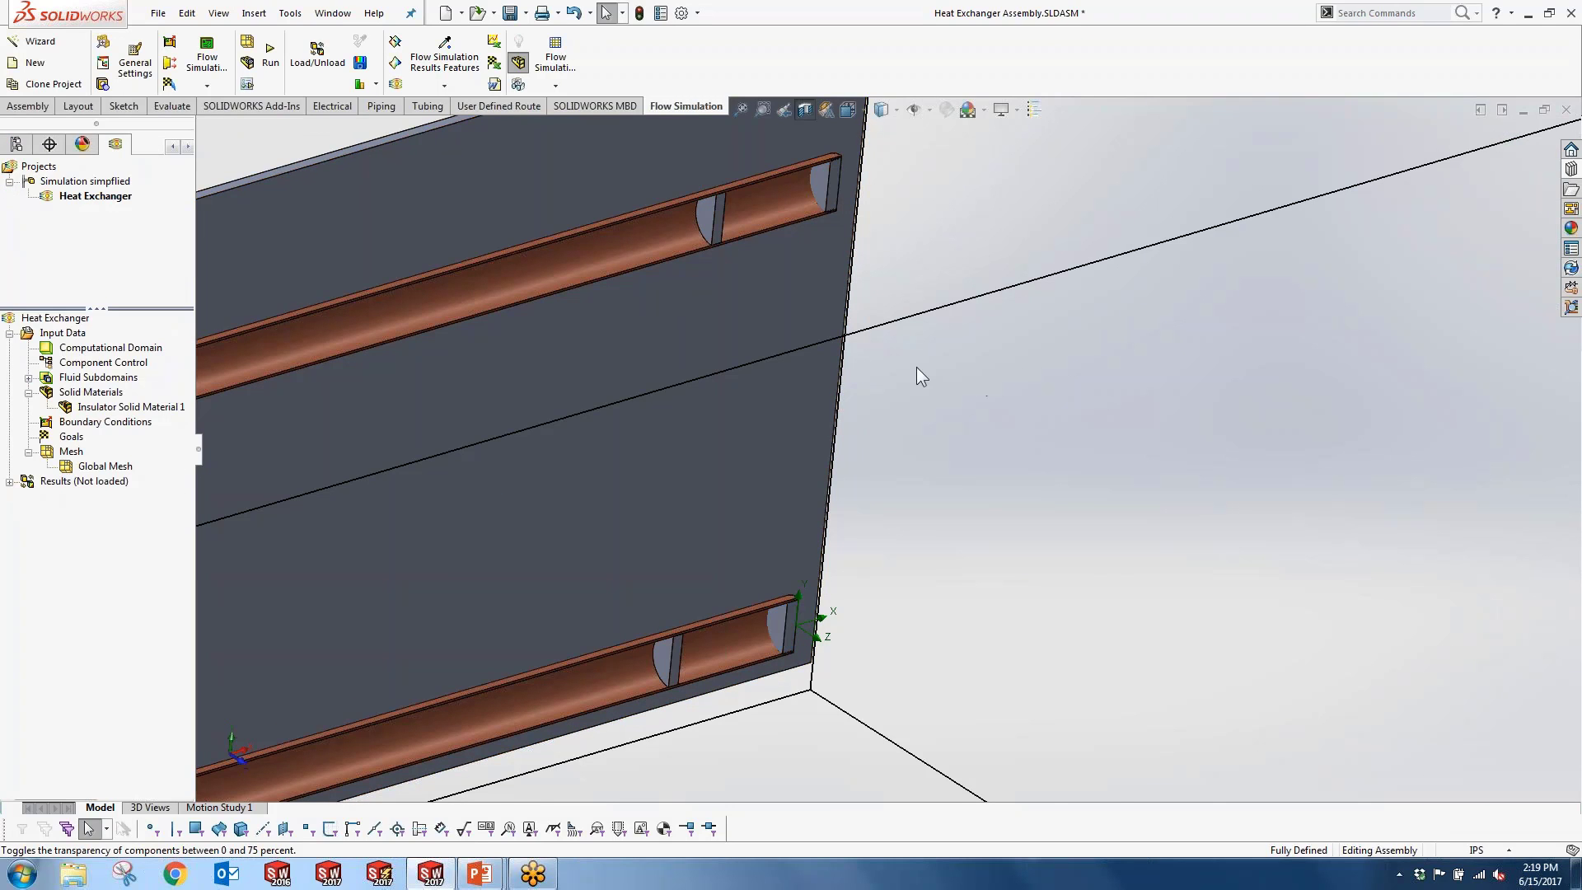
{"action": "scroll", "coordinate": [917, 368], "scroll_direction": "up", "scroll_amount": 2}
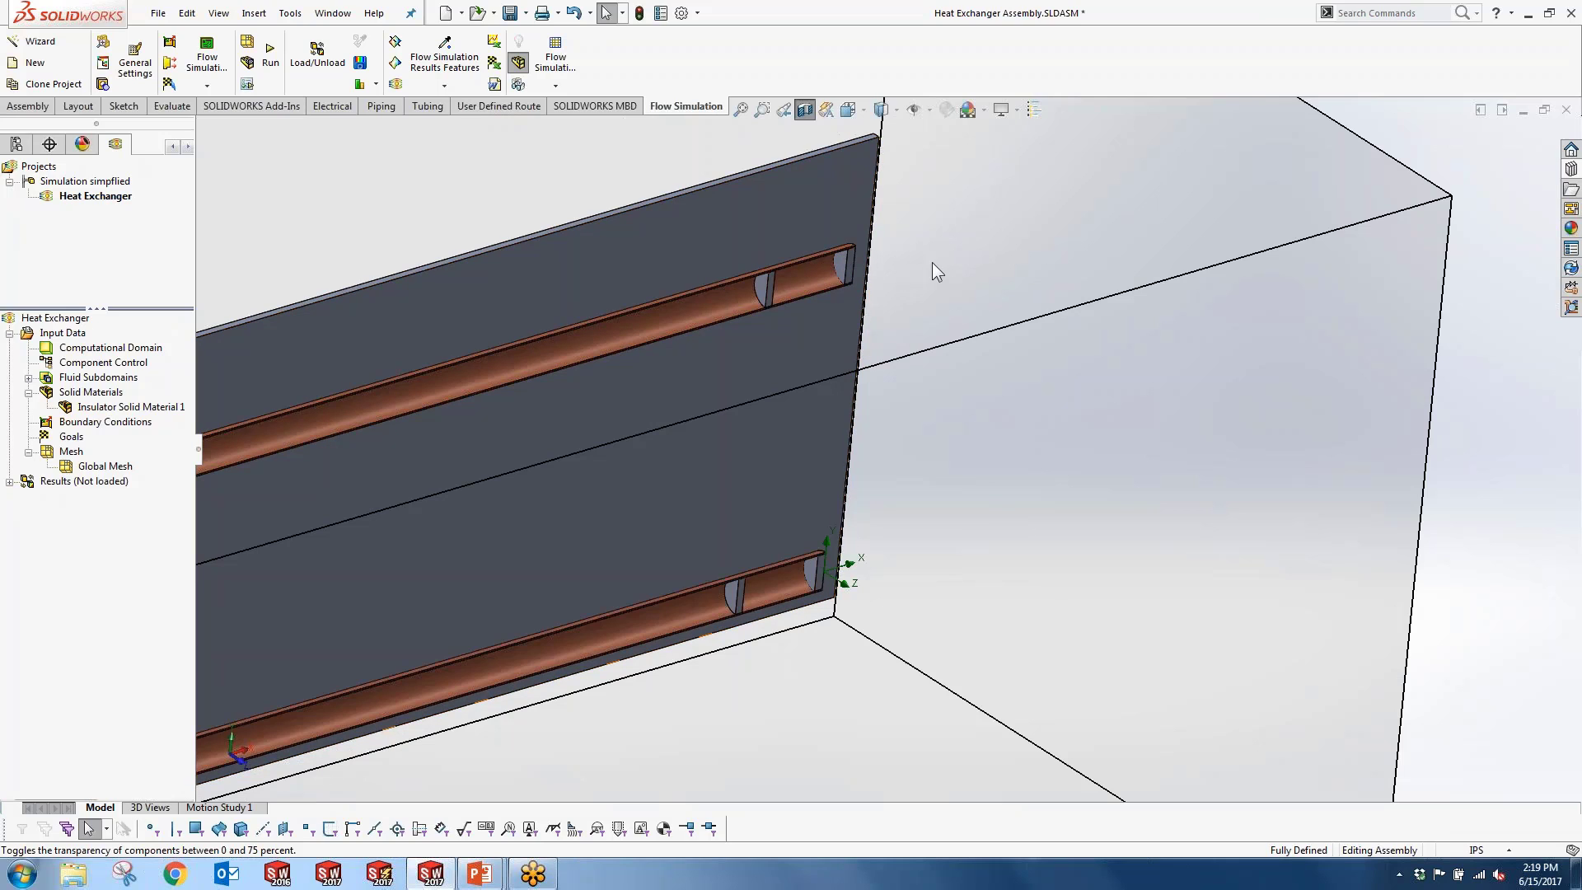
{"action": "left_click", "coordinate": [28, 393]}
{"action": "scroll", "coordinate": [297, 400], "scroll_direction": "up", "scroll_amount": 4}
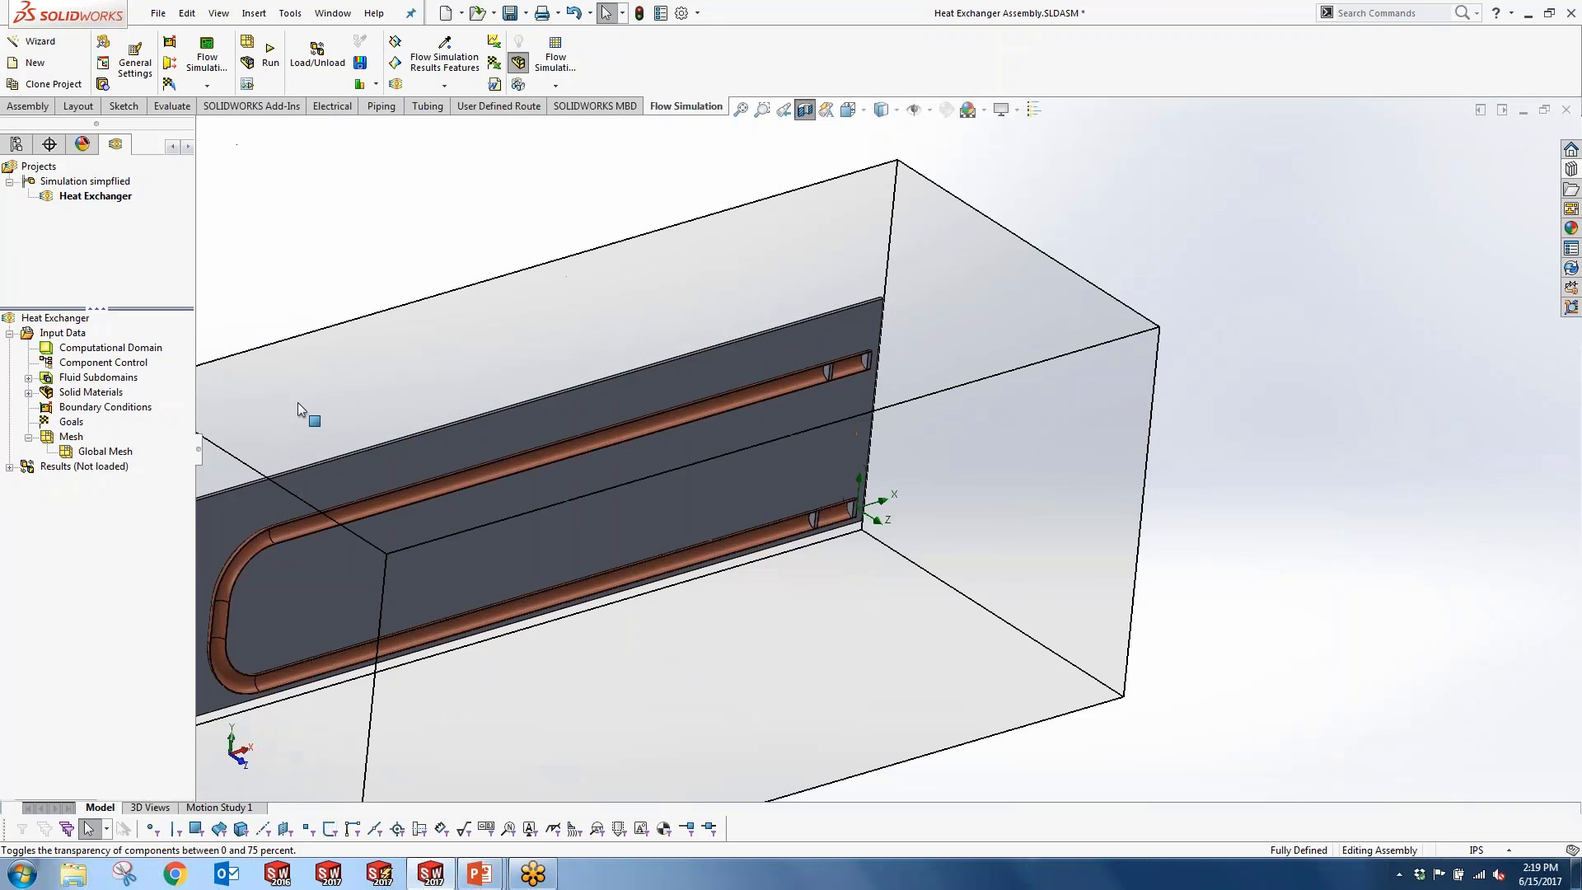
Step: Insert a boundary condition on the inner face of the LID3-1 lid at the upper tube end
{"action": "right_click", "coordinate": [106, 409]}
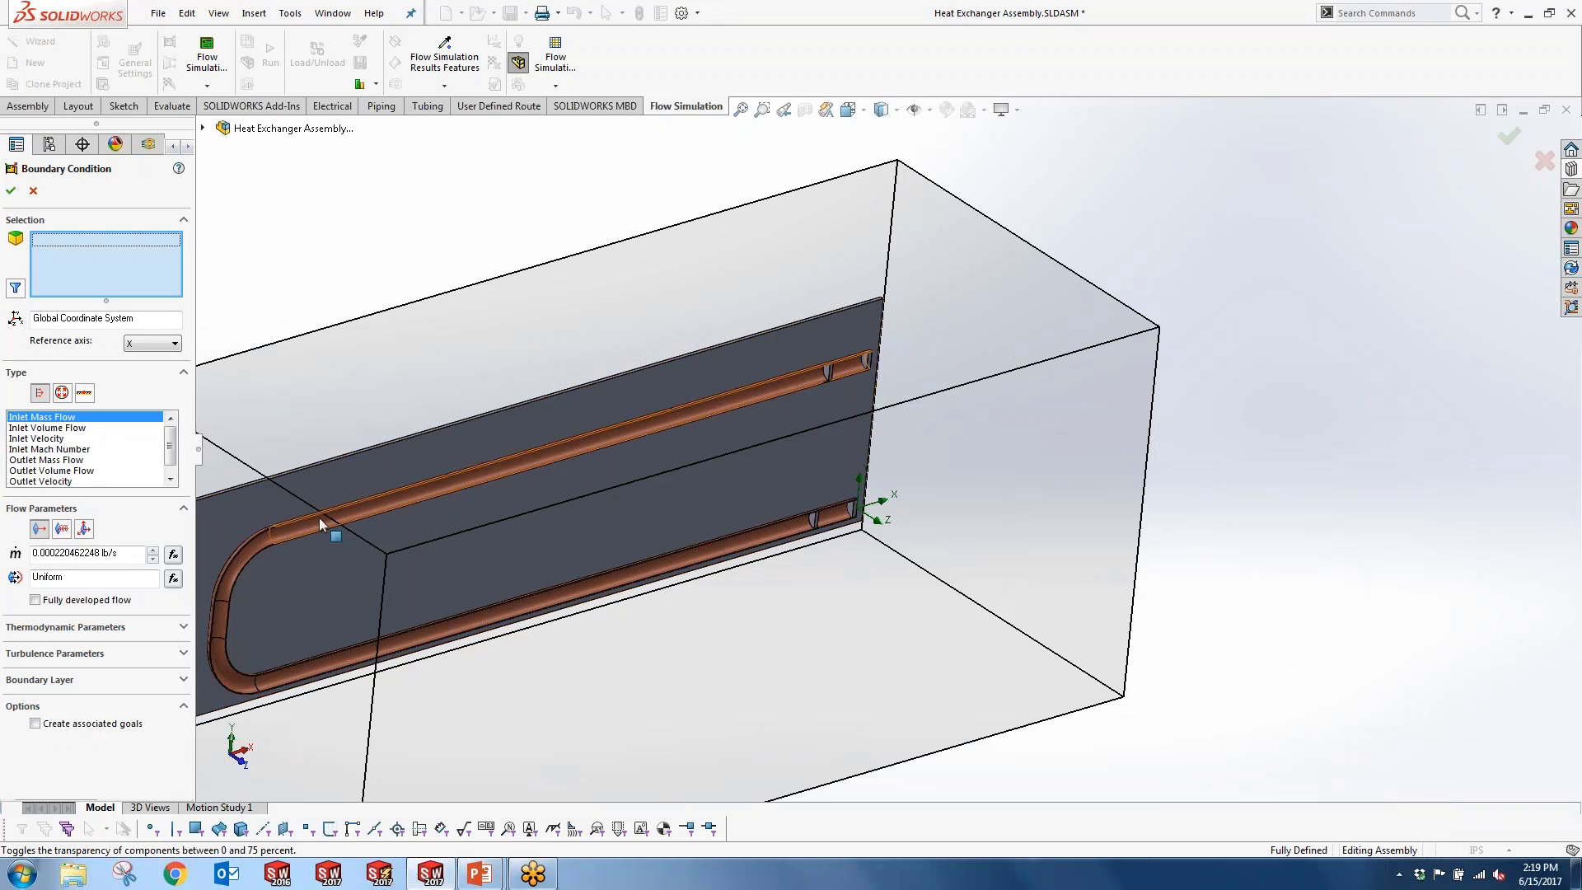
{"action": "scroll", "coordinate": [864, 379], "scroll_direction": "down", "scroll_amount": 5}
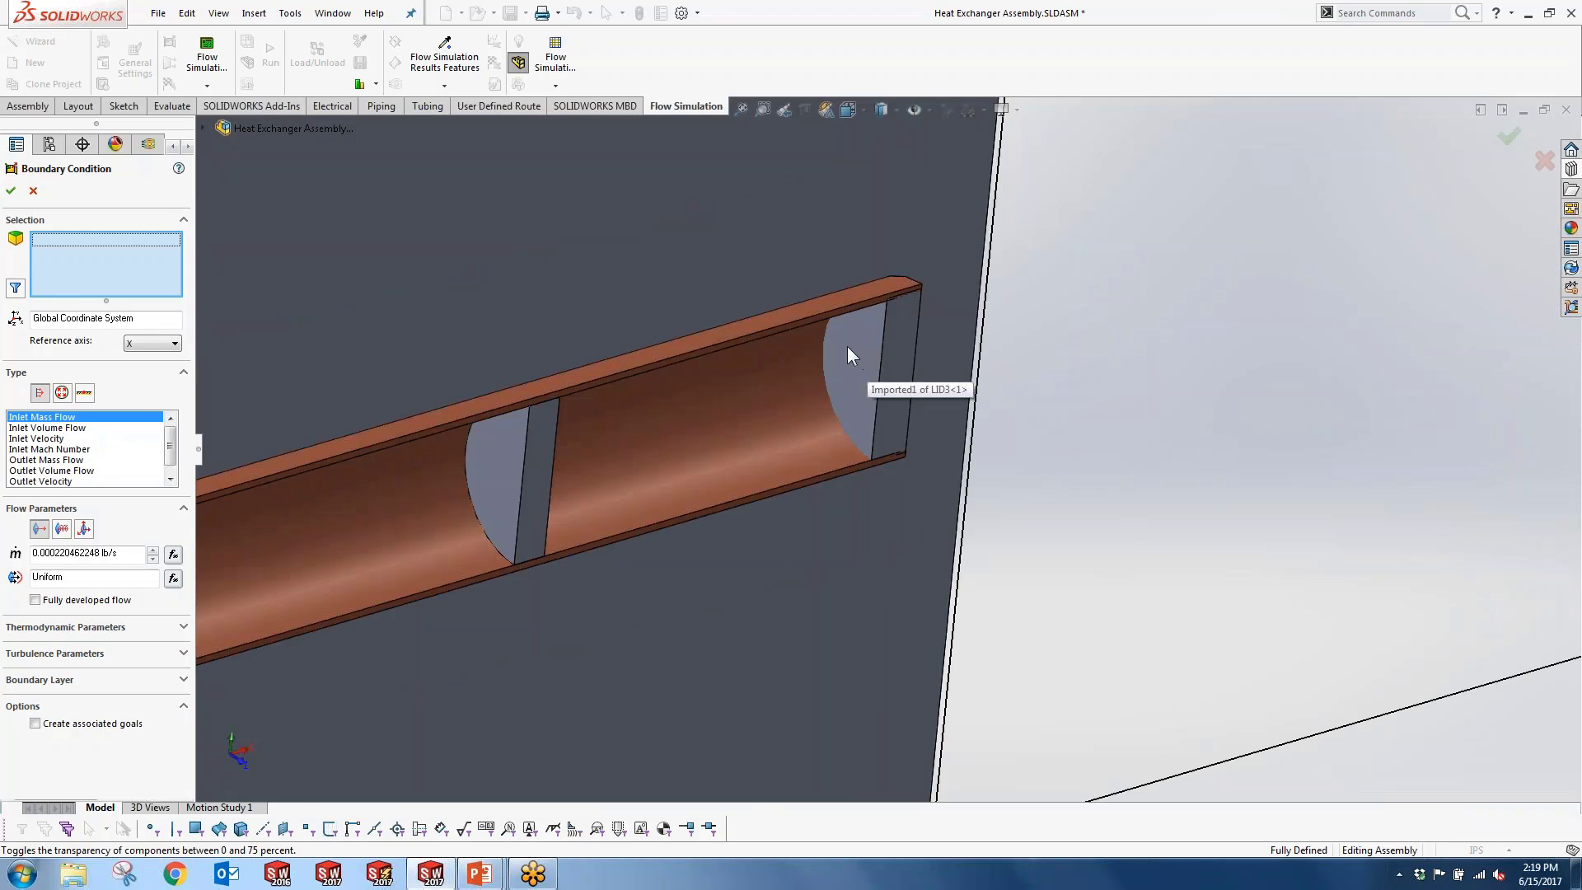
{"action": "left_click", "coordinate": [848, 358]}
{"action": "scroll", "coordinate": [873, 408], "scroll_direction": "up", "scroll_amount": 5}
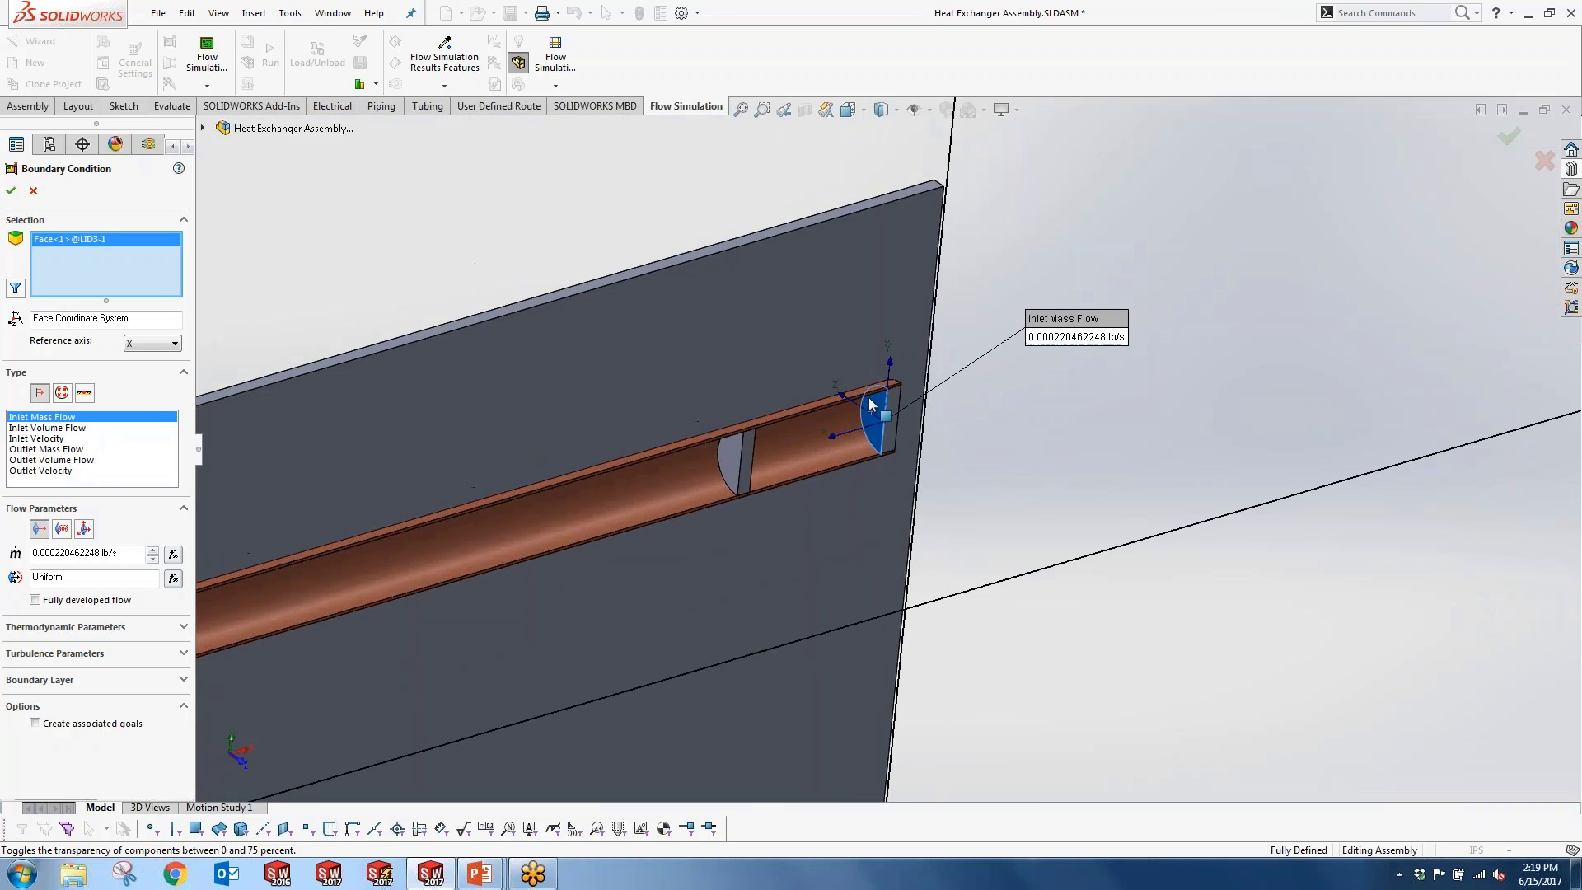
{"action": "scroll", "coordinate": [879, 434], "scroll_direction": "down", "scroll_amount": 4}
{"action": "middle_click_drag", "start_coordinate": [879, 436], "coordinate": [832, 425]}
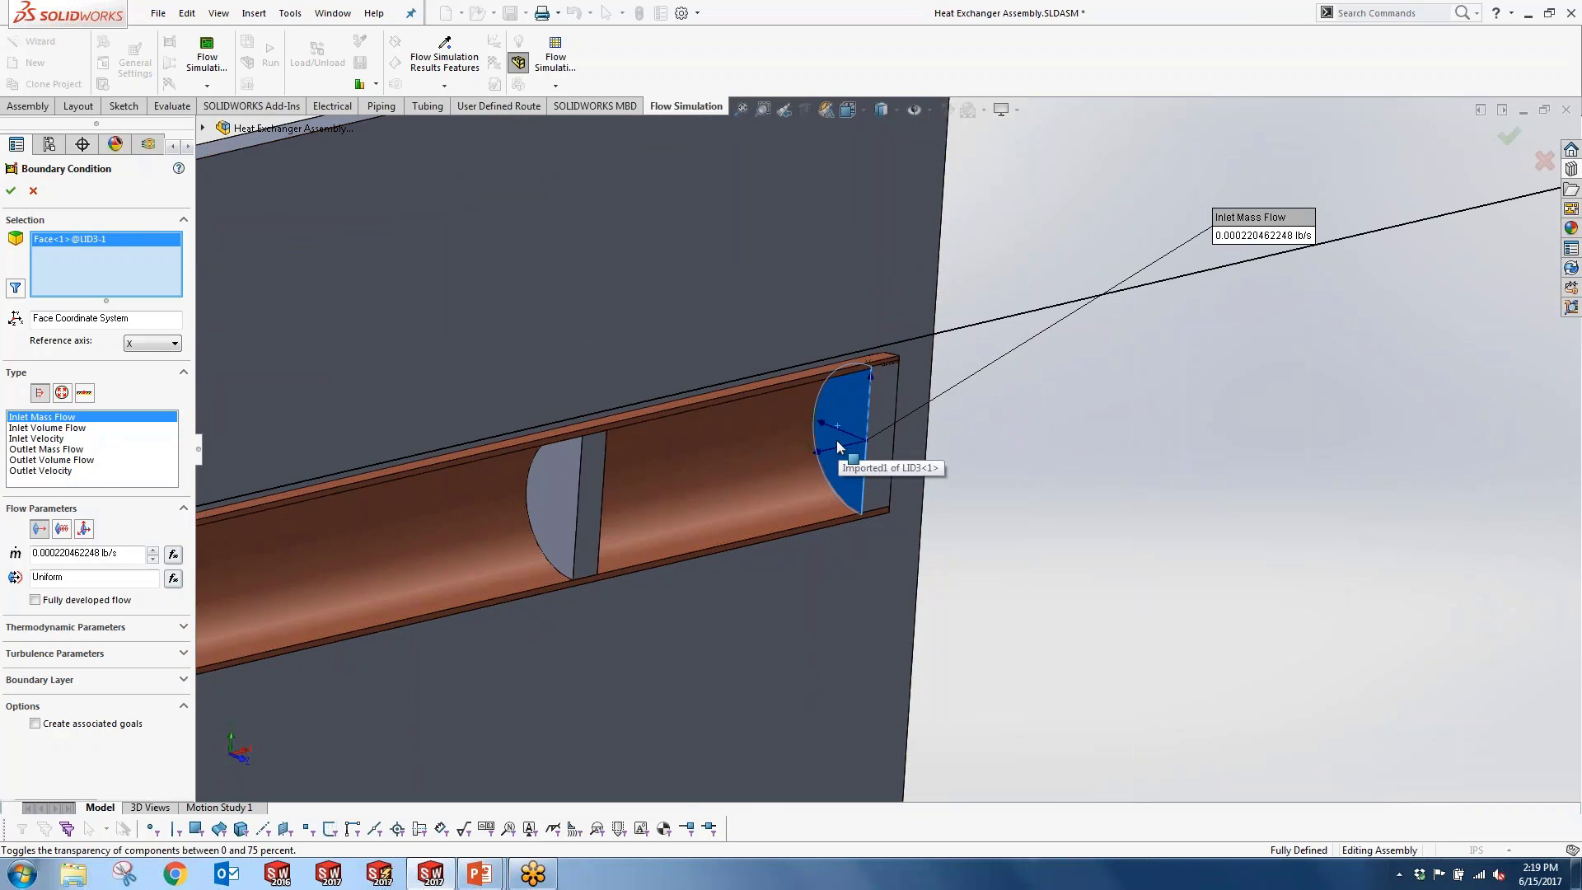
{"action": "scroll", "coordinate": [837, 444], "scroll_direction": "down", "scroll_amount": 5}
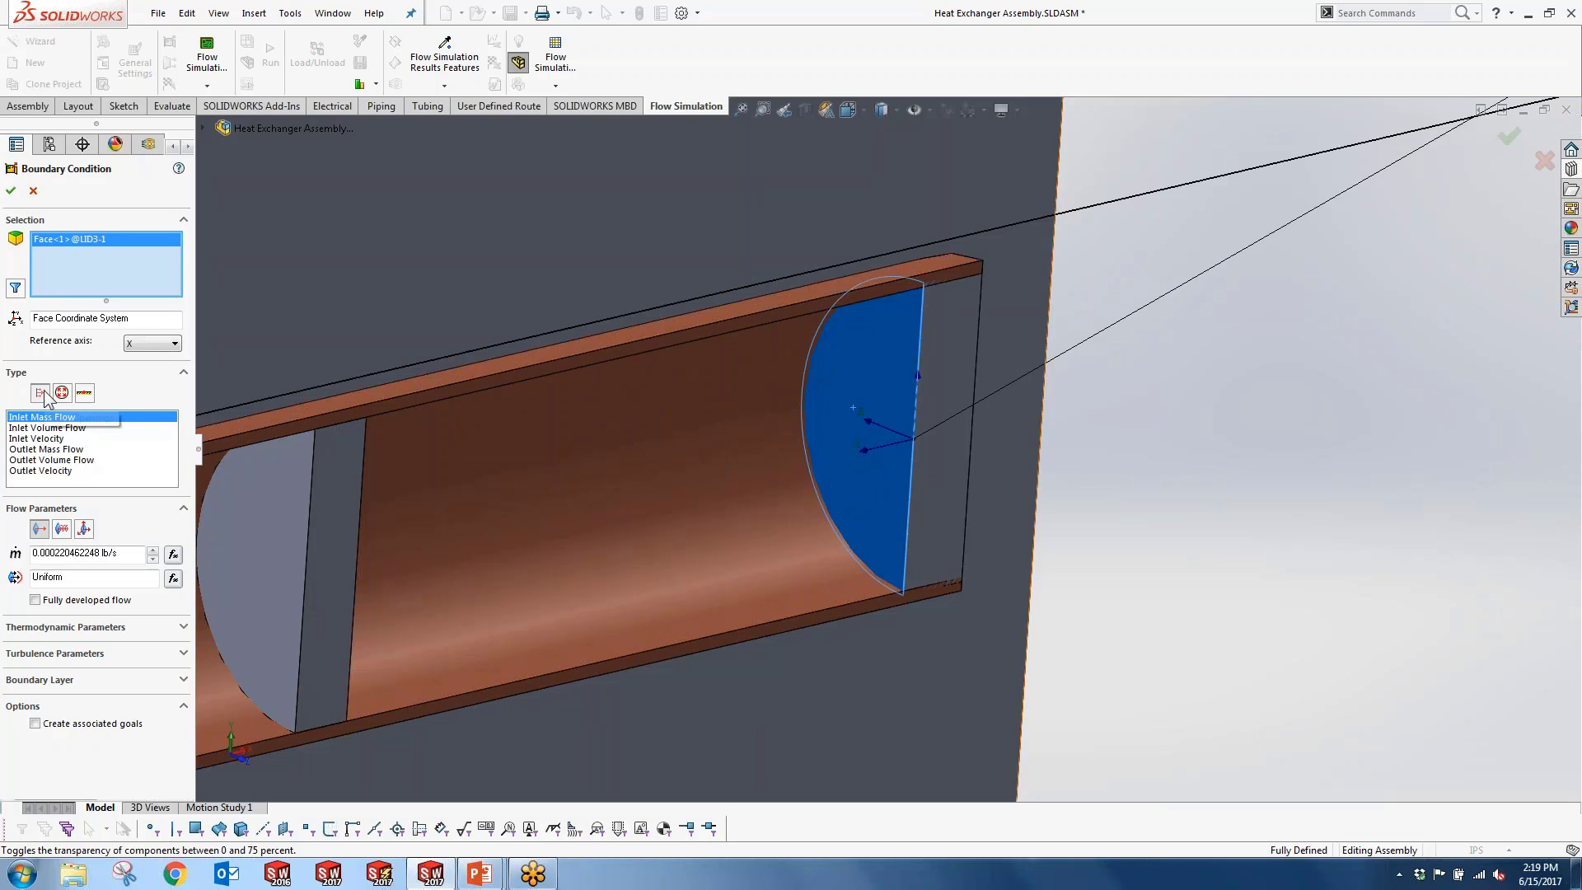
Step: Make the boundary condition an Inlet Velocity of 0.1 in/s with a temperature of 150 °F, and accept it
{"action": "left_click", "coordinate": [36, 439]}
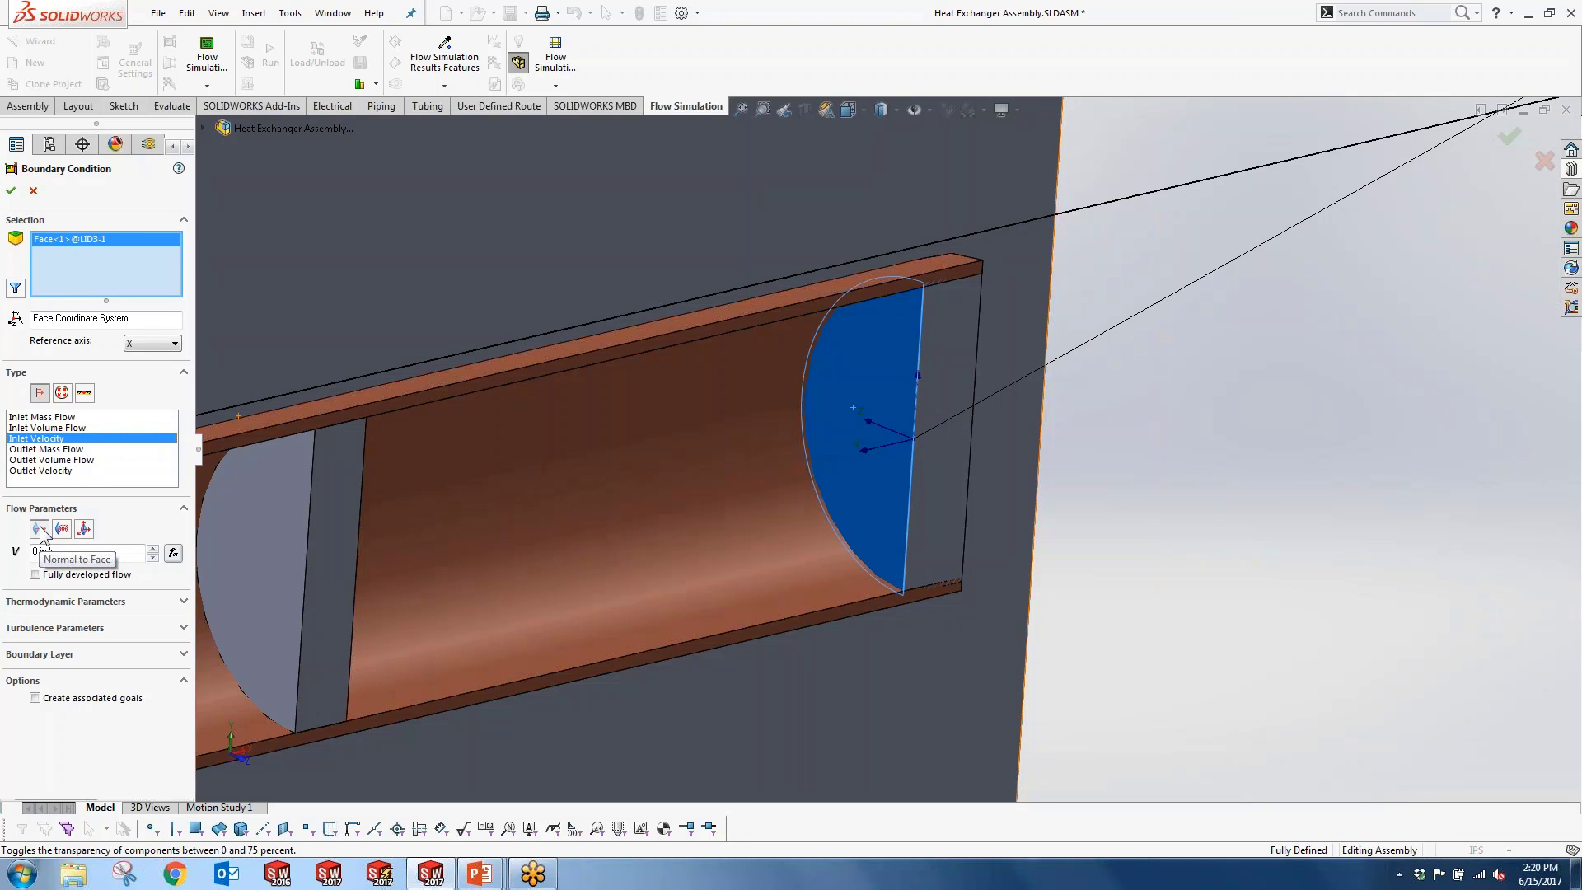
{"action": "left_click_drag", "start_coordinate": [82, 551], "coordinate": [4, 551]}
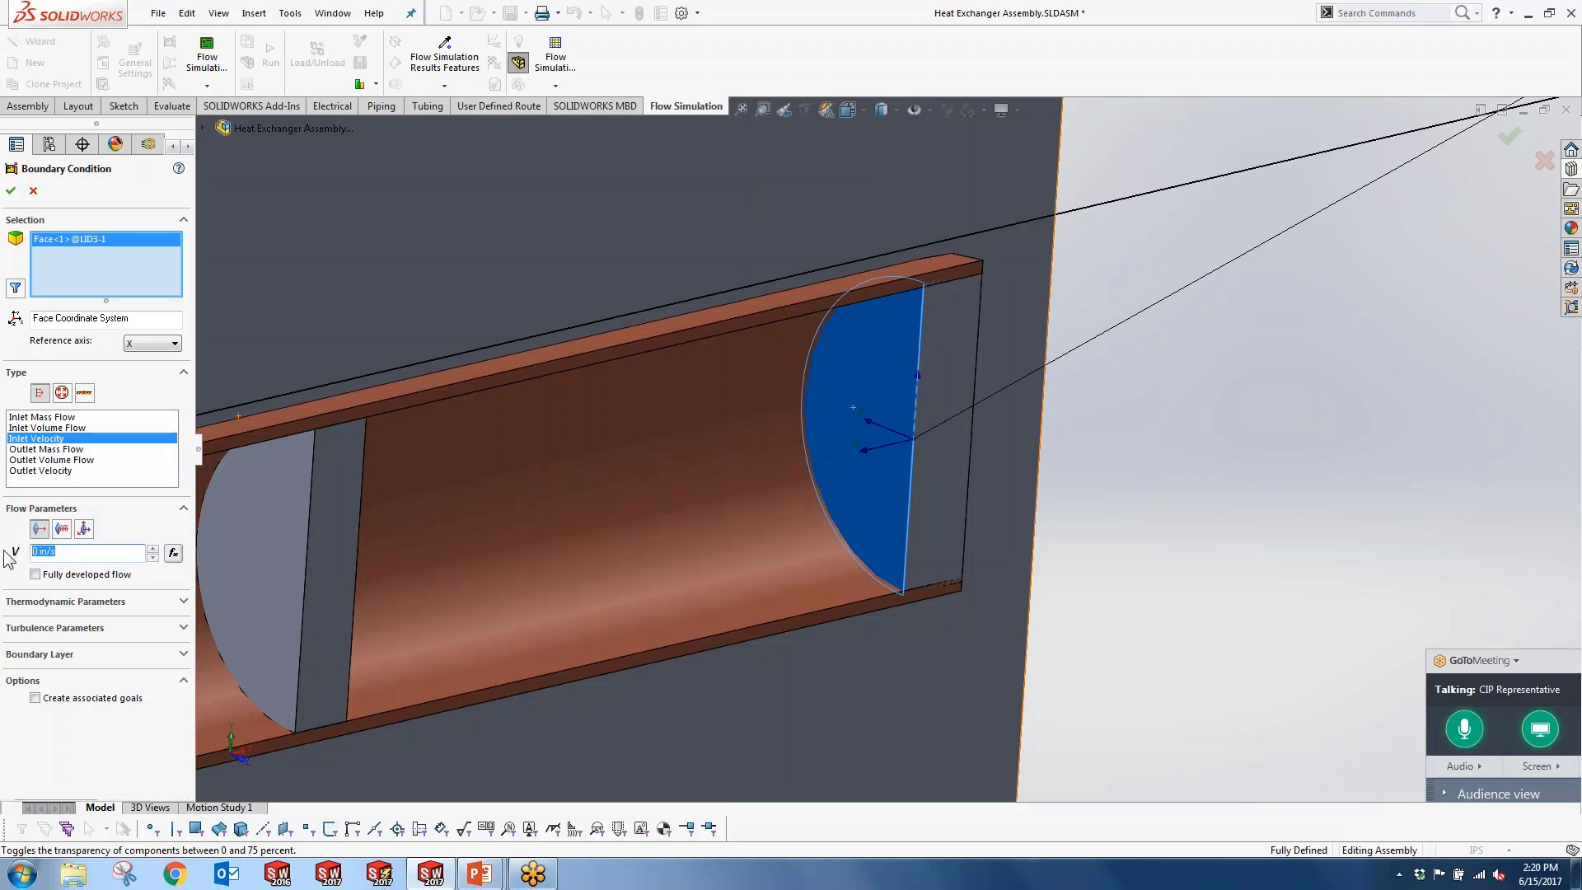
{"action": "type", "text": "0.1"}
{"action": "left_click", "coordinate": [123, 600]}
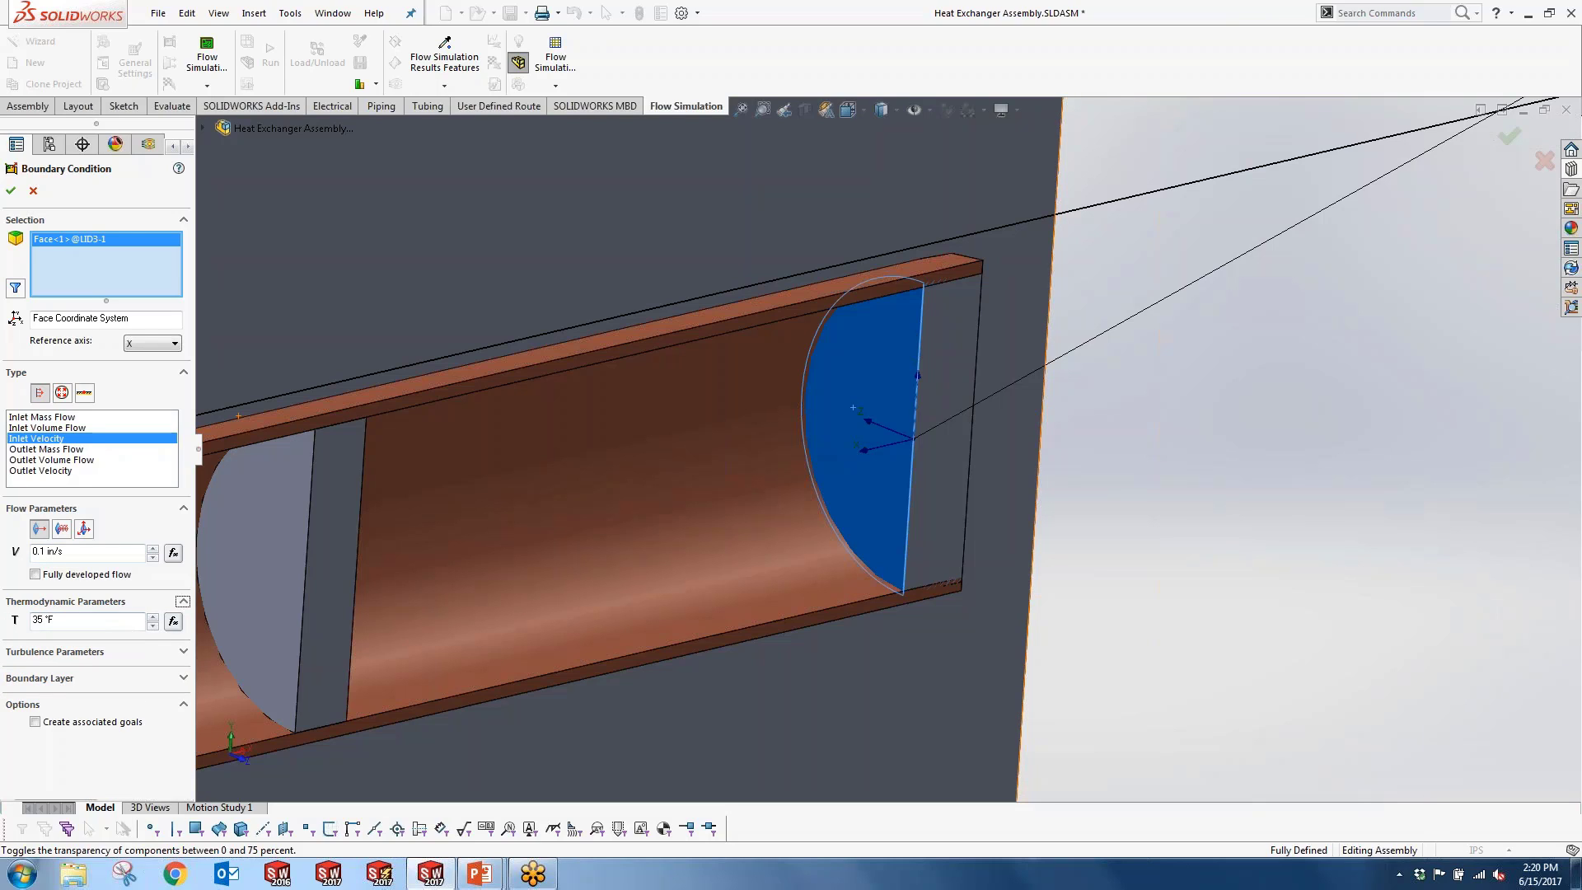
{"action": "left_click_drag", "start_coordinate": [69, 620], "coordinate": [8, 616]}
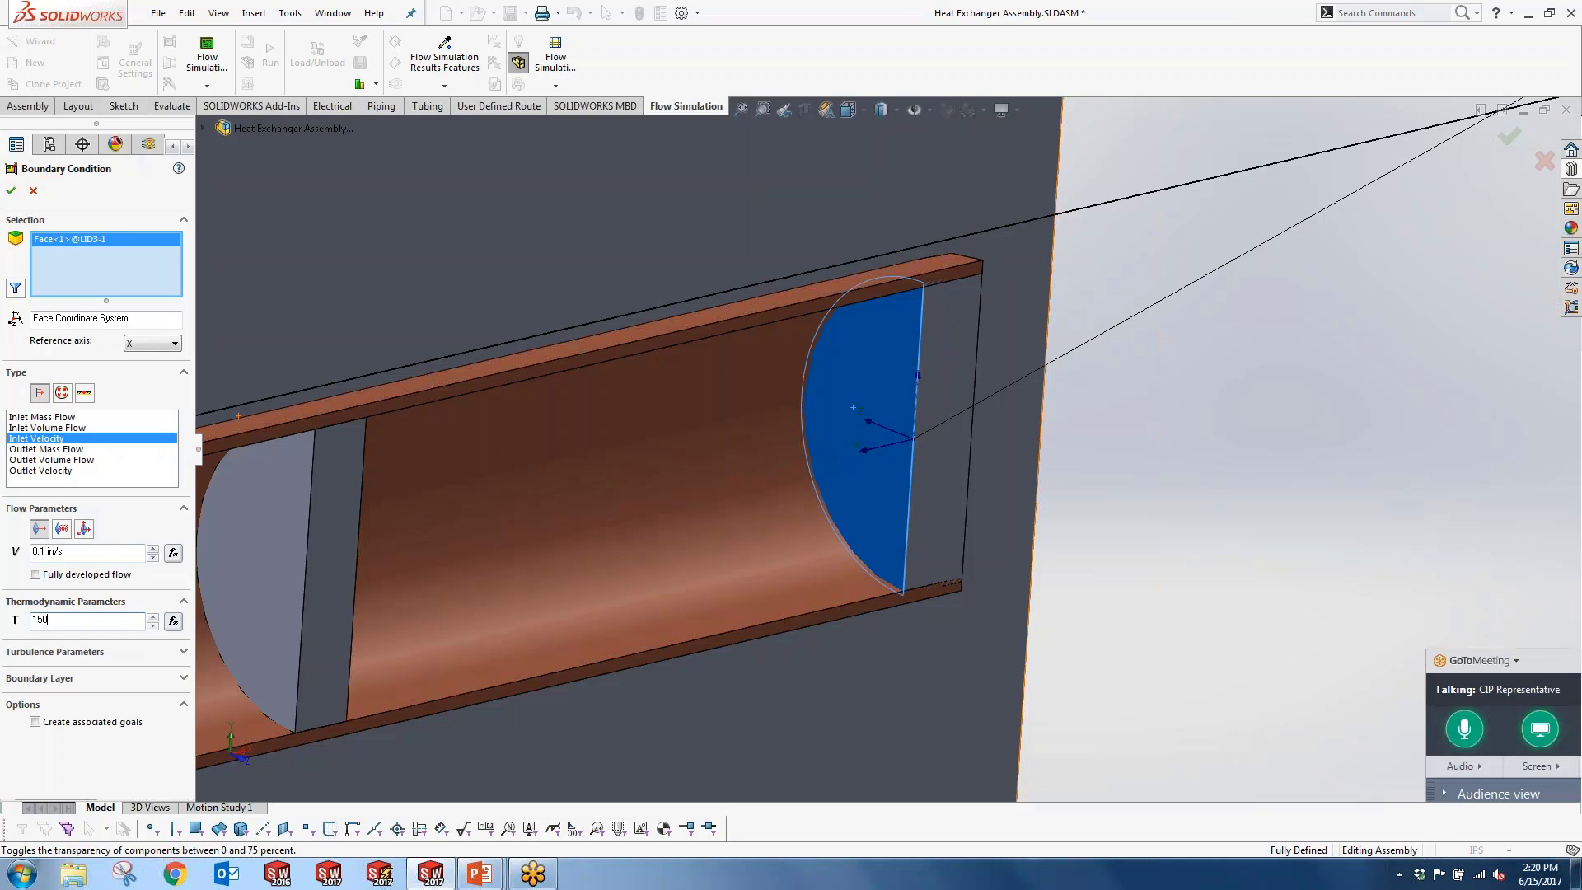
{"action": "type", "text": "150"}
{"action": "scroll", "coordinate": [893, 462], "scroll_direction": "up", "scroll_amount": 3}
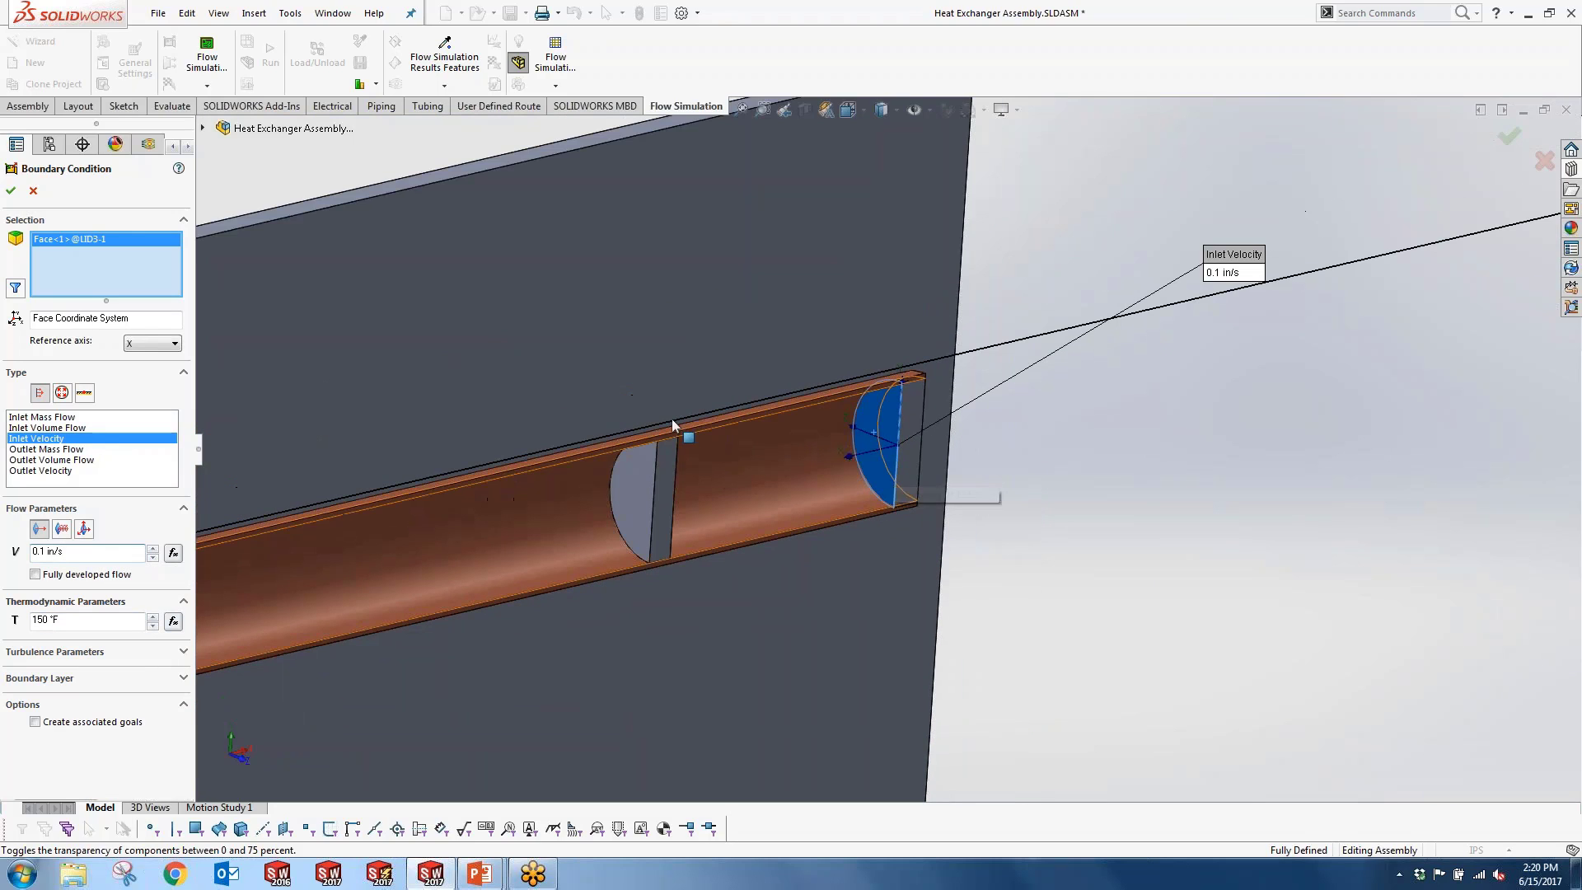
{"action": "left_click", "coordinate": [11, 191]}
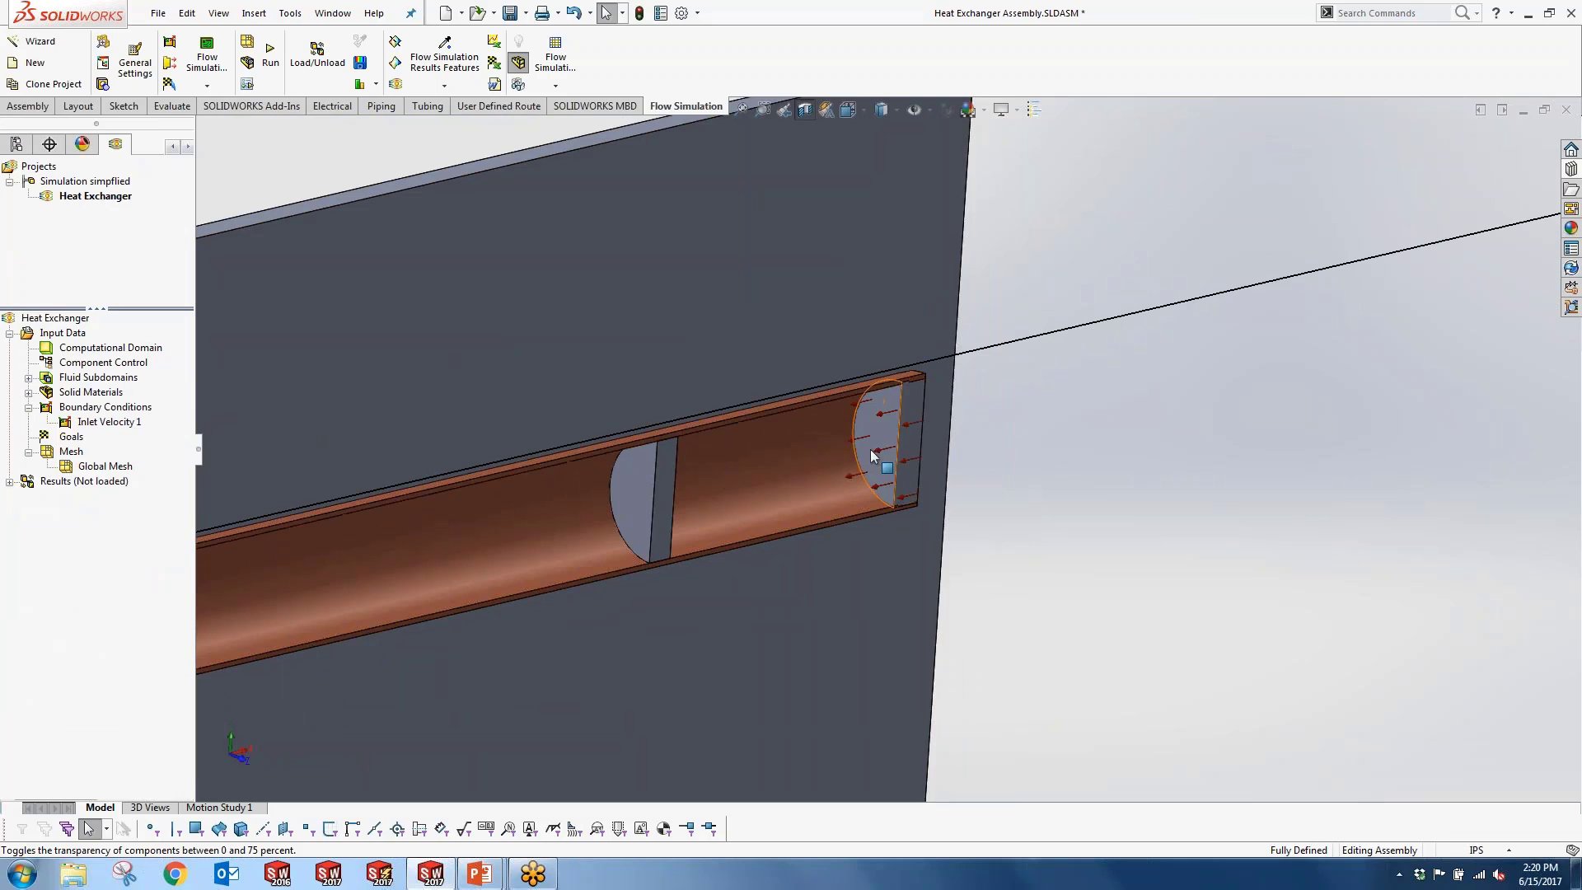
Step: Add an Environment Pressure boundary condition to the inner face of the LID4-1 lid with default values, and collapse the boundary conditions list
{"action": "scroll", "coordinate": [876, 457], "scroll_direction": "up", "scroll_amount": 6}
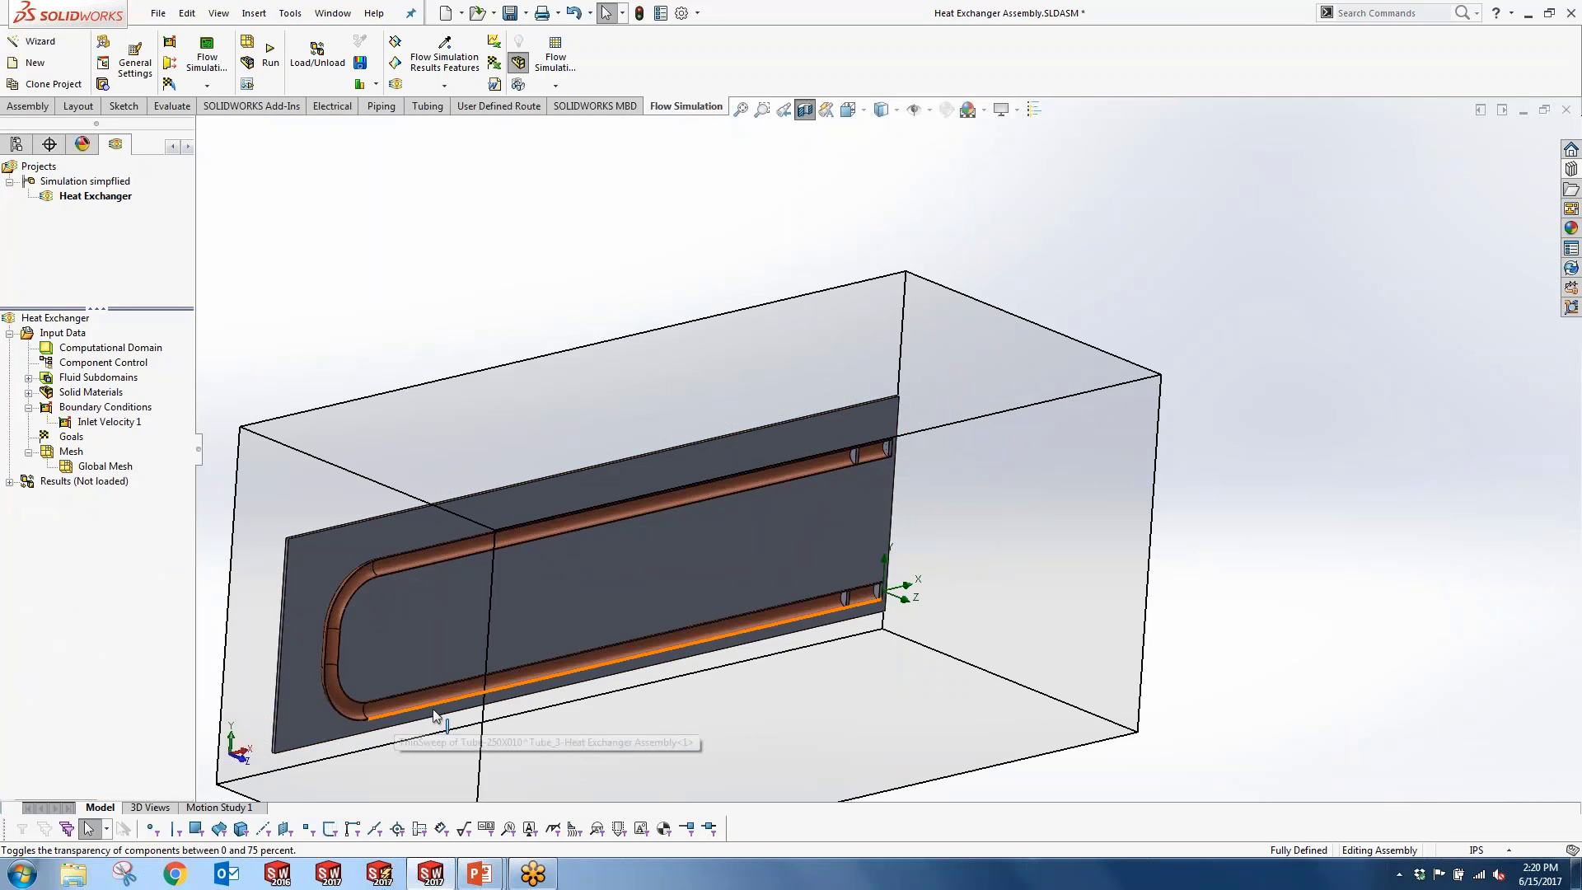
{"action": "scroll", "coordinate": [867, 574], "scroll_direction": "down", "scroll_amount": 8}
{"action": "left_click", "coordinate": [885, 521]}
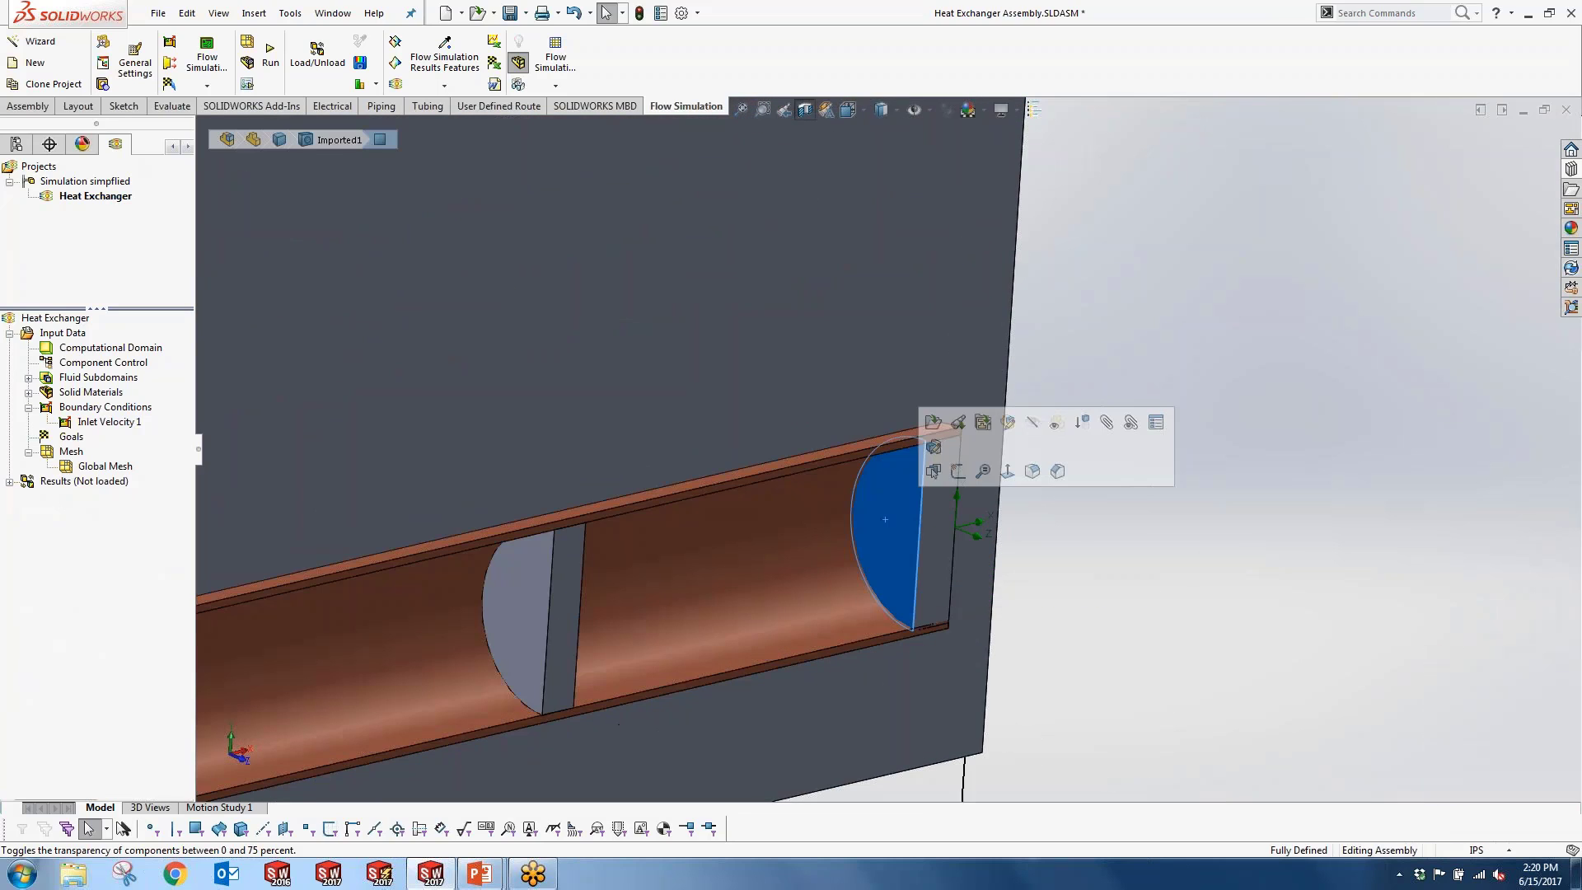
{"action": "right_click", "coordinate": [74, 409]}
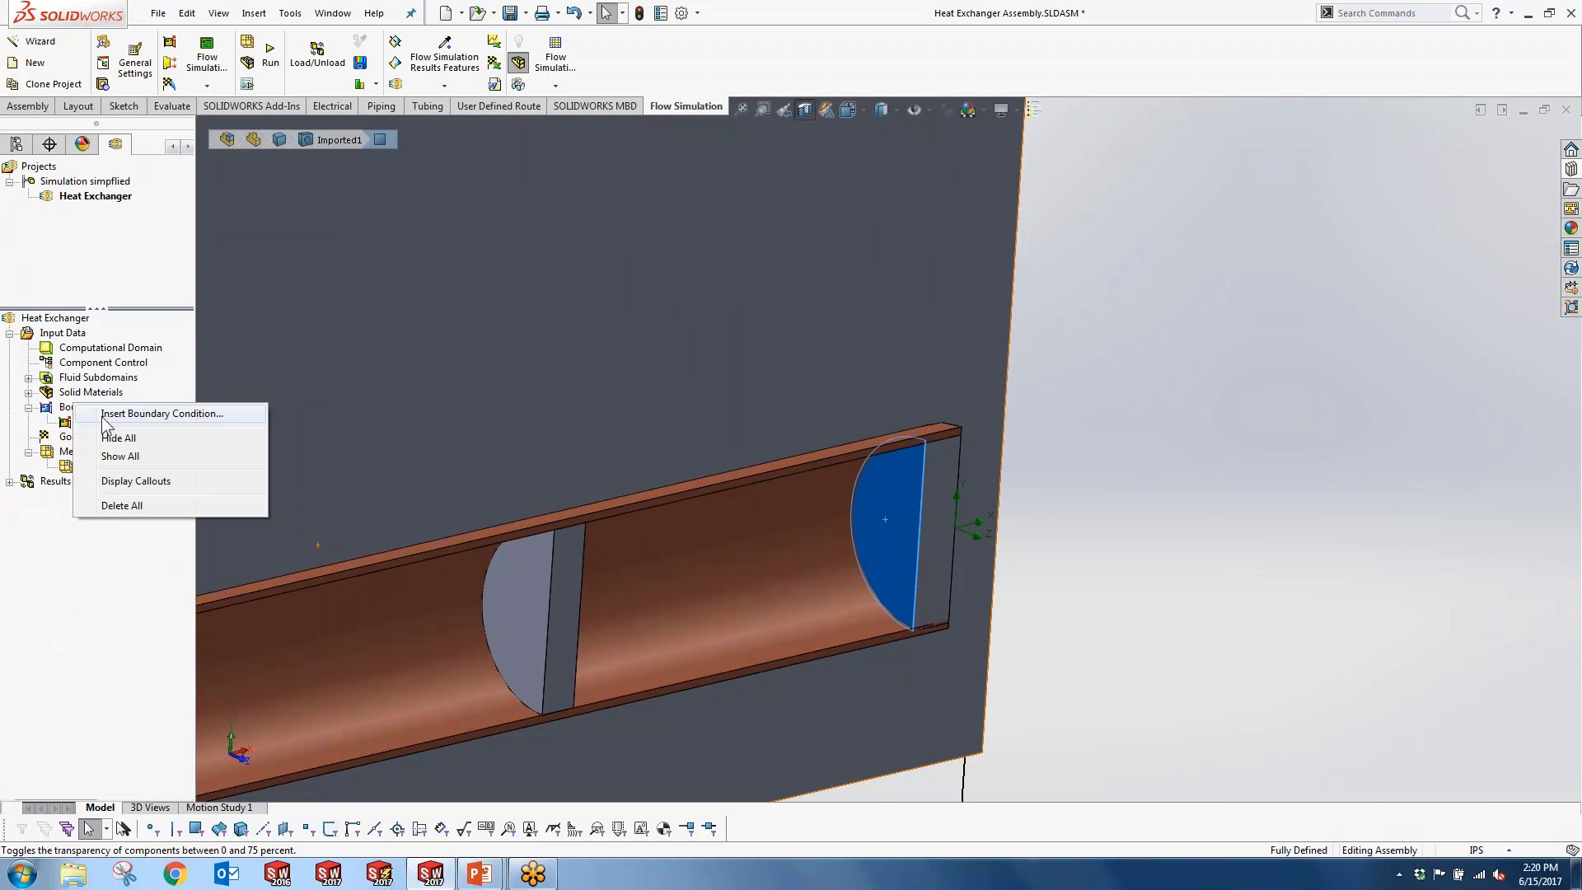
{"action": "left_click", "coordinate": [112, 414]}
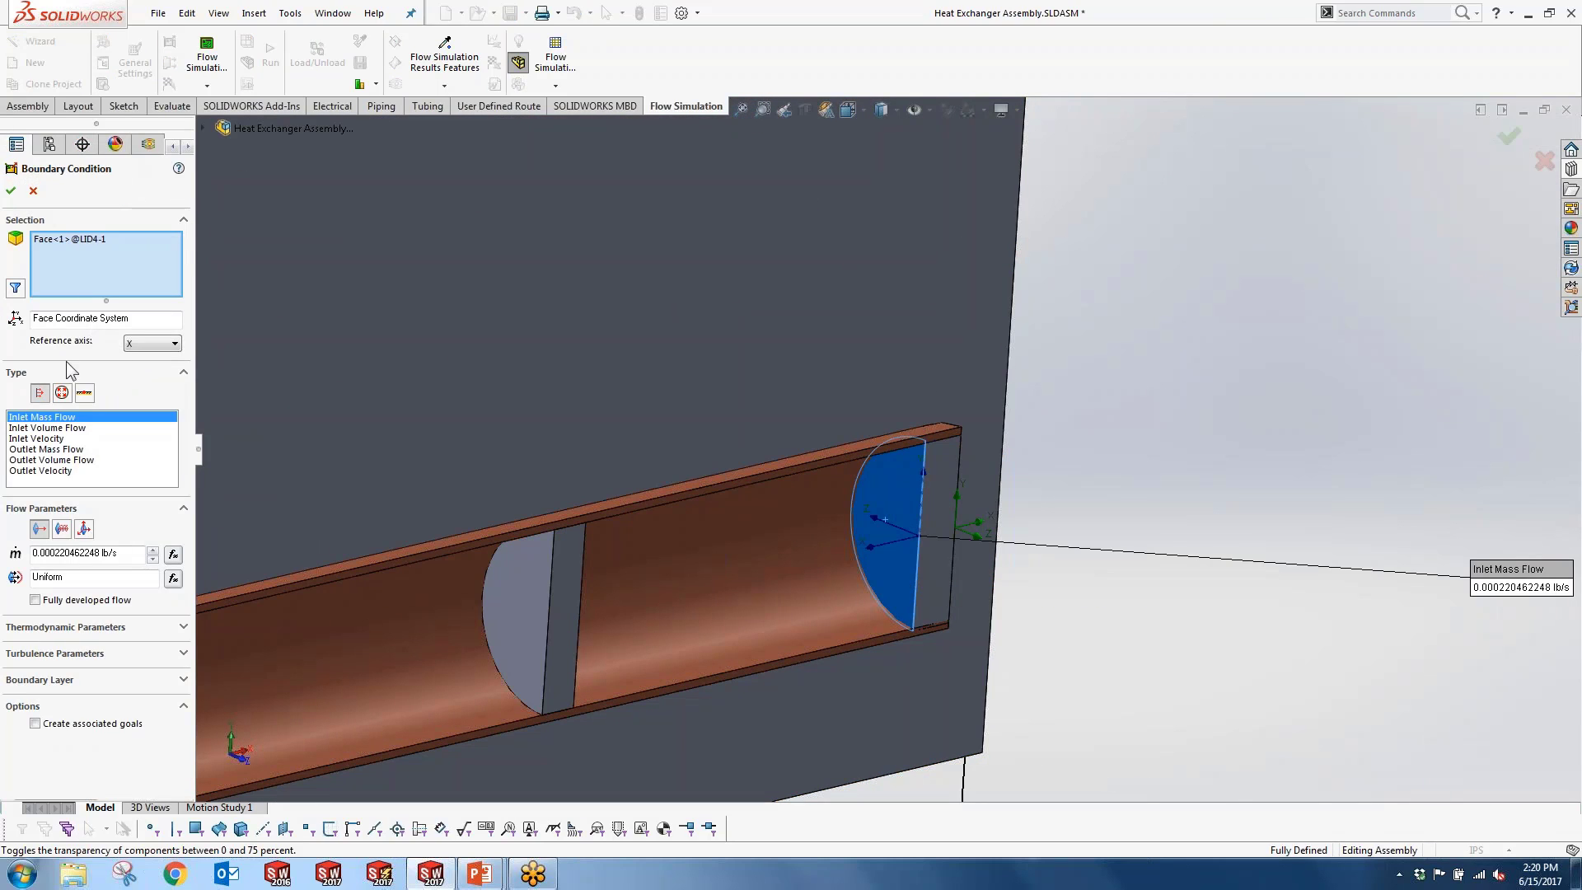
{"action": "left_click", "coordinate": [63, 394]}
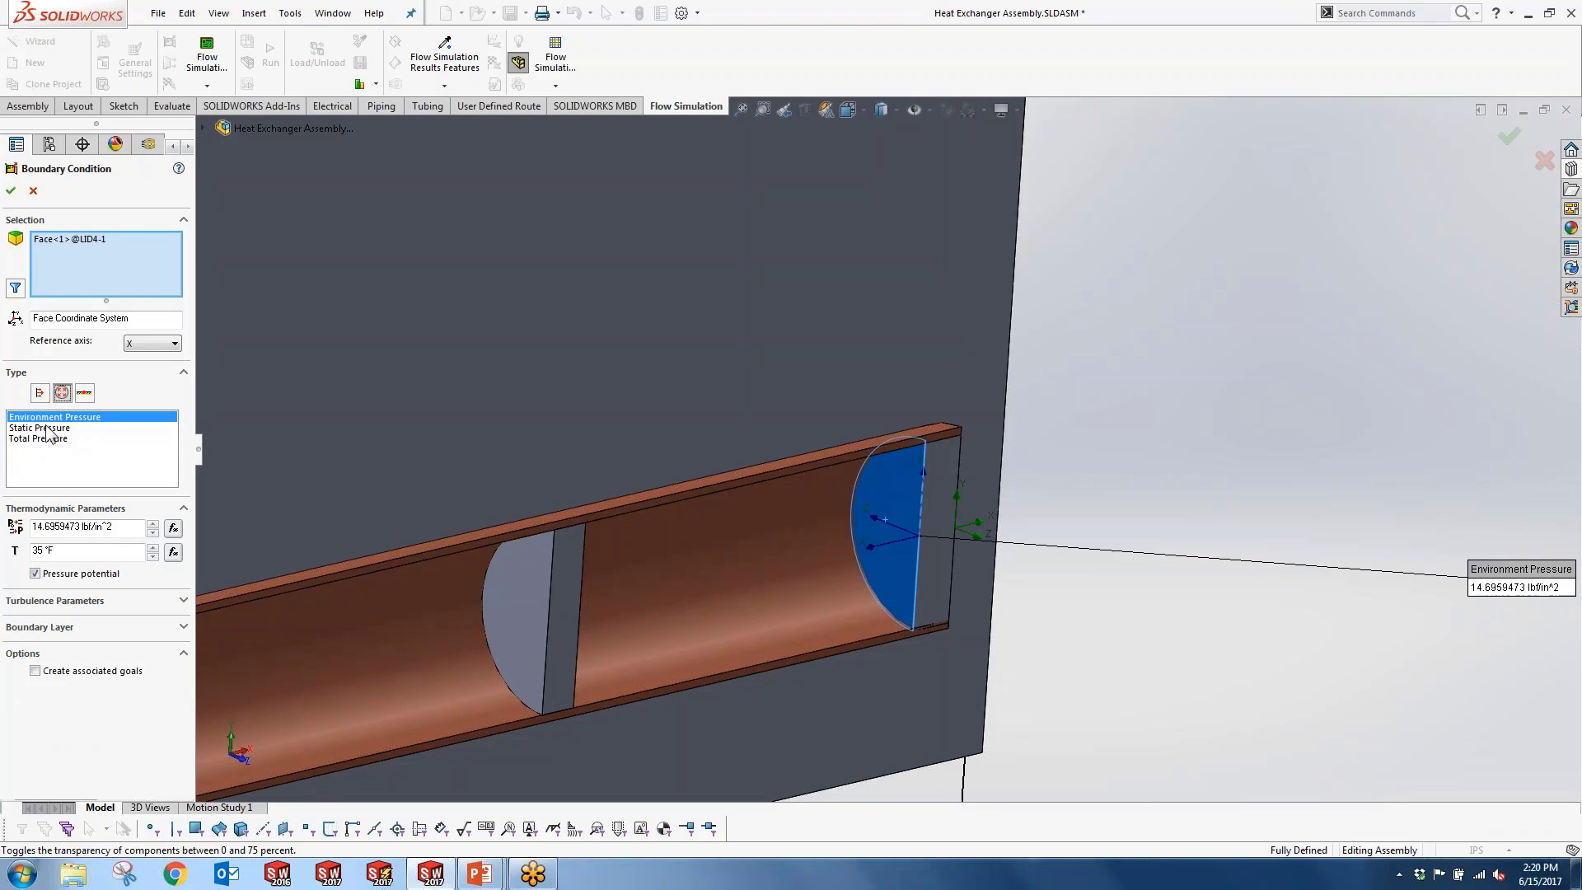
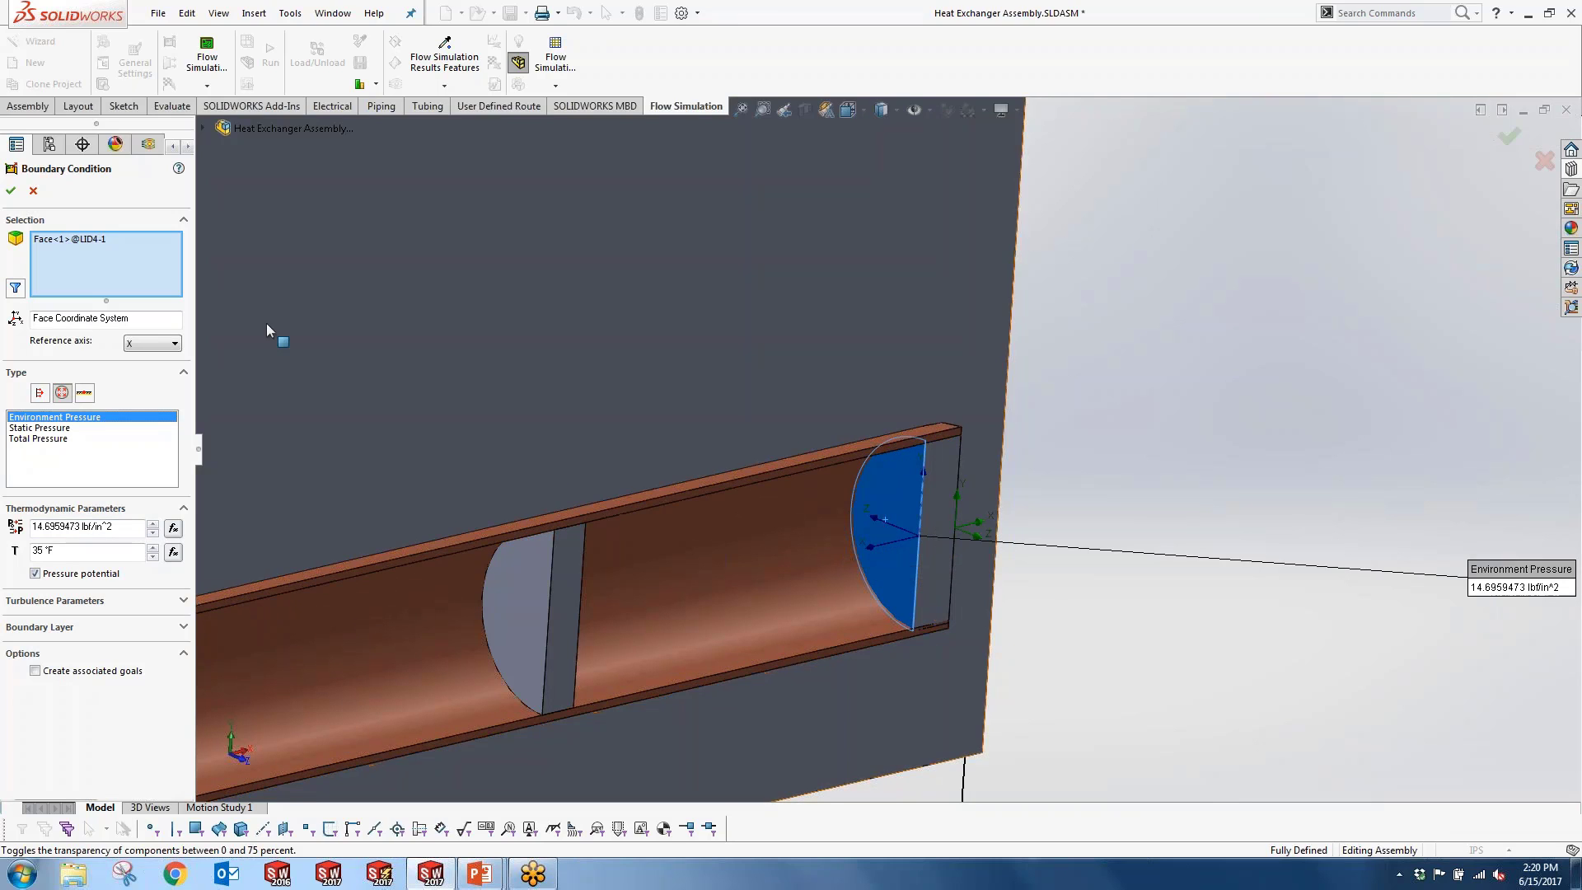
{"action": "left_click", "coordinate": [11, 193]}
{"action": "scroll", "coordinate": [898, 495], "scroll_direction": "up", "scroll_amount": 5}
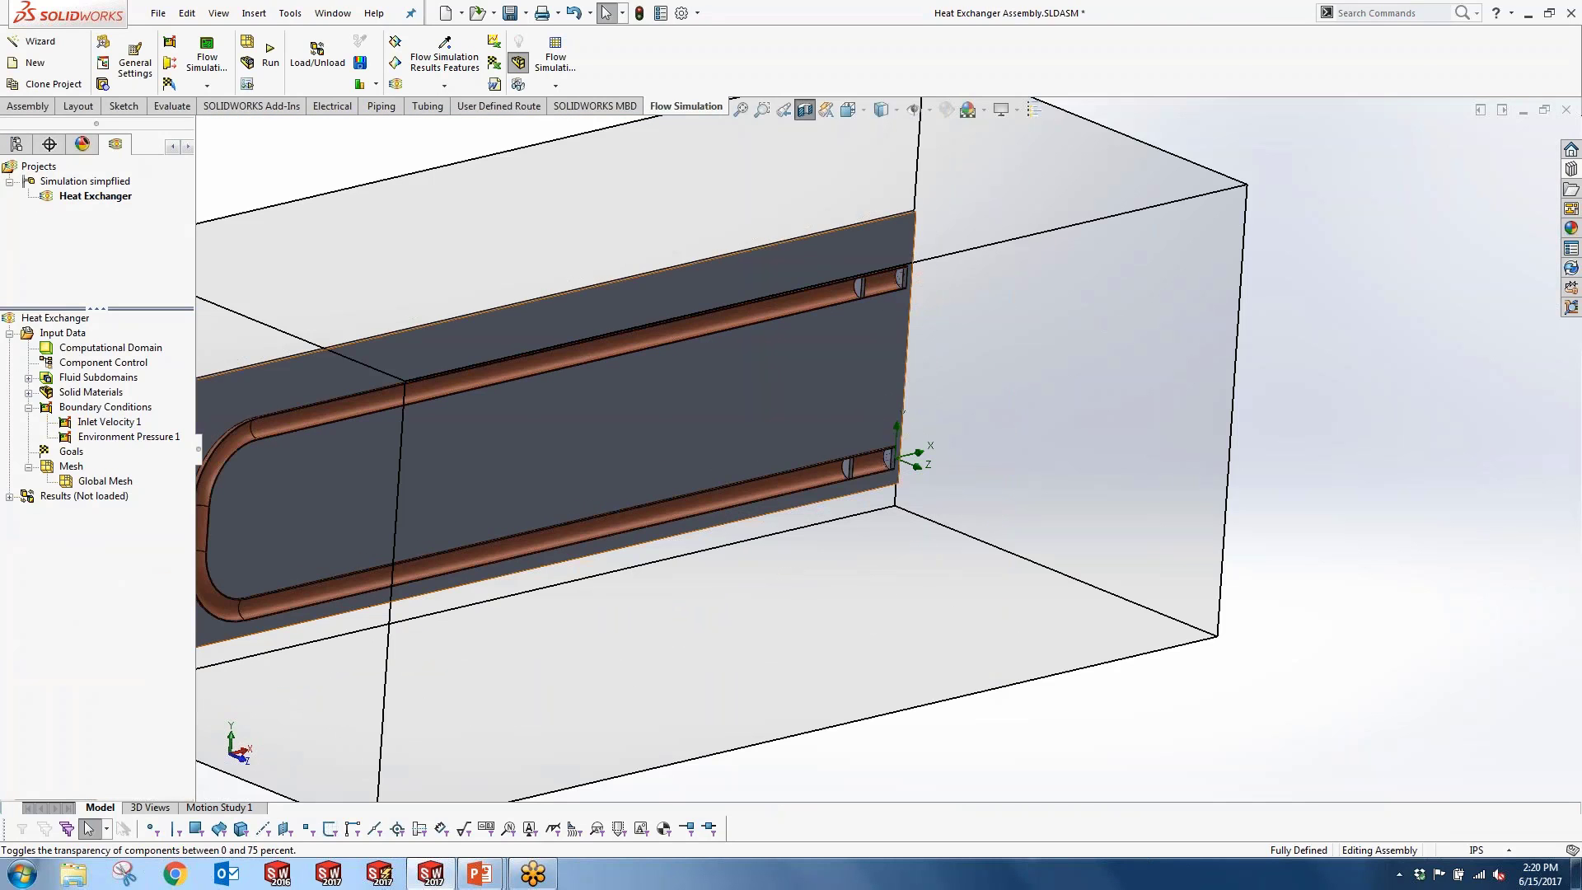
{"action": "scroll", "coordinate": [889, 464], "scroll_direction": "up", "scroll_amount": 3}
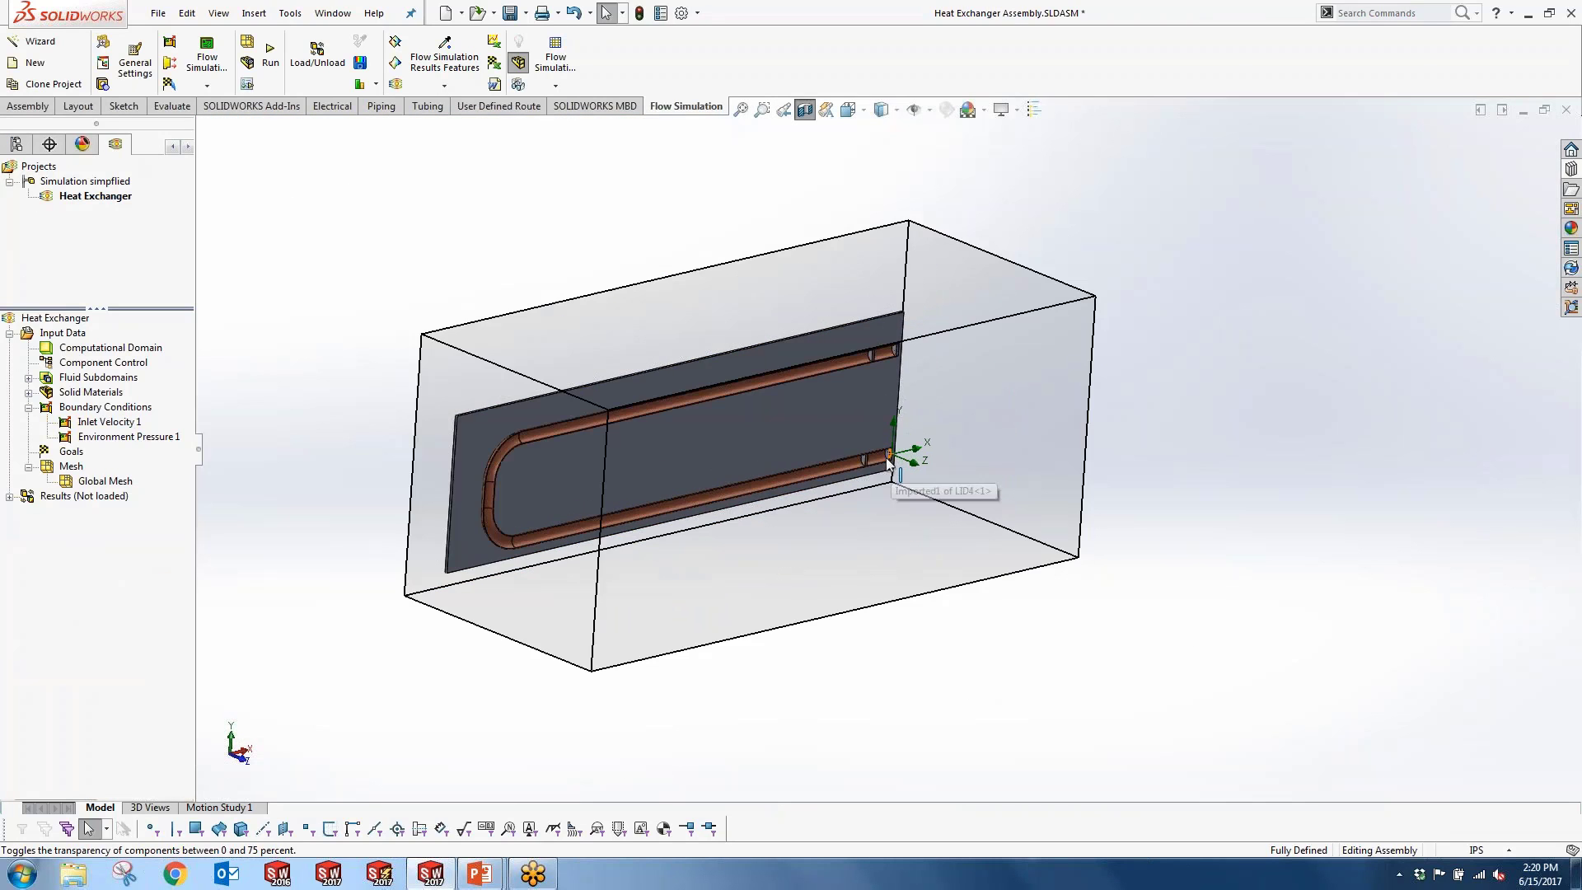
{"action": "left_click", "coordinate": [29, 407]}
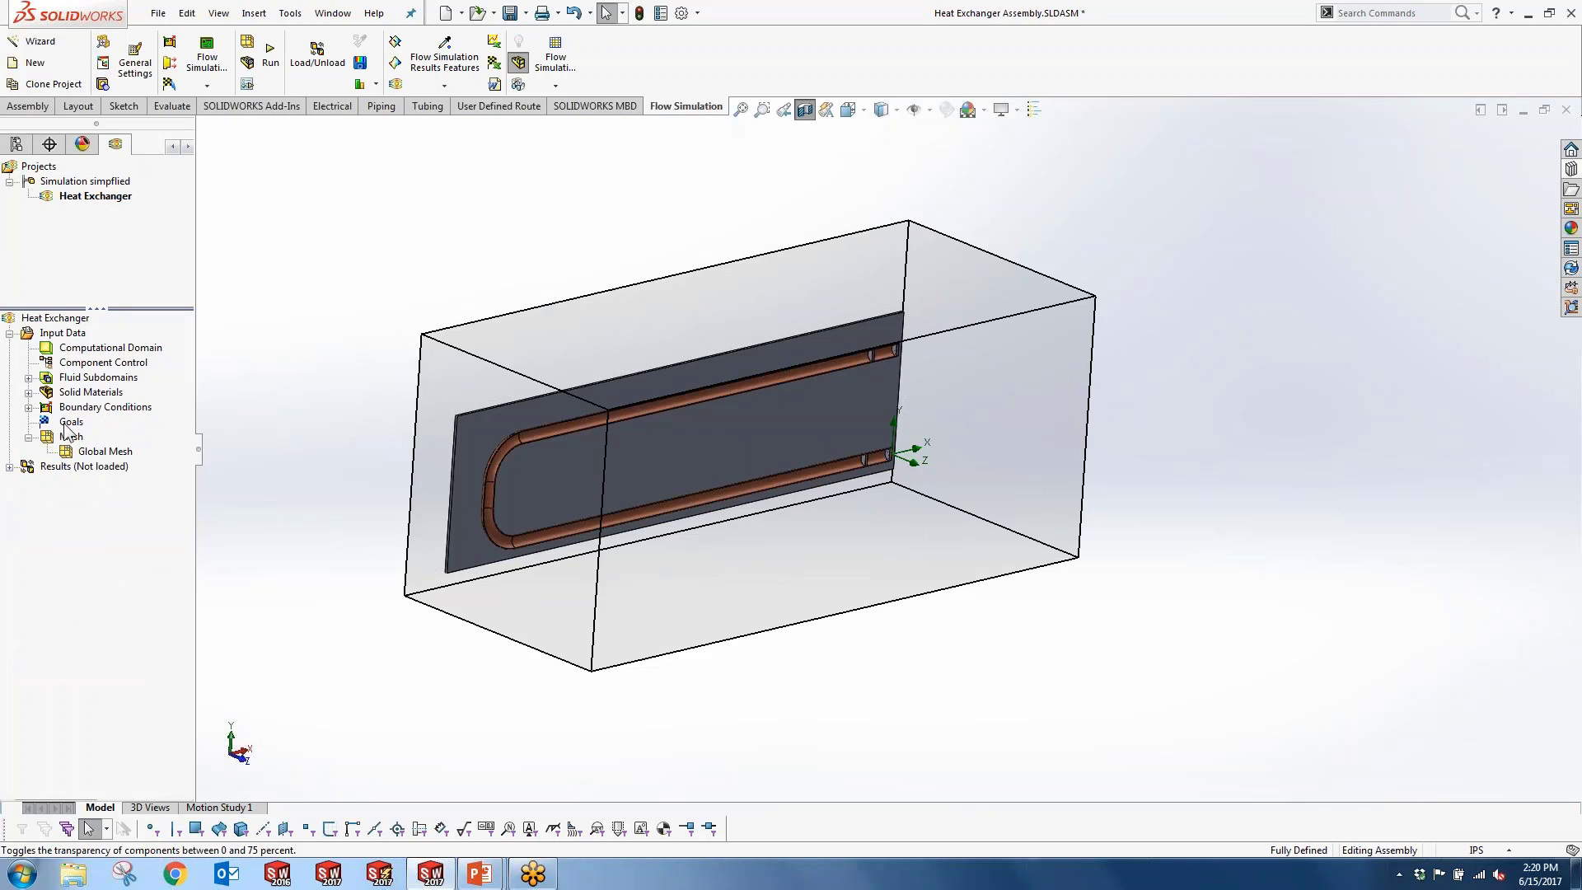
Step: Insert a surface goal on the inner face of the lid at the upper tube end
{"action": "right_click", "coordinate": [66, 424]}
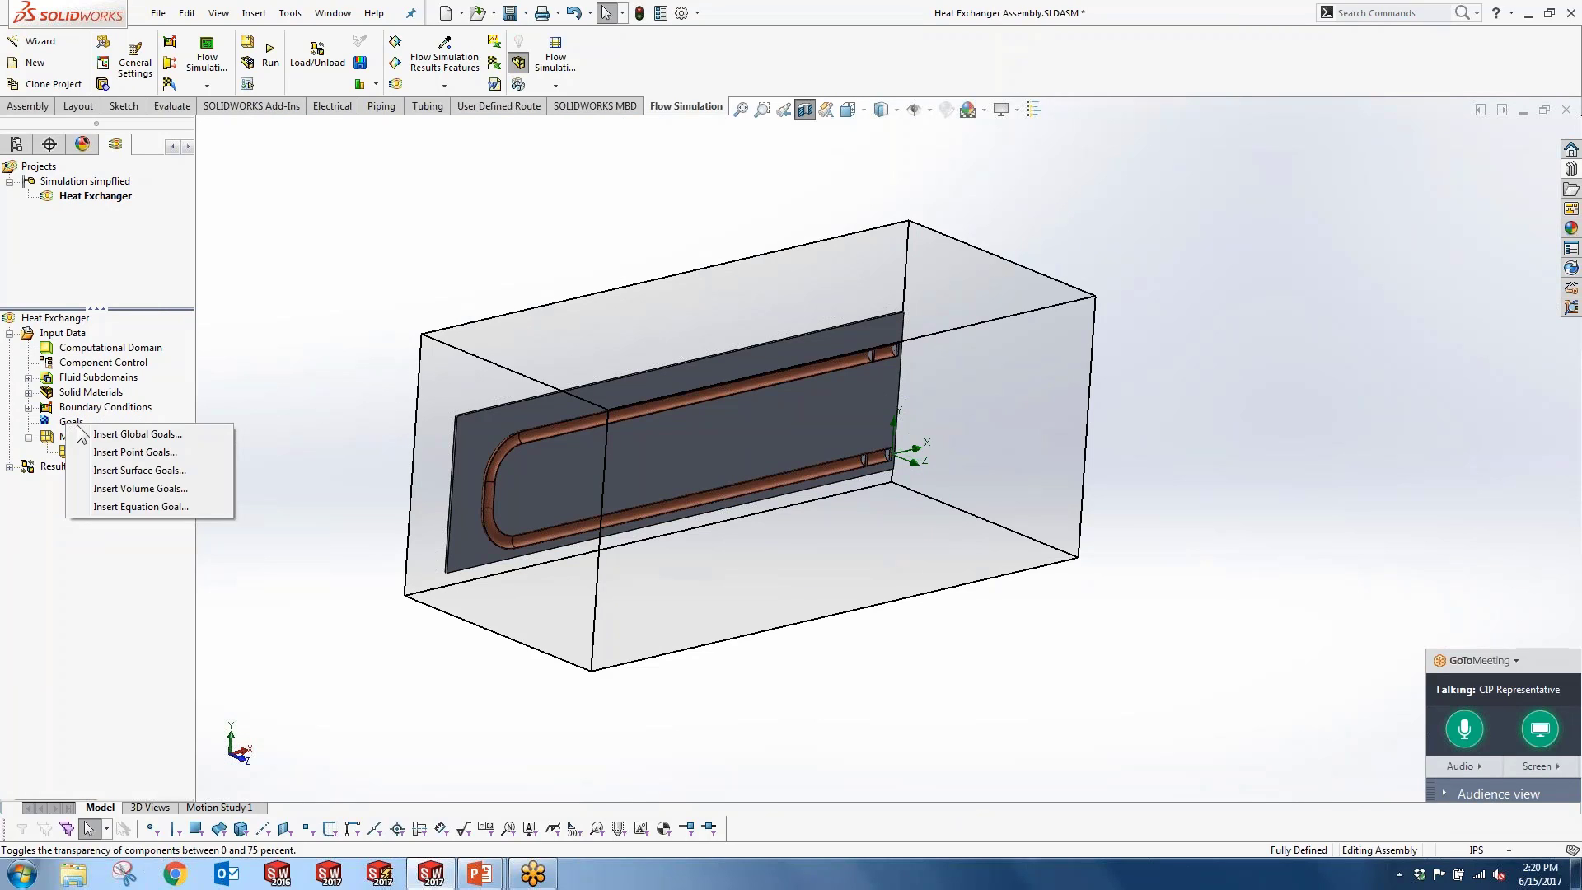
{"action": "left_click", "coordinate": [42, 423]}
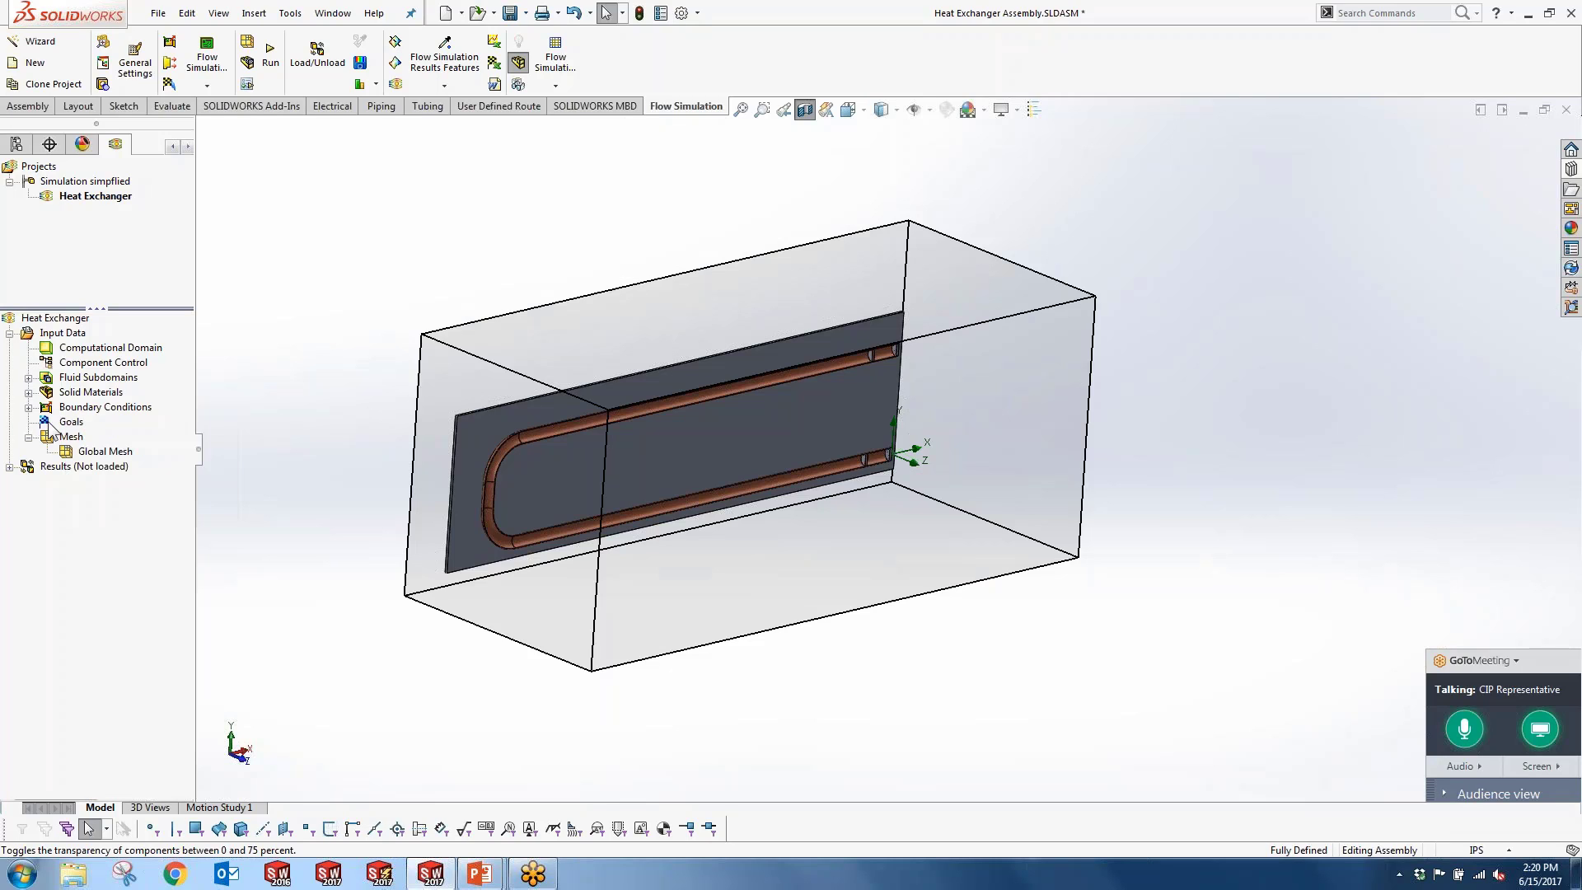
{"action": "right_click", "coordinate": [49, 426]}
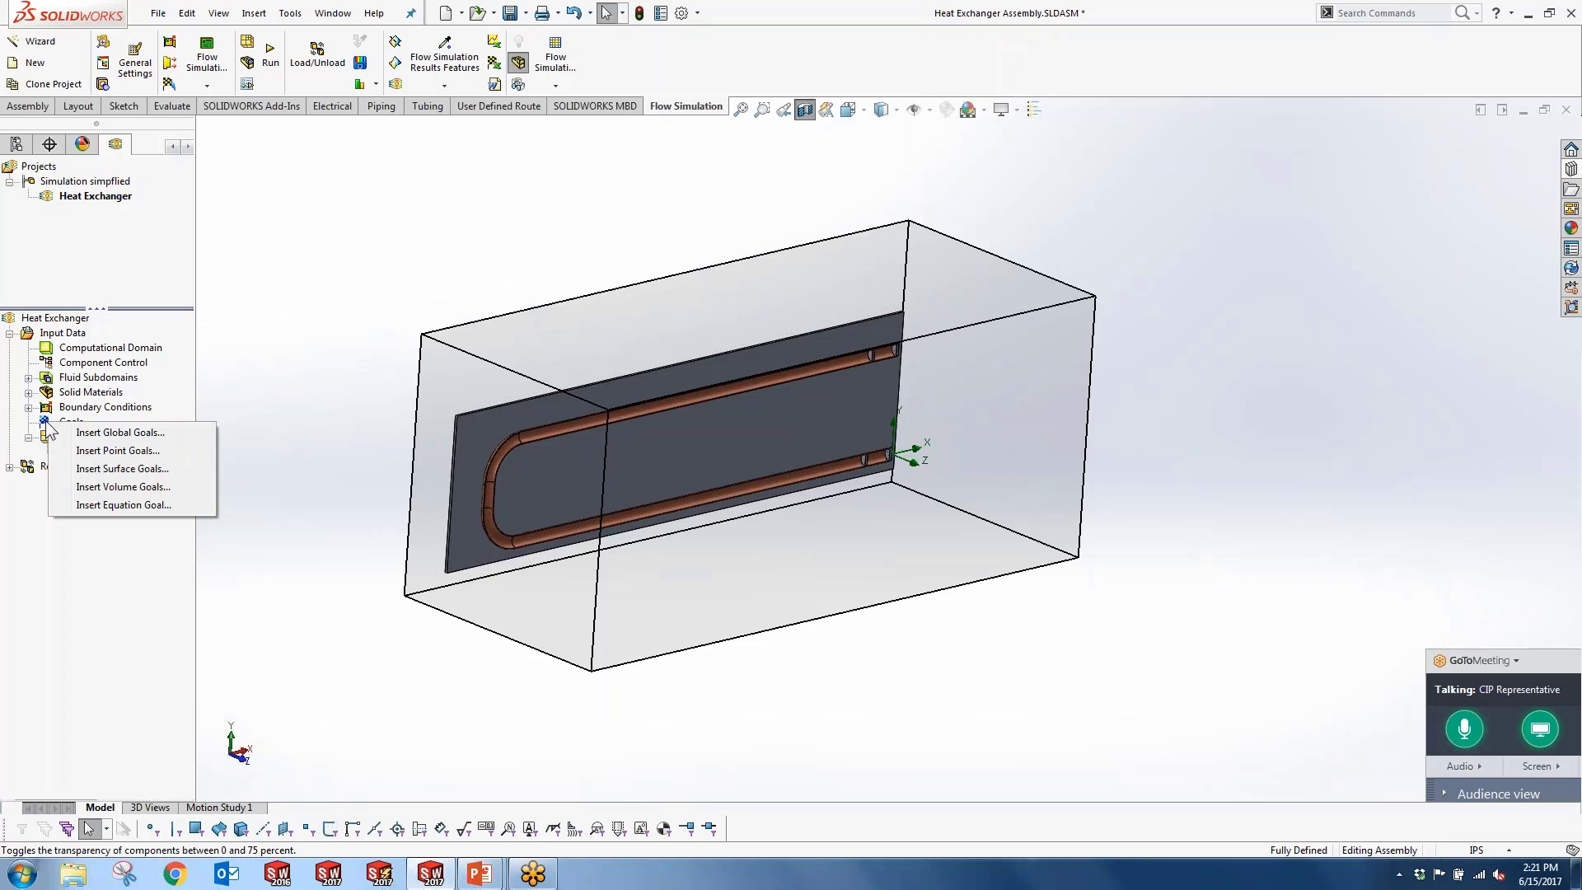
{"action": "left_click", "coordinate": [97, 468]}
{"action": "scroll", "coordinate": [867, 441], "scroll_direction": "down", "scroll_amount": 6}
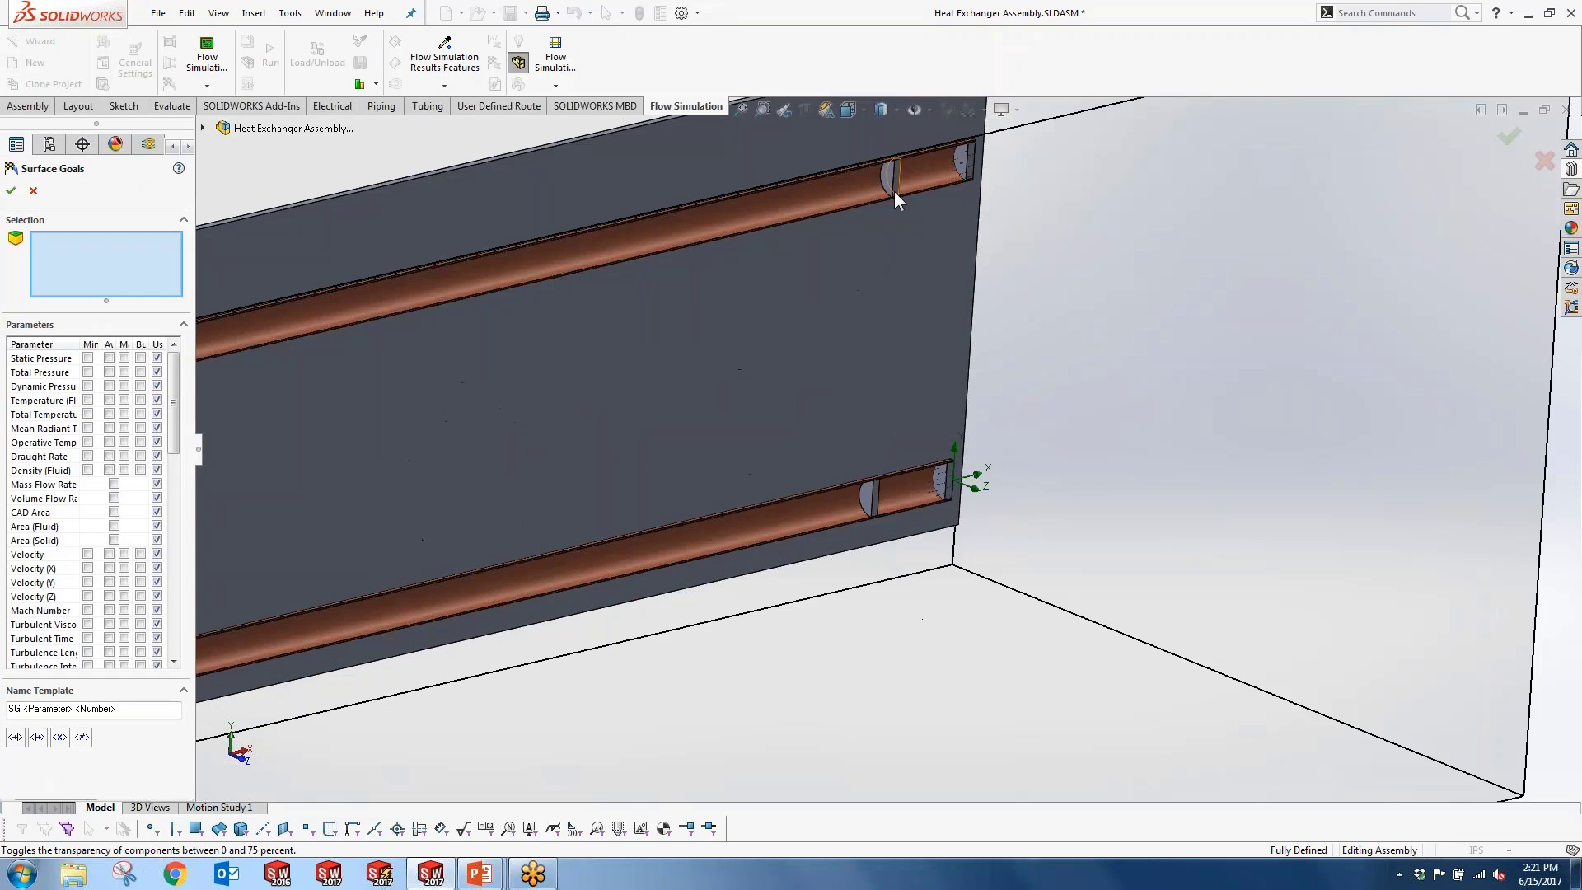
{"action": "left_click", "coordinate": [877, 275]}
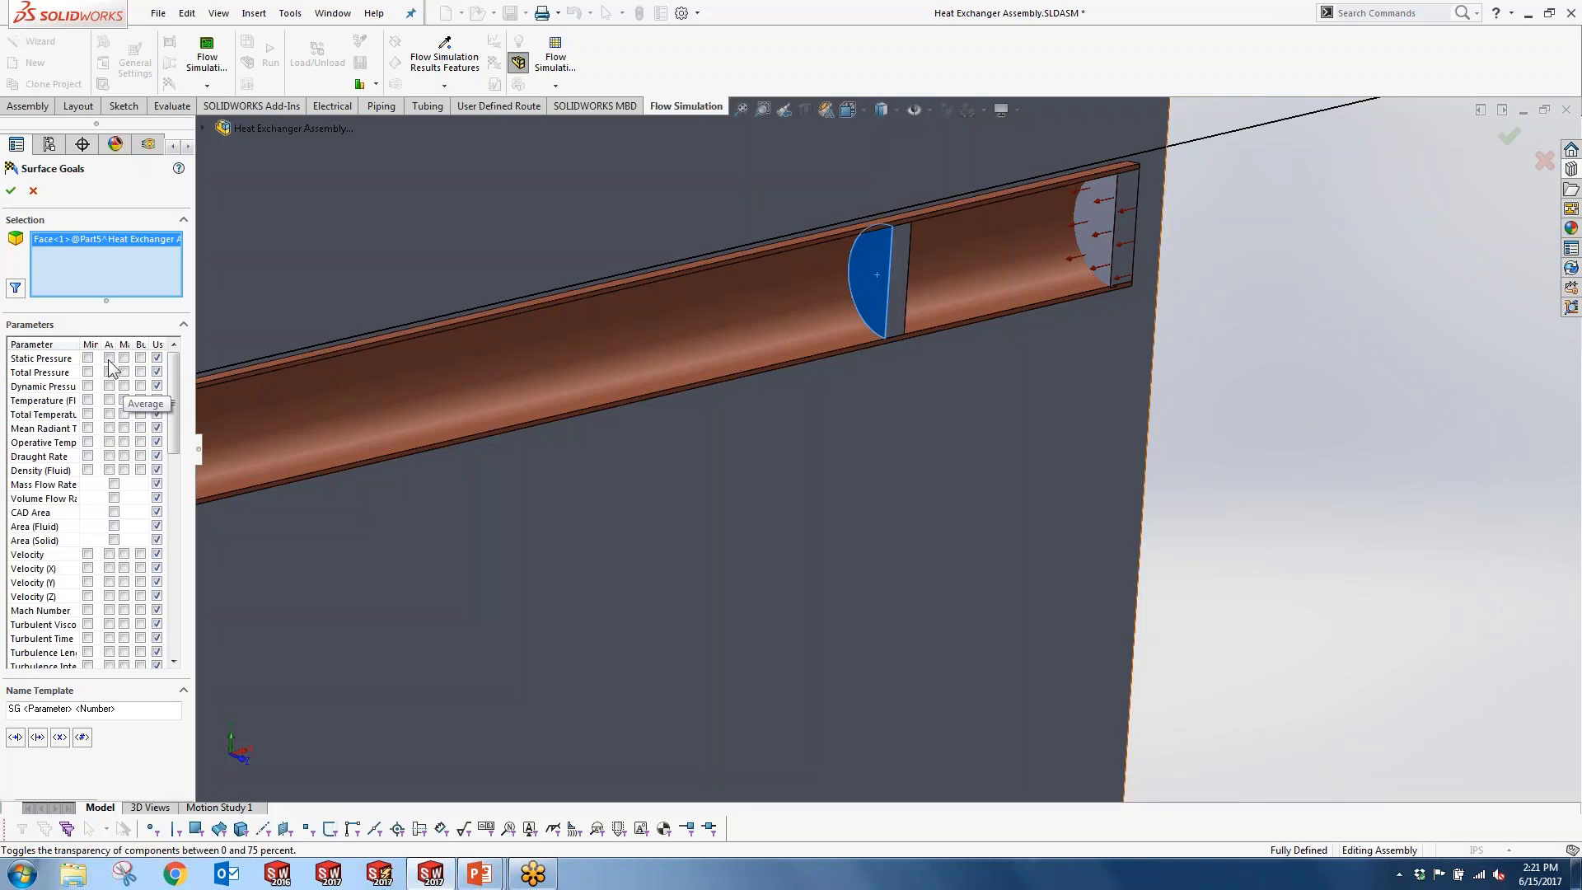
Step: Have the surface goal track average fluid temperature, name it Temp Inlet, and accept it
{"action": "left_click", "coordinate": [109, 400]}
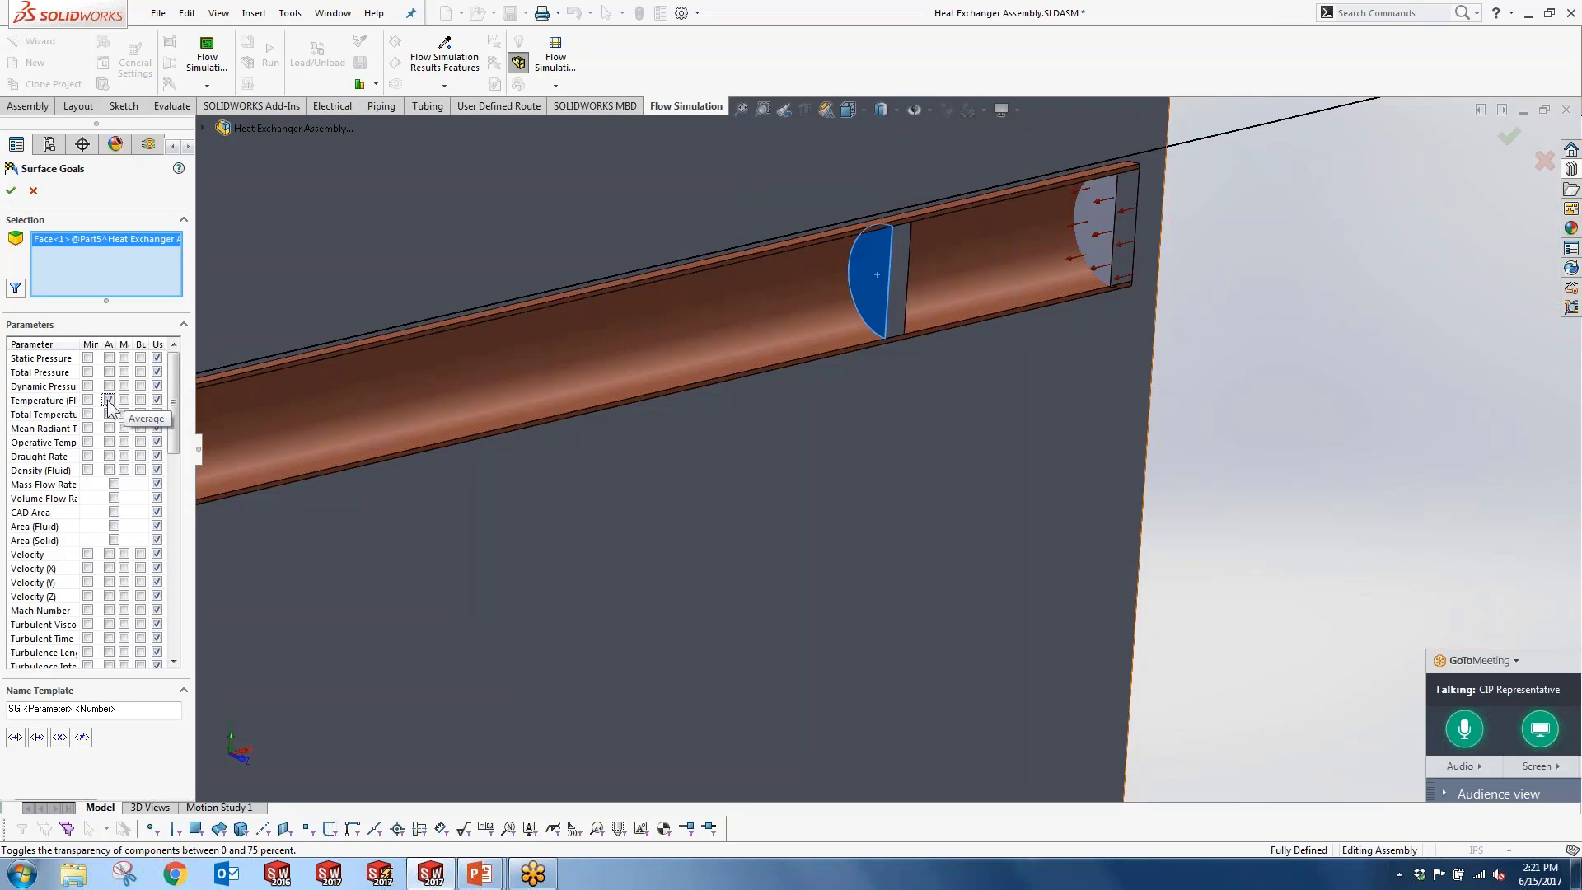
{"action": "left_click_drag", "start_coordinate": [121, 713], "coordinate": [8, 713]}
{"action": "key", "text": "Delete"}
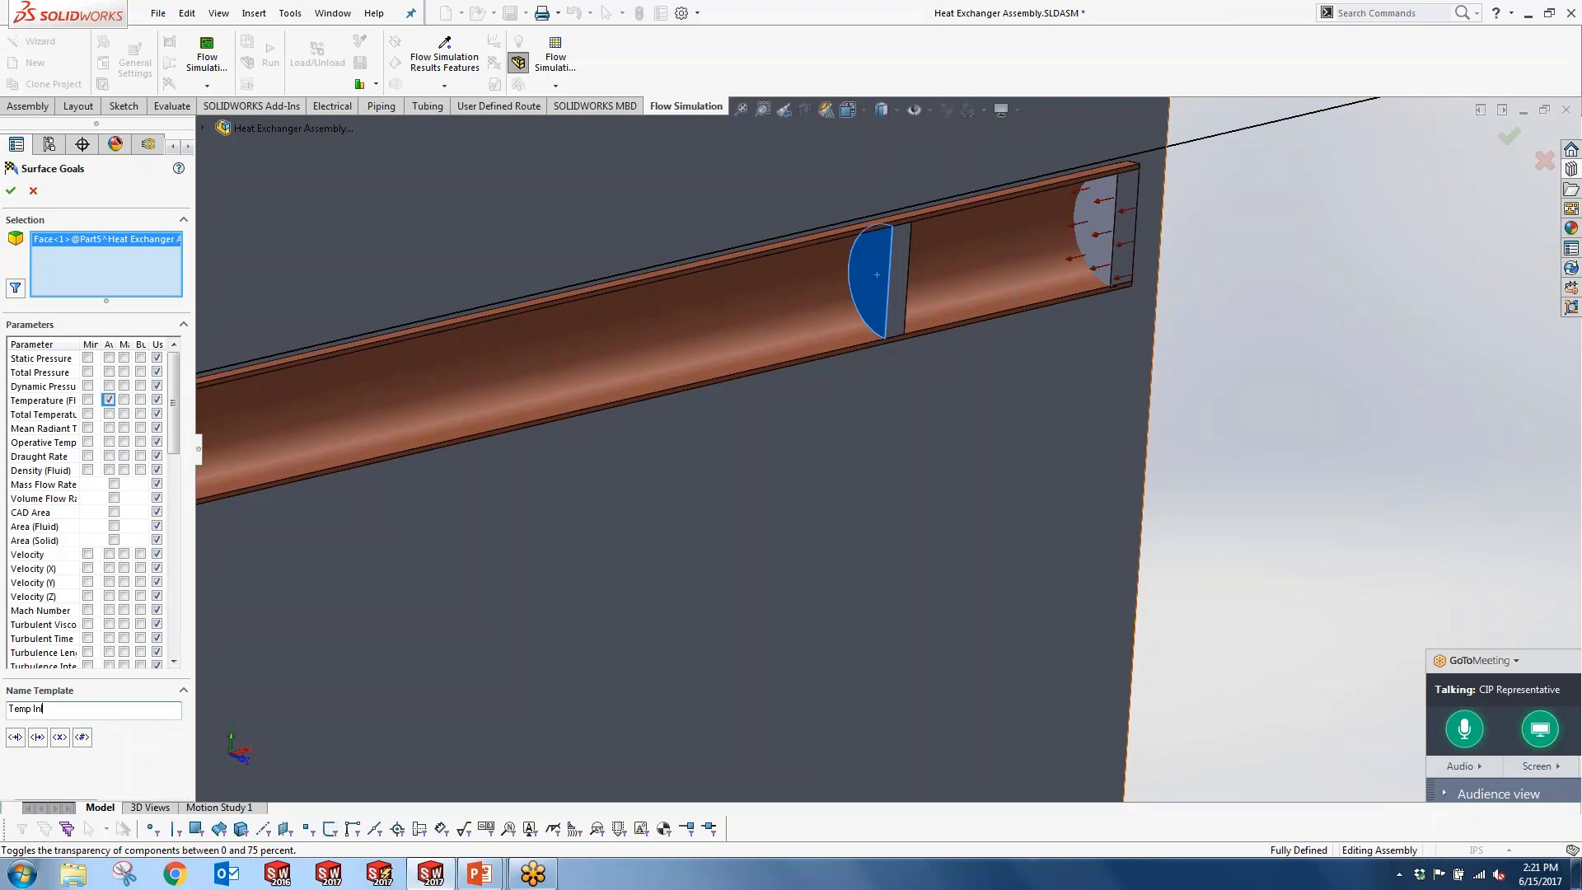
{"action": "left_click", "coordinate": [10, 190]}
Step: Insert another surface goal on the inner face of the lid at the lower tube end
{"action": "right_click", "coordinate": [71, 423]}
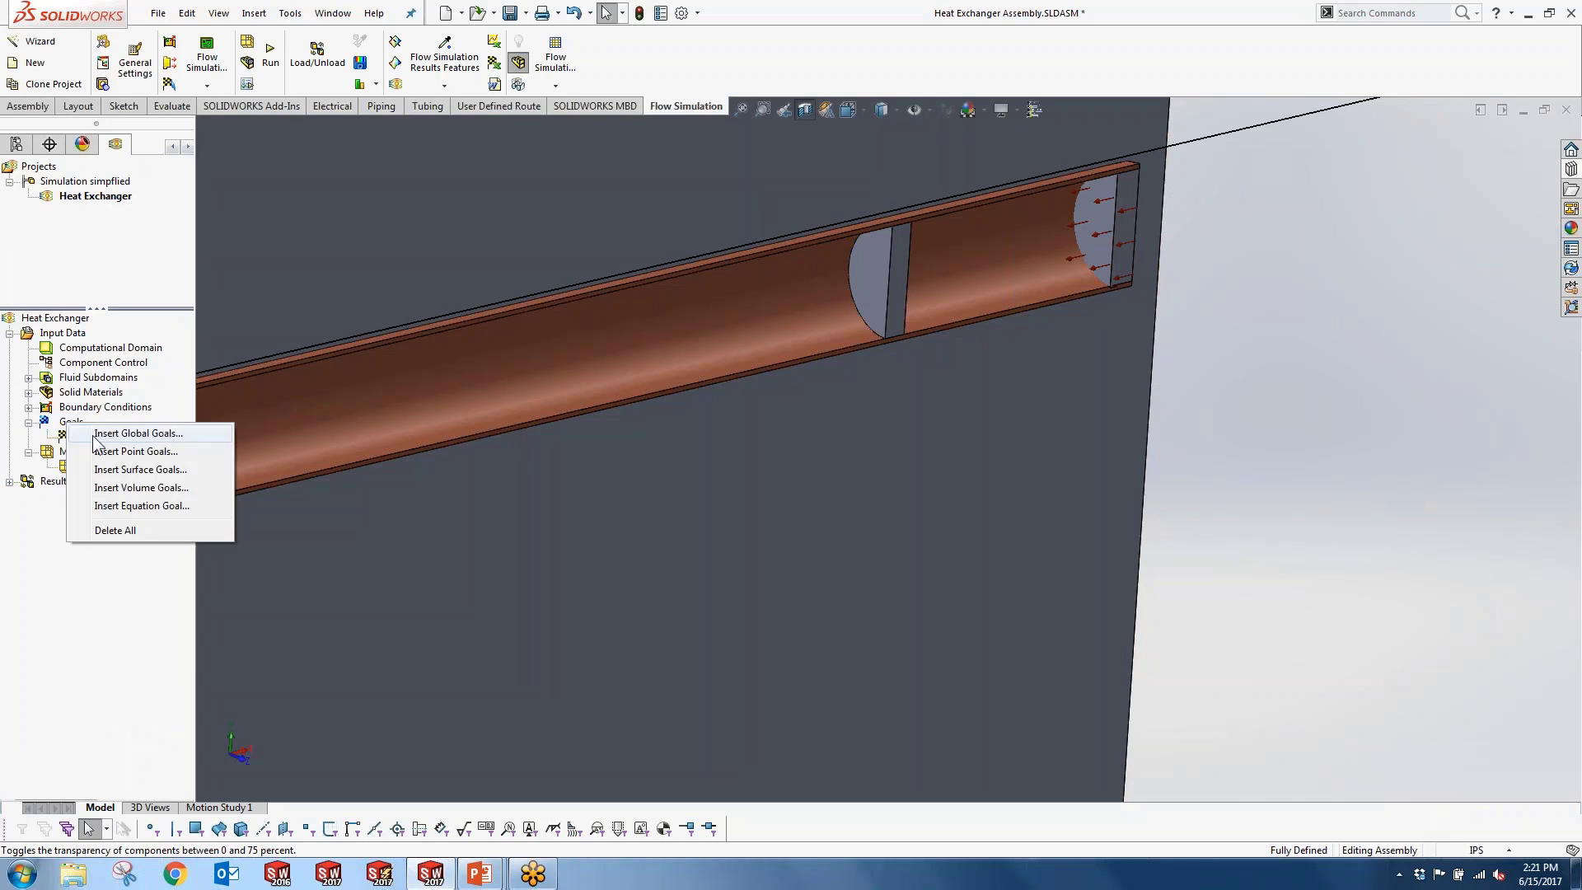
{"action": "left_click", "coordinate": [112, 469]}
{"action": "scroll", "coordinate": [770, 547], "scroll_direction": "up", "scroll_amount": 7}
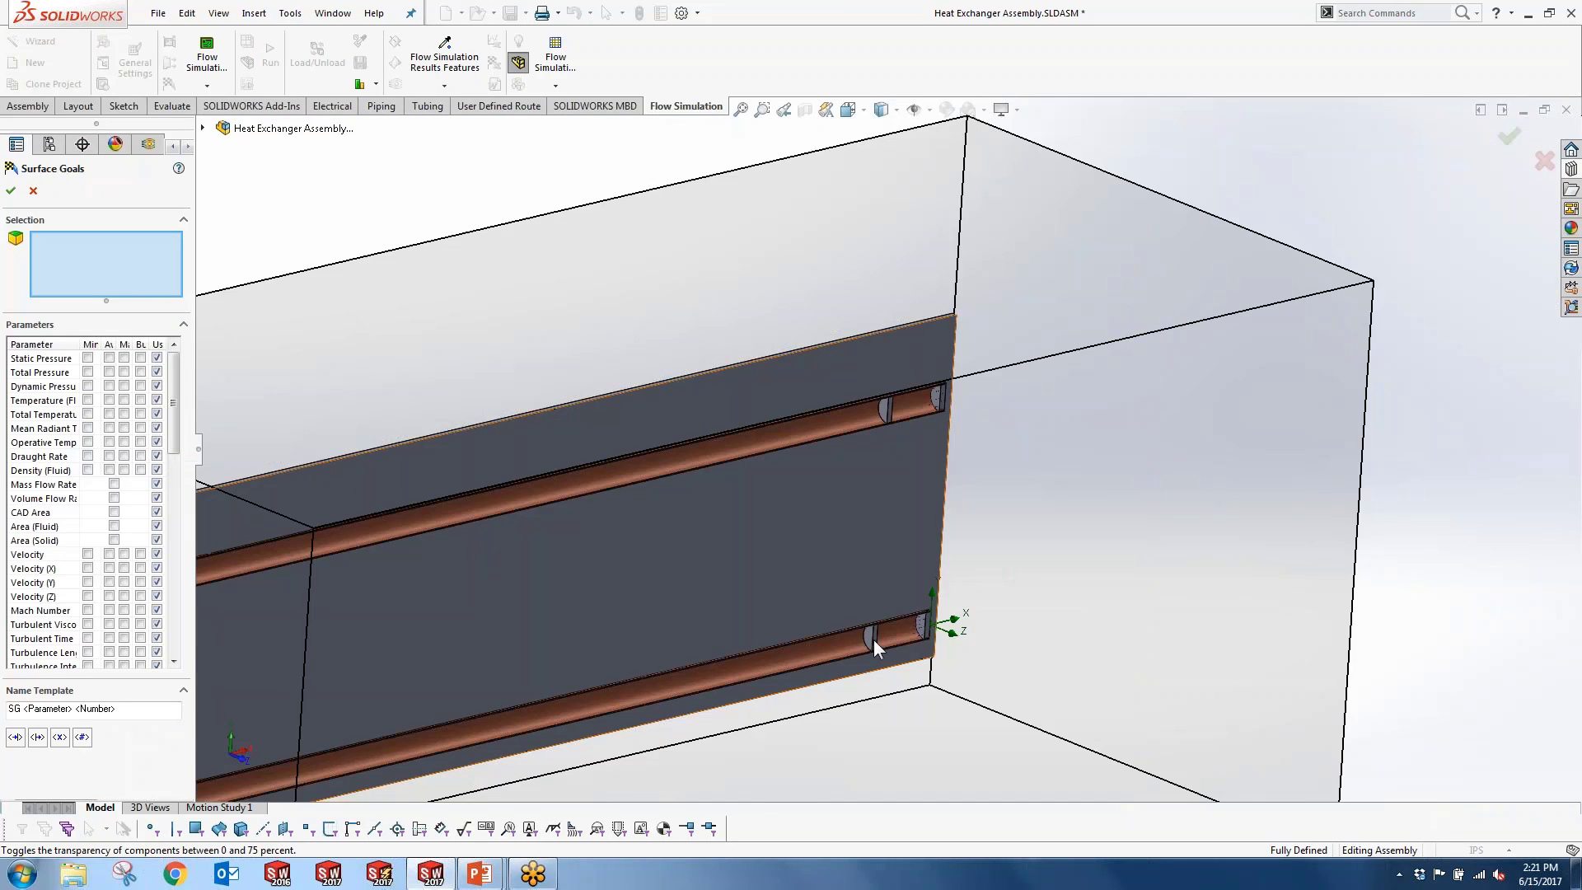
{"action": "scroll", "coordinate": [874, 640], "scroll_direction": "down", "scroll_amount": 6}
{"action": "left_click", "coordinate": [924, 540]}
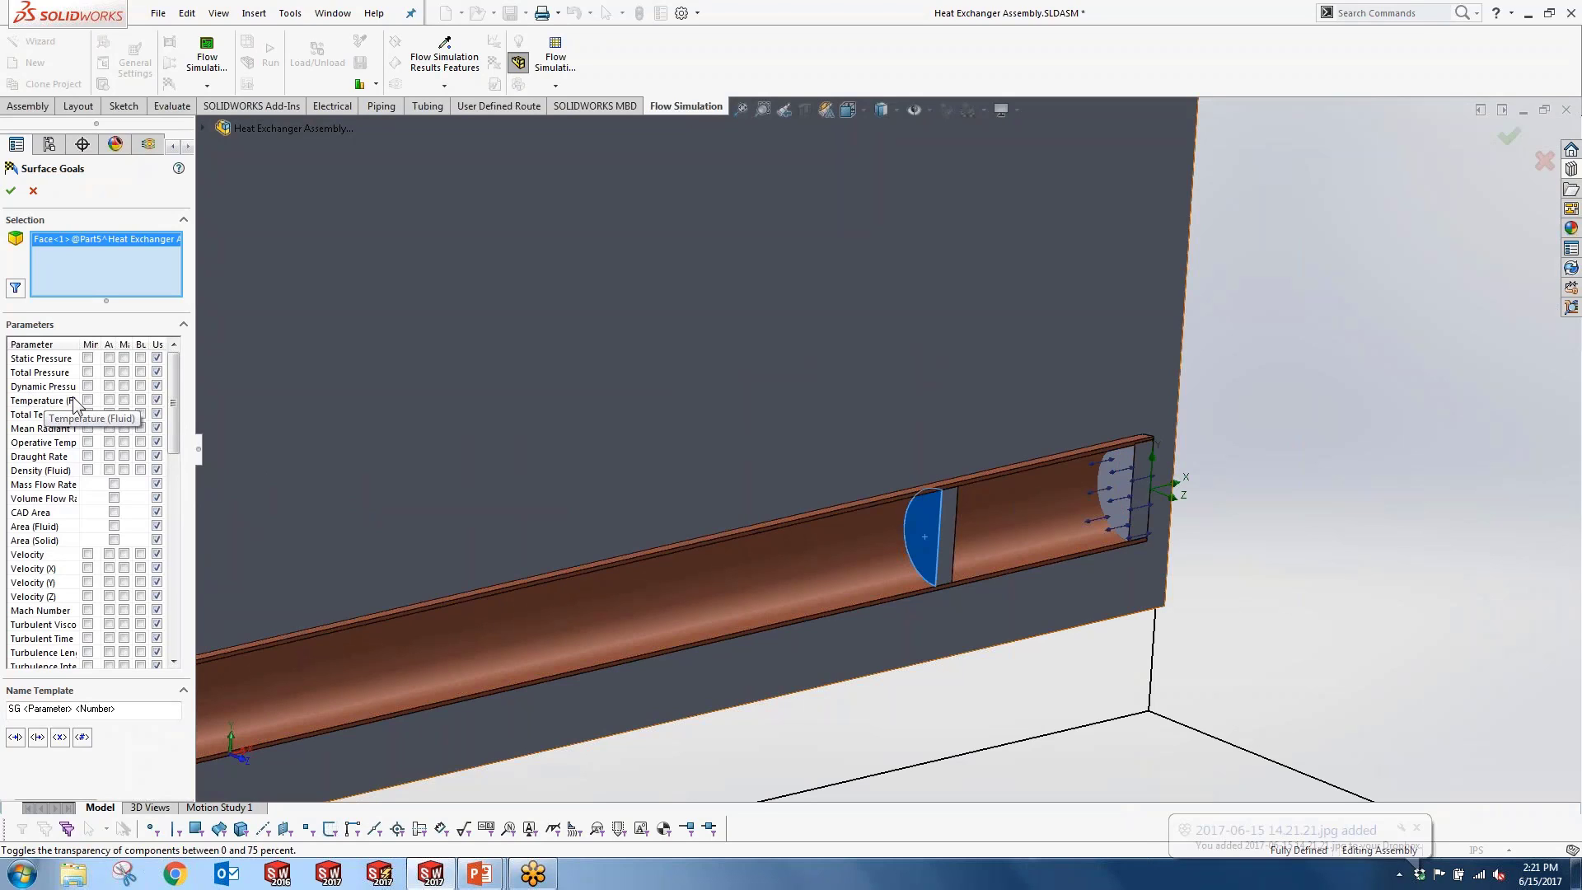
Step: Set the lower lid's goal to average fluid temperature, name it Temp Exit, and accept it
{"action": "left_click", "coordinate": [108, 400]}
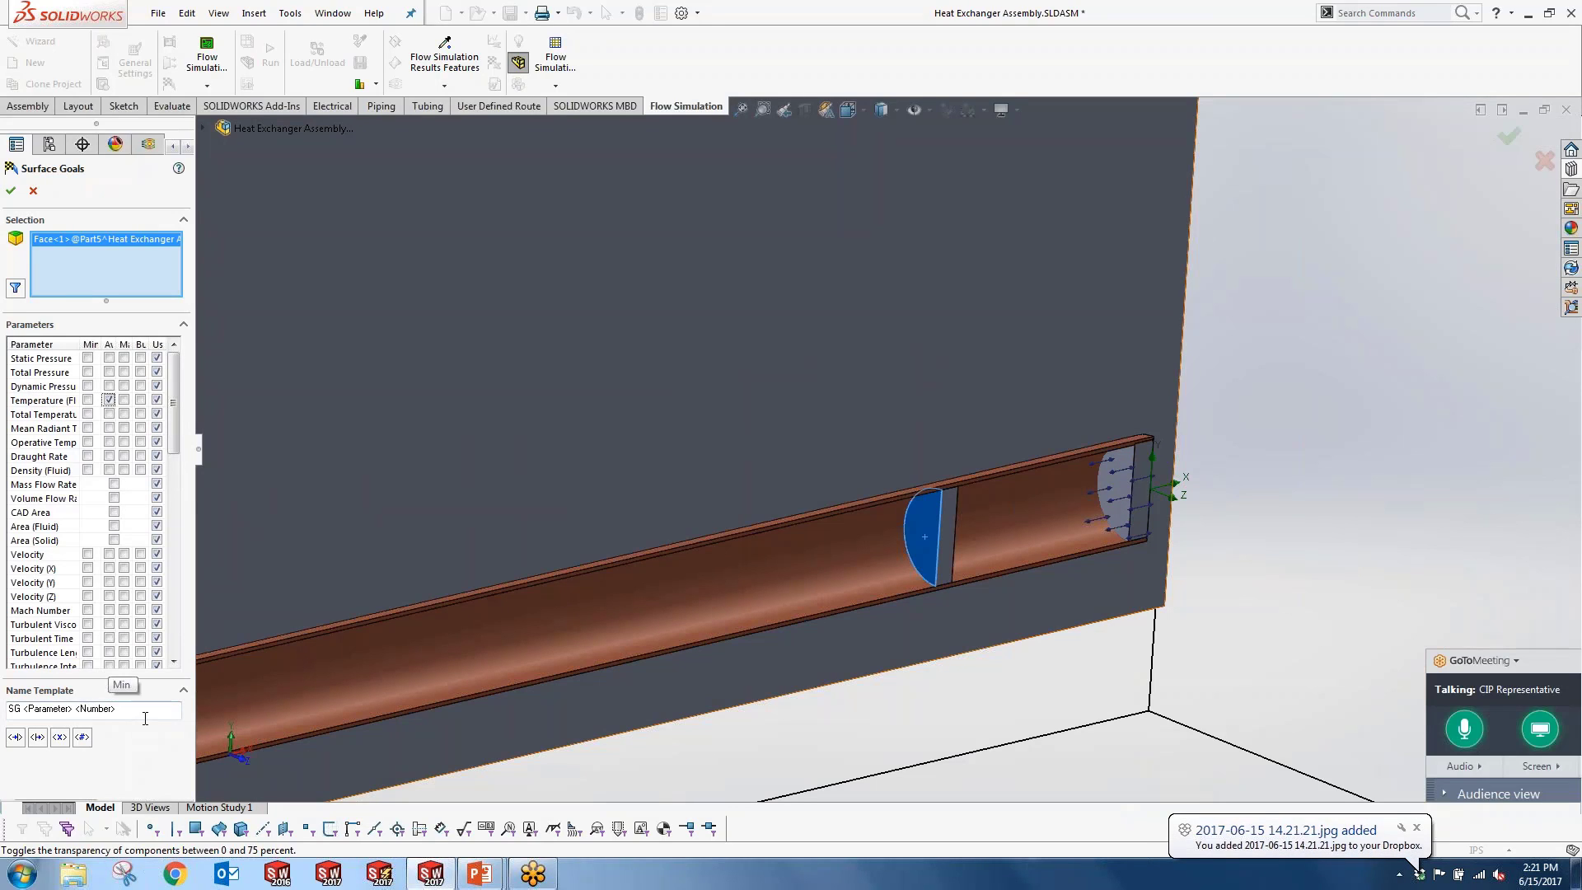
{"action": "triple_click", "coordinate": [145, 715]}
{"action": "key", "text": "BackSpace"}
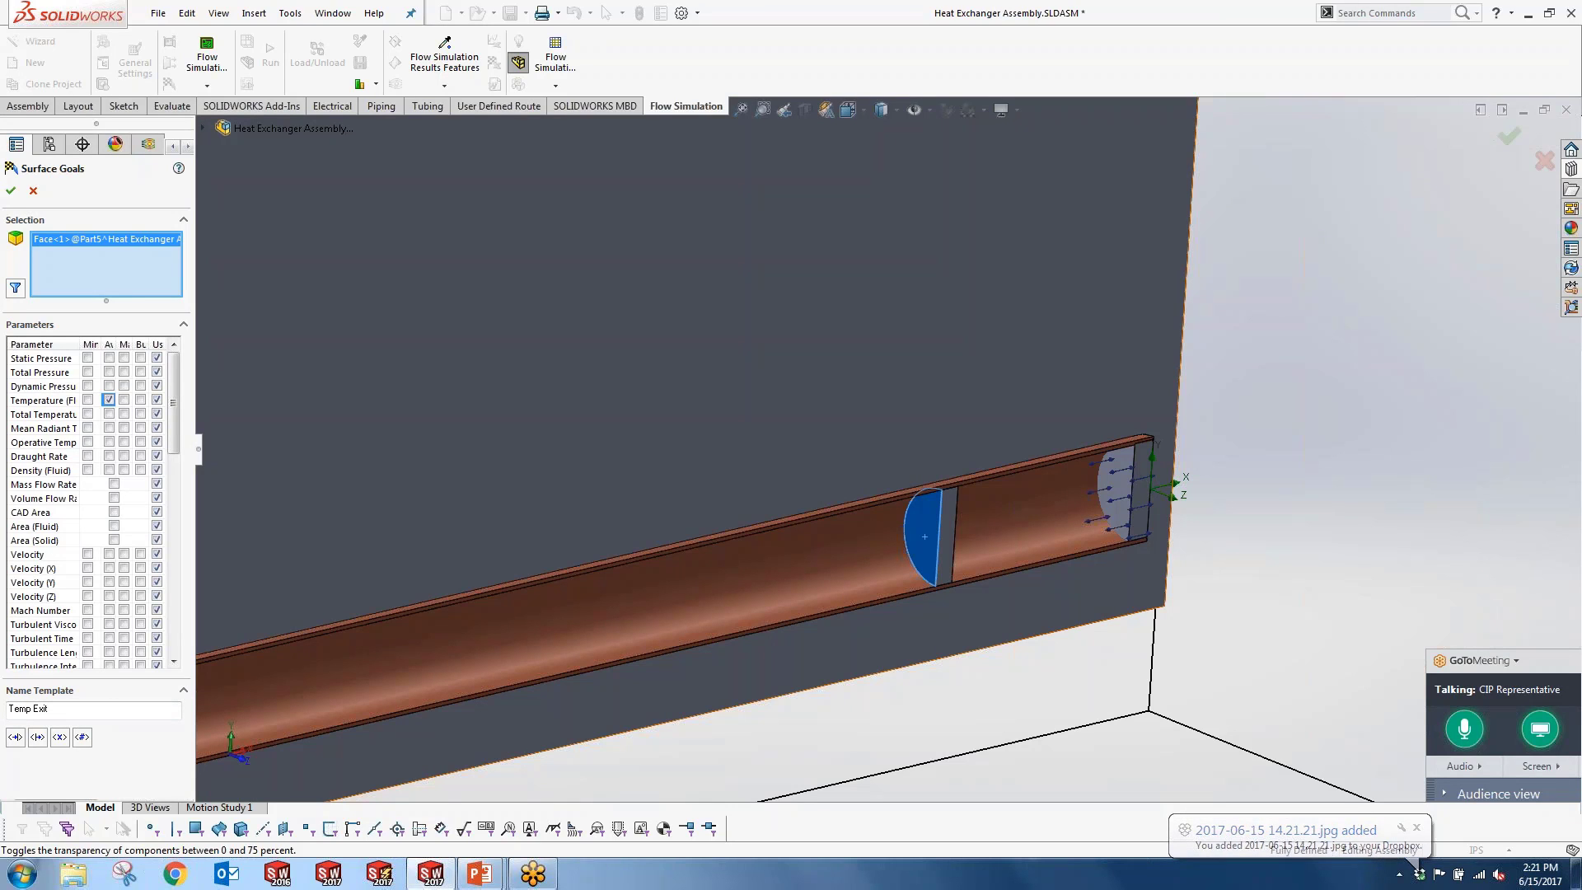
{"action": "left_click", "coordinate": [11, 191]}
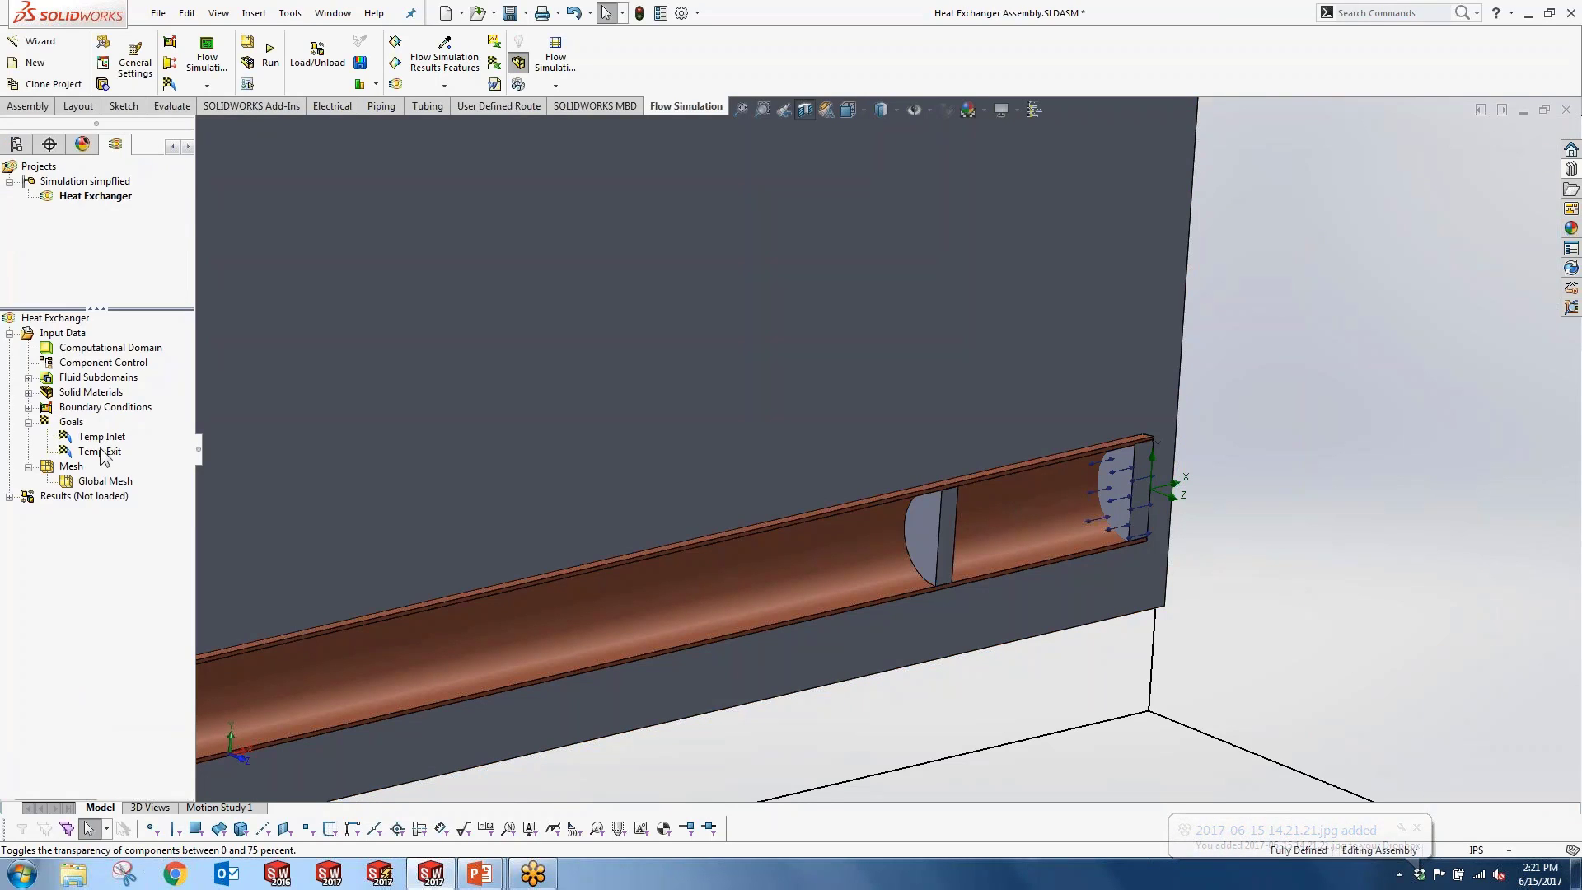
Step: Create an equation goal named Temp Drop with the expression {Temp Inlet}-{Temp Exit}, and accept it
{"action": "right_click", "coordinate": [69, 425]}
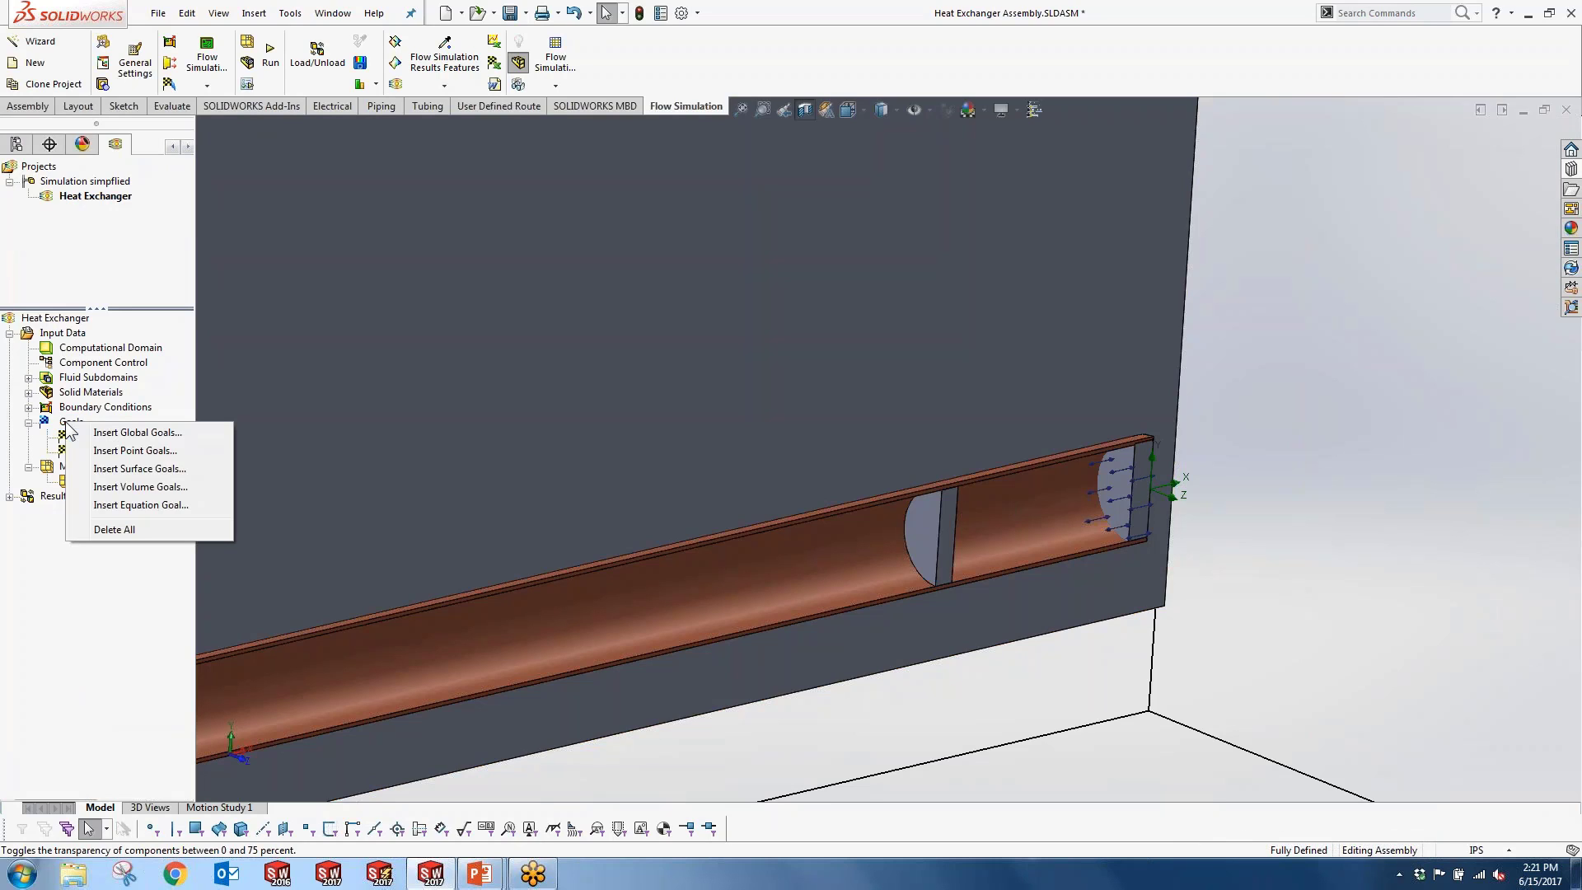
{"action": "left_click", "coordinate": [97, 508]}
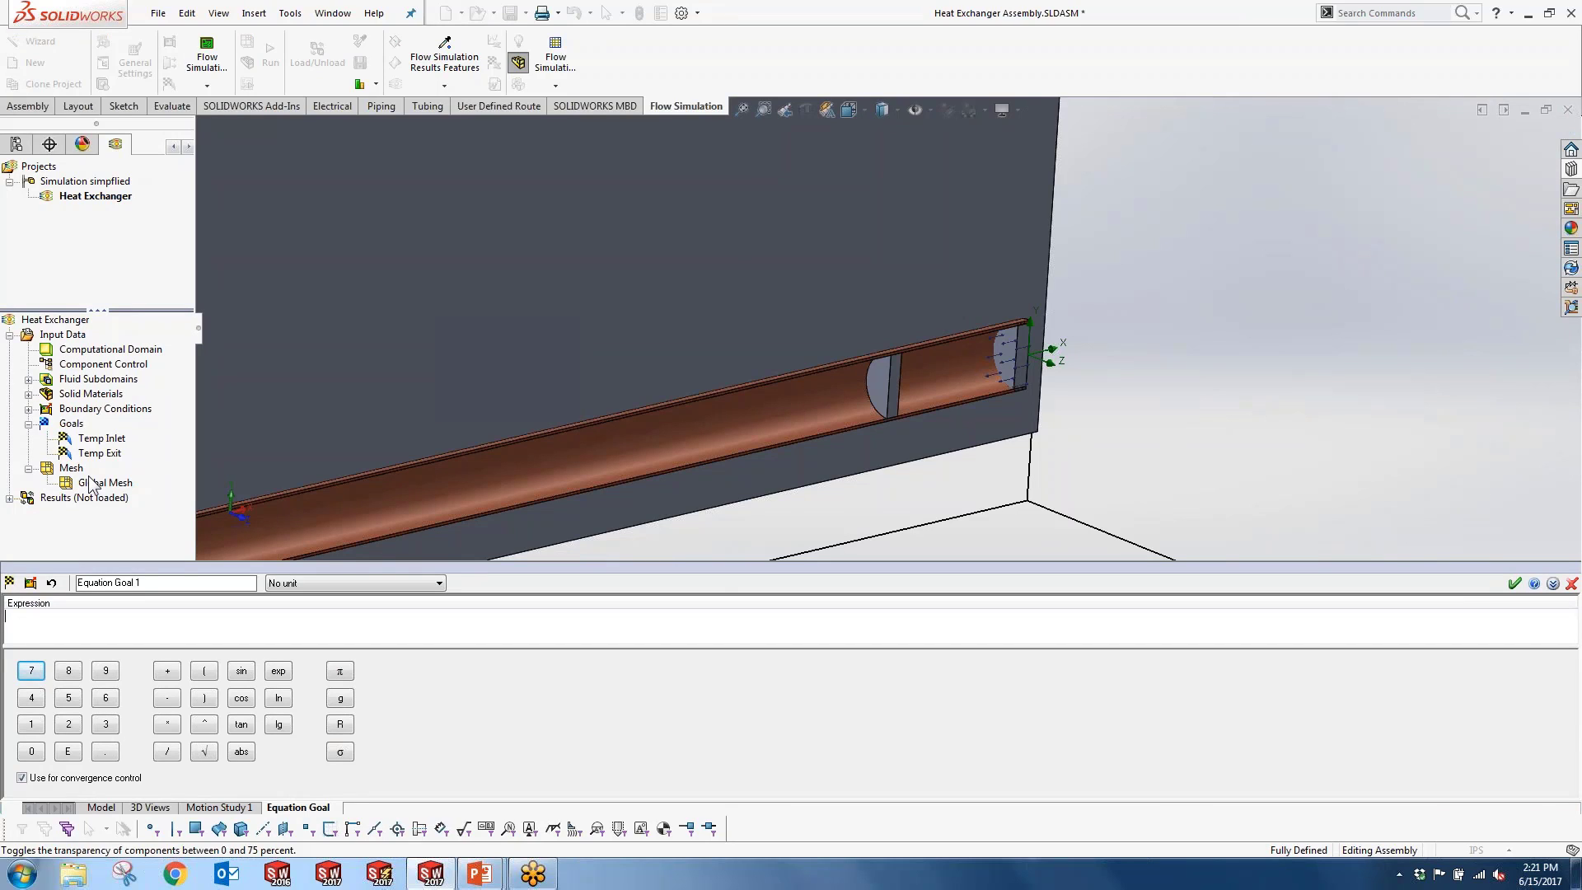
{"action": "left_click", "coordinate": [101, 442]}
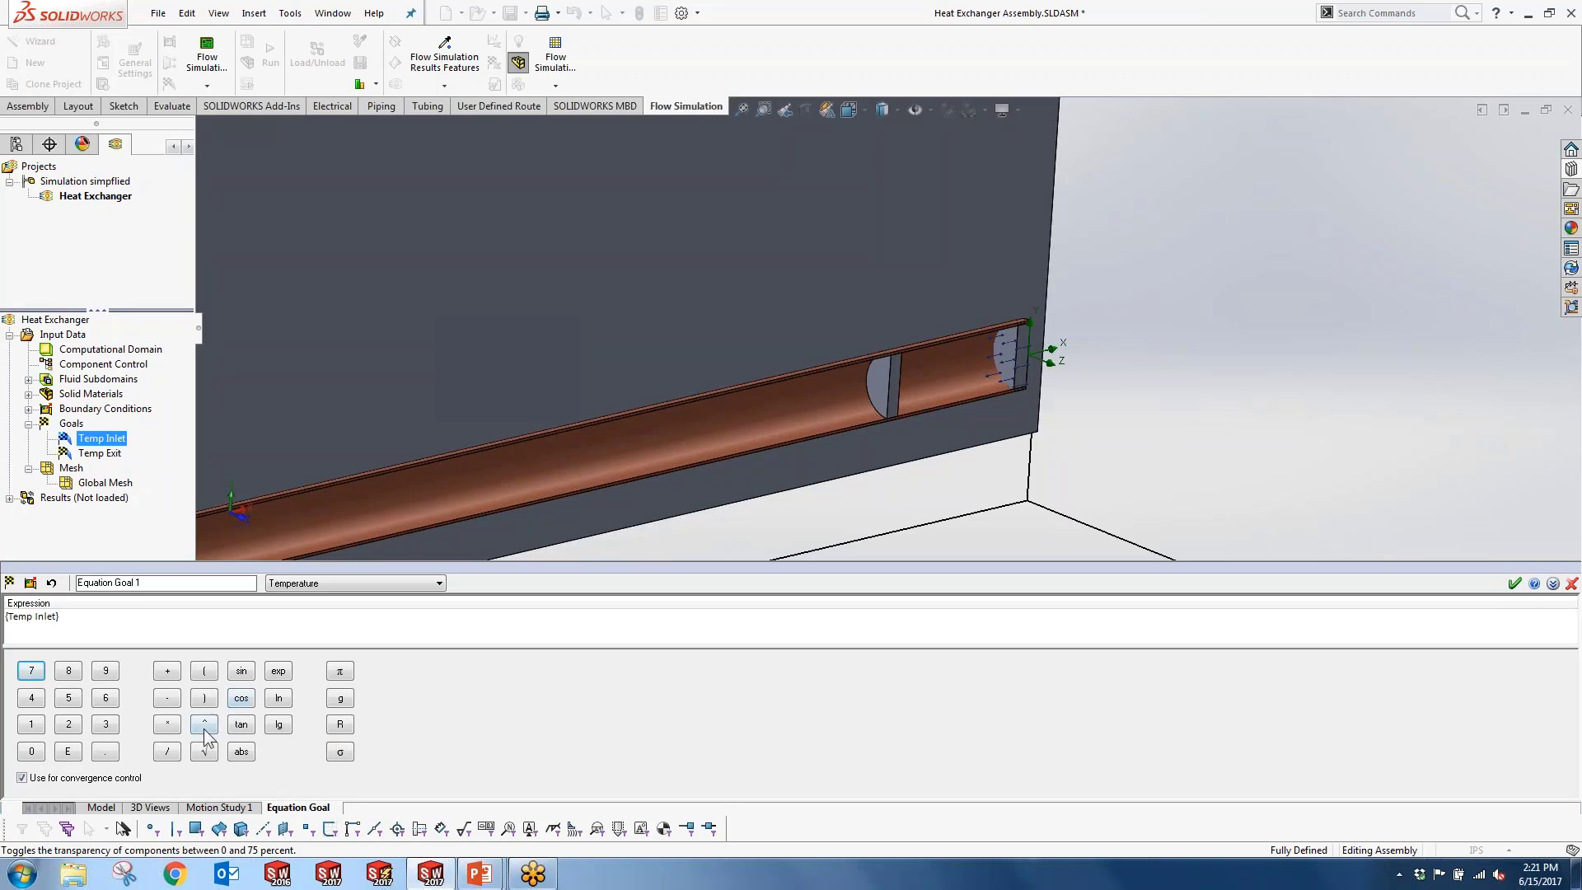
{"action": "left_click", "coordinate": [167, 697]}
{"action": "left_click", "coordinate": [109, 454]}
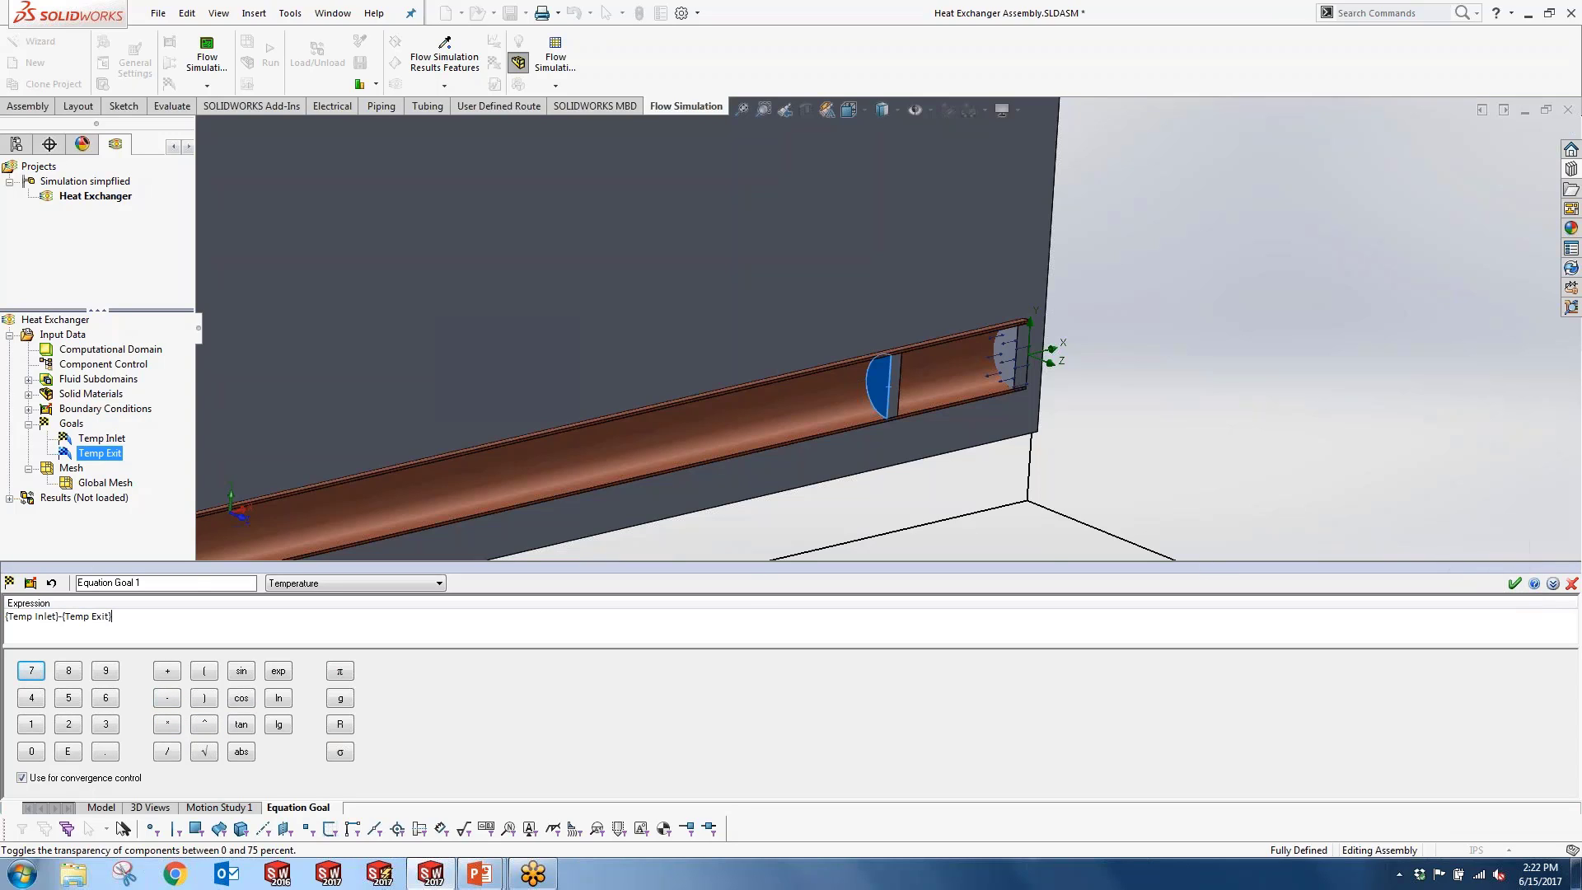
{"action": "key", "text": "BackSpace"}
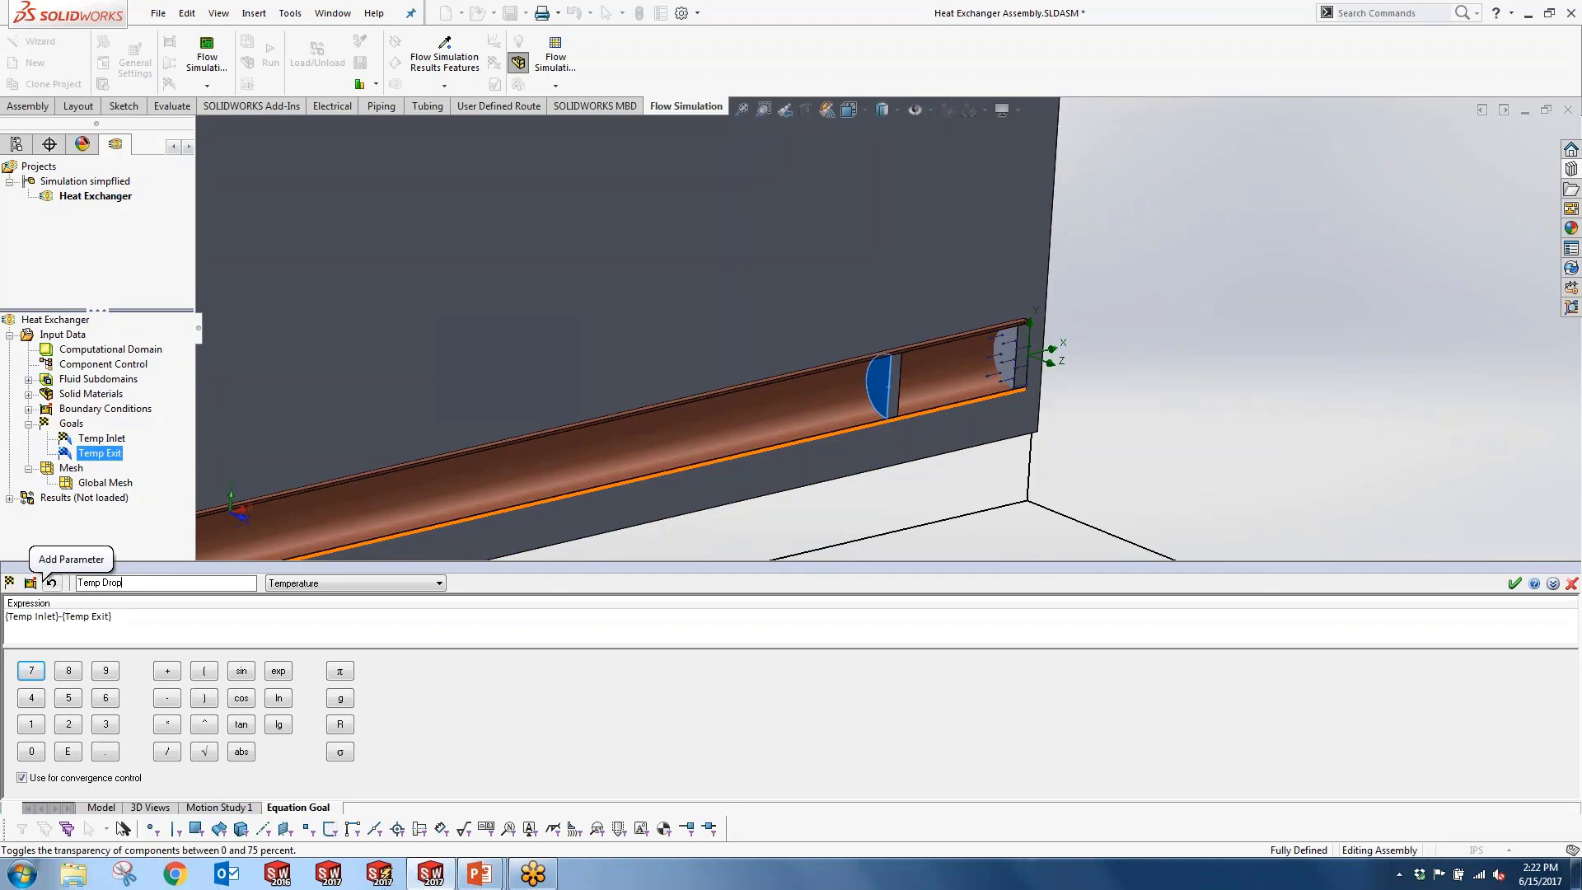
{"action": "type", "text": "Temp Drop"}
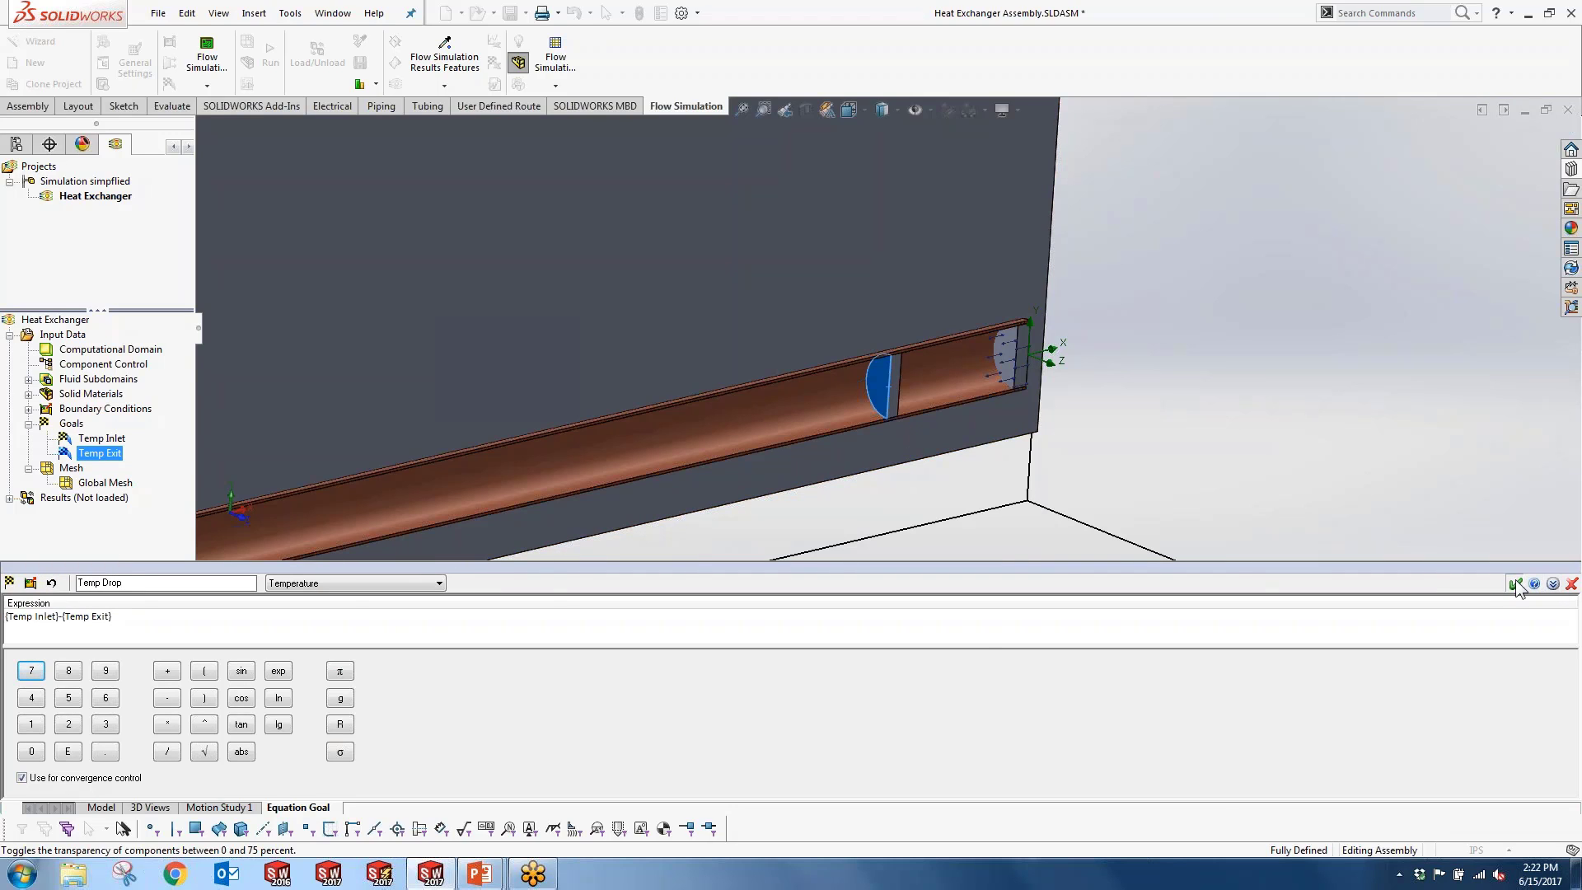
{"action": "left_click", "coordinate": [1517, 585]}
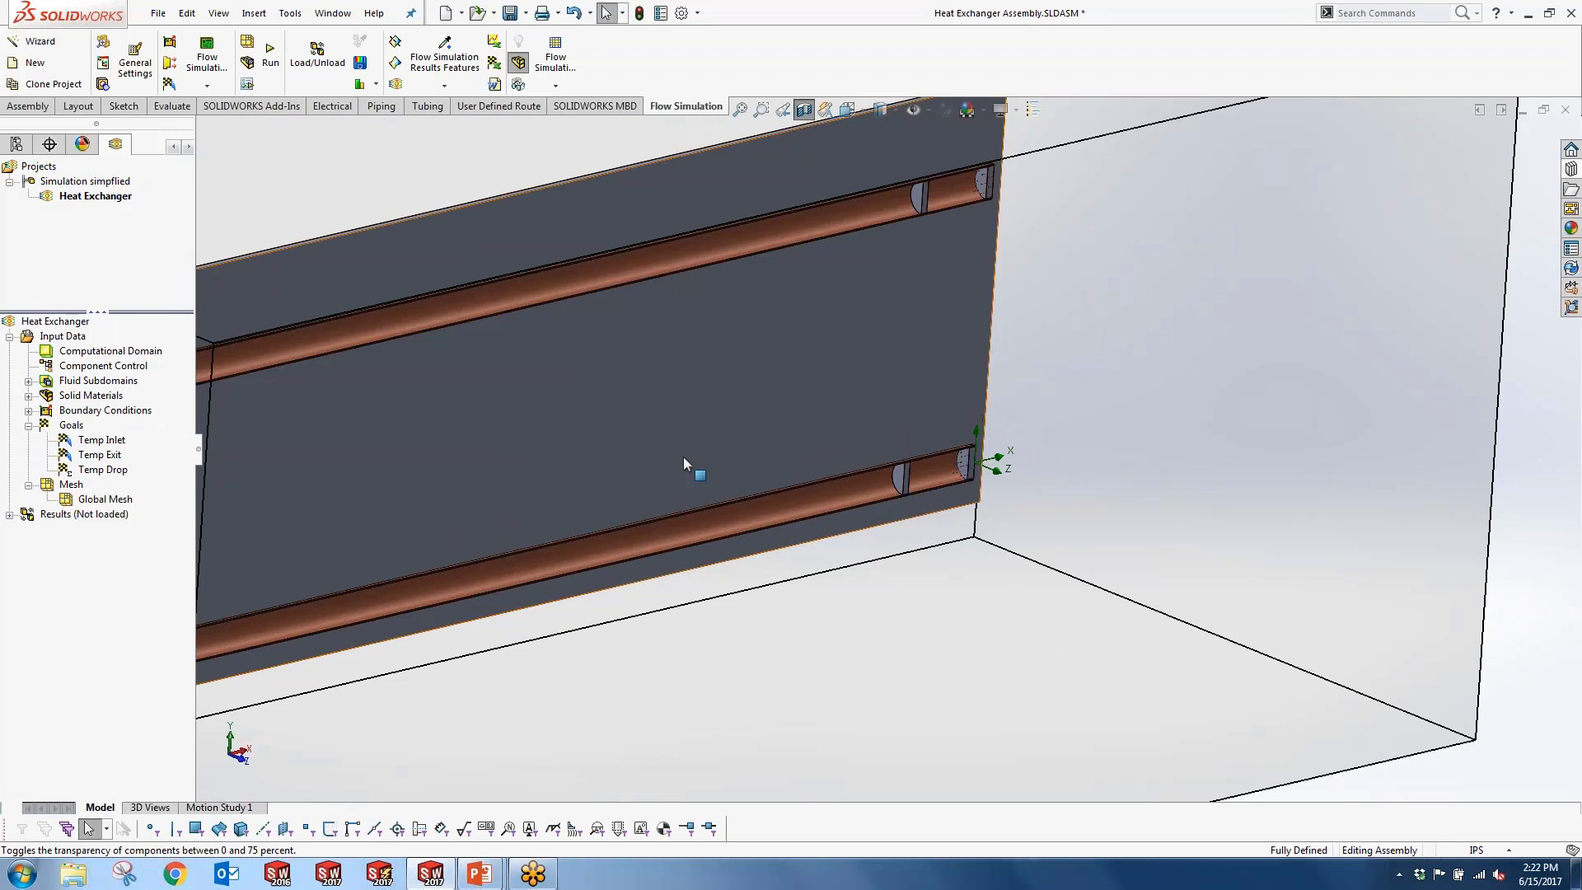
Step: Insert a surface goal on five Tube_3 faces along the upper leg, the bend and the lower leg
{"action": "scroll", "coordinate": [684, 458], "scroll_direction": "up", "scroll_amount": 5}
{"action": "middle_click_drag", "start_coordinate": [684, 459], "coordinate": [750, 490]}
{"action": "scroll", "coordinate": [565, 486], "scroll_direction": "down", "scroll_amount": 2}
{"action": "right_click", "coordinate": [68, 423]}
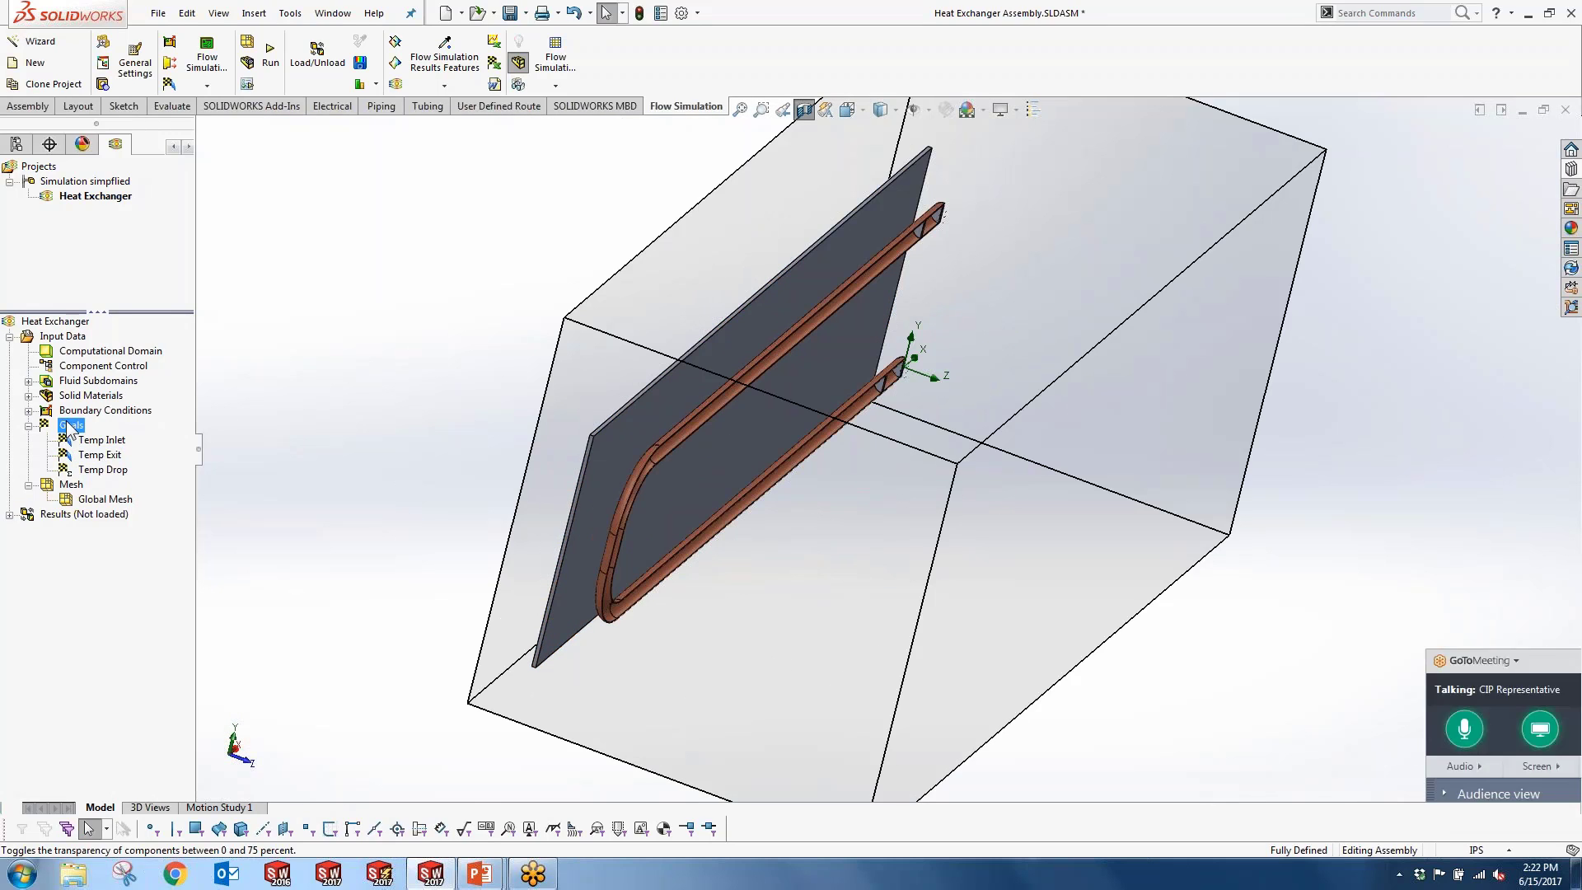
{"action": "left_click", "coordinate": [123, 472]}
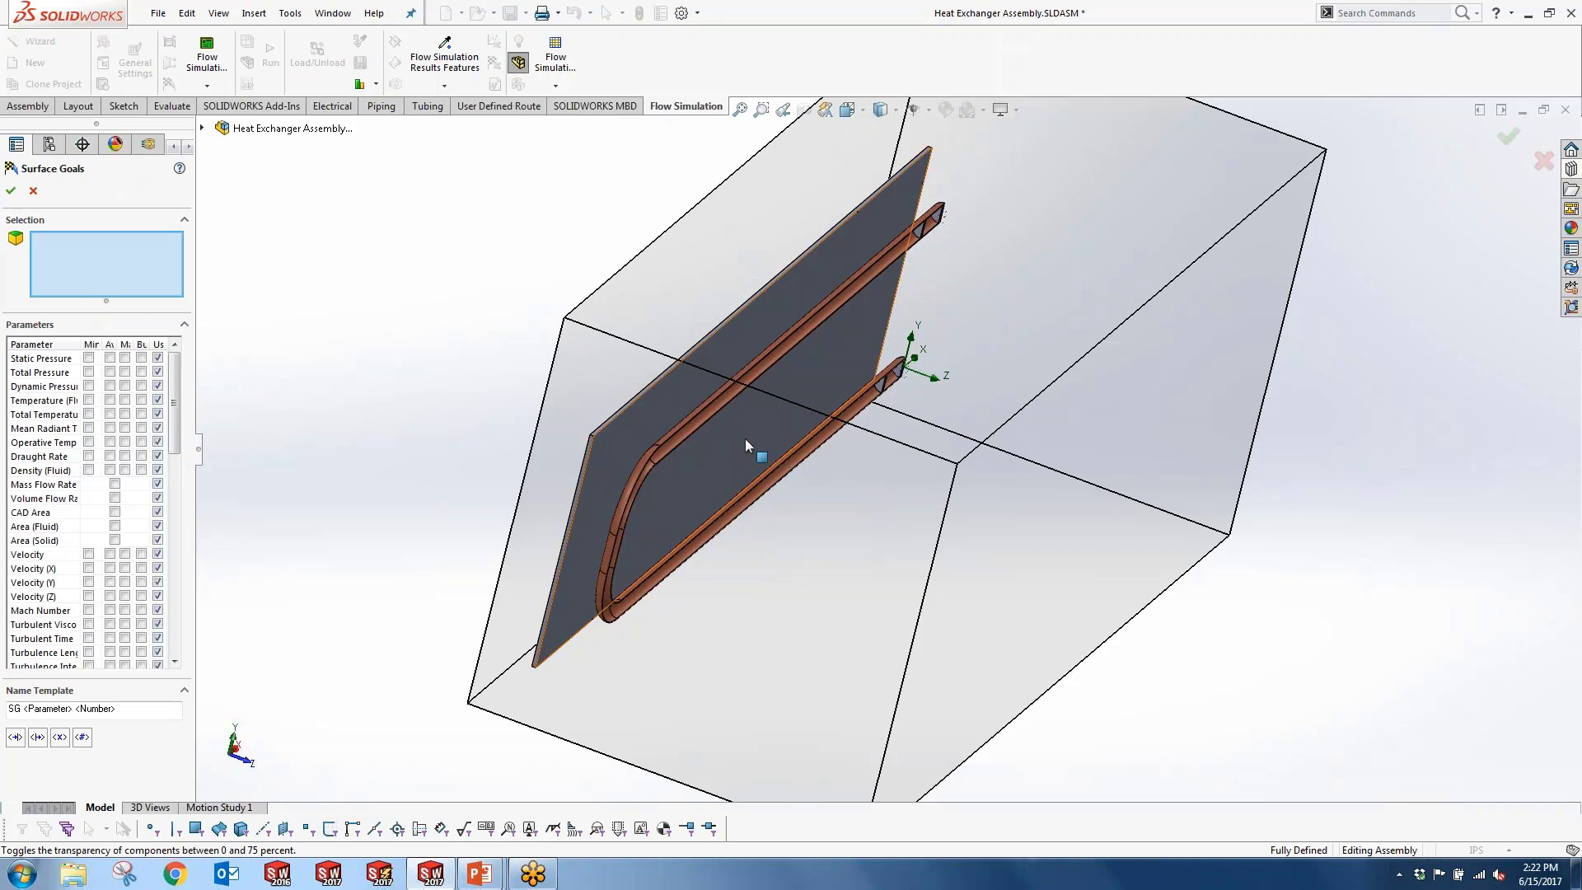
{"action": "scroll", "coordinate": [745, 445], "scroll_direction": "up", "scroll_amount": 5}
{"action": "left_click", "coordinate": [618, 441]}
{"action": "left_click", "coordinate": [527, 610]}
{"action": "scroll", "coordinate": [532, 607], "scroll_direction": "down", "scroll_amount": 3}
{"action": "scroll", "coordinate": [709, 631], "scroll_direction": "up", "scroll_amount": 3}
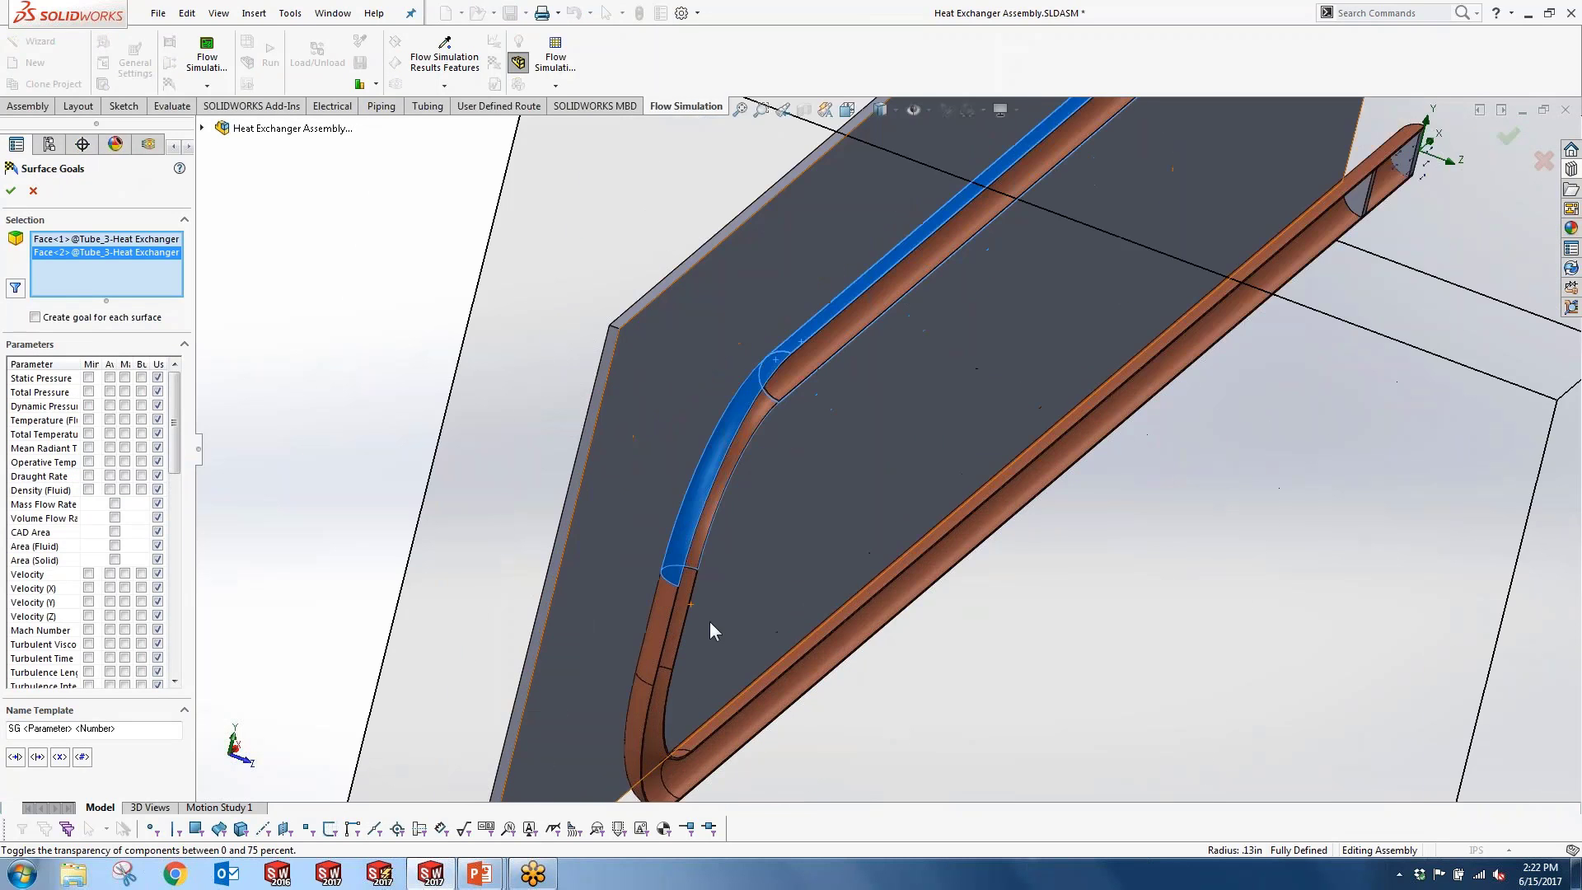
{"action": "scroll", "coordinate": [647, 713], "scroll_direction": "up", "scroll_amount": 2}
{"action": "left_click", "coordinate": [663, 610]}
{"action": "left_click", "coordinate": [634, 702]}
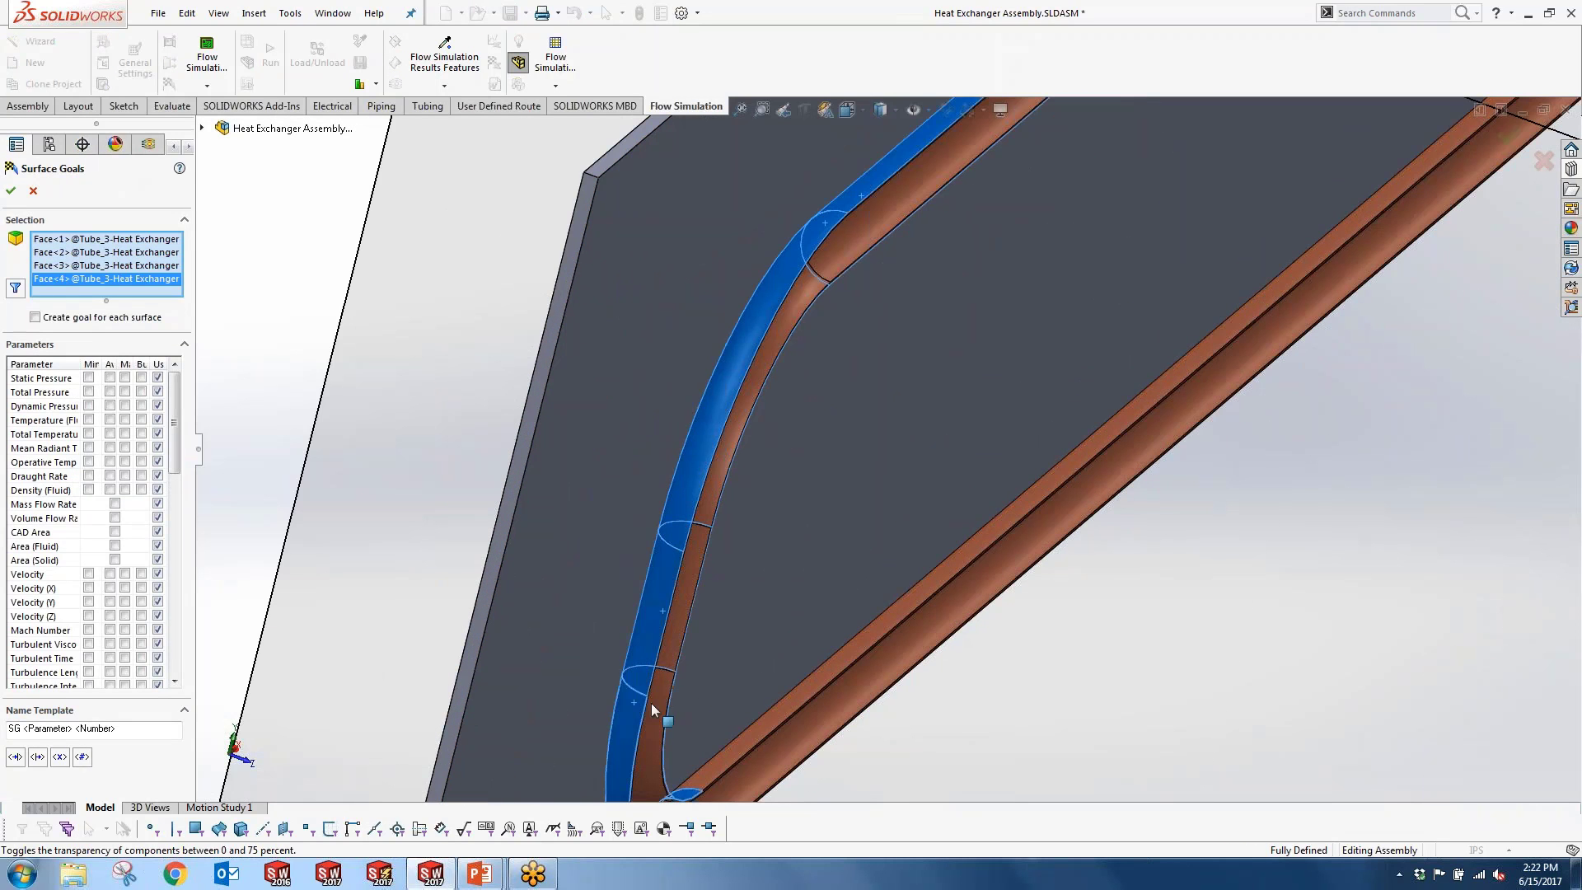
{"action": "left_click", "coordinate": [735, 749]}
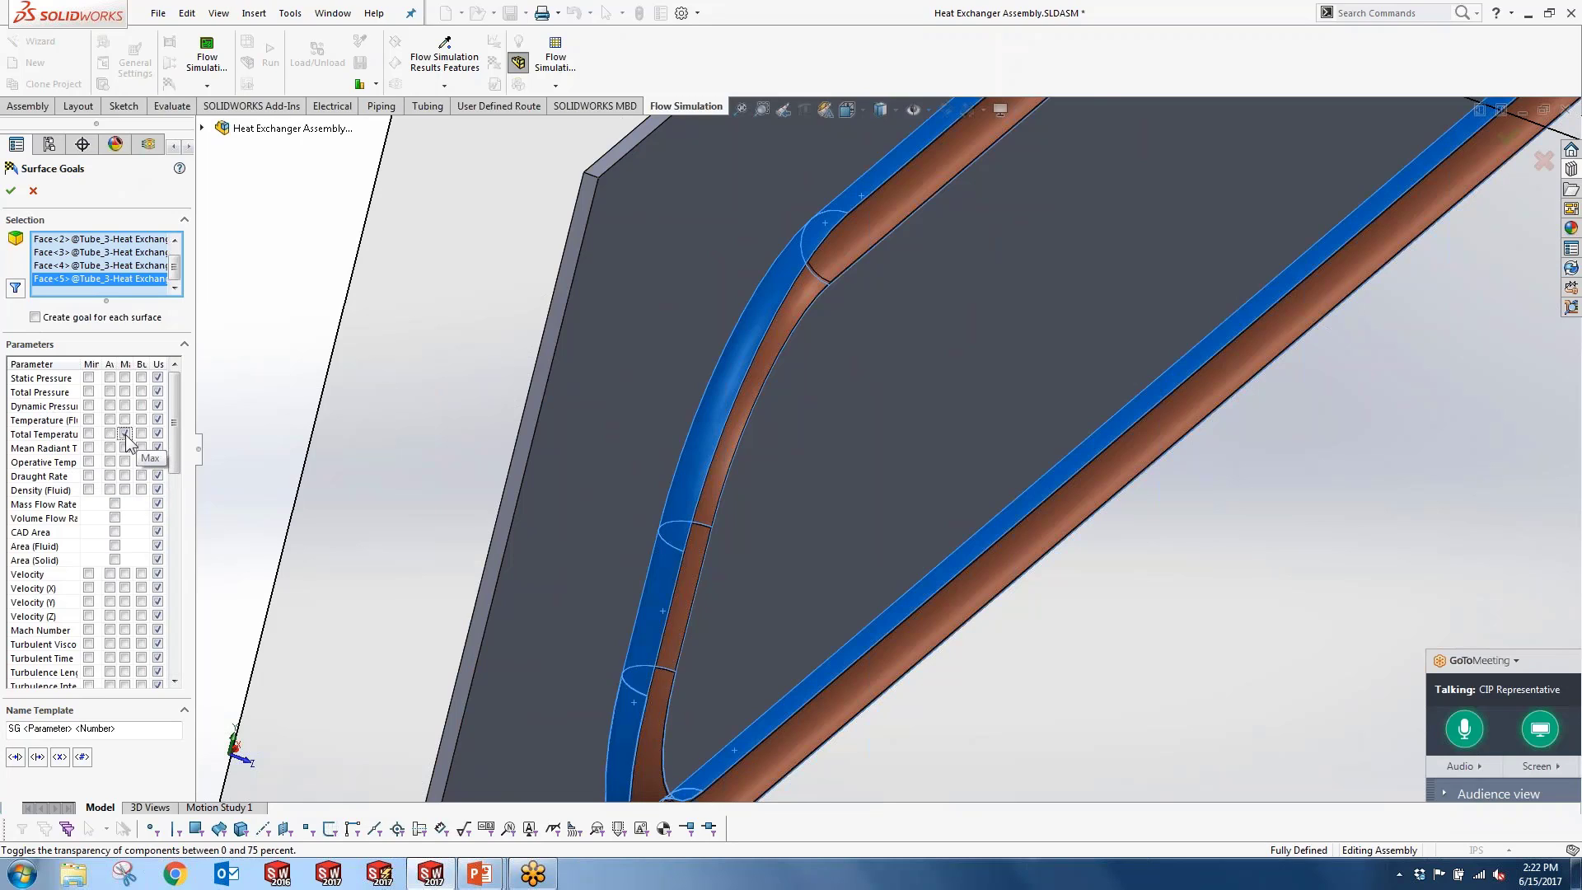
Step: Set the tube goal to maximum total temperature, name it Temp Pipe Max, accept it, and collapse the goals list
{"action": "left_click", "coordinate": [125, 433]}
{"action": "triple_click", "coordinate": [111, 728]}
{"action": "key", "text": "Delete"}
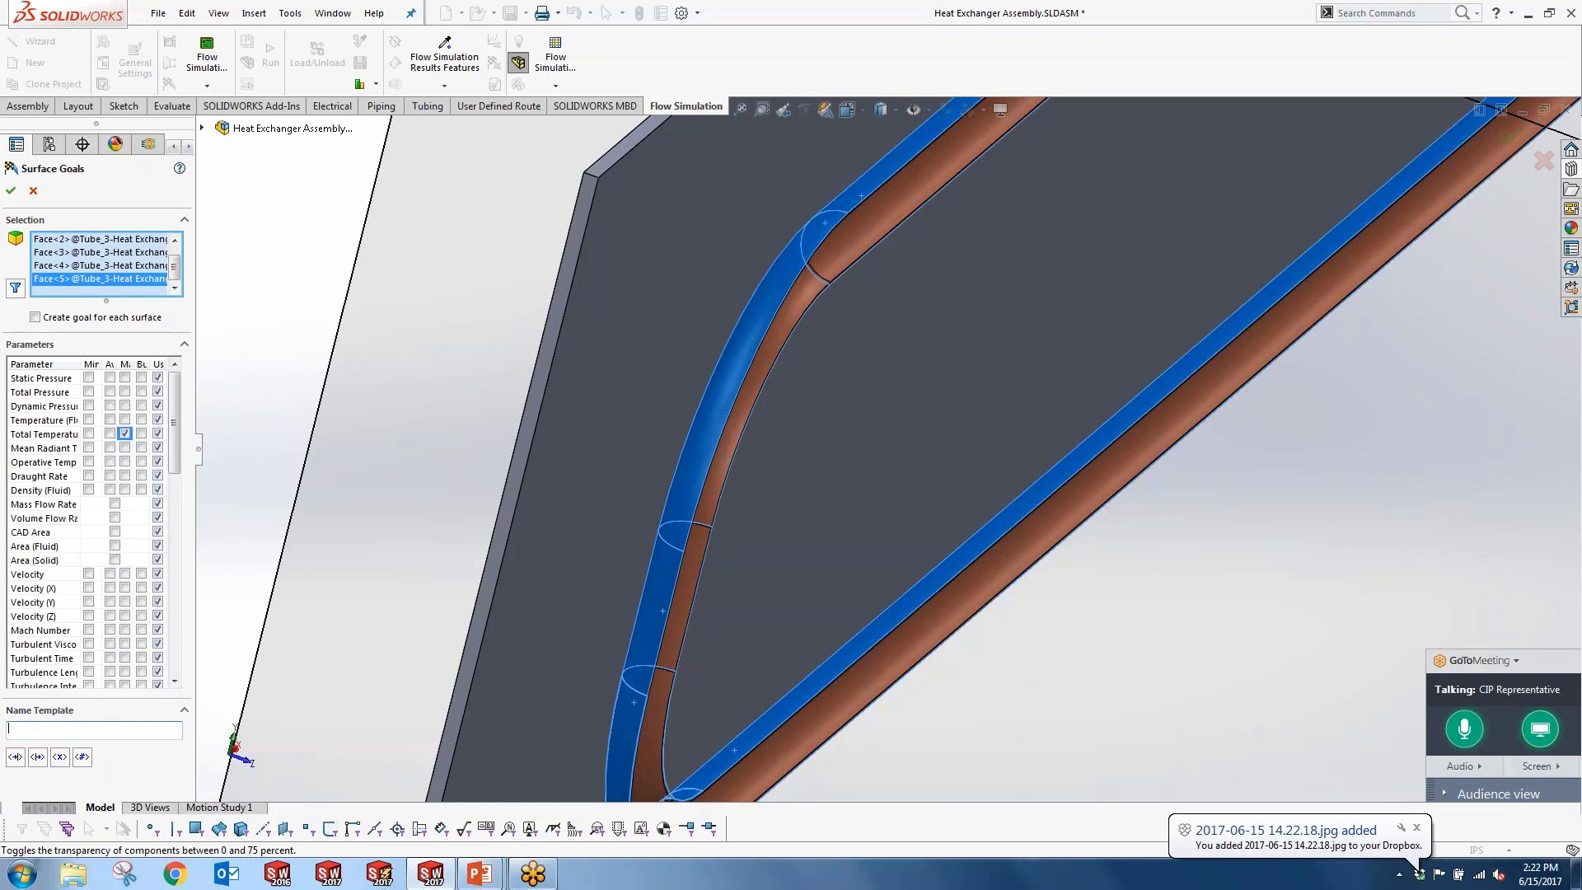
{"action": "type", "text": "Temp Pipe "}
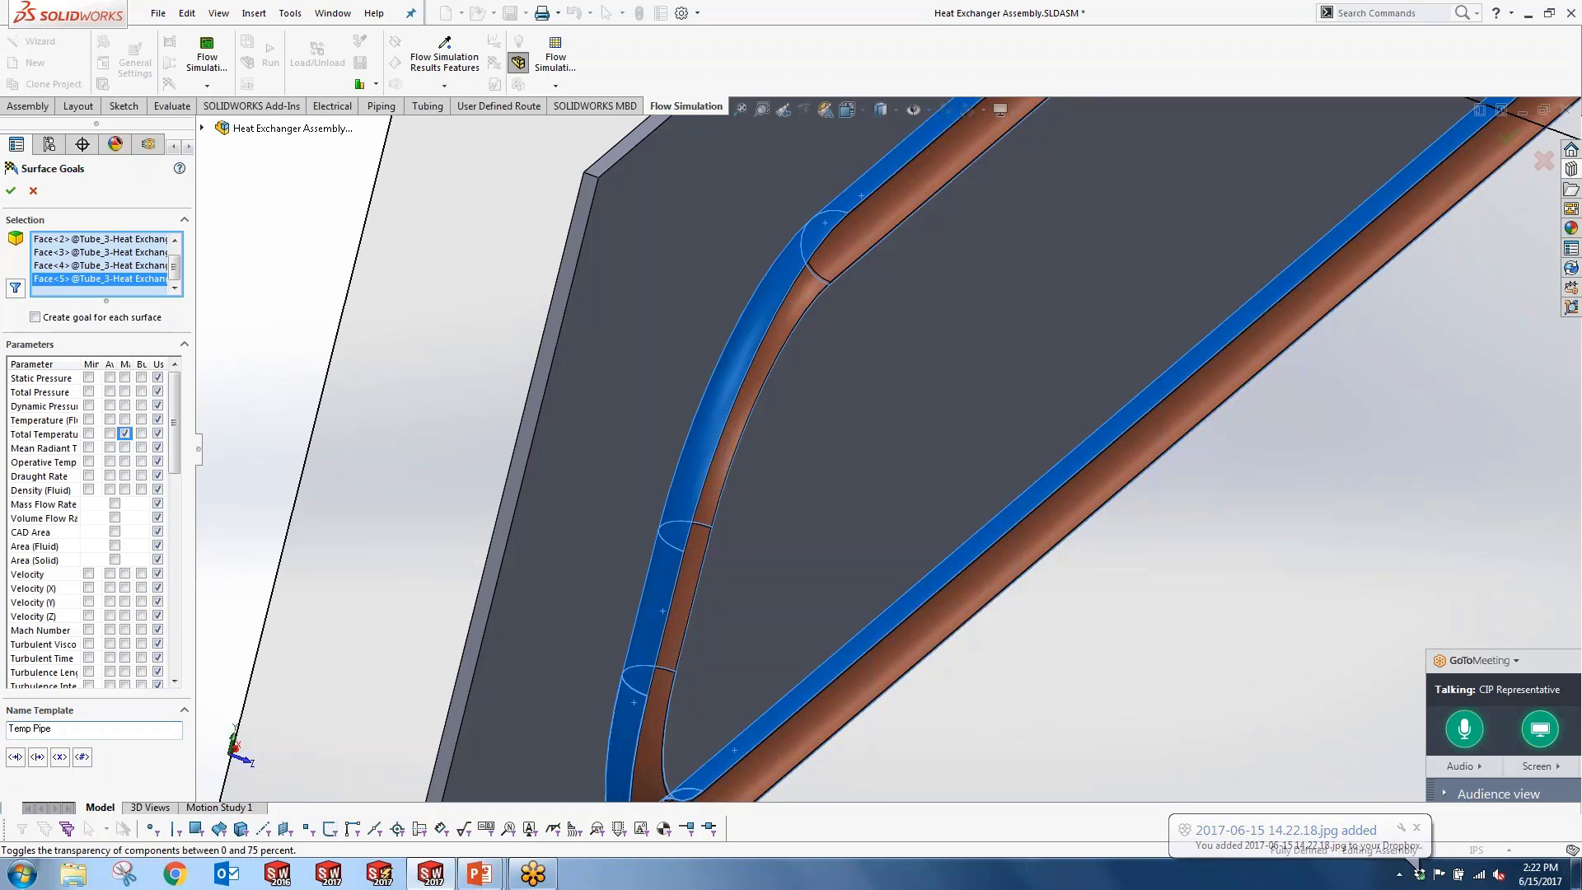
{"action": "type", "text": "Max"}
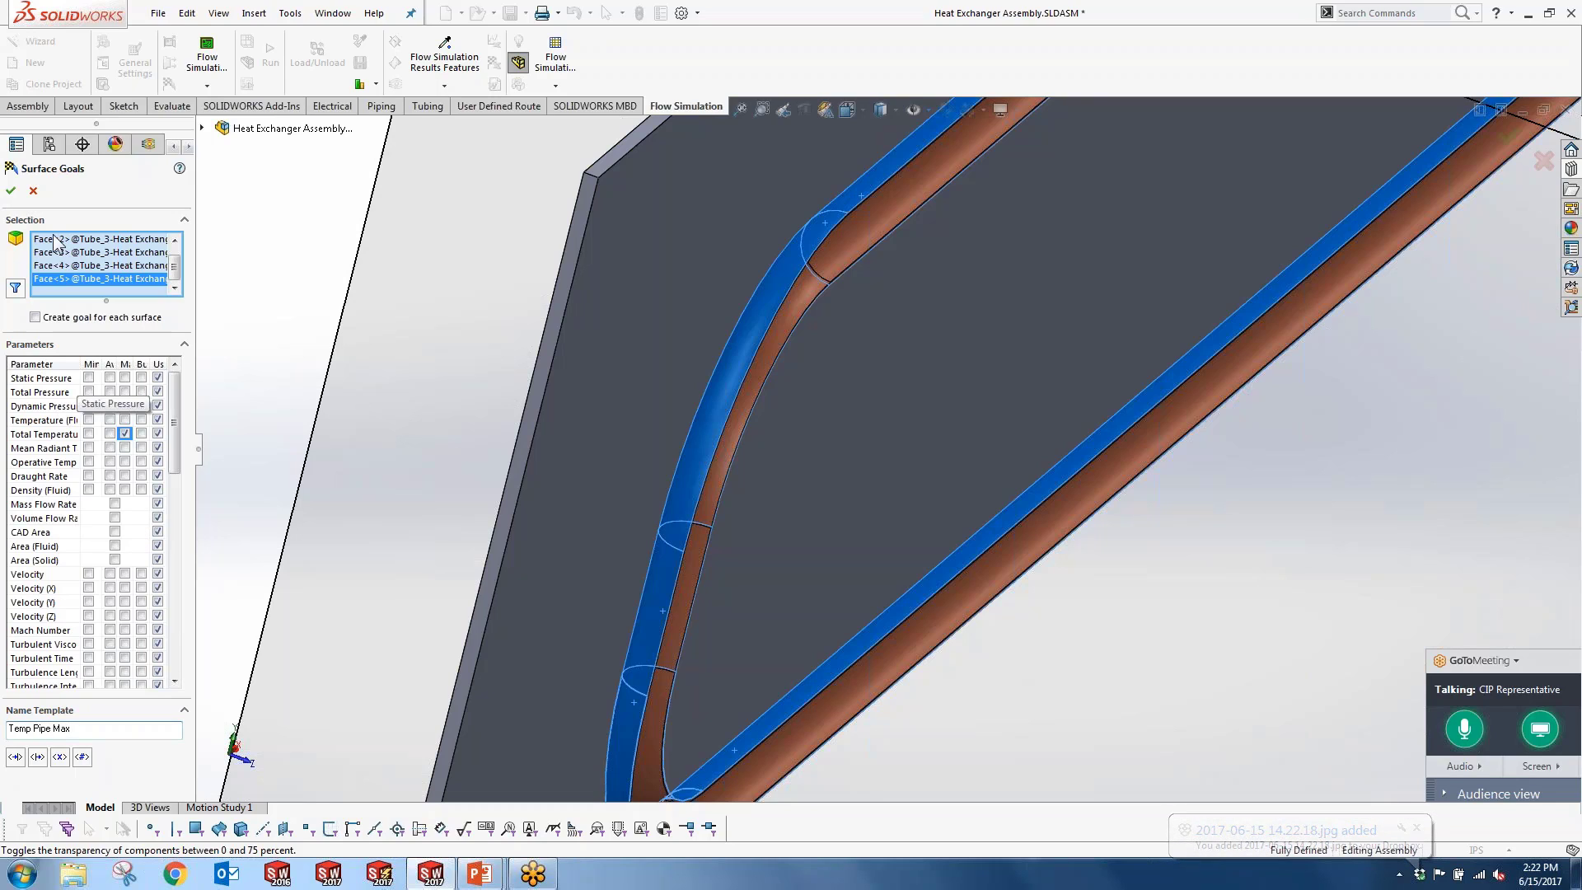
{"action": "left_click", "coordinate": [11, 190]}
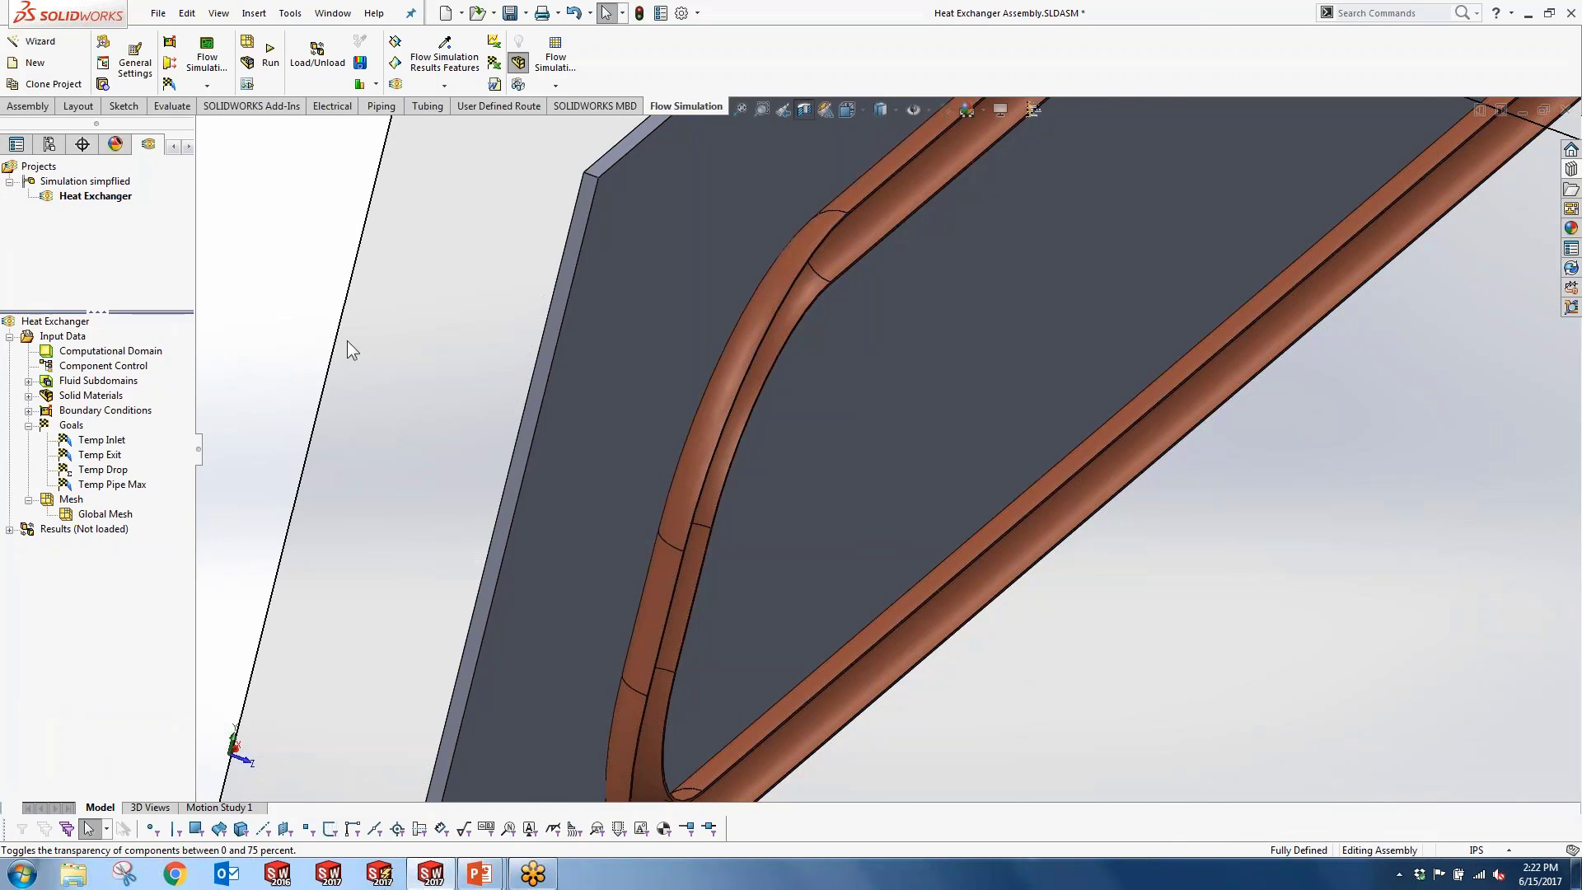
{"action": "scroll", "coordinate": [347, 339], "scroll_direction": "up", "scroll_amount": 5}
{"action": "middle_click_drag", "start_coordinate": [1007, 358], "coordinate": [894, 364]}
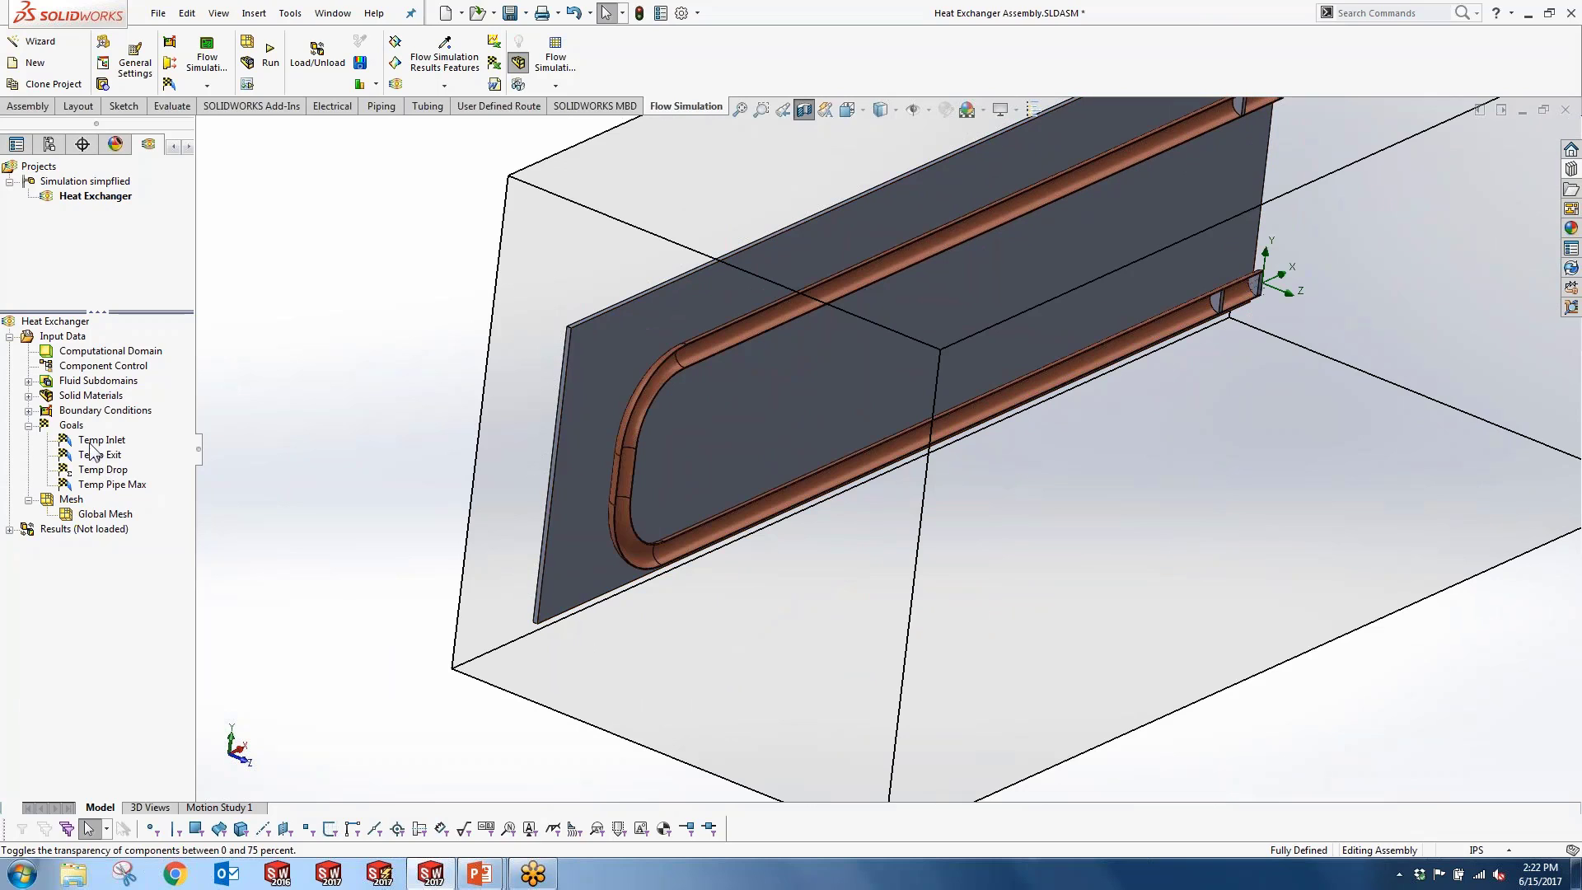
{"action": "scroll", "coordinate": [956, 435], "scroll_direction": "up", "scroll_amount": 3}
{"action": "scroll", "coordinate": [1049, 360], "scroll_direction": "down", "scroll_amount": 1}
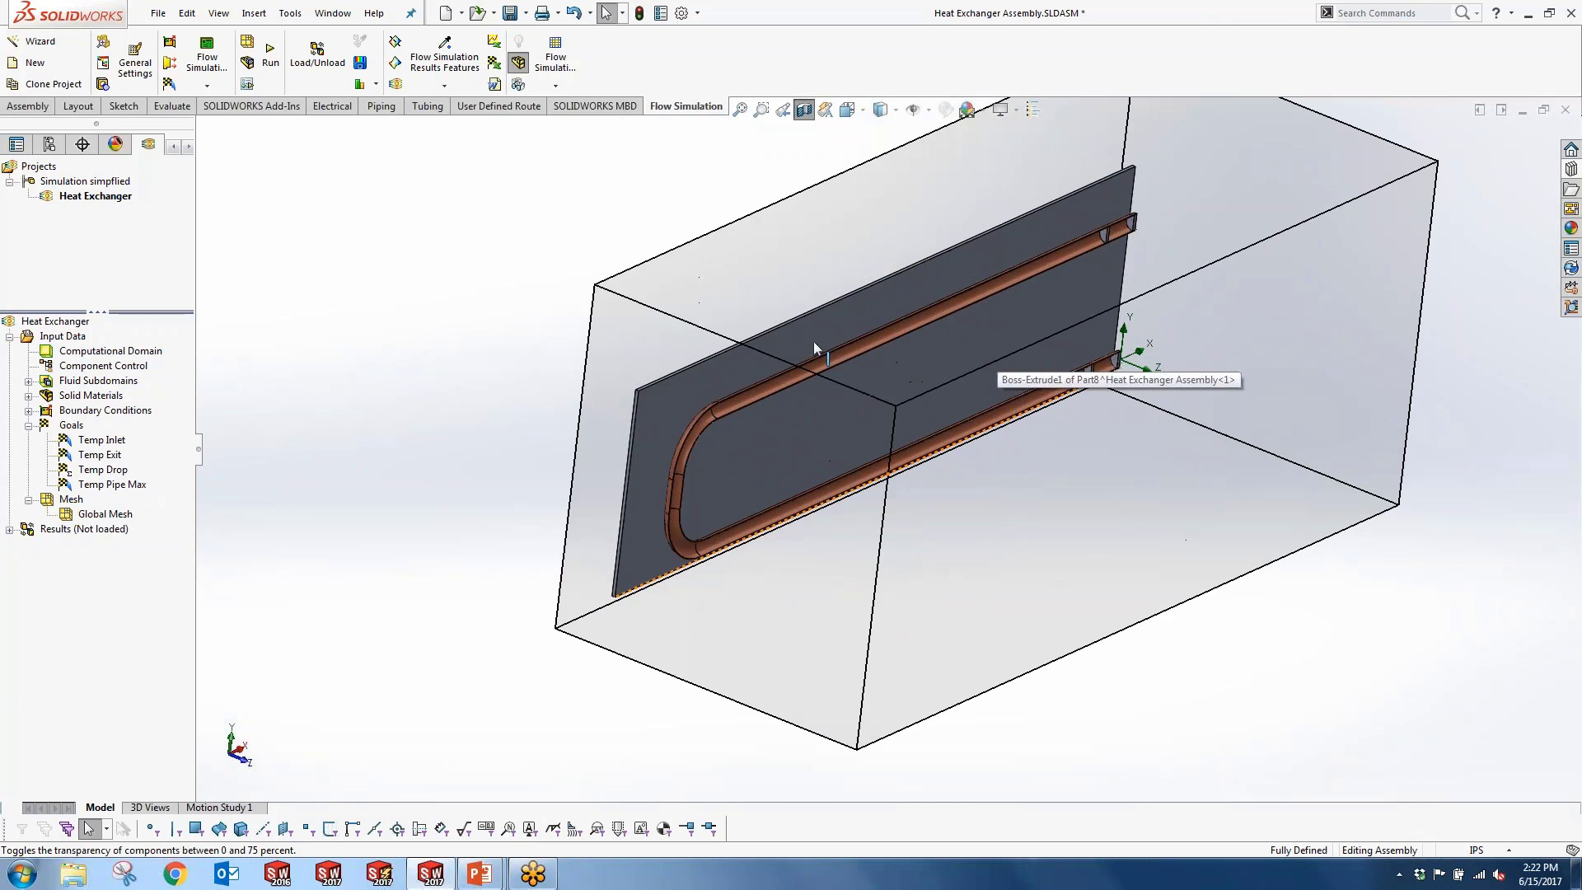
{"action": "left_click", "coordinate": [28, 425]}
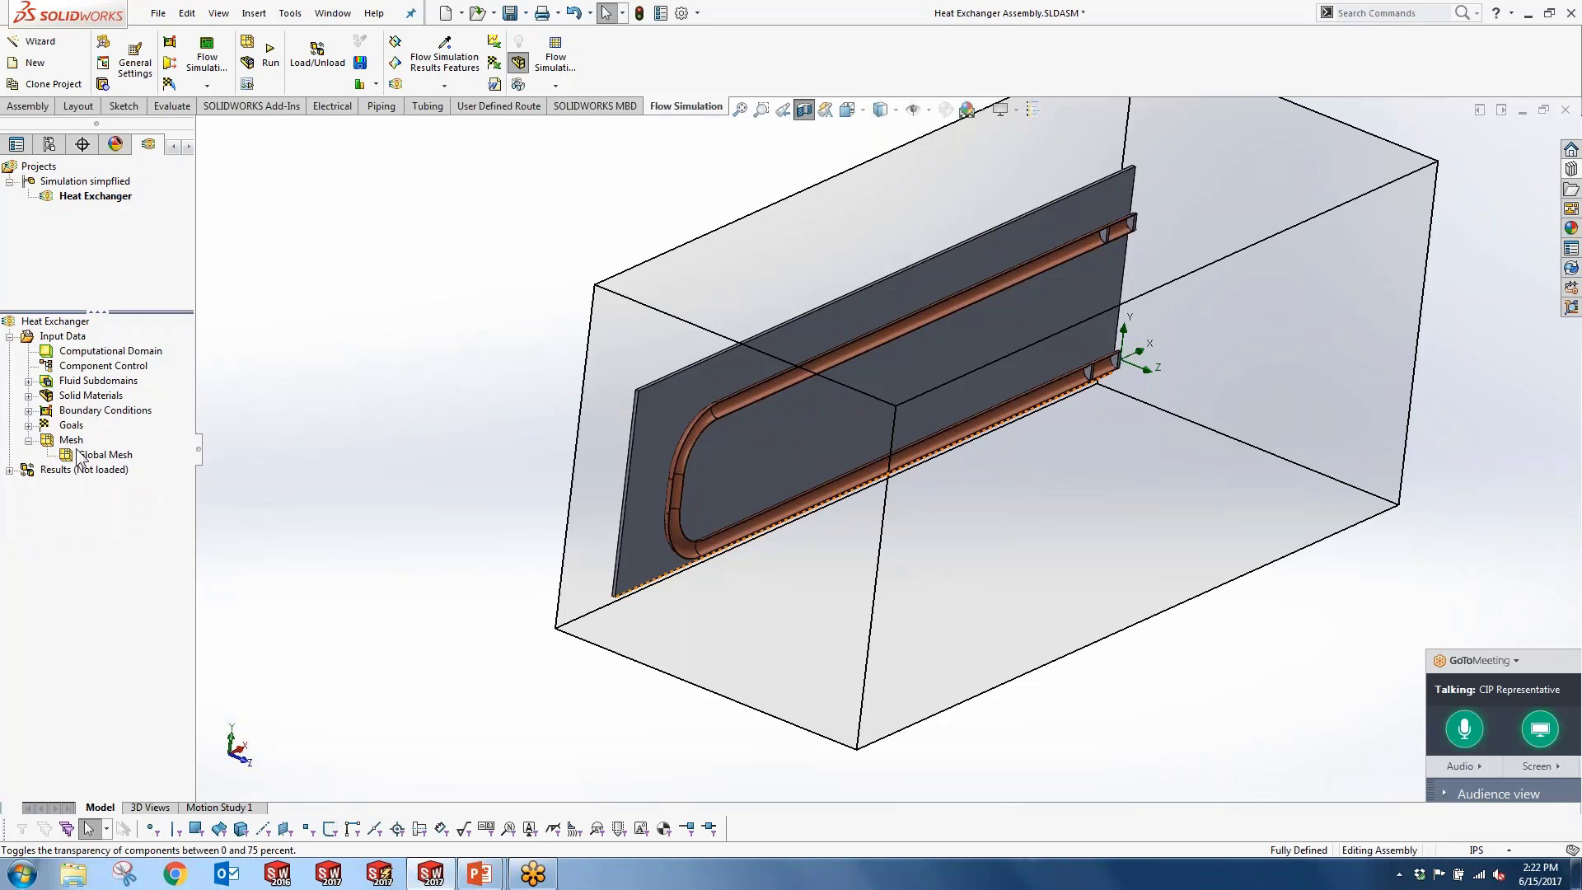
Step: Edit the global mesh, setting the automatic initial mesh level to 2 and the ratio factor to 2, and accept it
{"action": "right_click", "coordinate": [81, 455]}
{"action": "left_click", "coordinate": [140, 461]}
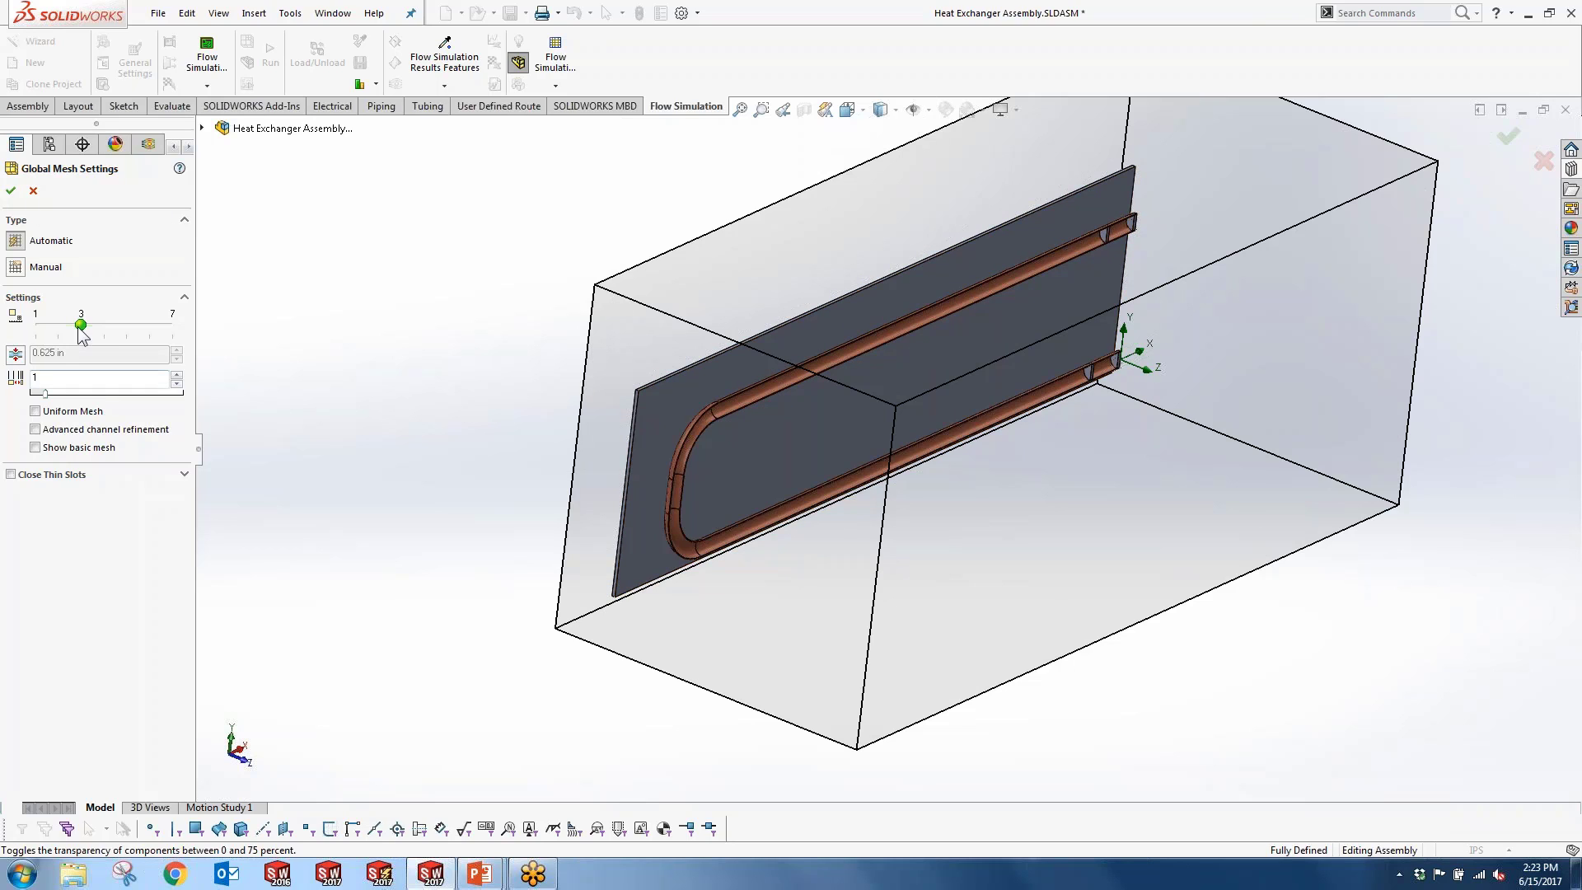
{"action": "left_click_drag", "start_coordinate": [80, 326], "coordinate": [62, 326]}
{"action": "double_click", "coordinate": [56, 377]}
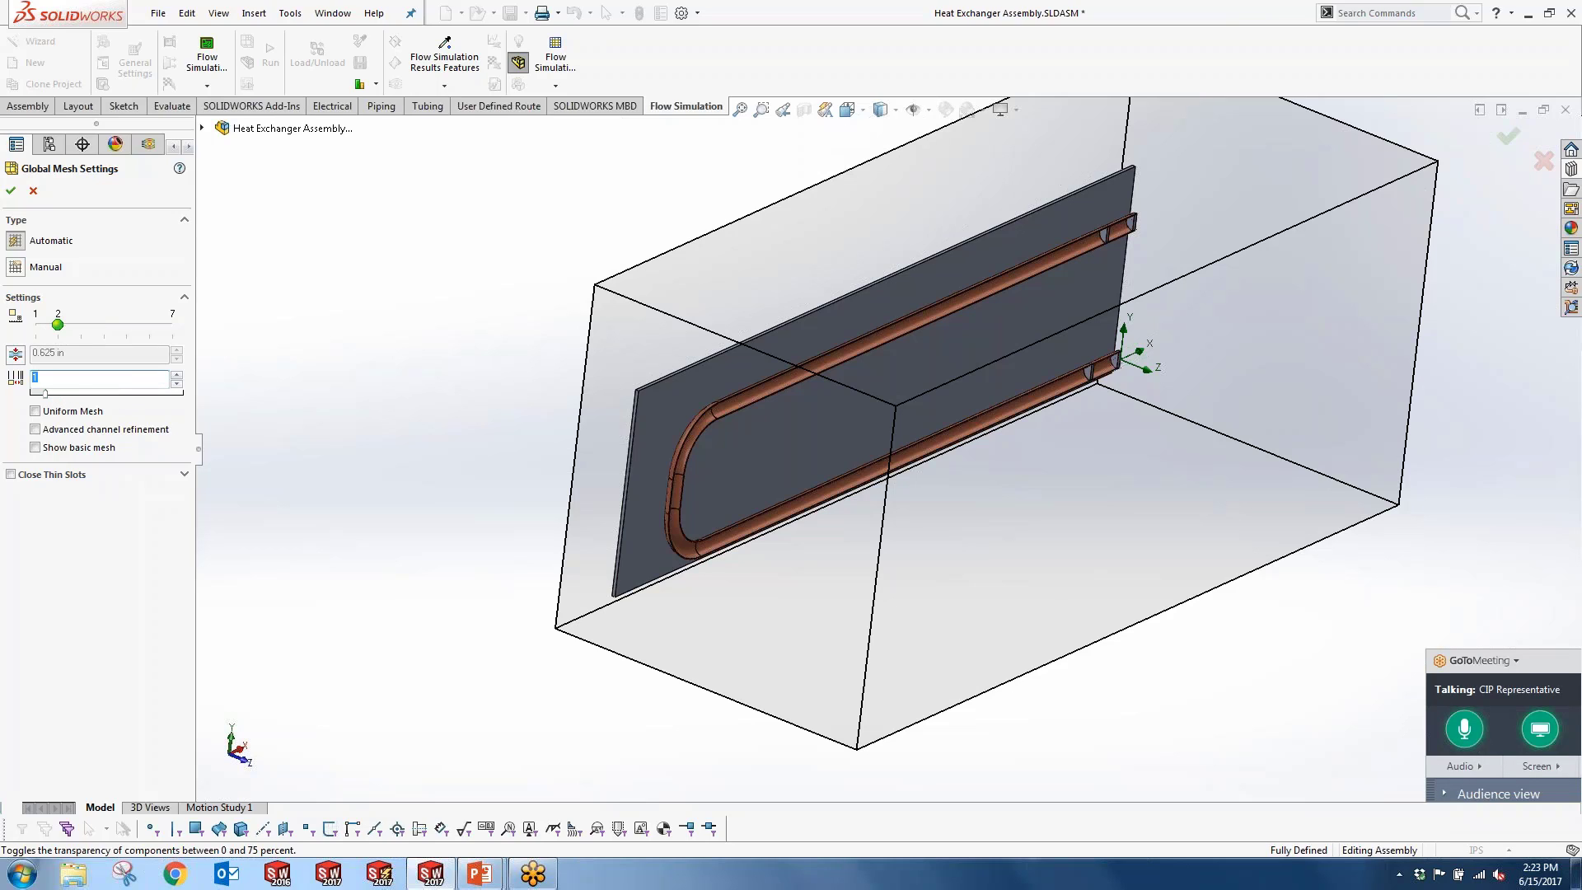
{"action": "type", "text": "2.0"}
{"action": "left_click", "coordinate": [11, 192]}
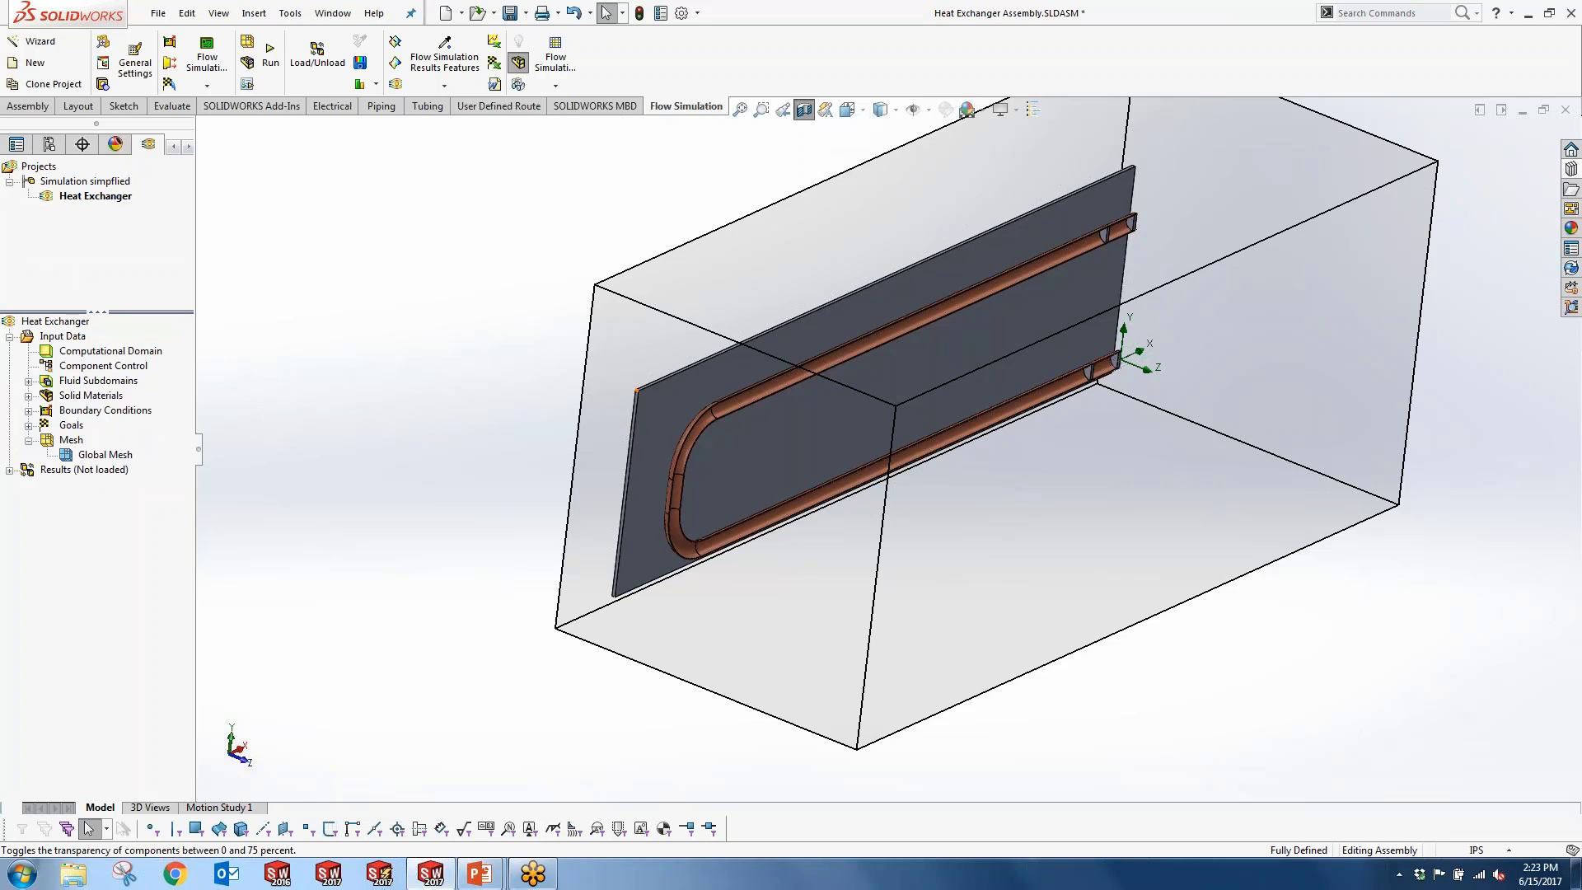
Step: Insert a local mesh and select five Tube_3 faces along the upper leg, the bend and the lower leg
{"action": "scroll", "coordinate": [915, 386], "scroll_direction": "up", "scroll_amount": 2}
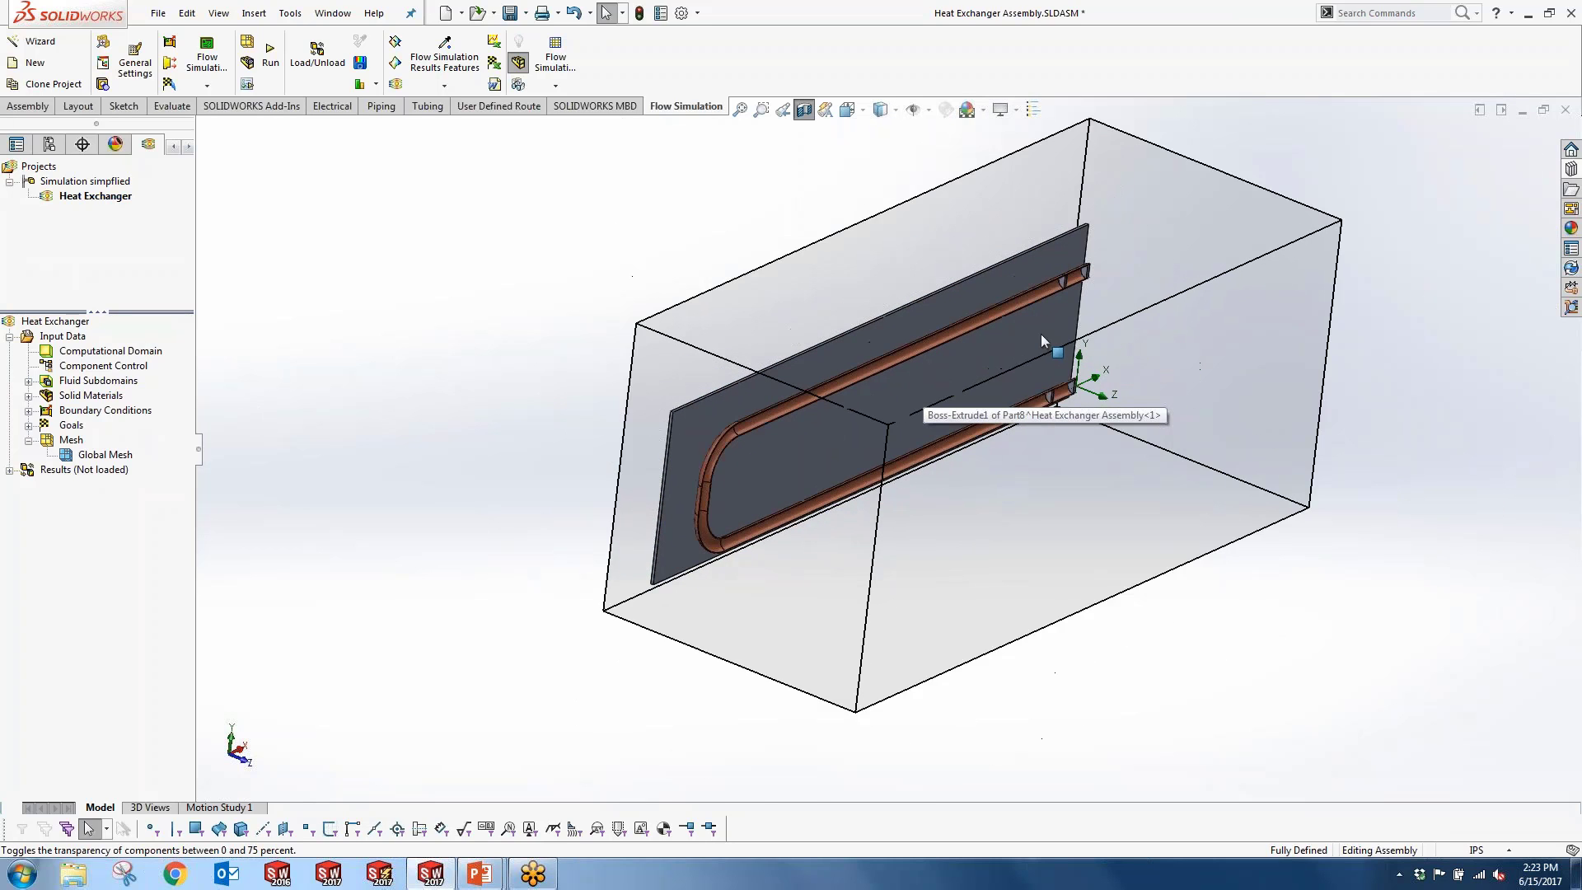
{"action": "scroll", "coordinate": [1041, 334], "scroll_direction": "down", "scroll_amount": 2}
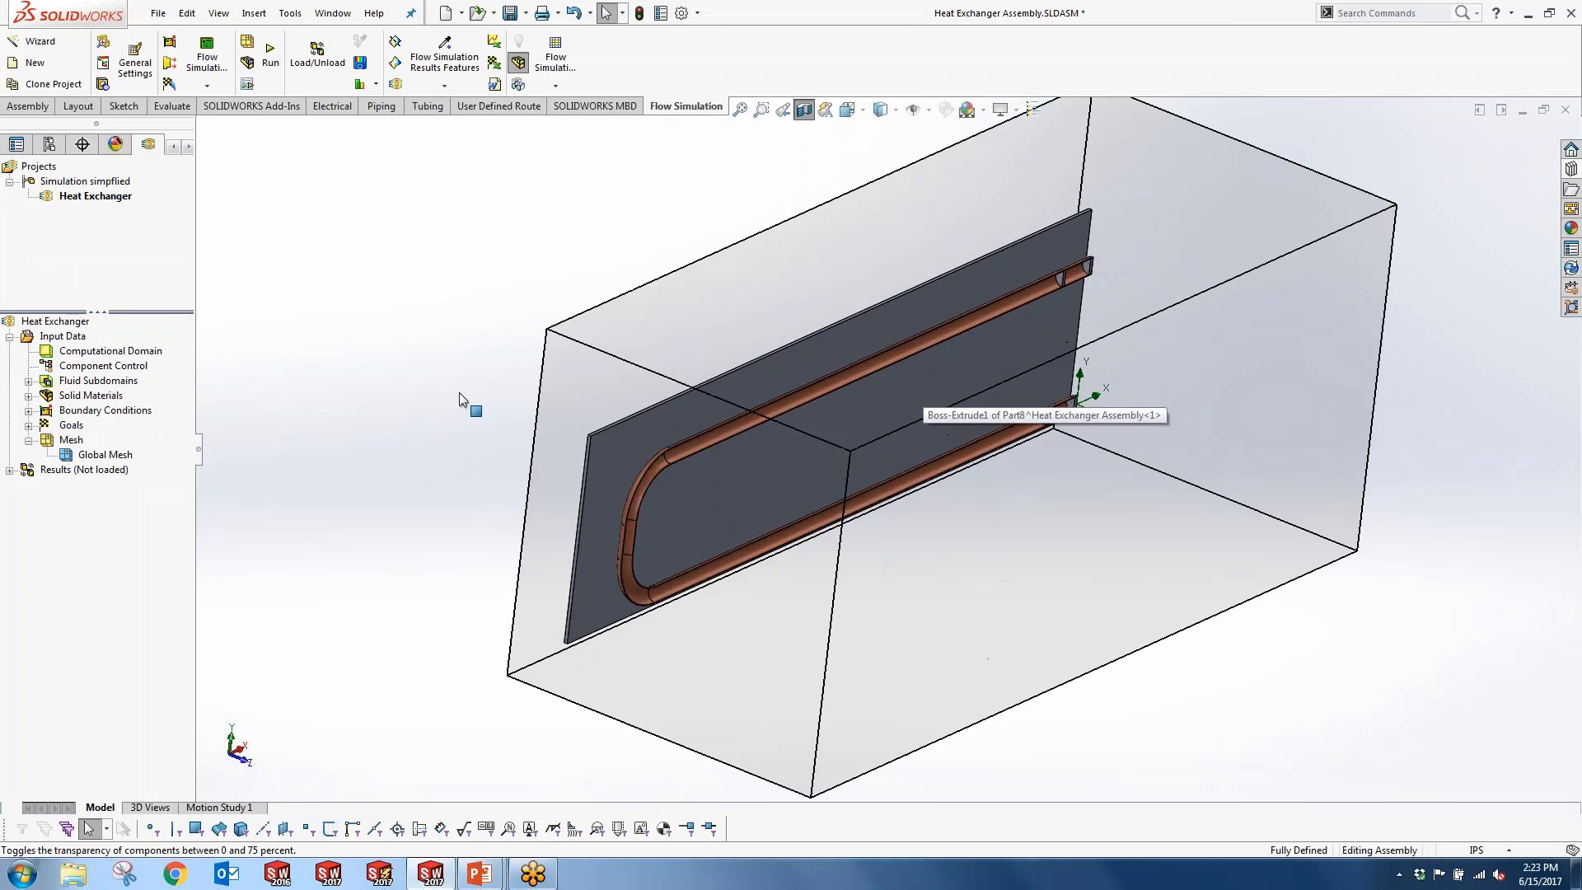
{"action": "right_click", "coordinate": [80, 440]}
{"action": "left_click", "coordinate": [121, 466]}
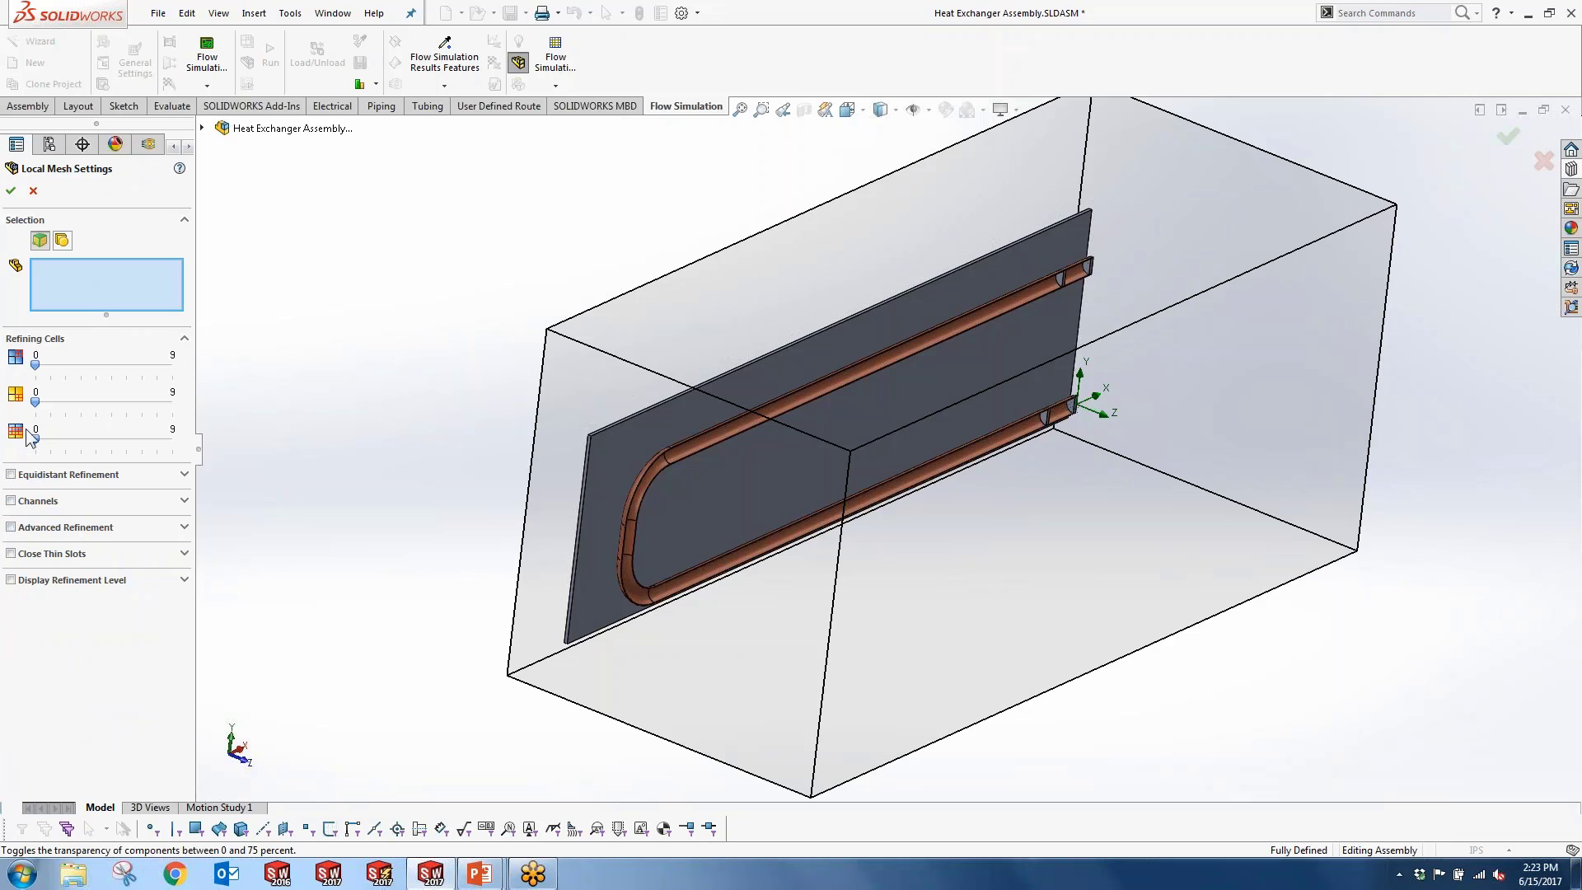
{"action": "scroll", "coordinate": [655, 498], "scroll_direction": "down", "scroll_amount": 5}
{"action": "left_click", "coordinate": [756, 413]}
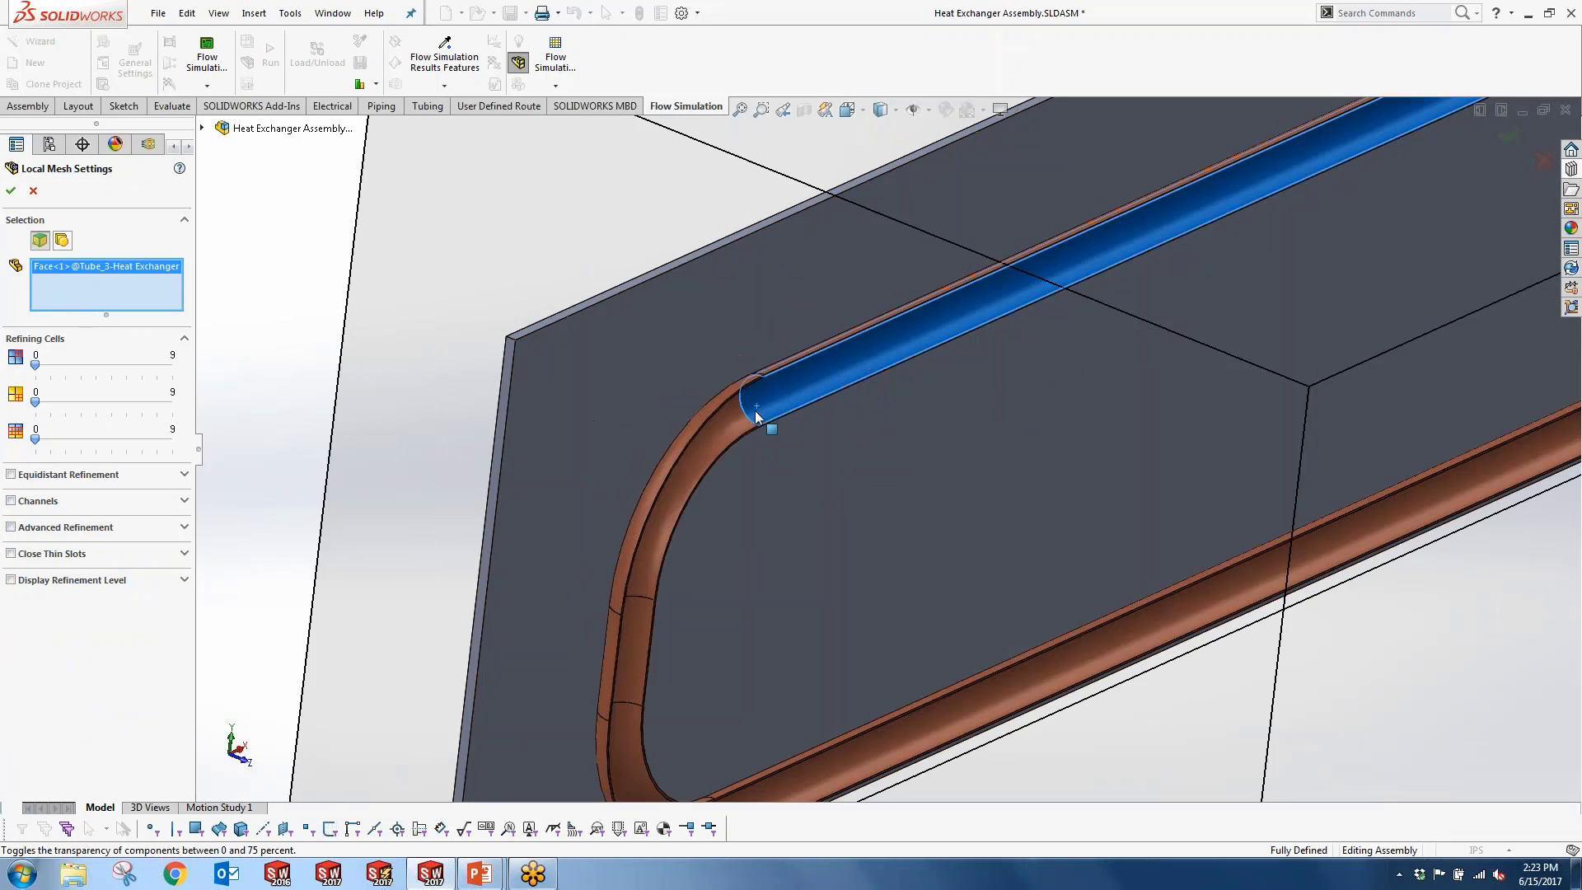
{"action": "left_click", "coordinate": [723, 426]}
{"action": "left_click", "coordinate": [631, 632]}
{"action": "left_click", "coordinate": [620, 722]}
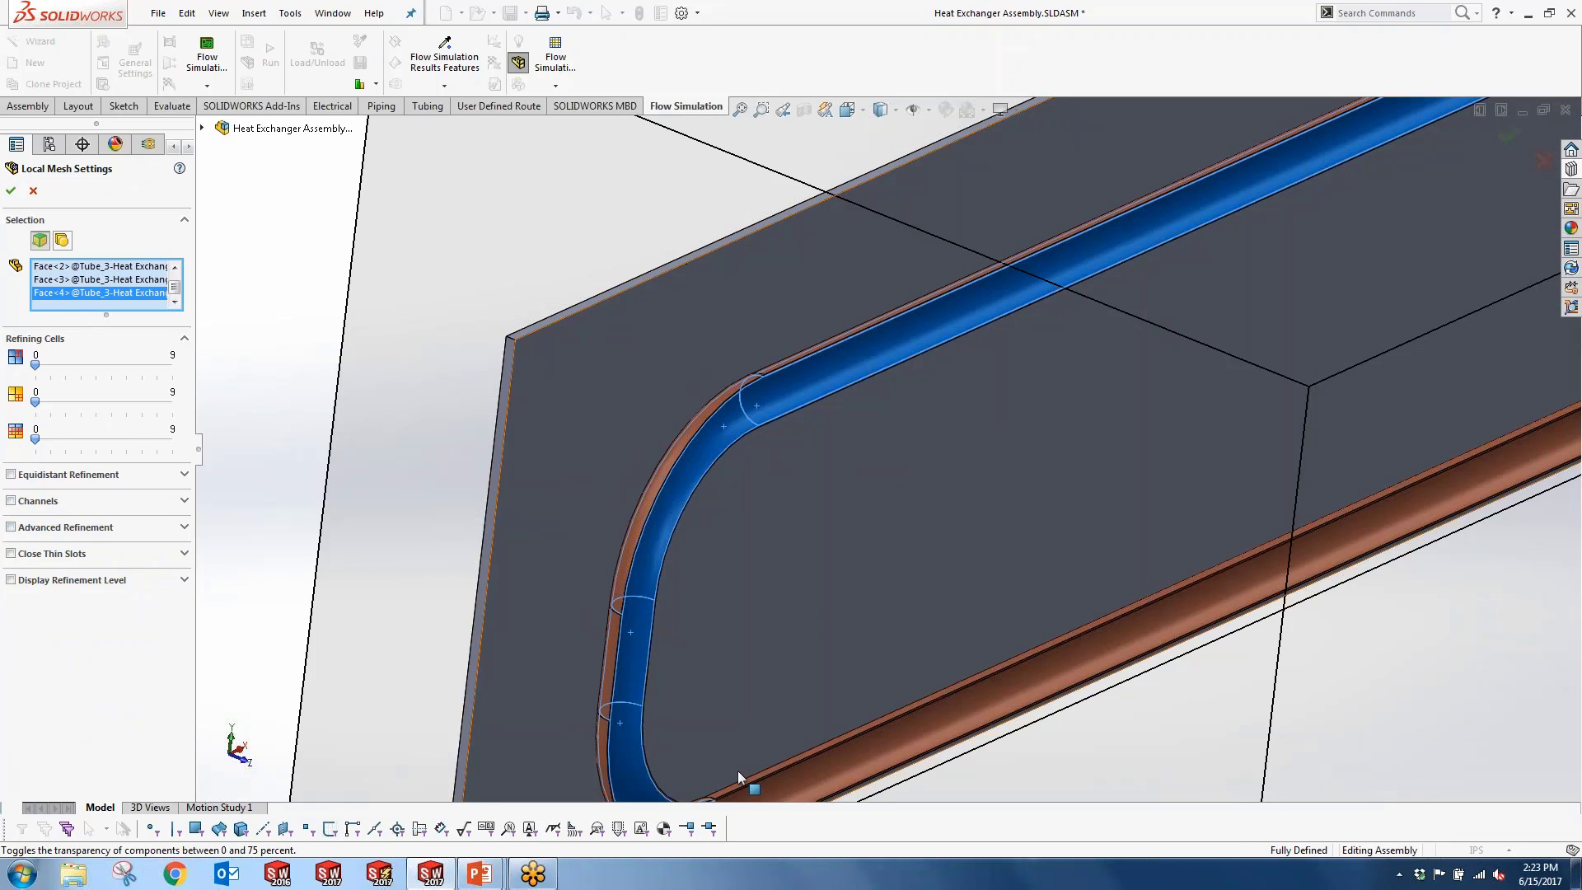
{"action": "left_click", "coordinate": [790, 791]}
Step: Add the five matching faces on the tube's other half, set the fluid/solid boundary refinement level to 2, and accept the local mesh
{"action": "middle_click_drag", "start_coordinate": [789, 791], "coordinate": [938, 351]}
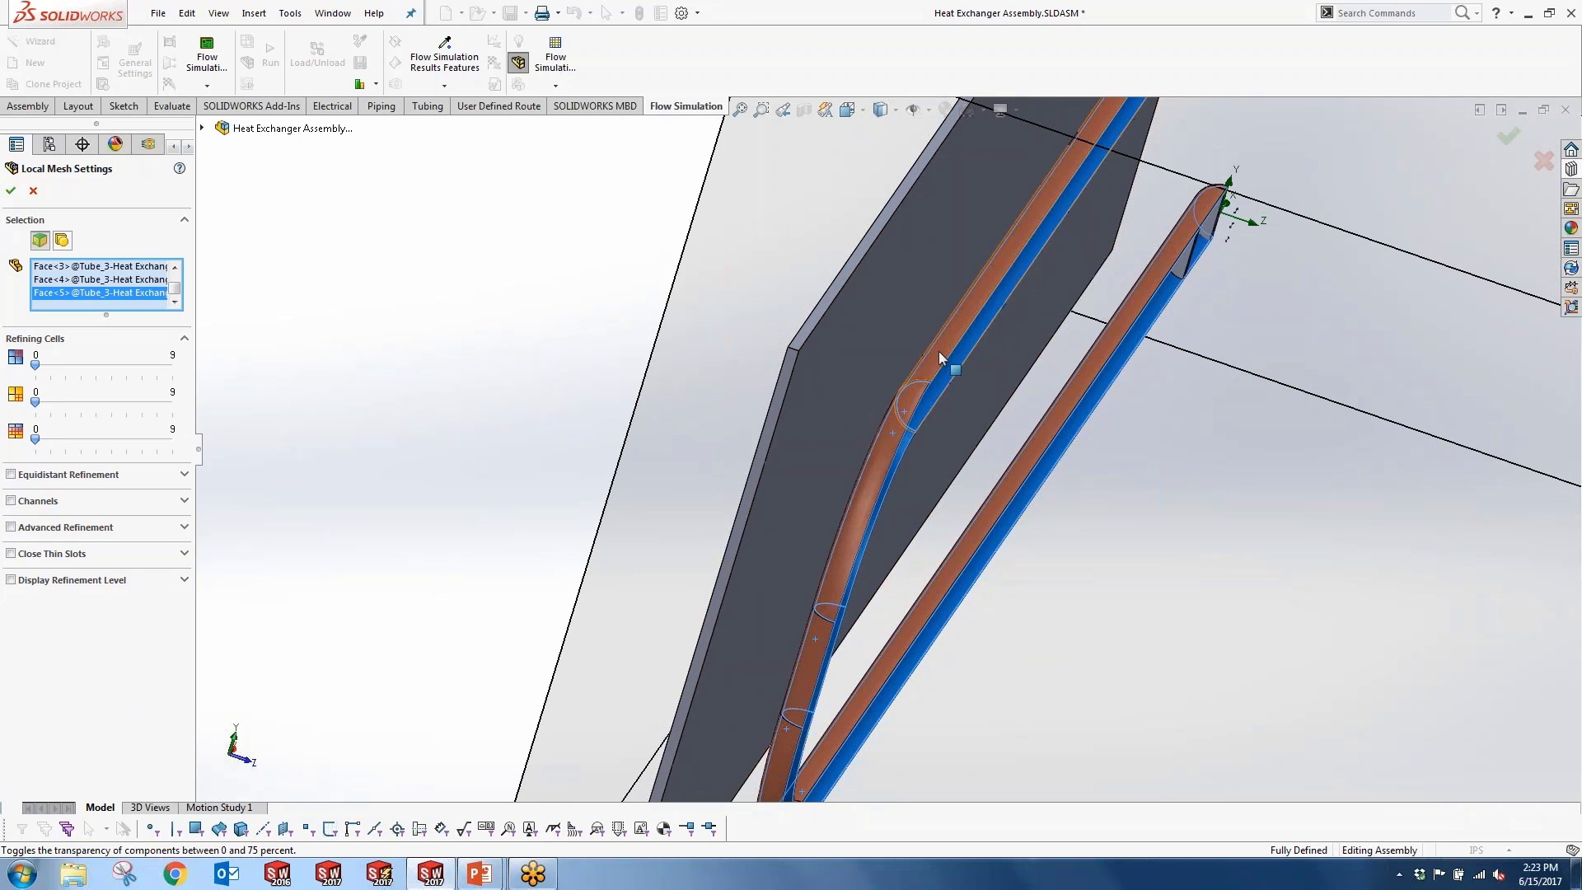
{"action": "left_click", "coordinate": [937, 351]}
{"action": "left_click", "coordinate": [832, 594]}
{"action": "left_click", "coordinate": [798, 705]}
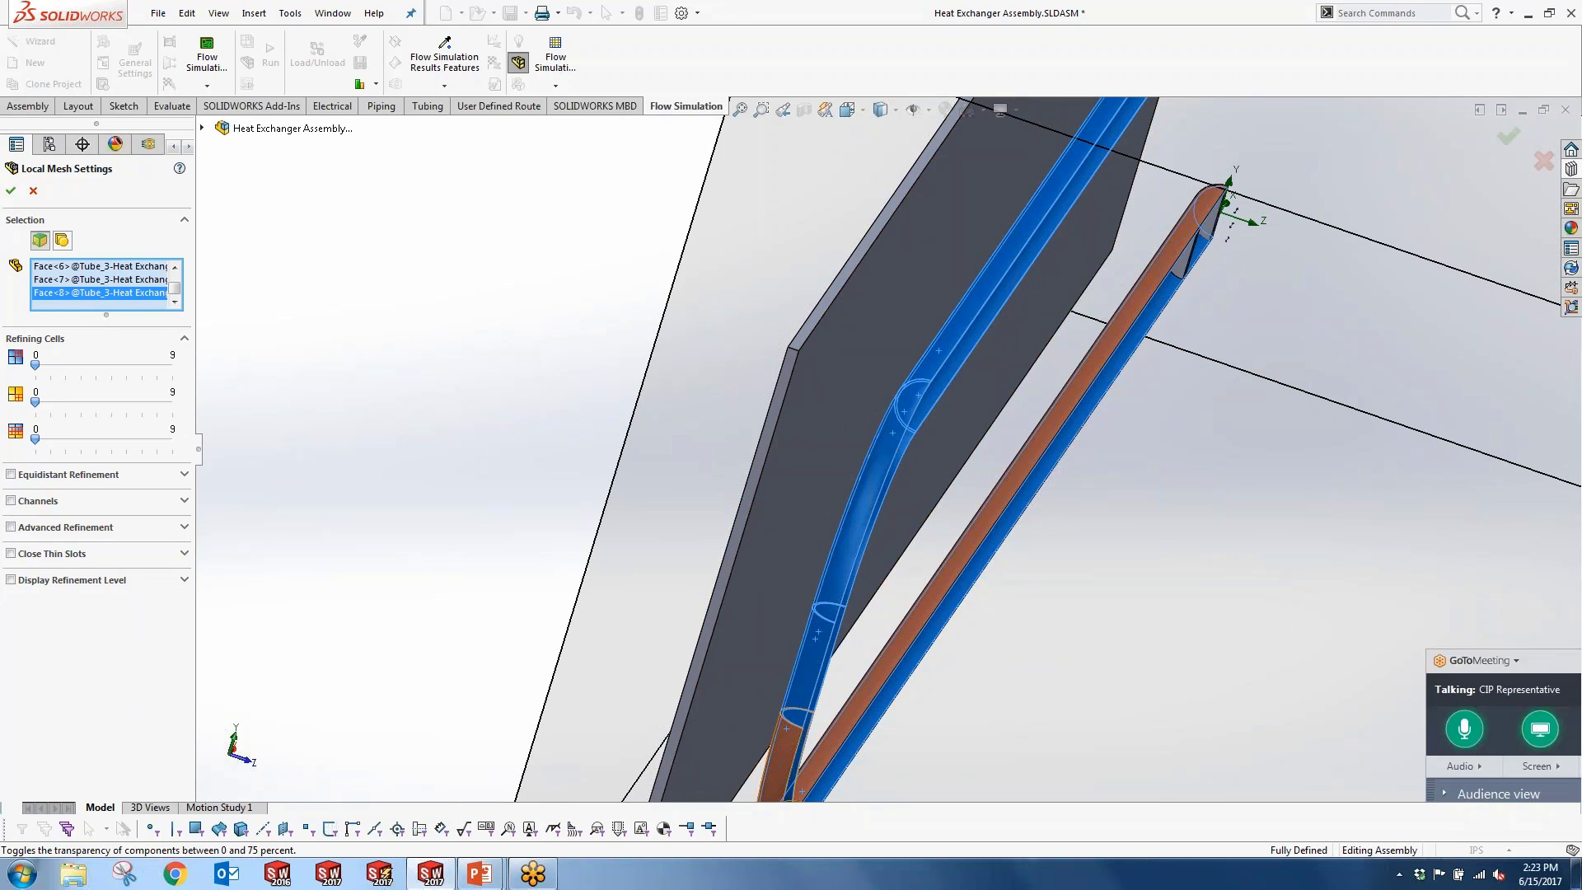
{"action": "left_click", "coordinate": [779, 746]}
{"action": "left_click", "coordinate": [841, 758]}
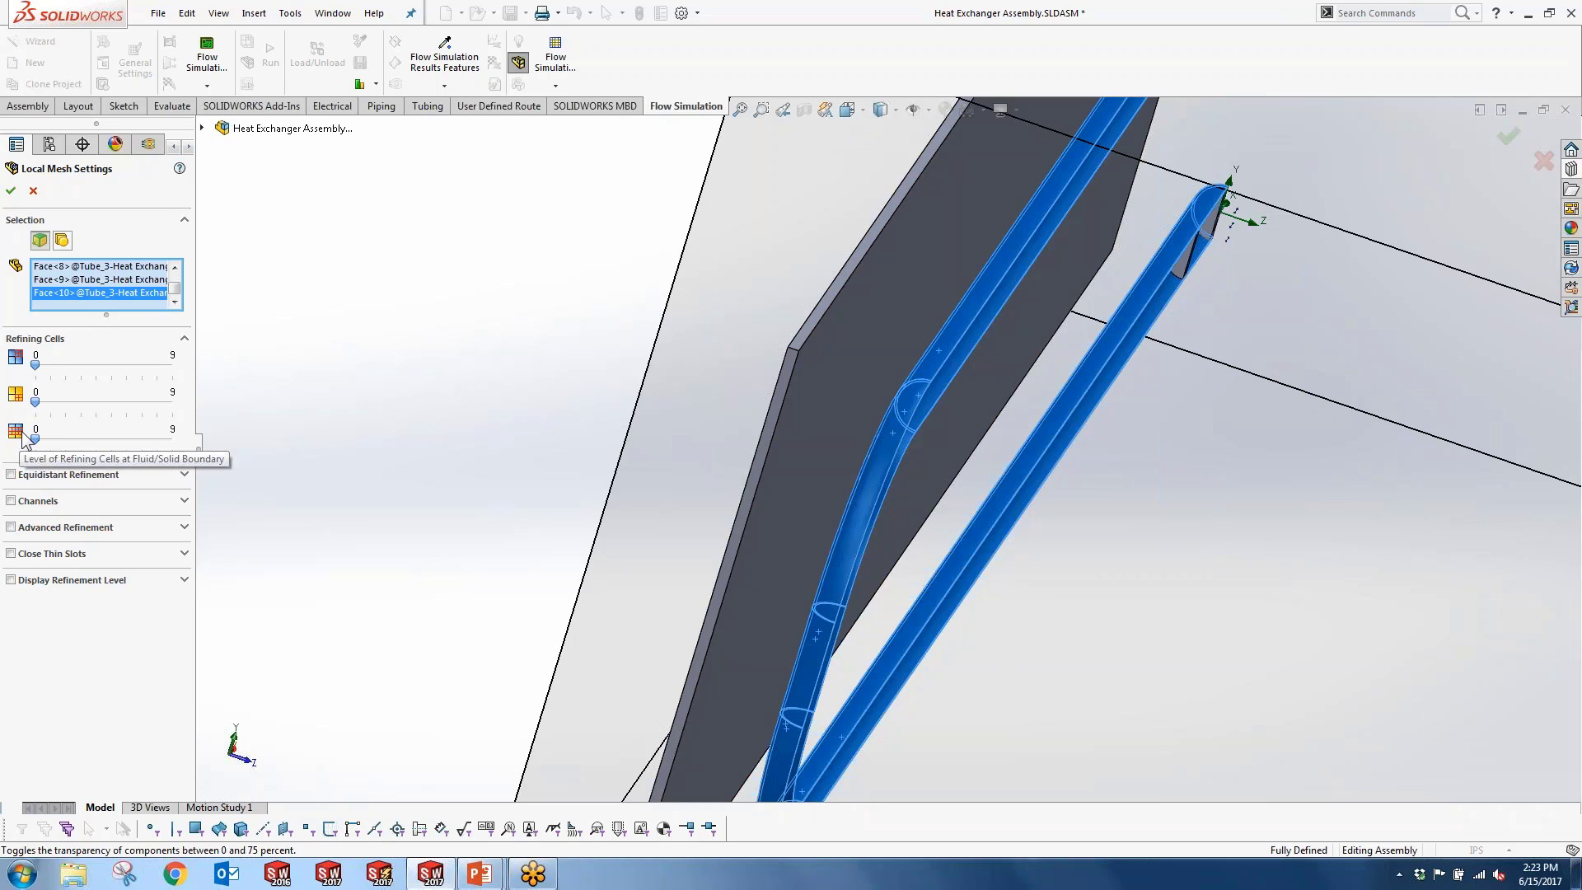
{"action": "mouse_move", "coordinate": [34, 438]}
{"action": "left_mouse_down"}
{"action": "mouse_move", "coordinate": [81, 445]}
{"action": "mouse_move", "coordinate": [62, 448]}
{"action": "left_mouse_up"}
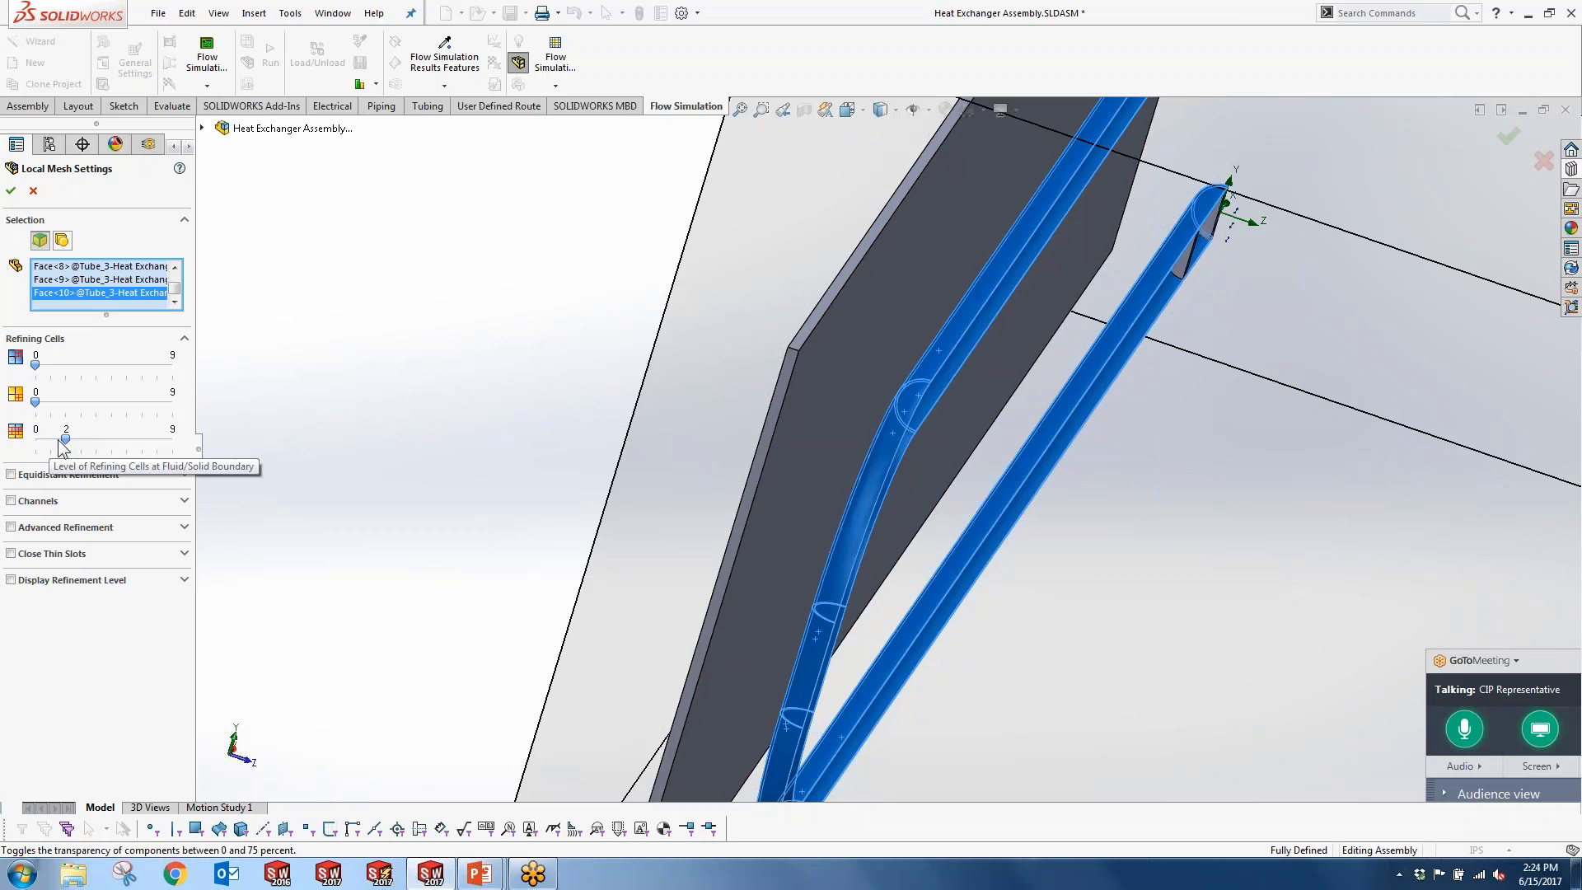
{"action": "left_click", "coordinate": [11, 190]}
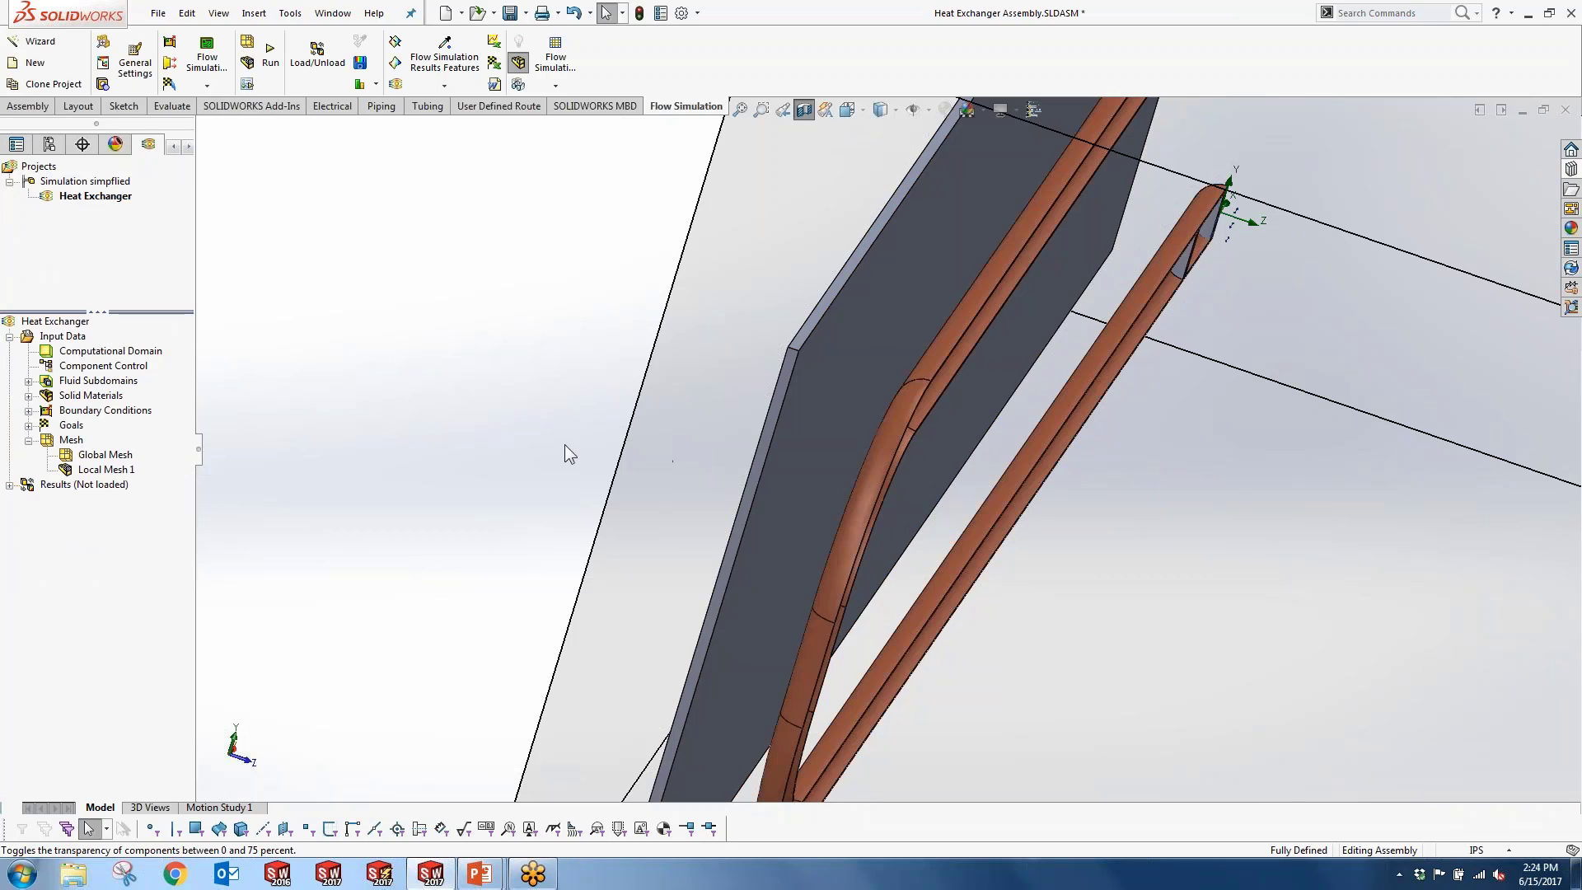
Step: Run the Heat Exchanger project with solving turned off to generate only the mesh
{"action": "scroll", "coordinate": [839, 459], "scroll_direction": "up", "scroll_amount": 4}
{"action": "middle_click_drag", "start_coordinate": [924, 444], "coordinate": [692, 430]}
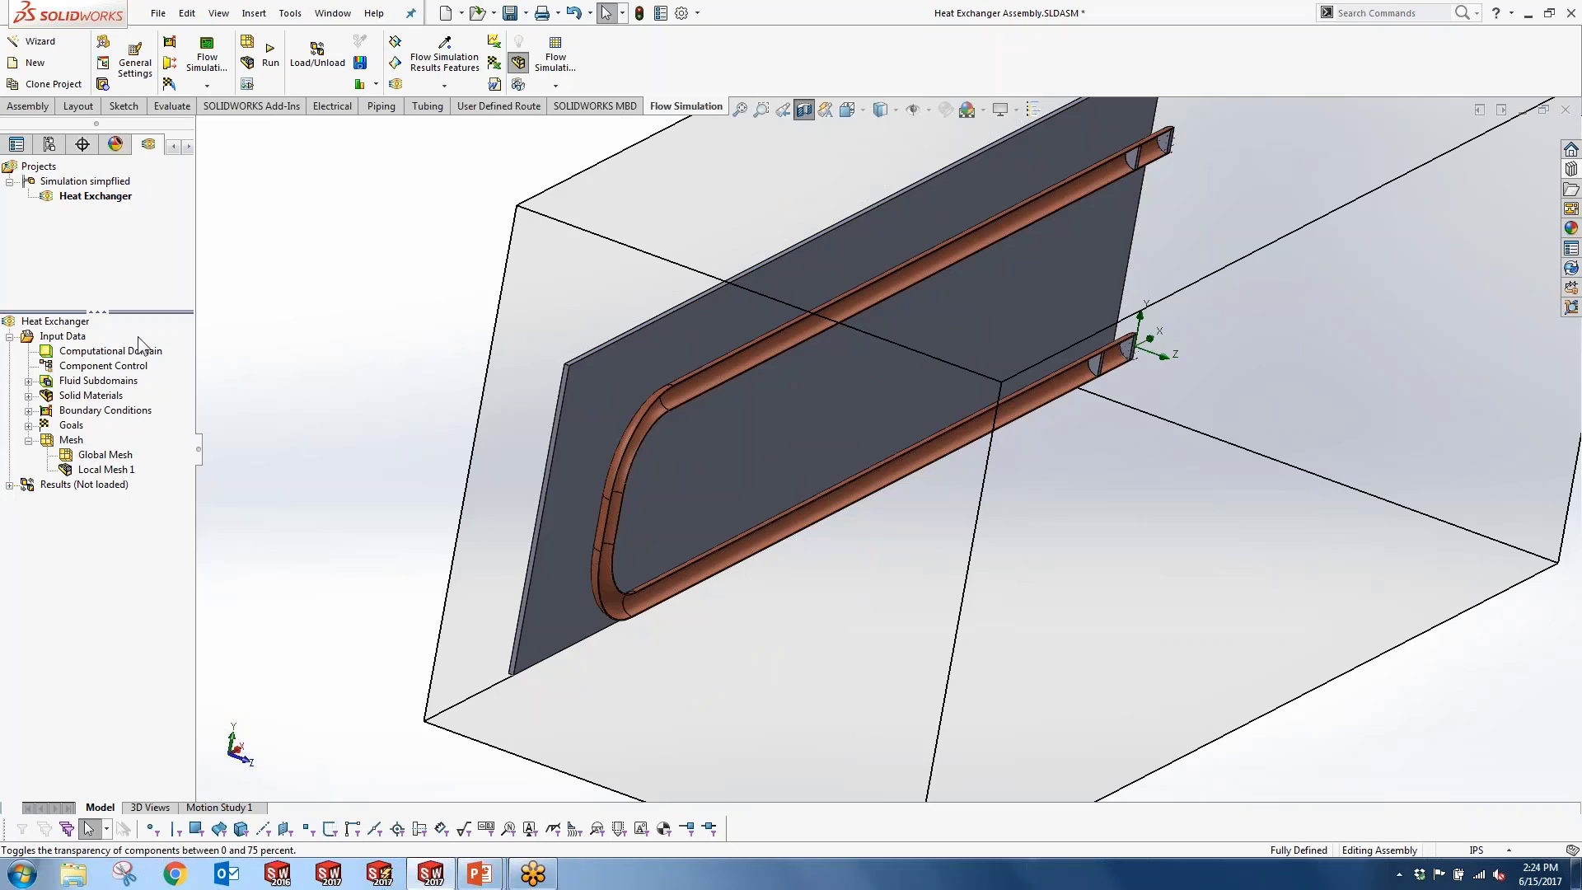
{"action": "left_click", "coordinate": [271, 83]}
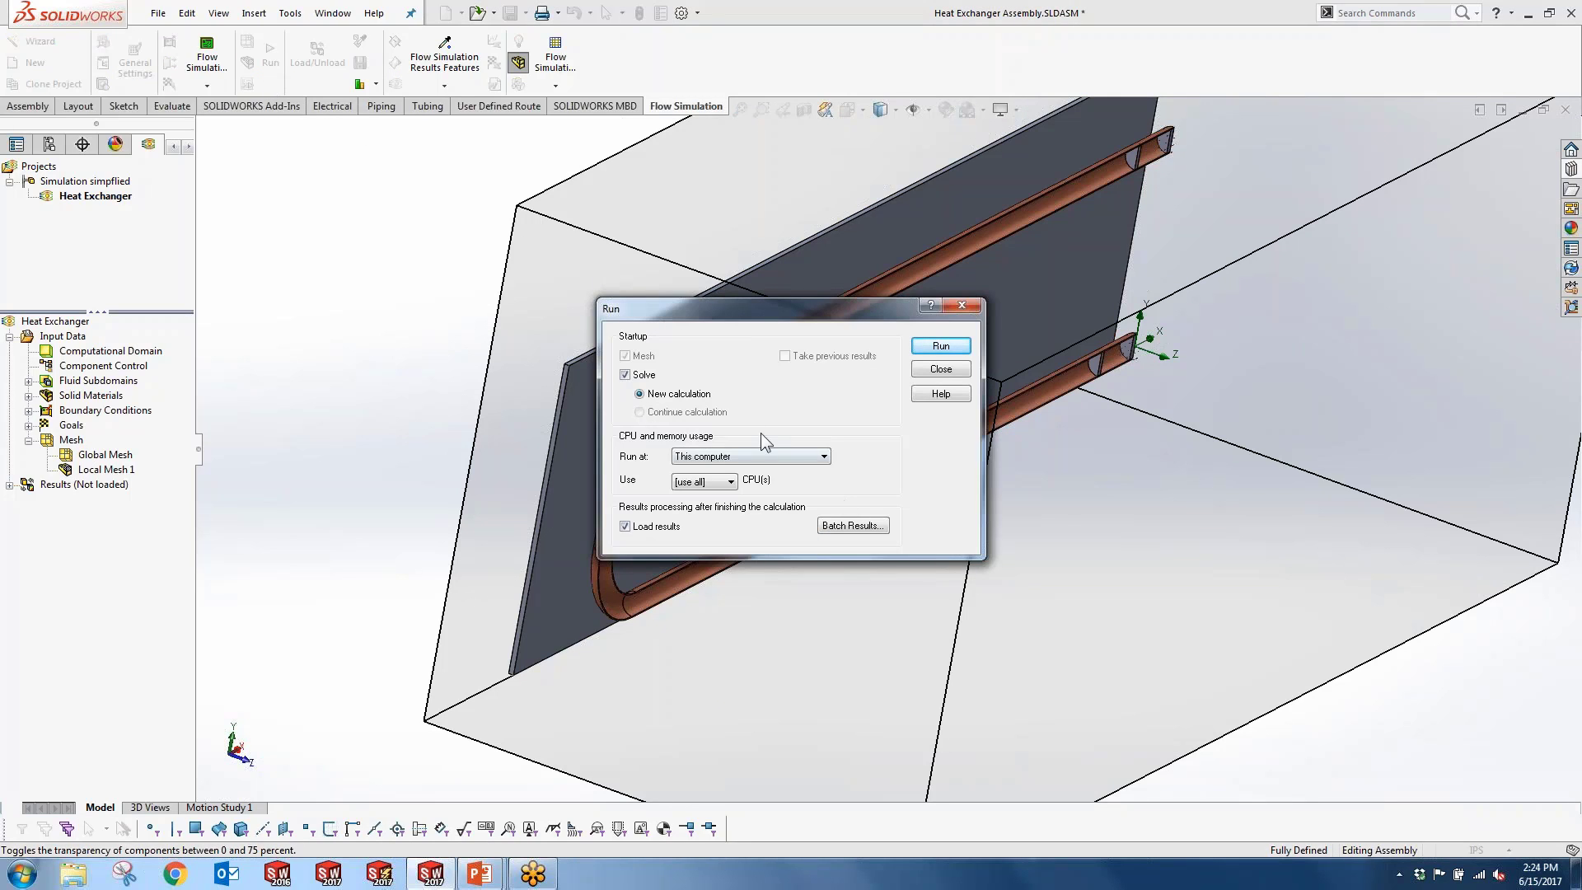
{"action": "left_click", "coordinate": [625, 375]}
{"action": "left_click", "coordinate": [924, 348]}
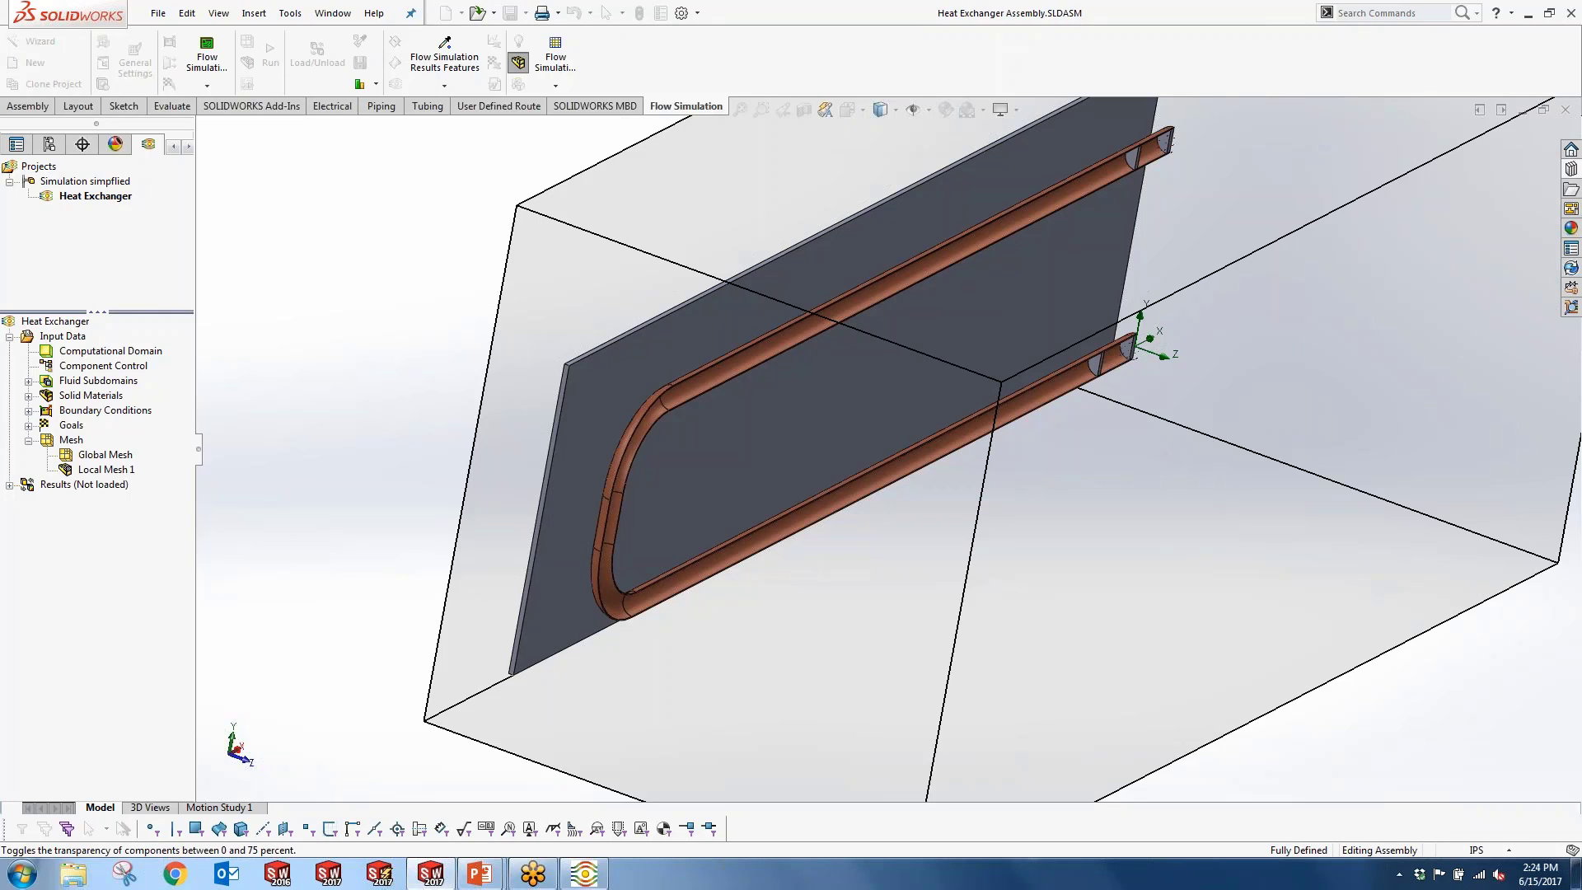
Step: Bring up the solver window, check the mesh generation info, and close the window once meshing is done
{"action": "left_click", "coordinate": [592, 875]}
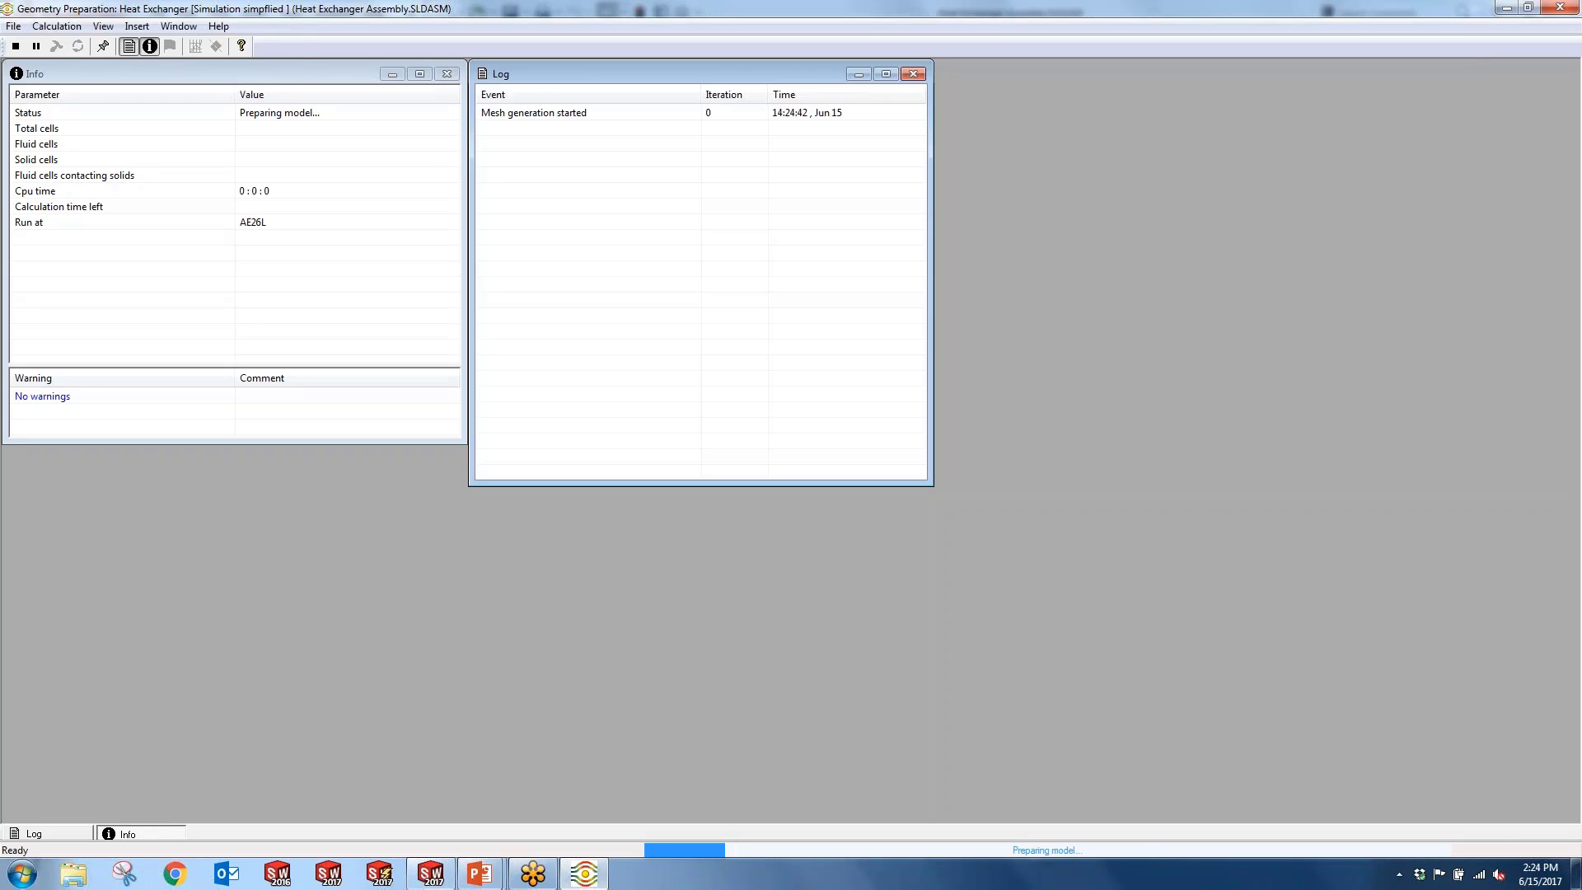
{"action": "left_click", "coordinate": [436, 239]}
{"action": "left_click", "coordinate": [565, 74]}
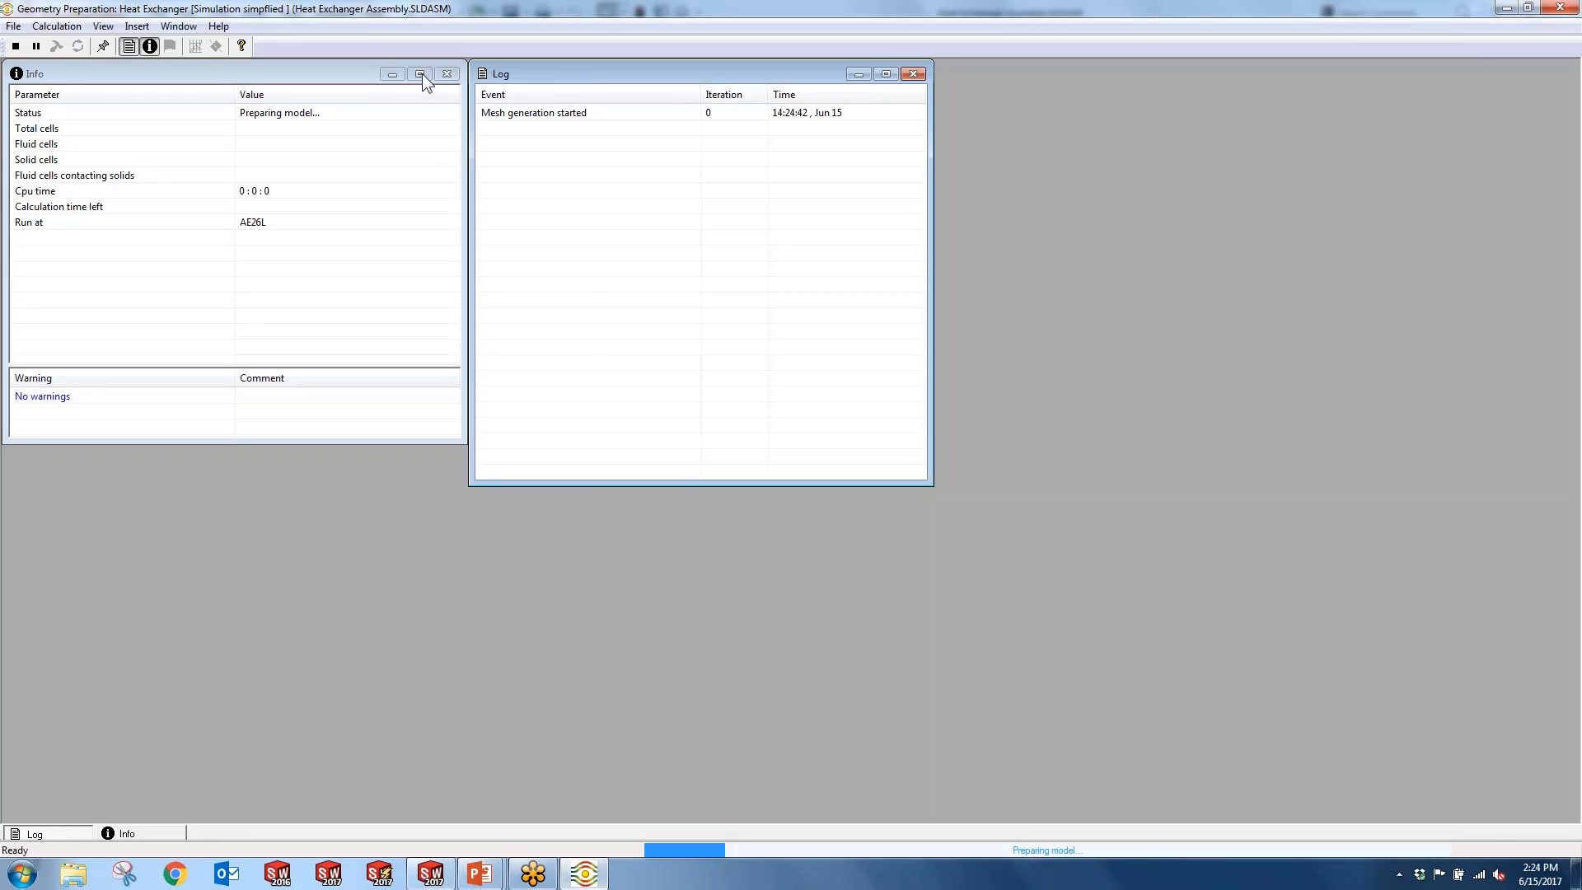
{"action": "left_click", "coordinate": [352, 76]}
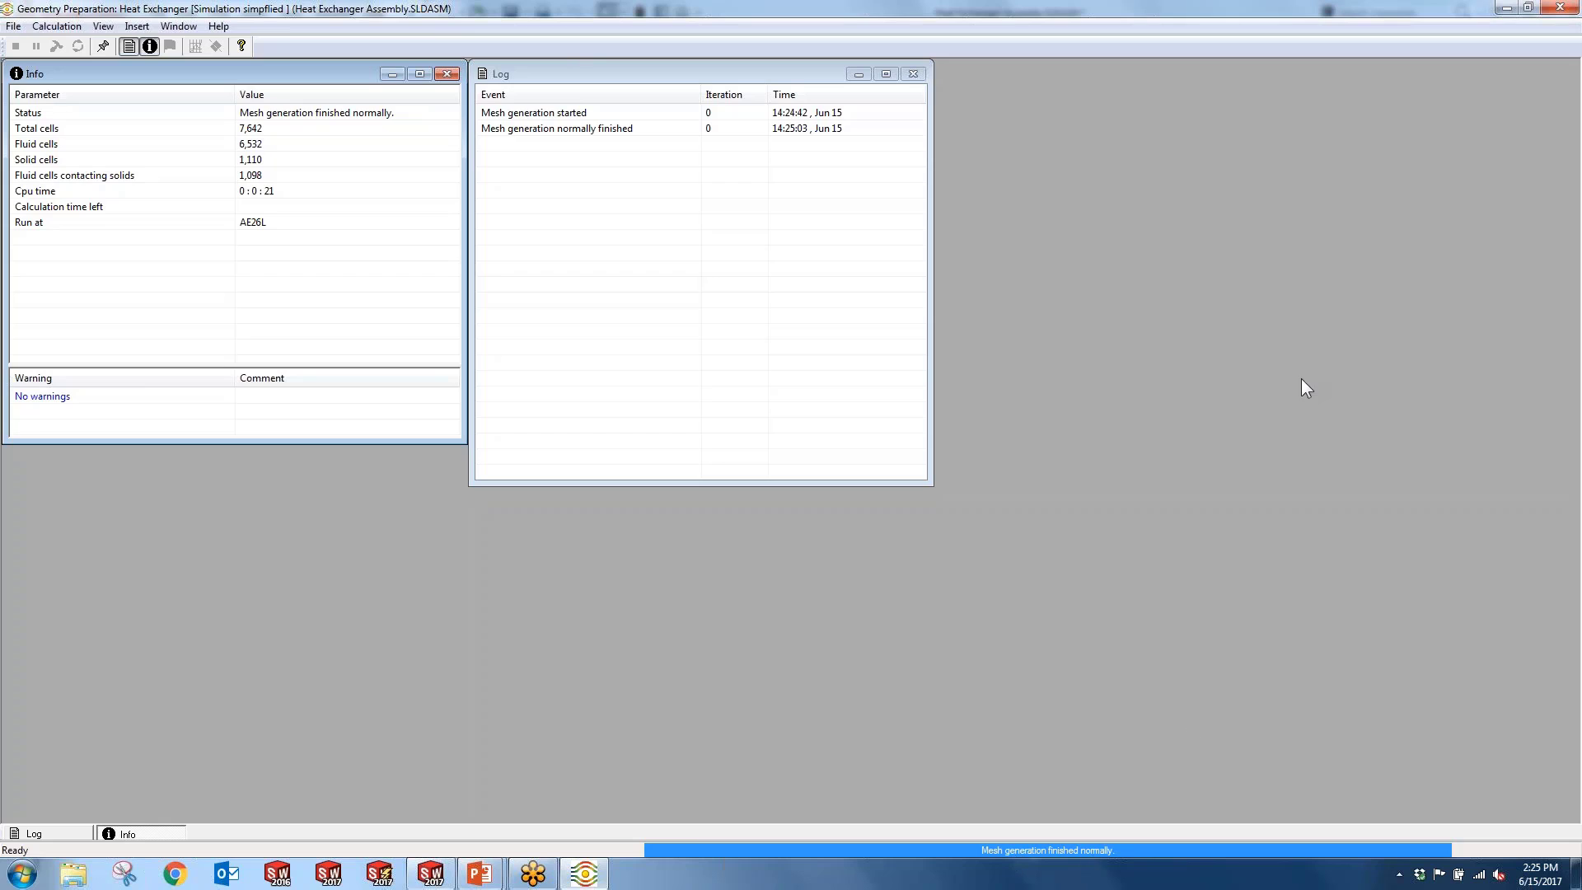
{"action": "left_click", "coordinate": [1560, 7]}
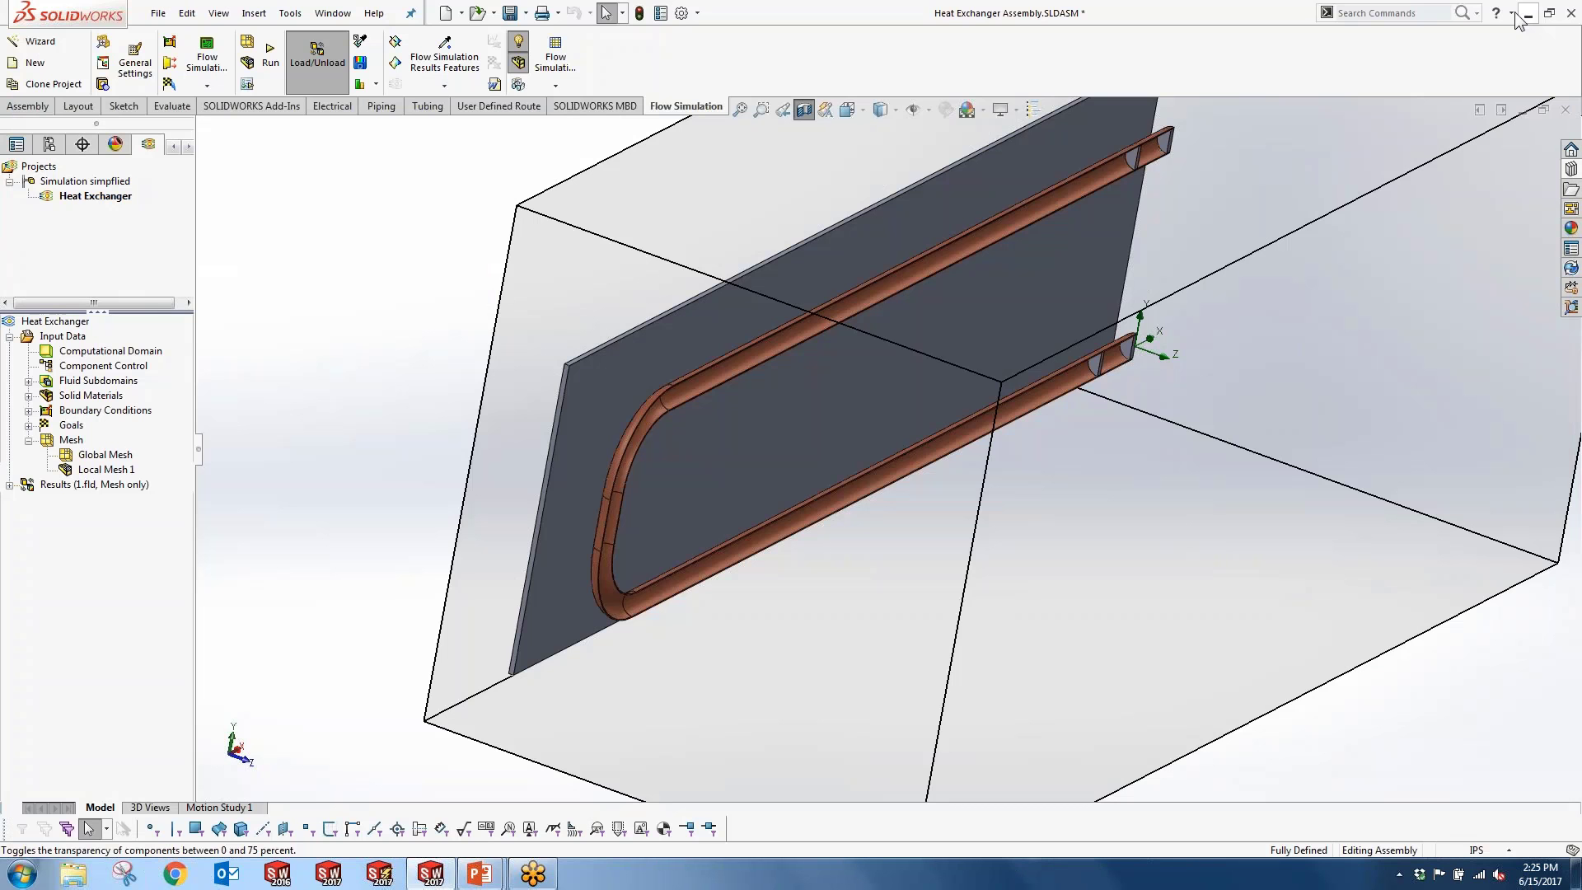
Step: Insert a cut plot on the Front Plane displaying the mesh in fluid and solid, and accept it
{"action": "left_click", "coordinate": [28, 440]}
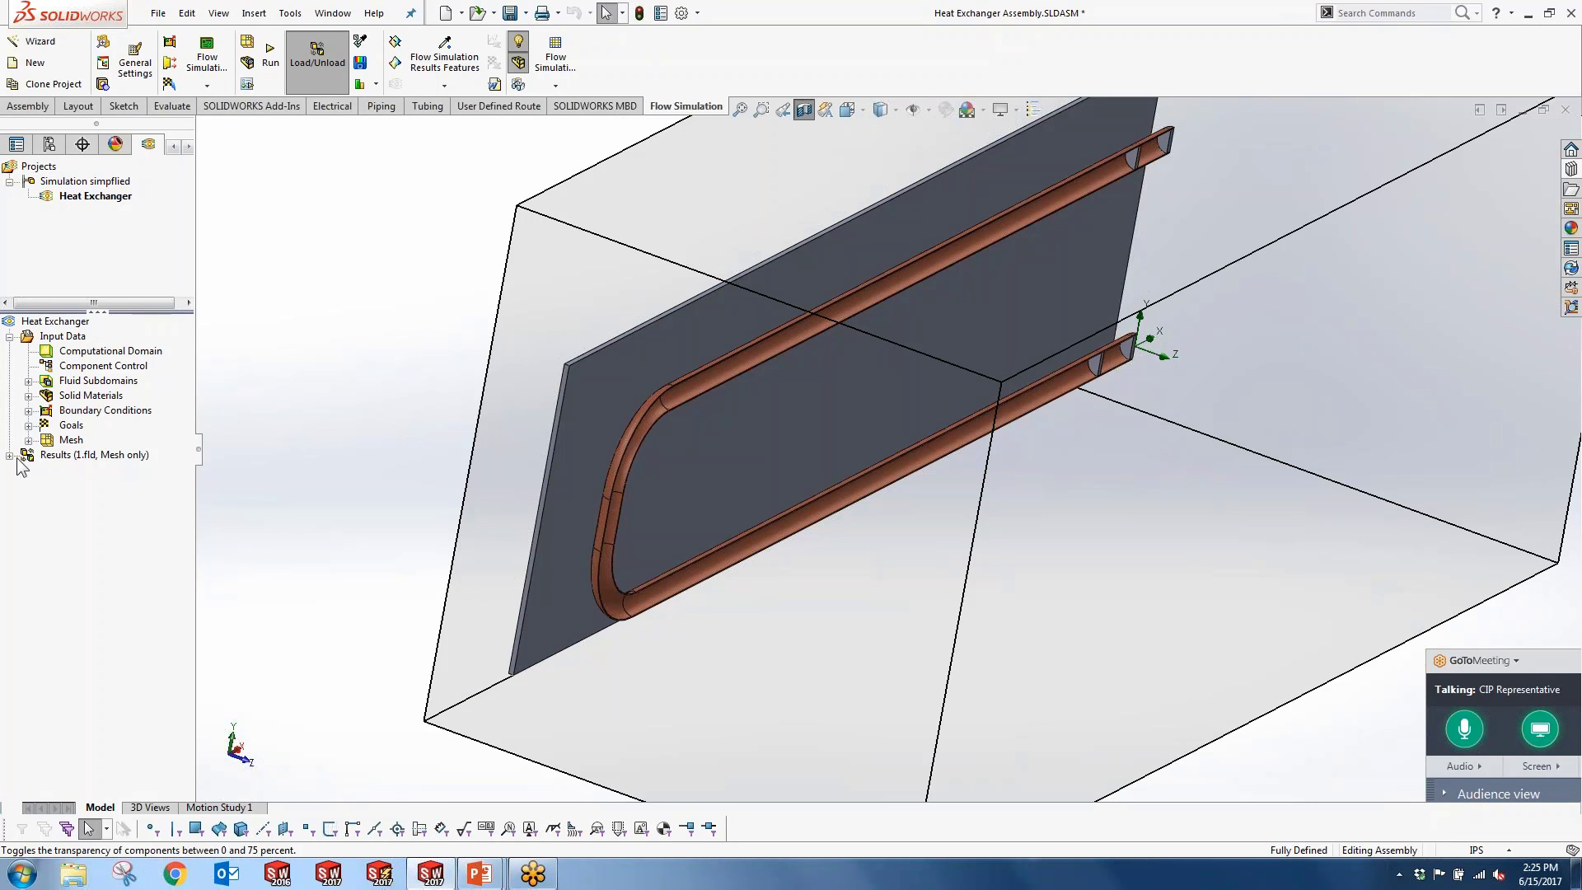
{"action": "left_click", "coordinate": [10, 455]}
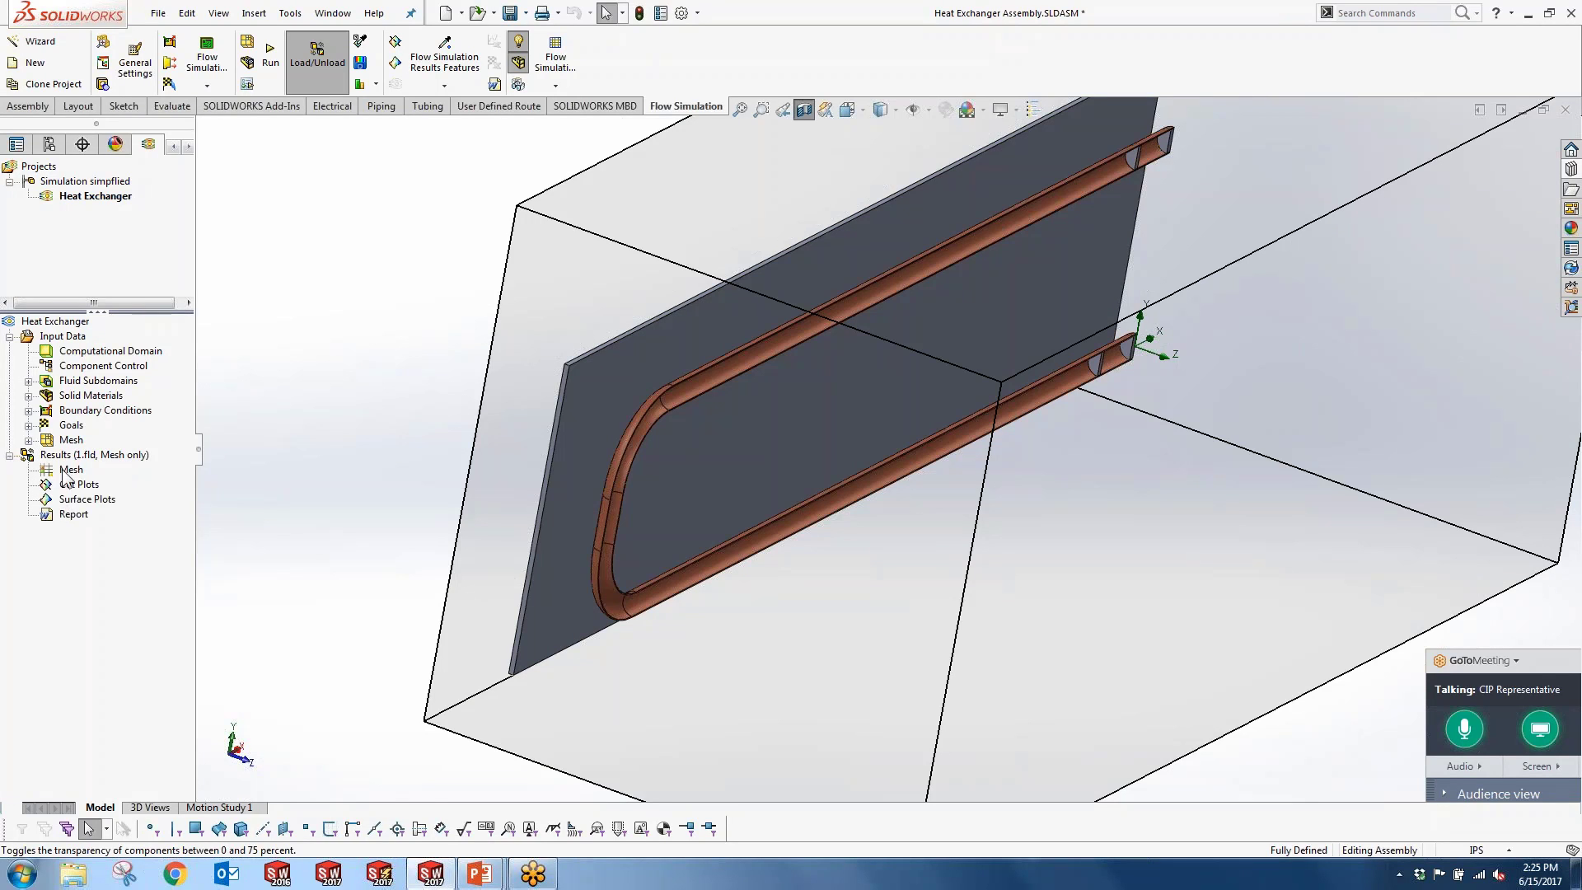
{"action": "middle_click_drag", "start_coordinate": [478, 434], "coordinate": [440, 424]}
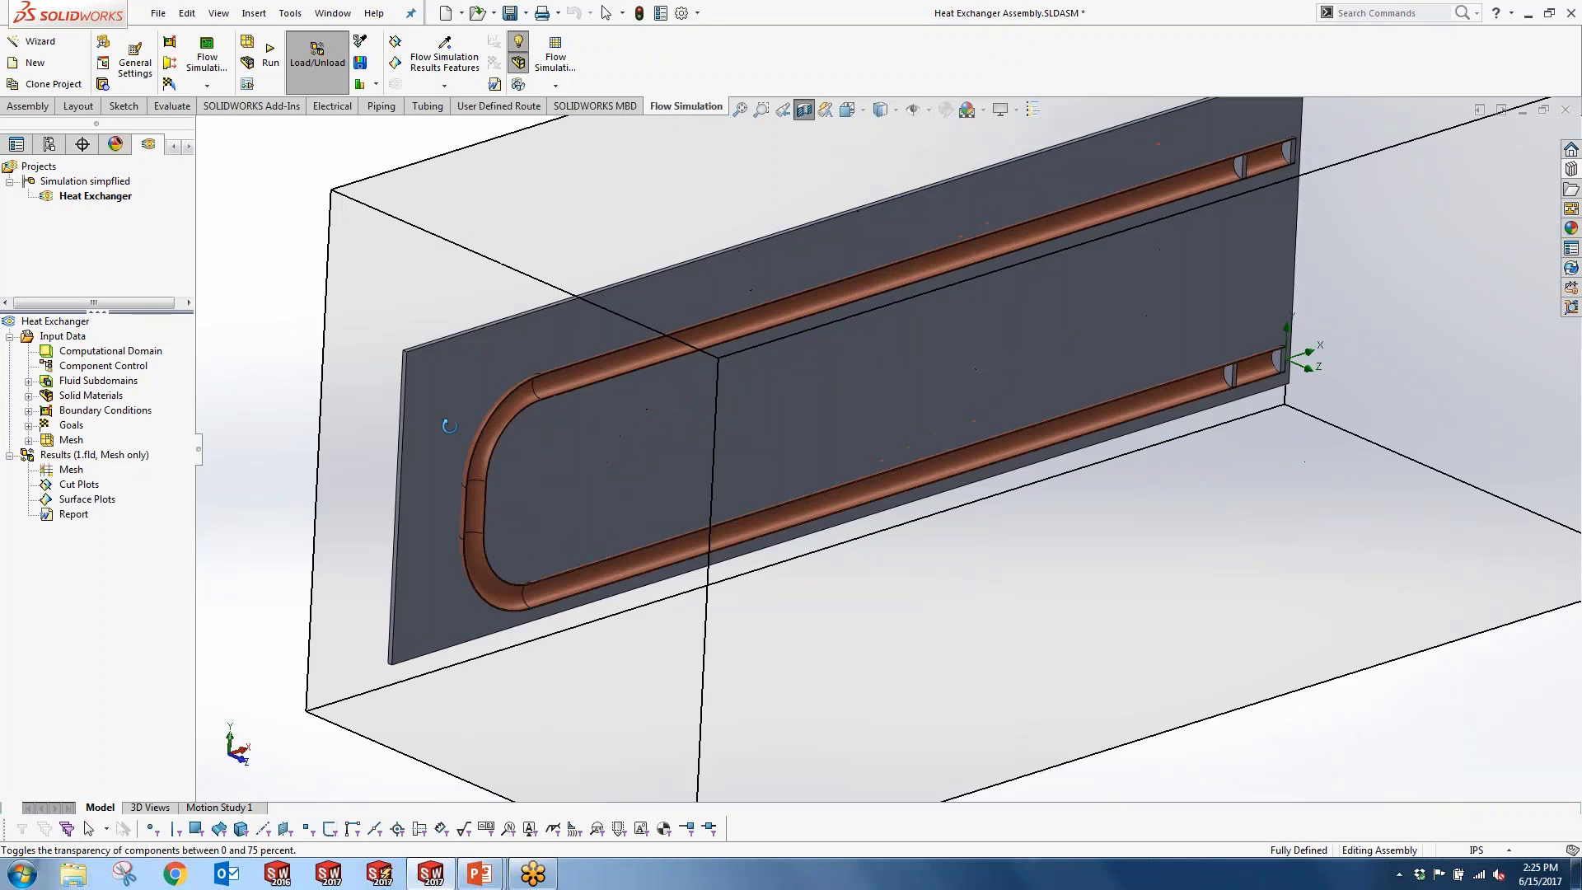
{"action": "right_click", "coordinate": [82, 484]}
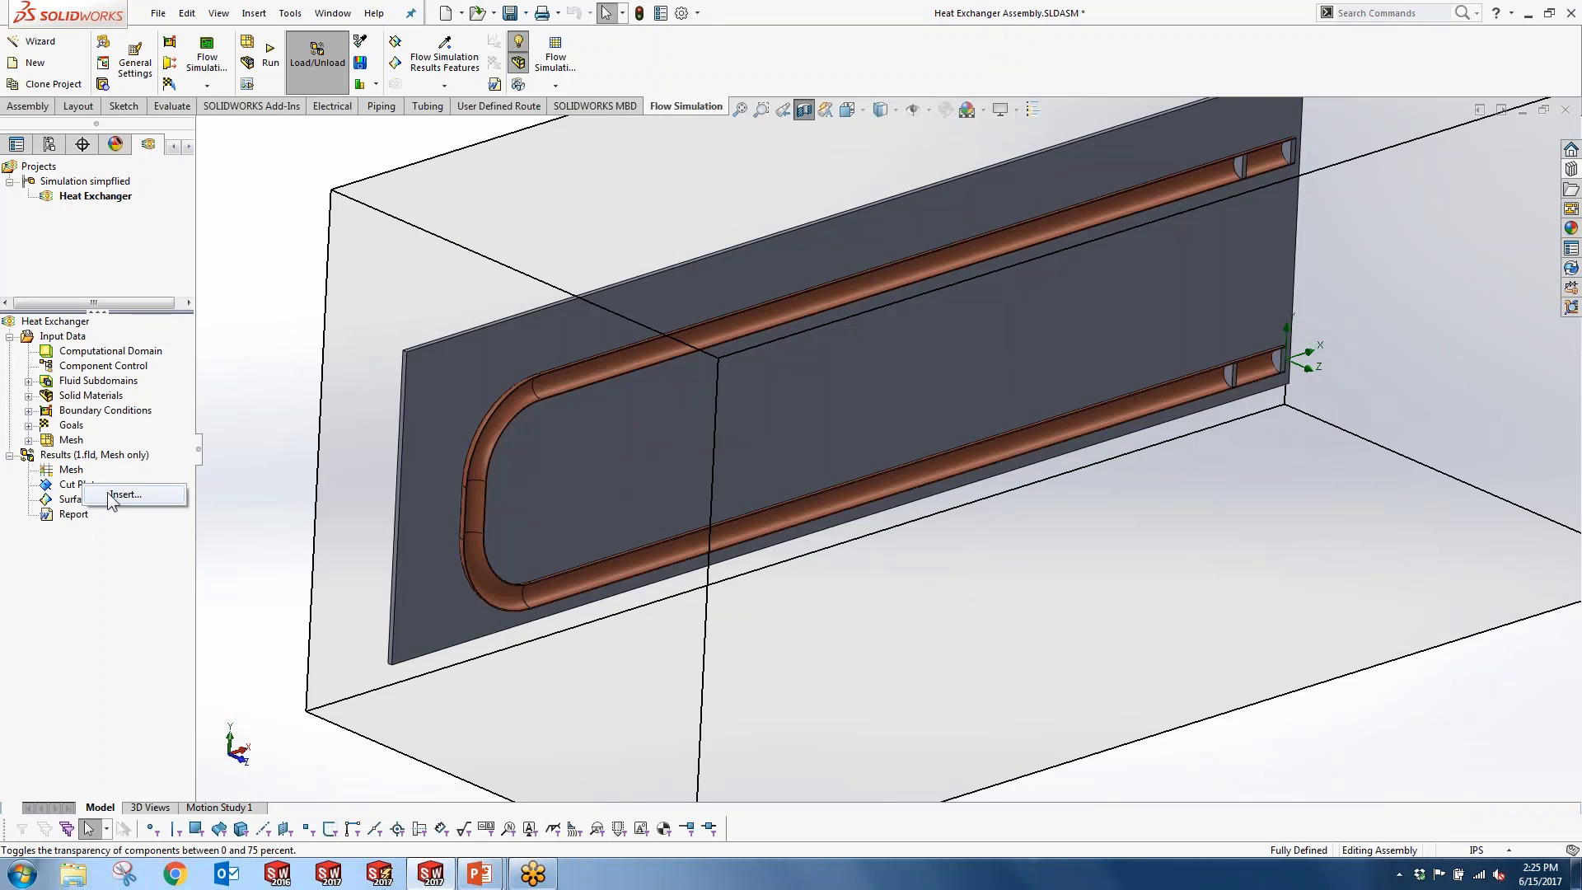
{"action": "left_click", "coordinate": [110, 494]}
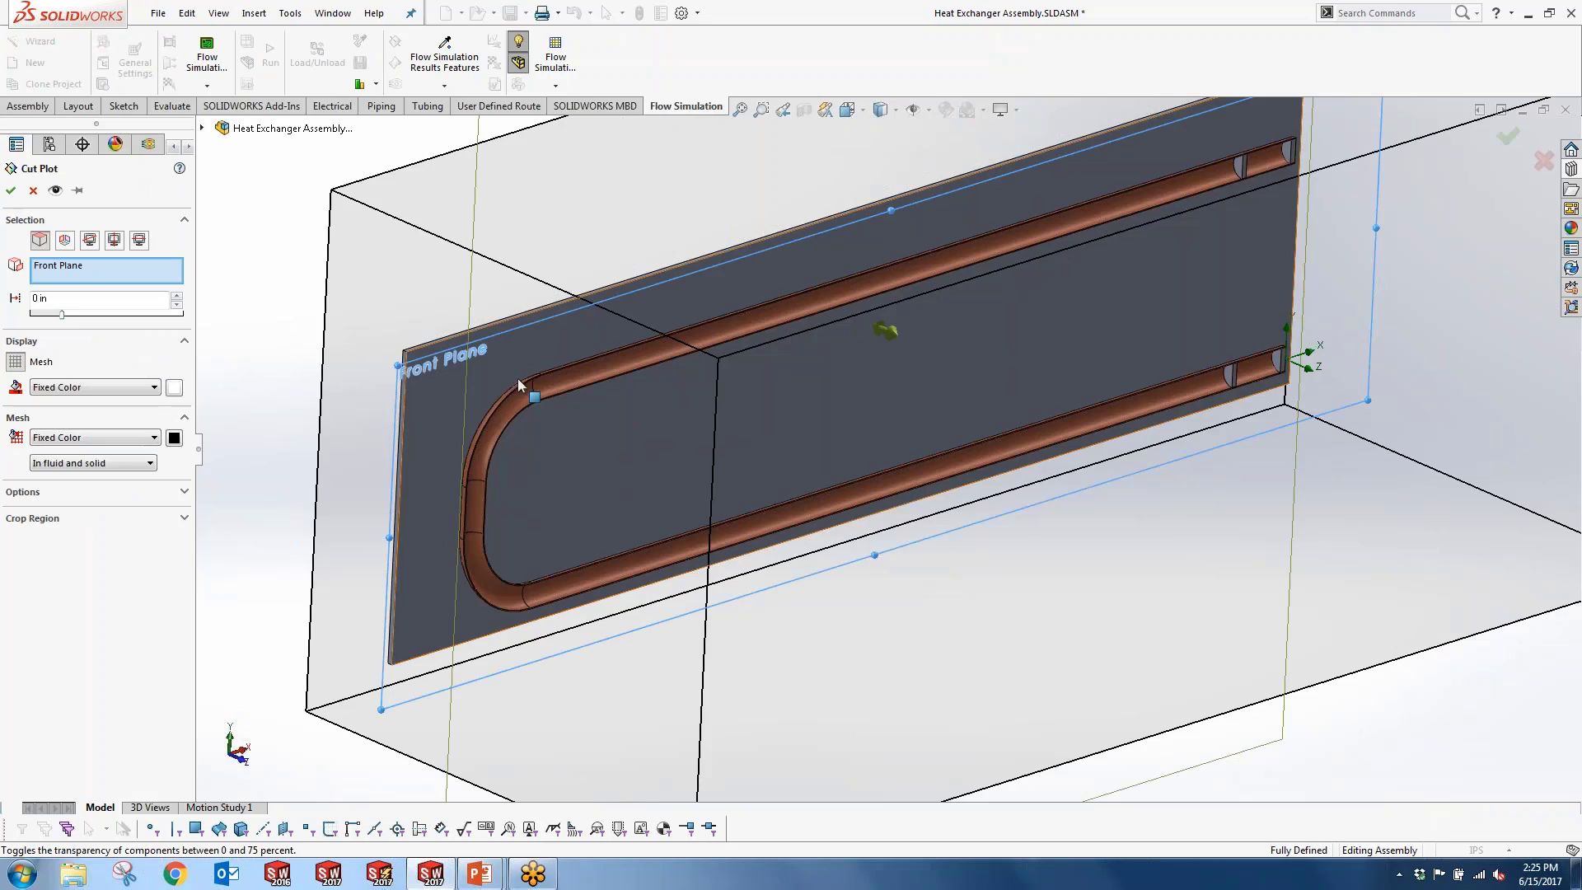
{"action": "scroll", "coordinate": [518, 378], "scroll_direction": "up", "scroll_amount": 2}
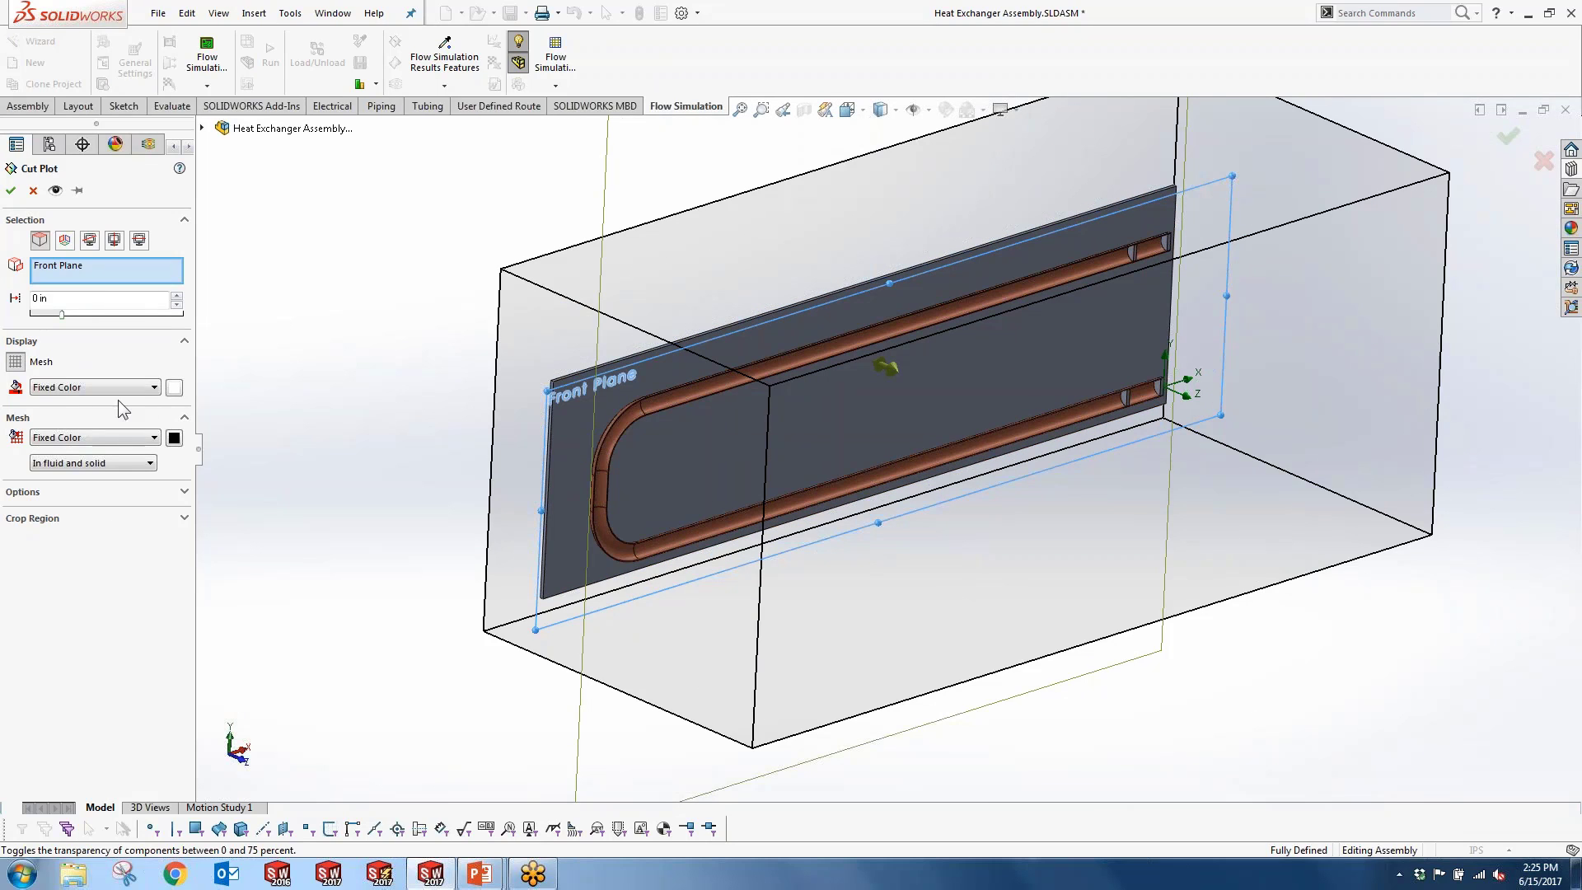
{"action": "left_click", "coordinate": [14, 363]}
{"action": "left_click", "coordinate": [11, 190]}
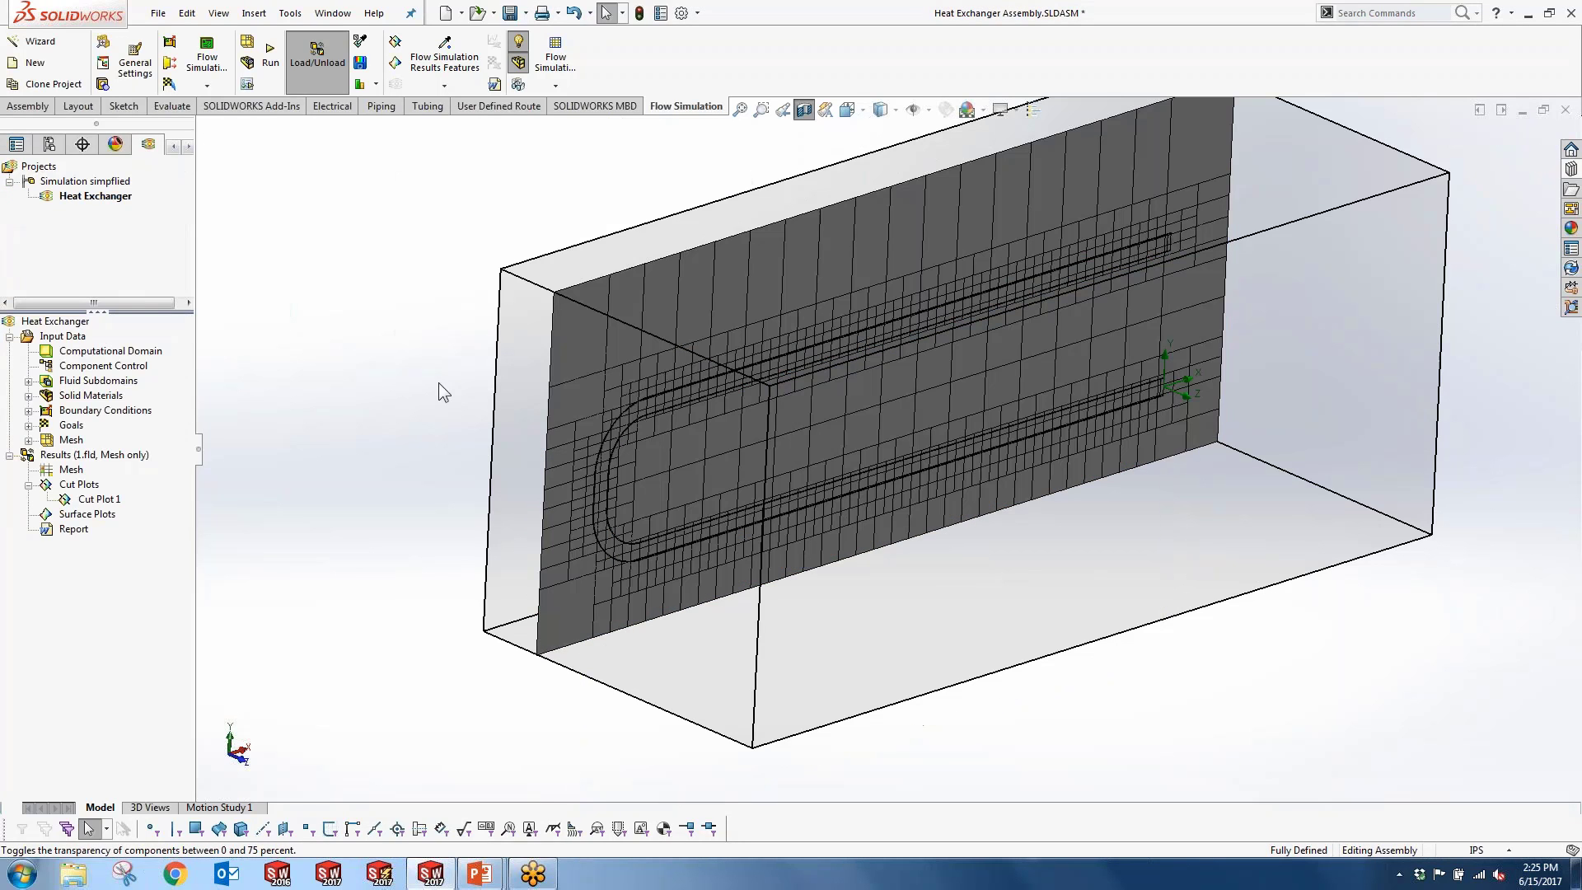
Step: Examine the mesh refinement on the cut plot around the tube's bend and legs
{"action": "scroll", "coordinate": [646, 410], "scroll_direction": "down", "scroll_amount": 3}
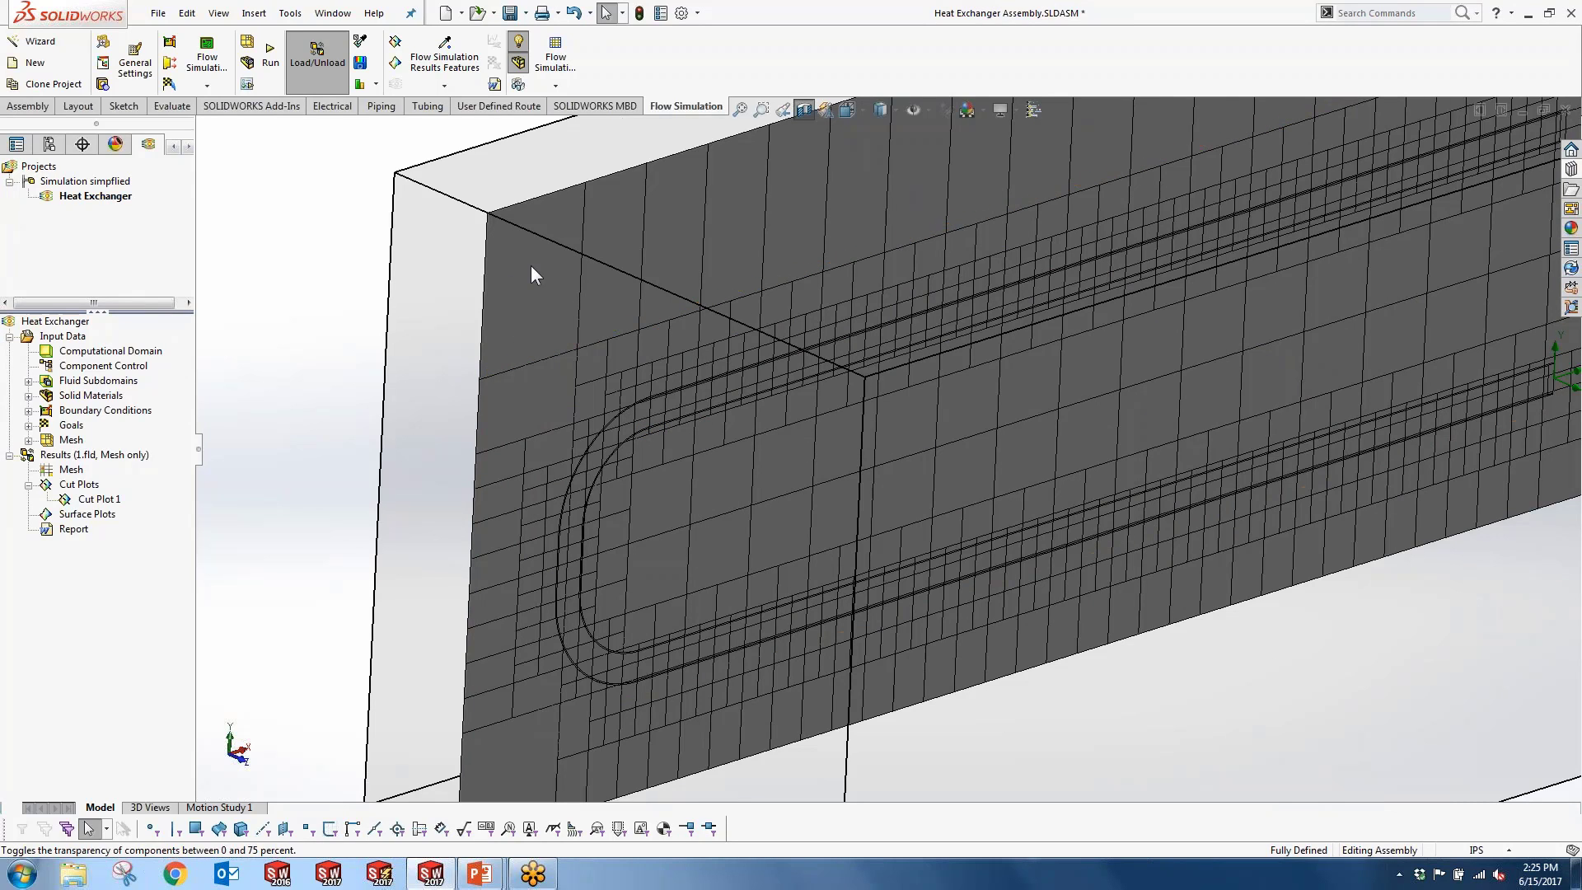
{"action": "scroll", "coordinate": [577, 395], "scroll_direction": "down", "scroll_amount": 3}
{"action": "scroll", "coordinate": [567, 293], "scroll_direction": "up", "scroll_amount": 2}
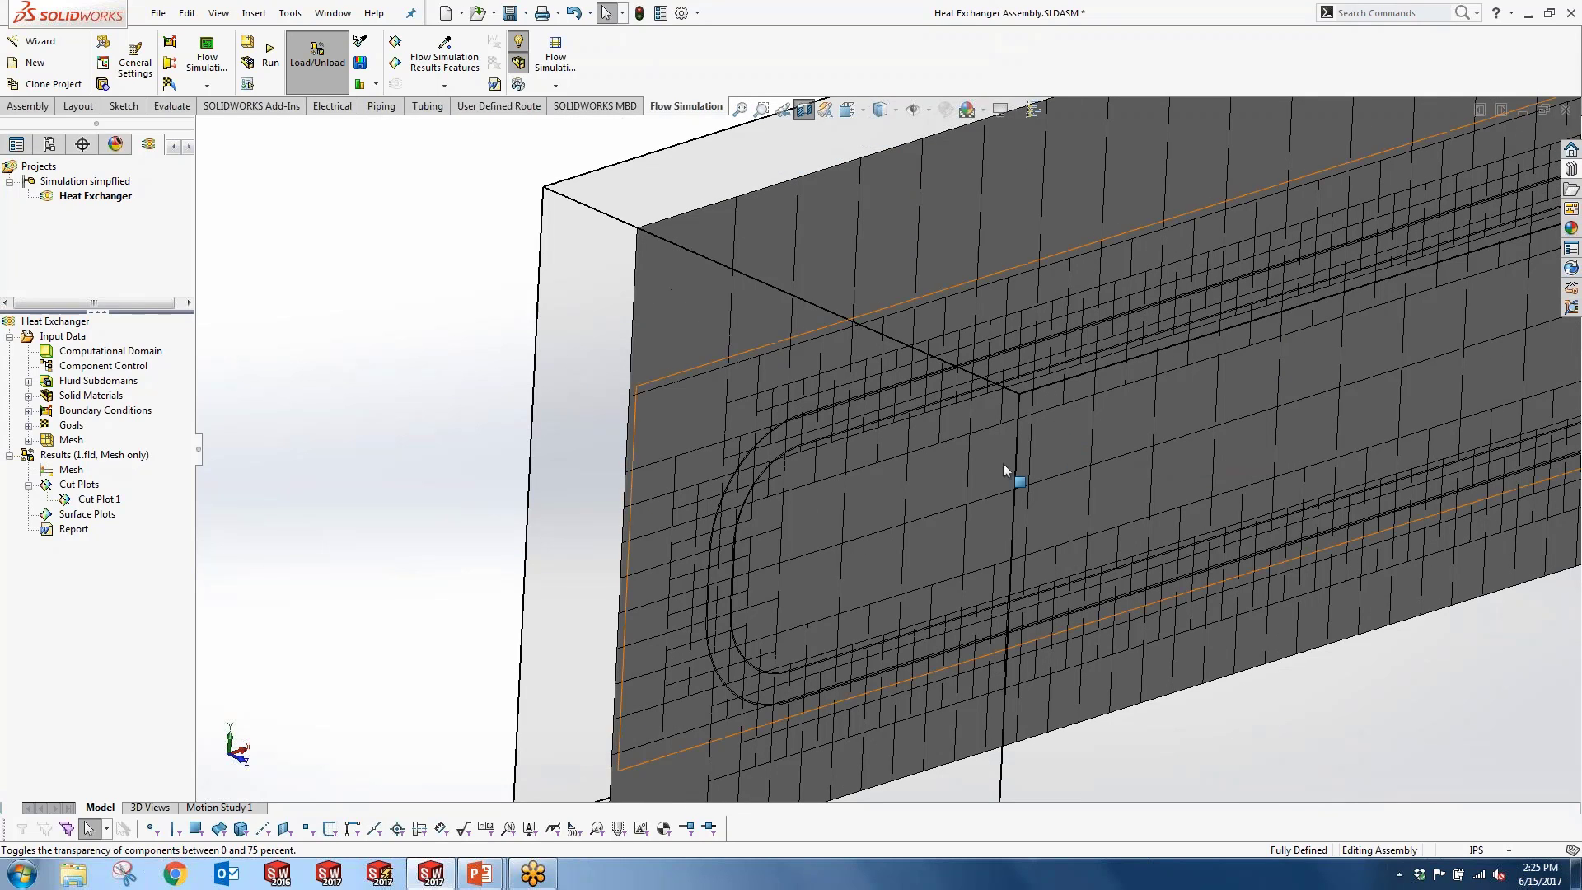
{"action": "scroll", "coordinate": [739, 339], "scroll_direction": "down", "scroll_amount": 5}
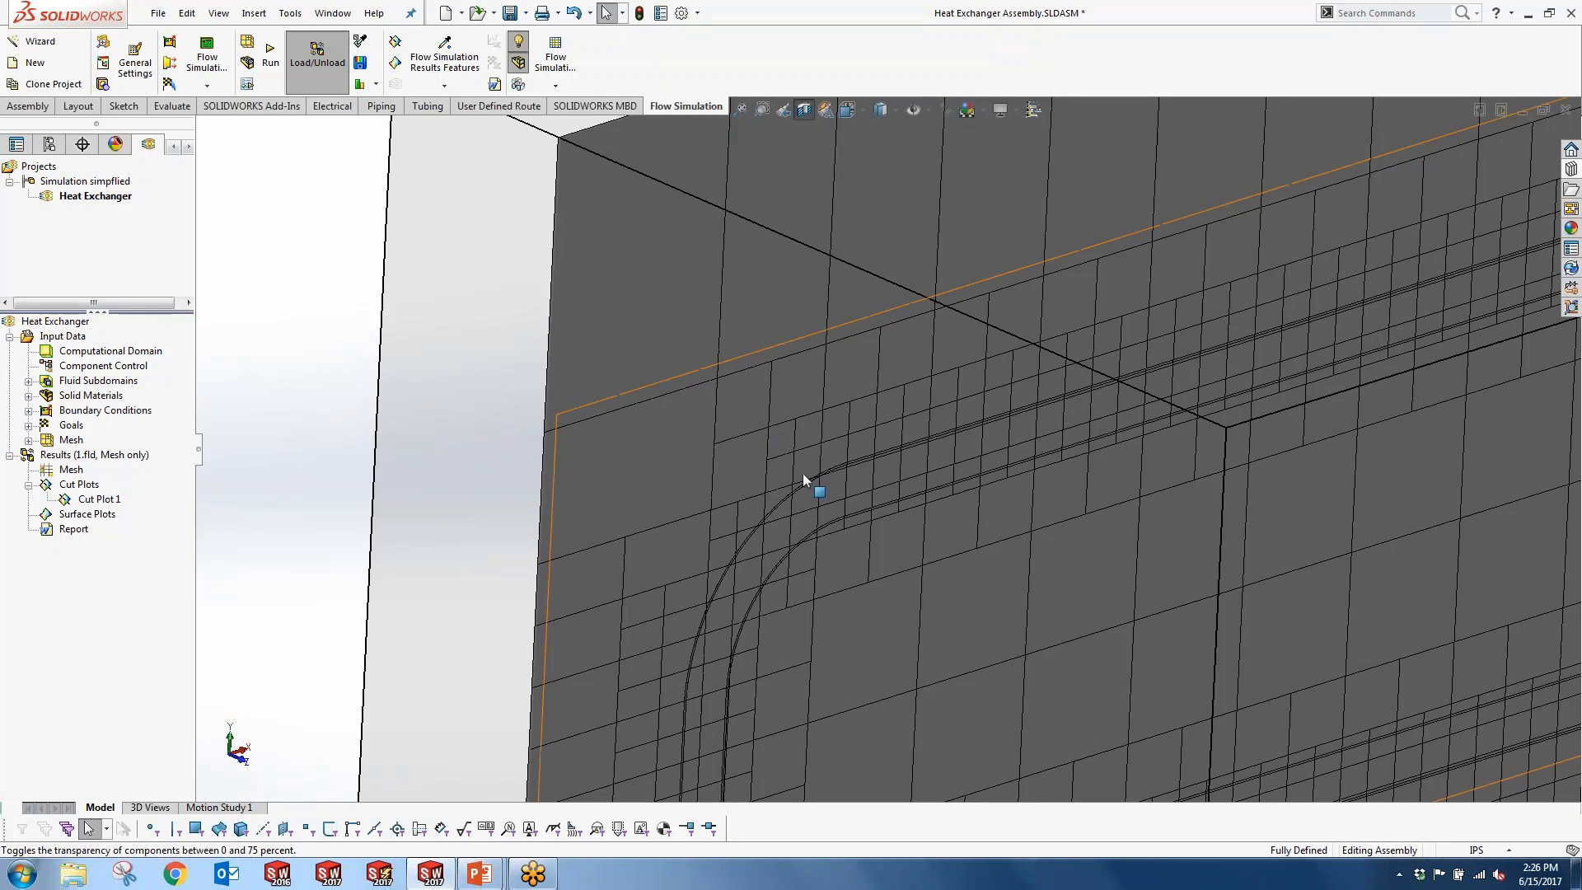
{"action": "key", "text": "f"}
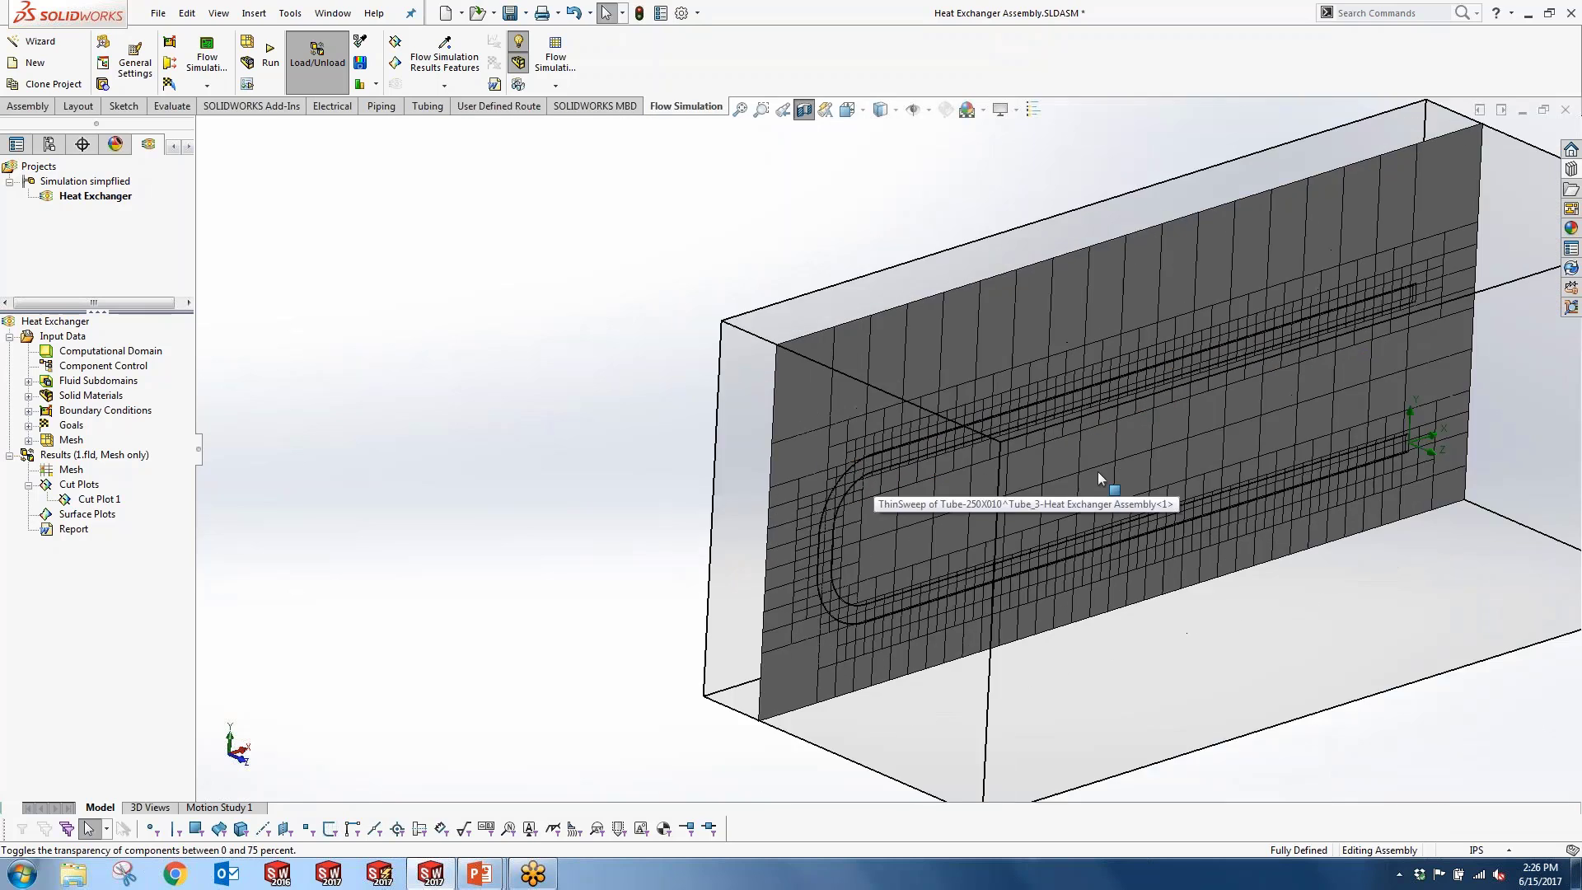
{"action": "scroll", "coordinate": [1384, 385], "scroll_direction": "down", "scroll_amount": 2}
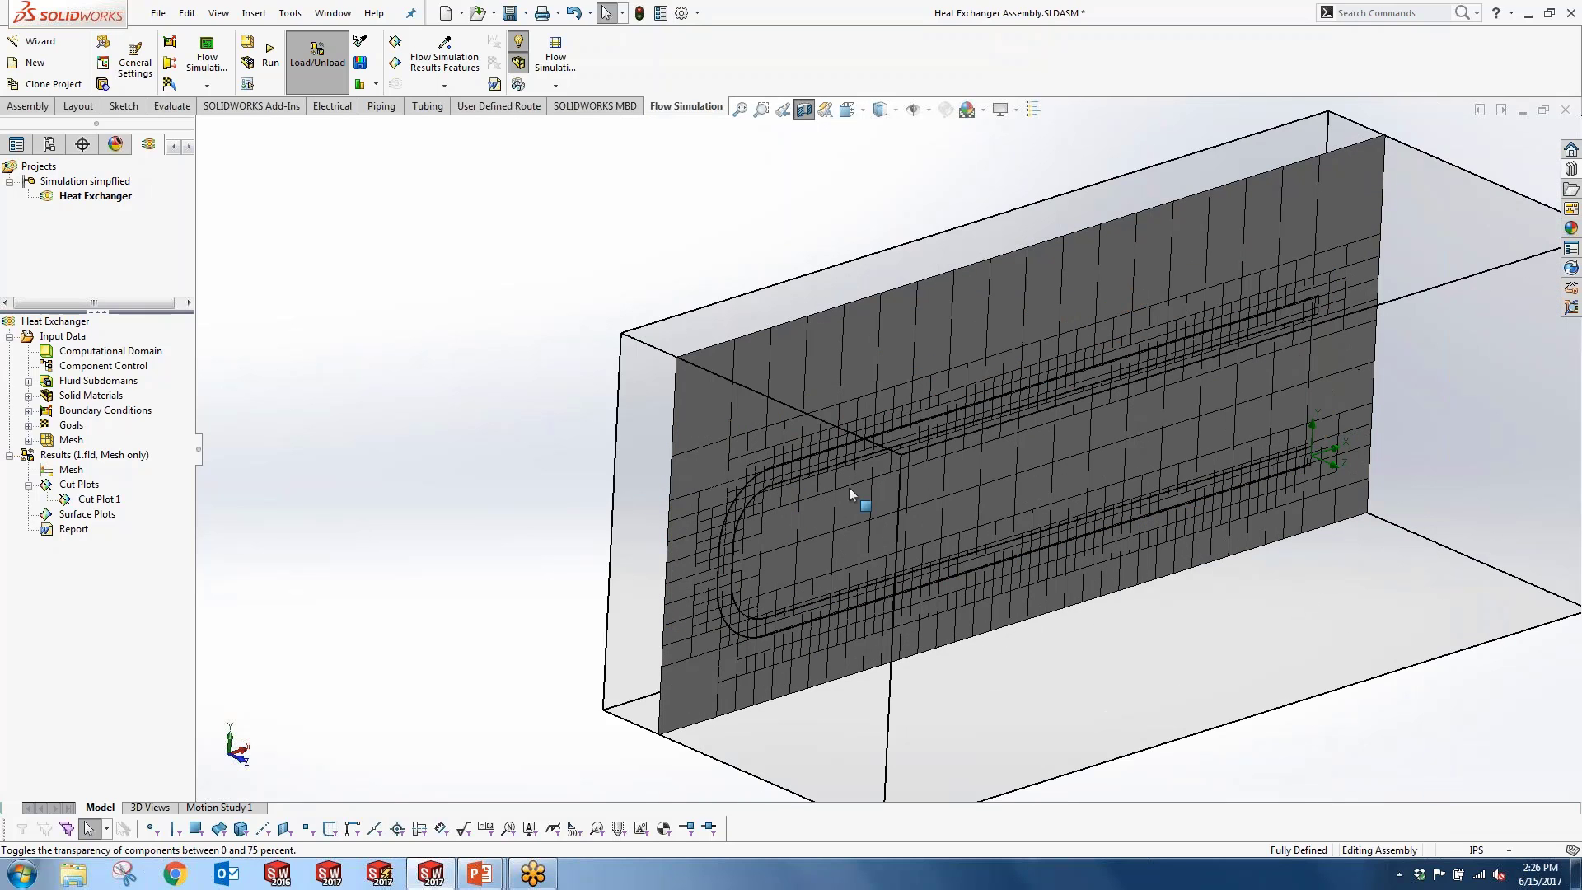
{"action": "scroll", "coordinate": [807, 487], "scroll_direction": "down", "scroll_amount": 3}
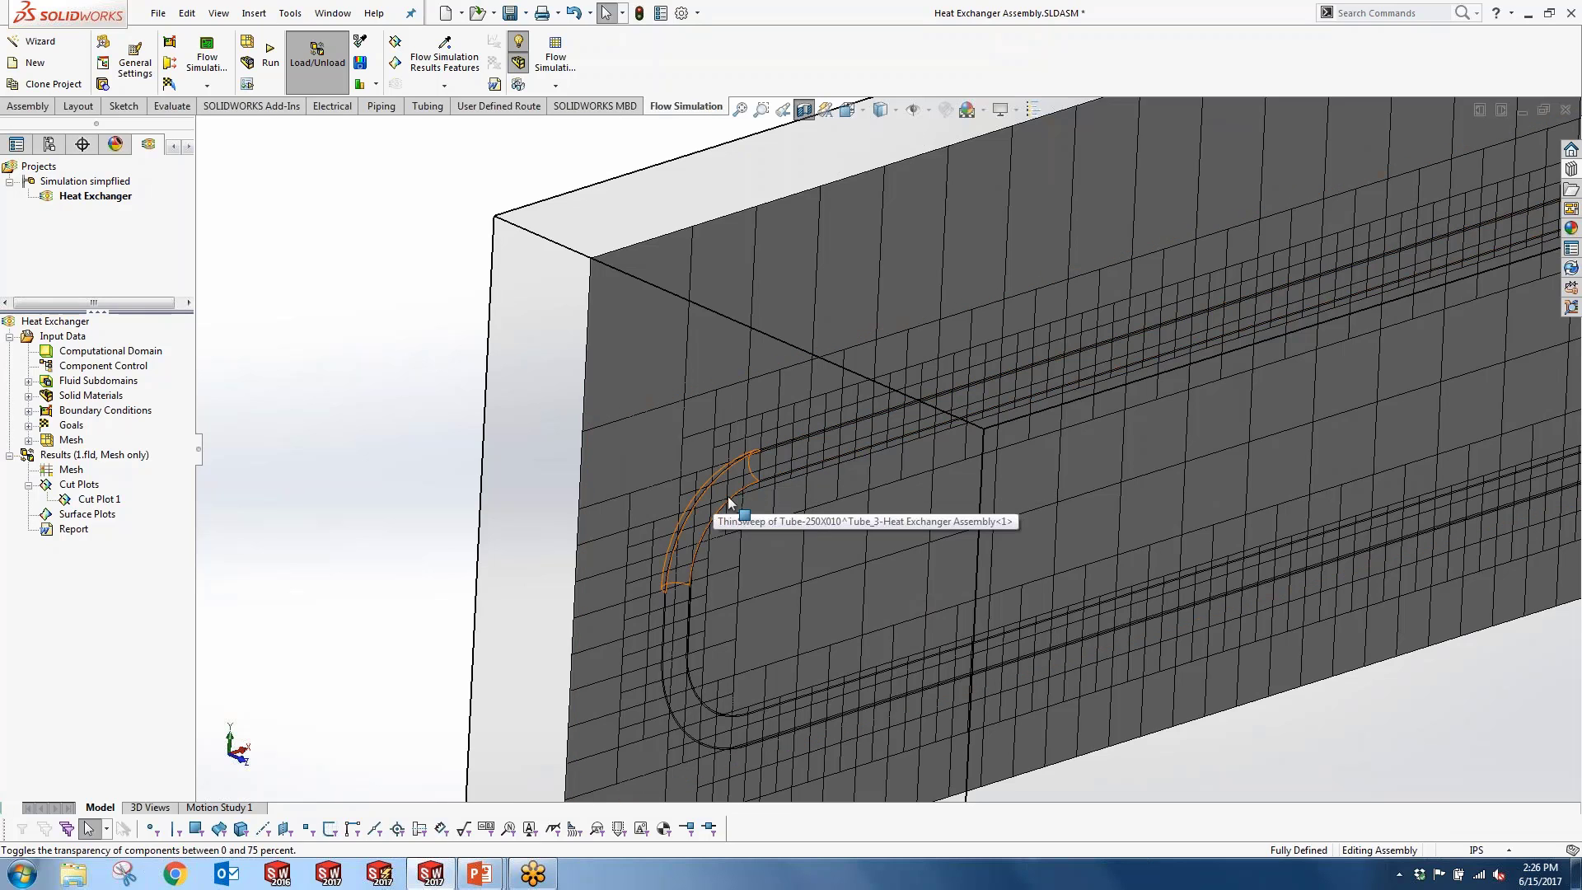
Step: Hide the mesh cut plot
{"action": "right_click", "coordinate": [99, 499]}
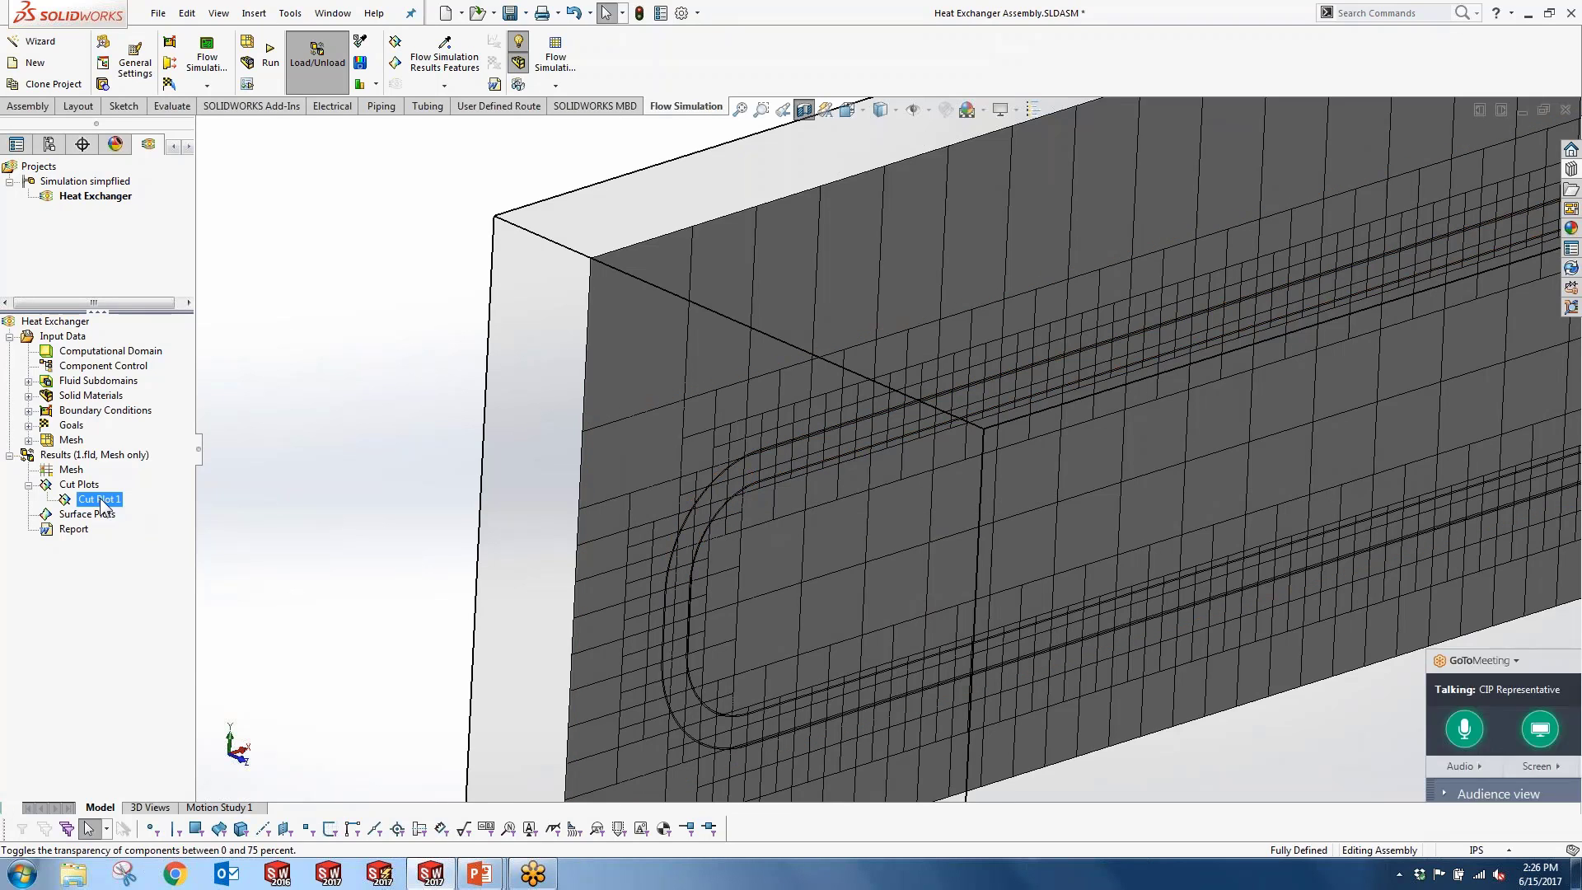
{"action": "left_click", "coordinate": [136, 531]}
{"action": "left_click", "coordinate": [299, 435]}
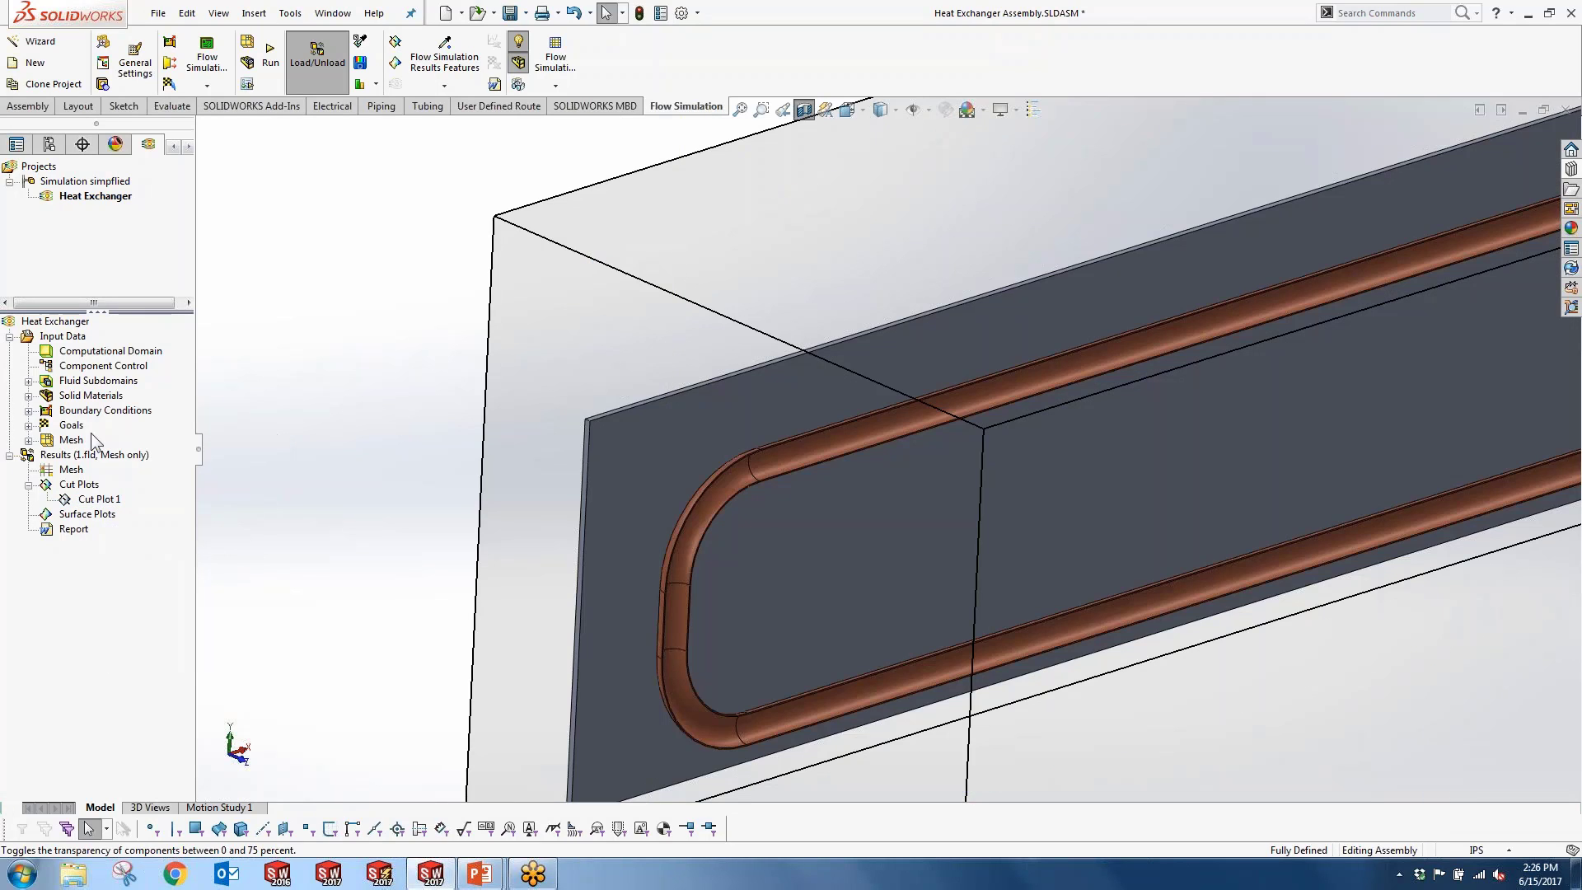
Step: Run a new calculation with solving on, using all CPUs of this computer and loading the results when finished
{"action": "left_click", "coordinate": [269, 58]}
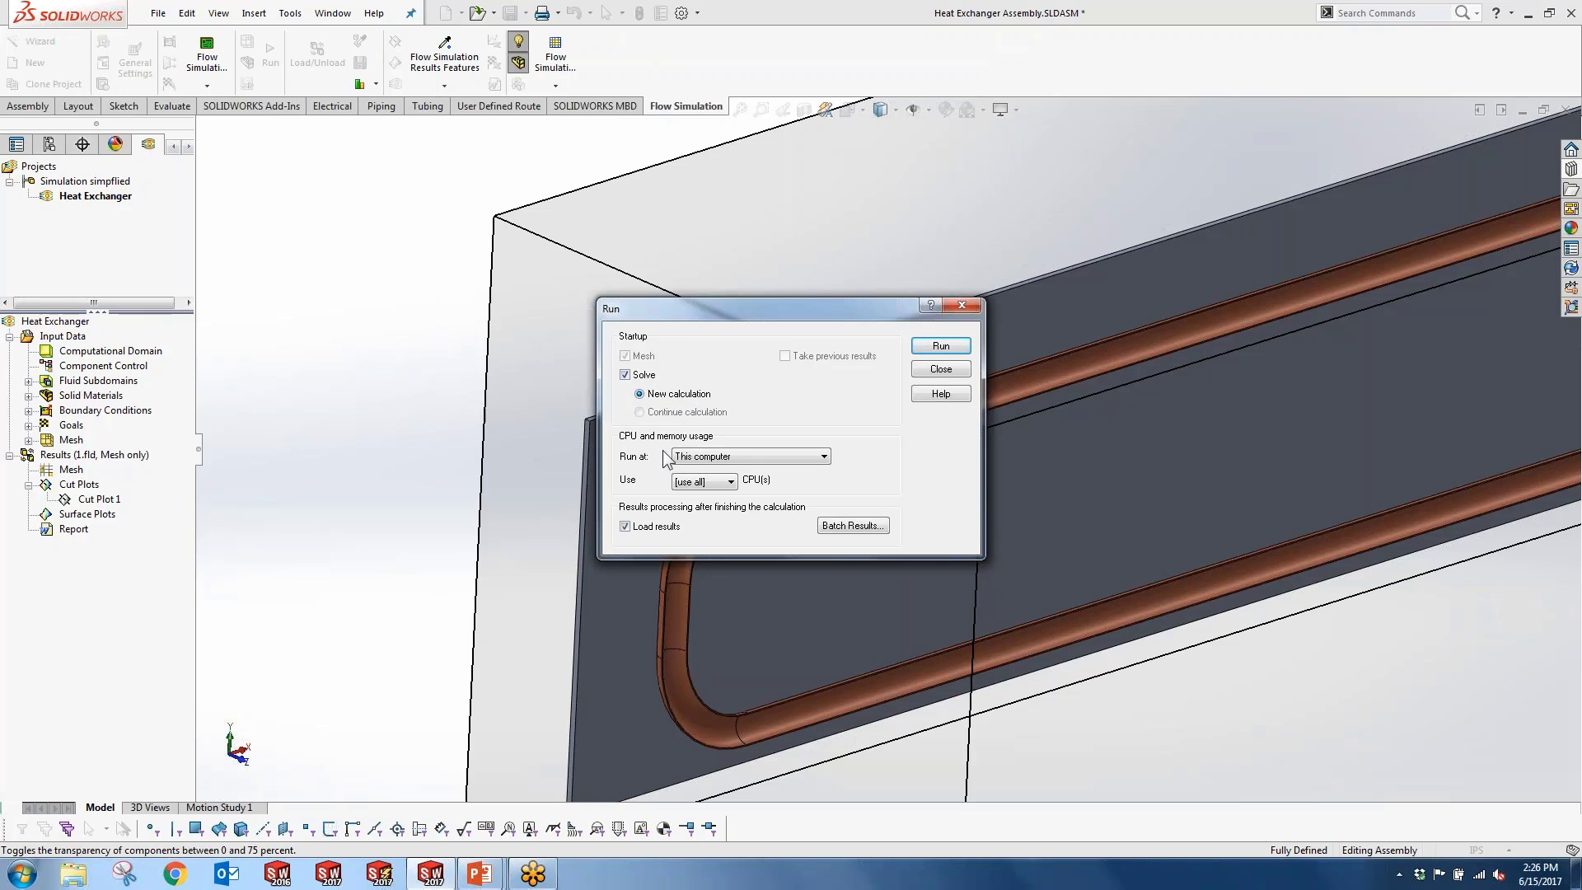
{"action": "left_click", "coordinate": [946, 346]}
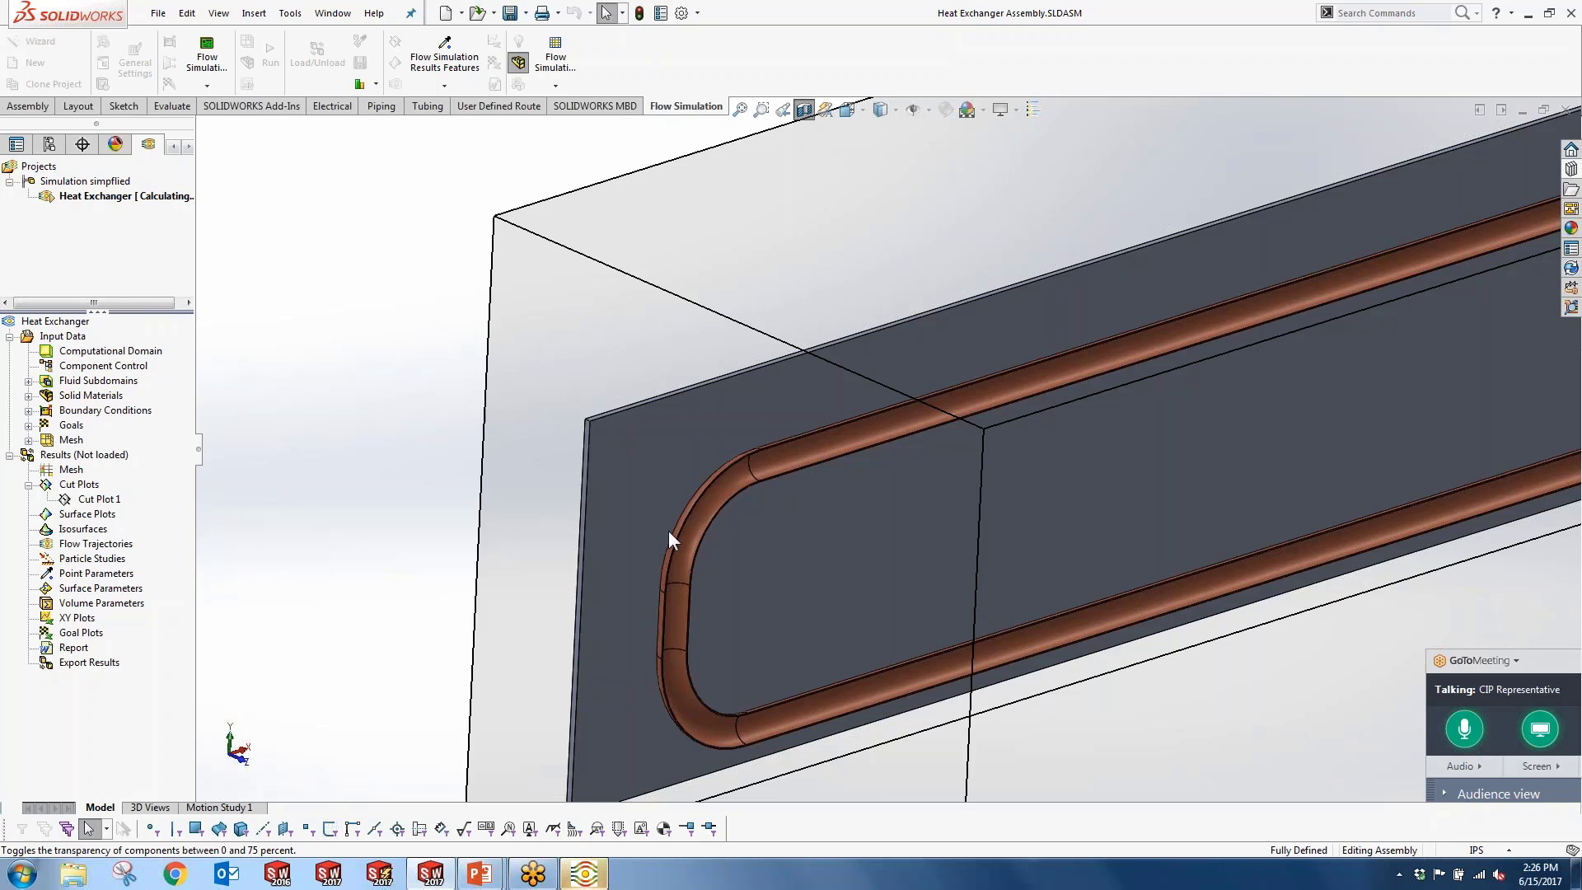
{"action": "mouse_move", "coordinate": [597, 883]}
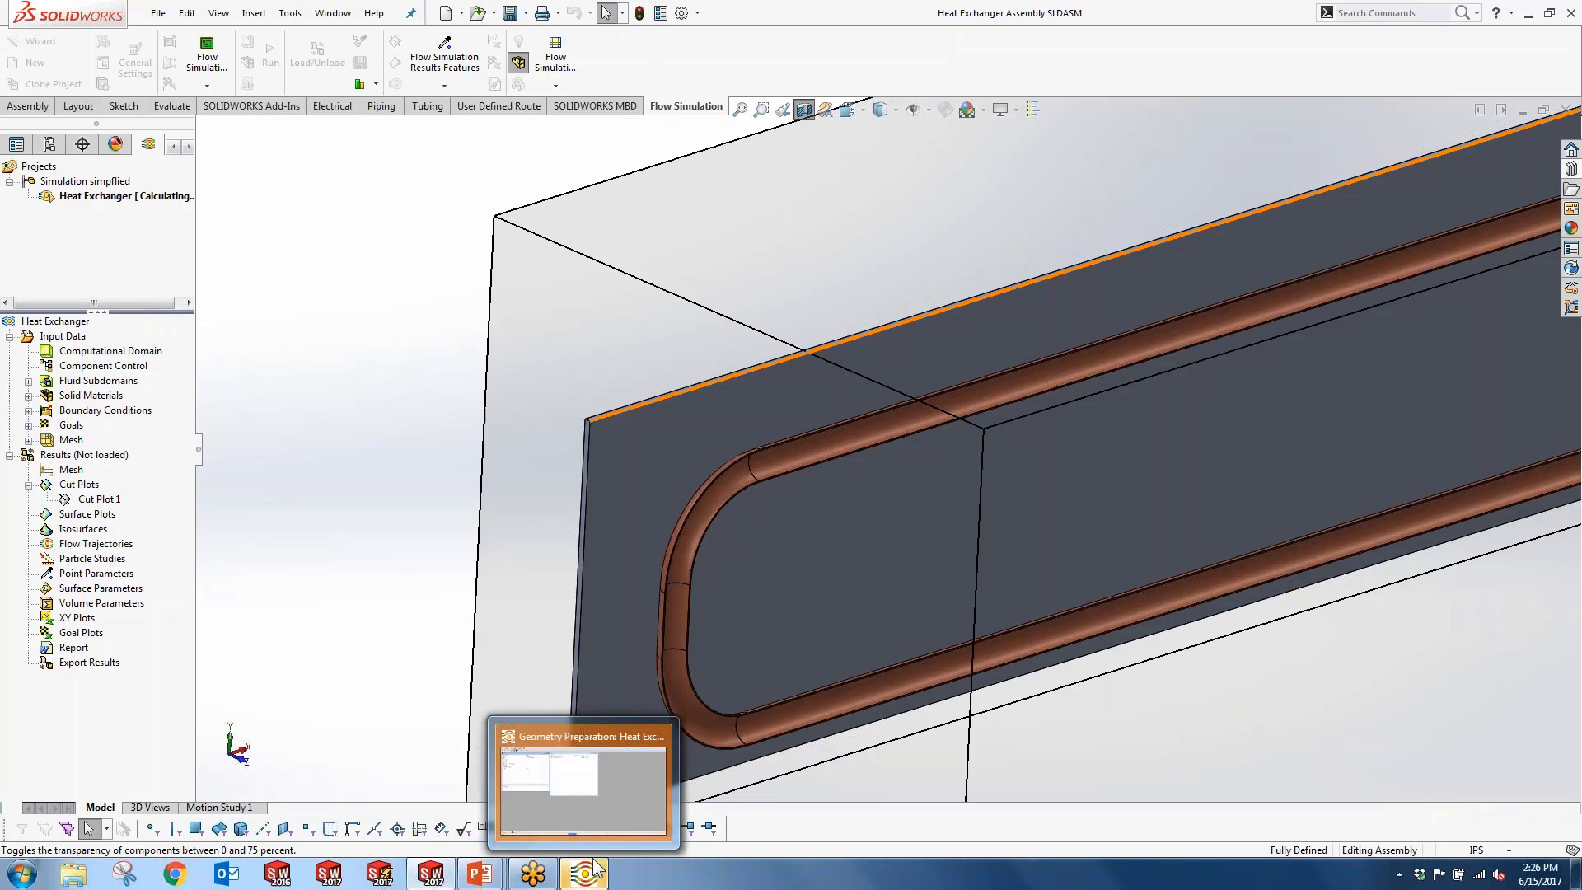
Step: Switch to the solver monitor and close the goal plot and both temperature preview windows for the Front and Right Planes
{"action": "left_click", "coordinate": [596, 780]}
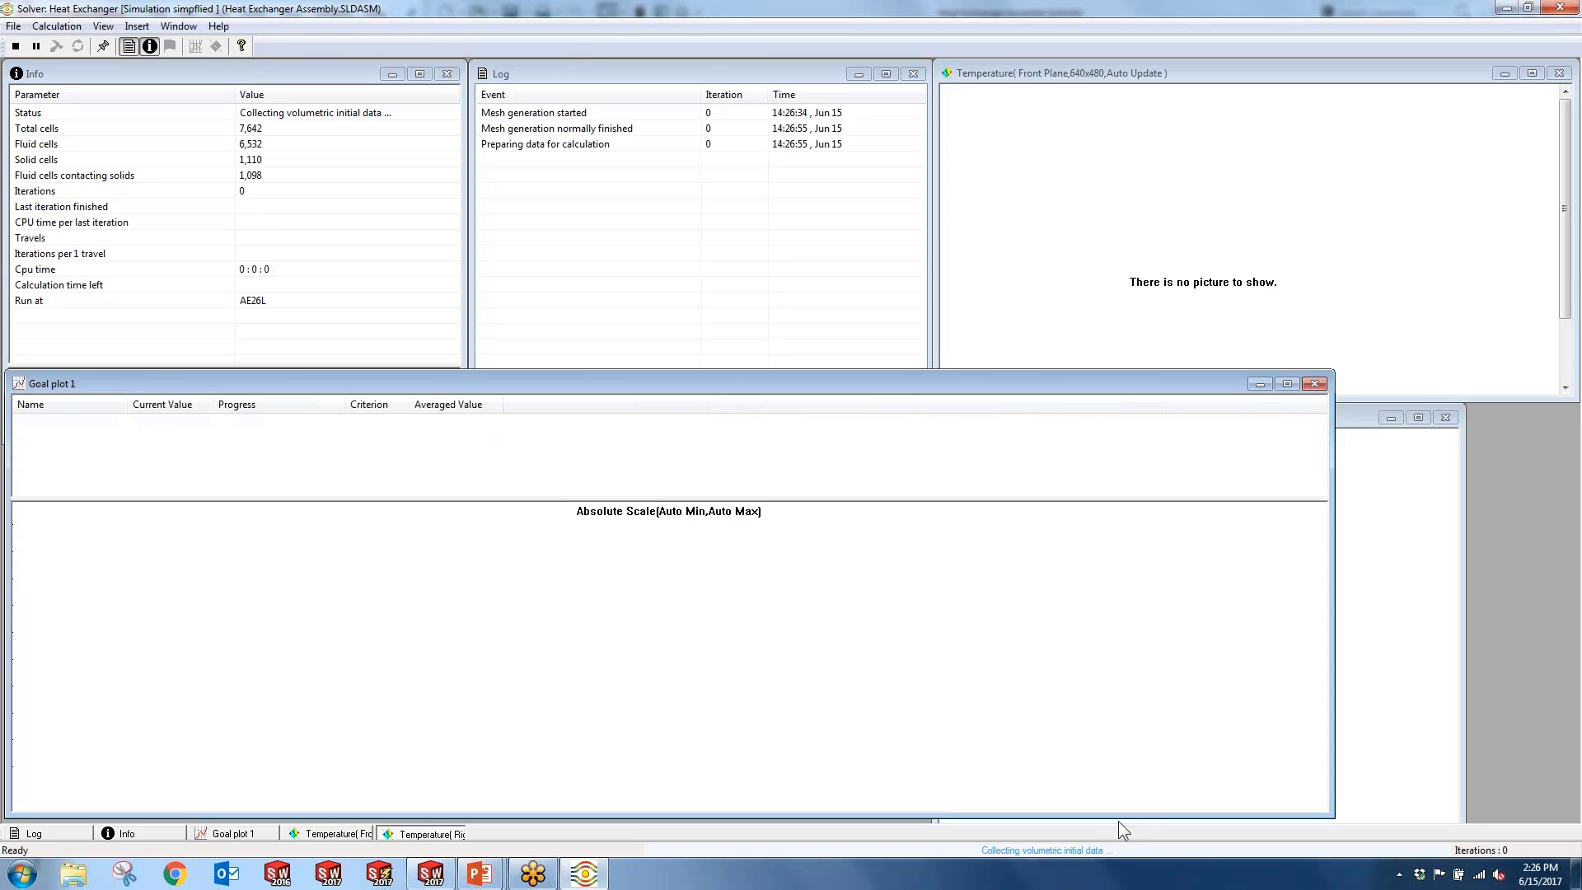
{"action": "left_click", "coordinate": [1314, 385]}
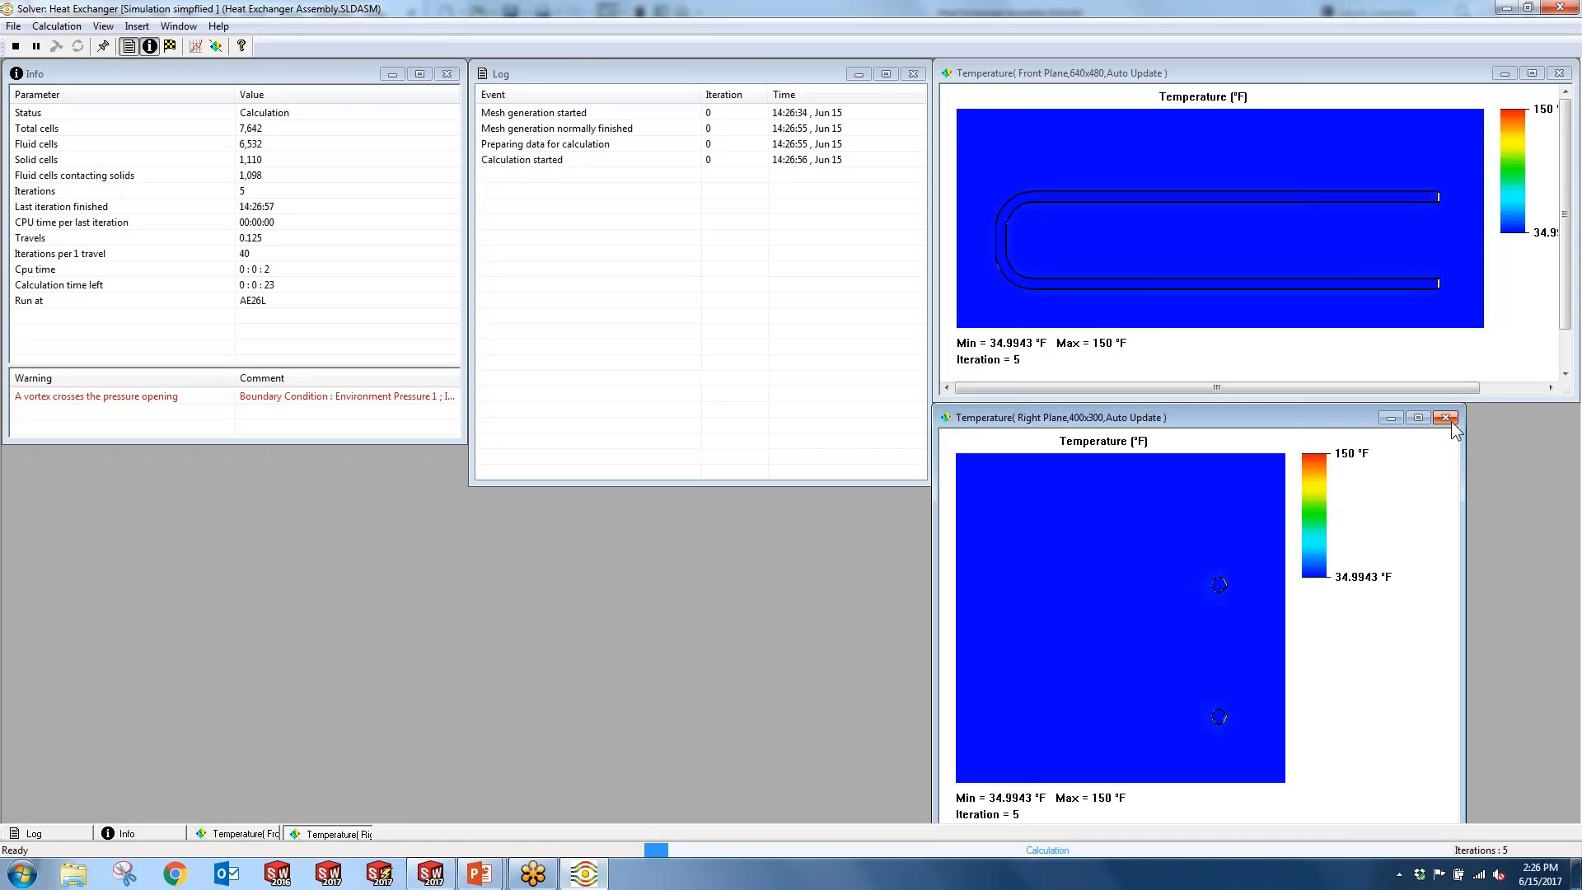
{"action": "left_click", "coordinate": [1560, 415]}
{"action": "left_click", "coordinate": [1560, 73]}
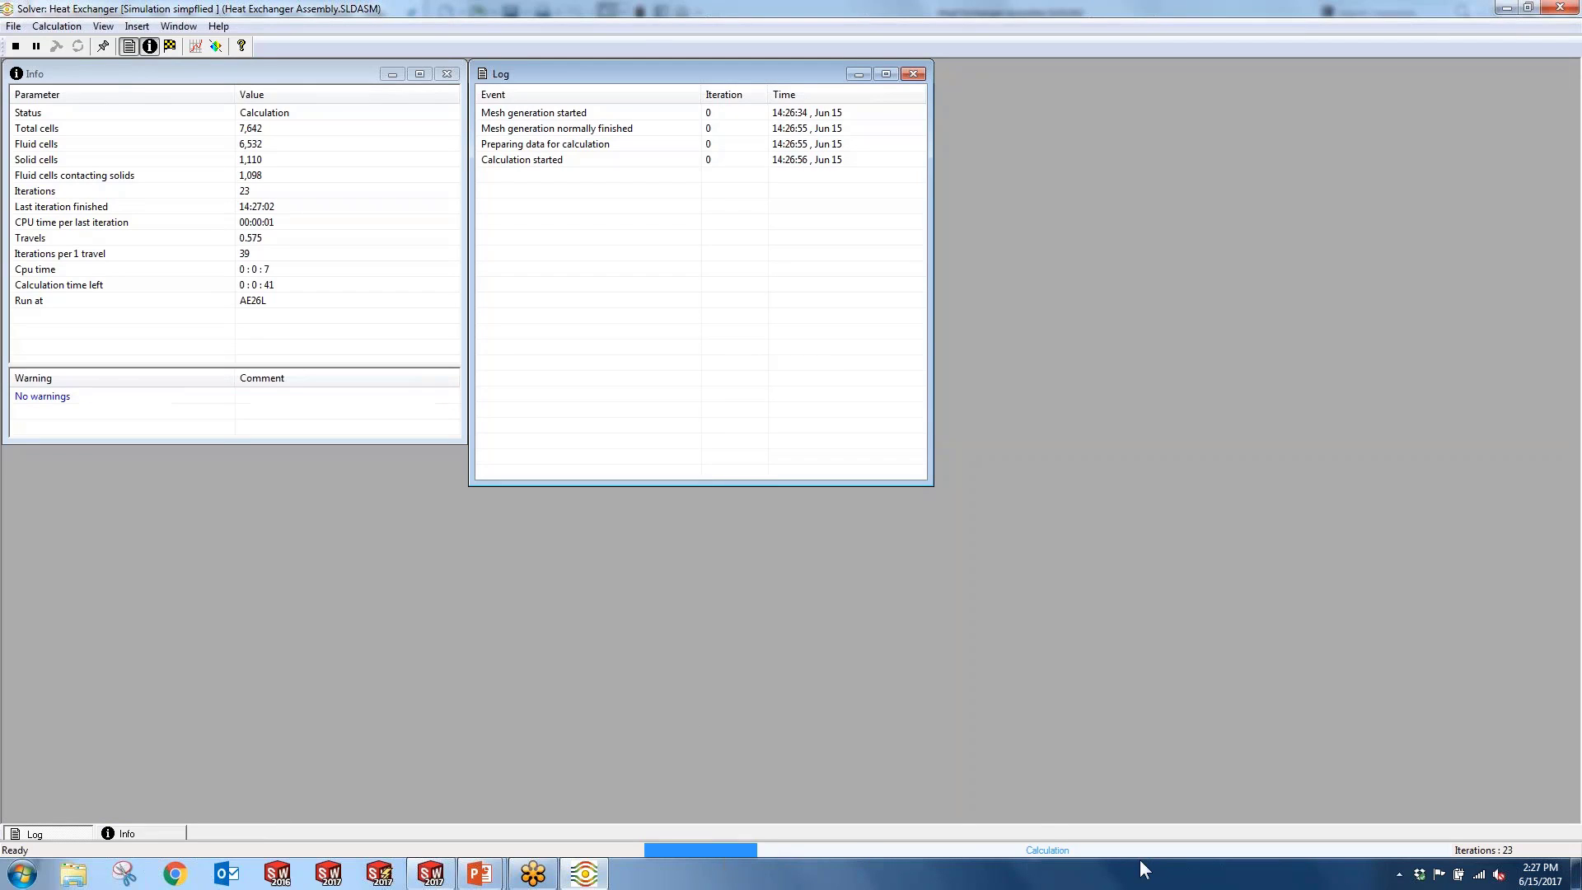
Step: Insert a goal plot with Temp Drop, Temp Exit, Temp Inlet and Temp Pipe Max, placing it below the solver information and event log
{"action": "left_click", "coordinate": [148, 27]}
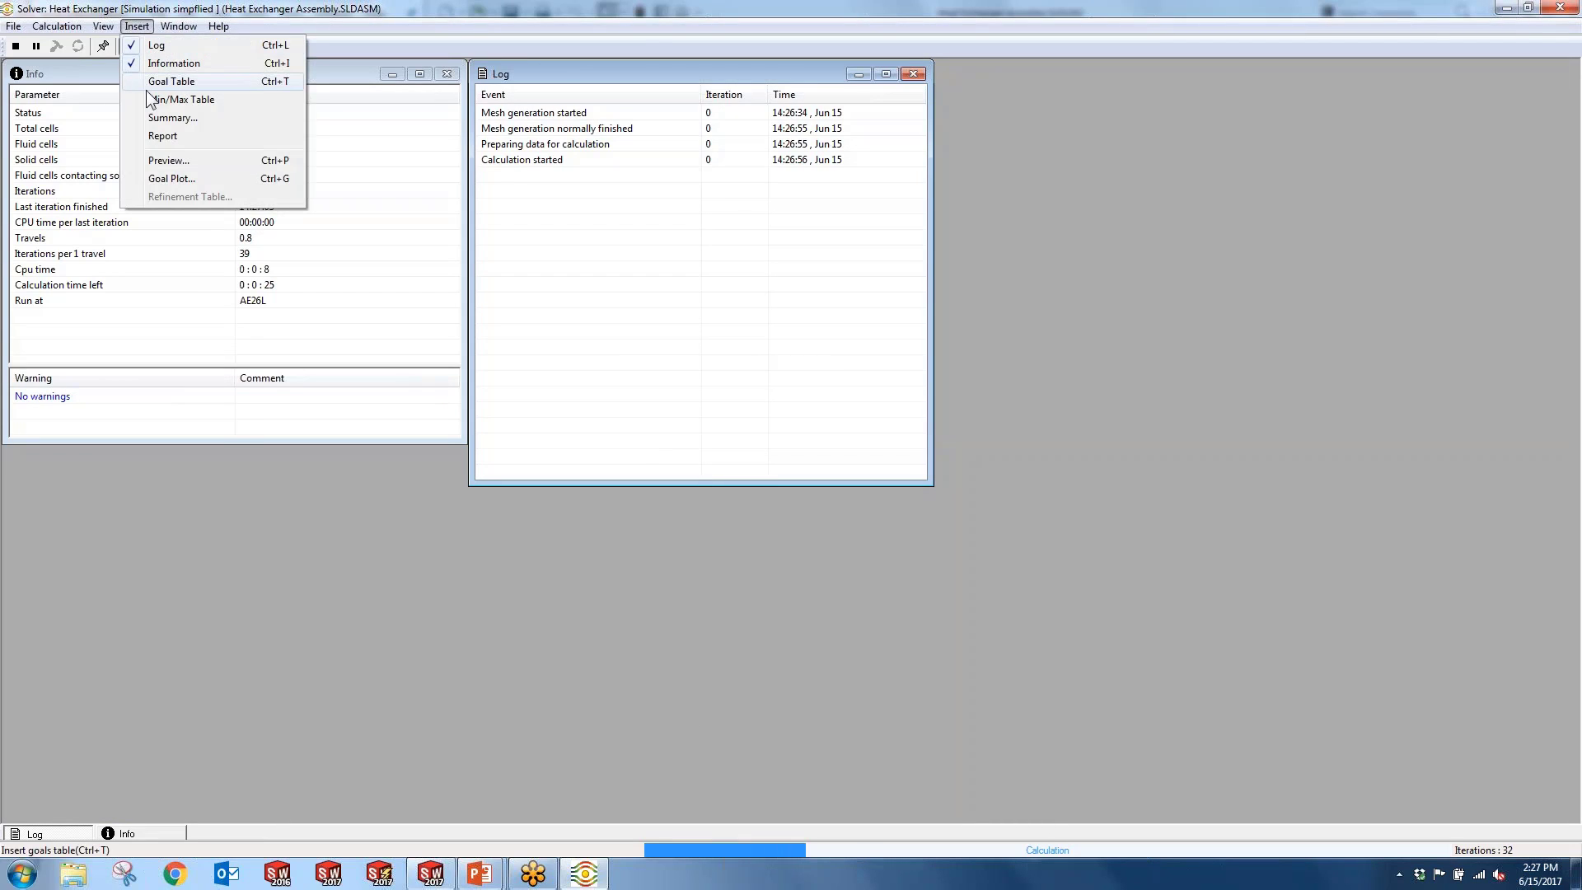
{"action": "left_click", "coordinate": [169, 178]}
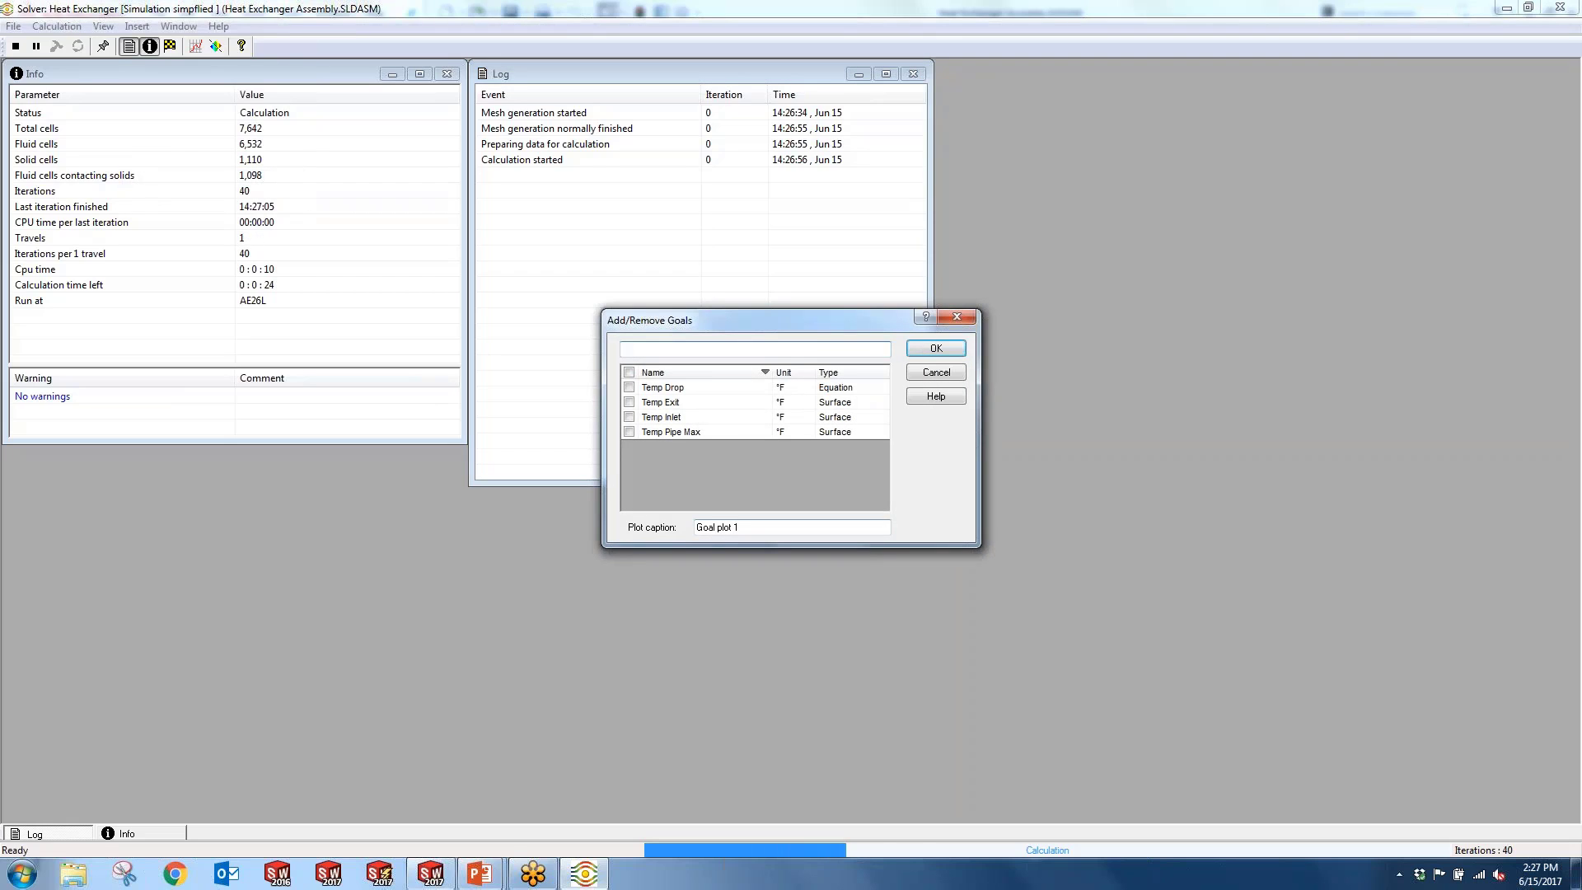
{"action": "left_click", "coordinate": [629, 373]}
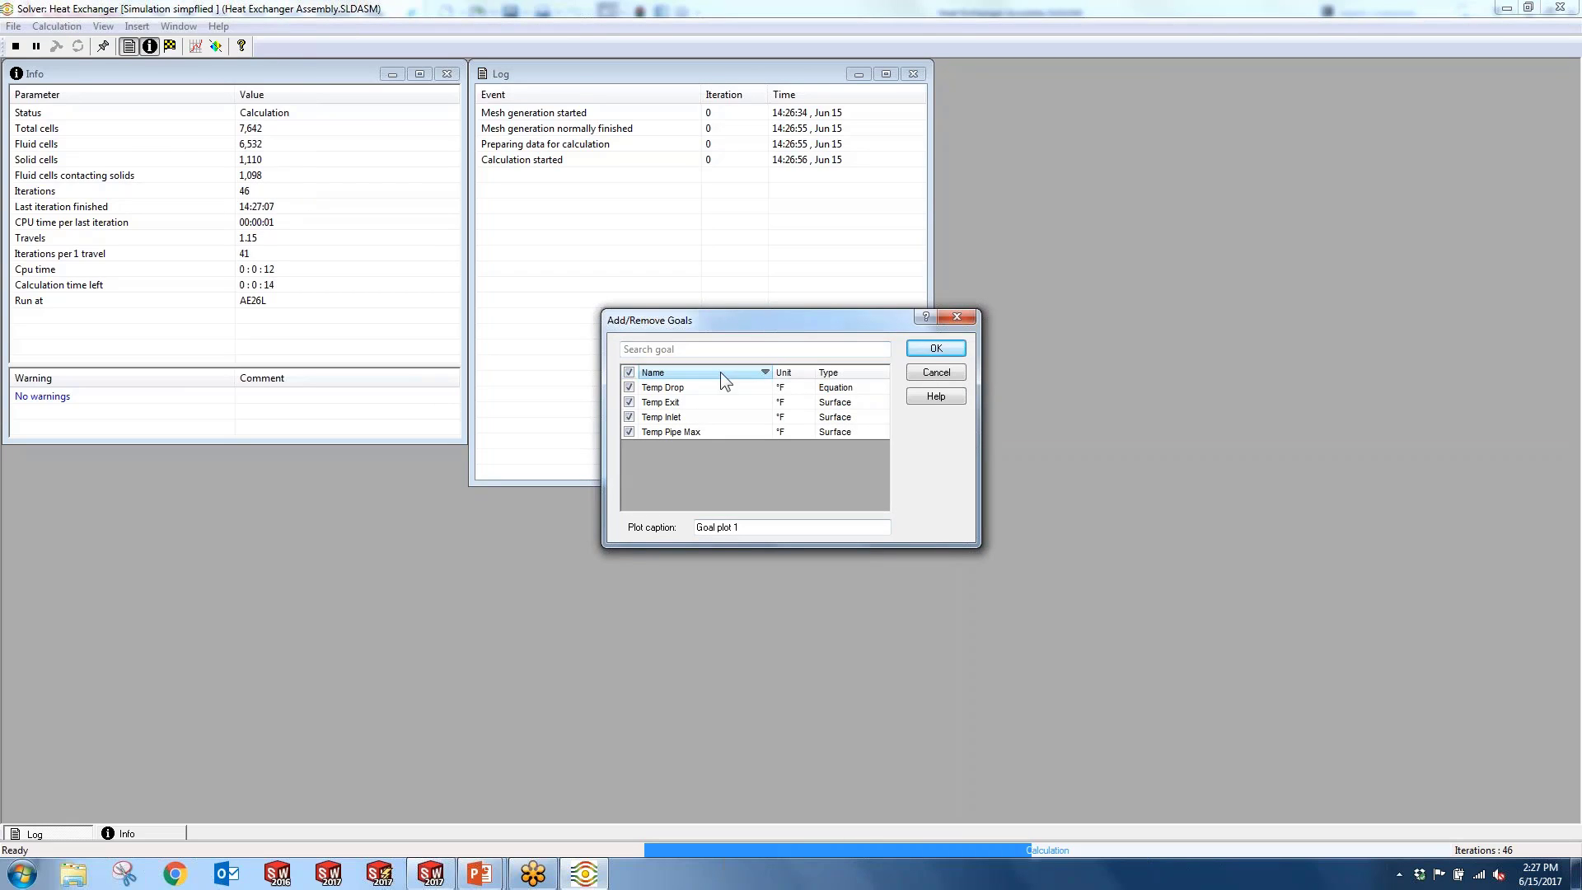
{"action": "left_click", "coordinate": [935, 348]}
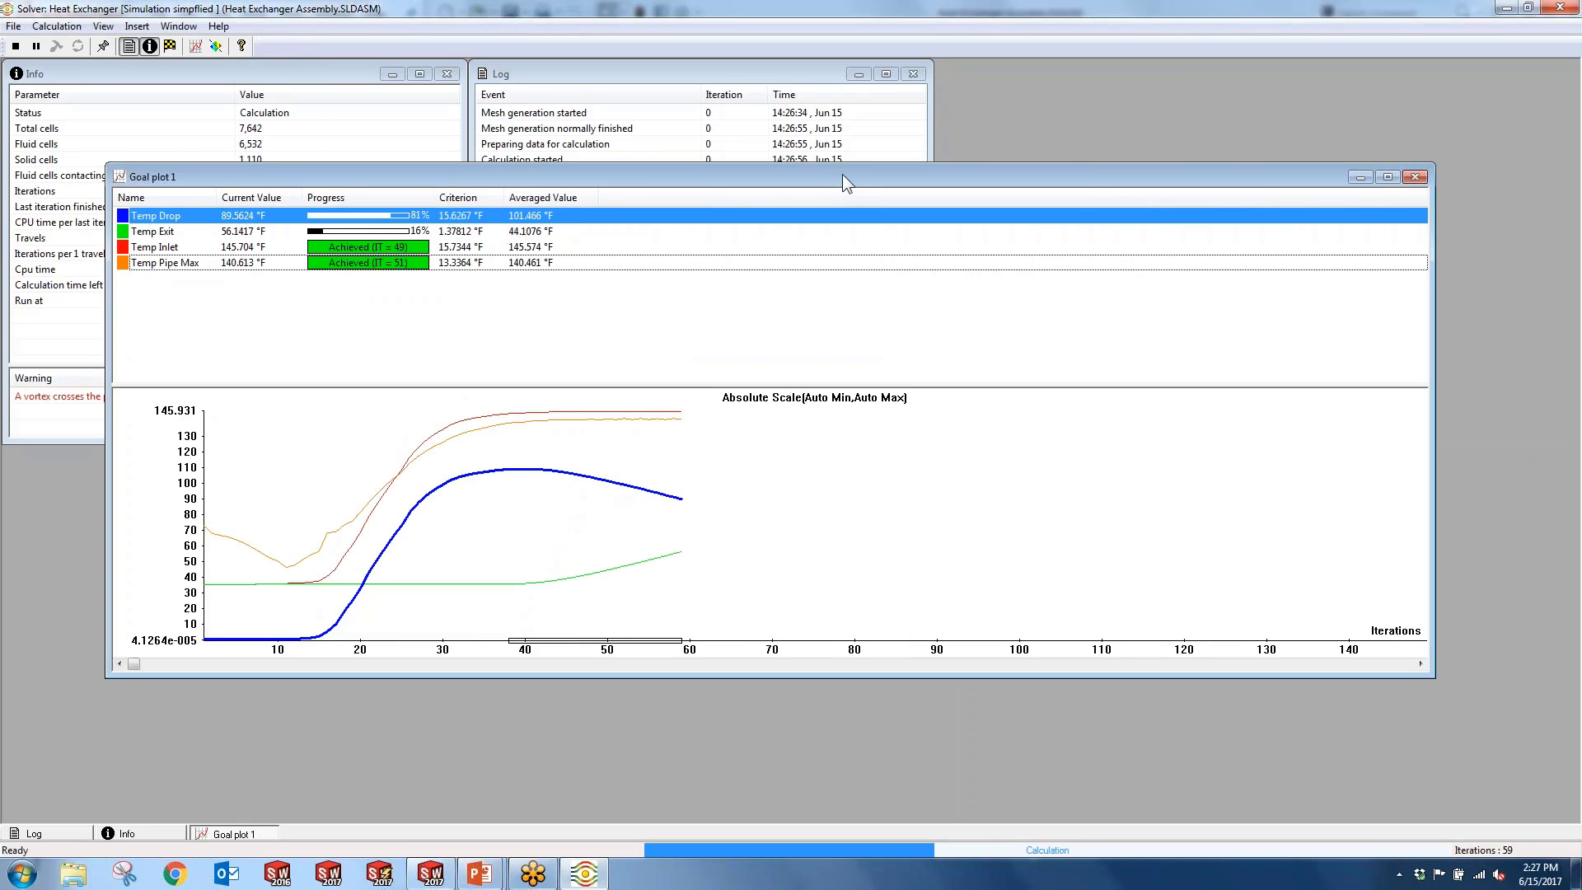
{"action": "left_click_drag", "start_coordinate": [842, 175], "coordinate": [724, 323]}
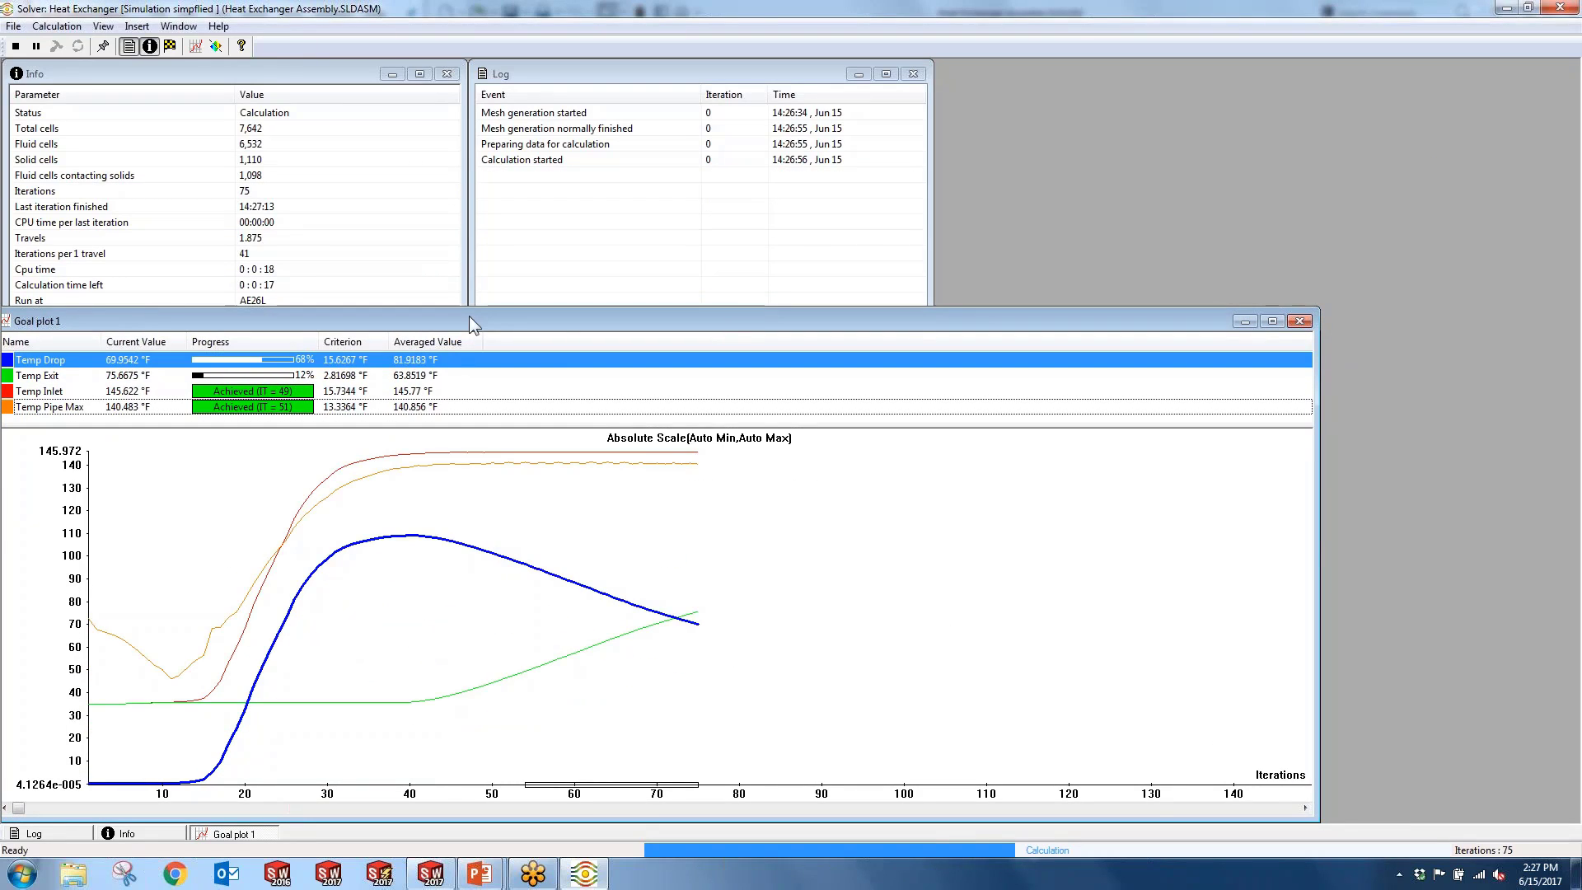
{"action": "left_click_drag", "start_coordinate": [469, 315], "coordinate": [457, 455]}
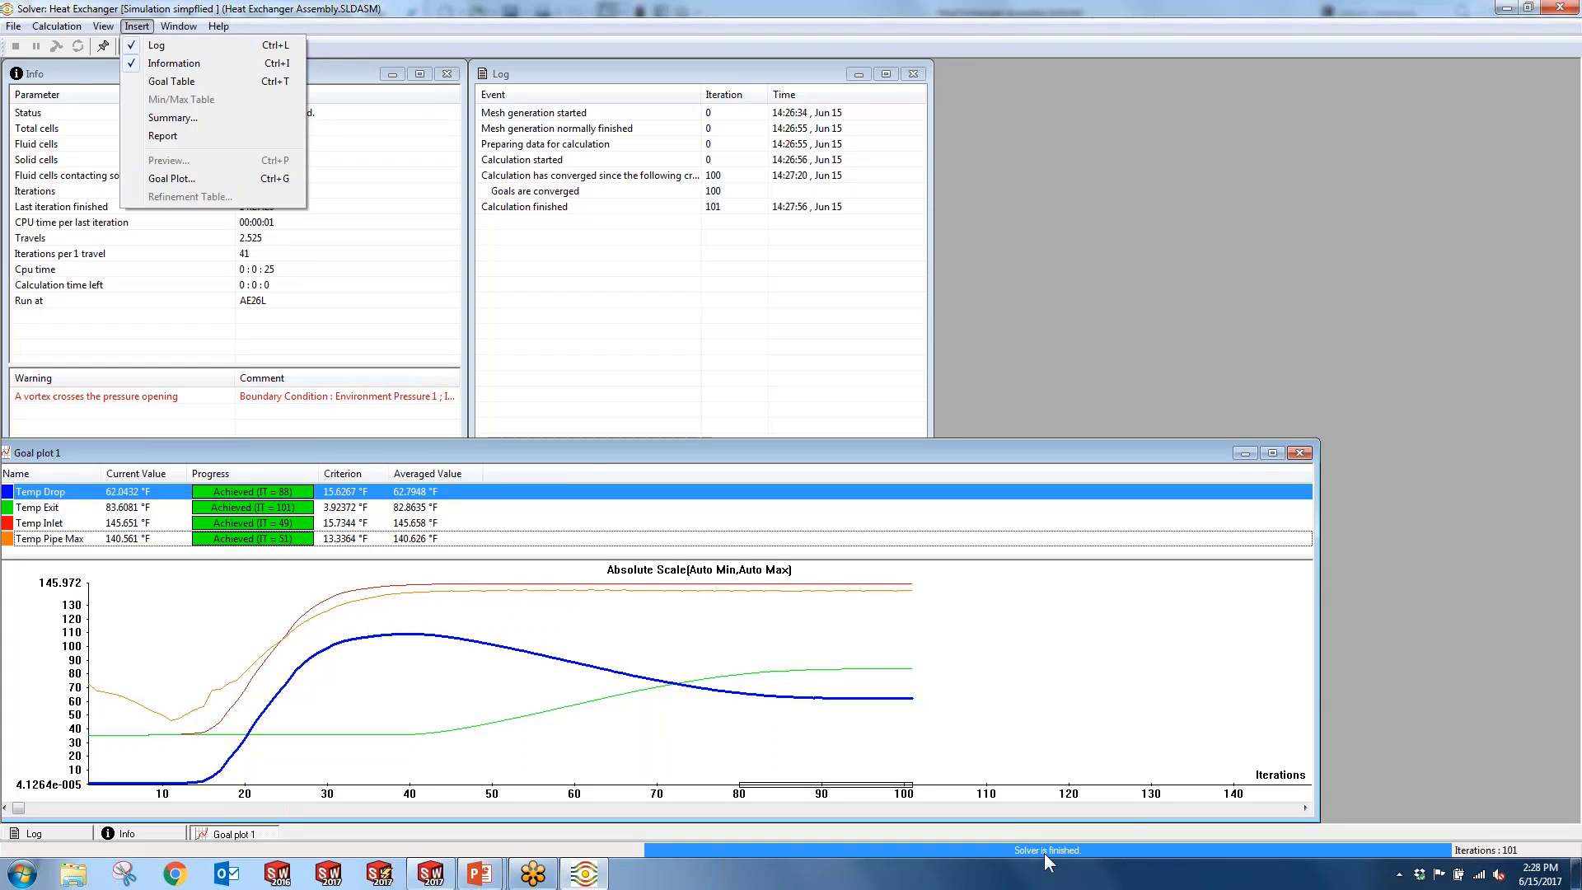
Step: Close the finished solver monitor and collapse the Cut Plots group in the project results
{"action": "left_click", "coordinate": [1045, 853]}
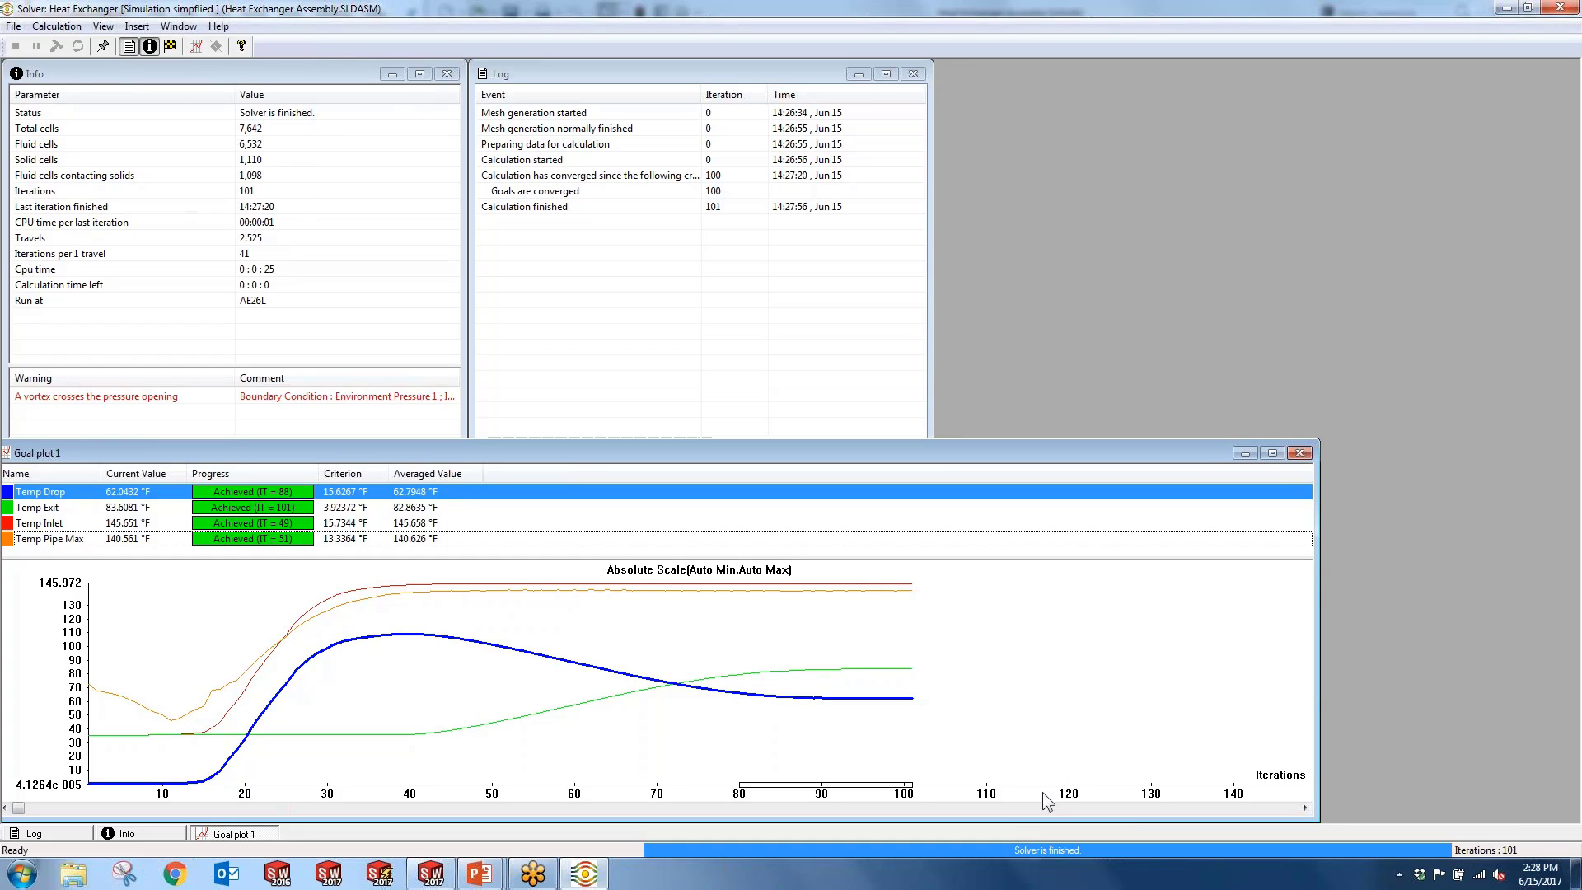
{"action": "left_click", "coordinate": [1560, 8]}
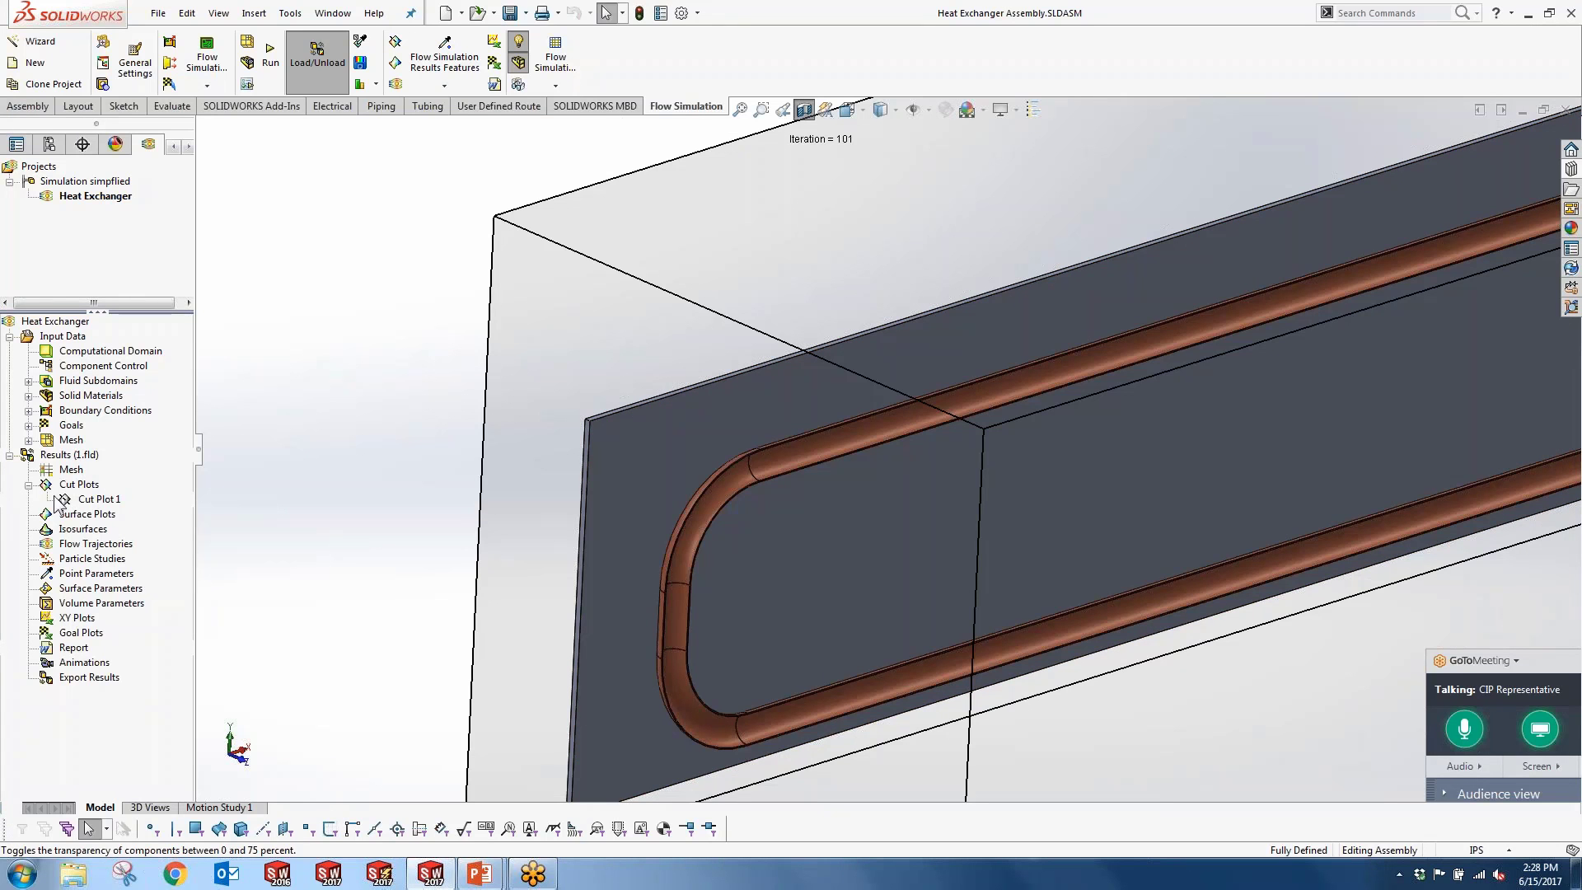
{"action": "left_click", "coordinate": [29, 485]}
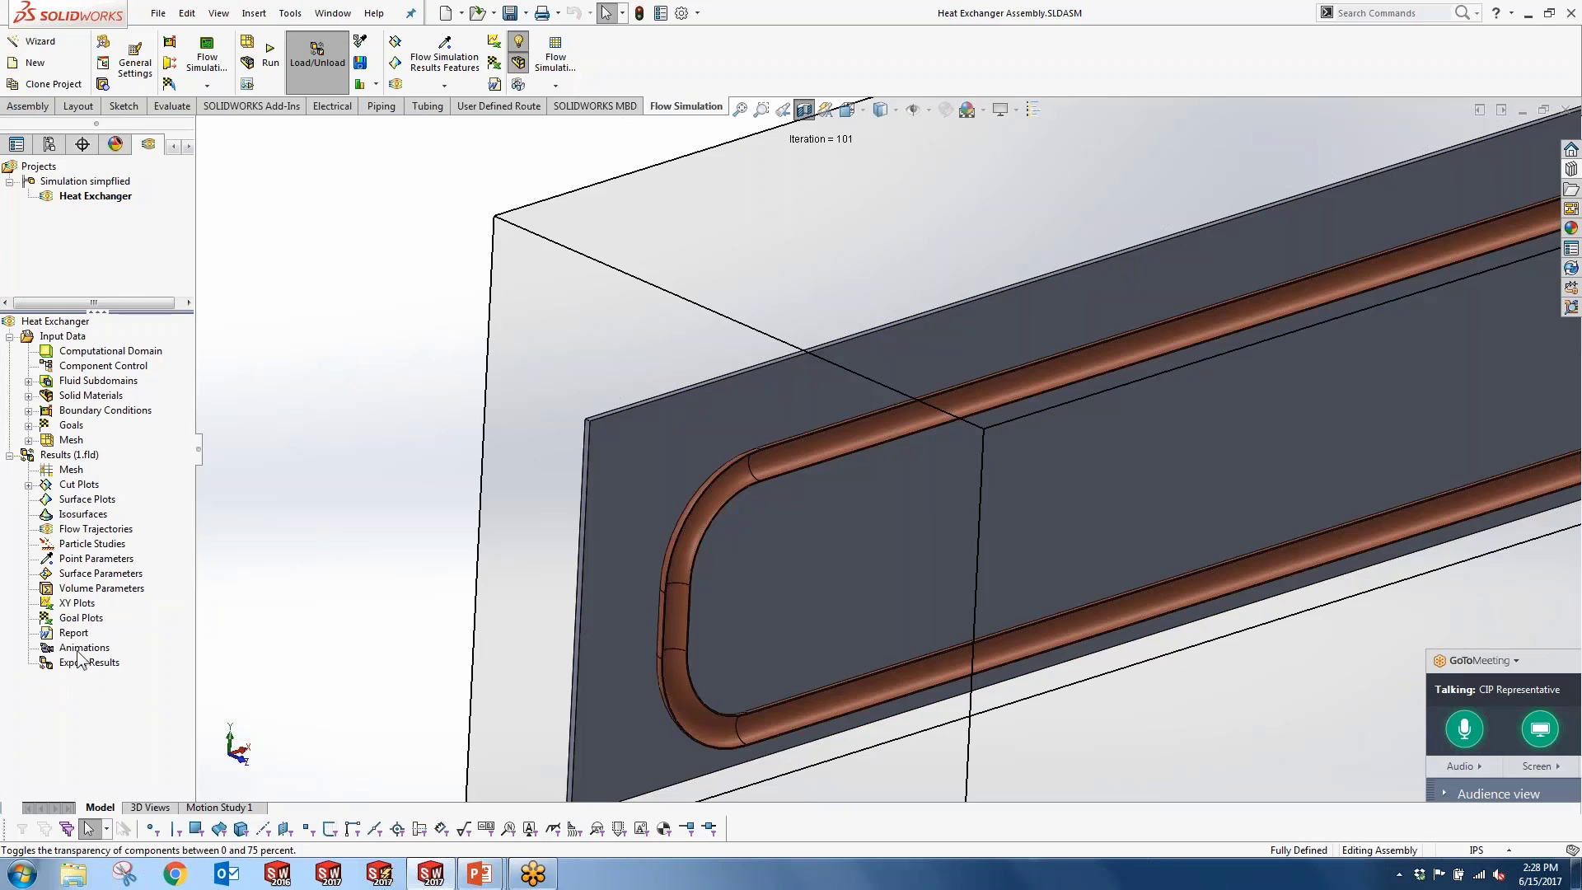
Step: Insert a cut plot on the Front Plane showing Temperature contours
{"action": "scroll", "coordinate": [883, 445], "scroll_direction": "up", "scroll_amount": 6}
{"action": "scroll", "coordinate": [1142, 425], "scroll_direction": "down", "scroll_amount": 2}
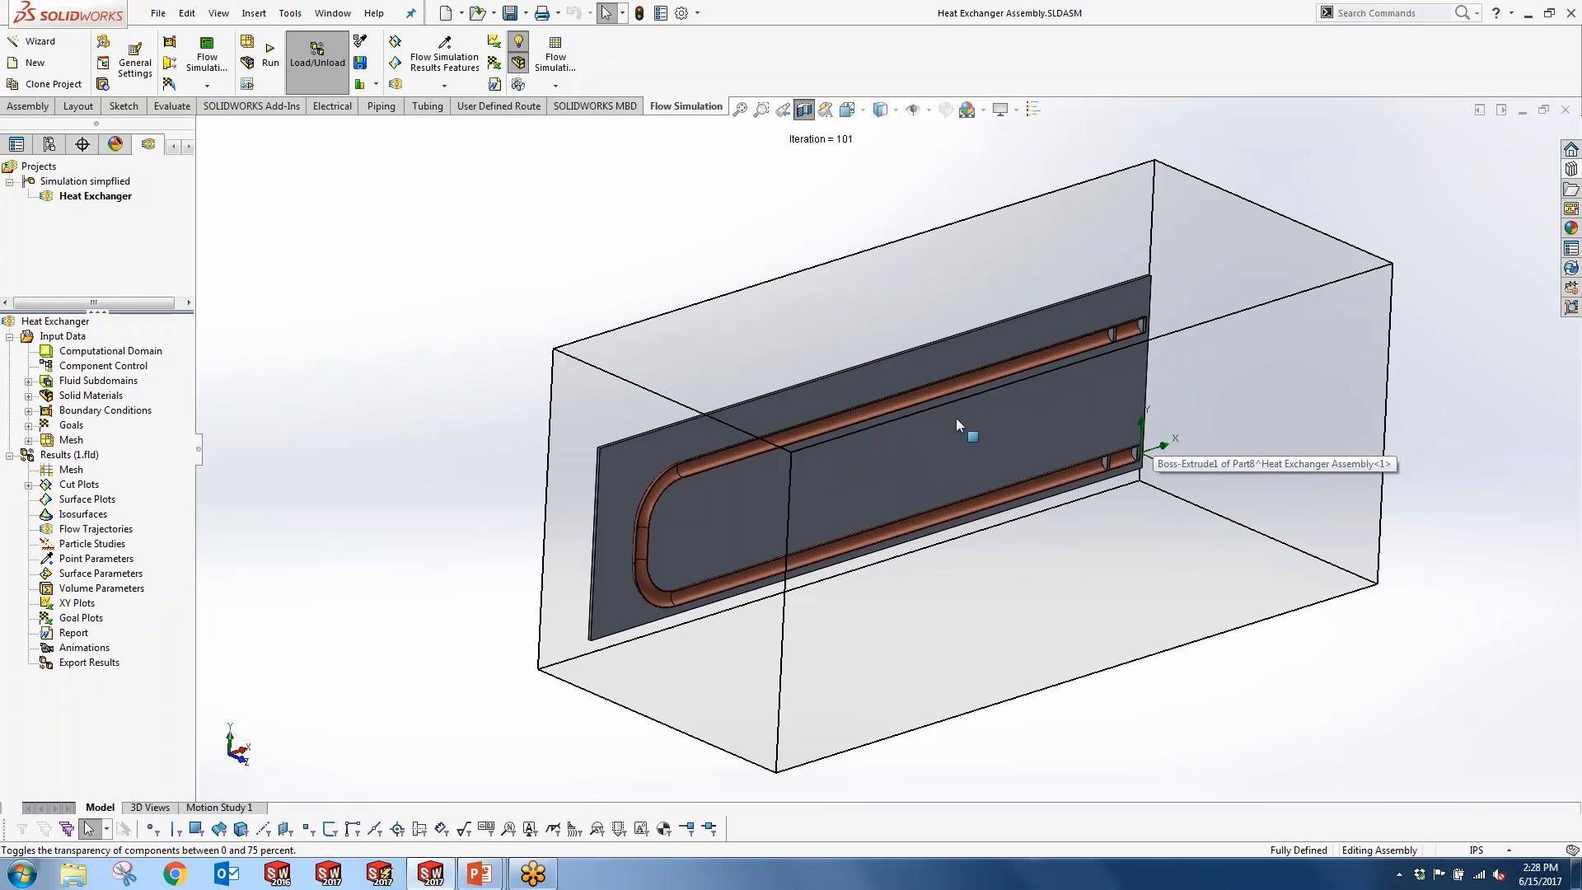
{"action": "right_click", "coordinate": [75, 485]}
{"action": "left_click", "coordinate": [111, 494]}
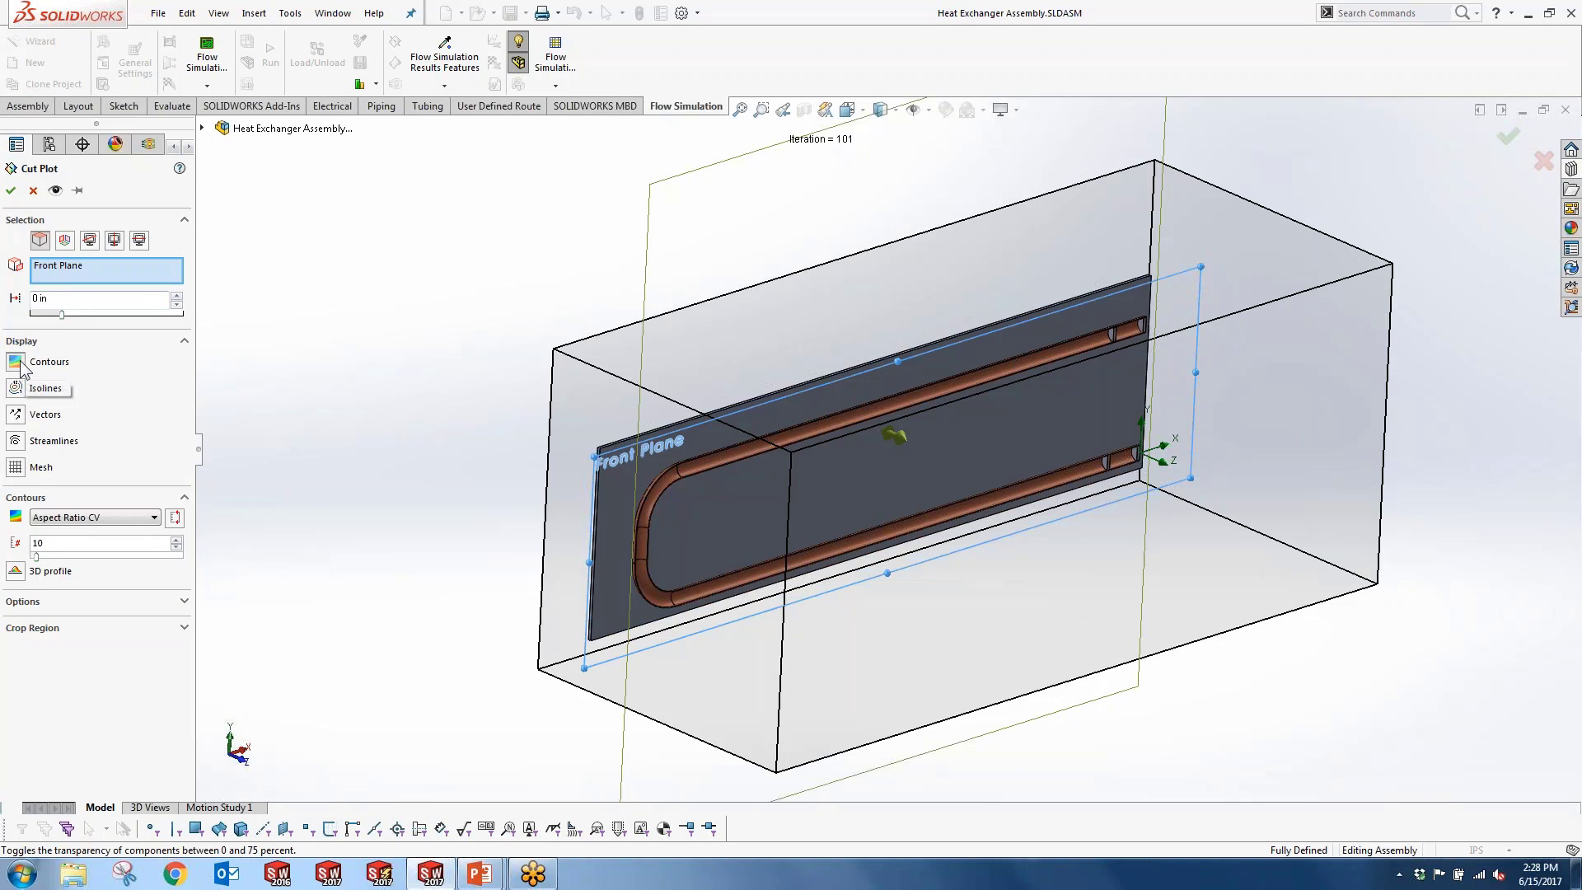
{"action": "left_click", "coordinate": [59, 520]}
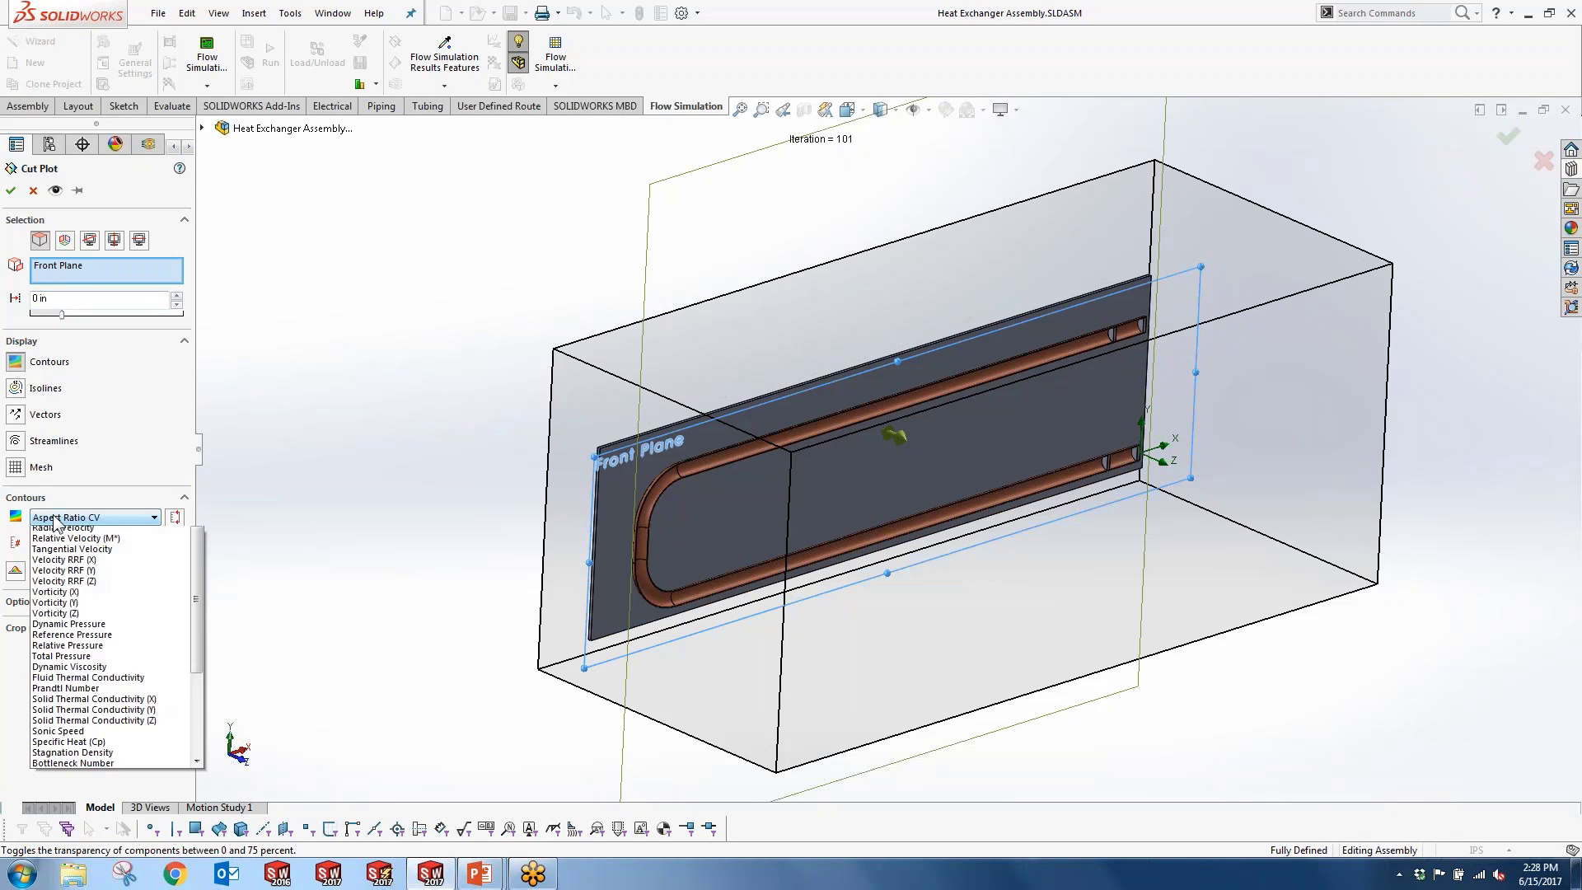
{"action": "scroll", "coordinate": [65, 573], "scroll_direction": "up", "scroll_amount": 3}
{"action": "scroll", "coordinate": [65, 573], "scroll_direction": "up", "scroll_amount": 4}
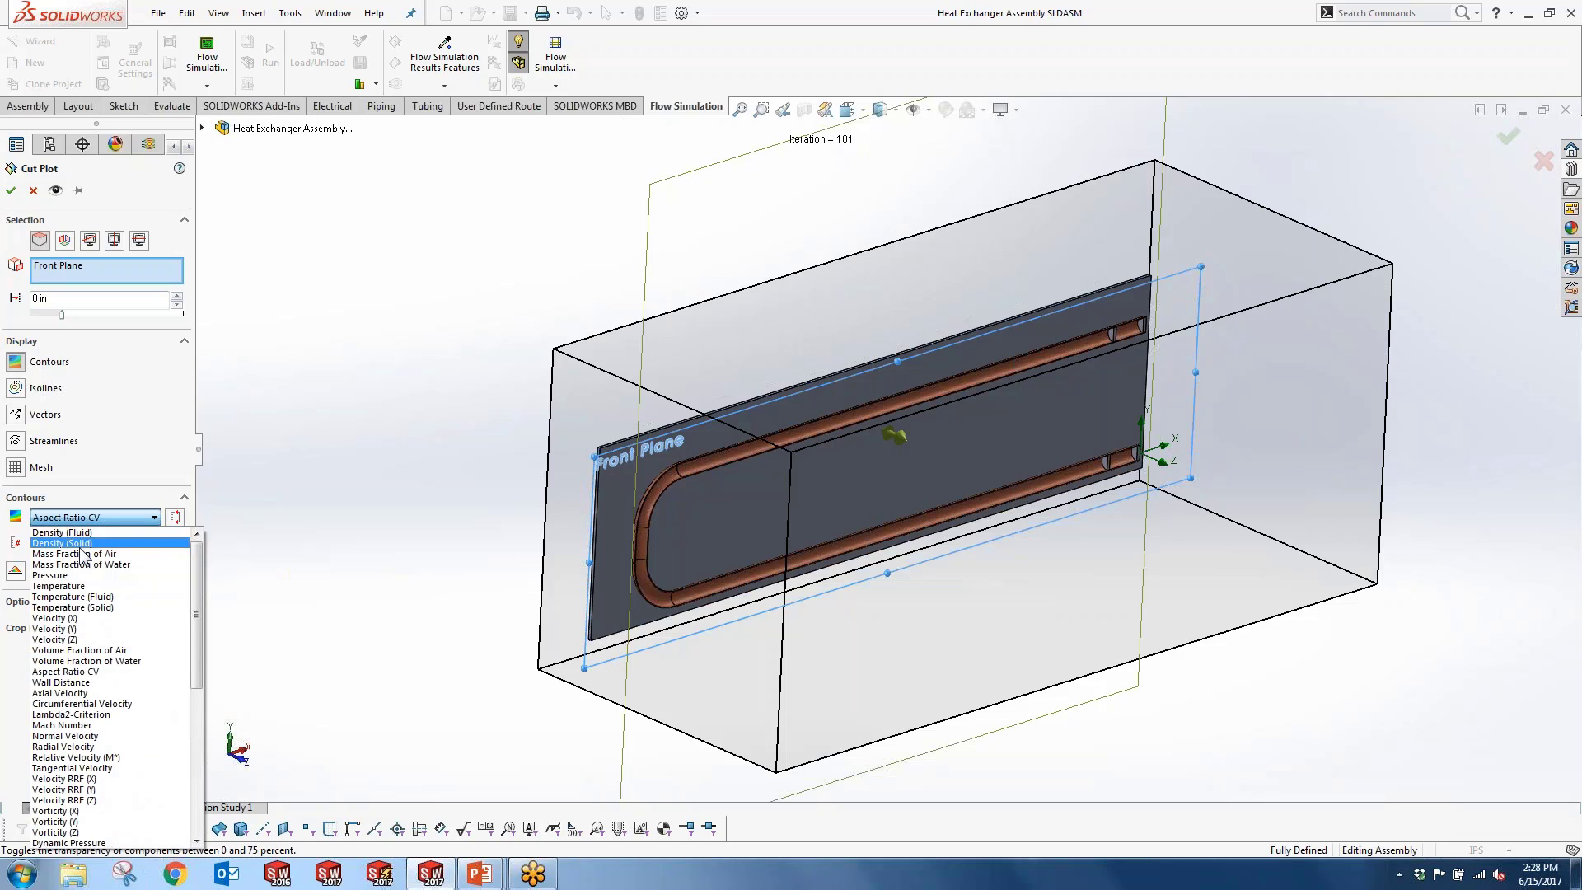
{"action": "left_click", "coordinate": [75, 586]}
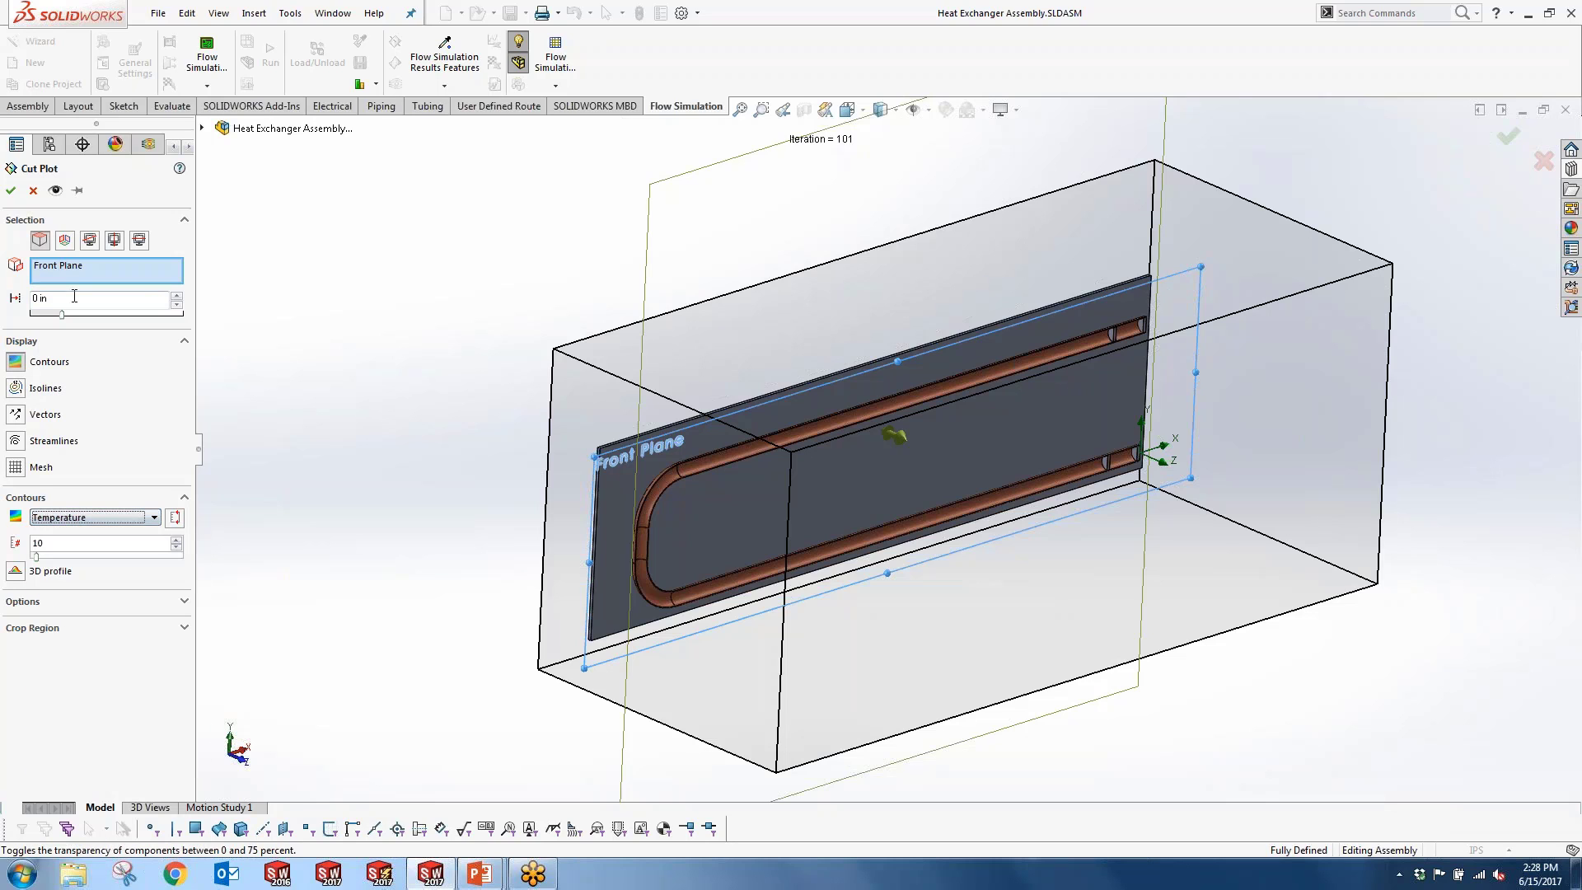
{"action": "left_click", "coordinate": [10, 191]}
Step: Set the maximum of the temperature colour scale to 100 °F
{"action": "scroll", "coordinate": [878, 448], "scroll_direction": "down", "scroll_amount": 3}
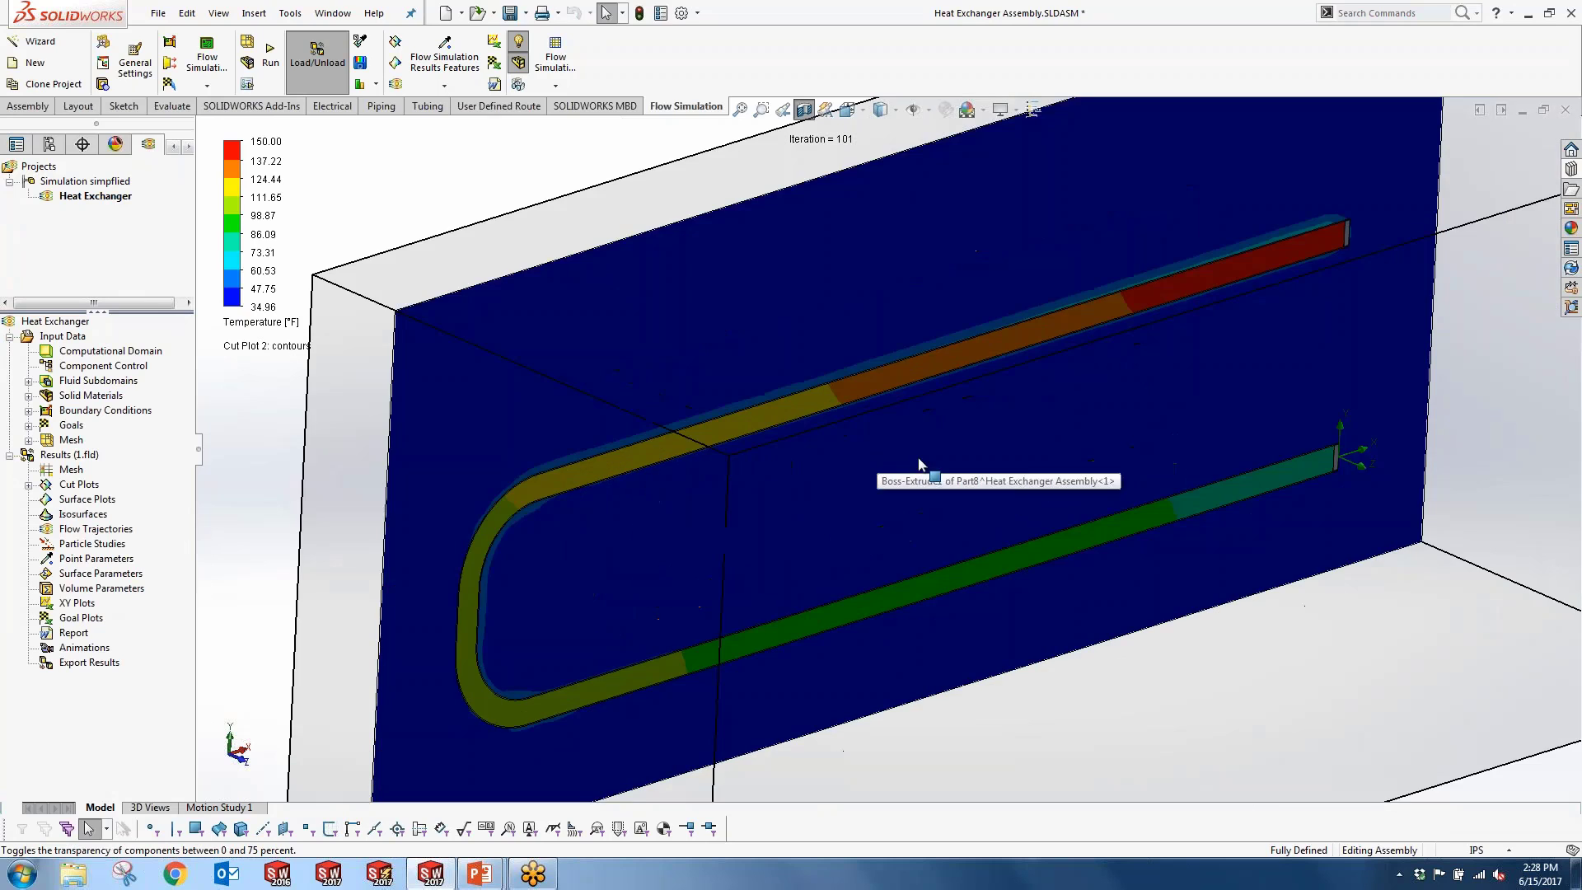
{"action": "scroll", "coordinate": [938, 452], "scroll_direction": "up", "scroll_amount": 3}
{"action": "scroll", "coordinate": [1031, 452], "scroll_direction": "down", "scroll_amount": 3}
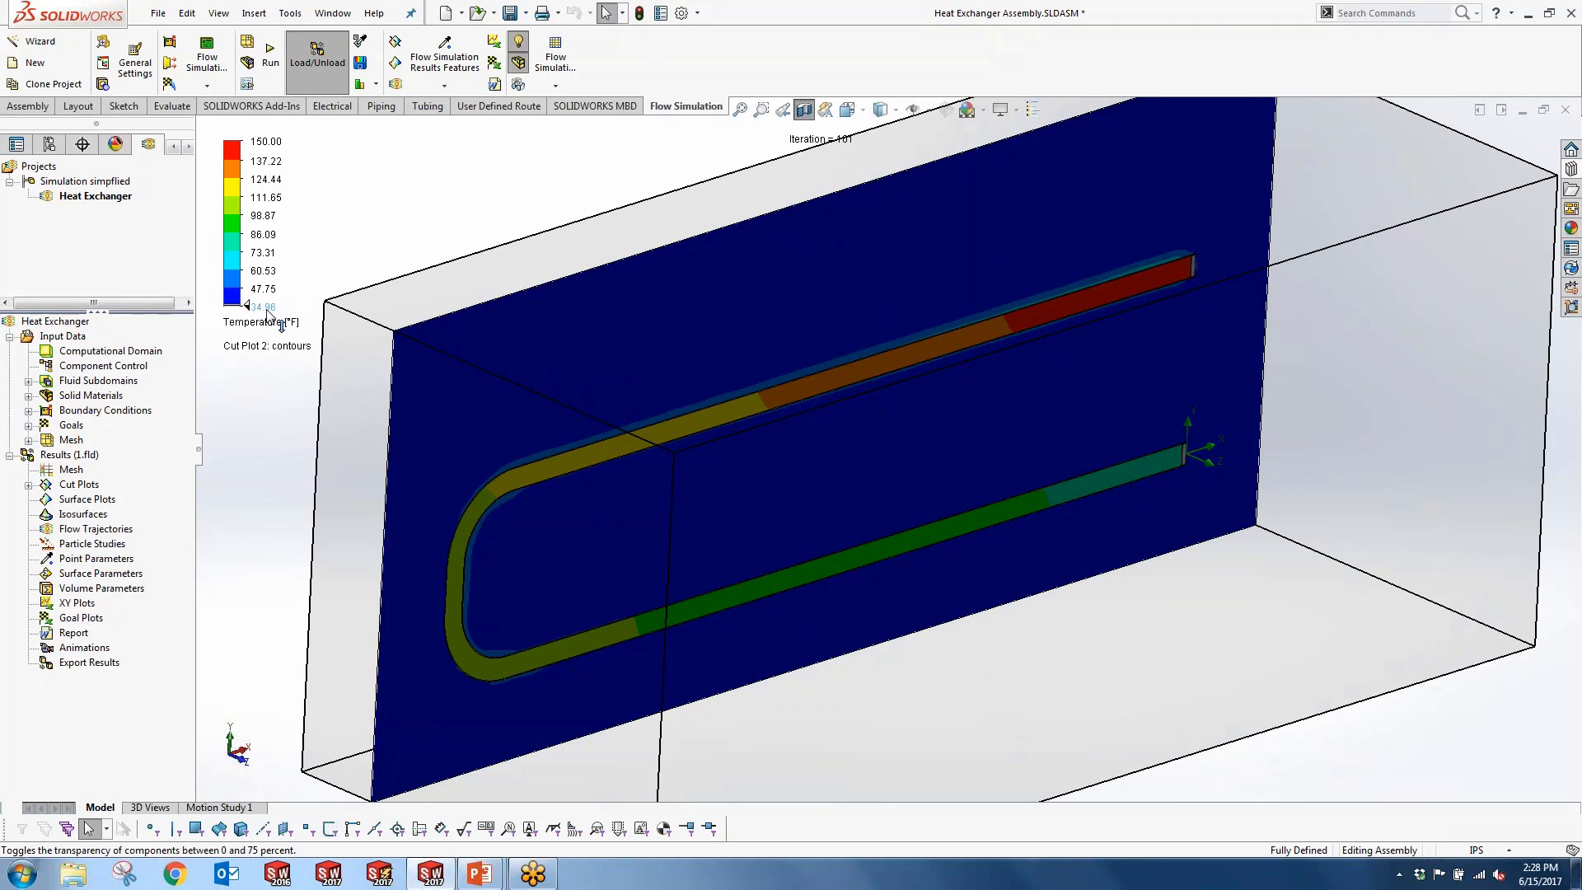
{"action": "left_click", "coordinate": [273, 147]}
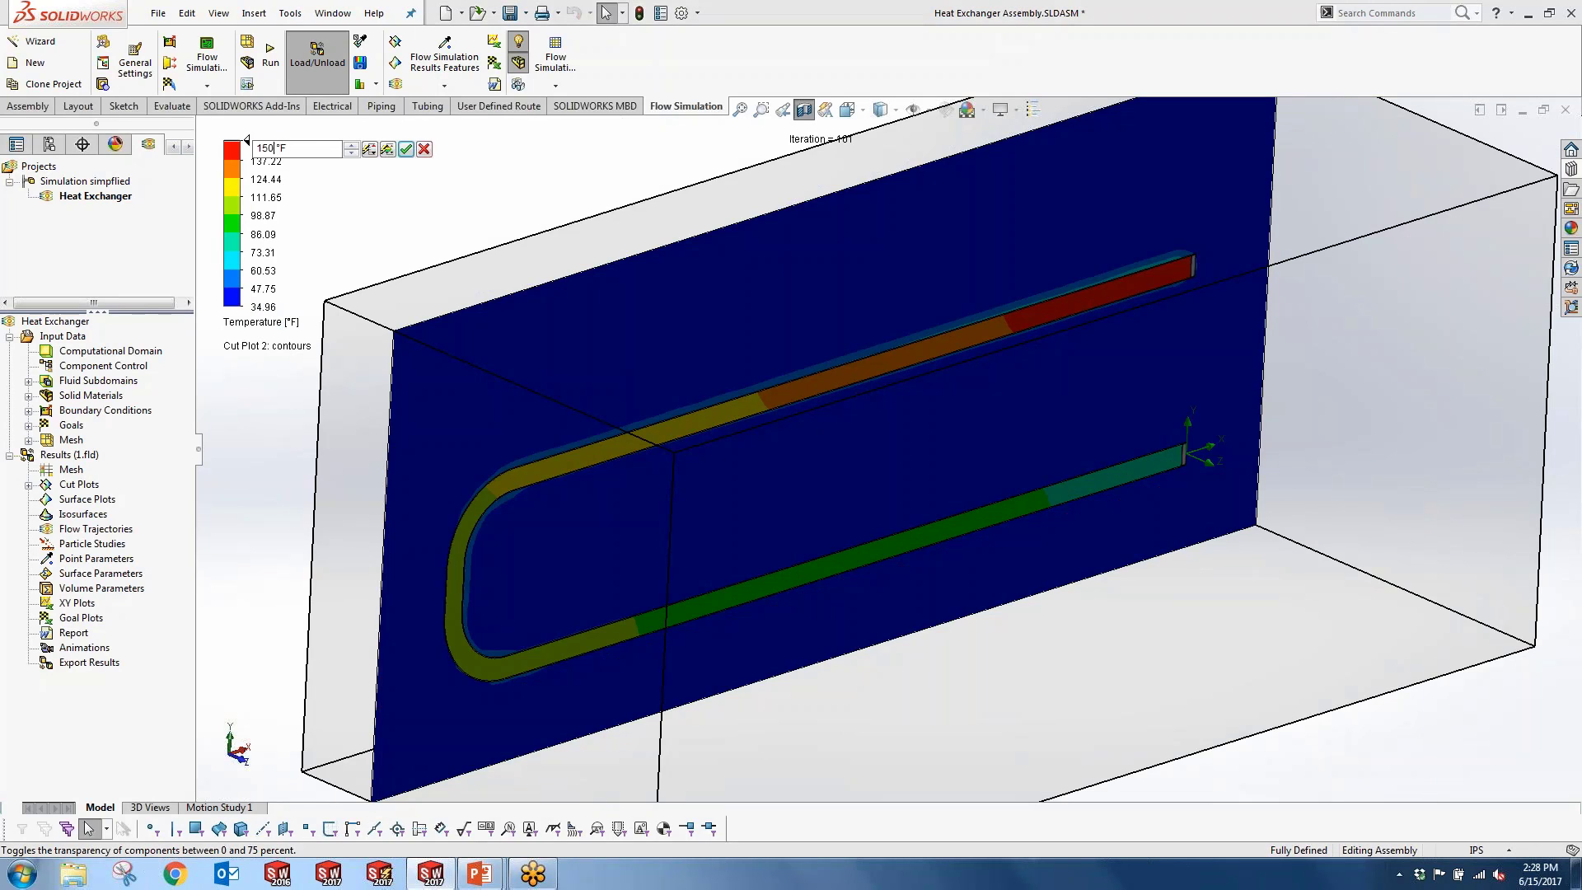
{"action": "double_click", "coordinate": [289, 150]}
{"action": "type", "text": "100"}
{"action": "key", "text": "Return"}
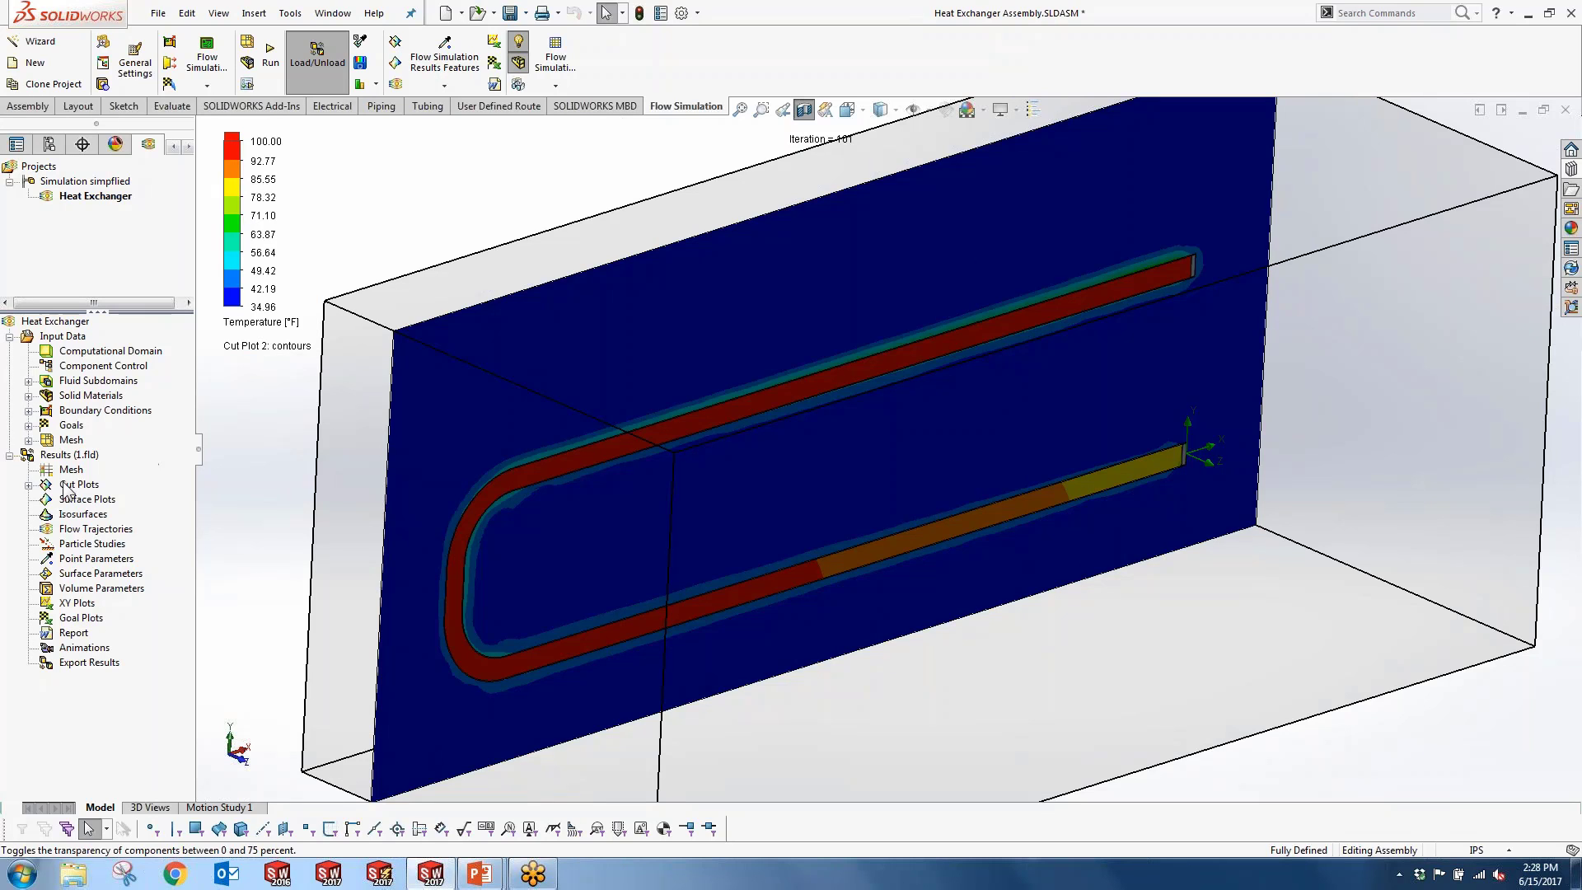
Step: Insert a Temperature contour cut plot on the Right Plane with an offset of -5 in
{"action": "left_click", "coordinate": [29, 487]}
{"action": "right_click", "coordinate": [79, 486]}
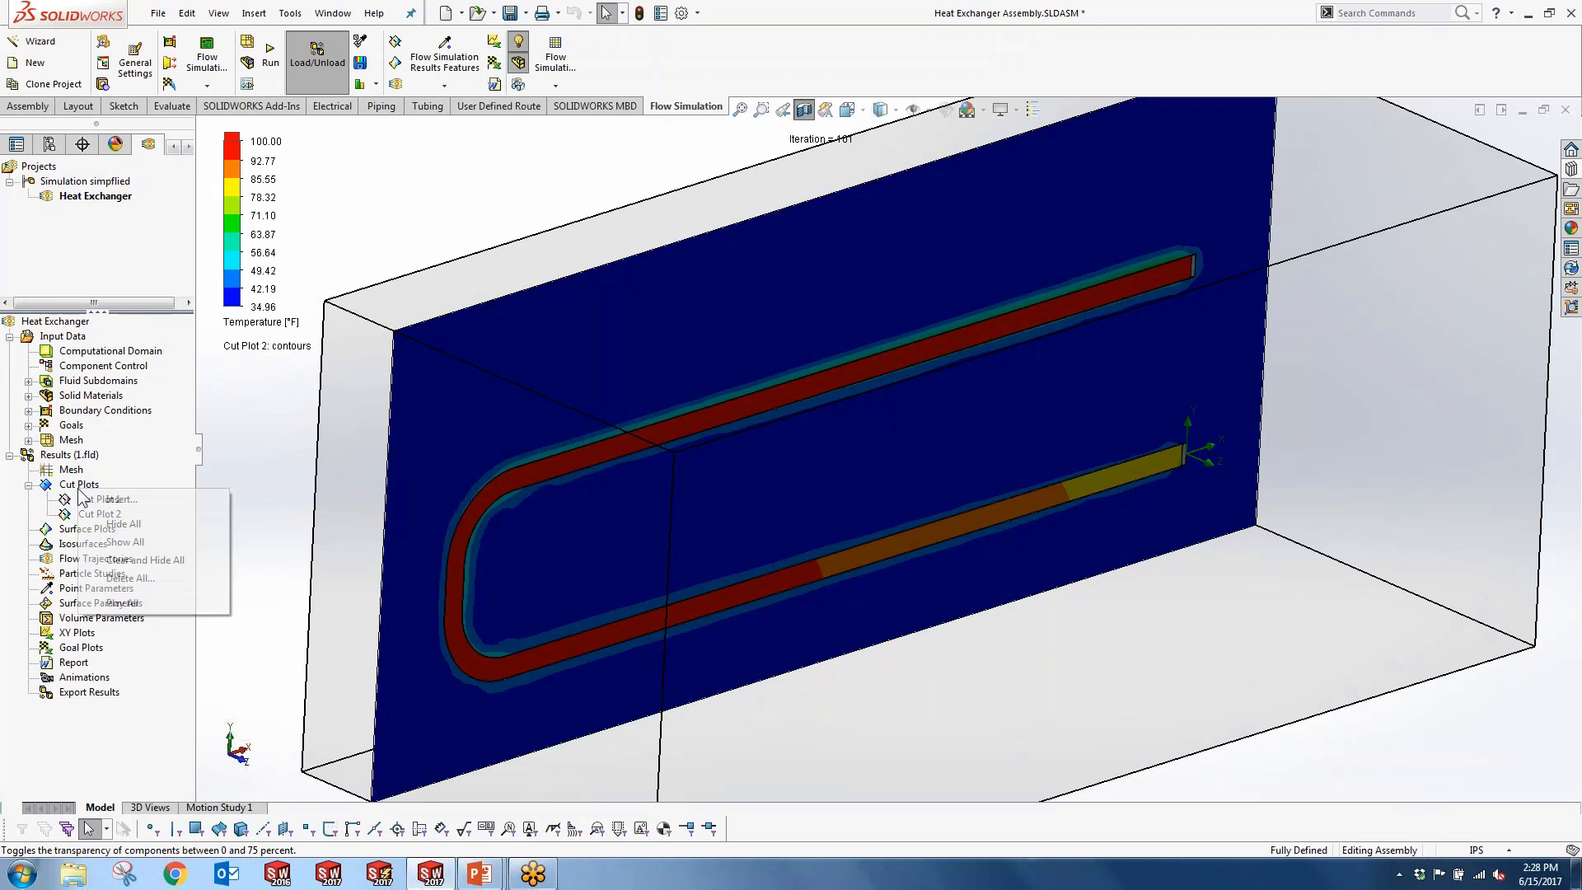
{"action": "left_click", "coordinate": [124, 500]}
{"action": "scroll", "coordinate": [816, 516], "scroll_direction": "up", "scroll_amount": 5}
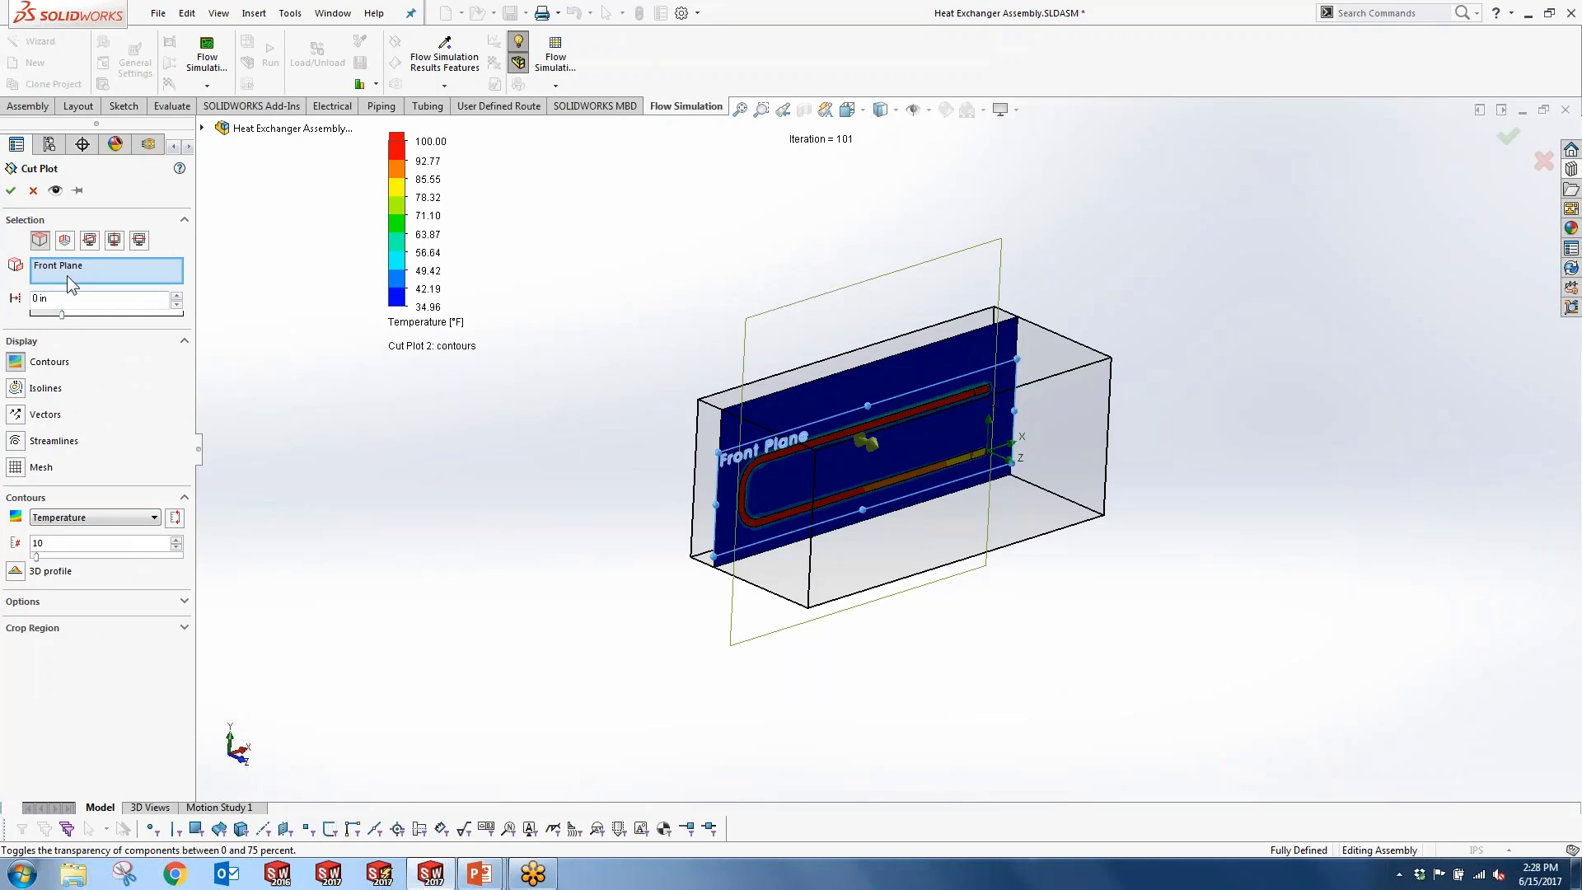
{"action": "left_click", "coordinate": [202, 128]}
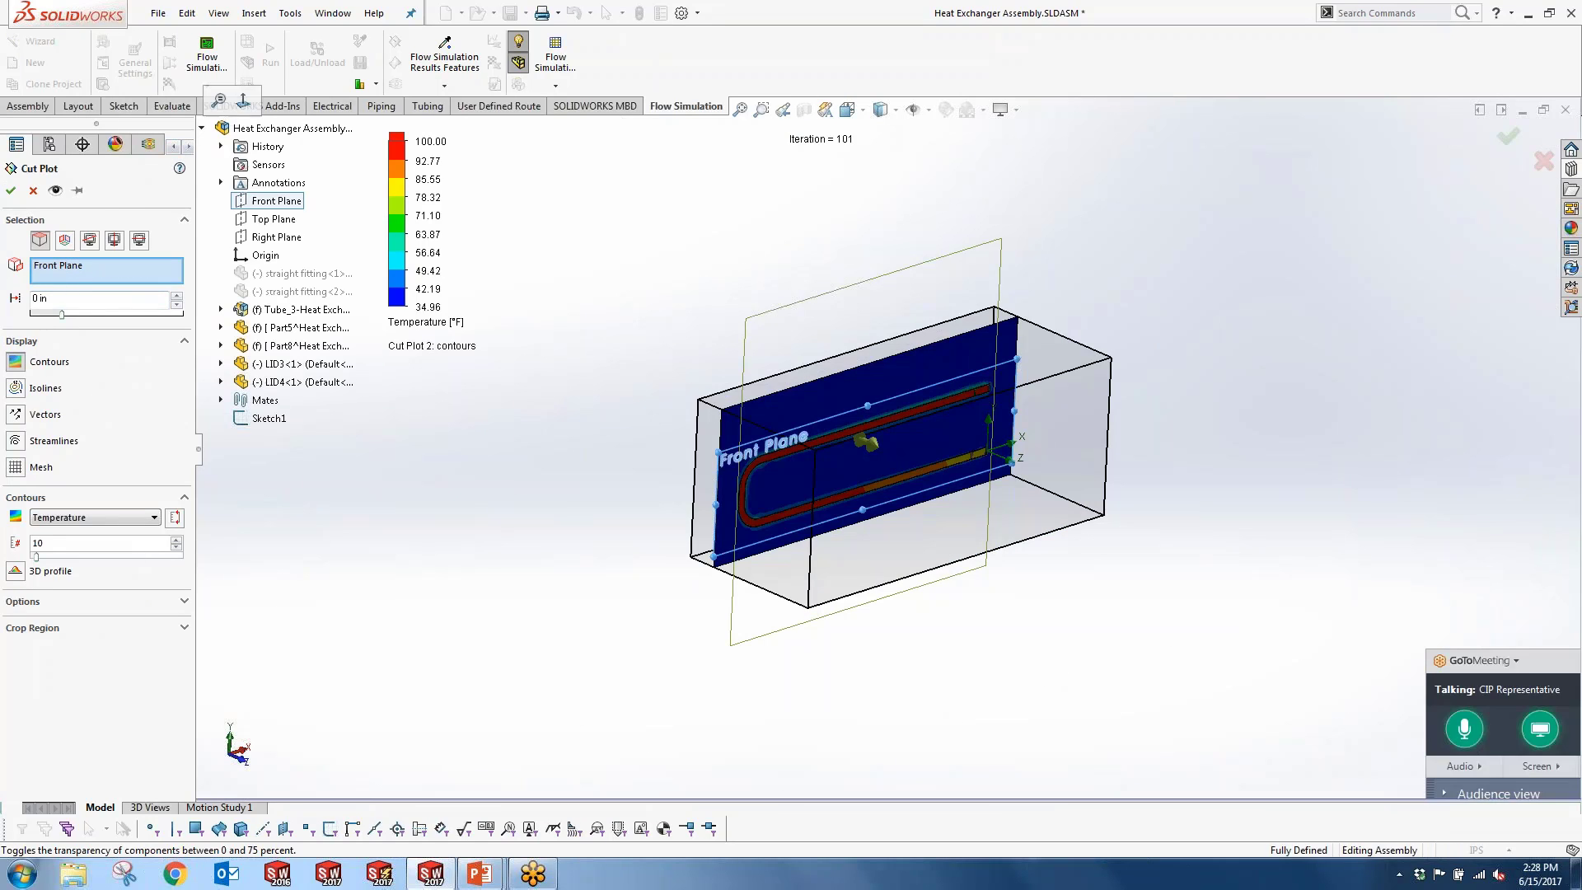
{"action": "left_click", "coordinate": [276, 237]}
{"action": "middle_click_drag", "start_coordinate": [561, 468], "coordinate": [808, 462]}
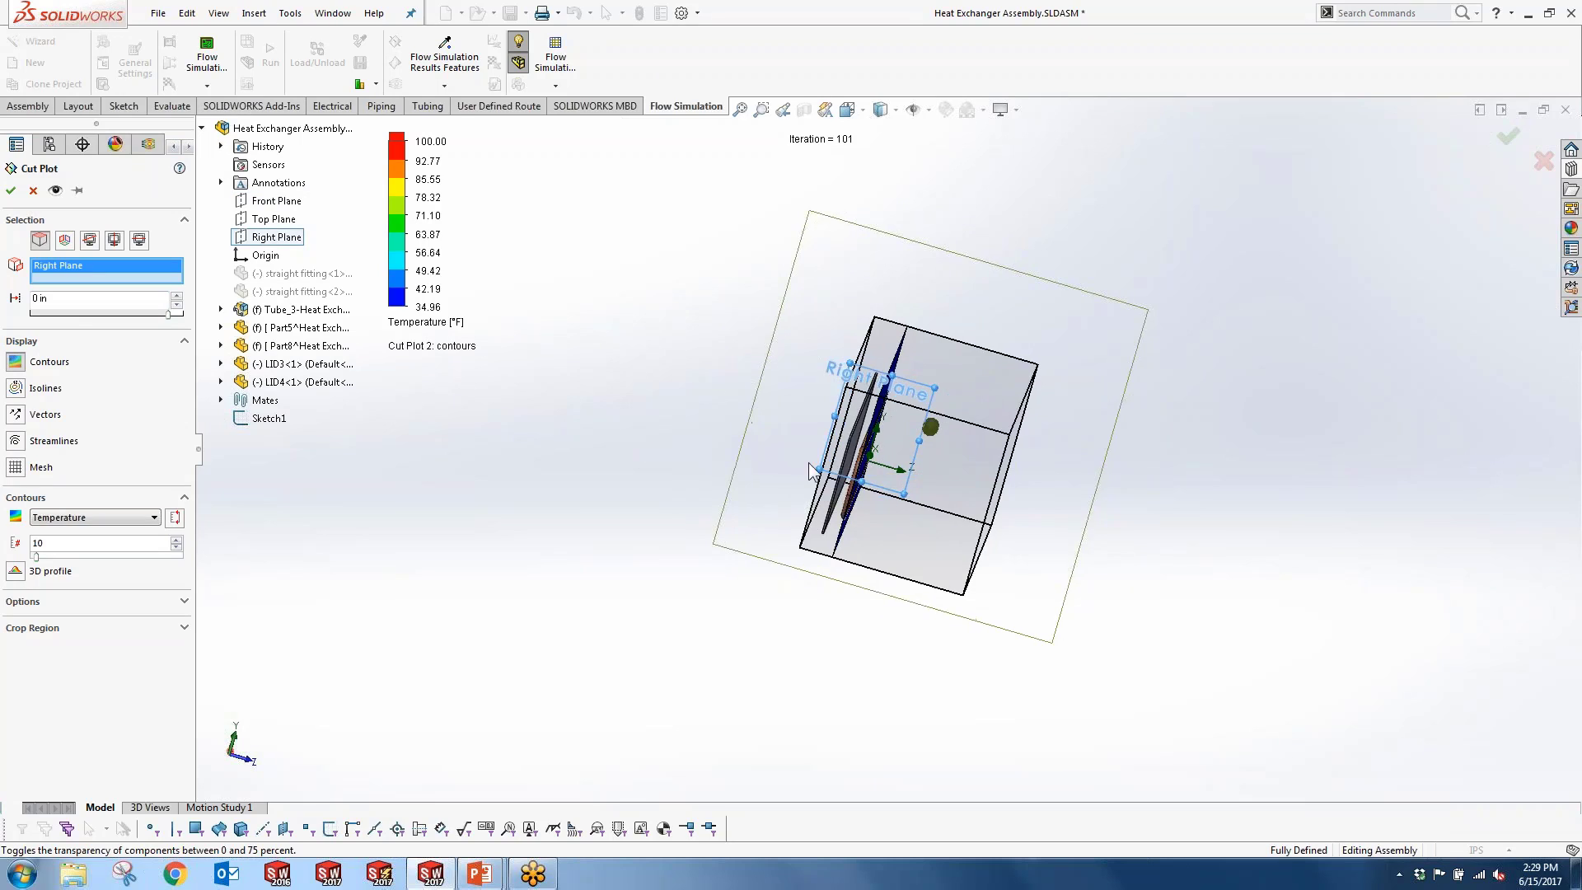
{"action": "scroll", "coordinate": [808, 463], "scroll_direction": "down", "scroll_amount": 3}
{"action": "triple_click", "coordinate": [66, 299]}
{"action": "type", "text": "-5"}
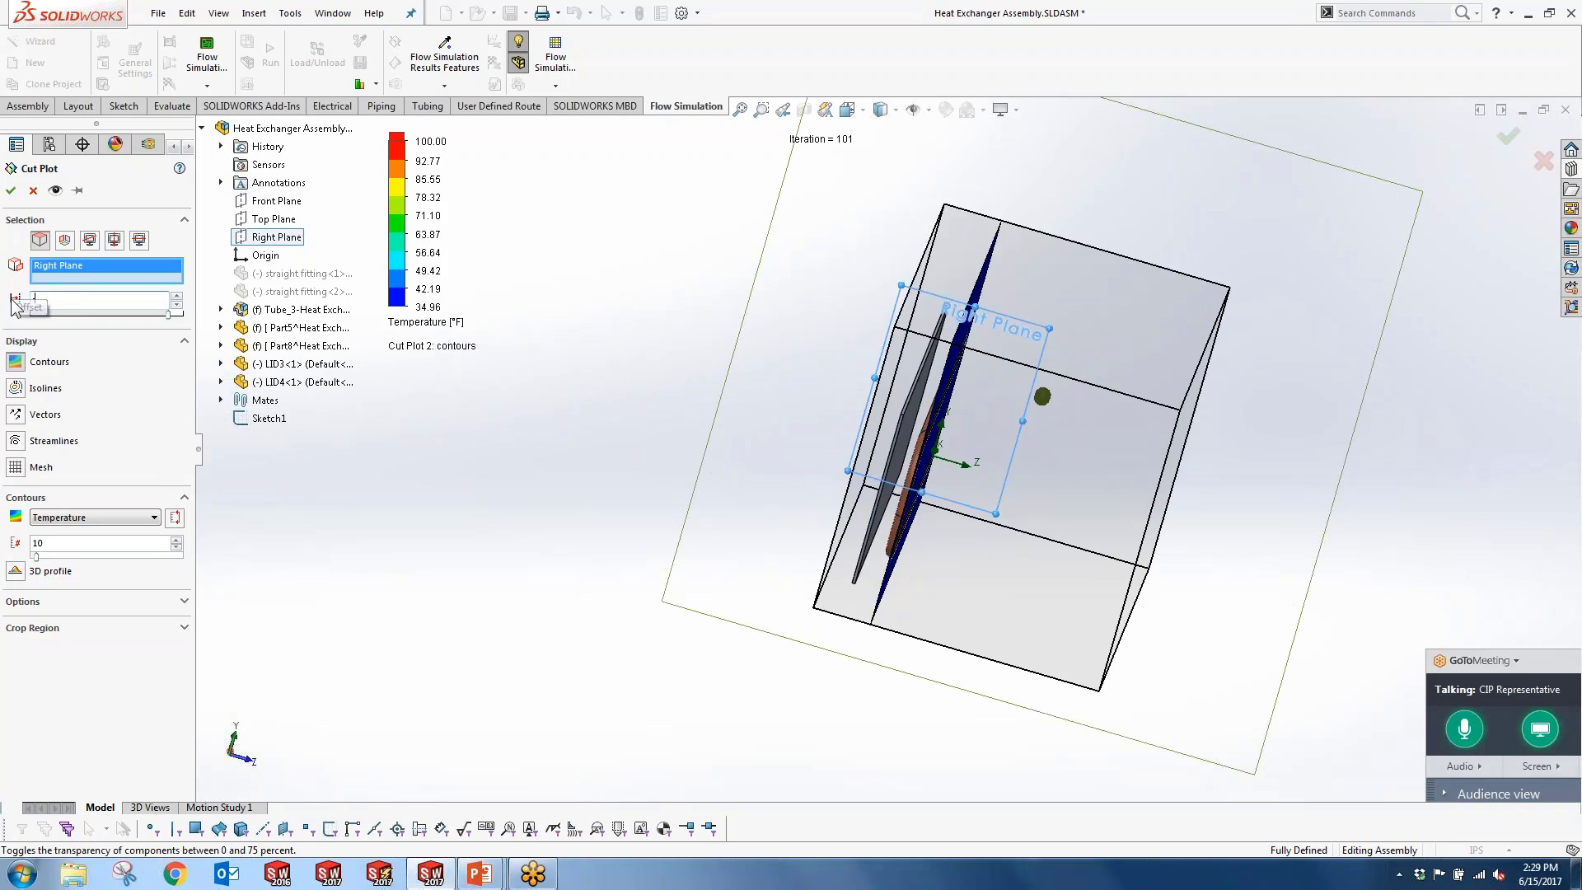
{"action": "left_click", "coordinate": [10, 190]}
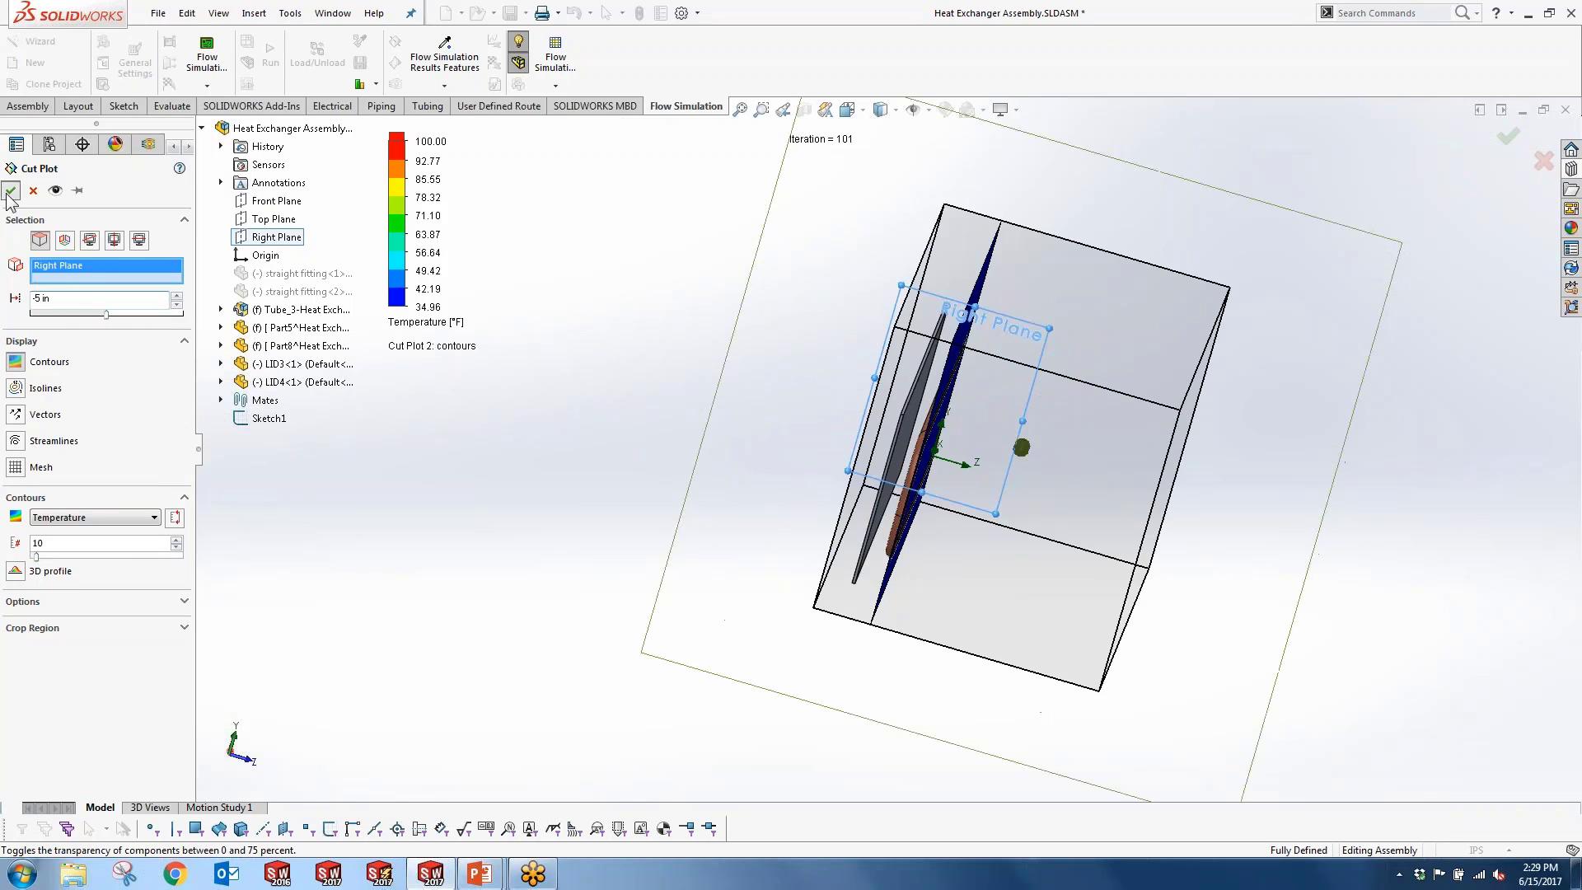
Step: Examine the temperature contours around the tube's legs on the crossing cut plots, and hide all cut plots
{"action": "scroll", "coordinate": [1022, 450], "scroll_direction": "down", "scroll_amount": 3}
{"action": "middle_click_drag", "start_coordinate": [1021, 458], "coordinate": [746, 312]}
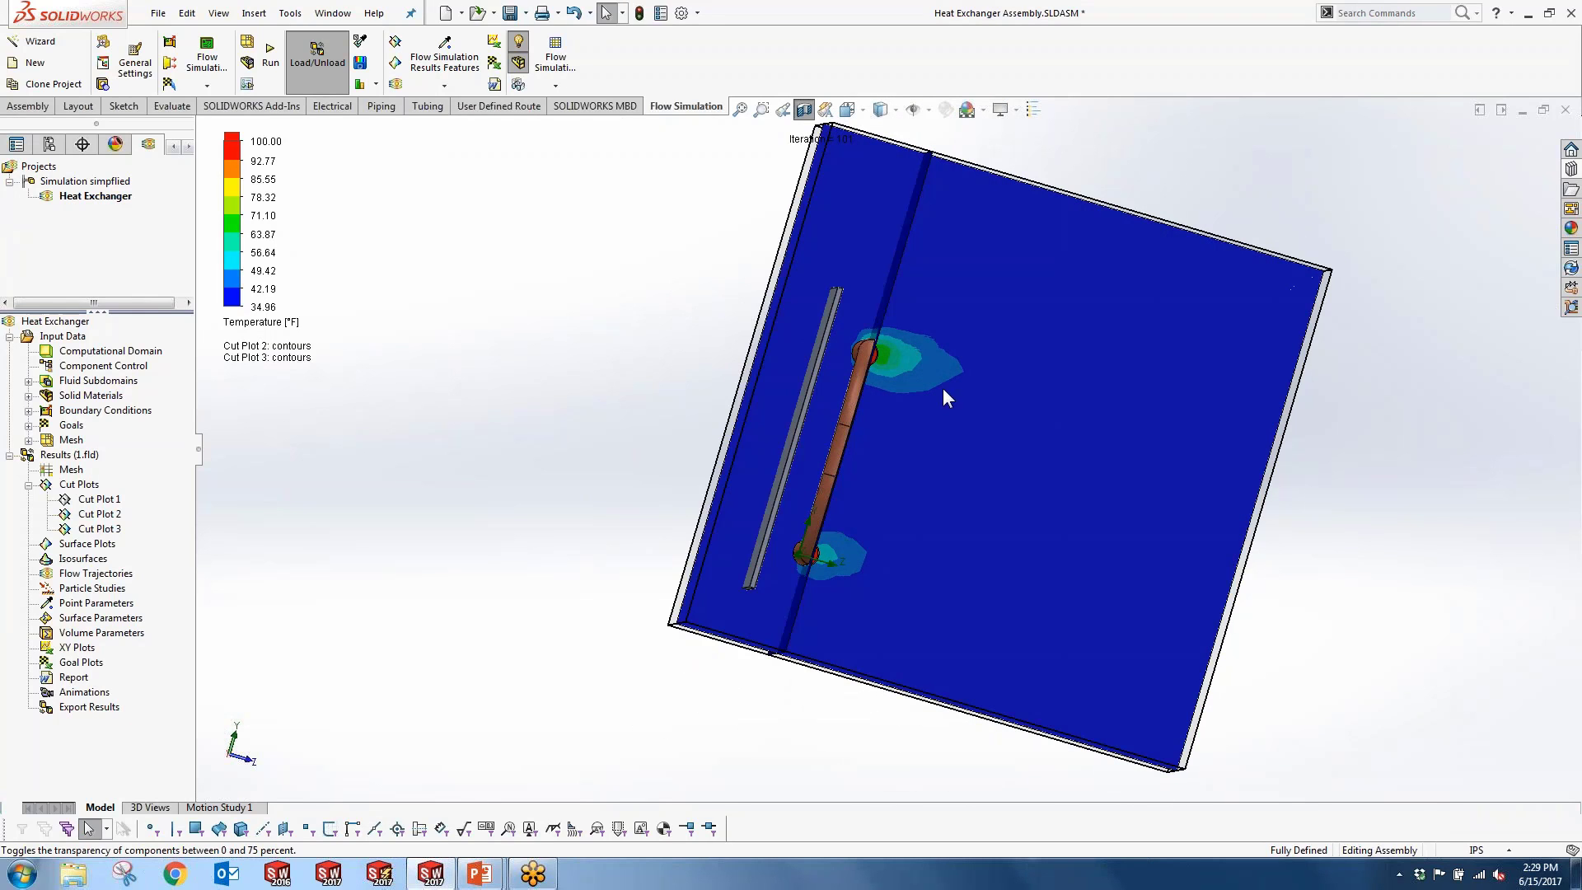
{"action": "scroll", "coordinate": [943, 387], "scroll_direction": "down", "scroll_amount": 3}
{"action": "middle_click_drag", "start_coordinate": [831, 353], "coordinate": [784, 382]}
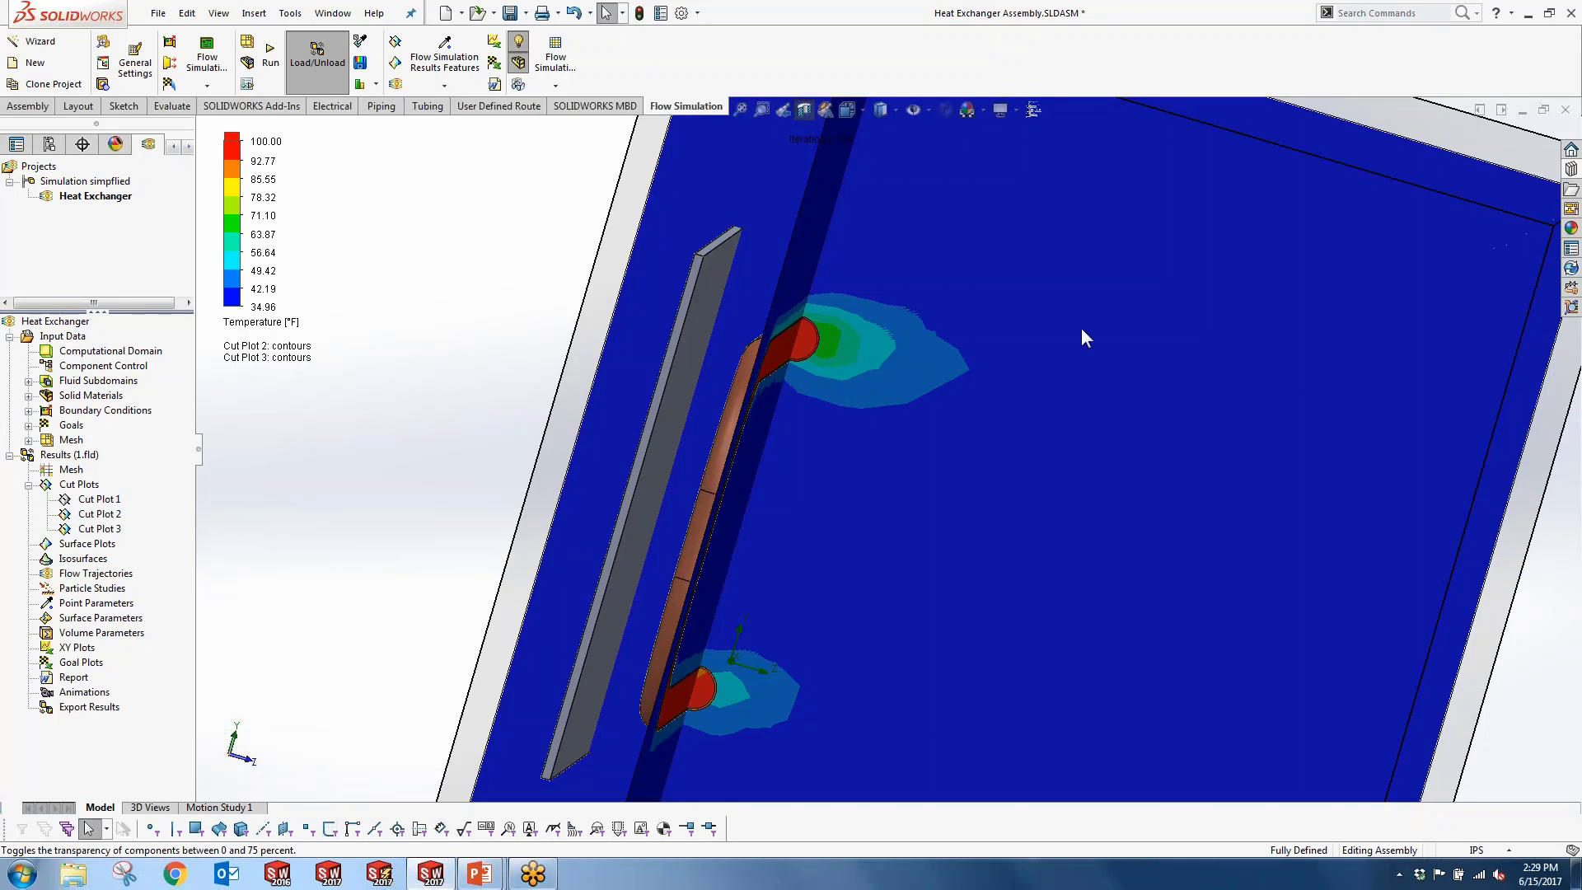
{"action": "scroll", "coordinate": [888, 461], "scroll_direction": "up", "scroll_amount": 5}
{"action": "middle_click_drag", "start_coordinate": [870, 475], "coordinate": [808, 489]}
{"action": "right_click", "coordinate": [74, 486]}
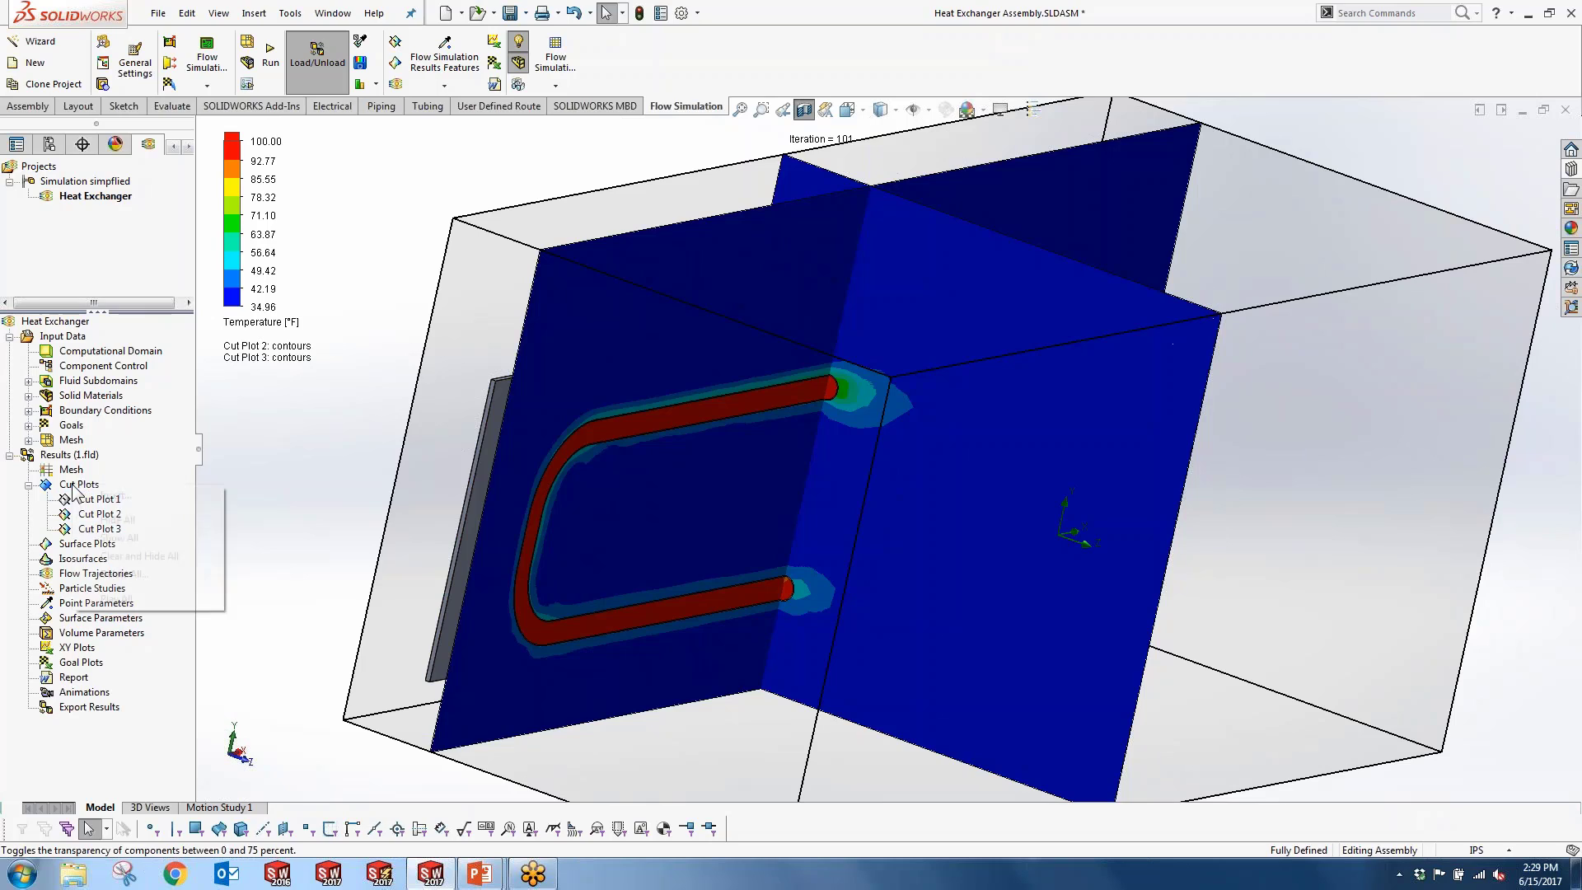
{"action": "left_click", "coordinate": [116, 519]}
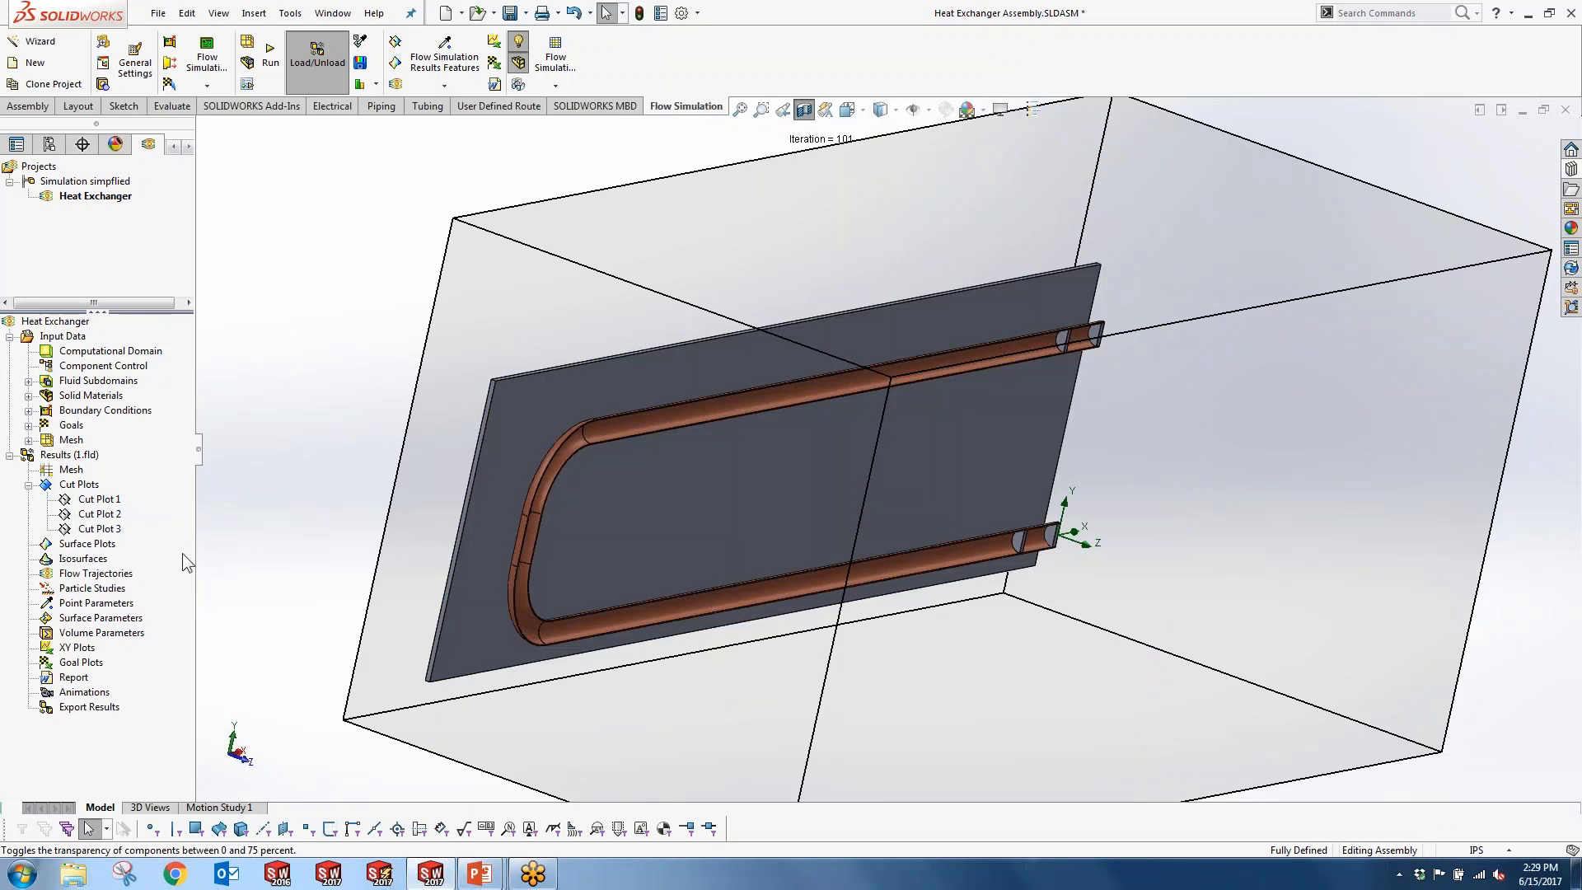
Step: Insert flow trajectories starting from the flat plate's face, with 1000 points shown as spheres and coloured by Temperature
{"action": "right_click", "coordinate": [86, 574]}
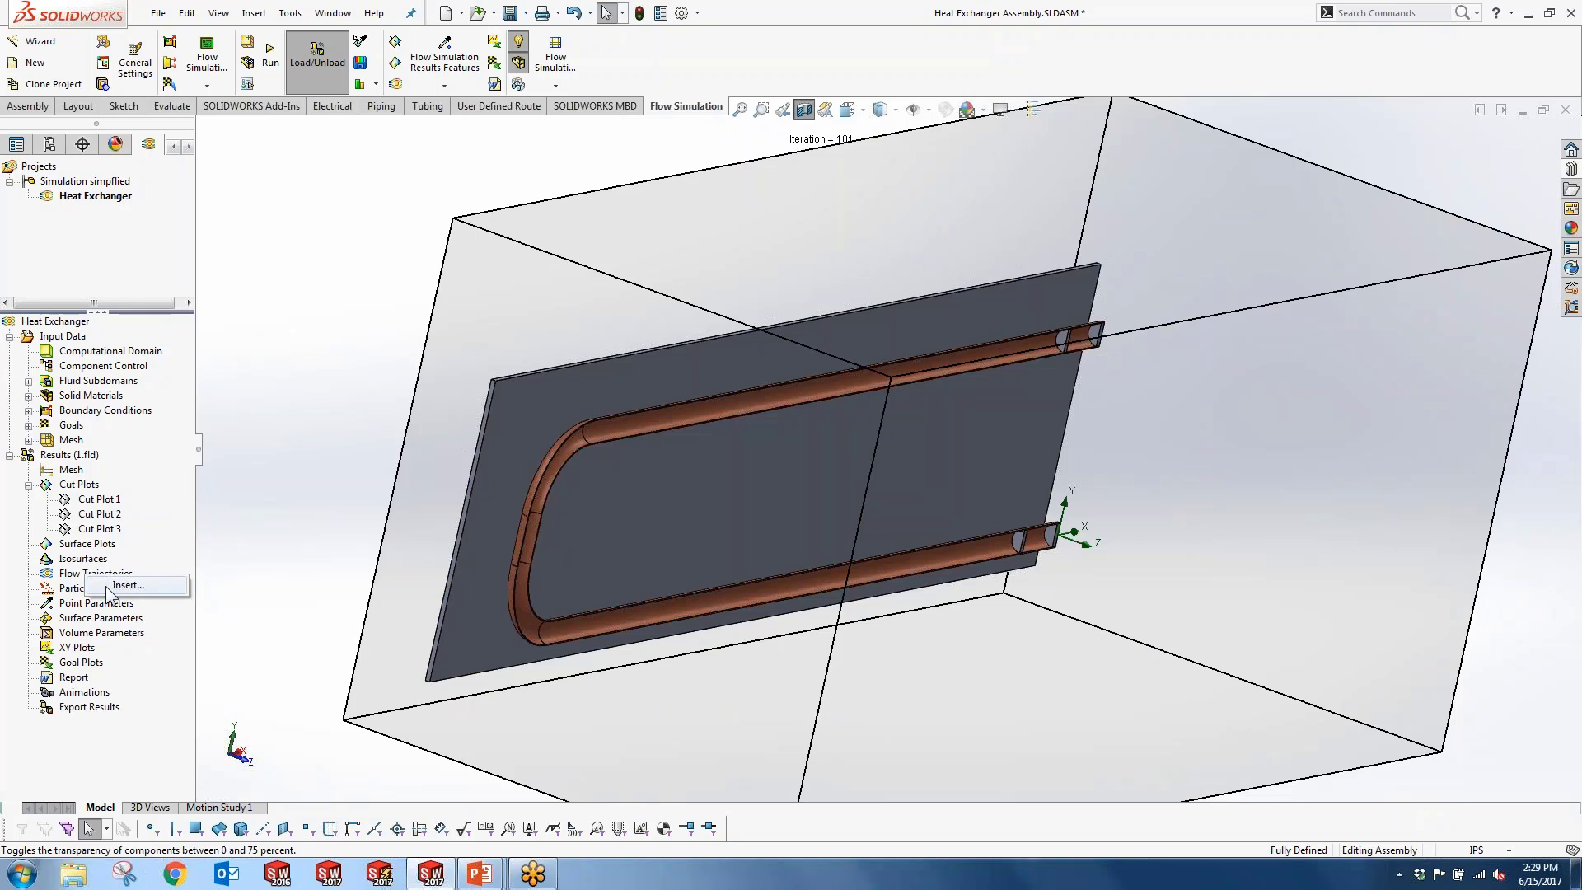
{"action": "left_click", "coordinate": [127, 585]}
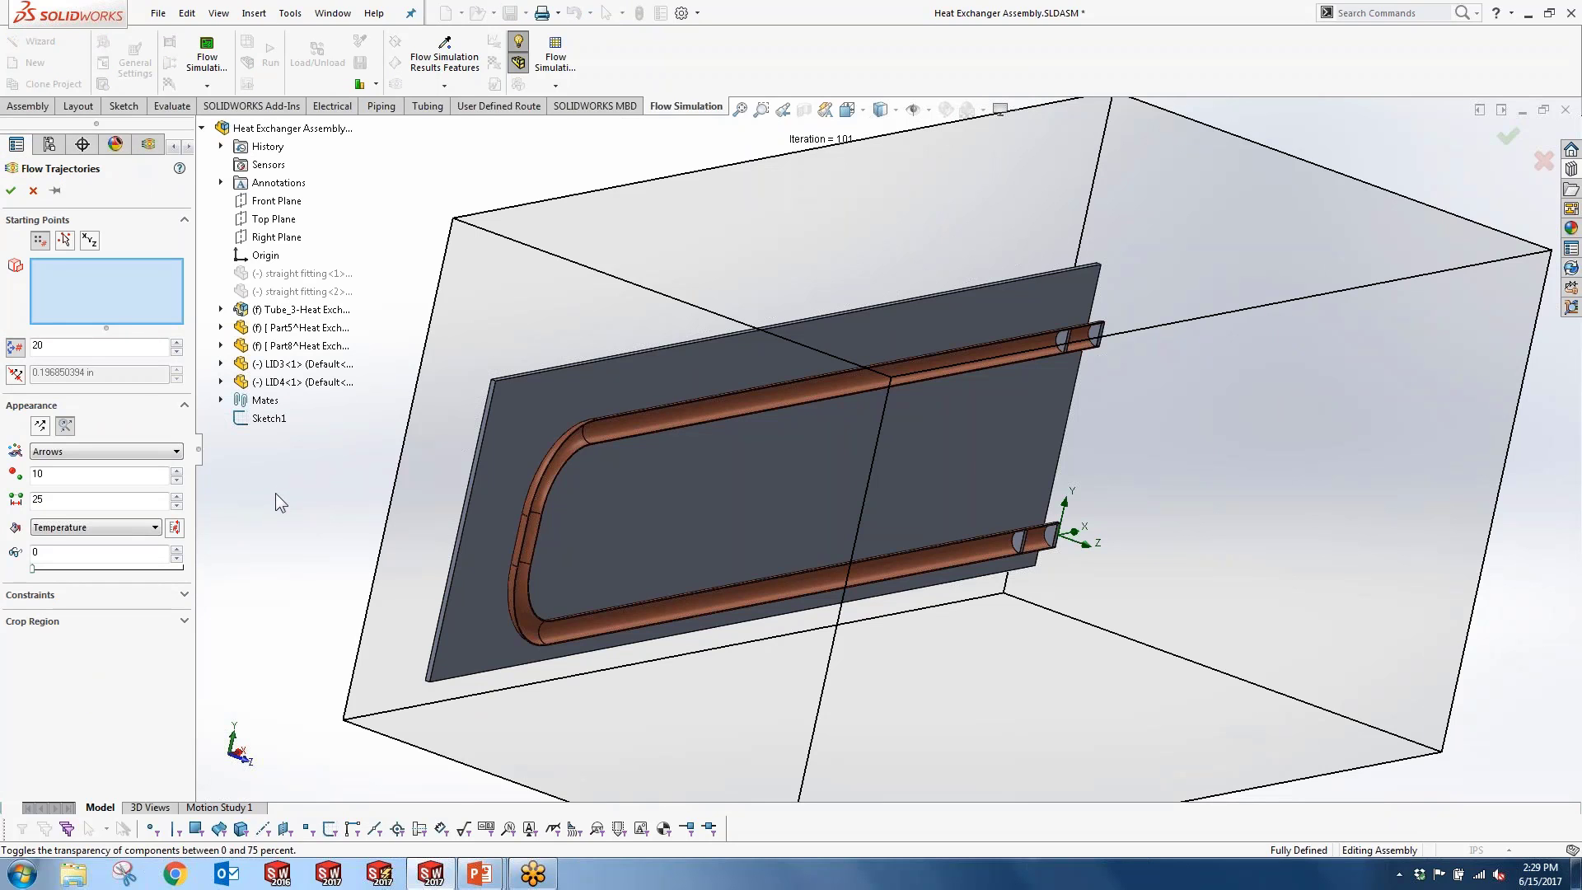
{"action": "left_click", "coordinate": [539, 408]}
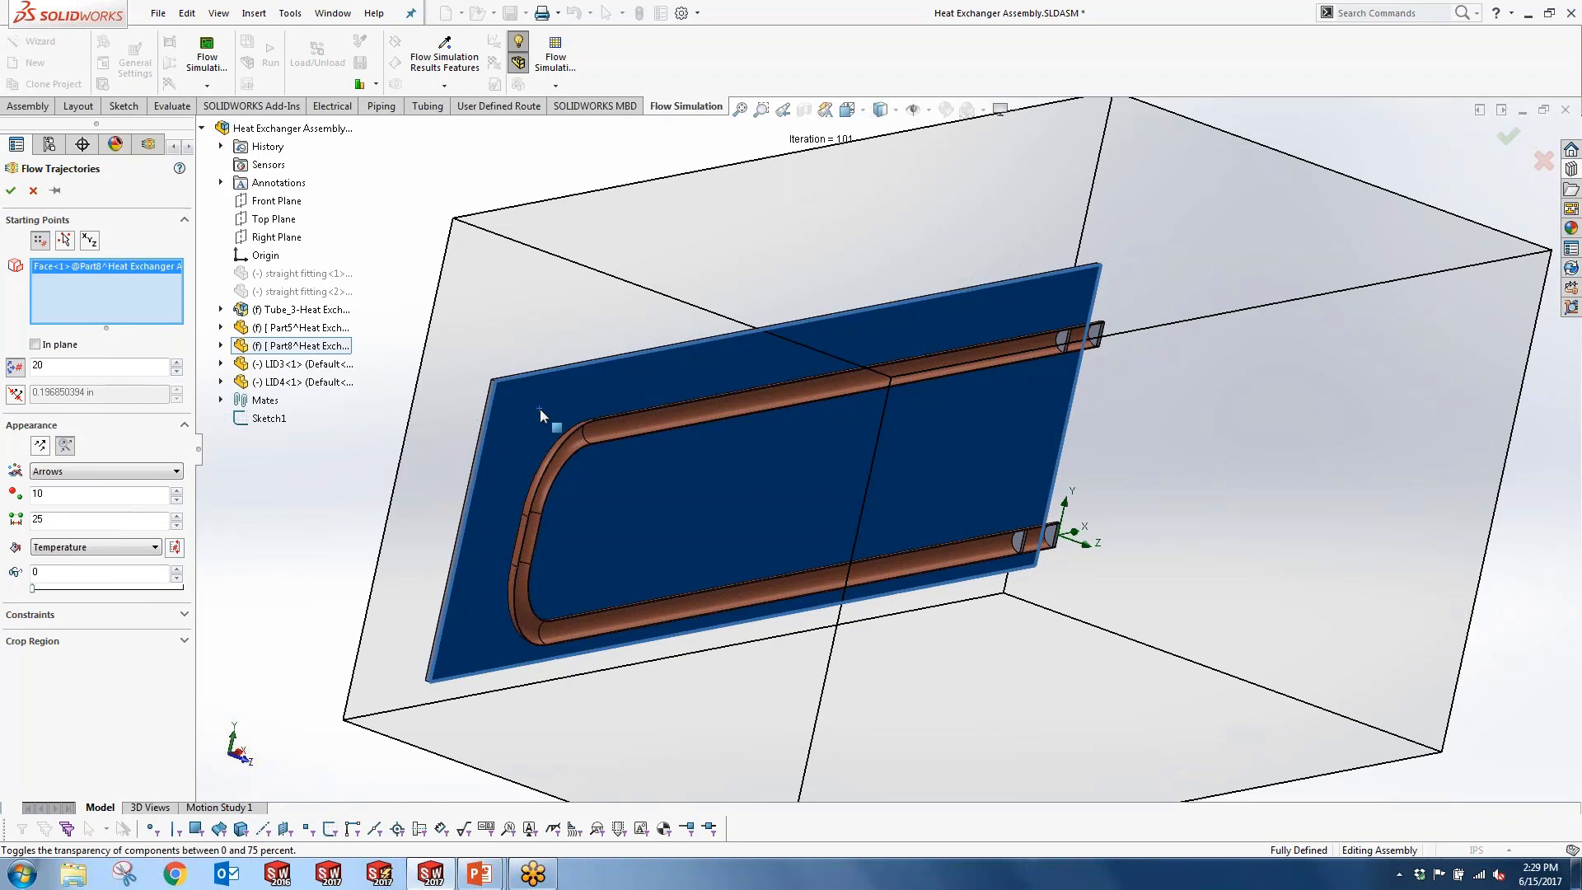
{"action": "left_click", "coordinate": [28, 366]}
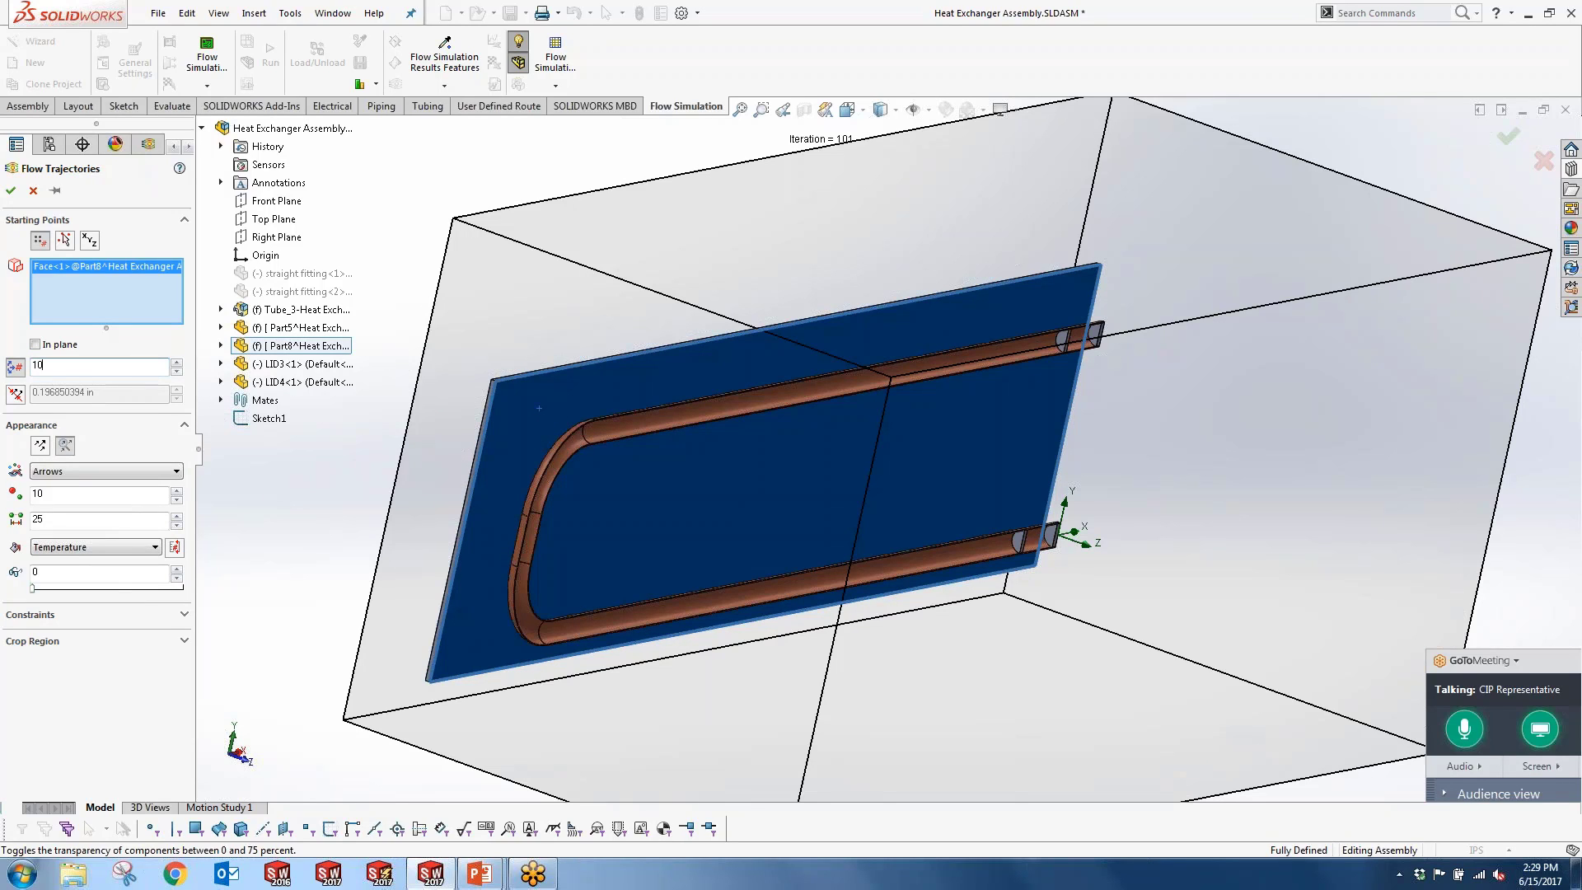
{"action": "left_click", "coordinate": [78, 472]}
{"action": "left_click", "coordinate": [64, 499]}
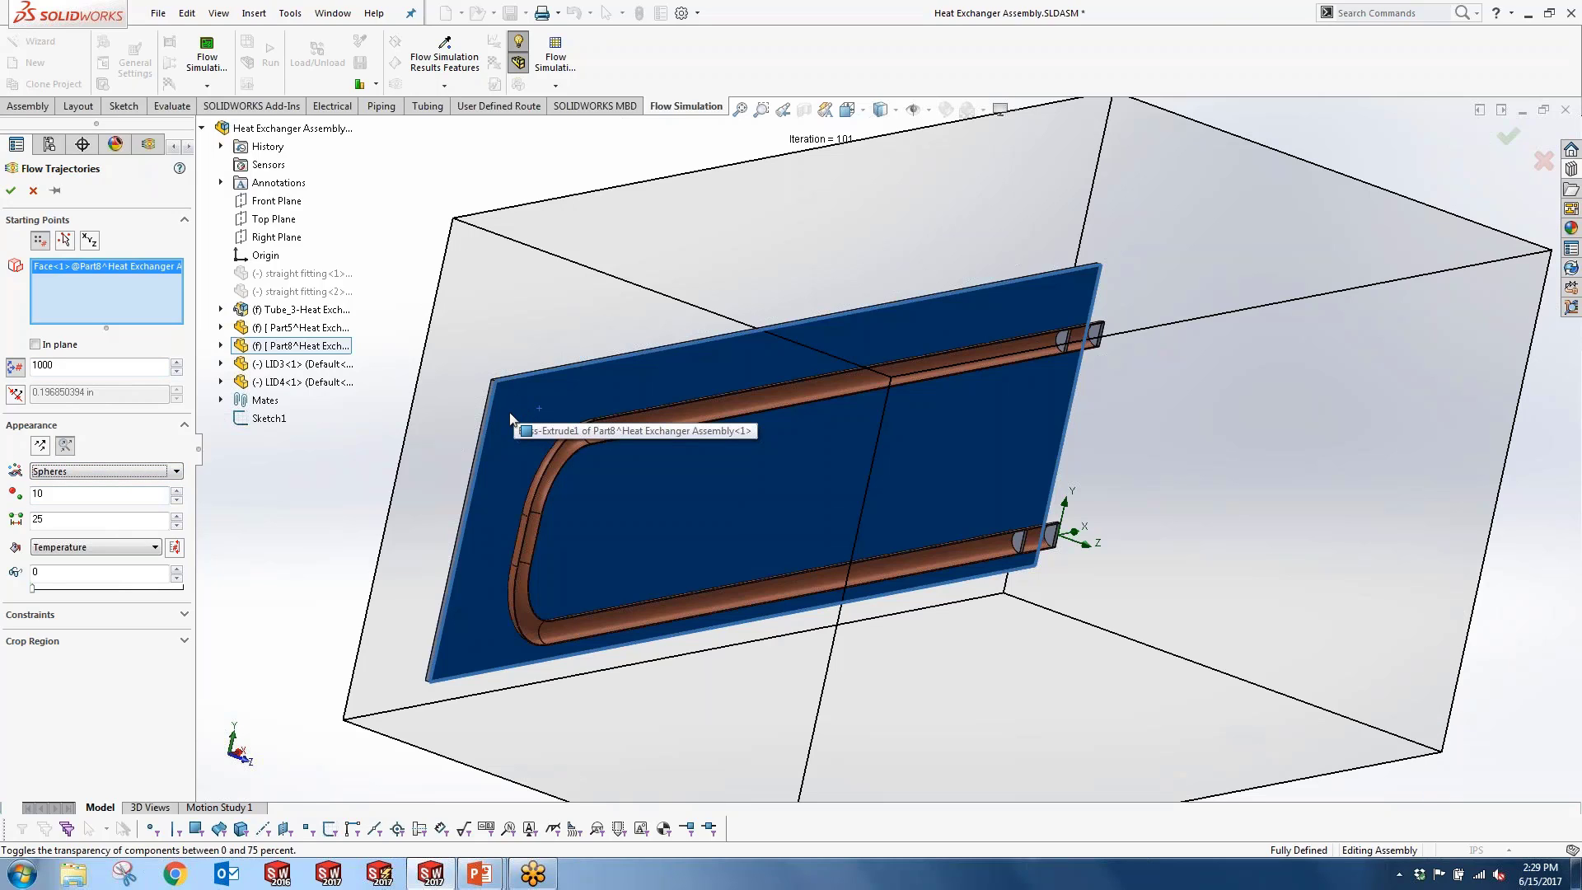
{"action": "left_click", "coordinate": [108, 544]}
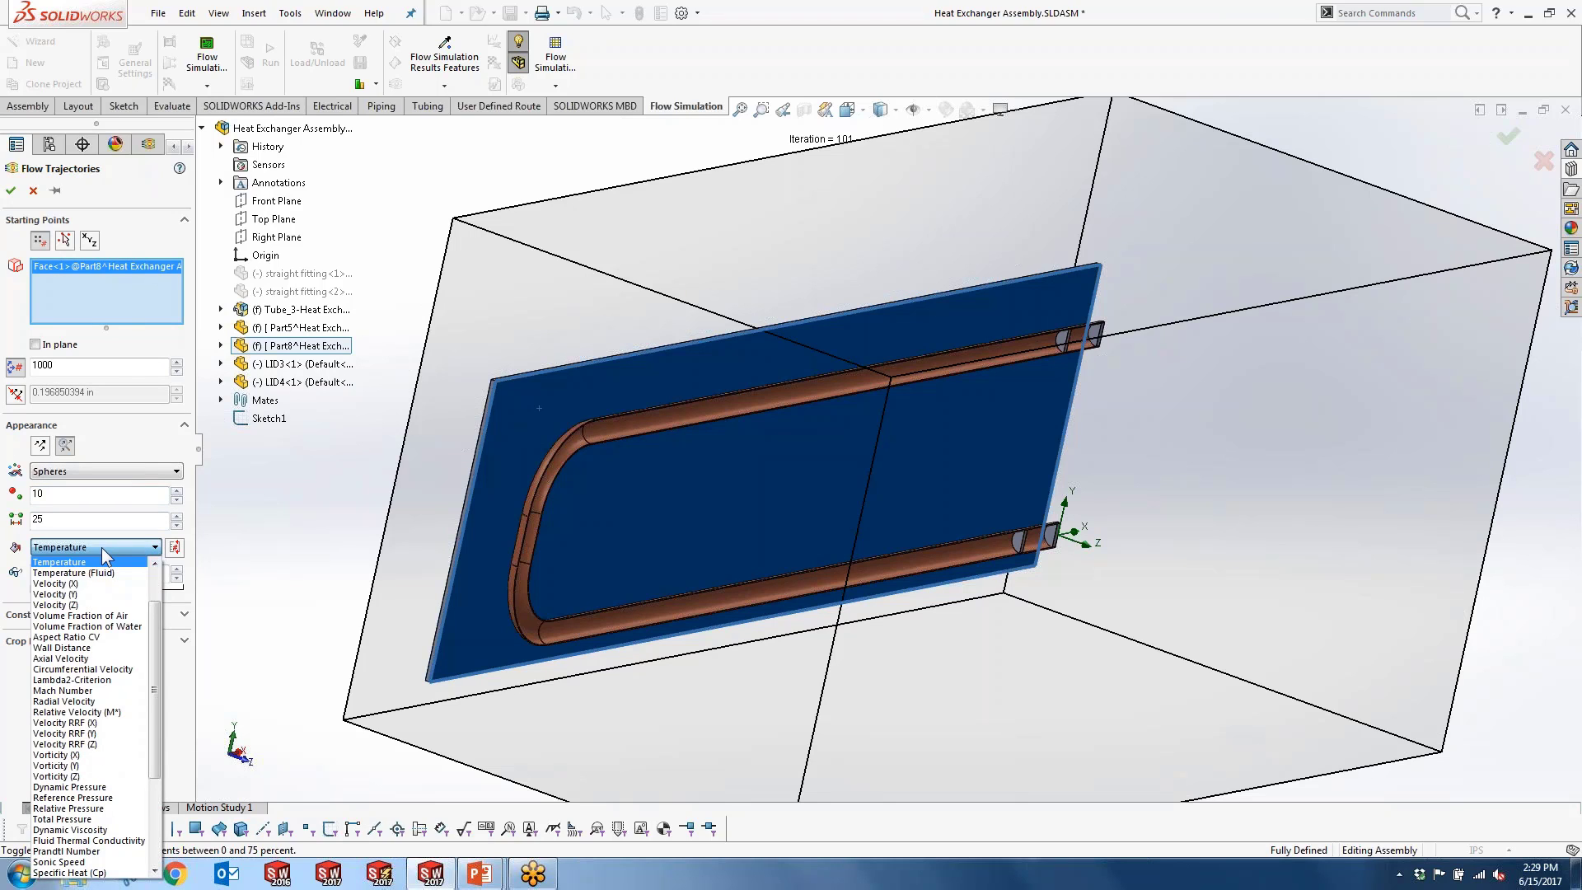
{"action": "left_click", "coordinate": [73, 563]}
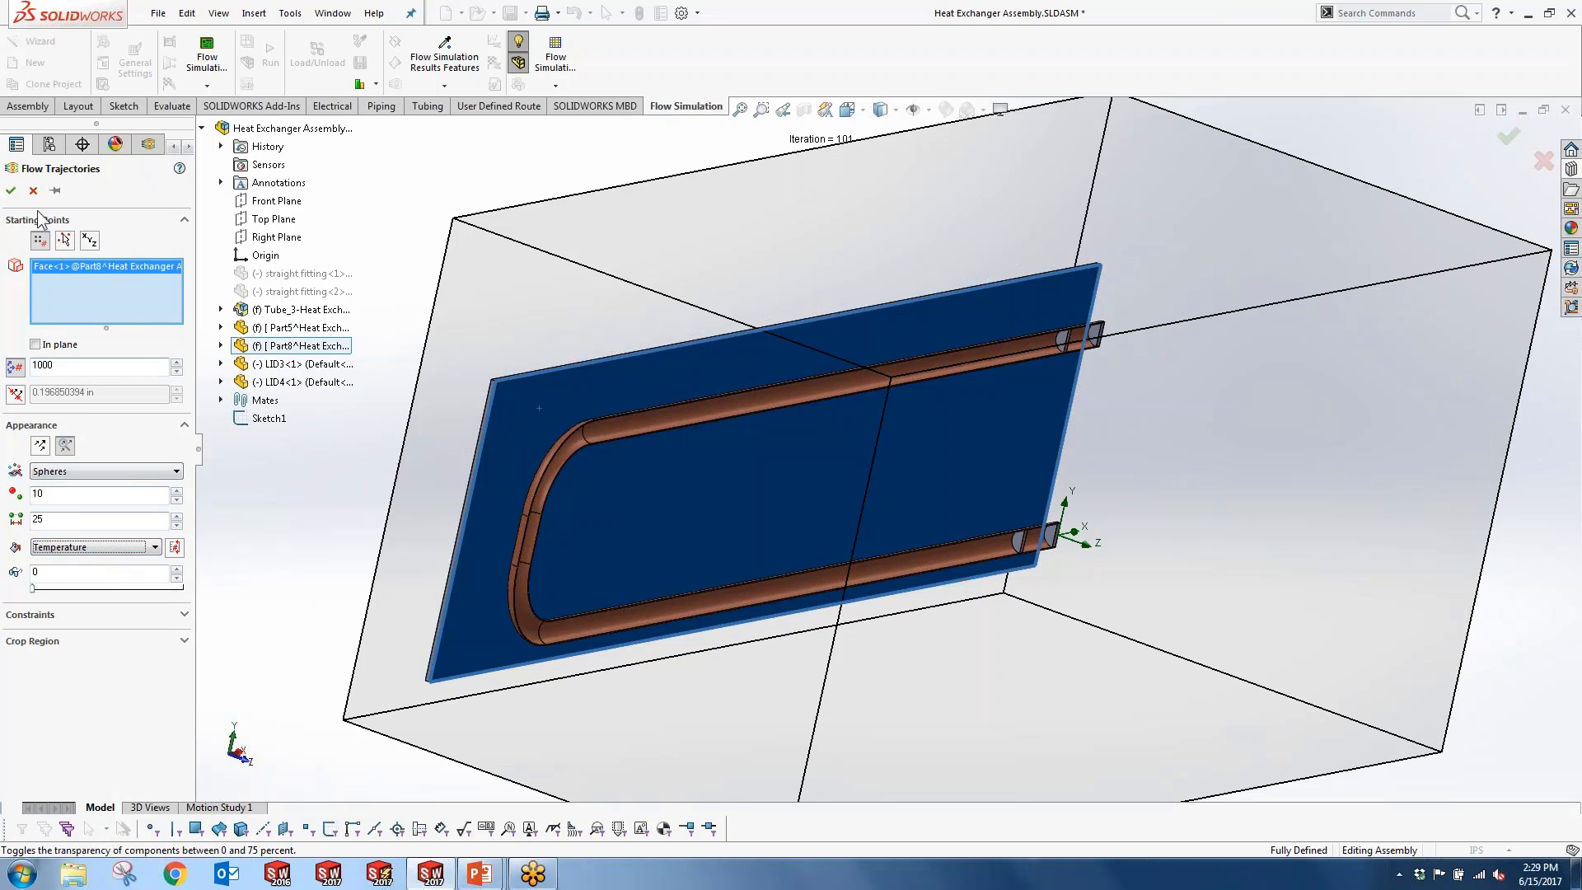
{"action": "left_click", "coordinate": [9, 192]}
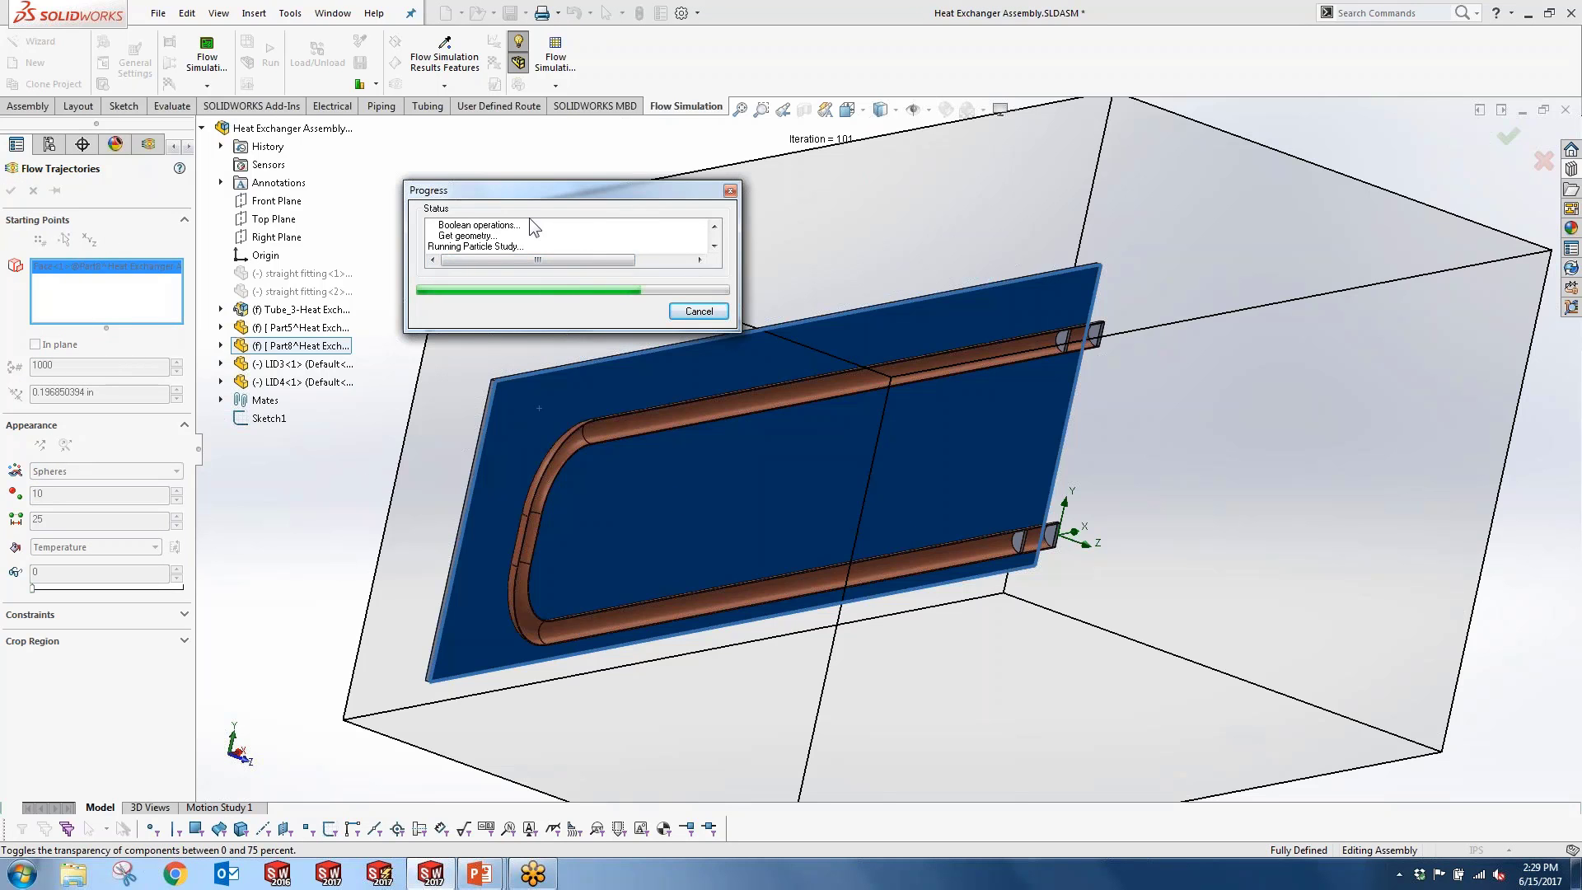
Step: Examine the temperature-coloured flow trajectories around the tube's bend and legs and downstream of the plate
{"action": "scroll", "coordinate": [720, 577], "scroll_direction": "down", "scroll_amount": 3}
{"action": "middle_click_drag", "start_coordinate": [720, 577], "coordinate": [912, 475]}
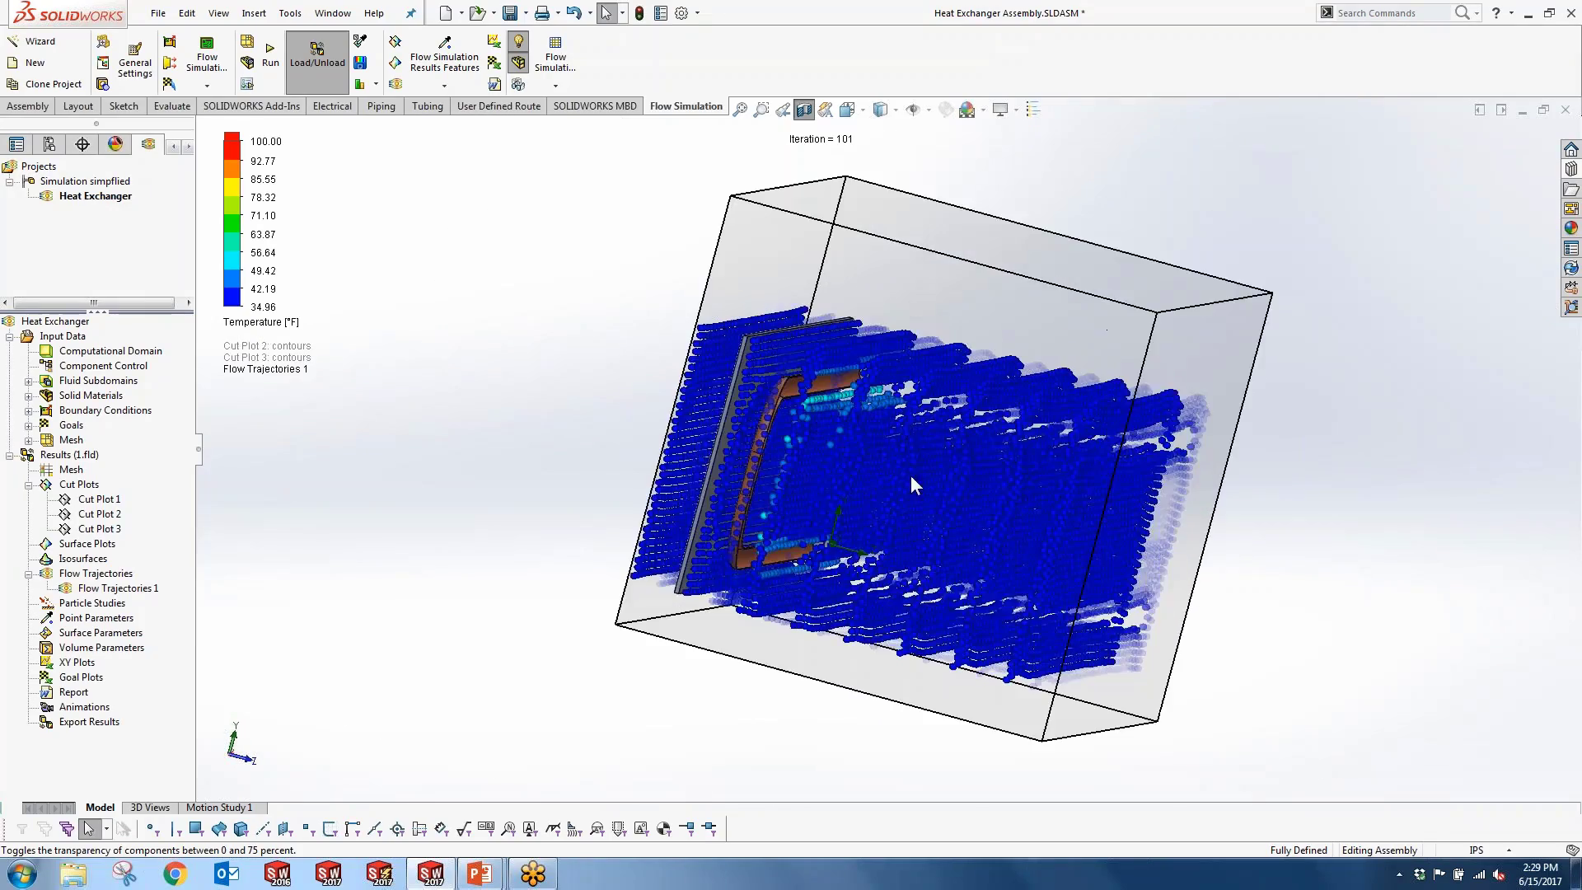
{"action": "scroll", "coordinate": [636, 373], "scroll_direction": "down", "scroll_amount": 5}
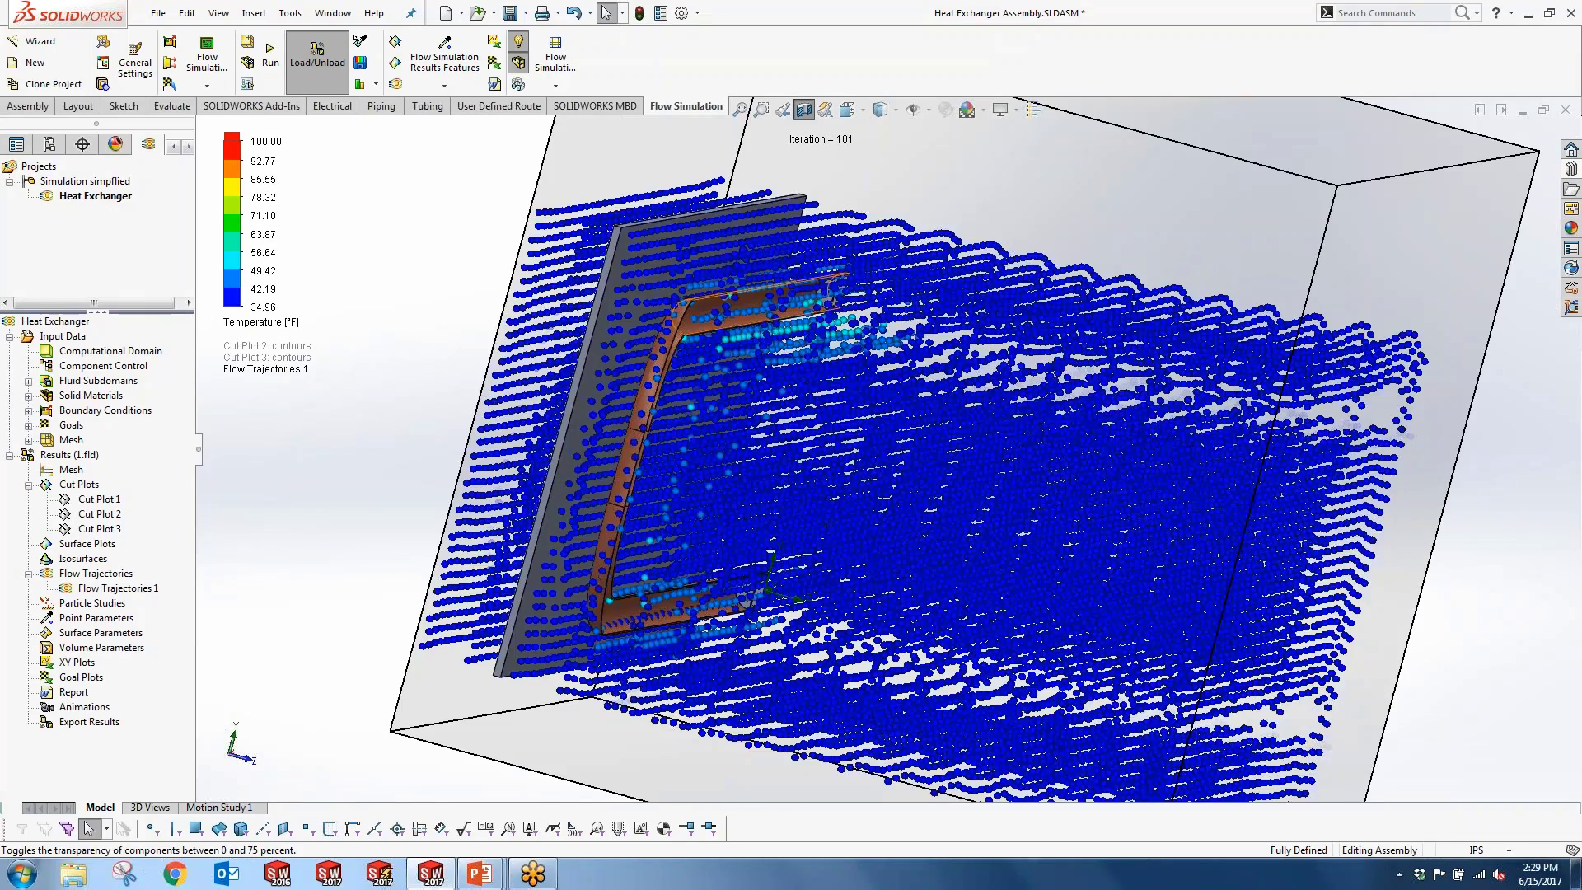
{"action": "scroll", "coordinate": [871, 369], "scroll_direction": "down", "scroll_amount": 8}
{"action": "middle_click_drag", "start_coordinate": [871, 368], "coordinate": [961, 247]}
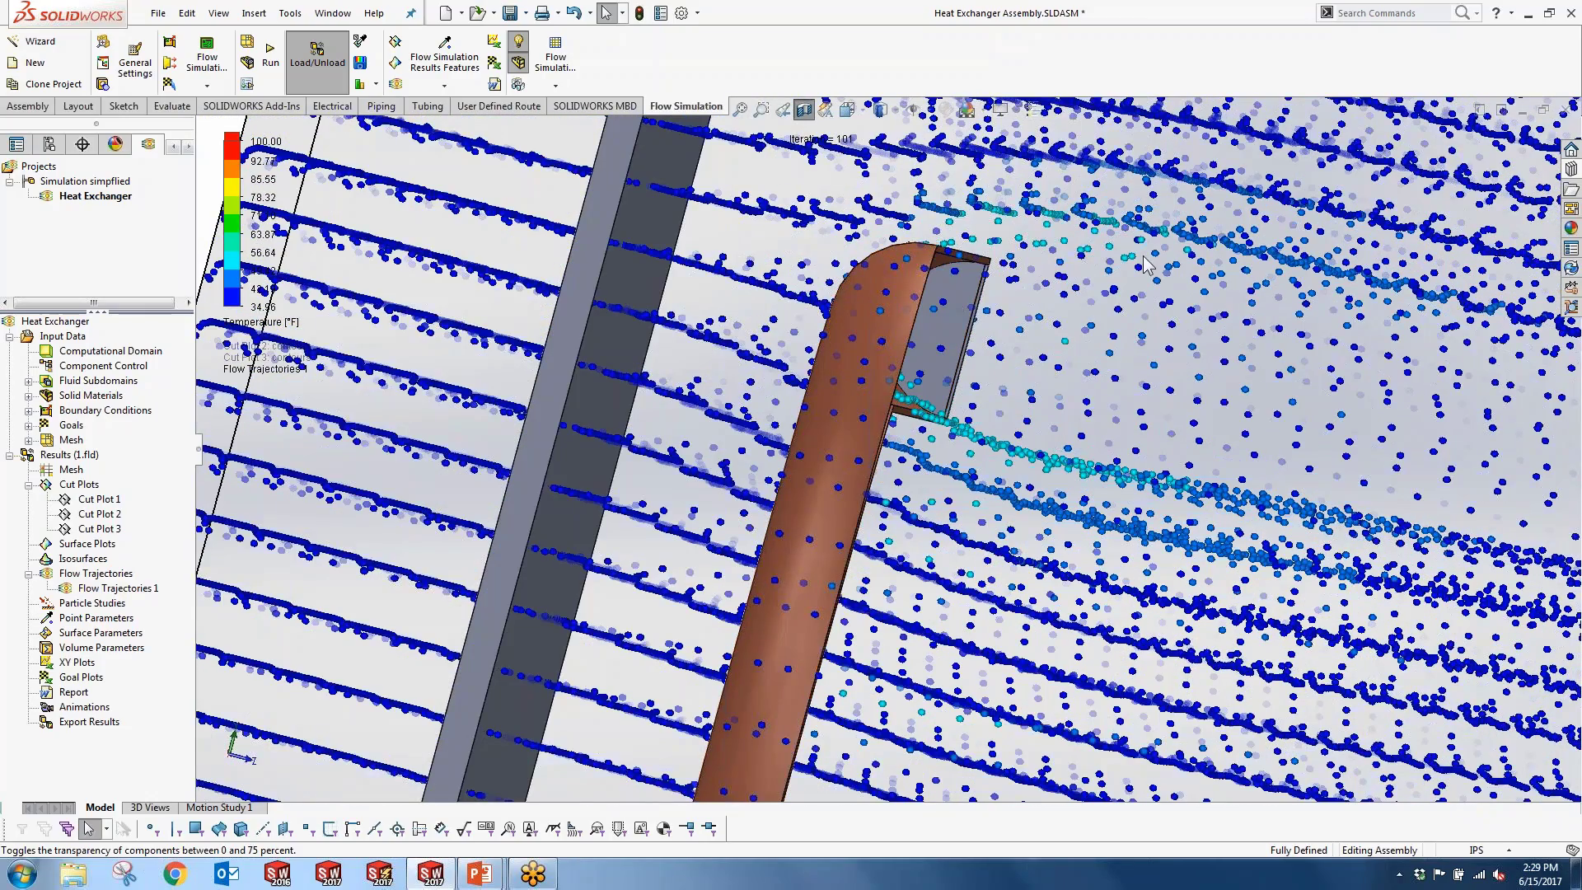
{"action": "scroll", "coordinate": [963, 483], "scroll_direction": "up", "scroll_amount": 9}
{"action": "middle_click_drag", "start_coordinate": [1039, 512], "coordinate": [899, 532]}
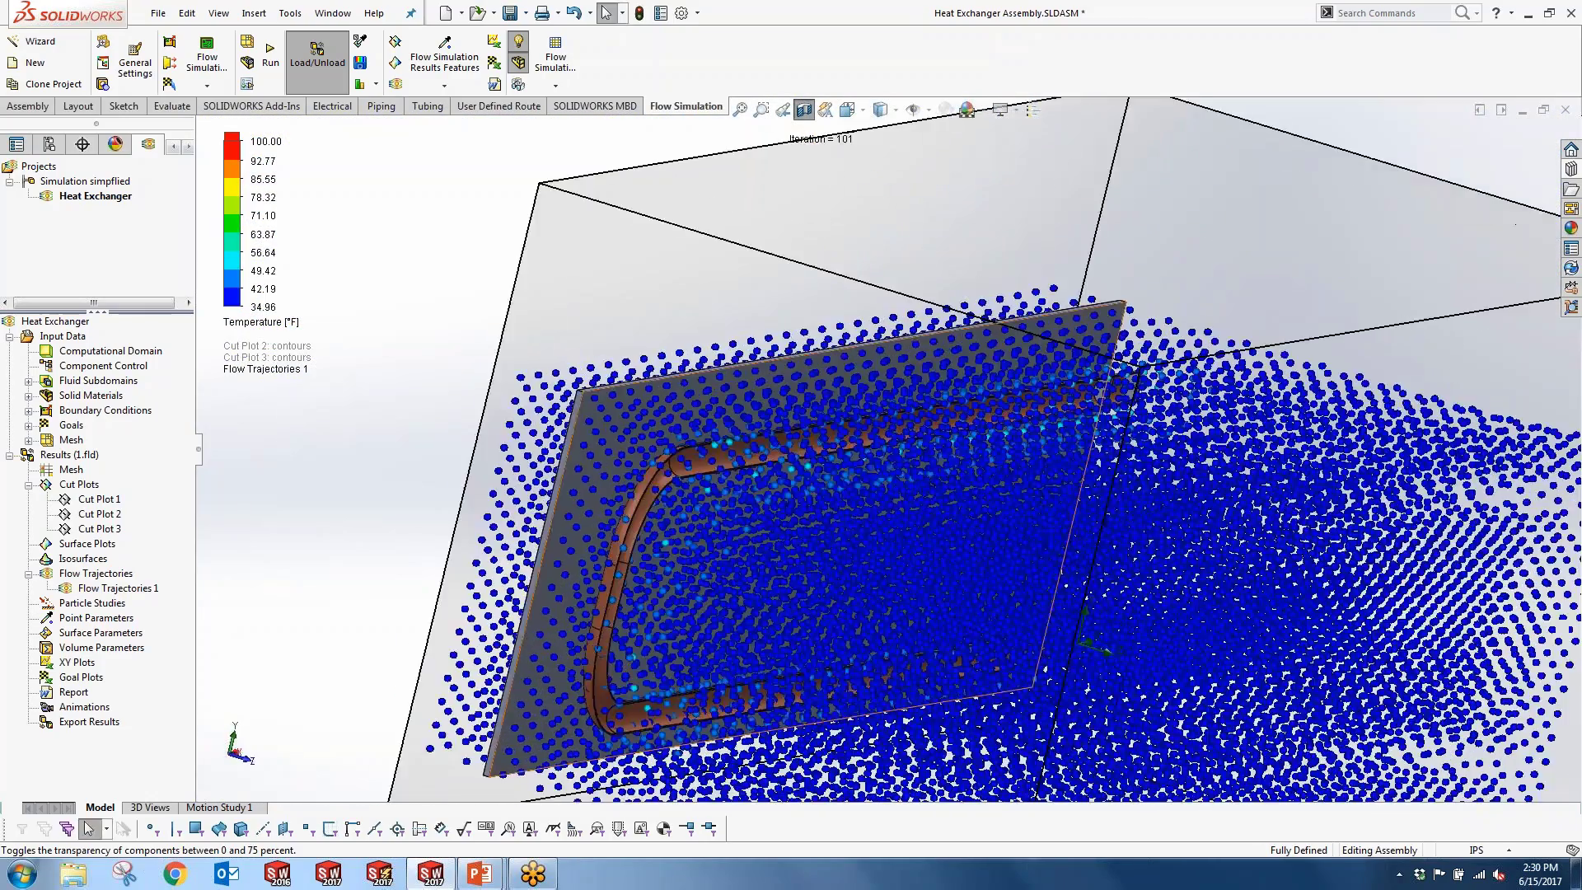
{"action": "scroll", "coordinate": [527, 578], "scroll_direction": "up", "scroll_amount": 6}
Step: Play the flow trajectories animation and set the second Dynamic Trajectories value in its play settings to 100
{"action": "right_click", "coordinate": [106, 587]}
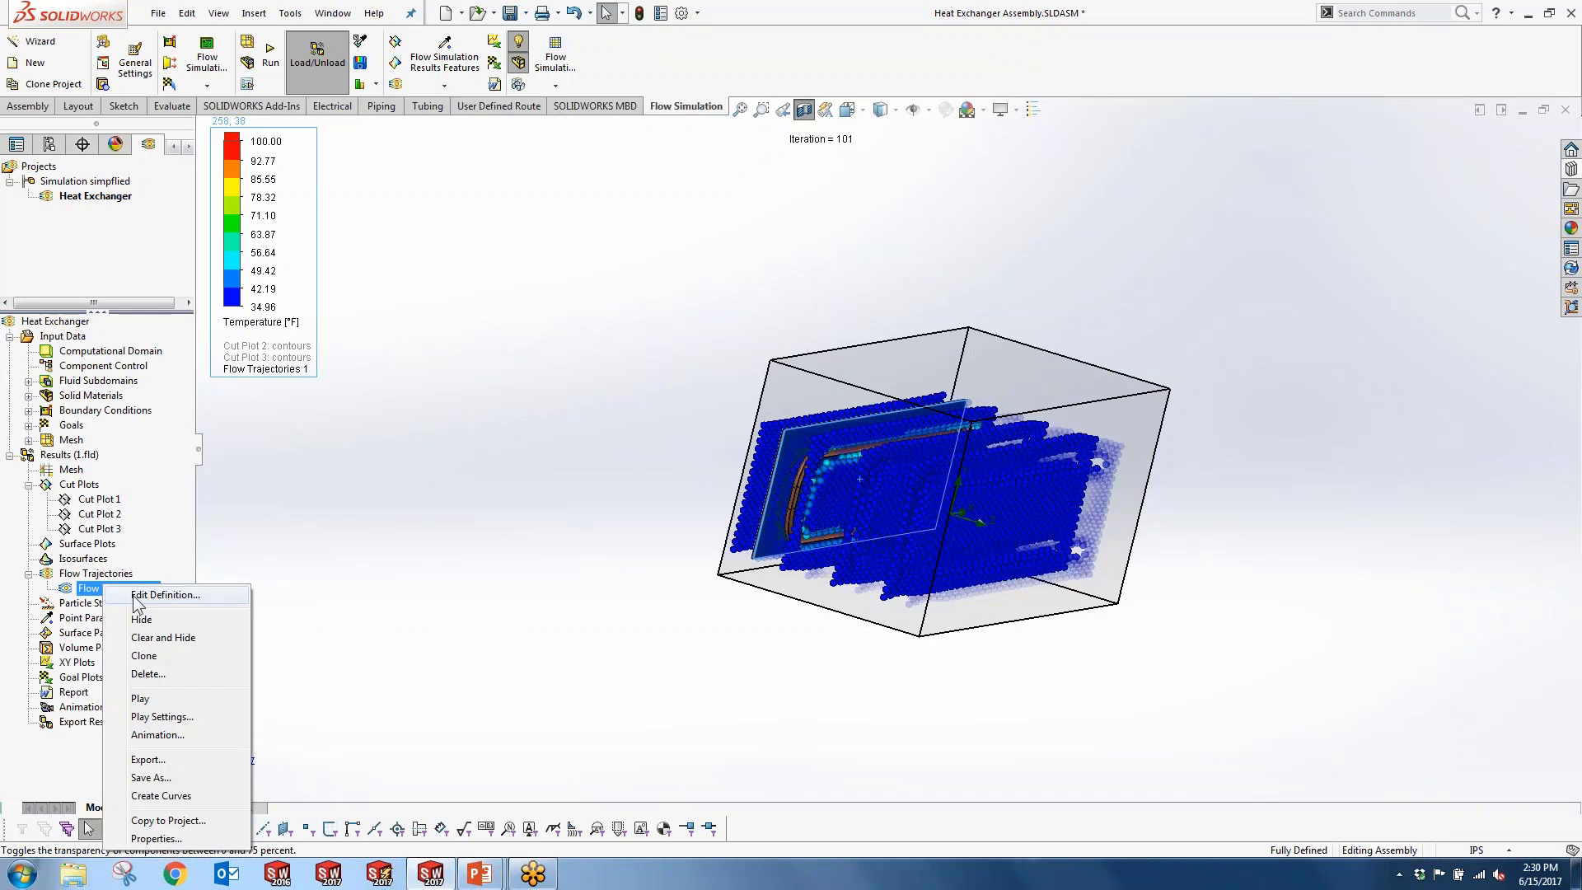
{"action": "left_click", "coordinate": [145, 701]}
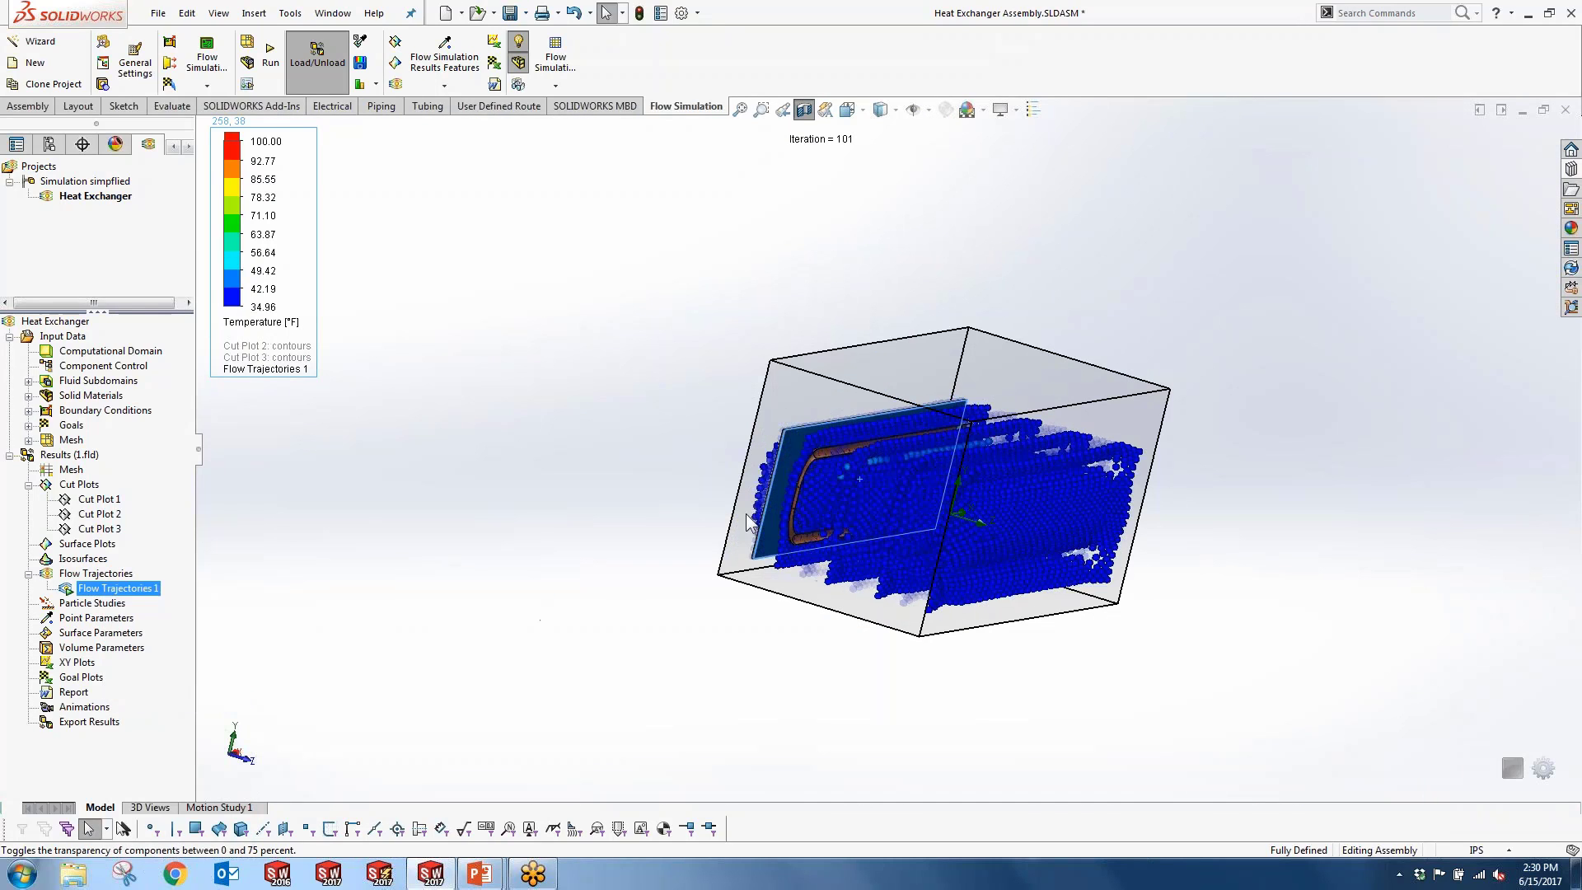
{"action": "right_click", "coordinate": [132, 590]}
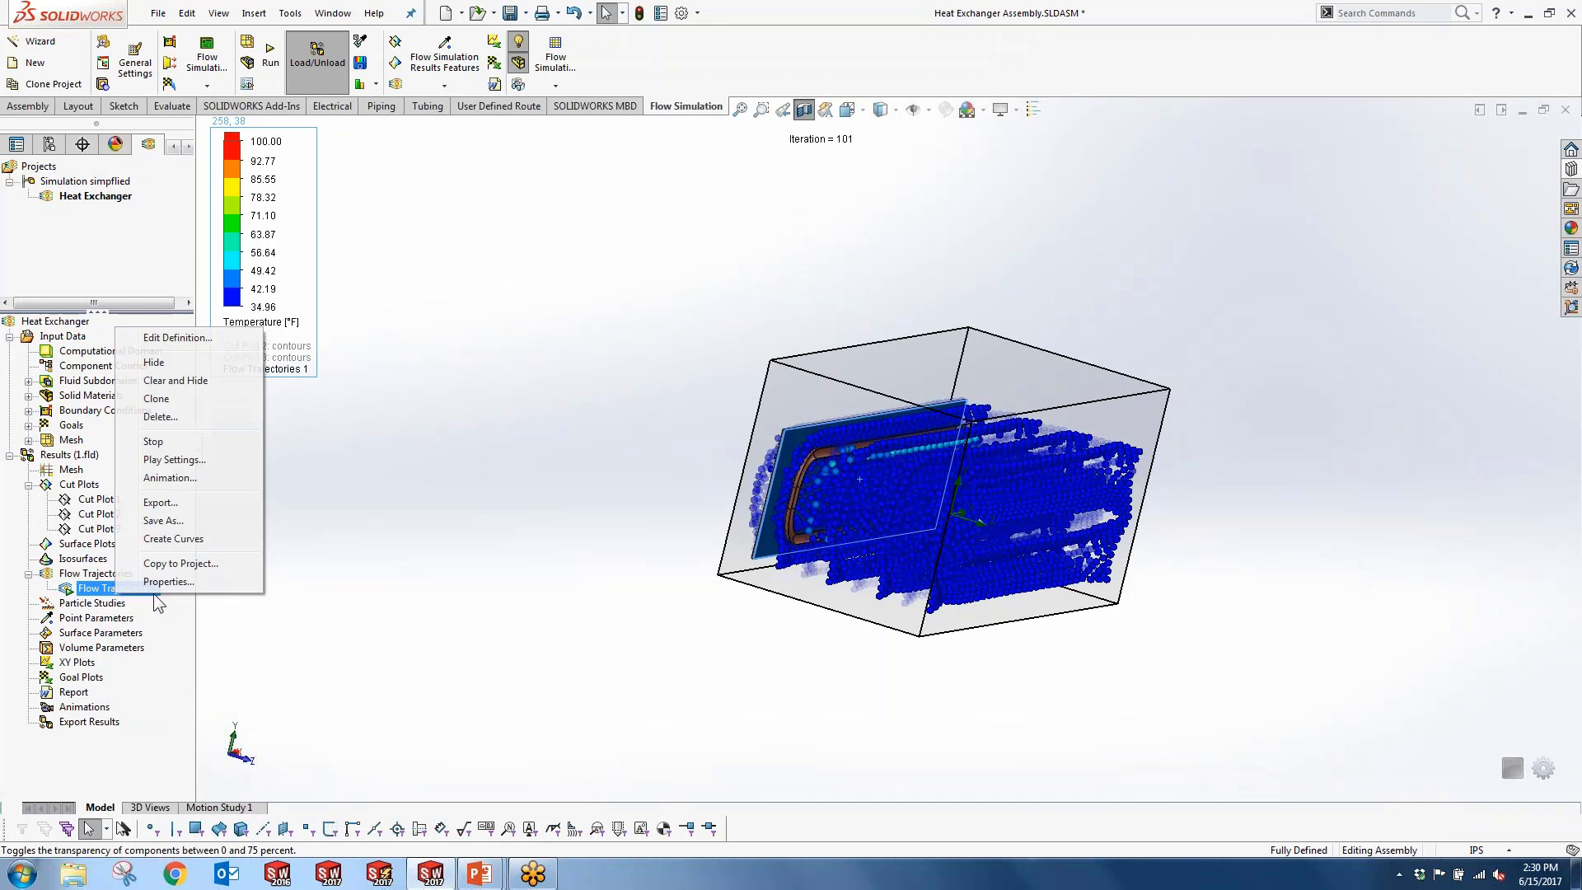
{"action": "left_click", "coordinate": [174, 459]}
{"action": "double_click", "coordinate": [57, 272]}
{"action": "type", "text": "100"}
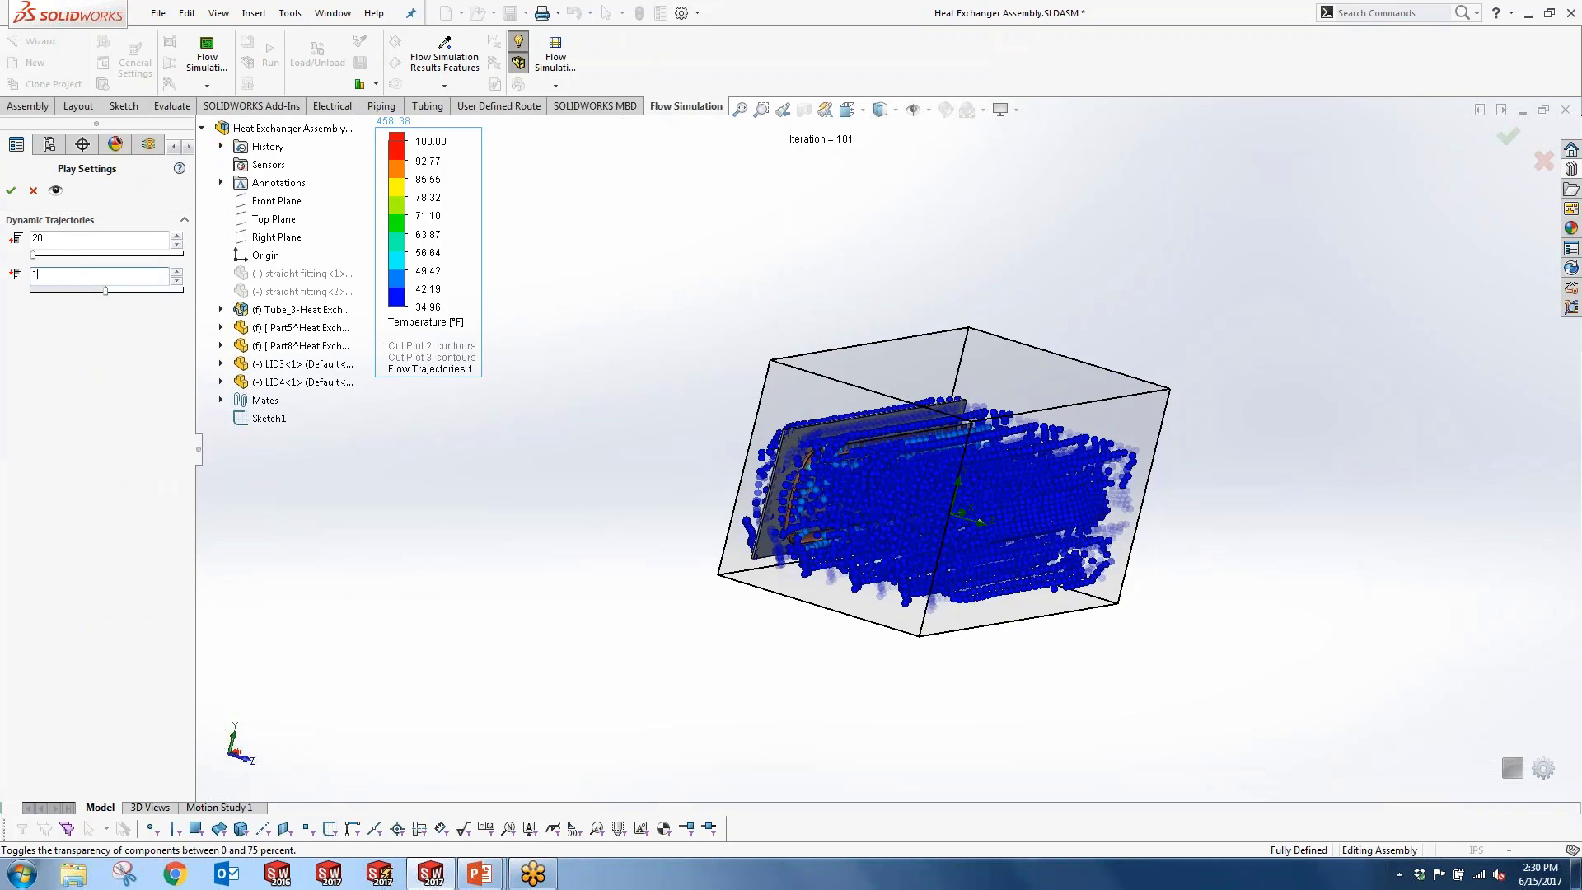
{"action": "left_click", "coordinate": [11, 191]}
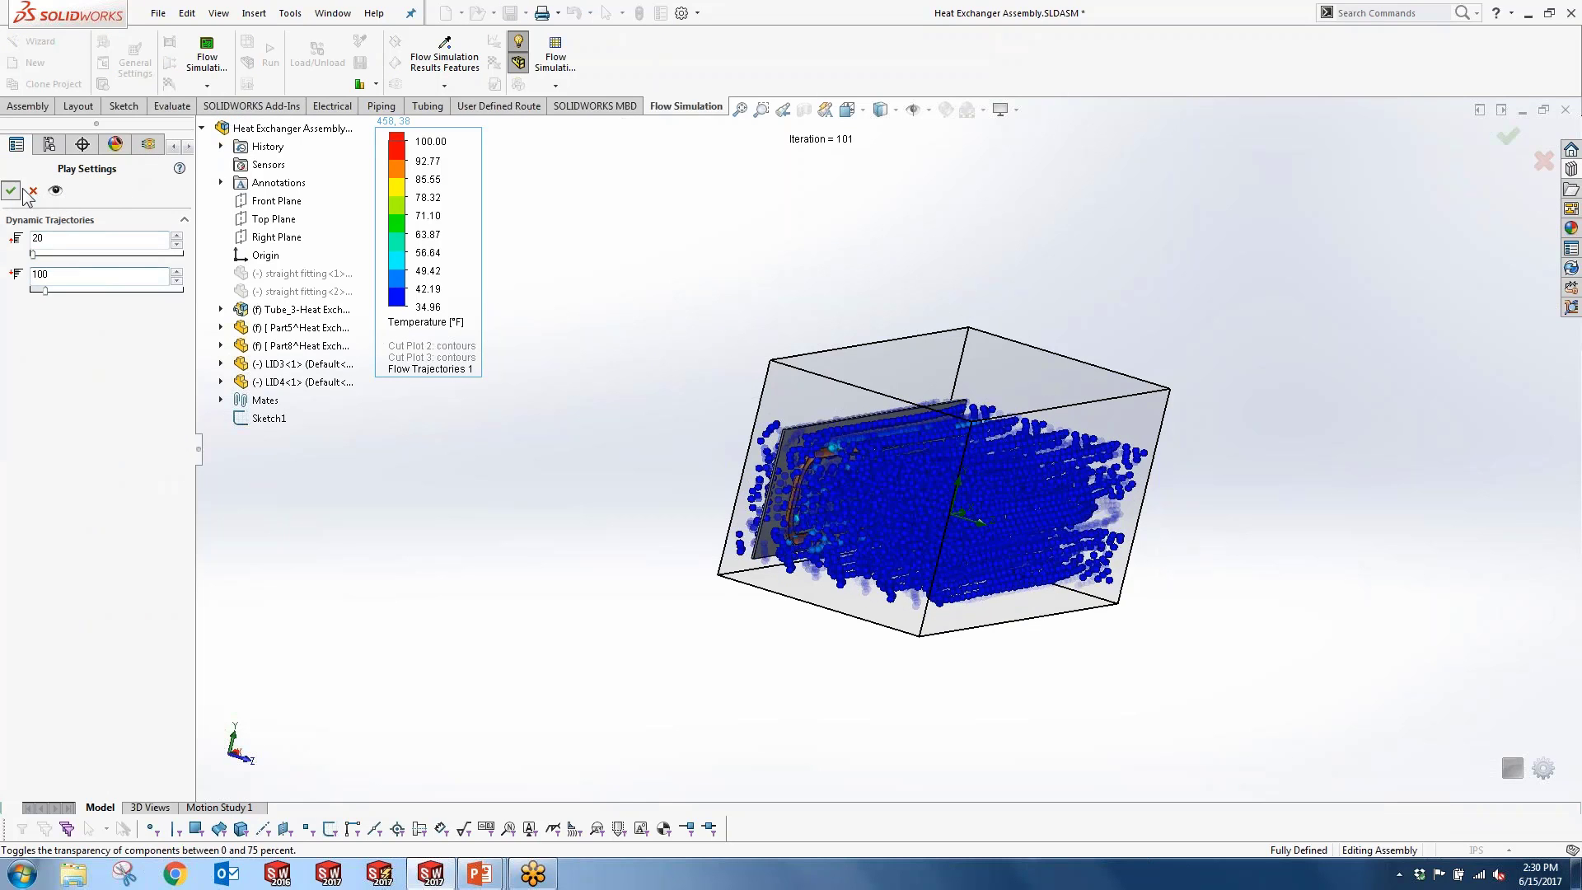
Step: Inspect the animated flow trajectories from the Left view and at an angle, and hide the flow trajectories plot
{"action": "scroll", "coordinate": [716, 422], "scroll_direction": "down", "scroll_amount": 5}
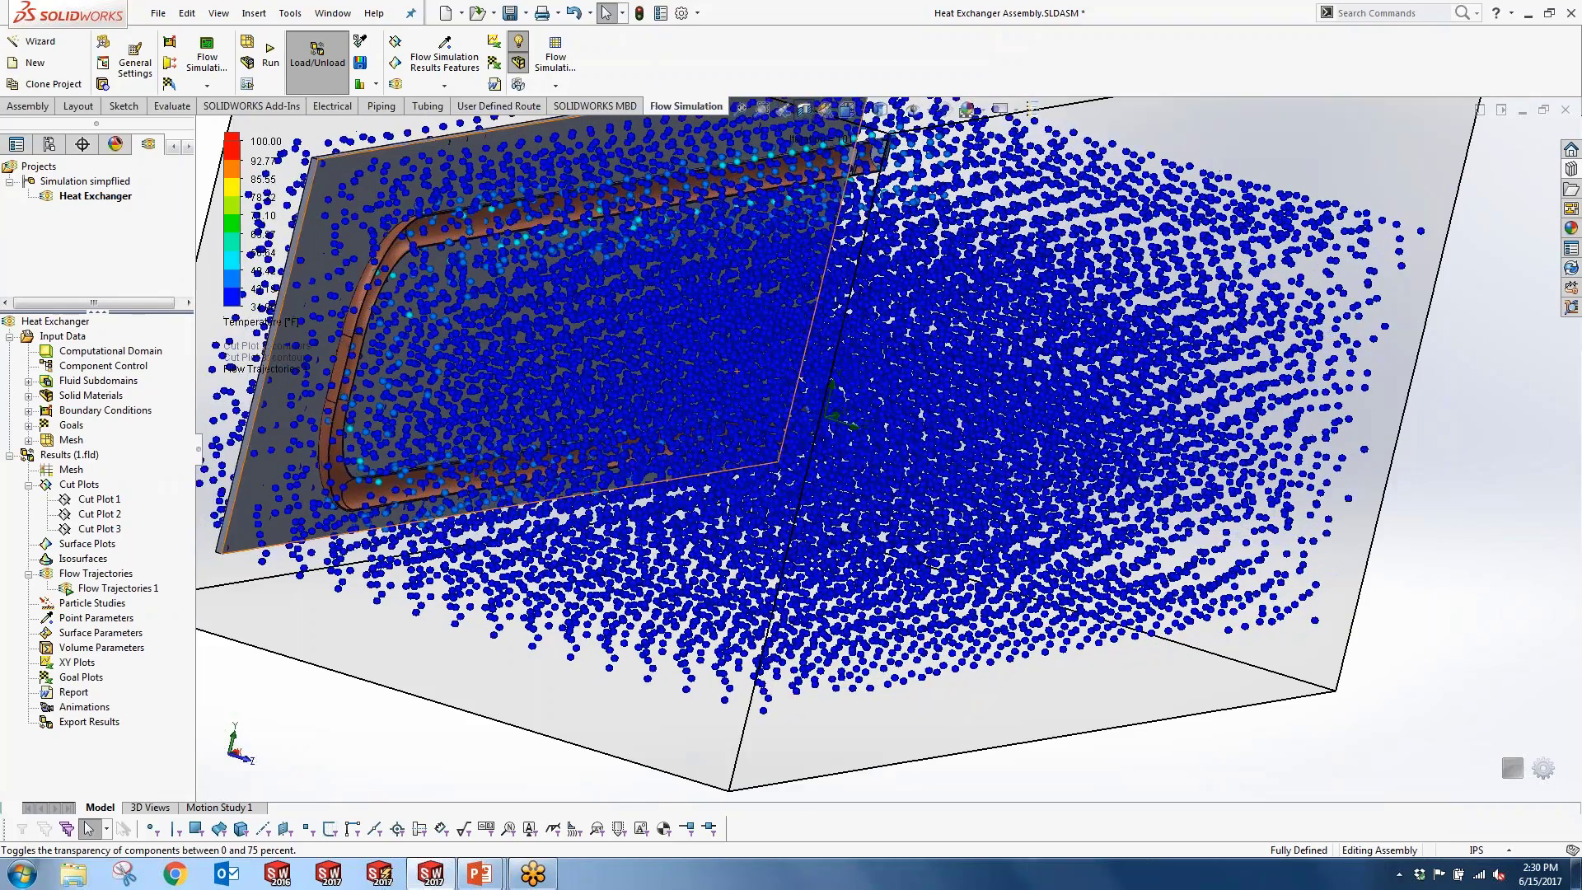
{"action": "key", "text": "space"}
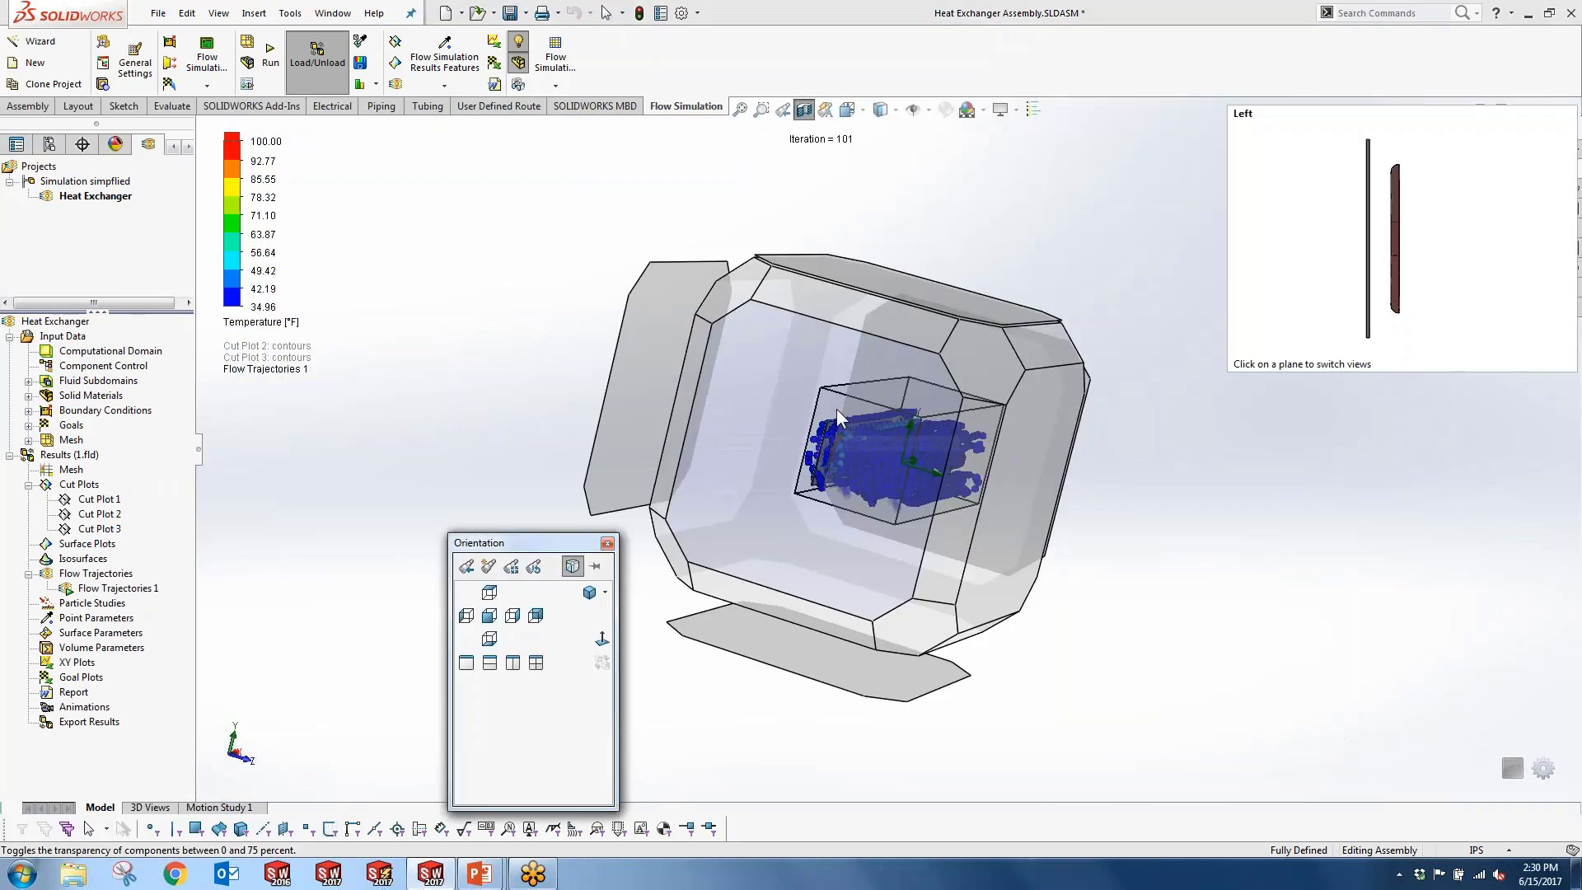
{"action": "left_click", "coordinate": [716, 423]}
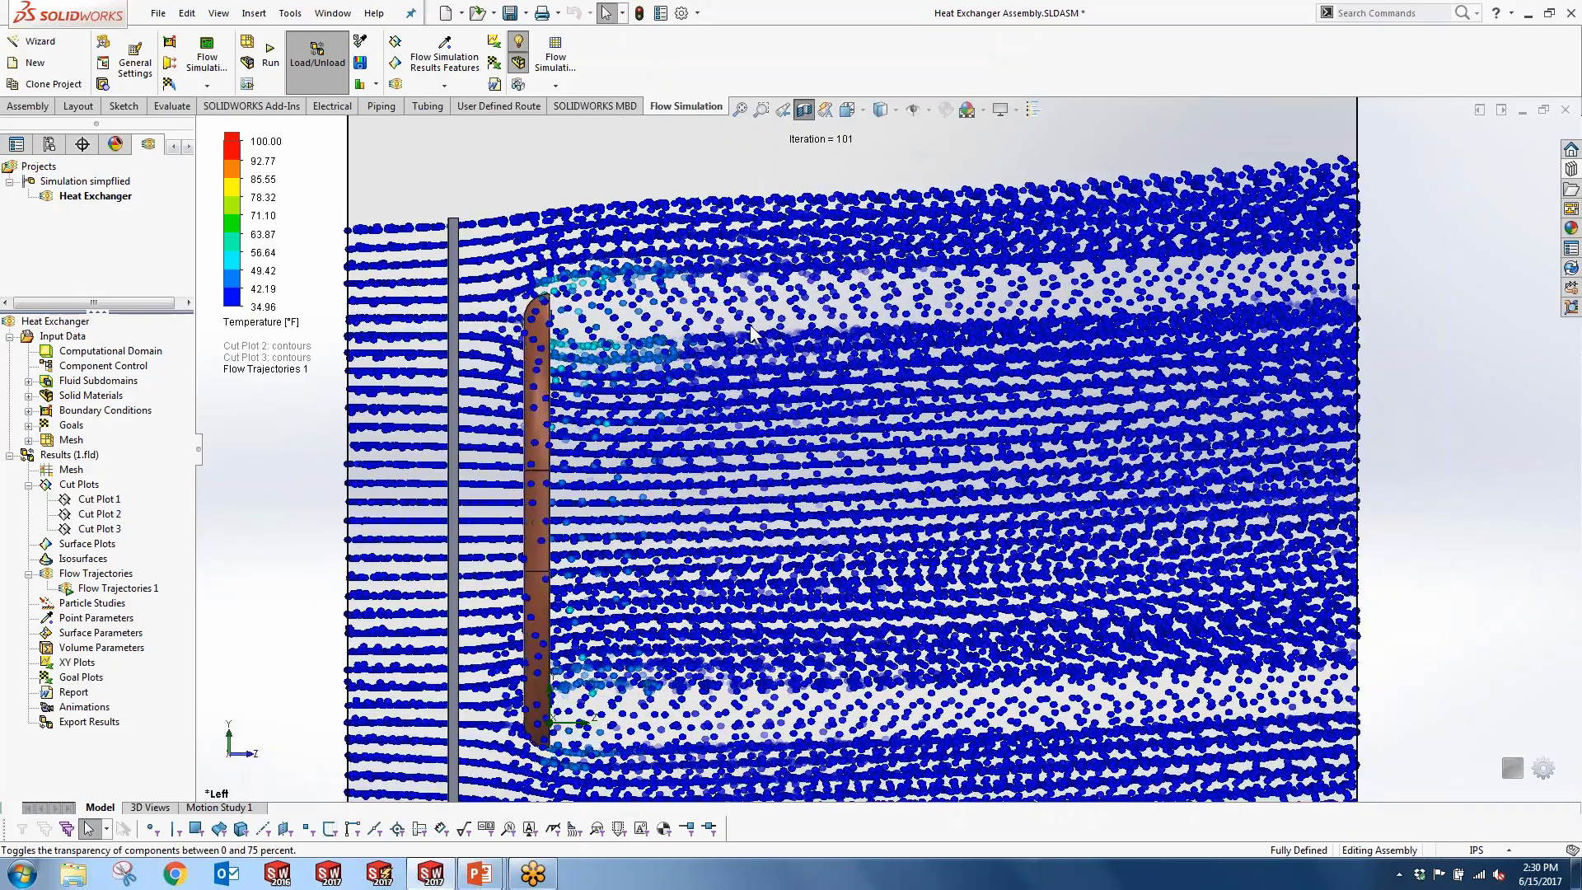
{"action": "scroll", "coordinate": [923, 461], "scroll_direction": "up", "scroll_amount": 5}
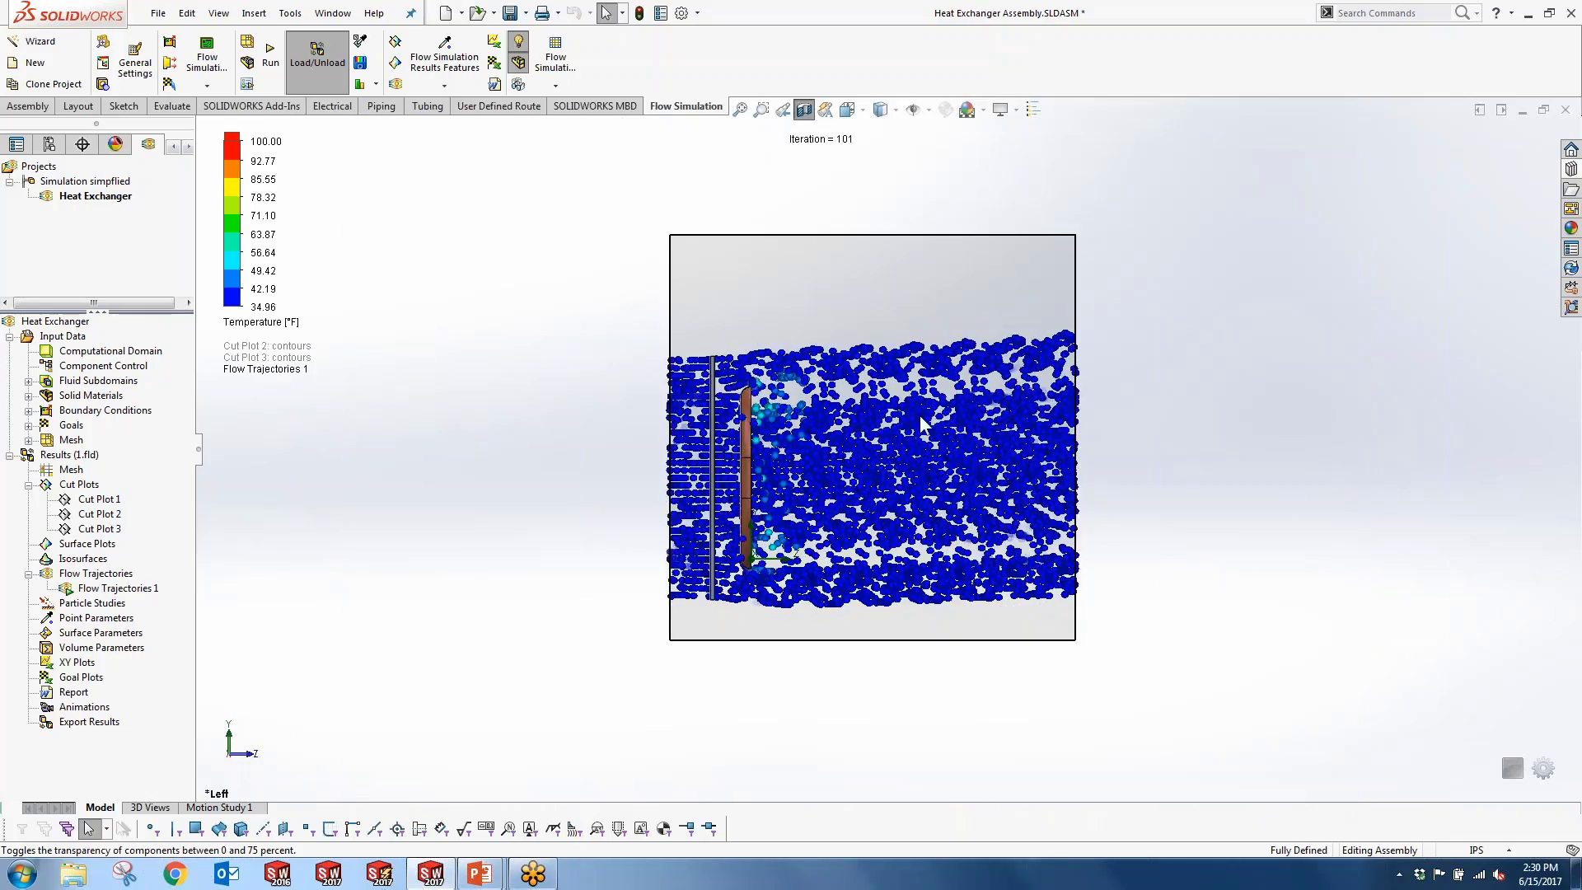
{"action": "middle_click_drag", "start_coordinate": [862, 426], "coordinate": [808, 447]}
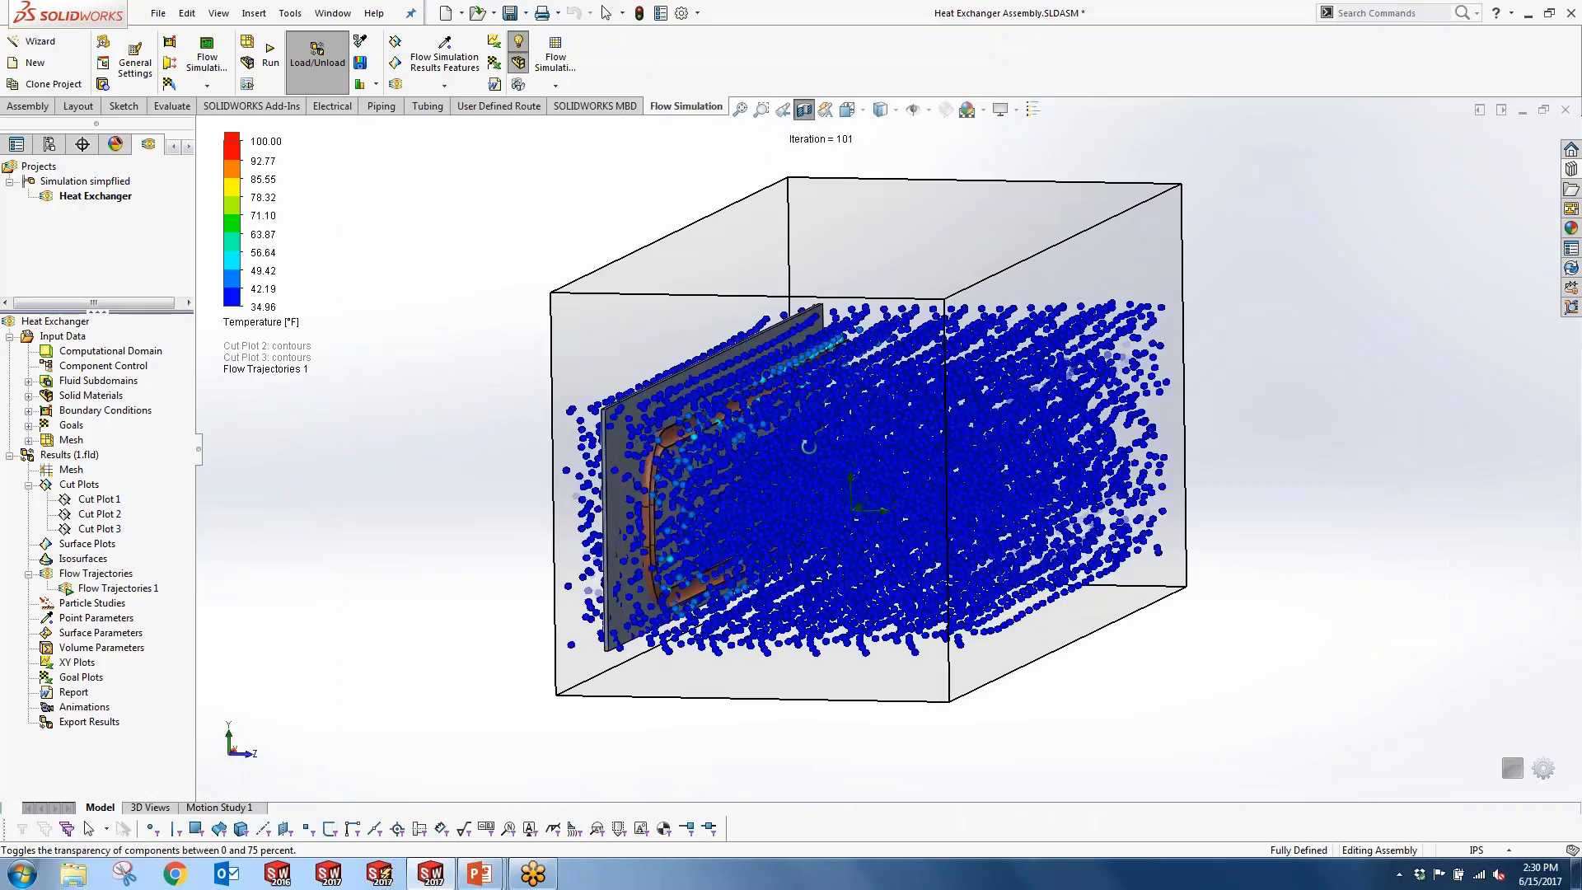
{"action": "right_click", "coordinate": [123, 588]}
{"action": "left_click", "coordinate": [160, 624]}
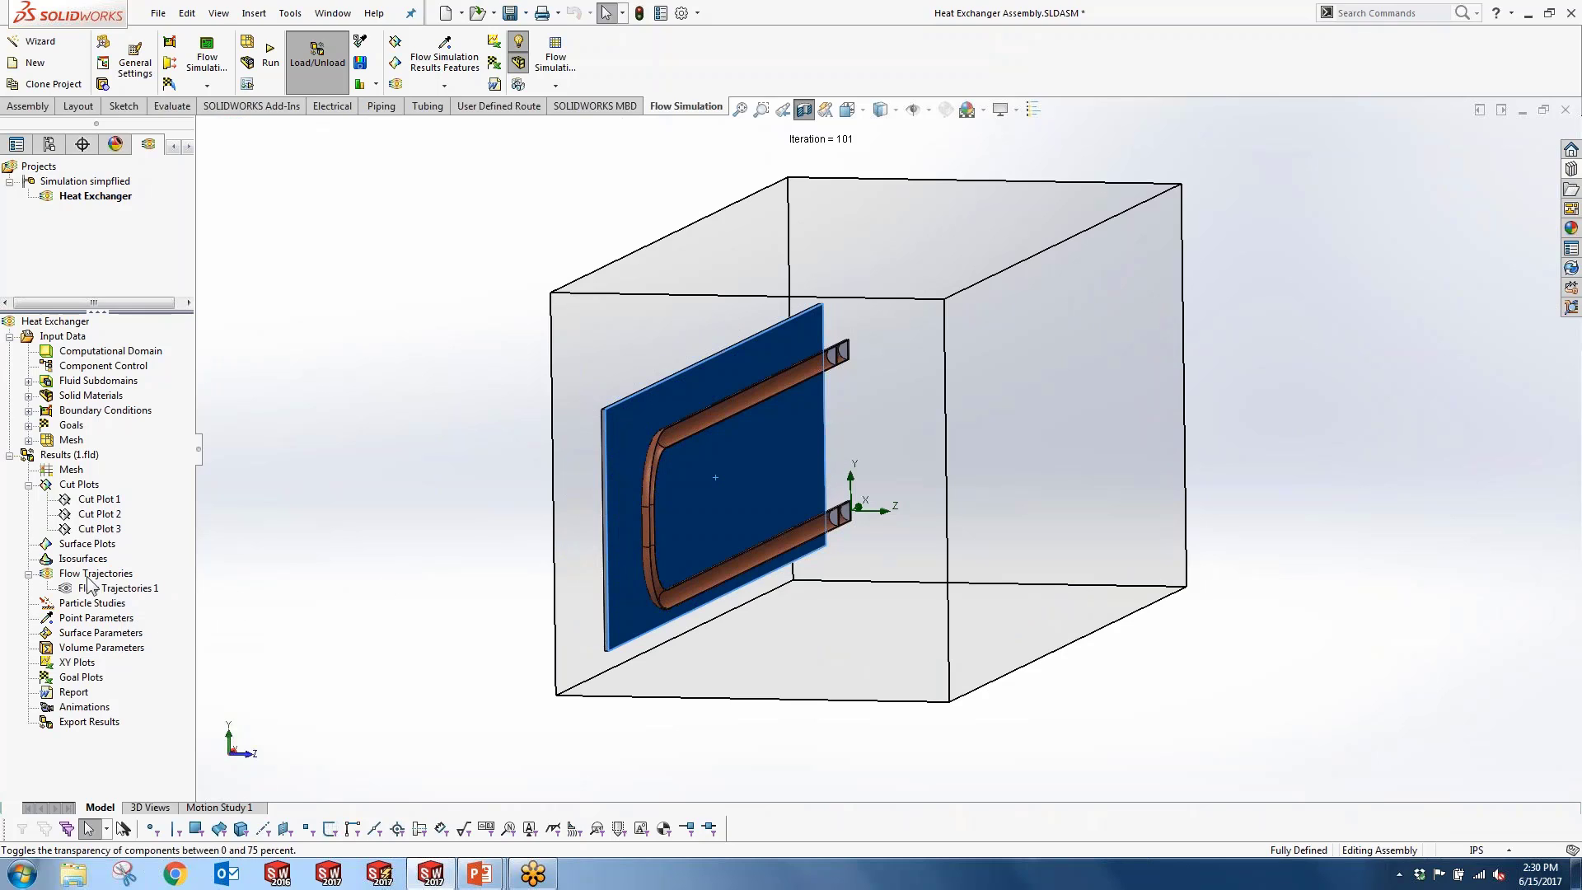
Step: Insert a goal plot covering all goals and show its summary table
{"action": "double_click", "coordinate": [69, 678]}
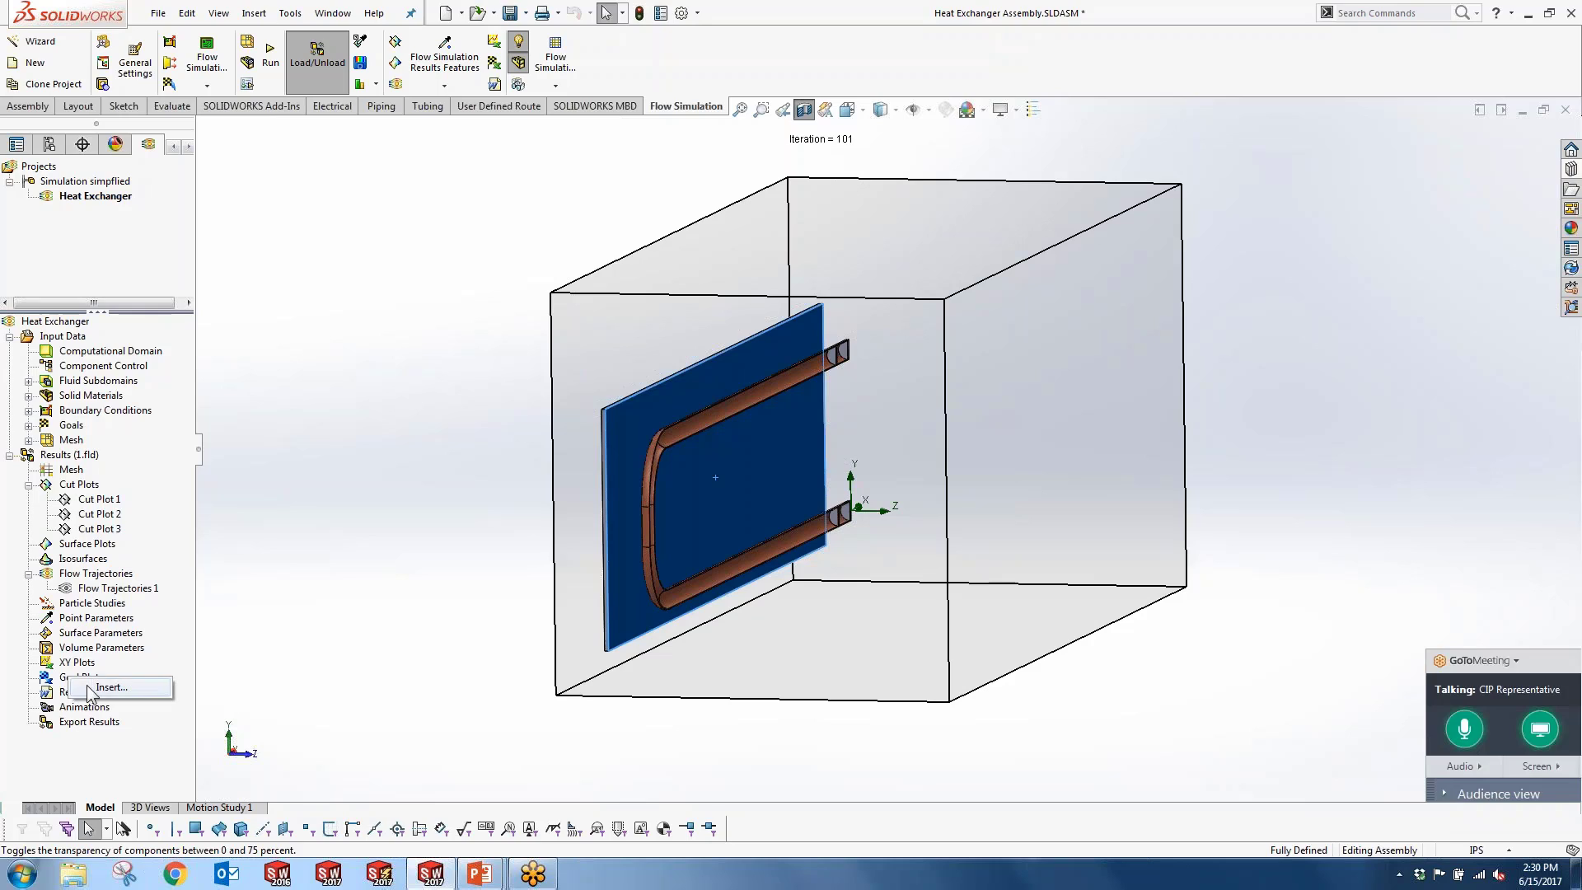
{"action": "left_click", "coordinate": [39, 262]}
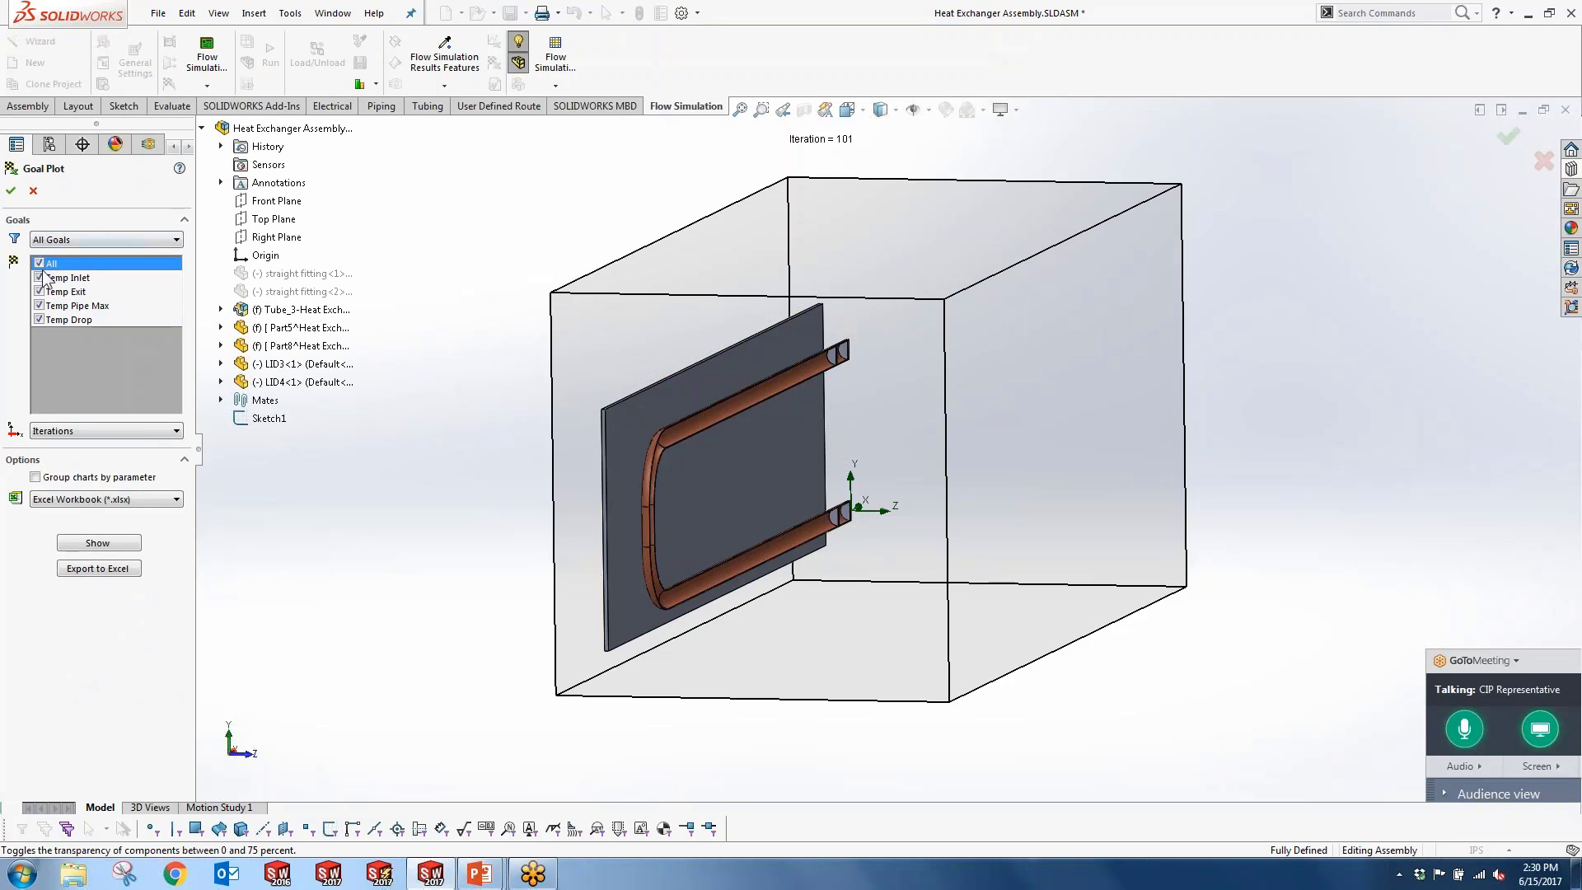
{"action": "left_click", "coordinate": [76, 546]}
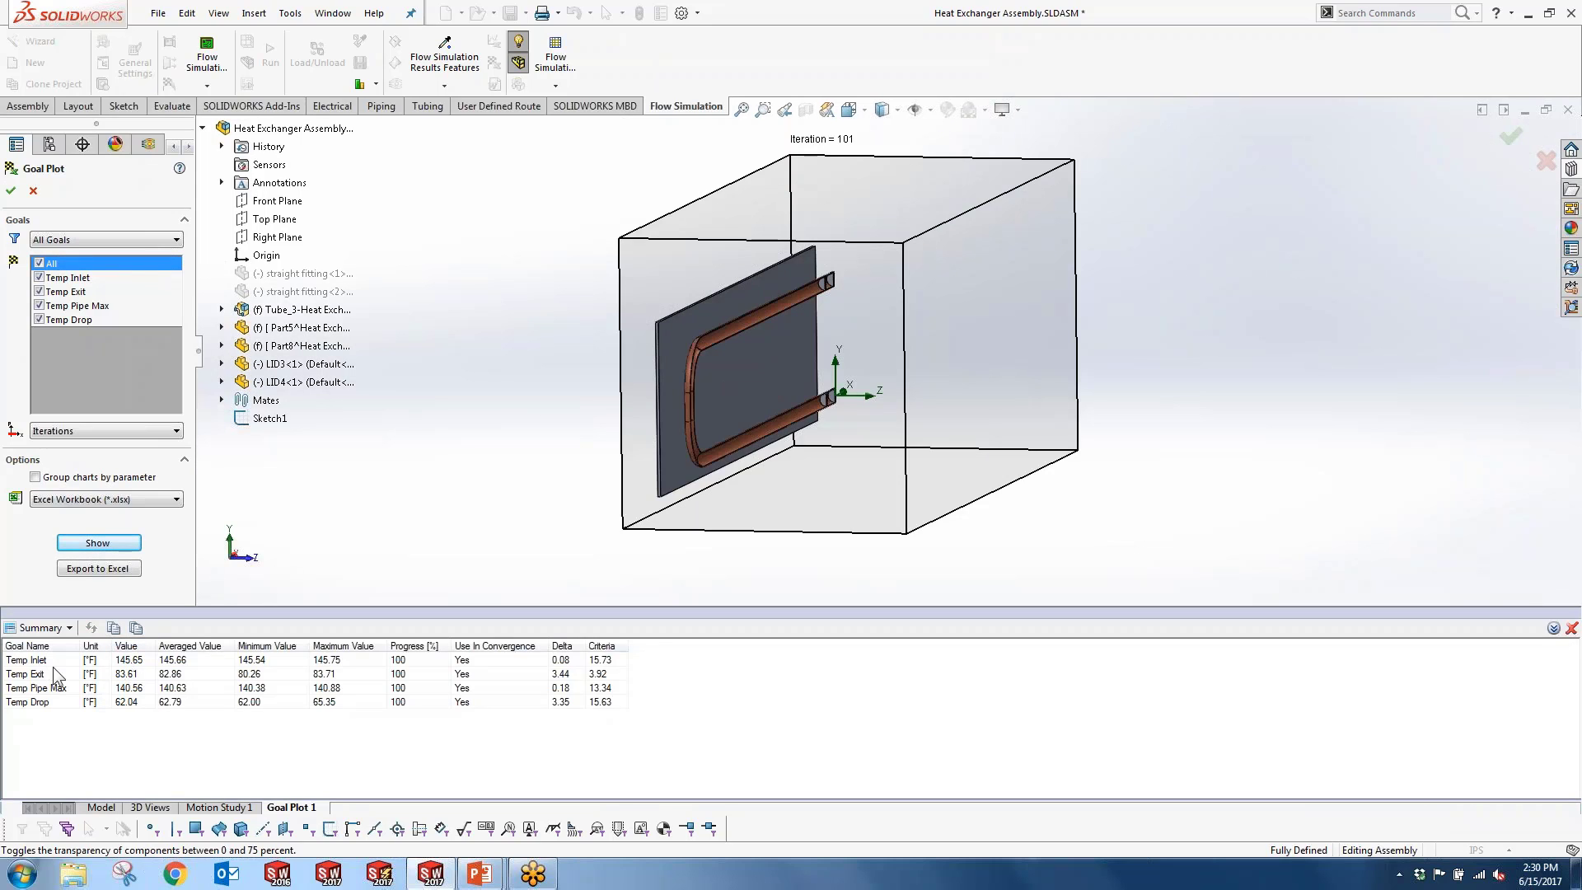
Step: Compare the values of the Temp Inlet, Temp Exit and Temp Drop goals in the summary, and close the goal plot
{"action": "left_click", "coordinate": [139, 660]}
{"action": "scroll", "coordinate": [839, 277], "scroll_direction": "down", "scroll_amount": 4}
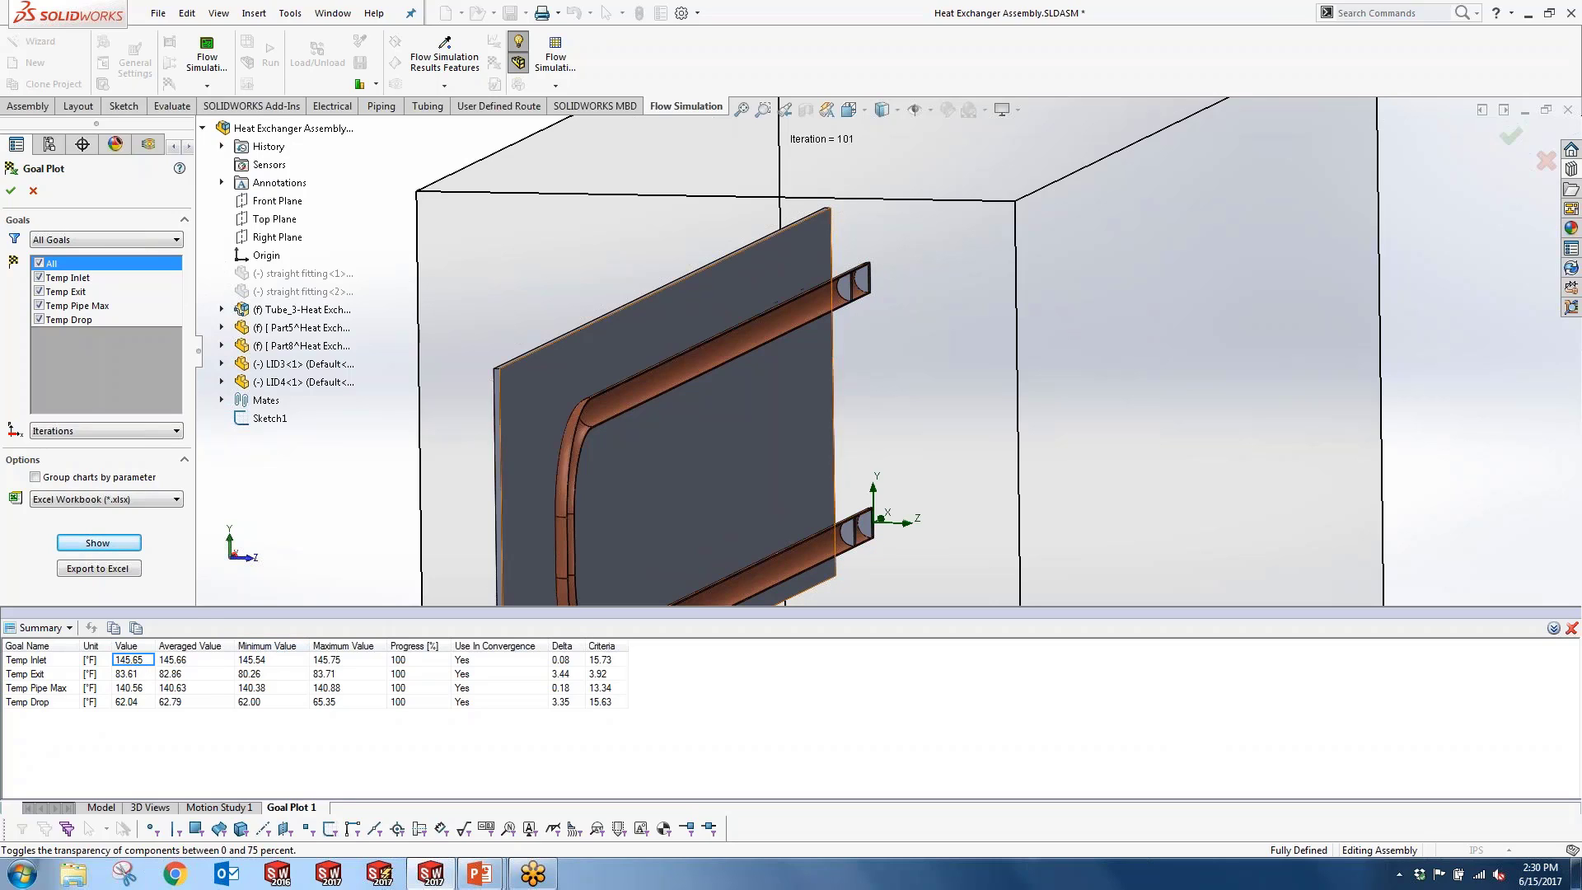
{"action": "left_click", "coordinate": [141, 675]}
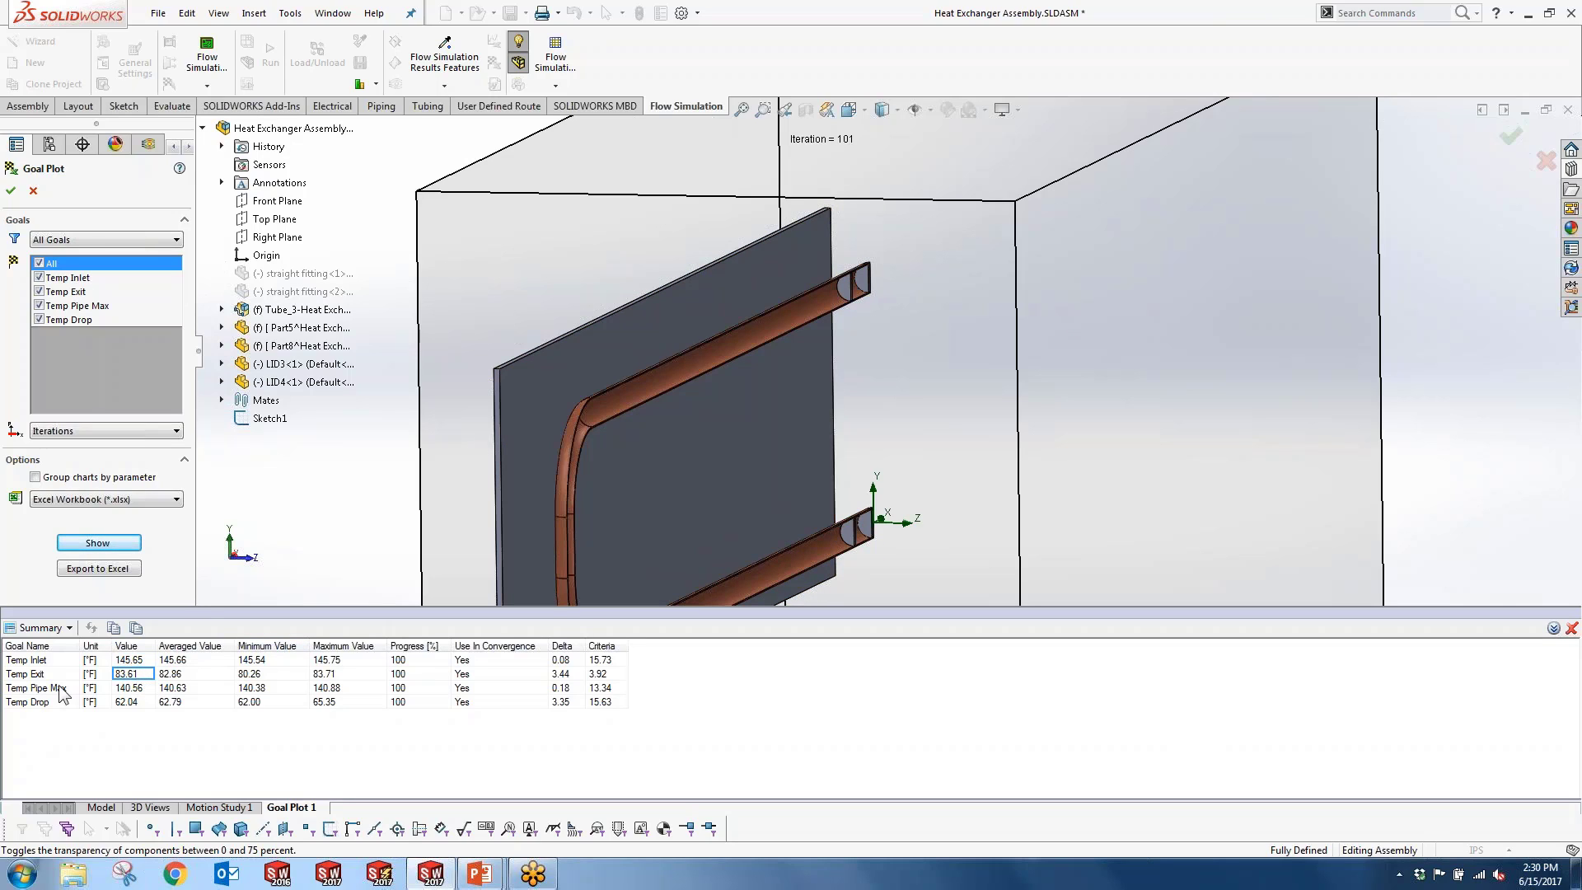
{"action": "left_click", "coordinate": [131, 703]}
{"action": "key", "text": "Up"}
{"action": "key", "text": "Up"}
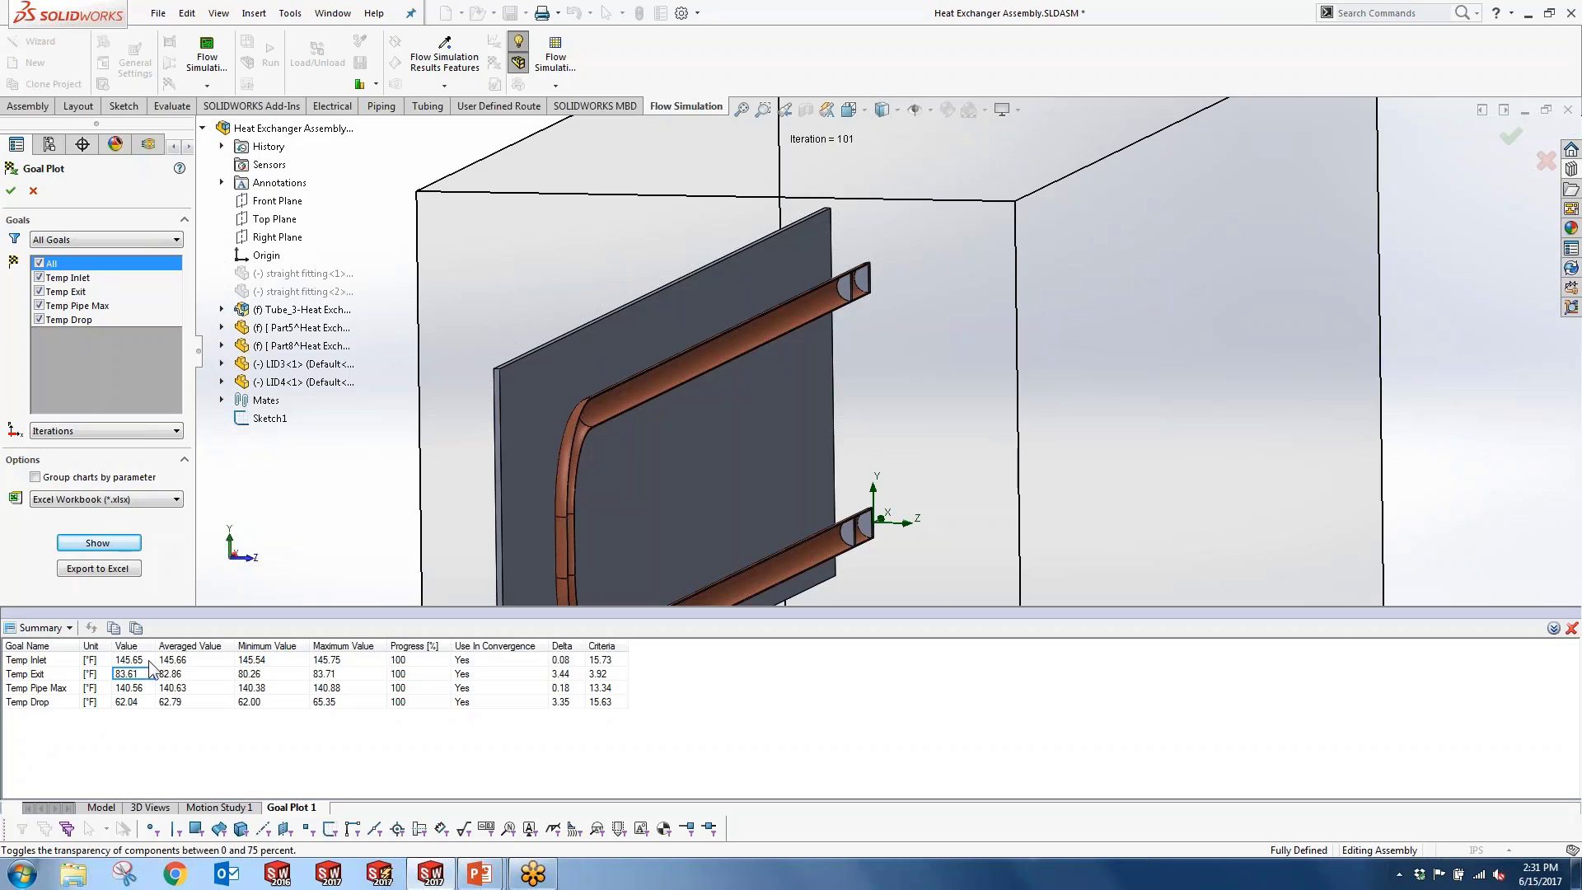
{"action": "left_click", "coordinate": [33, 192]}
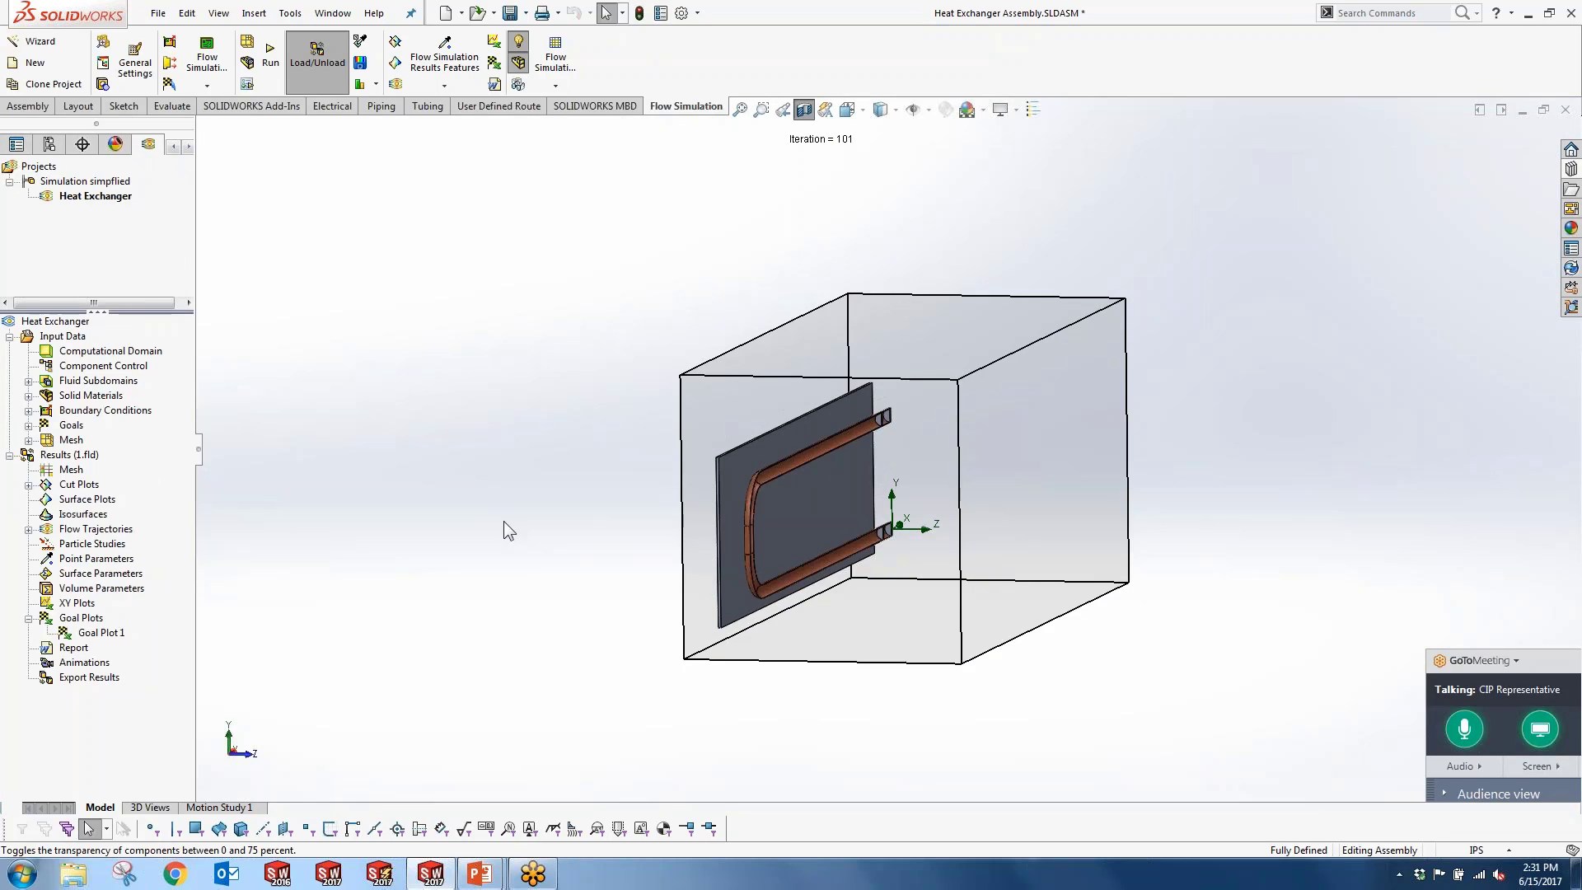